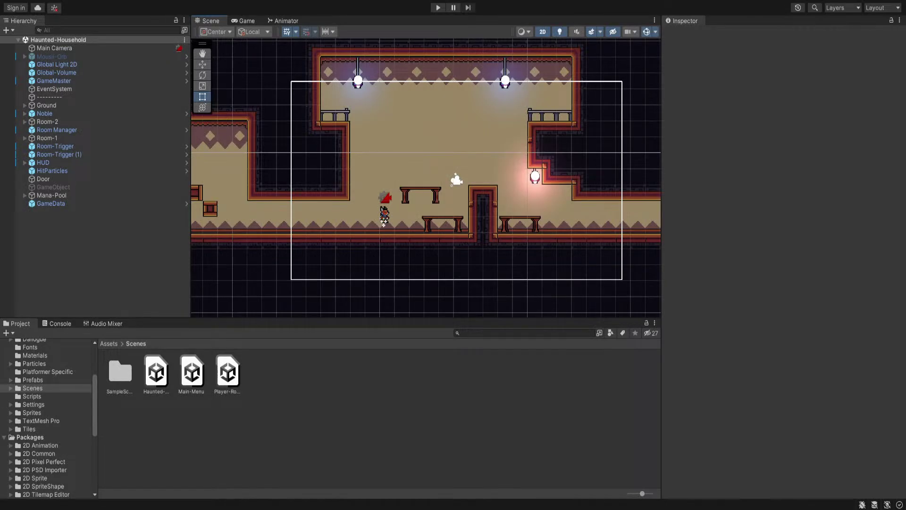
Run the Haunted-Household scene and test walking the character back and forth beside the lower table
{"action": "scroll", "coordinate": [510, 144], "scroll_direction": "down", "scroll_amount": 5}
{"action": "scroll", "coordinate": [543, 205], "scroll_direction": "up", "scroll_amount": 4}
{"action": "middle_click_drag", "start_coordinate": [508, 153], "coordinate": [472, 186]}
{"action": "scroll", "coordinate": [472, 186], "scroll_direction": "up", "scroll_amount": 4}
{"action": "left_click", "coordinate": [437, 7]}
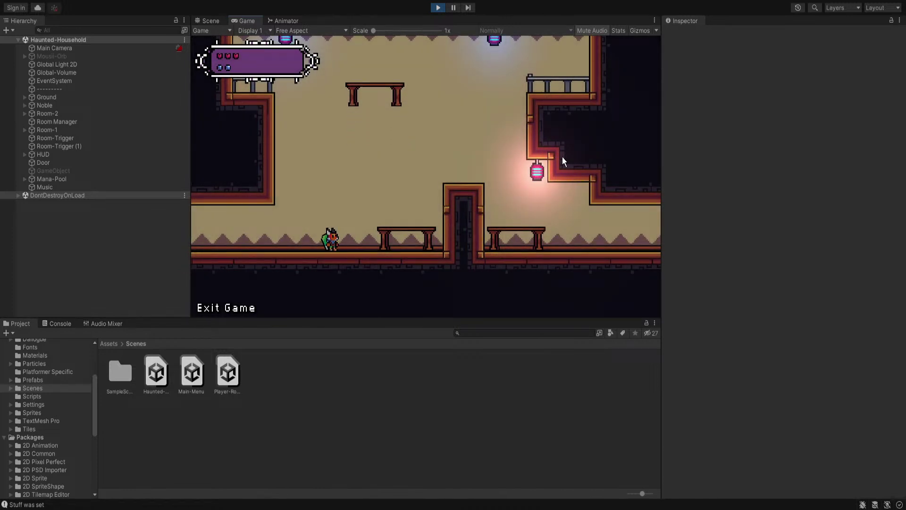
{"action": "key", "text": "d"}
{"action": "key", "text": "a"}
{"action": "key", "text": "d"}
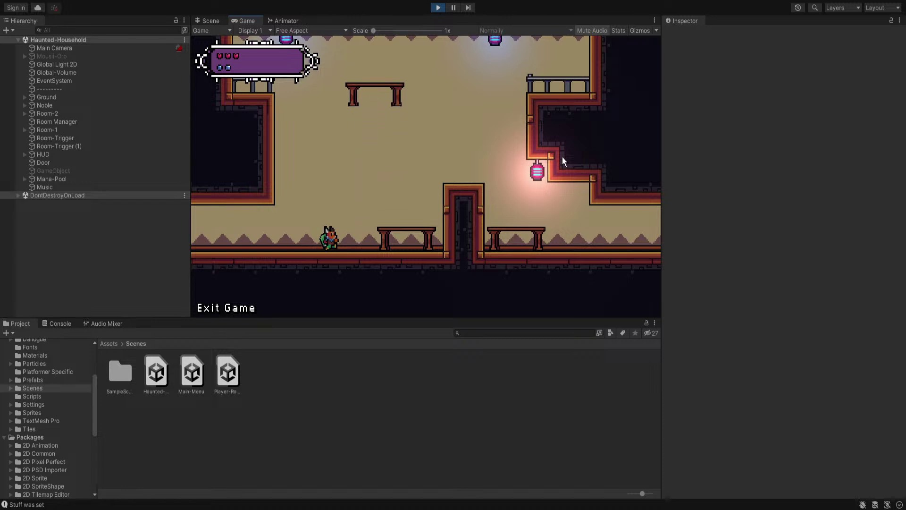
{"action": "key", "text": "d"}
{"action": "key", "text": "a"}
Show the root Assets folder and test the character's charm throw and jump onto the lower table
{"action": "left_click", "coordinate": [109, 344]}
{"action": "left_click", "coordinate": [471, 206]}
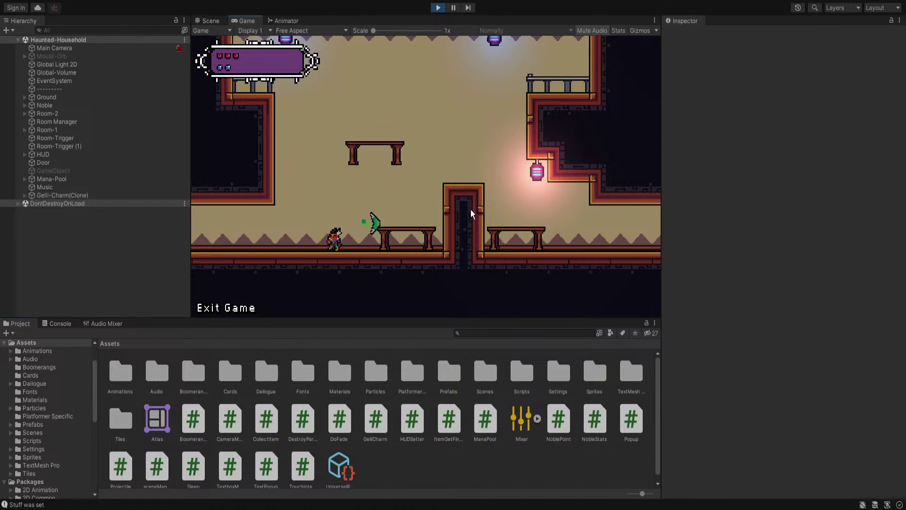
{"action": "key", "text": "d"}
{"action": "key", "text": "d"}
{"action": "key", "text": "space"}
{"action": "key", "text": "a"}
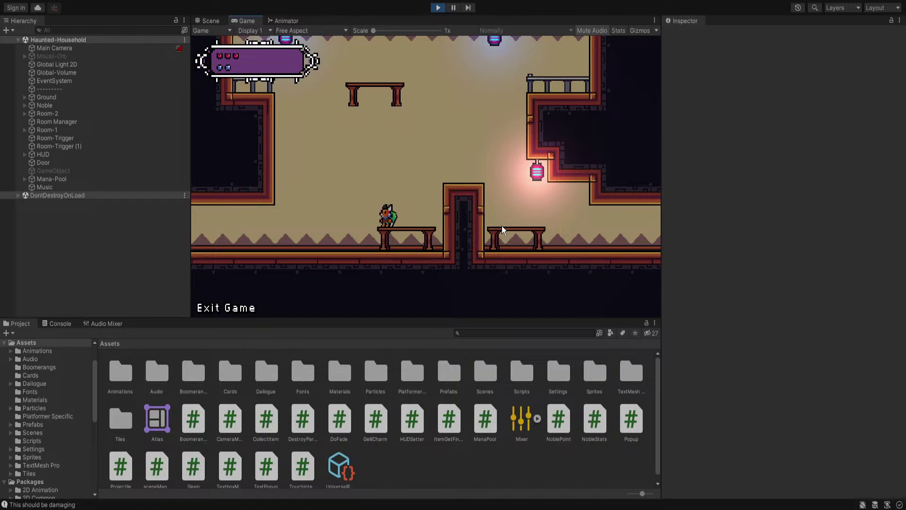
Test walking the character under the floating table, throwing the charm and jumping back onto the lower table
{"action": "key", "text": "a"}
{"action": "key", "text": "d"}
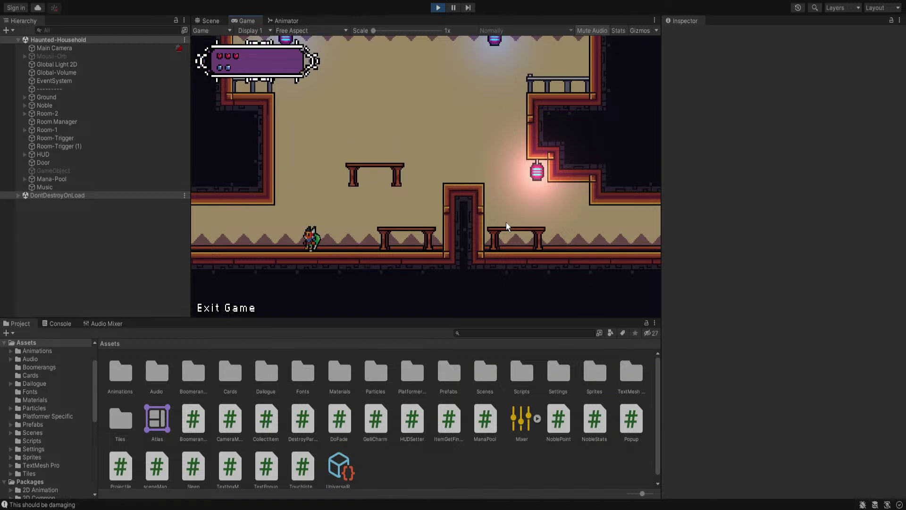
{"action": "key", "text": "a"}
{"action": "key", "text": "d"}
{"action": "key", "text": "a"}
{"action": "left_click", "coordinate": [510, 172]}
{"action": "key", "text": "d"}
{"action": "key", "text": "space"}
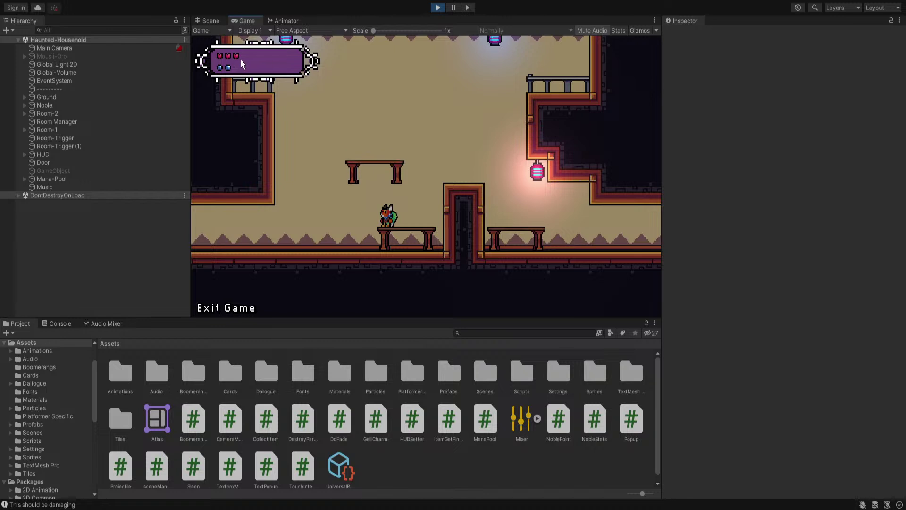
Walk the character into Room-1 and across it to the ledge with the wooden door
{"action": "key", "text": "a"}
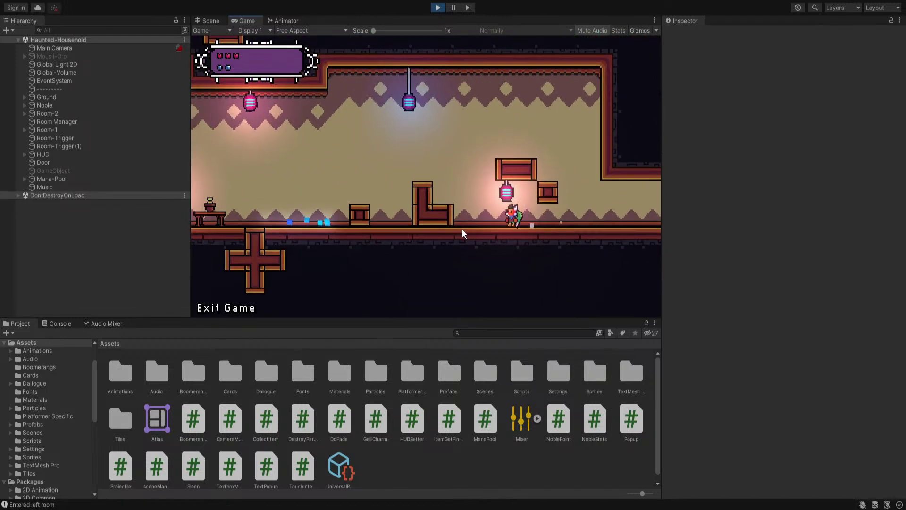
{"action": "key", "text": "d"}
{"action": "key", "text": "a"}
{"action": "key", "text": "space"}
{"action": "key", "text": "a"}
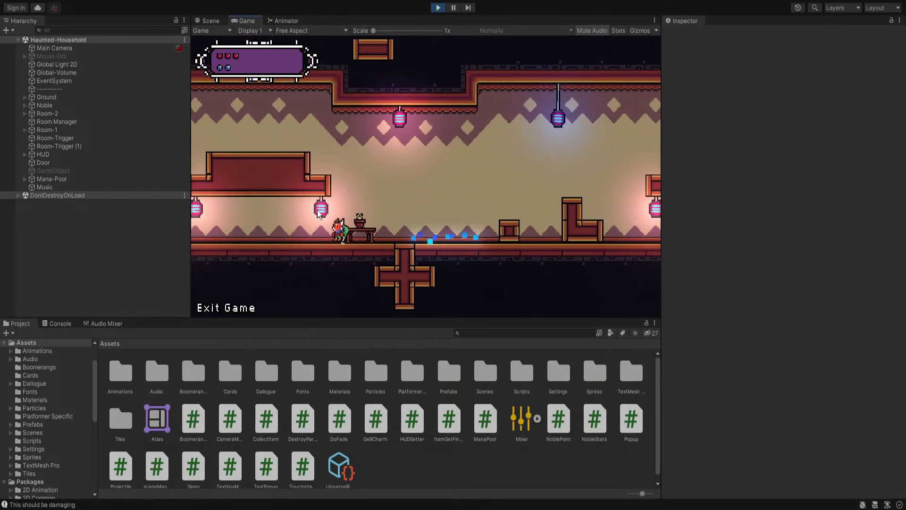
{"action": "key", "text": "space"}
{"action": "key", "text": "d"}
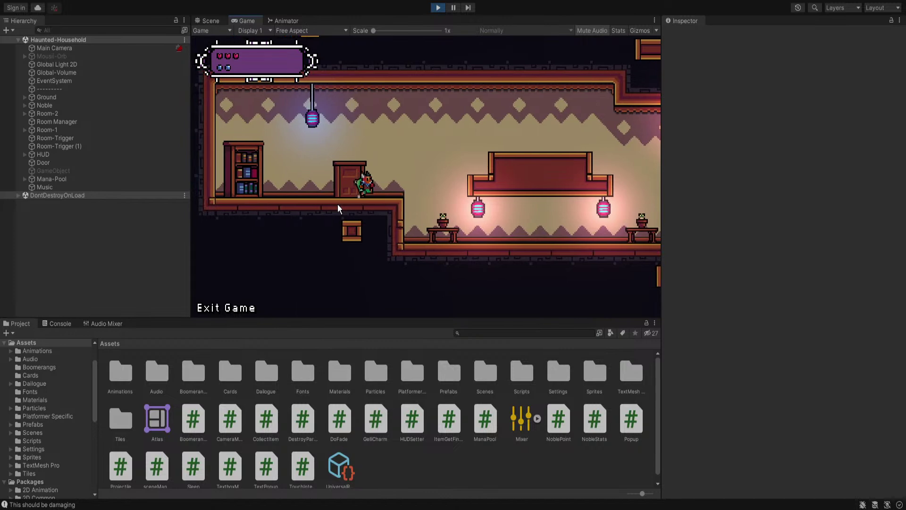
Walk the character back across Room-1 and into Room-2 to check the enemy there
{"action": "key", "text": "d"}
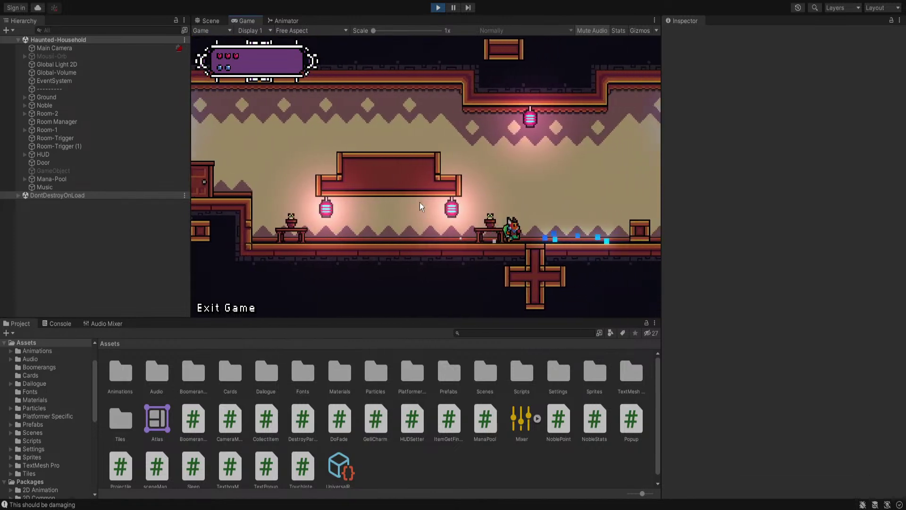
{"action": "key", "text": "space"}
{"action": "key", "text": "space"}
{"action": "key", "text": "d"}
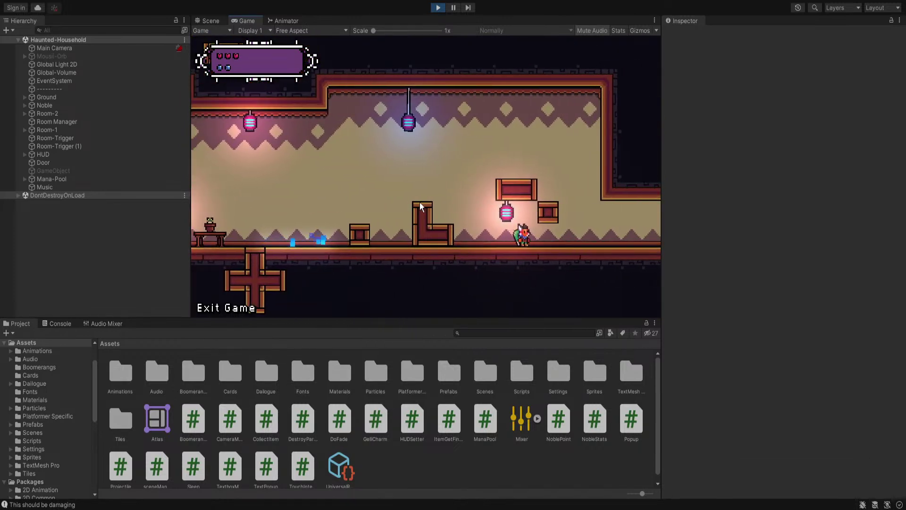
{"action": "key", "text": "a"}
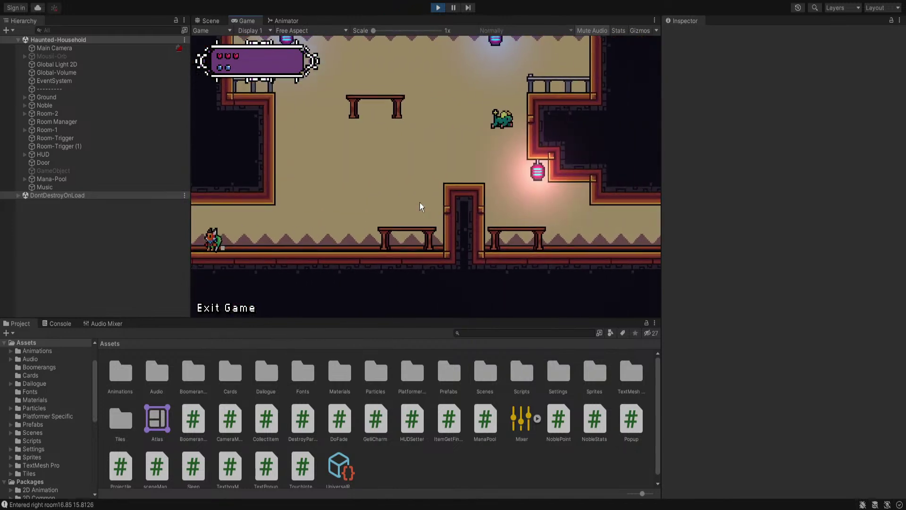
Stop the game and activate the Room object nested under Room-1
{"action": "left_click", "coordinate": [441, 6]}
{"action": "middle_click_drag", "start_coordinate": [324, 189], "coordinate": [419, 216]}
{"action": "scroll", "coordinate": [356, 221], "scroll_direction": "down", "scroll_amount": 3}
{"action": "middle_click_drag", "start_coordinate": [561, 215], "coordinate": [356, 221]}
{"action": "middle_click_drag", "start_coordinate": [428, 215], "coordinate": [514, 196]}
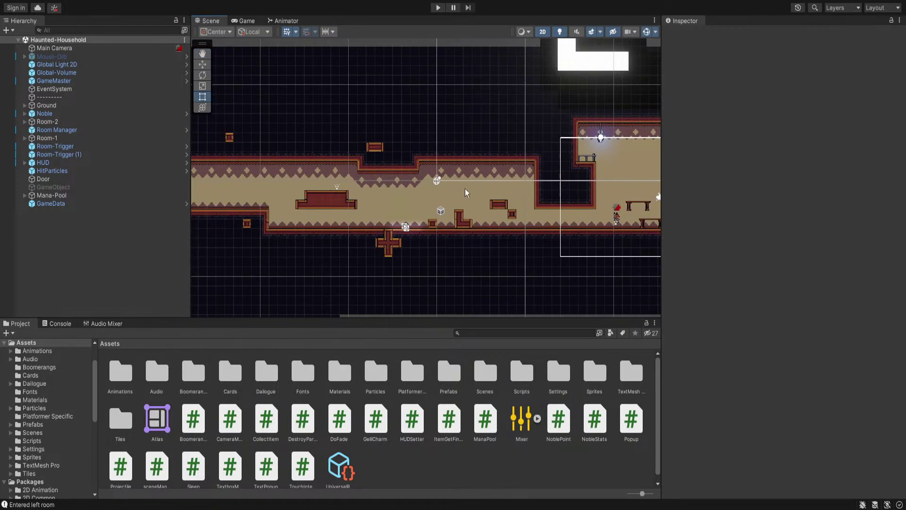
{"action": "left_click", "coordinate": [45, 122]}
{"action": "left_click", "coordinate": [25, 122]}
{"action": "left_click", "coordinate": [27, 147]}
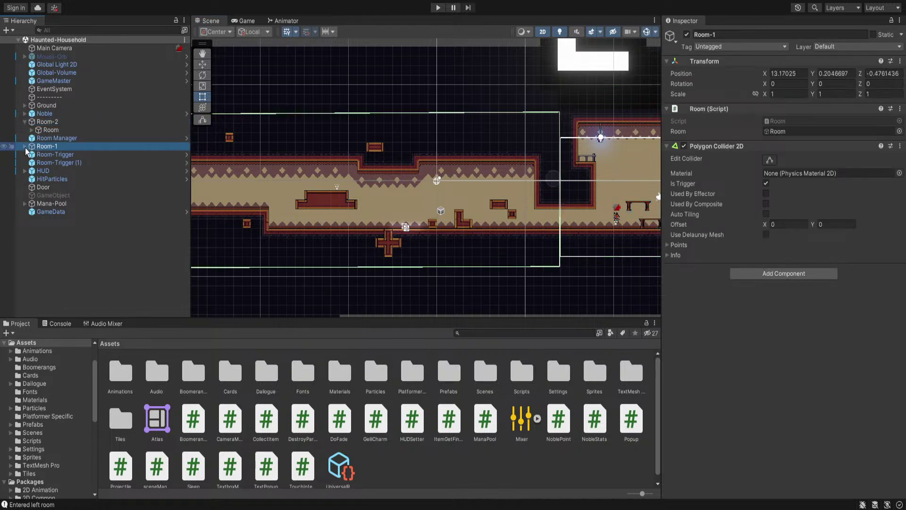
{"action": "left_click", "coordinate": [25, 147]}
{"action": "left_click", "coordinate": [51, 154]}
{"action": "left_click", "coordinate": [686, 34]}
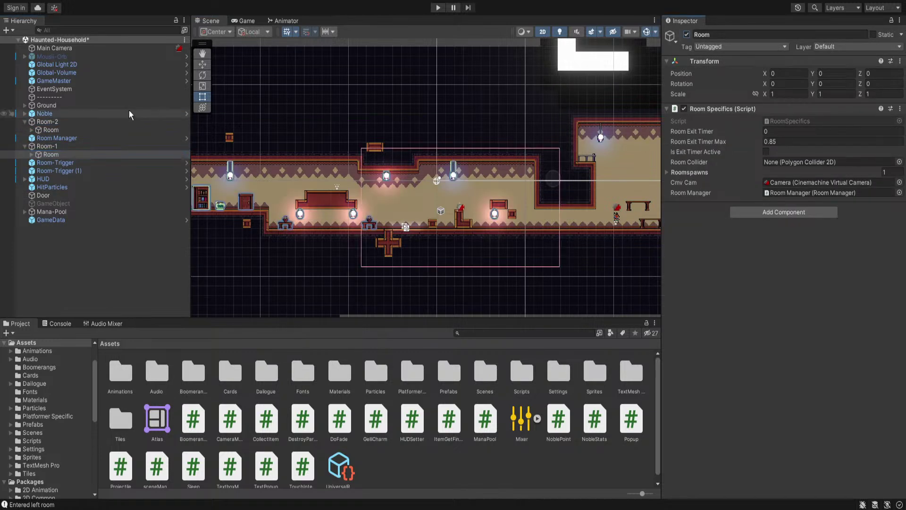
Deactivate the Room object nested under Room-2
{"action": "double_click", "coordinate": [47, 130]}
{"action": "left_click", "coordinate": [29, 131]}
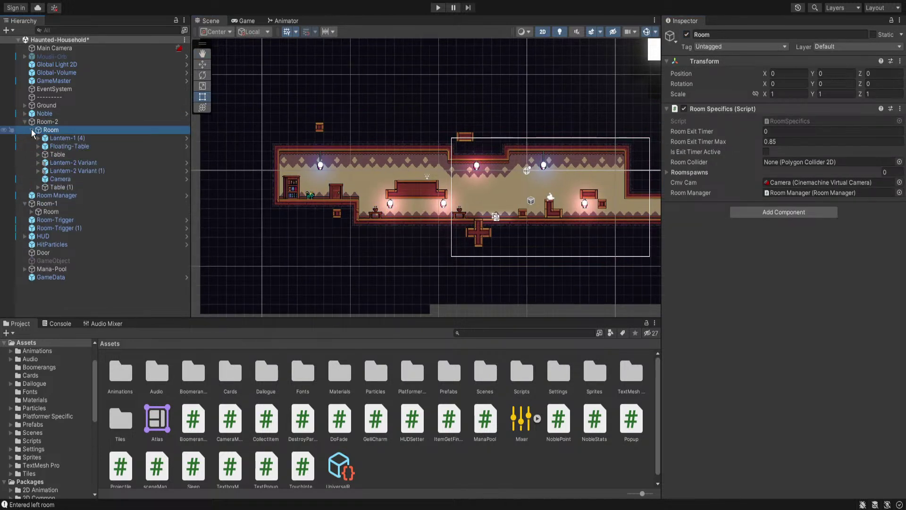
{"action": "left_click", "coordinate": [686, 34]}
{"action": "middle_click_drag", "start_coordinate": [333, 213], "coordinate": [404, 208]}
Select the Mousii enemy in Room-1, collapse its Enemy Hit script and expand its Enemy Spawn script
{"action": "left_click", "coordinate": [51, 211]}
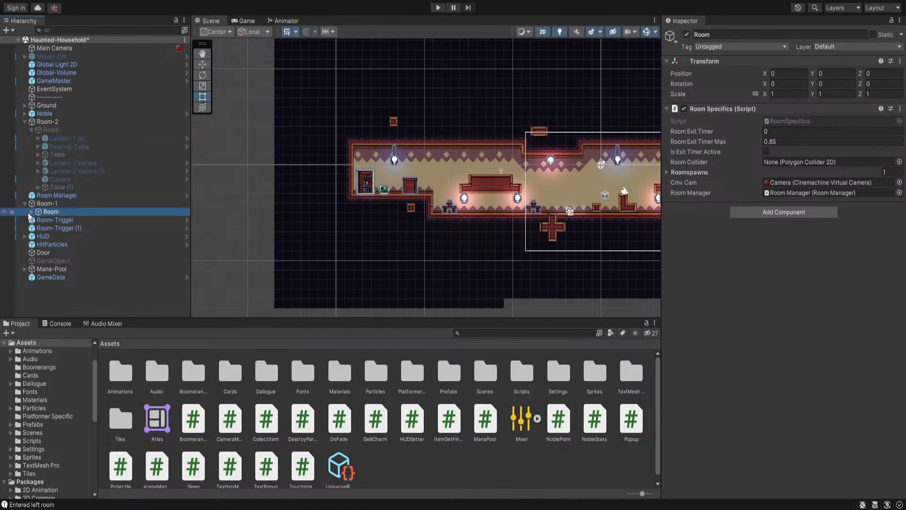
{"action": "left_click", "coordinate": [30, 213]}
{"action": "scroll", "coordinate": [377, 194], "scroll_direction": "up", "scroll_amount": 5}
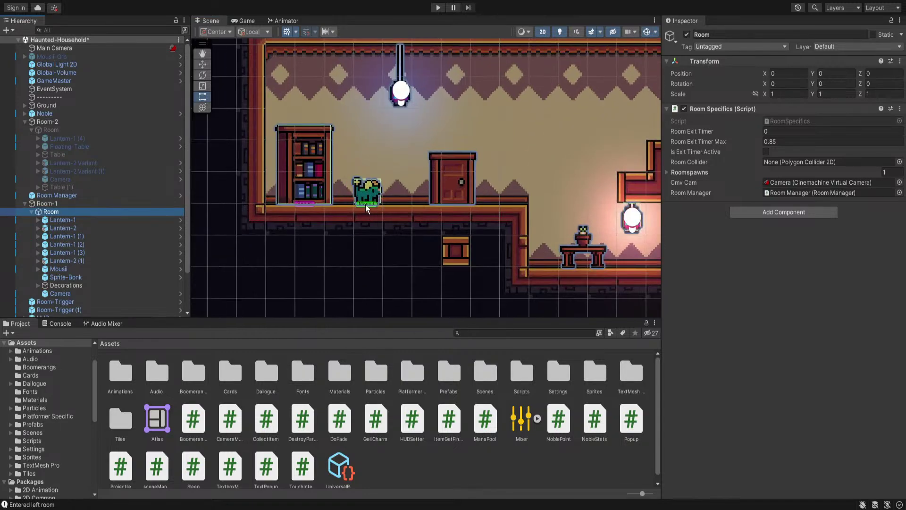
{"action": "left_click", "coordinate": [365, 203]}
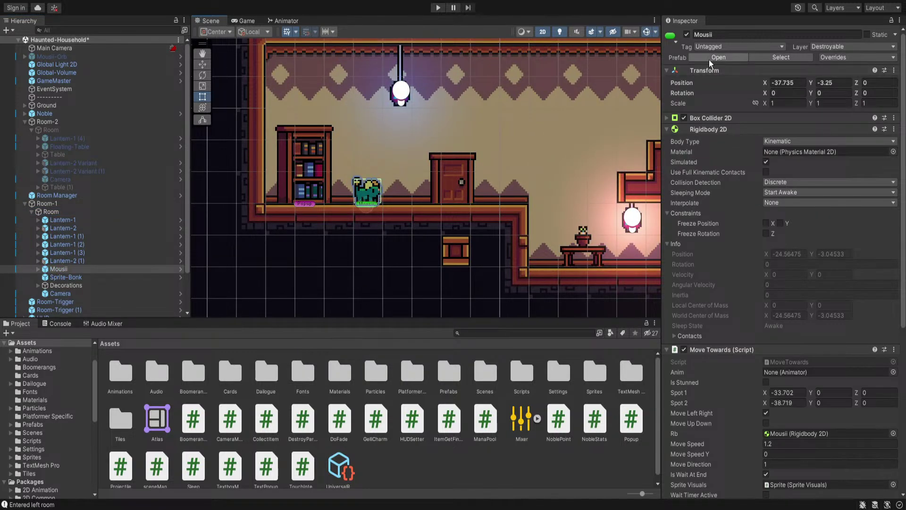
{"action": "scroll", "coordinate": [758, 287], "scroll_direction": "down", "scroll_amount": 5}
{"action": "scroll", "coordinate": [736, 280], "scroll_direction": "down", "scroll_amount": 2}
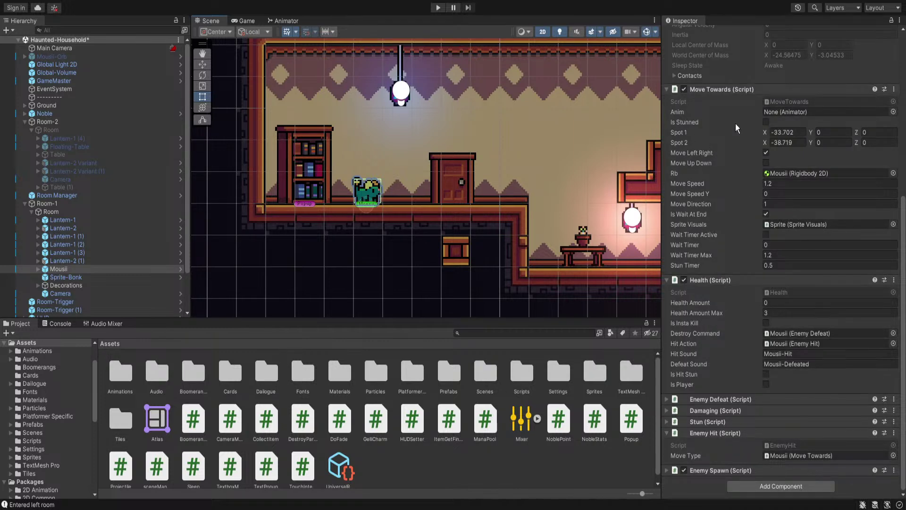
{"action": "left_click", "coordinate": [706, 432]}
{"action": "left_click", "coordinate": [717, 470]}
{"action": "scroll", "coordinate": [755, 401], "scroll_direction": "down", "scroll_amount": 3}
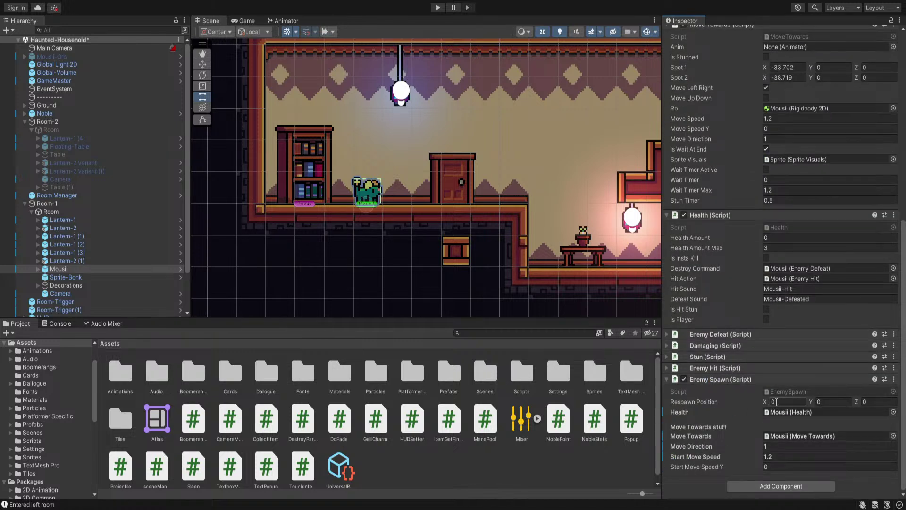
Set Mousii's Enemy Spawn Respawn Position to its Transform position, X -37.735 and Y -3.25
{"action": "left_click", "coordinate": [76, 270]}
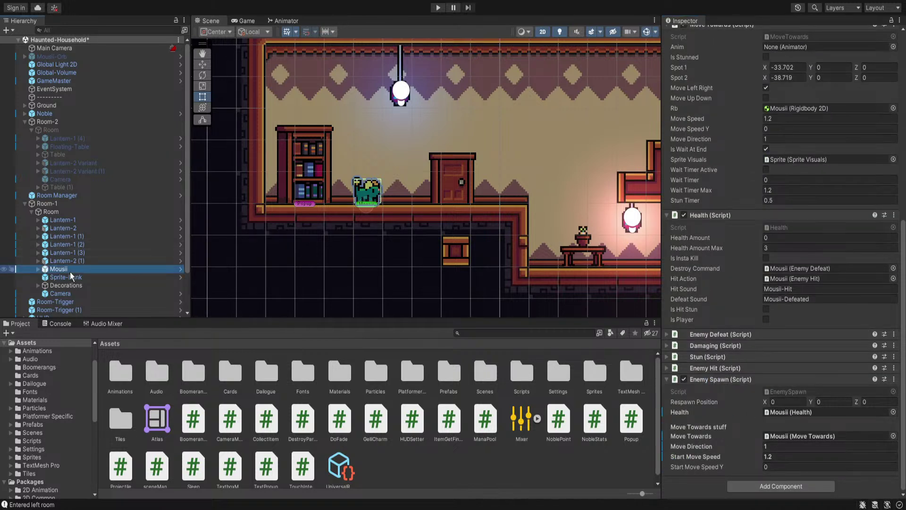
{"action": "scroll", "coordinate": [781, 122], "scroll_direction": "up", "scroll_amount": 8}
{"action": "scroll", "coordinate": [739, 132], "scroll_direction": "up", "scroll_amount": 3}
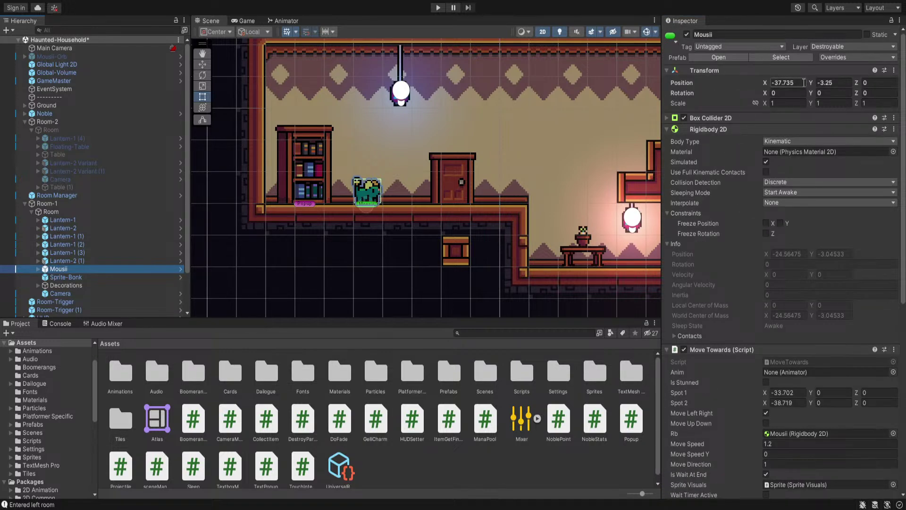
{"action": "scroll", "coordinate": [787, 283], "scroll_direction": "down", "scroll_amount": 10}
{"action": "left_click", "coordinate": [787, 401]}
{"action": "scroll", "coordinate": [731, 324], "scroll_direction": "up", "scroll_amount": 7}
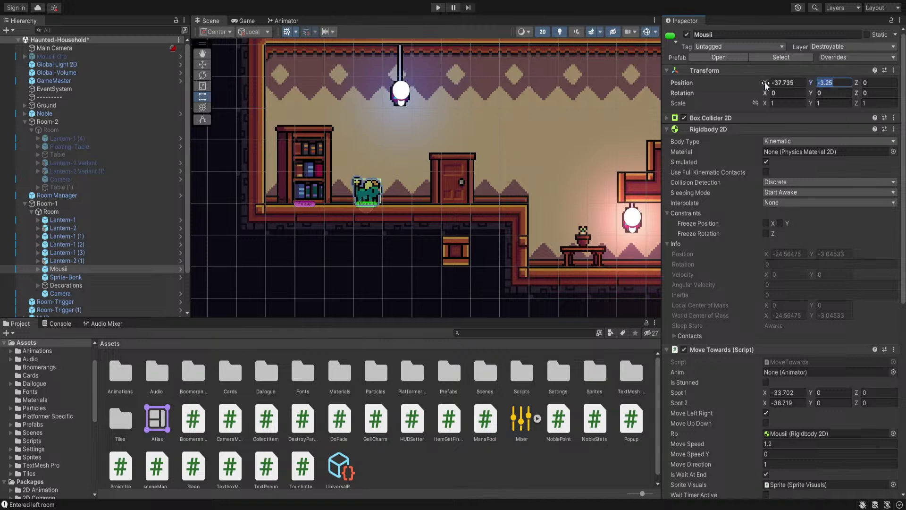
{"action": "scroll", "coordinate": [755, 283], "scroll_direction": "down", "scroll_amount": 10}
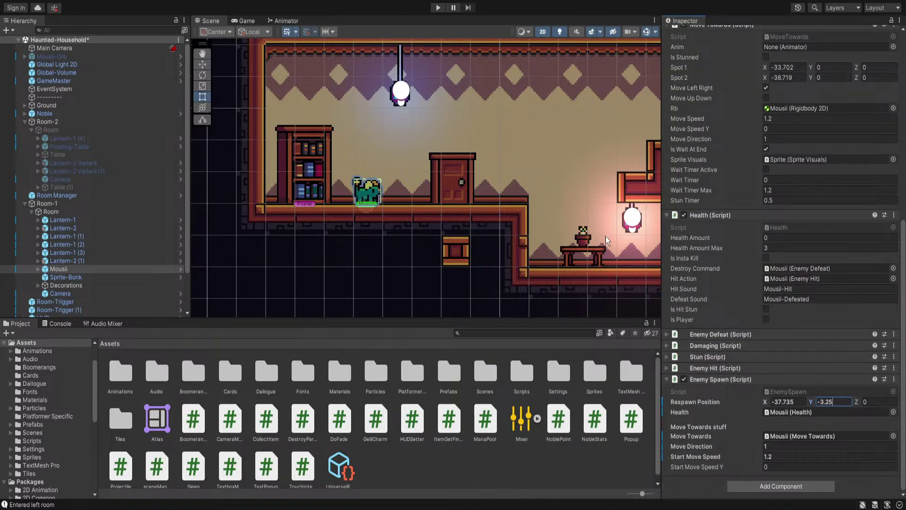
Run the scene again and walk the character into Room-1 past the cross-shaped block to the sofa-shaped platform
{"action": "key", "text": "ctrl+p"}
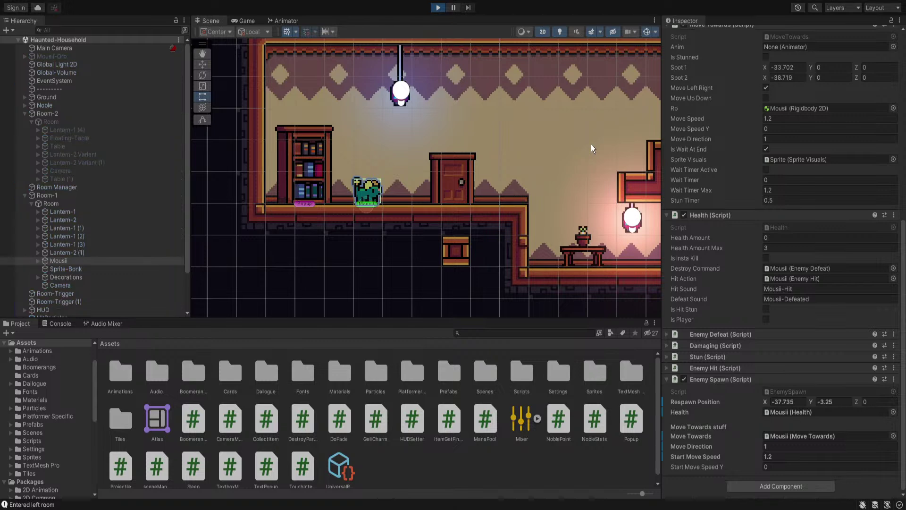
{"action": "key", "text": "a"}
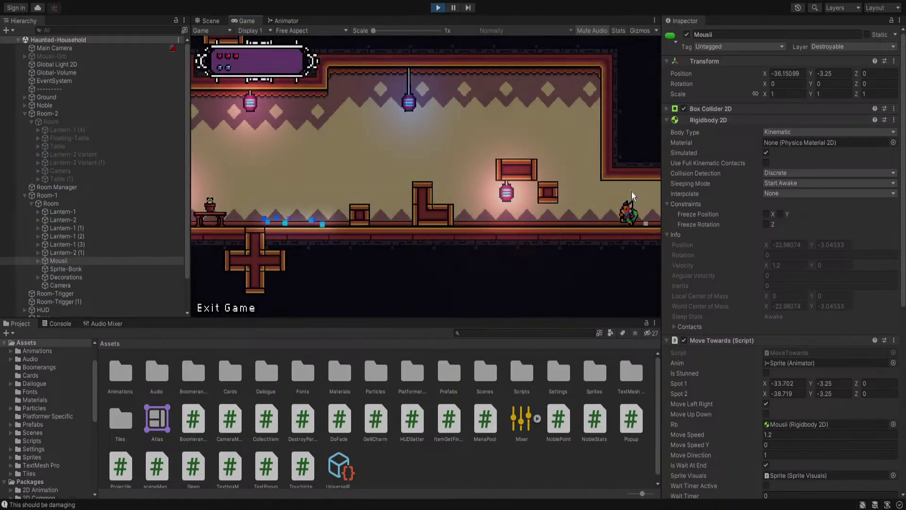
{"action": "key", "text": "space"}
{"action": "key", "text": "a"}
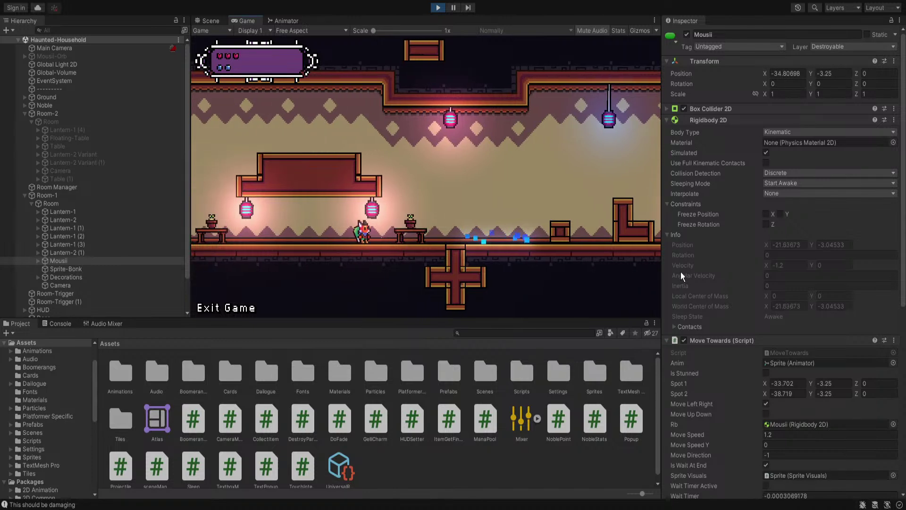
{"action": "key", "text": "a"}
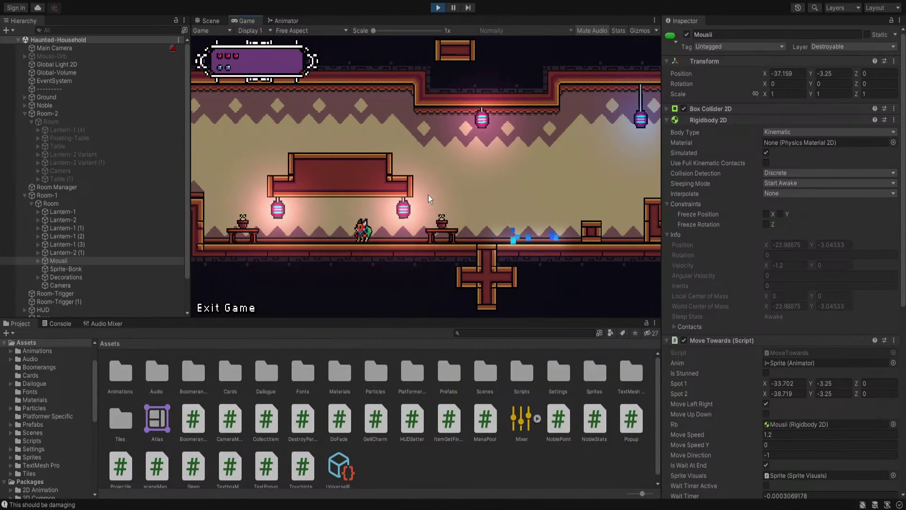
Move the character back and forth beneath the sofa-shaped platform to observe Mousii's patrol and Move Towards values
{"action": "left_click", "coordinate": [469, 172]}
{"action": "key", "text": "d"}
{"action": "key", "text": "a"}
{"action": "key", "text": "d"}
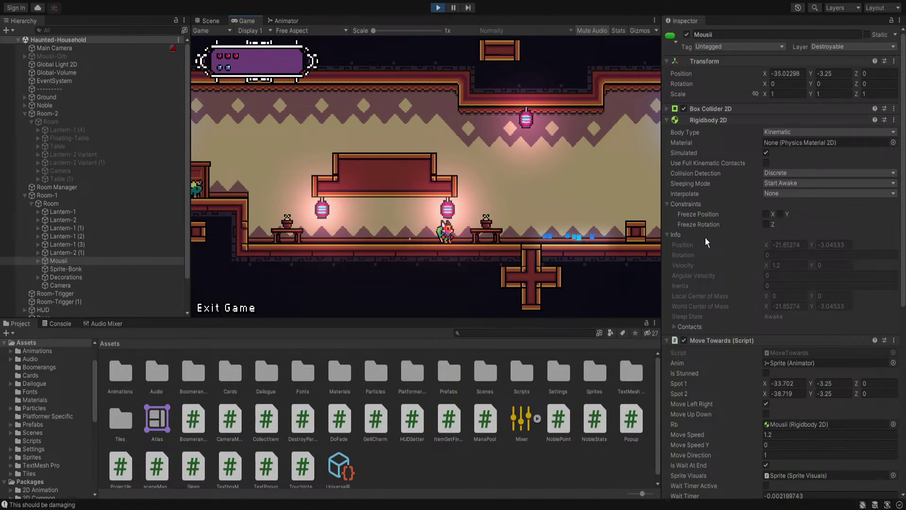
{"action": "key", "text": "d"}
{"action": "key", "text": "a"}
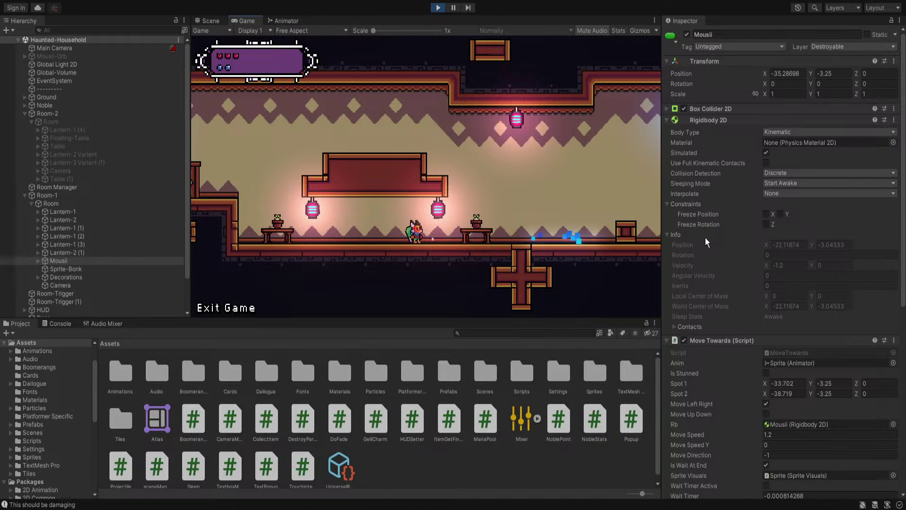
{"action": "key", "text": "d"}
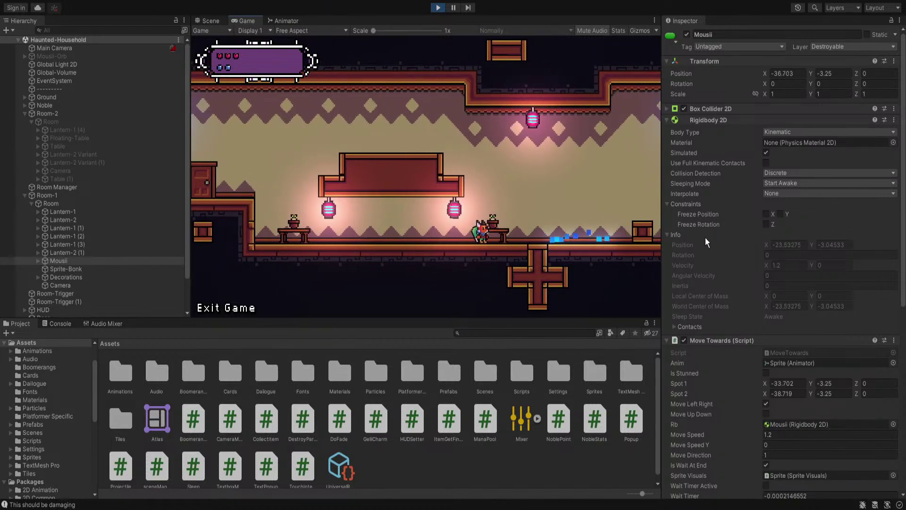
{"action": "key", "text": "d"}
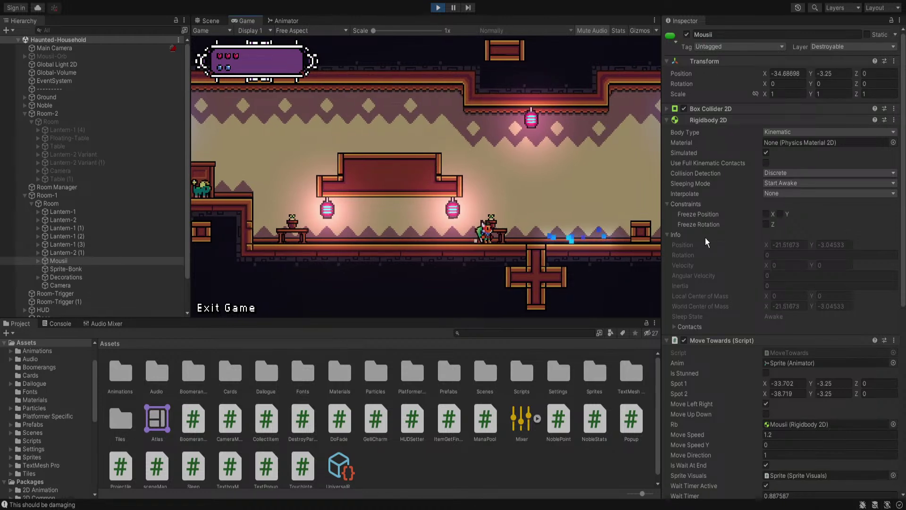
Move the character onto the door ledge in Room-1 and jump over the patrolling Mousii
{"action": "key", "text": "space"}
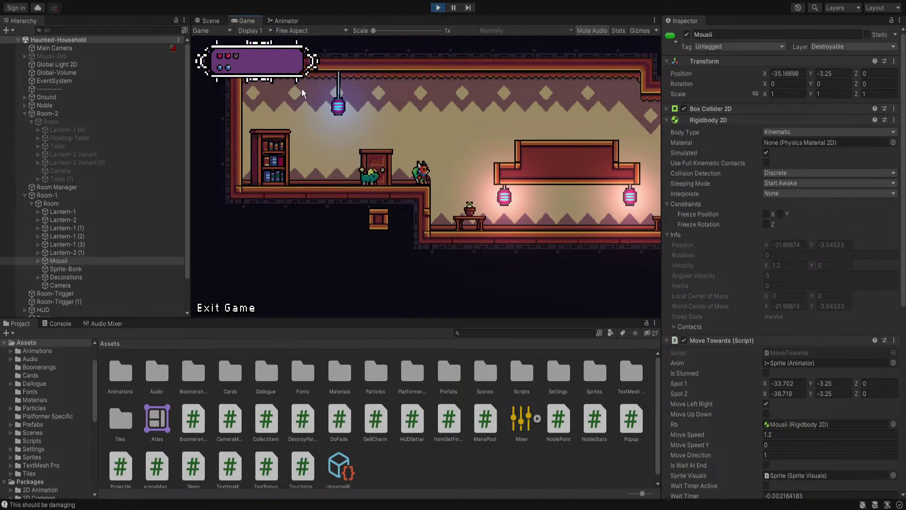
{"action": "key", "text": "space"}
{"action": "key", "text": "a"}
{"action": "key", "text": "d"}
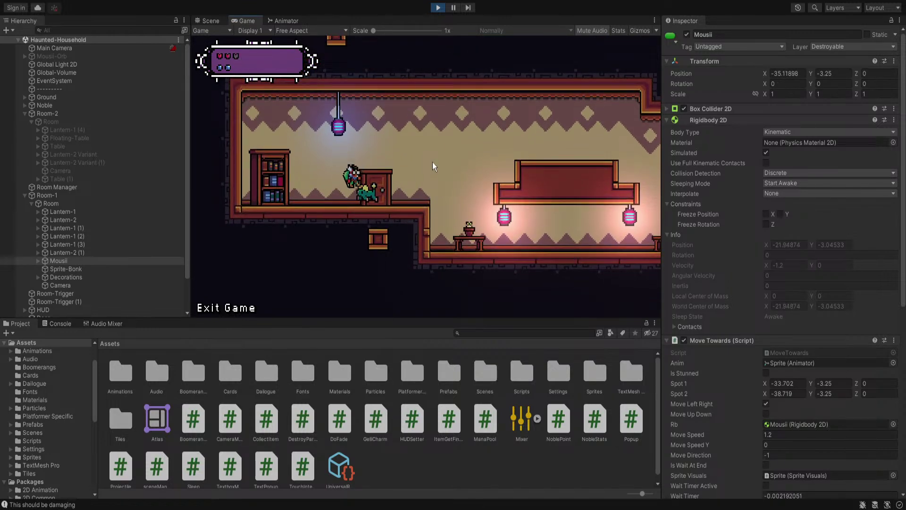
Jump the character past Mousii to the bookshelf in Room-1, then open and close the bookshelf's dialogue box
{"action": "key", "text": "space"}
{"action": "key", "text": "d"}
{"action": "key", "text": "a"}
{"action": "key", "text": "space"}
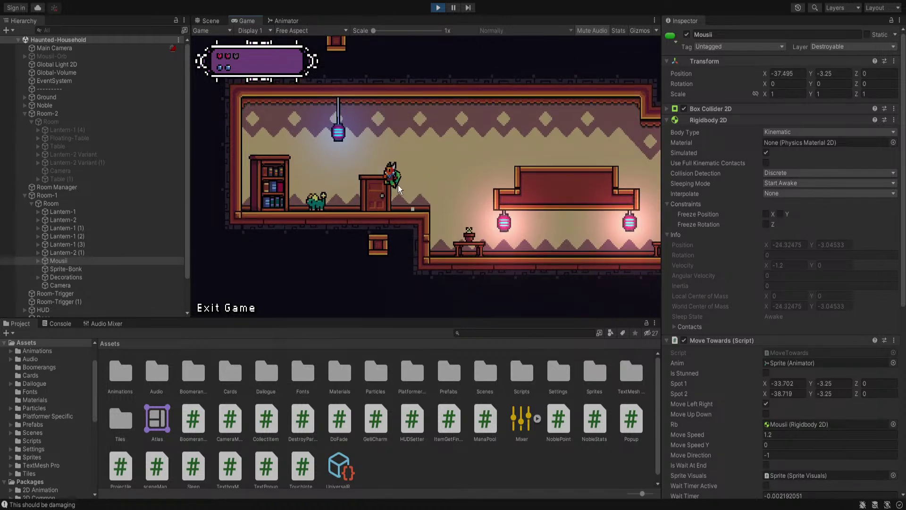
{"action": "key", "text": "e"}
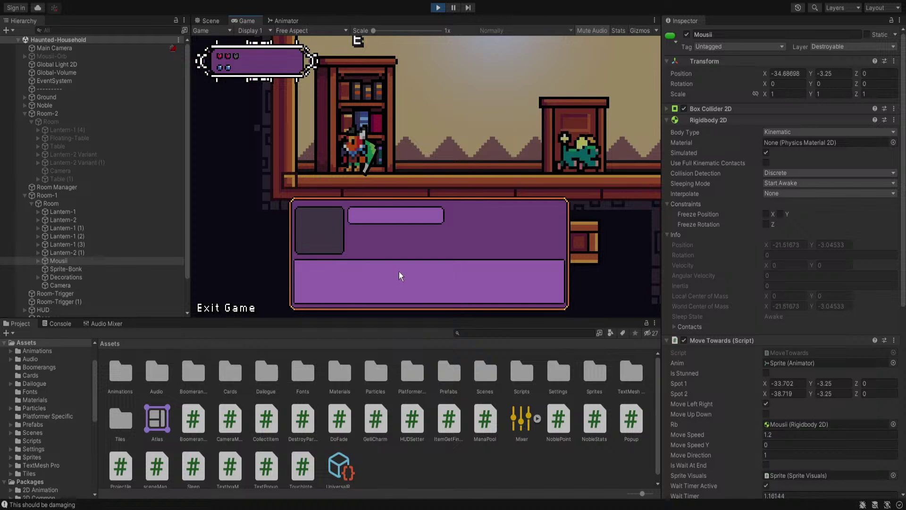
{"action": "key", "text": "e"}
Move the character off the door ledge, over the sofa-shaped platform and down to the floor beside the far plant table
{"action": "key", "text": "d"}
{"action": "key", "text": "space"}
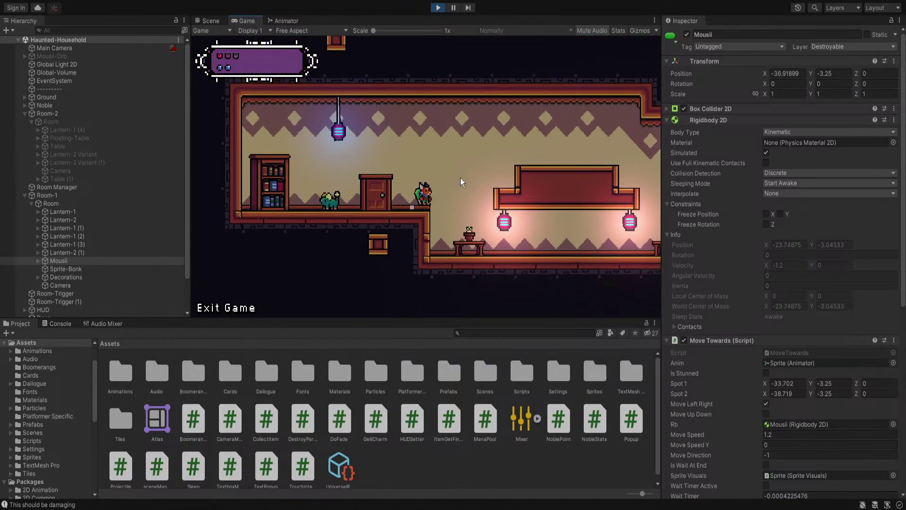
{"action": "key", "text": "d"}
{"action": "key", "text": "space"}
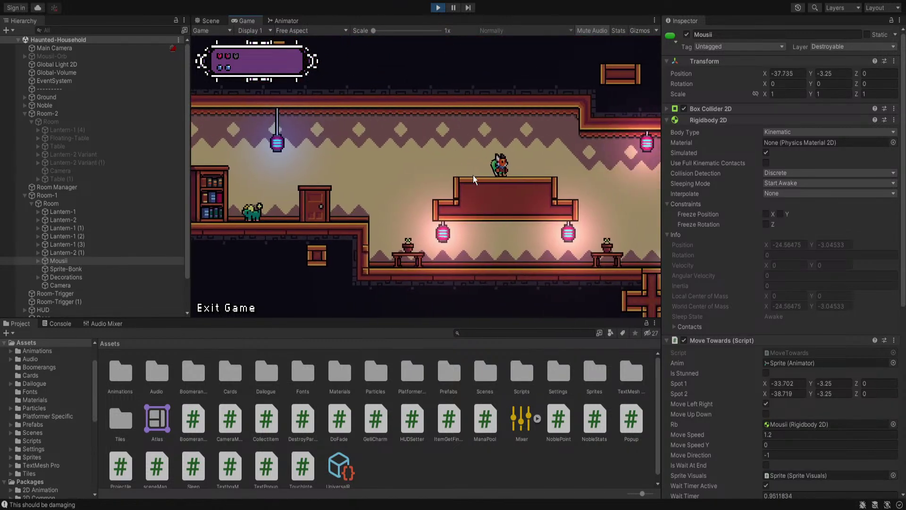
{"action": "key", "text": "a"}
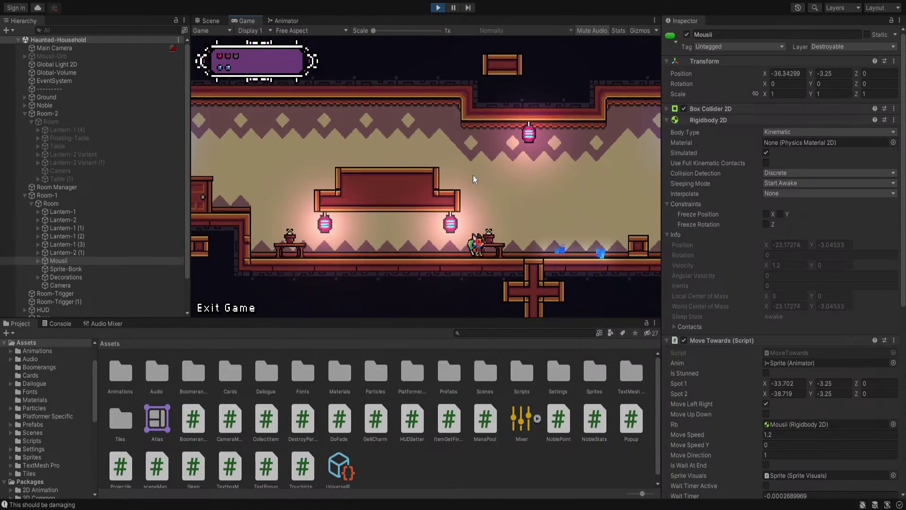
Move the character back and forth between the two plant tables while watching Mousii's patrol and its Rigidbody 2D and Move Towards values
{"action": "key", "text": "a"}
{"action": "key", "text": "a"}
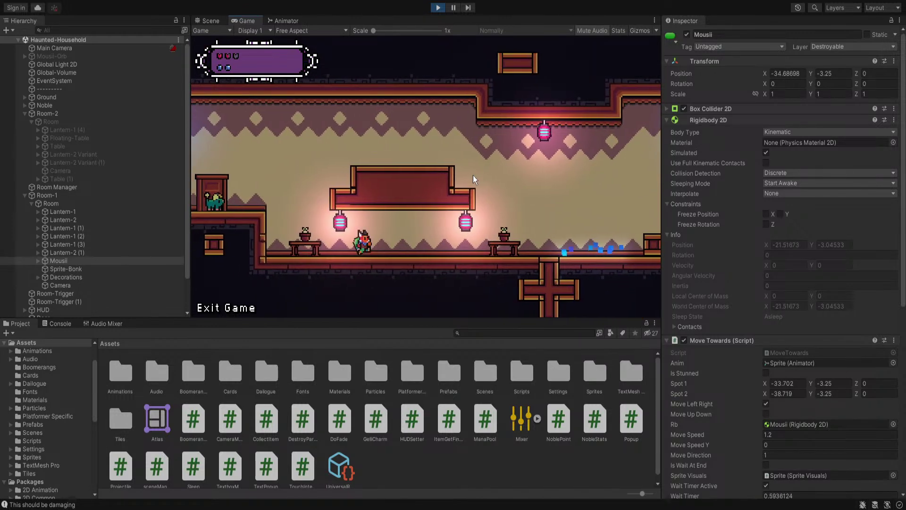
{"action": "key", "text": "a"}
{"action": "key", "text": "d"}
{"action": "key", "text": "d"}
{"action": "key", "text": "a"}
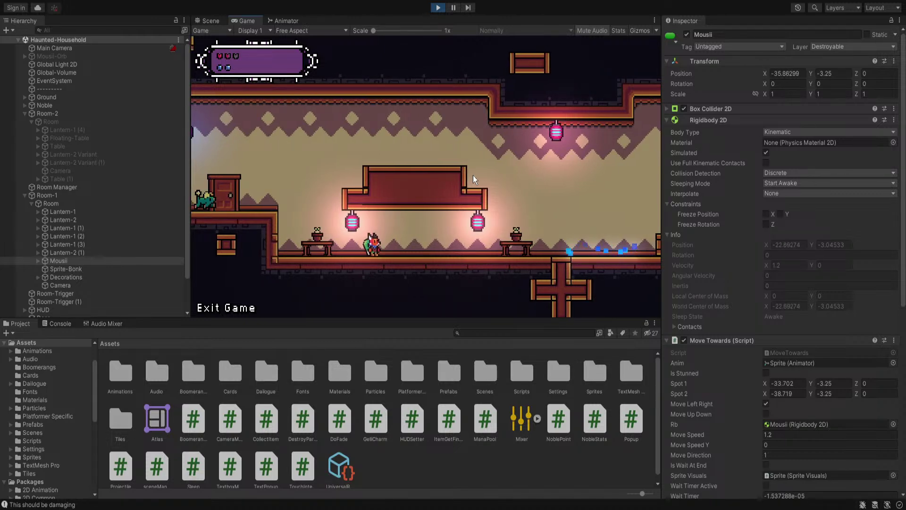
{"action": "key", "text": "d"}
{"action": "key", "text": "a"}
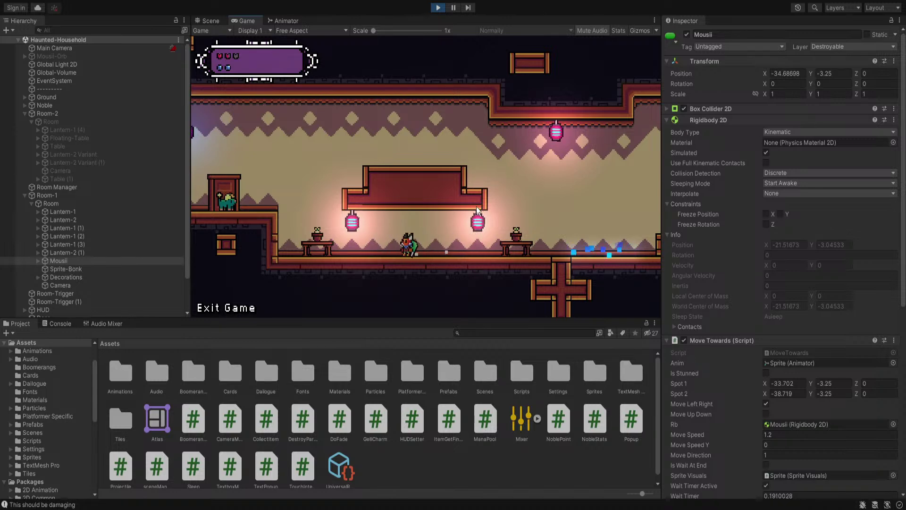
{"action": "key", "text": "d"}
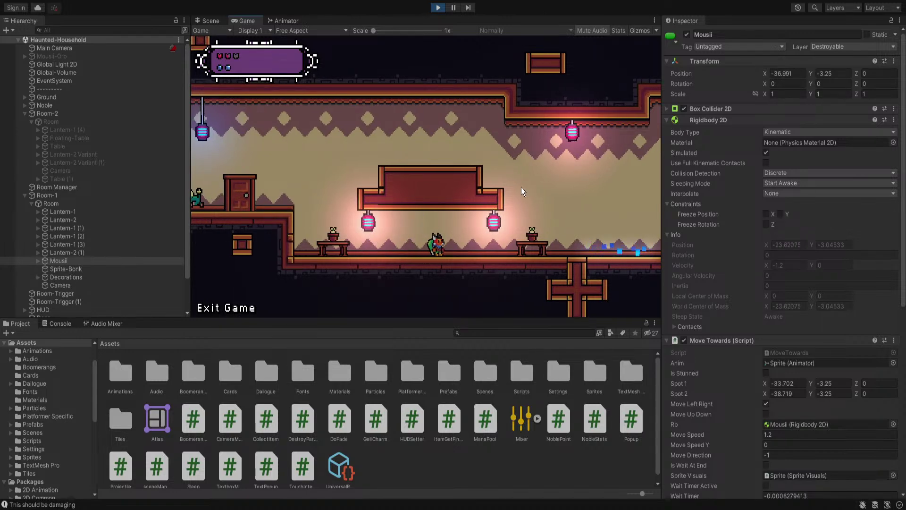
{"action": "key", "text": "a"}
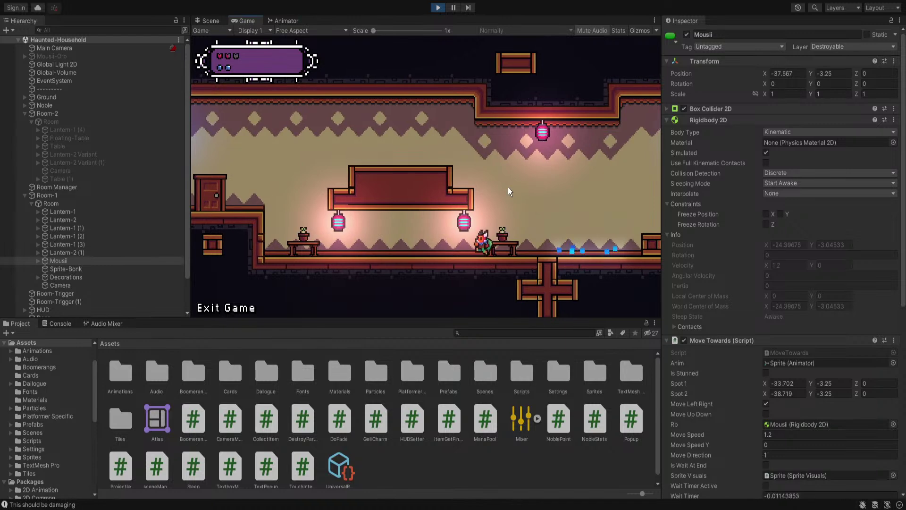
{"action": "key", "text": "d"}
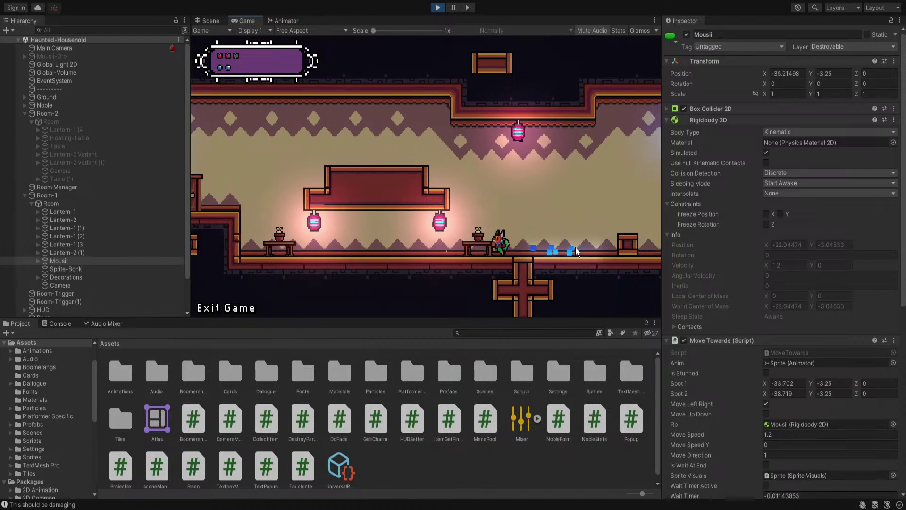
{"action": "key", "text": "a"}
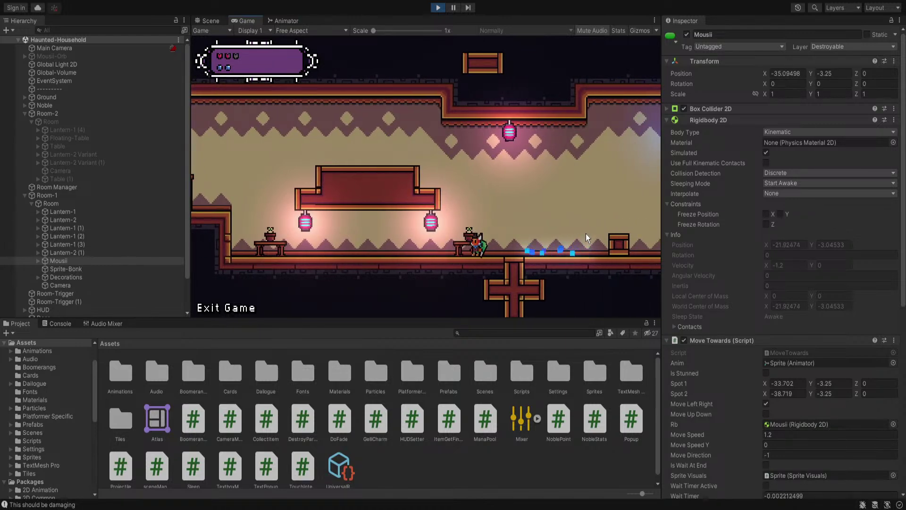
Collapse Mousii's Move Towards, Rigidbody 2D, Health and Enemy Spawn components
{"action": "left_click", "coordinate": [717, 340]}
{"action": "left_click", "coordinate": [701, 120]}
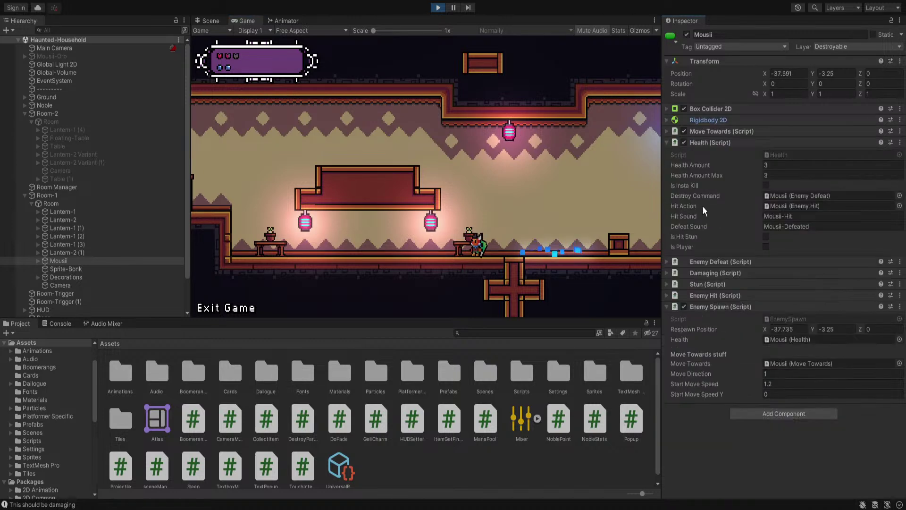
{"action": "left_click", "coordinate": [711, 142]}
{"action": "left_click", "coordinate": [707, 200]}
Throw the boomerang from beside the plant table, then bring the character up onto the door ledge near Mousii
{"action": "key", "text": "a"}
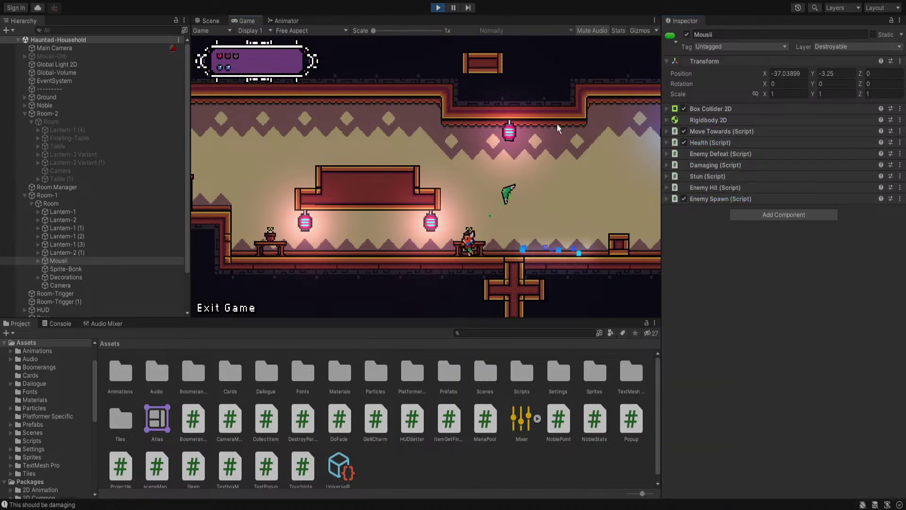
{"action": "key", "text": "d"}
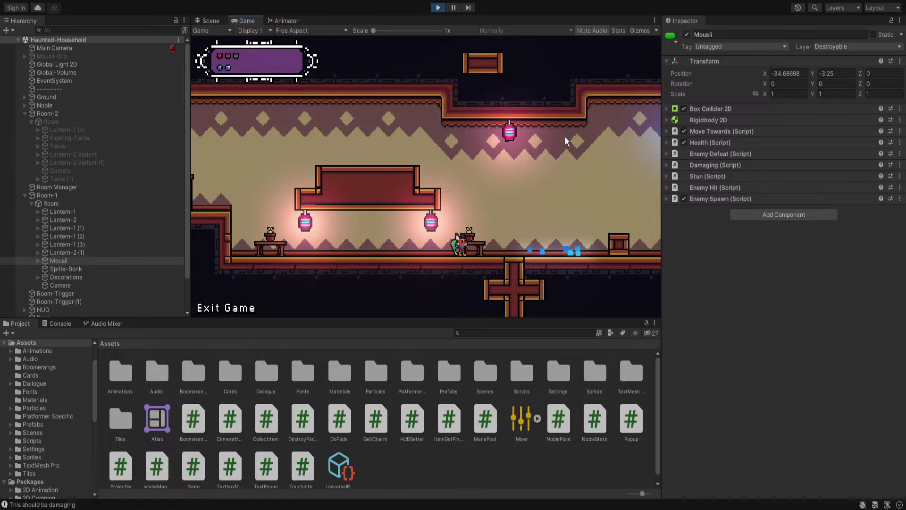
{"action": "key", "text": "Right"}
{"action": "key", "text": "a"}
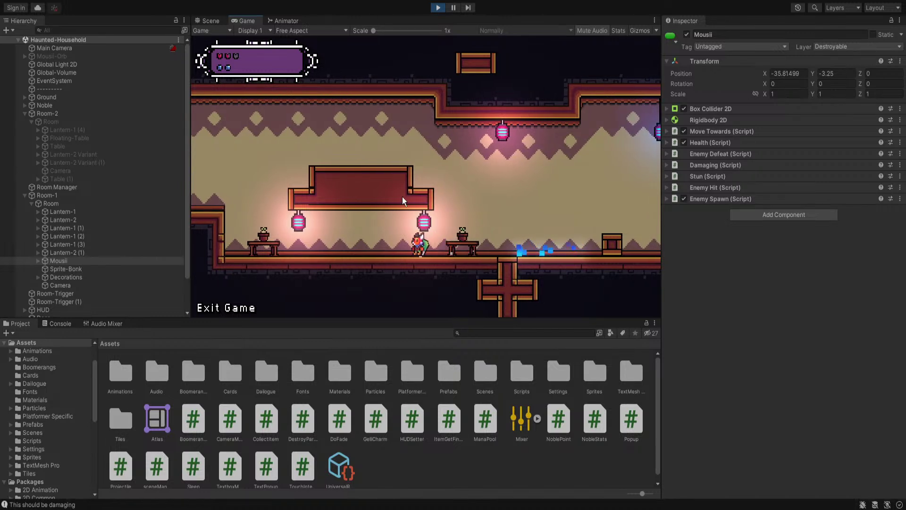
{"action": "key", "text": "space"}
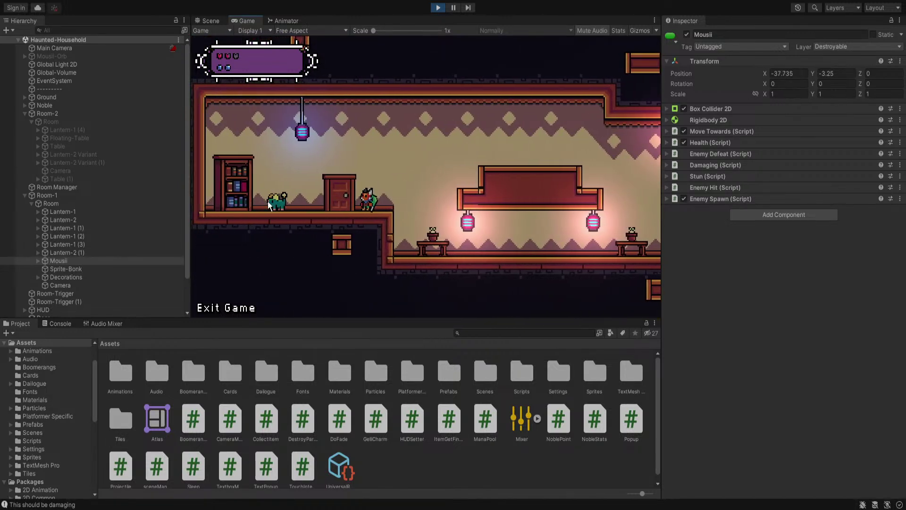
Observe Mousii's patrol from beneath the sofa-shaped platform, then jump the character back onto the door ledge
{"action": "key", "text": "d"}
{"action": "key", "text": "d"}
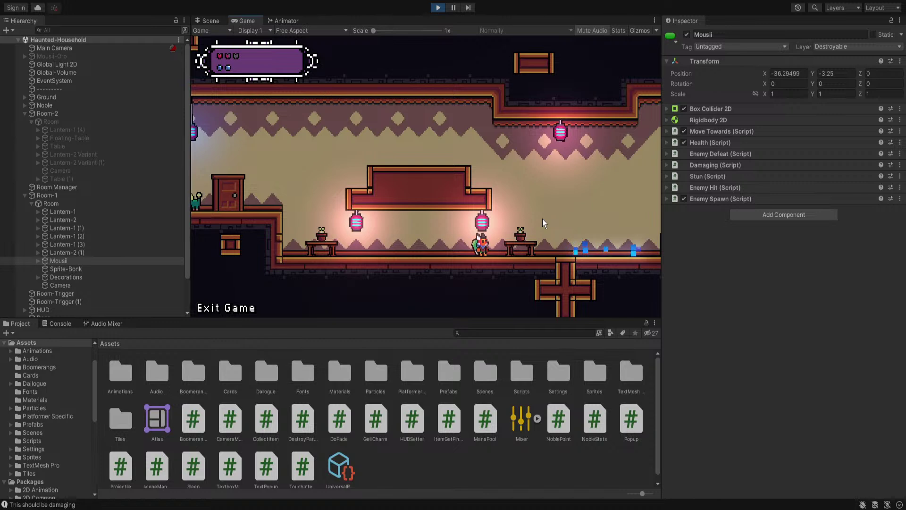
{"action": "key", "text": "a"}
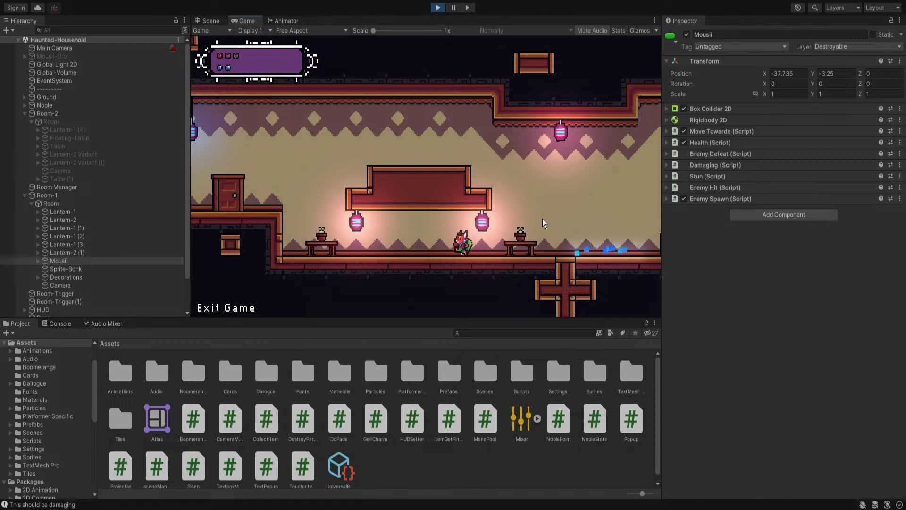
{"action": "key", "text": "d"}
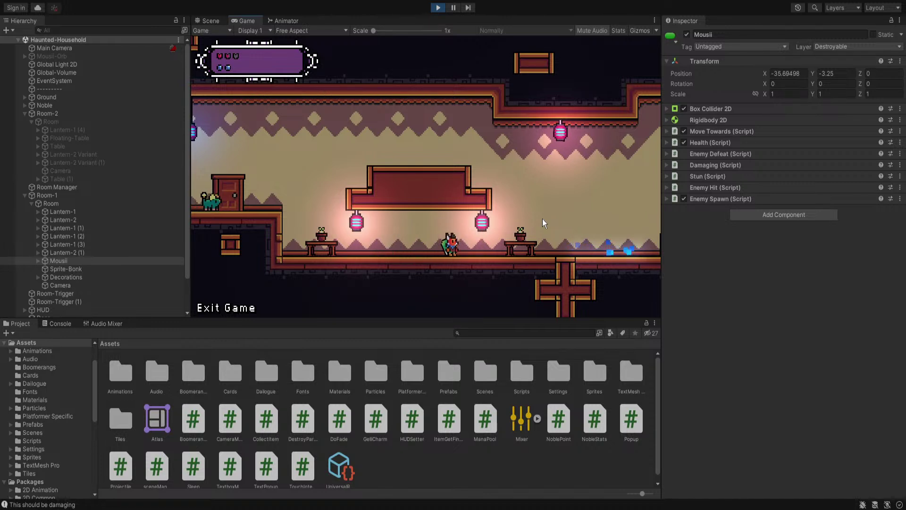
{"action": "key", "text": "a"}
{"action": "key", "text": "space"}
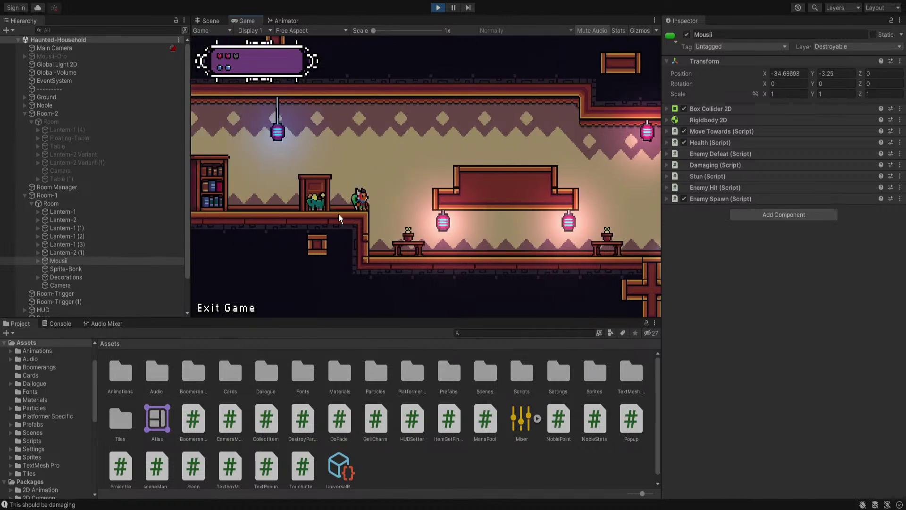
Lead the character off the door ledge and pace beneath the sofa-shaped platform to check Mousii's patrol
{"action": "key", "text": "d"}
{"action": "key", "text": "a"}
{"action": "key", "text": "d"}
{"action": "key", "text": "d"}
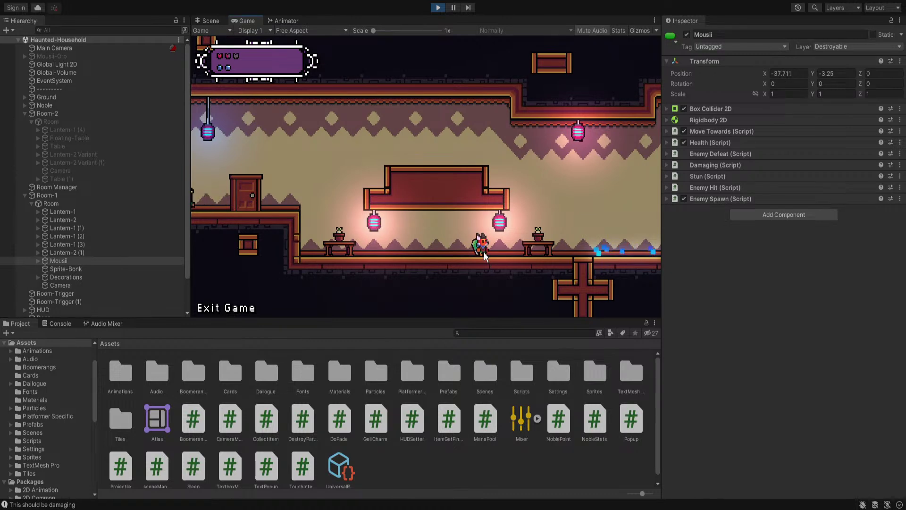
{"action": "key", "text": "d"}
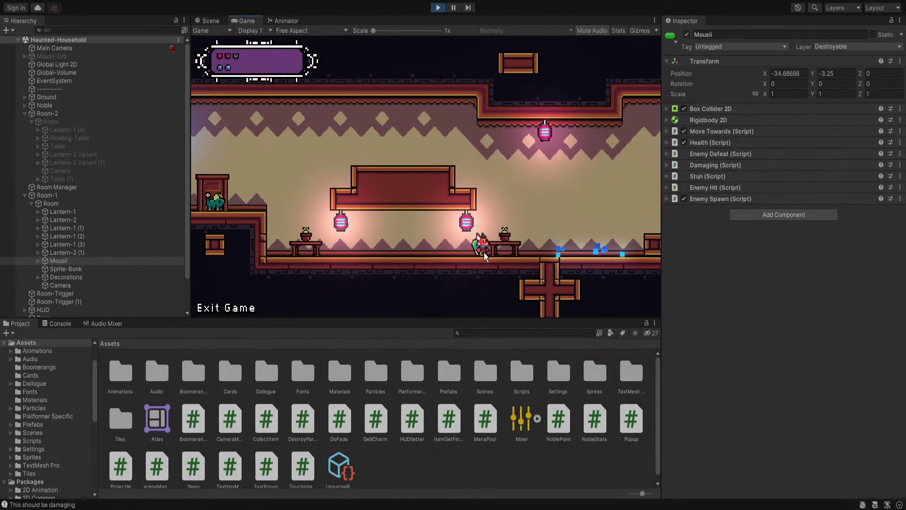
{"action": "key", "text": "a"}
{"action": "key", "text": "d"}
{"action": "key", "text": "a"}
Test the character's attack, running and jumping on the floor between the sofa-shaped platform and the cross-shaped block
{"action": "left_click", "coordinate": [618, 133]}
{"action": "key", "text": "d"}
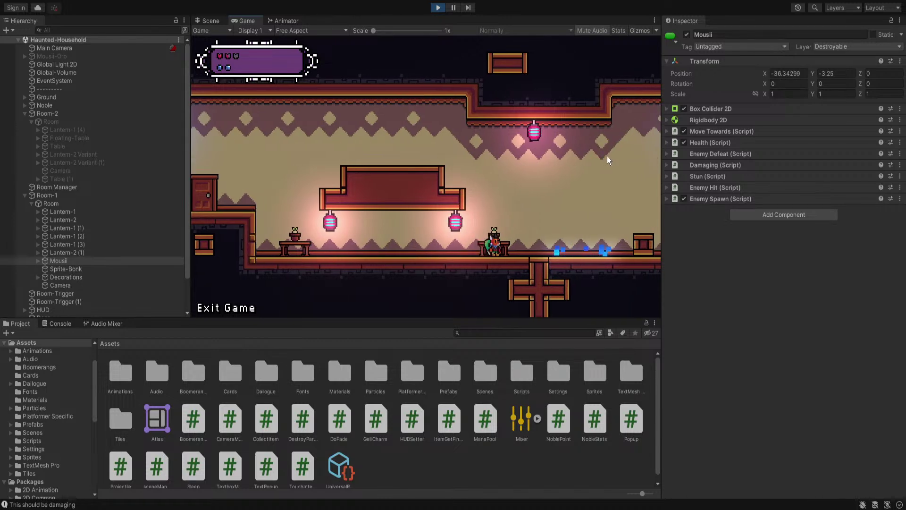
{"action": "key", "text": "a"}
{"action": "key", "text": "d"}
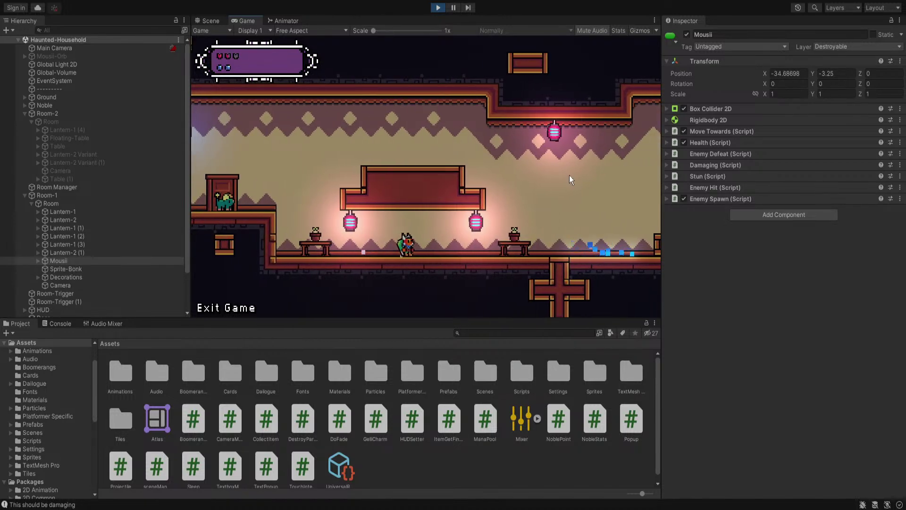
{"action": "key", "text": "d"}
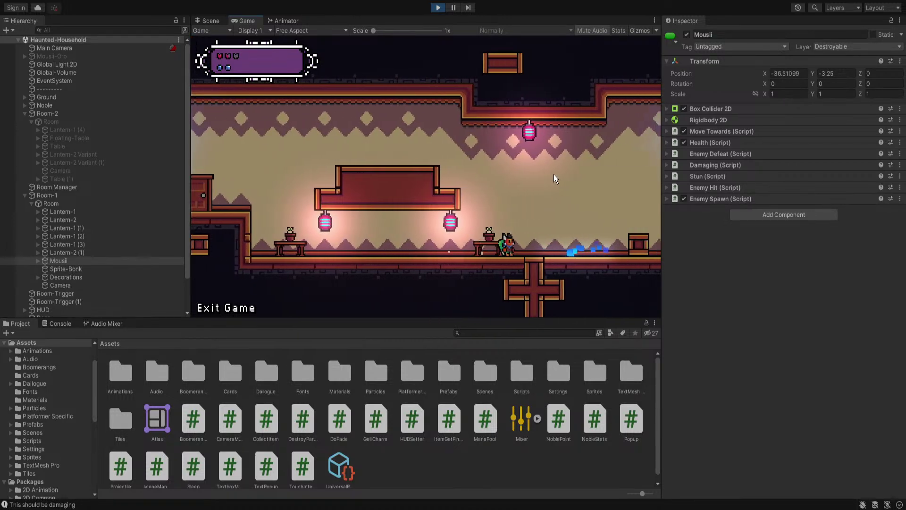
{"action": "key", "text": "space"}
{"action": "key", "text": "a"}
{"action": "key", "text": "d"}
{"action": "key", "text": "a"}
{"action": "key", "text": "d"}
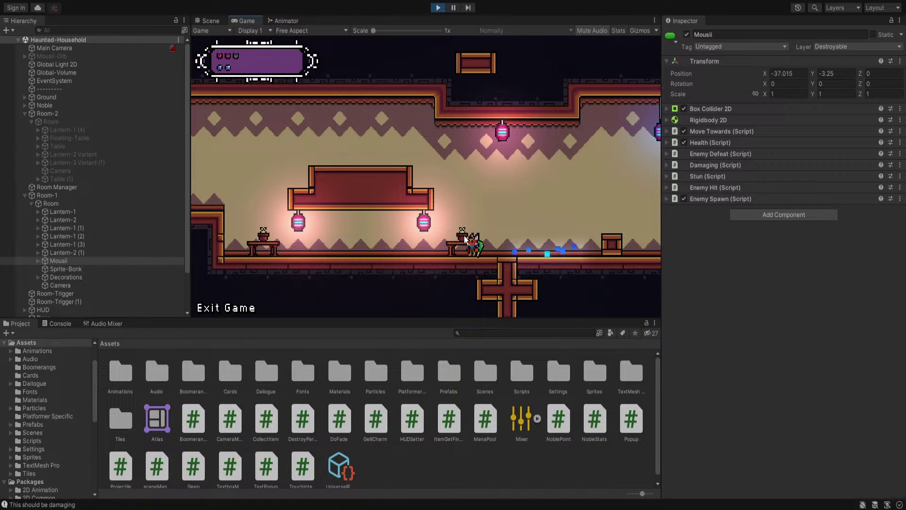
Aim the character's attacks toward the ceiling lantern and check the mana charges in the HUD
{"action": "left_click", "coordinate": [502, 108]}
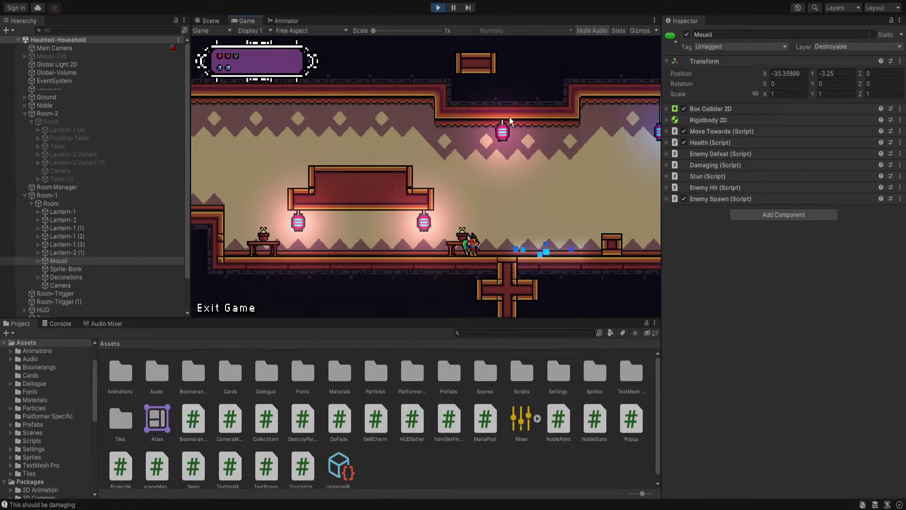
{"action": "left_click", "coordinate": [494, 142]}
{"action": "left_click", "coordinate": [519, 106]}
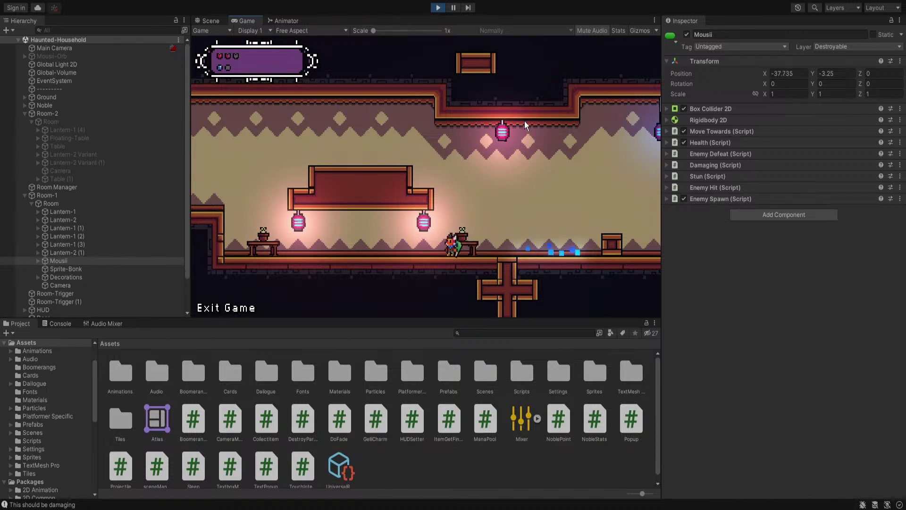
{"action": "key", "text": "a"}
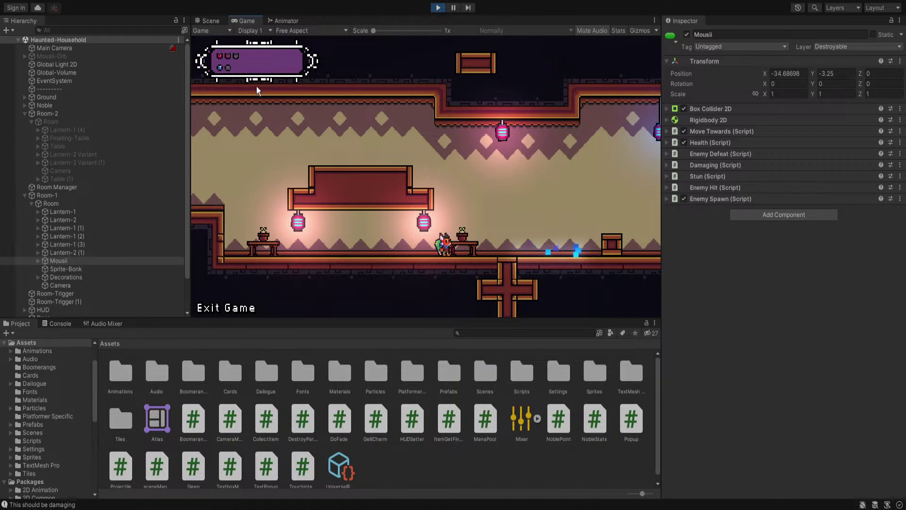
{"action": "key", "text": "a"}
{"action": "key", "text": "a"}
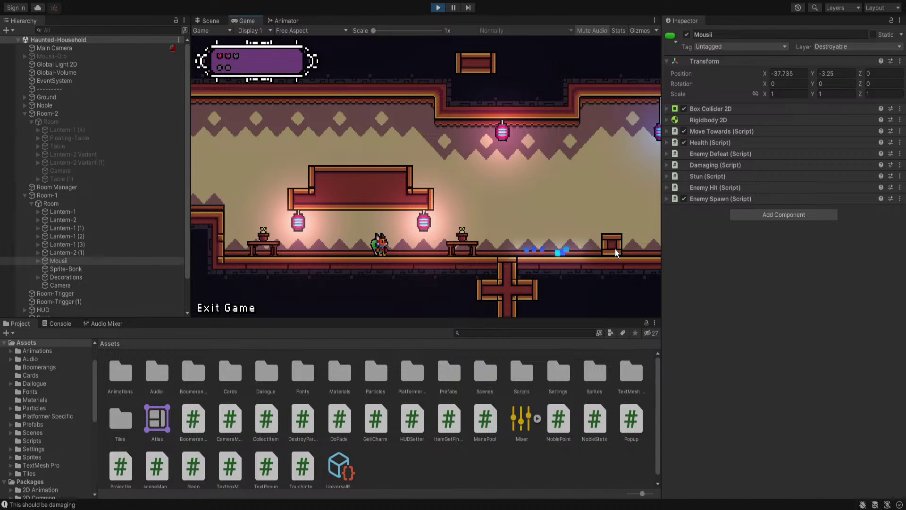
Walk the character back and forth beneath the sofa-shaped platform, finishing above the cross-shaped block beside the blue particles
{"action": "key", "text": "a"}
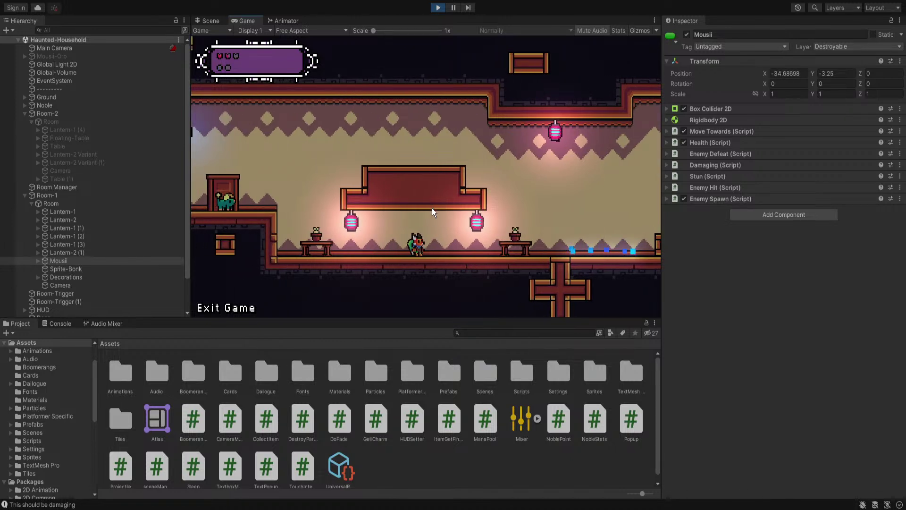
{"action": "key", "text": "d"}
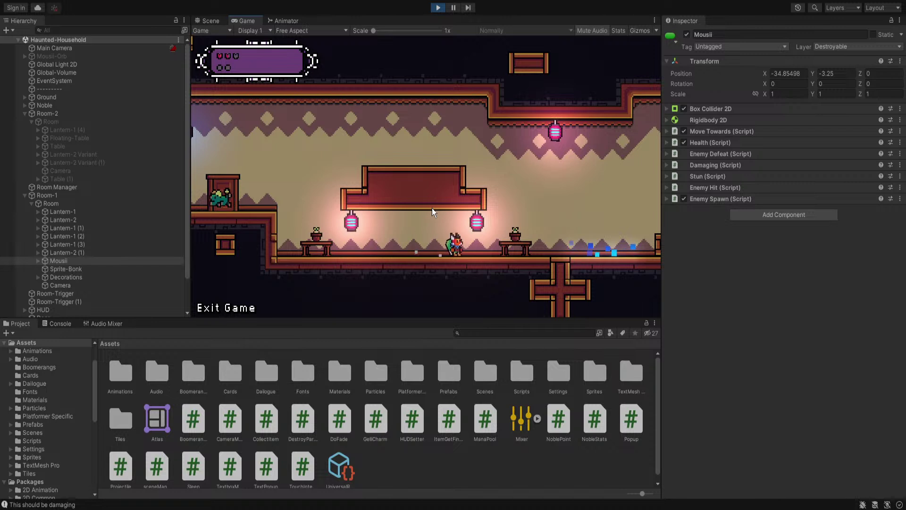
{"action": "key", "text": "a"}
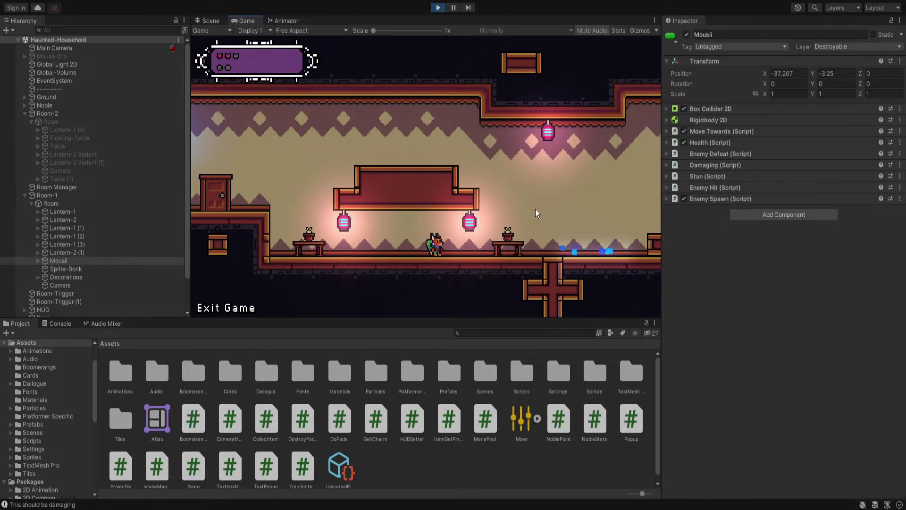
{"action": "key", "text": "a"}
{"action": "key", "text": "d"}
{"action": "key", "text": "a"}
{"action": "key", "text": "d"}
{"action": "key", "text": "d"}
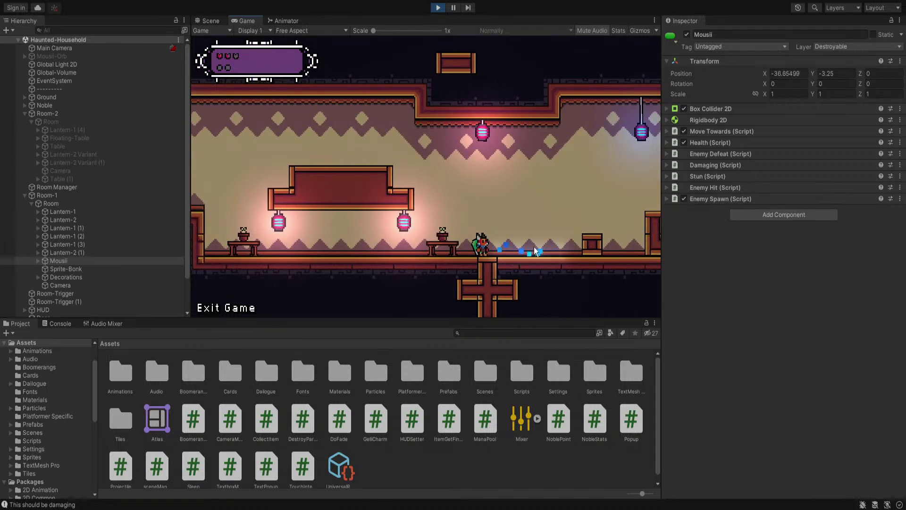
Lead the character over the crate and the L-shaped block to the floor beside the small lantern platform
{"action": "key", "text": "d"}
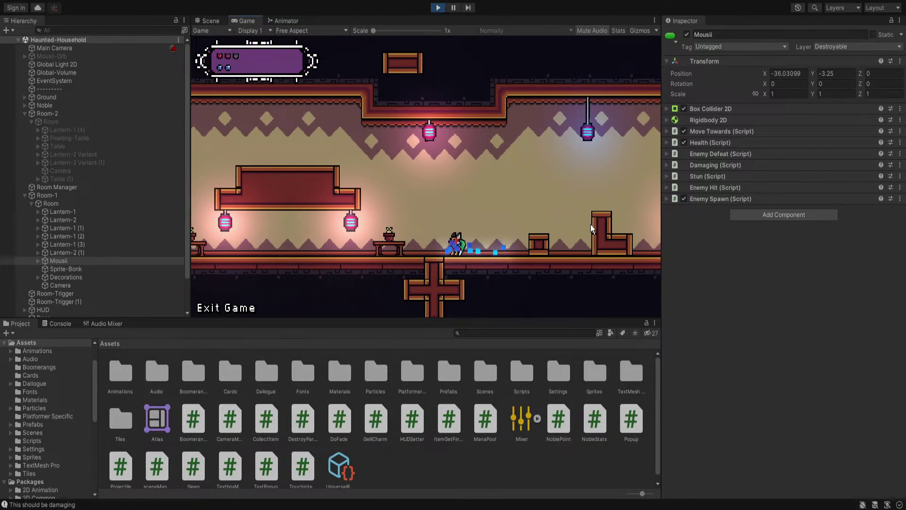
{"action": "key", "text": "d"}
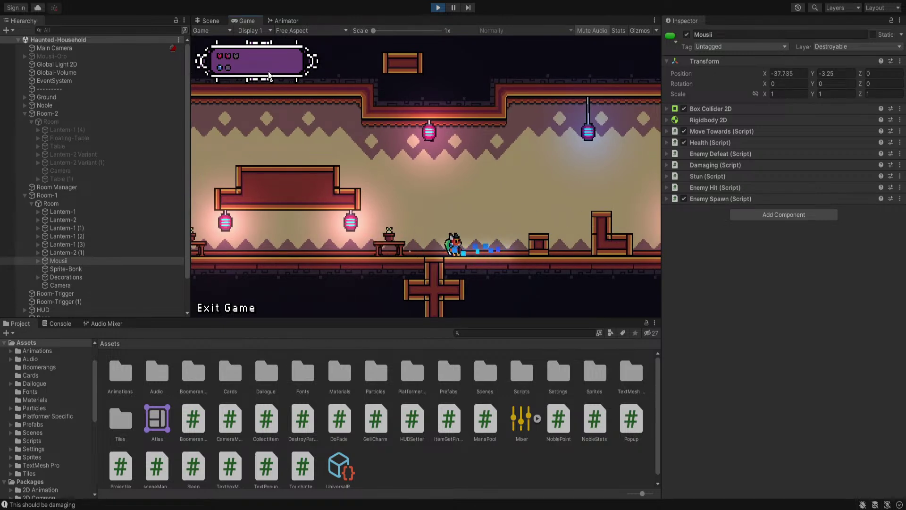
{"action": "key", "text": "d"}
{"action": "key", "text": "space"}
{"action": "key", "text": "d"}
{"action": "key", "text": "space"}
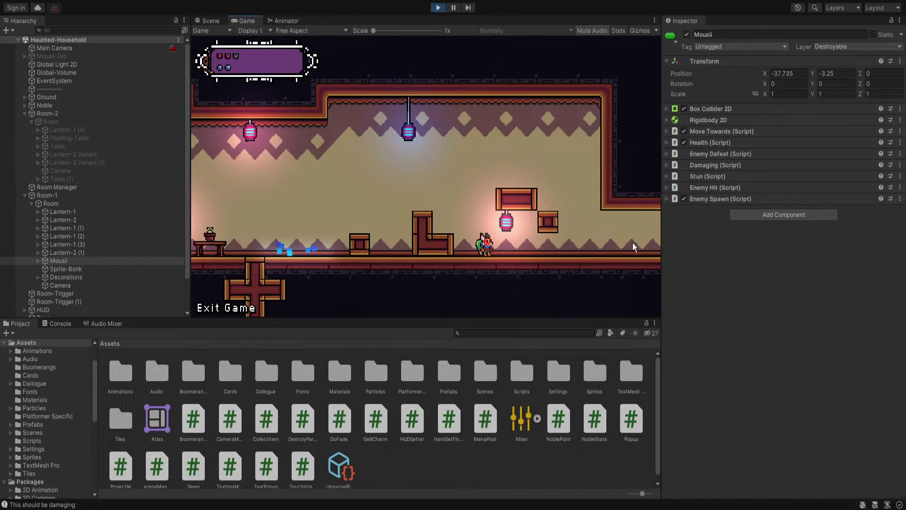
{"action": "key", "text": "a"}
{"action": "key", "text": "d"}
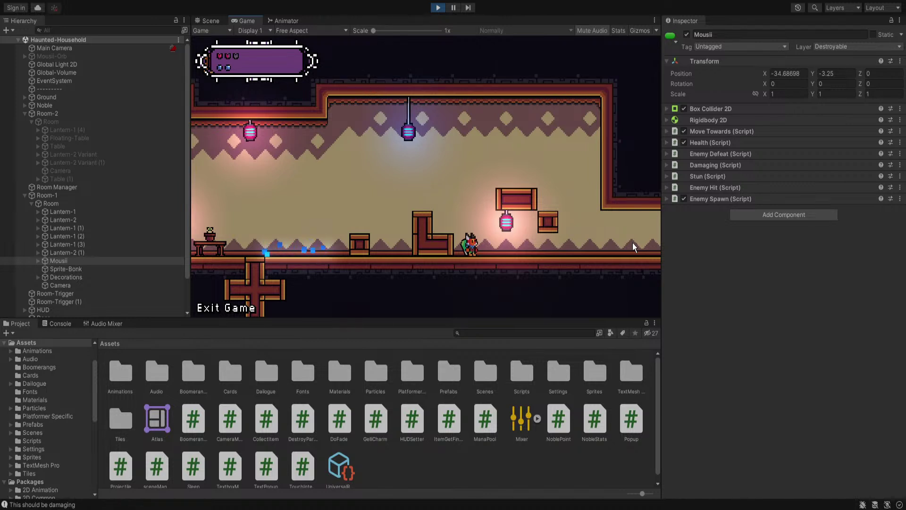
{"action": "key", "text": "Right"}
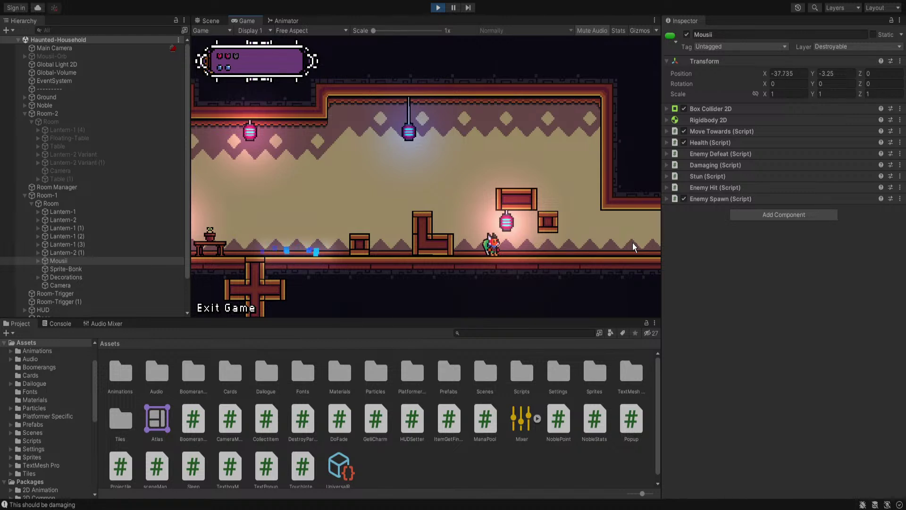
Jump the character up onto the small platform above the hanging lantern
{"action": "key", "text": "a"}
{"action": "key", "text": "d"}
{"action": "key", "text": "space"}
{"action": "key", "text": "a"}
{"action": "key", "text": "d"}
{"action": "key", "text": "space"}
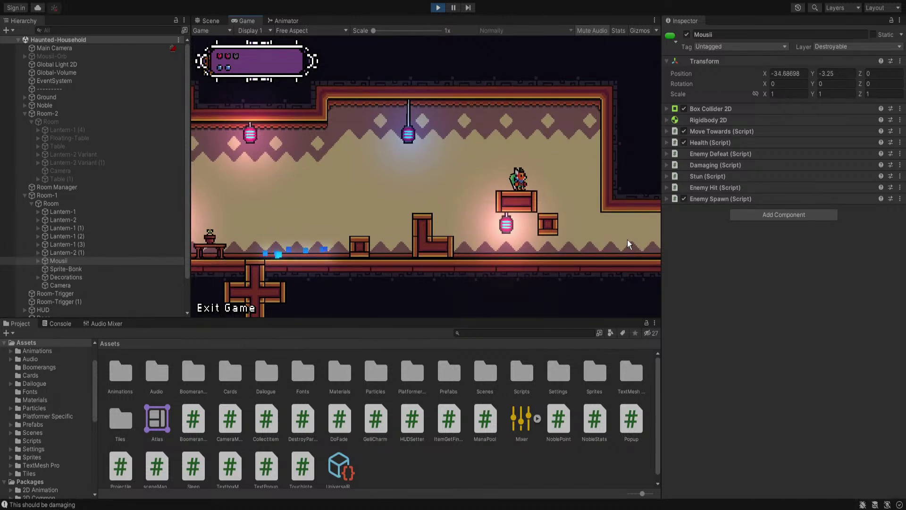
Lead the character out of Room-1, over Room-2's central pillar and through the exit into the Player-Room scene
{"action": "key", "text": "d"}
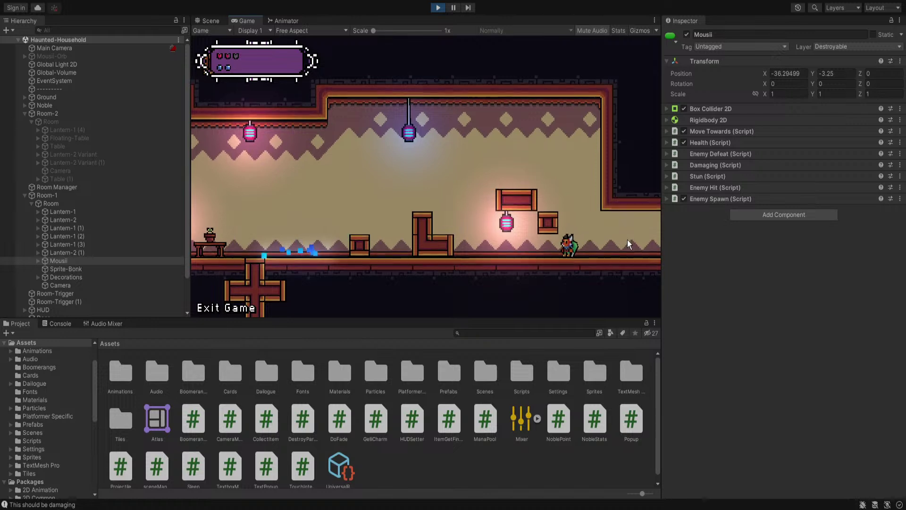
{"action": "key", "text": "d"}
{"action": "key", "text": "space"}
{"action": "key", "text": "d"}
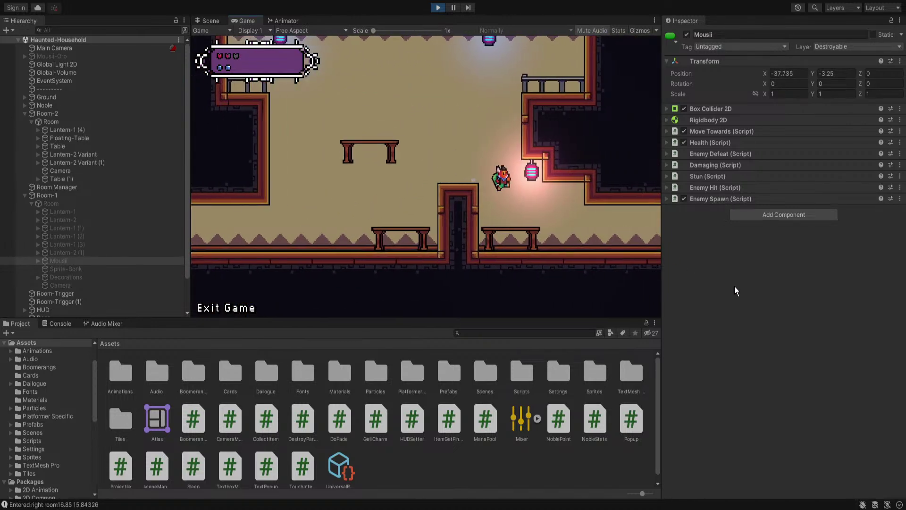
{"action": "key", "text": "d"}
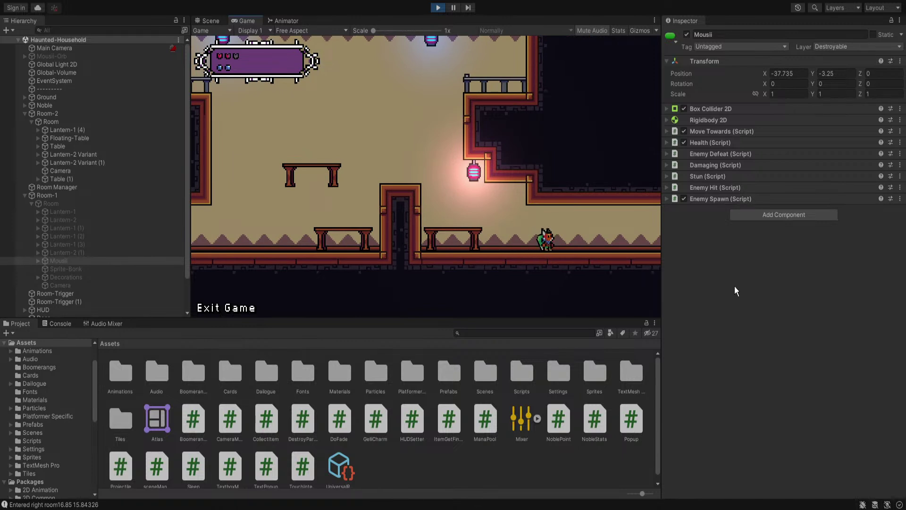
{"action": "key", "text": "d"}
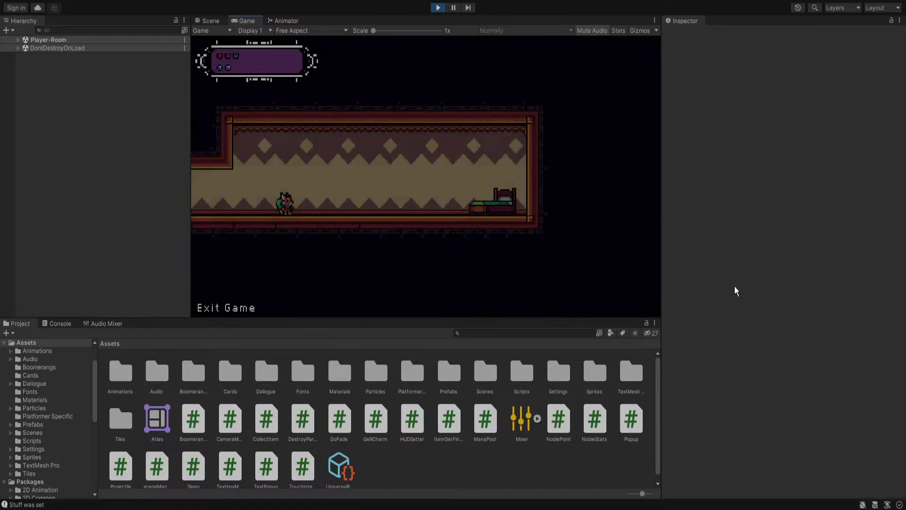
Pace the character back and forth across the Player-Room floor to check its movement
{"action": "key", "text": "d"}
{"action": "key", "text": "a"}
{"action": "key", "text": "d"}
{"action": "key", "text": "a"}
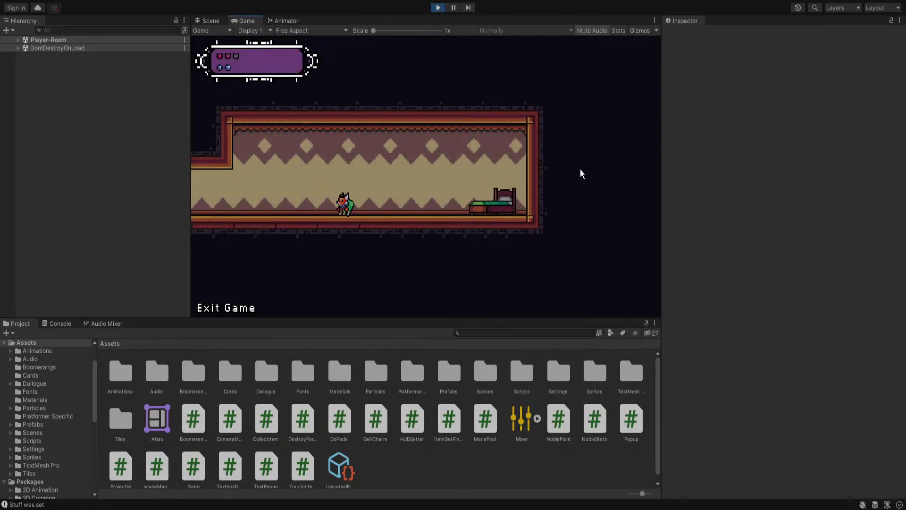
{"action": "key", "text": "d"}
{"action": "key", "text": "a"}
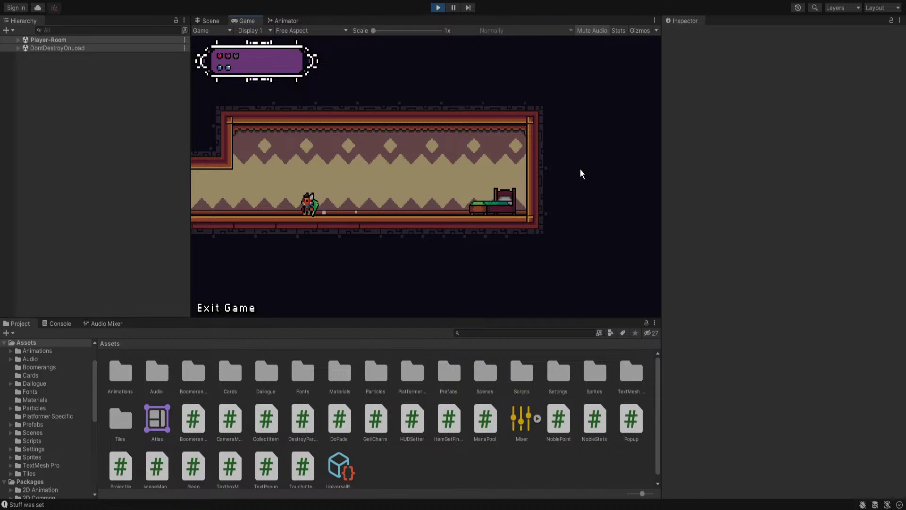
{"action": "key", "text": "d"}
{"action": "key", "text": "a"}
{"action": "key", "text": "d"}
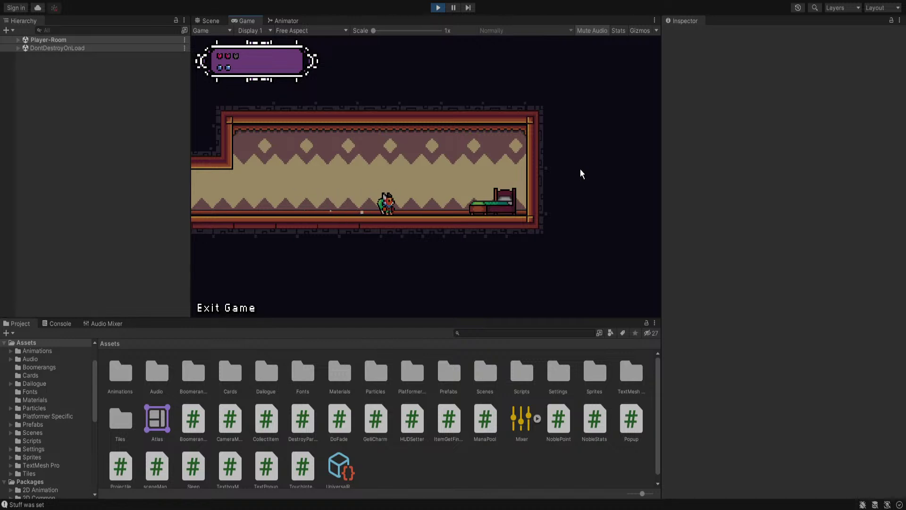
Walk the character to the bed, sleep to save the game and dismiss the dialogue
{"action": "key", "text": "d"}
{"action": "key", "text": "a"}
{"action": "key", "text": "d"}
{"action": "key", "text": "e"}
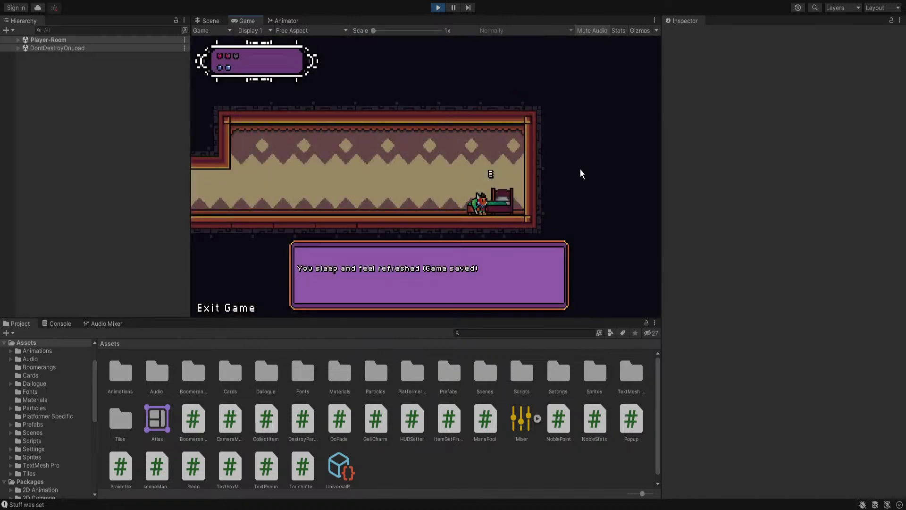
{"action": "key", "text": "e"}
Check the hearts and mana in the HUD, then repeat the bed interaction and walk away from the bed
{"action": "key", "text": "a"}
{"action": "key", "text": "d"}
{"action": "key", "text": "a"}
{"action": "key", "text": "d"}
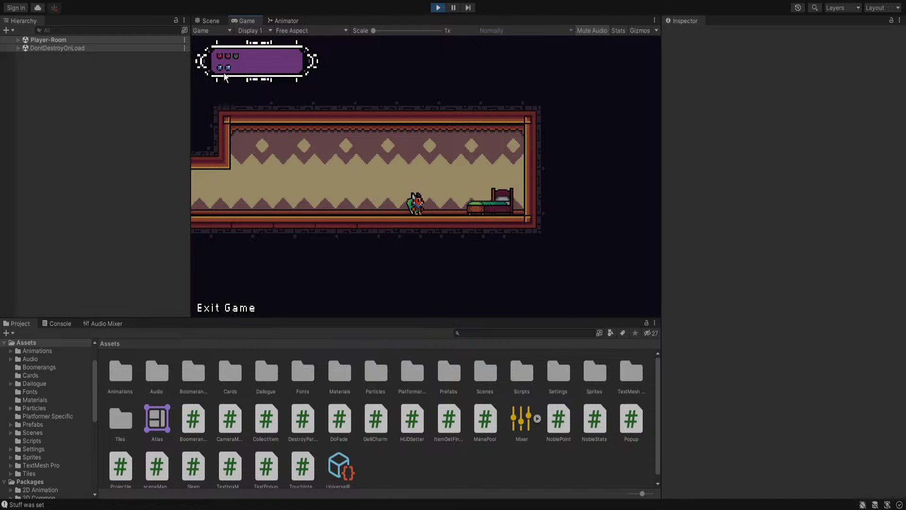
{"action": "key", "text": "d"}
{"action": "key", "text": "e"}
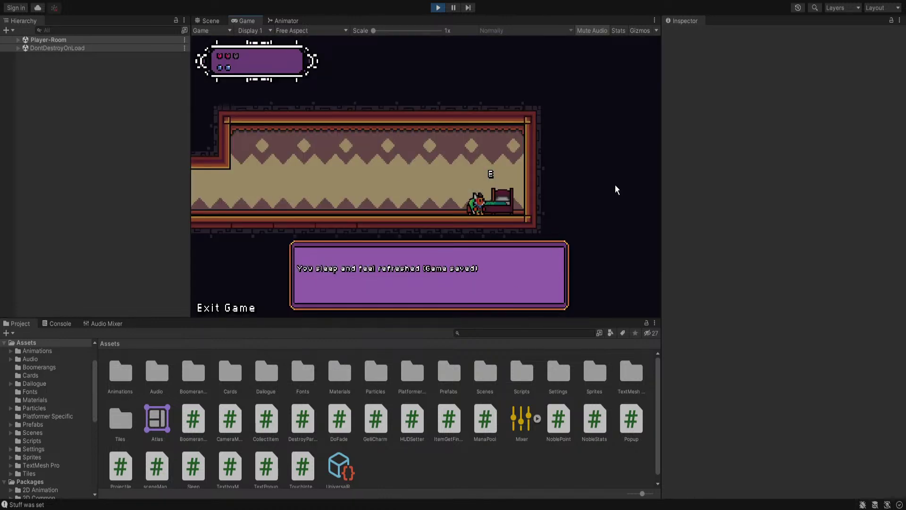
{"action": "key", "text": "a"}
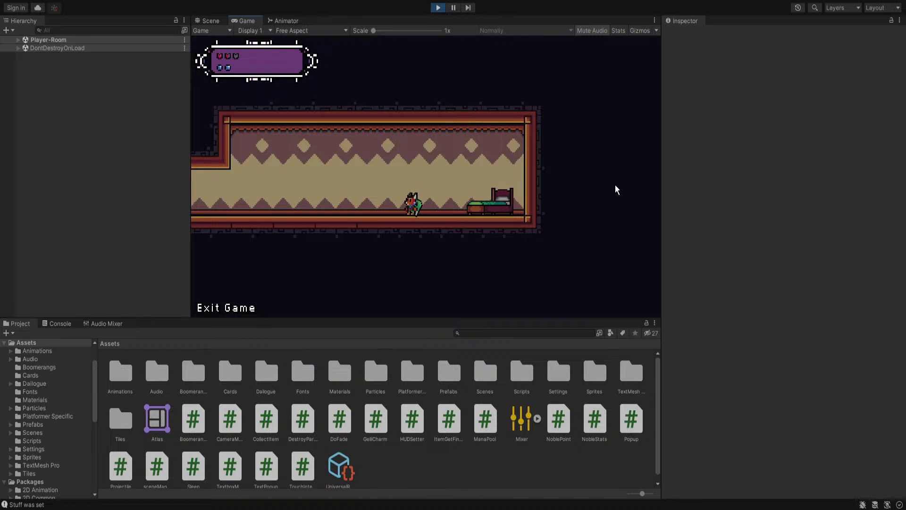
{"action": "key", "text": "d"}
Restart the playtest in Haunted-Household and jump the character between the L-shaped block and the small lantern platform
{"action": "left_click", "coordinate": [438, 7]}
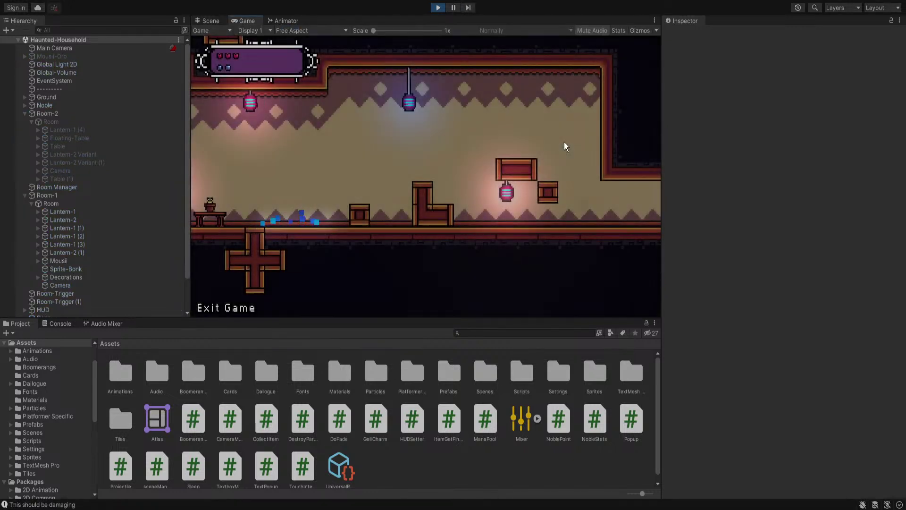
{"action": "key", "text": "Left"}
{"action": "key", "text": "space"}
{"action": "key", "text": "space"}
{"action": "key", "text": "Right"}
{"action": "key", "text": "Left"}
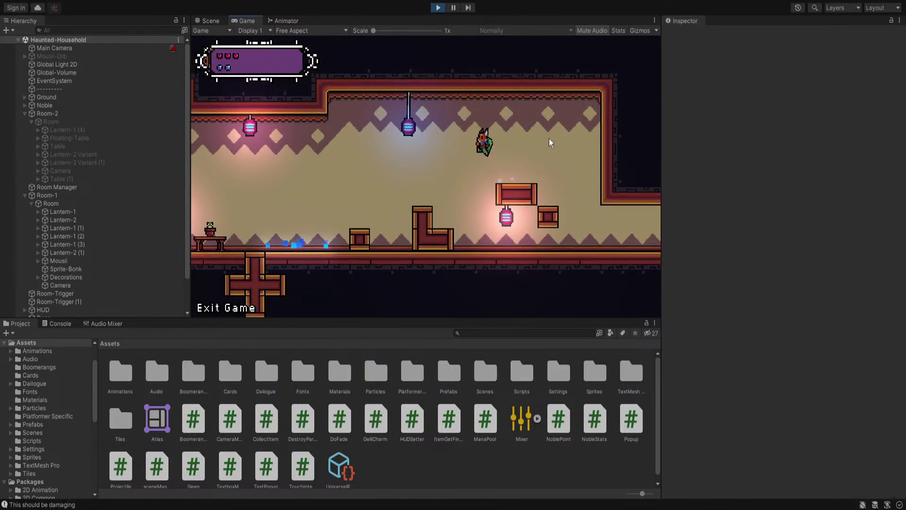
{"action": "key", "text": "Right"}
{"action": "key", "text": "space"}
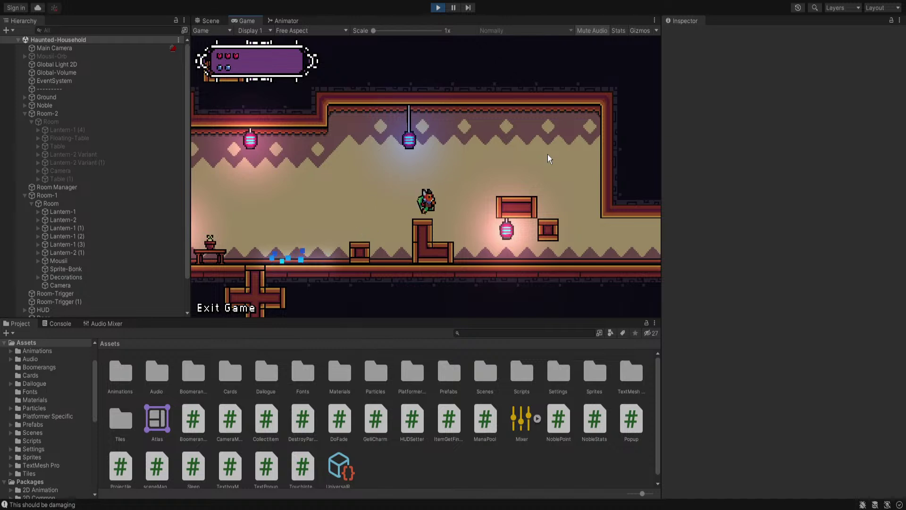
{"action": "key", "text": "space"}
{"action": "key", "text": "Left"}
{"action": "key", "text": "space"}
{"action": "key", "text": "Right"}
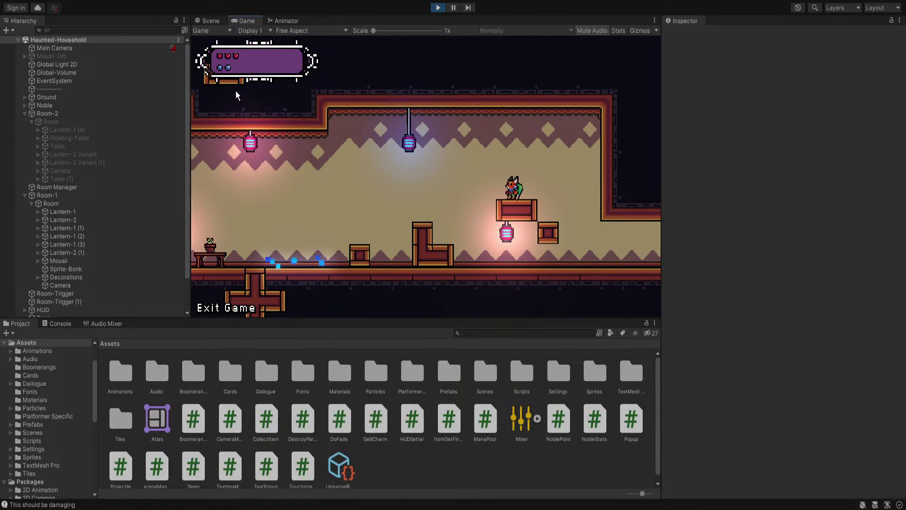
Lead the character off the lantern platform, into Room-2 and onto the top of the central pillar
{"action": "key", "text": "Right"}
{"action": "key", "text": "Right"}
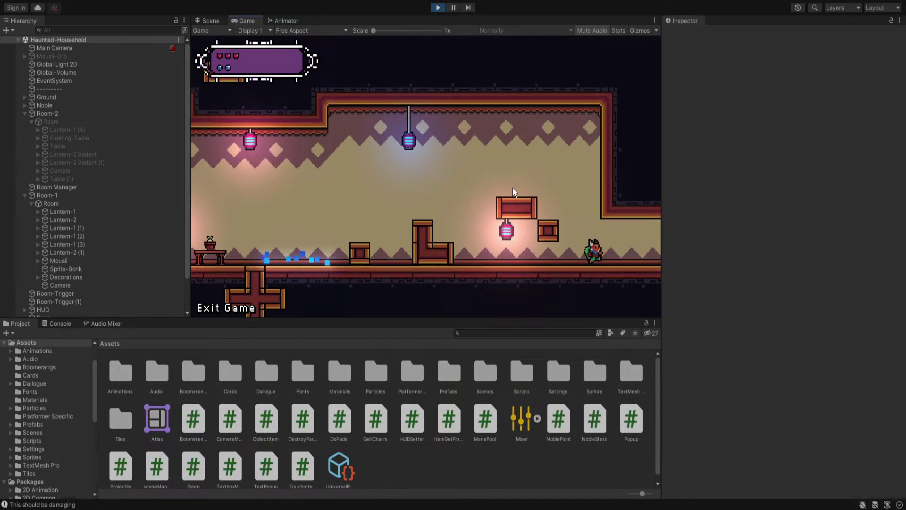
{"action": "key", "text": "Right"}
{"action": "key", "text": "space"}
{"action": "key", "text": "Right"}
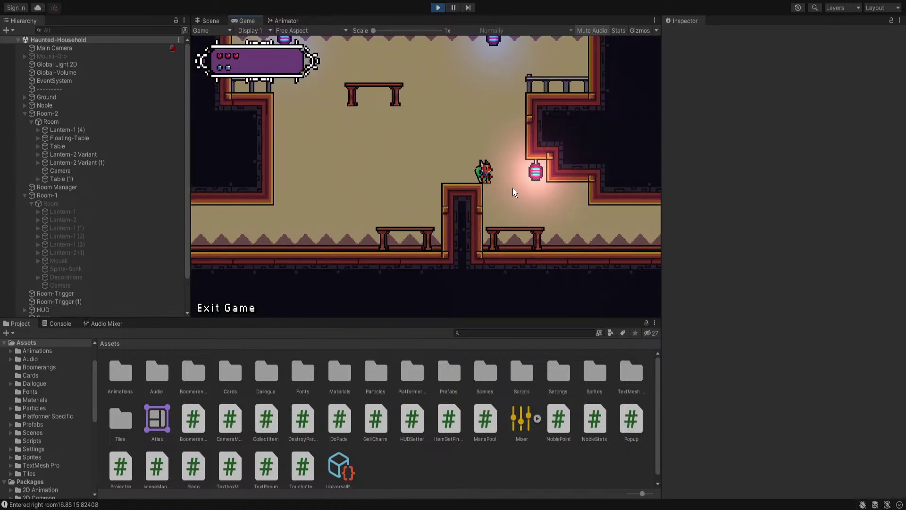
{"action": "key", "text": "Left"}
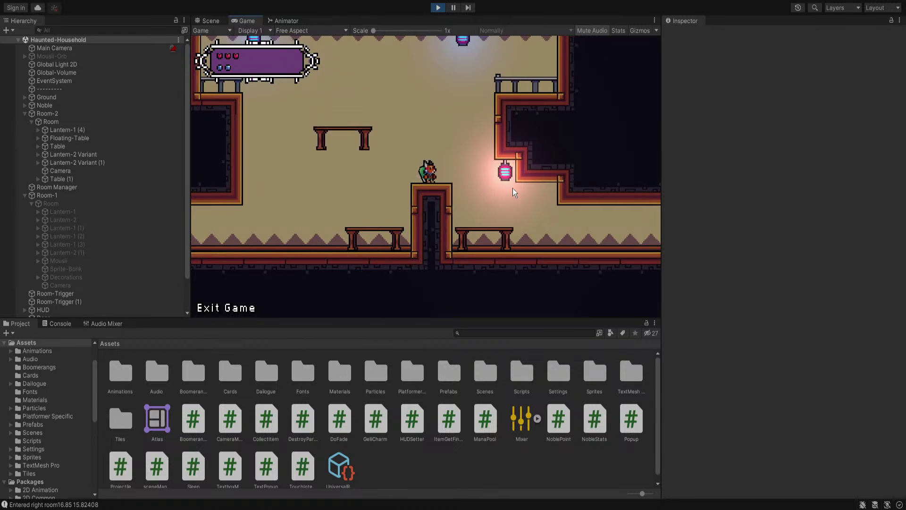
Test jumping the character over Room-2's central pillar and onto the low tables on either side
{"action": "key", "text": "space"}
{"action": "key", "text": "Left"}
{"action": "key", "text": "space"}
{"action": "key", "text": "Right"}
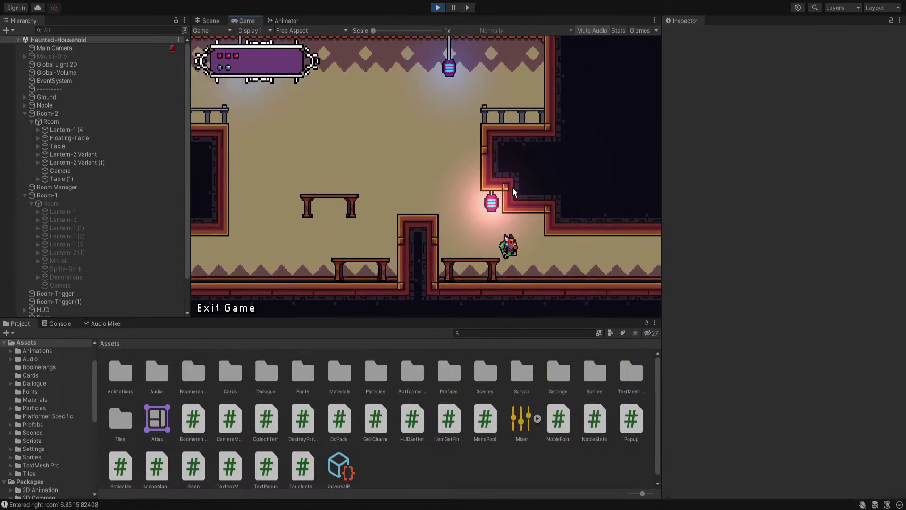
{"action": "key", "text": "Left"}
{"action": "key", "text": "space"}
{"action": "key", "text": "Right"}
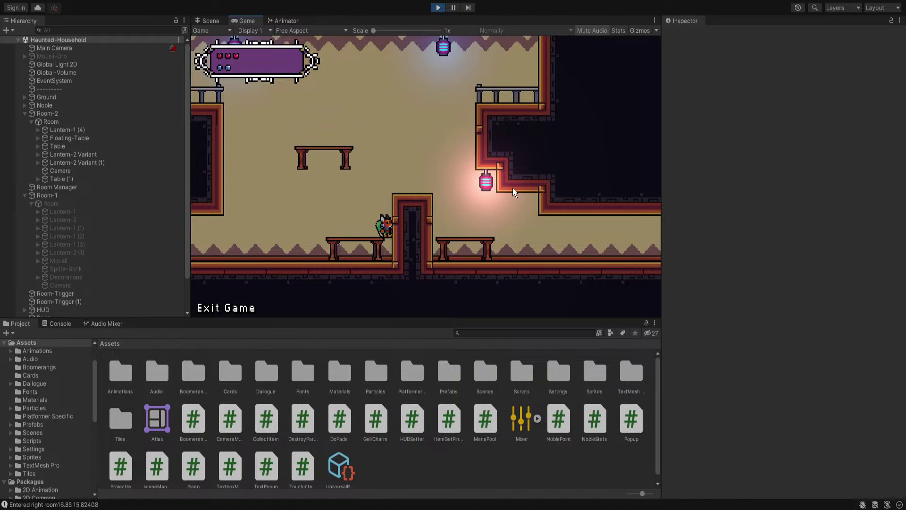
Jump the character from the low table past the central pillar and onto the floating table
{"action": "key", "text": "Left"}
{"action": "key", "text": "space"}
{"action": "key", "text": "Right"}
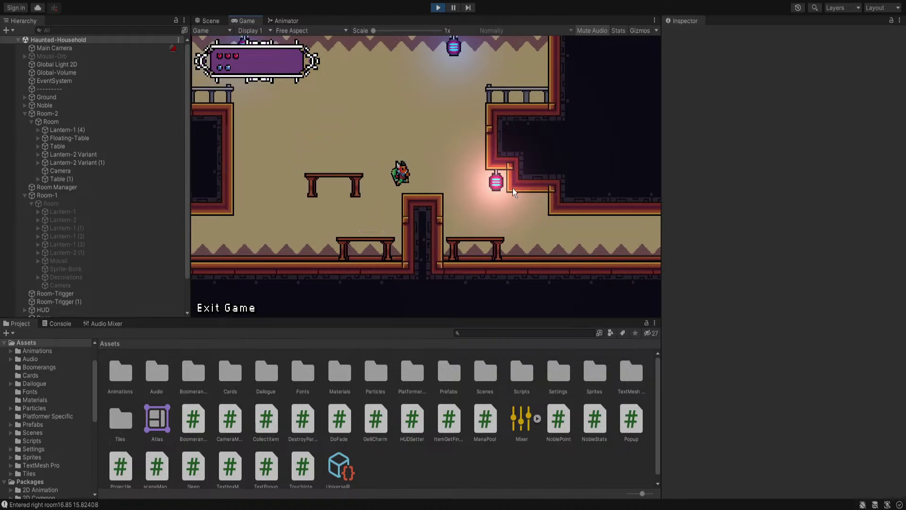
{"action": "key", "text": "space"}
{"action": "key", "text": "Left"}
{"action": "key", "text": "Right"}
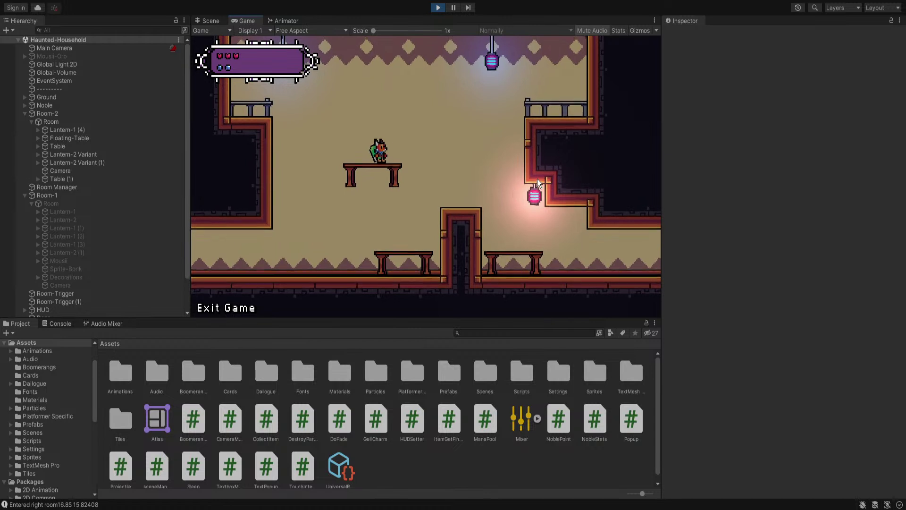
Test jumps from the floating table around the two ceiling lanterns and drop the character to Room-2's floor
{"action": "key", "text": "d"}
{"action": "left_click", "coordinate": [589, 147]}
{"action": "key", "text": "space"}
{"action": "key", "text": "a"}
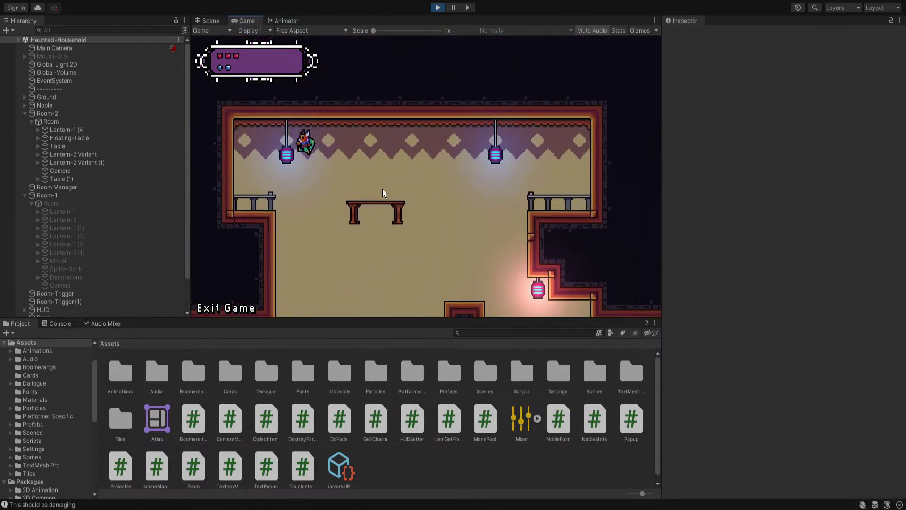
{"action": "key", "text": "d"}
{"action": "key", "text": "space"}
{"action": "key", "text": "space"}
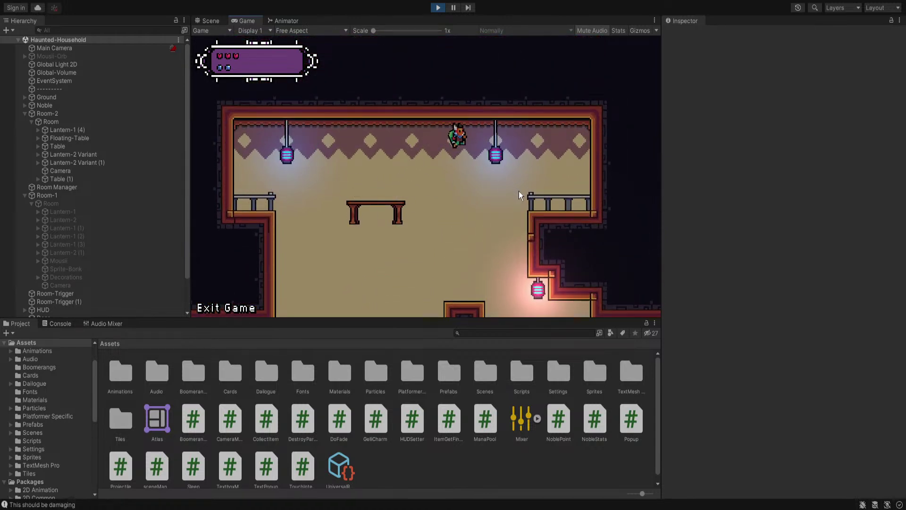
{"action": "key", "text": "space"}
{"action": "key", "text": "a"}
{"action": "key", "text": "space"}
{"action": "key", "text": "d"}
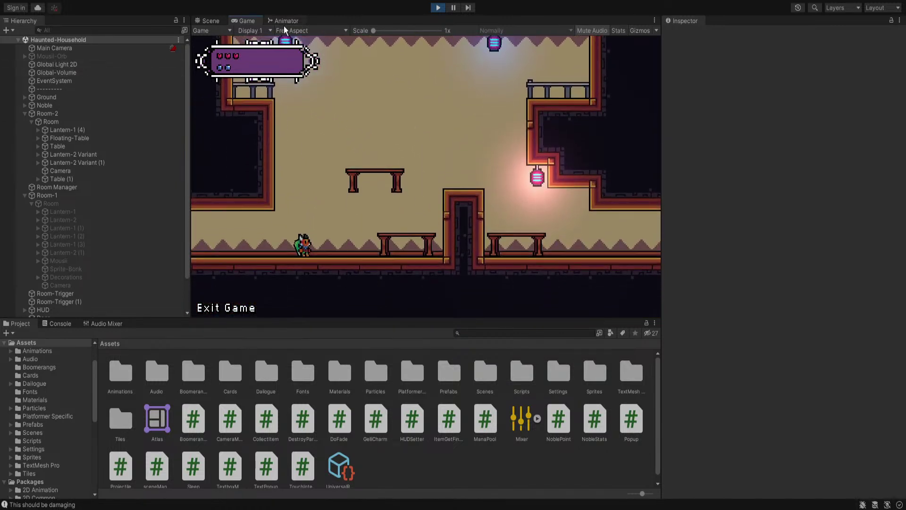
Jump the character onto the central pillar and launch an attack toward the stepped wall above the pink lantern
{"action": "key", "text": "d"}
{"action": "key", "text": "space"}
{"action": "key", "text": "space"}
{"action": "key", "text": "d"}
{"action": "key", "text": "a"}
{"action": "left_click", "coordinate": [551, 131]}
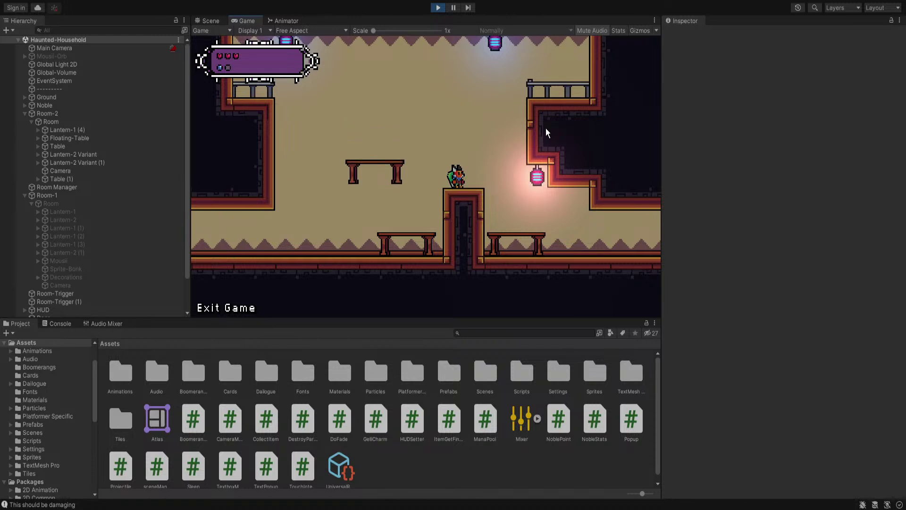
Test attacking while jumping off the central pillar and running across the floor beneath the floating table
{"action": "key", "text": "space"}
{"action": "key", "text": "a"}
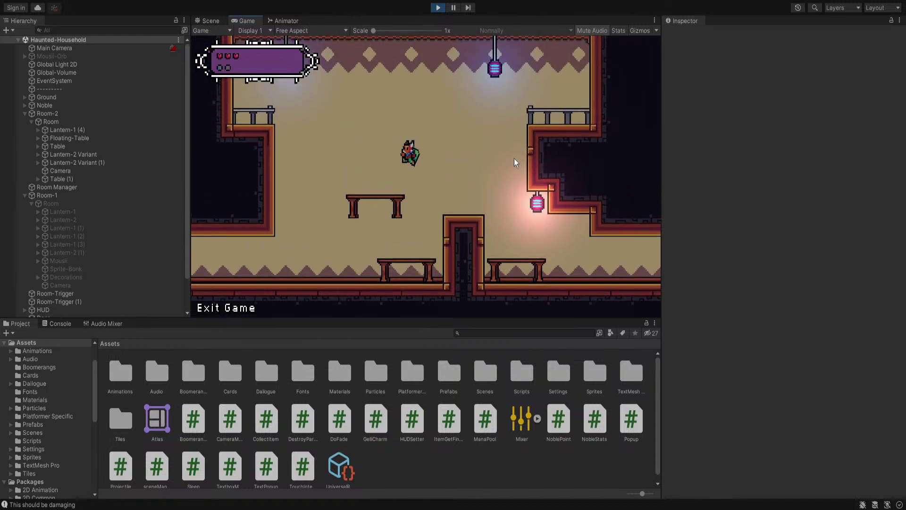
{"action": "key", "text": "d"}
{"action": "left_click", "coordinate": [550, 149]}
{"action": "key", "text": "a"}
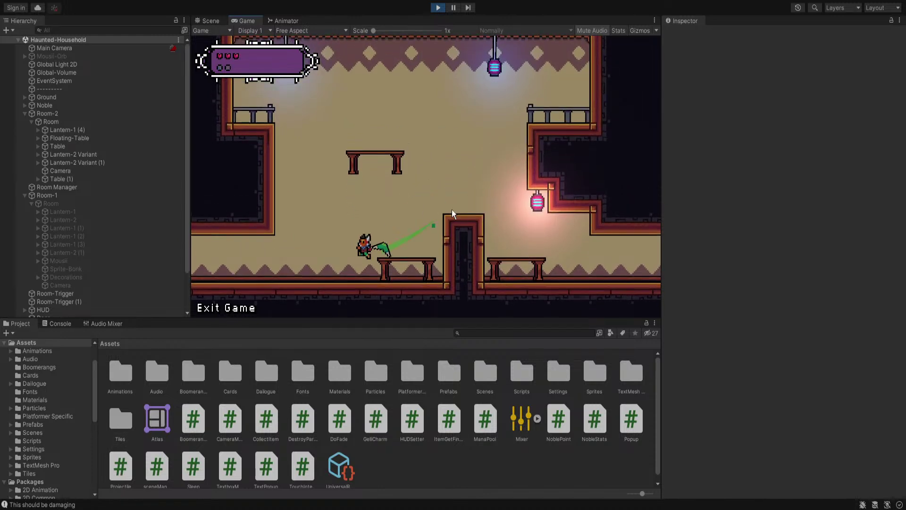
{"action": "key", "text": "a"}
{"action": "key", "text": "space"}
{"action": "left_click", "coordinate": [511, 223]}
{"action": "key", "text": "space"}
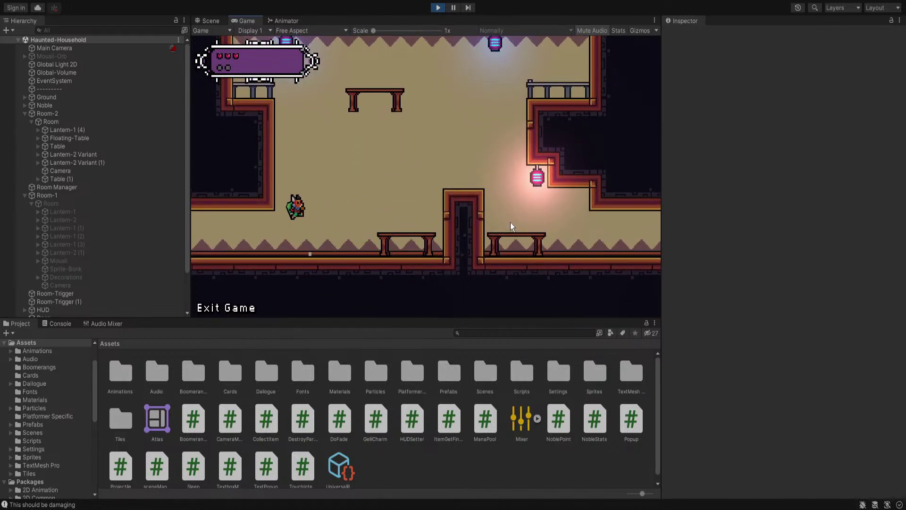
Return the character from Room-2 to Room-1 and jump across the wooden blocks to the blue mana pool
{"action": "key", "text": "space"}
{"action": "left_click", "coordinate": [513, 220]}
{"action": "key", "text": "a"}
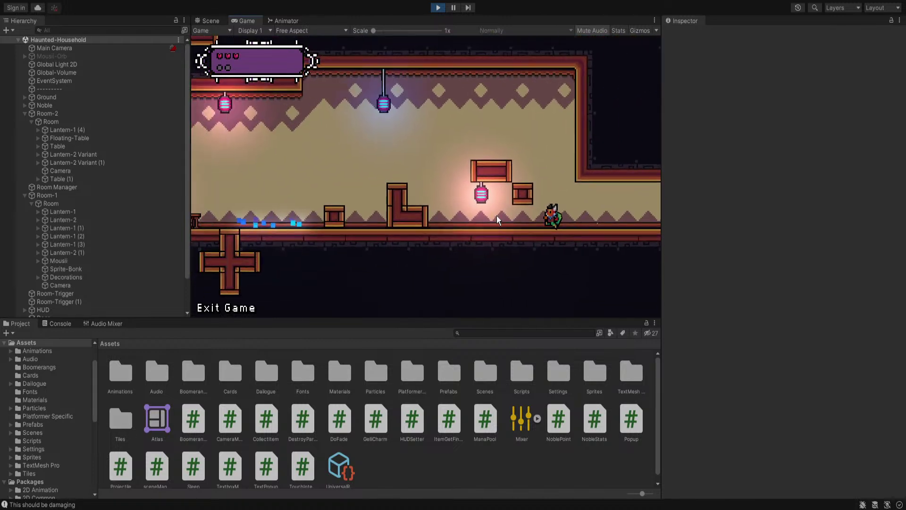
{"action": "key", "text": "a"}
{"action": "key", "text": "space"}
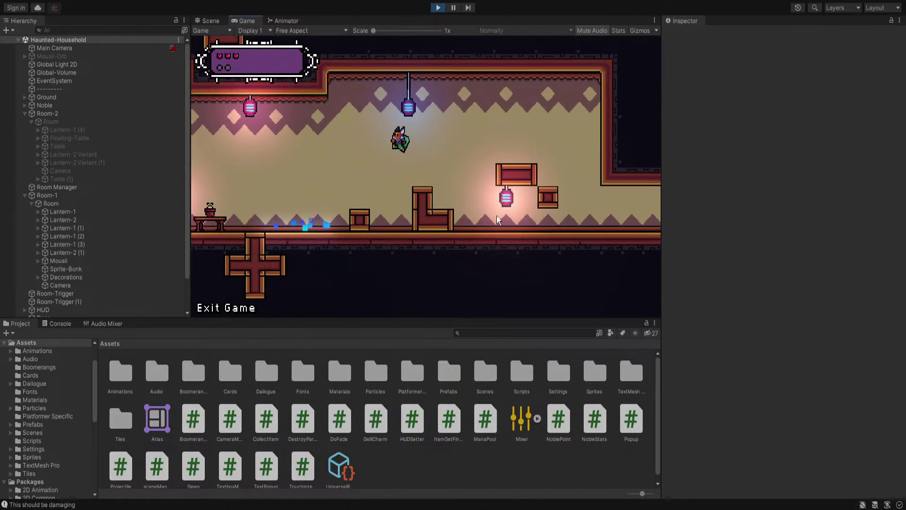
{"action": "key", "text": "a"}
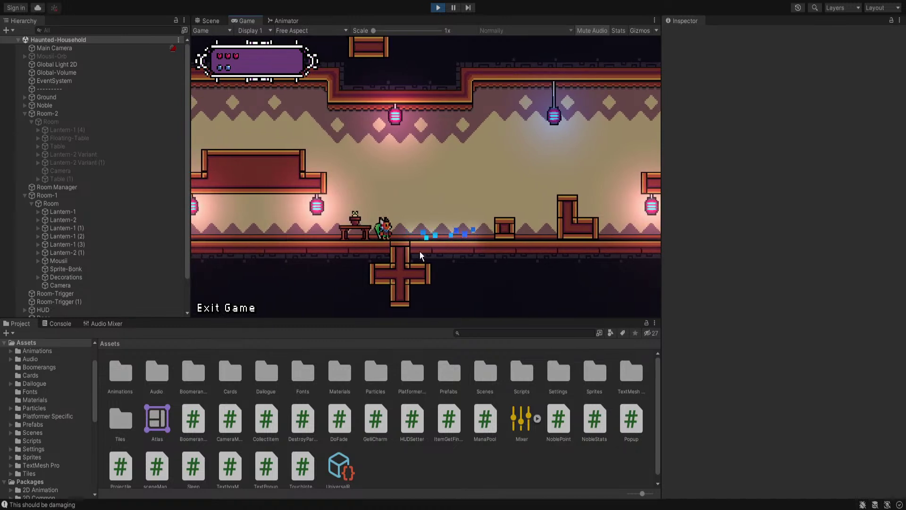
Walk the character back and forth through the blue mana pool near the potted-plant table and test an attack there
{"action": "key", "text": "d"}
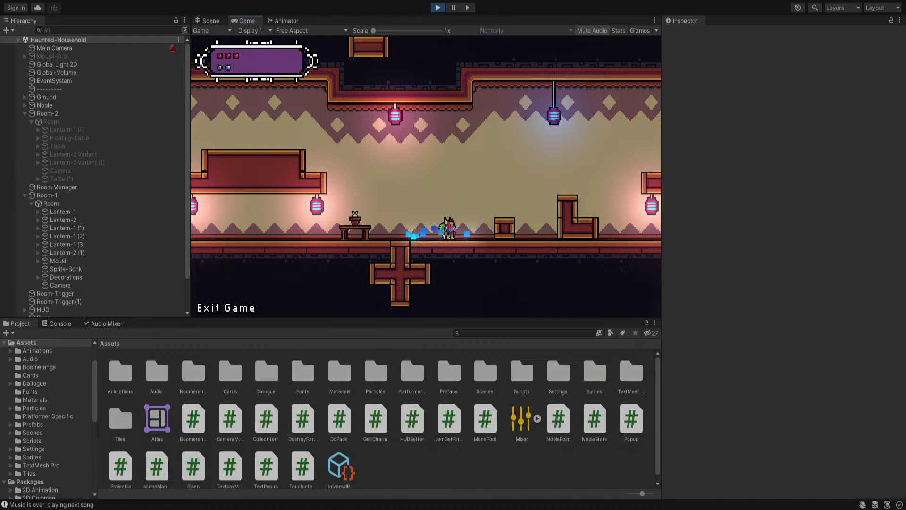
{"action": "key", "text": "a"}
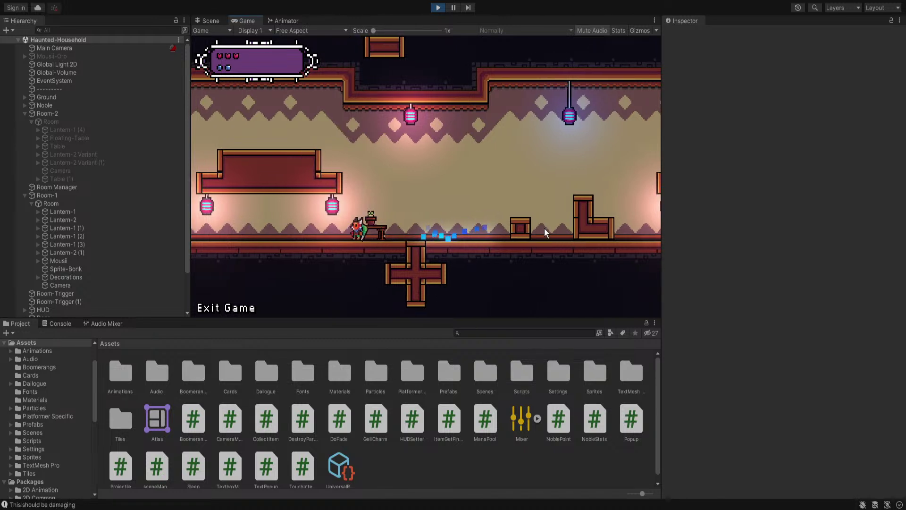
{"action": "key", "text": "d"}
{"action": "key", "text": "d"}
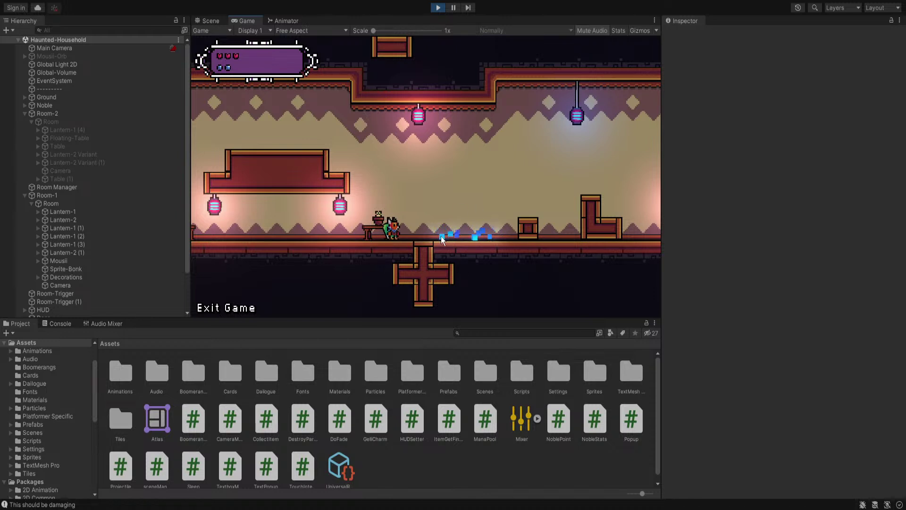
{"action": "key", "text": "d"}
{"action": "key", "text": "d"}
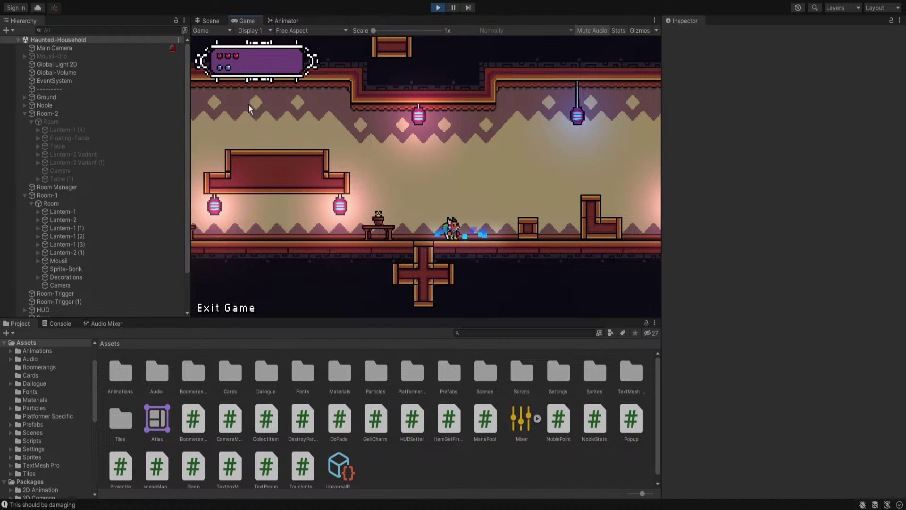
{"action": "left_click", "coordinate": [578, 220]}
{"action": "key", "text": "a"}
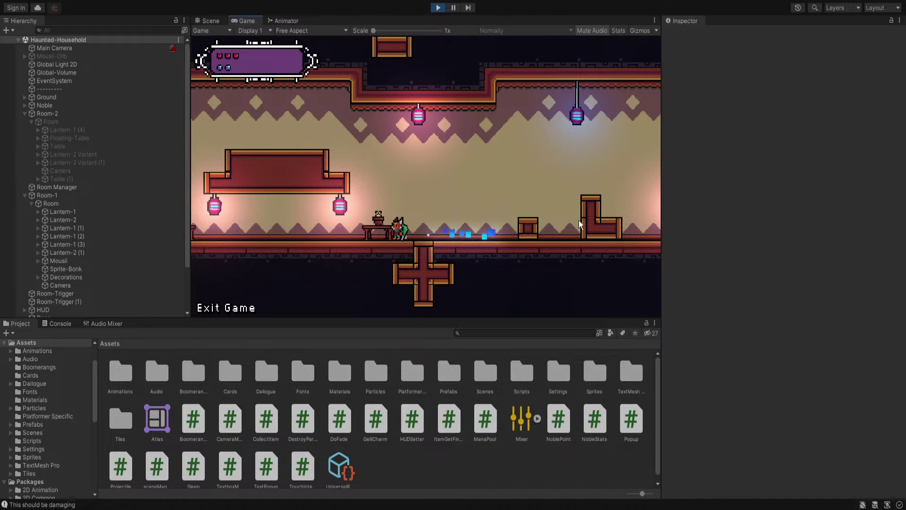
Jump the character onto the ledge by the door and attack the Mousii enemy near the bookshelf
{"action": "key", "text": "a"}
{"action": "key", "text": "a"}
{"action": "key", "text": "space"}
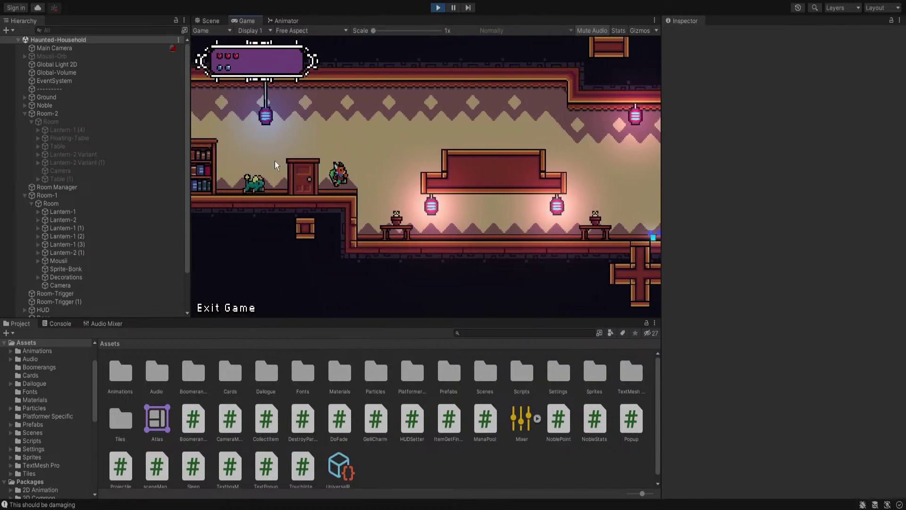
{"action": "left_click", "coordinate": [272, 188]}
{"action": "key", "text": "d"}
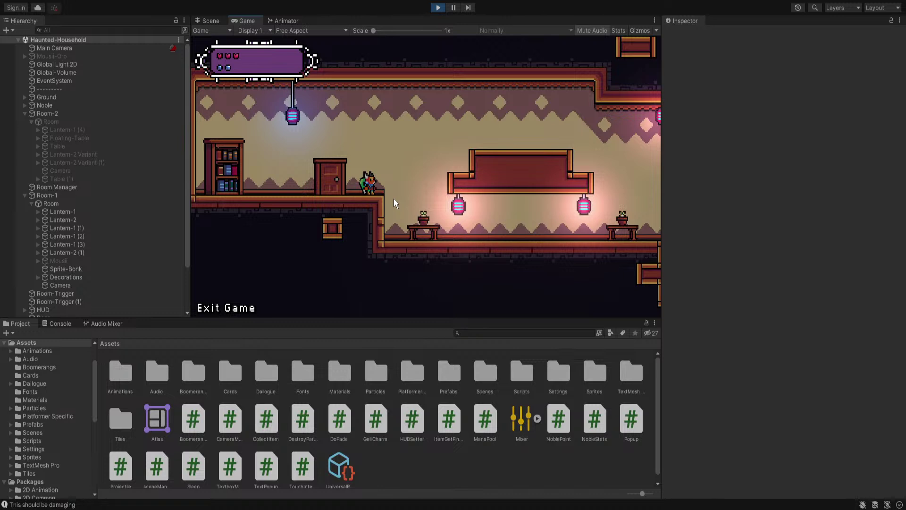
Walk the character between the door and the bookshelf and trigger the bookshelf's dialogue
{"action": "key", "text": "a"}
{"action": "key", "text": "d"}
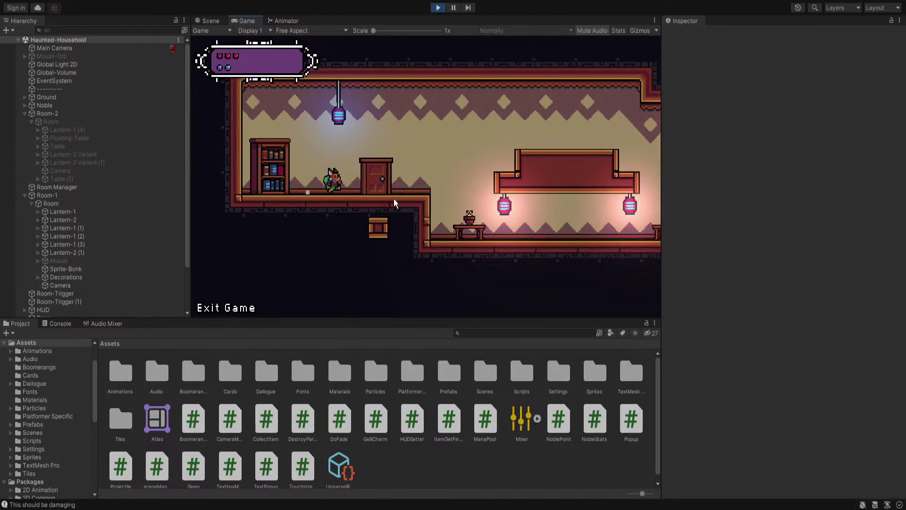
{"action": "key", "text": "a"}
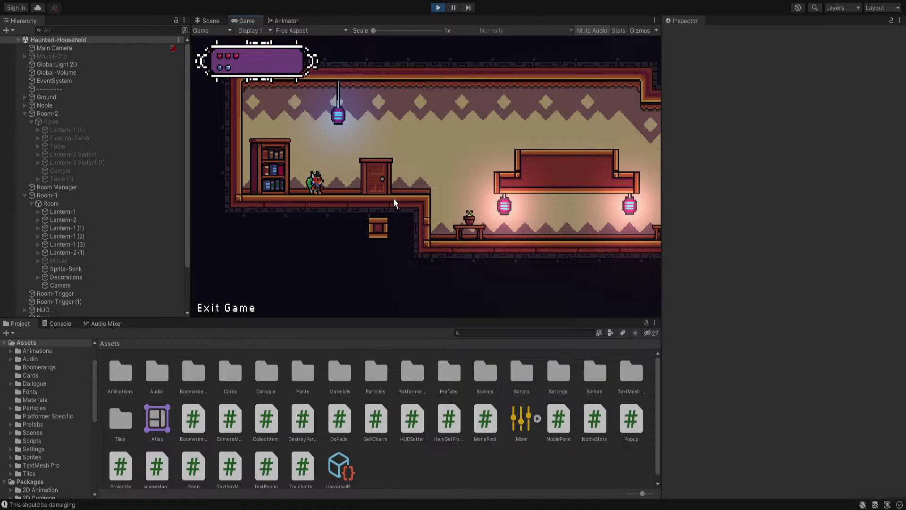
{"action": "key", "text": "d"}
{"action": "key", "text": "a"}
{"action": "key", "text": "a"}
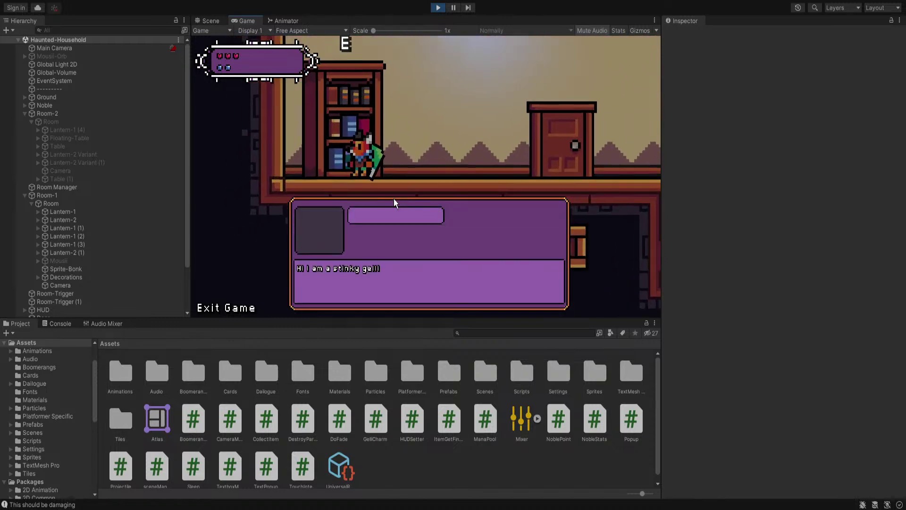
{"action": "key", "text": "d"}
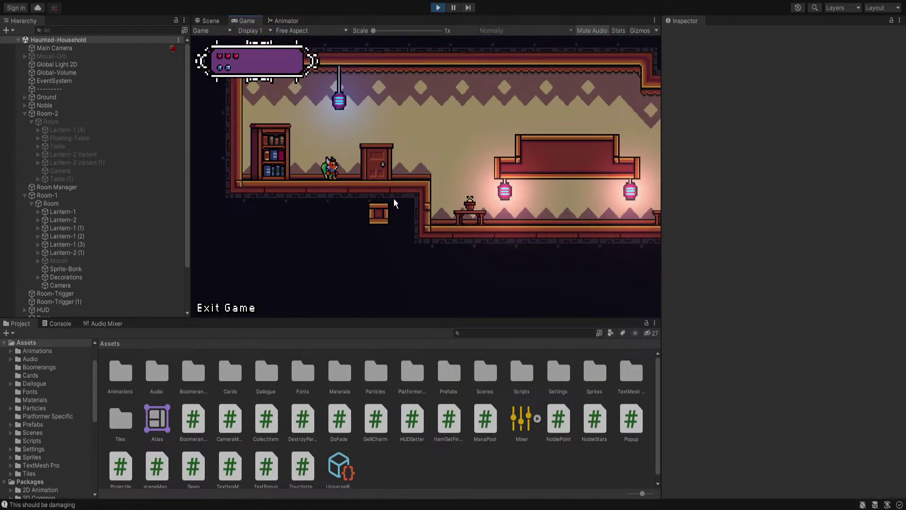
Pace the character to the door and back, and run through the bookshelf's dialogue again
{"action": "key", "text": "d"}
{"action": "key", "text": "a"}
{"action": "key", "text": "d"}
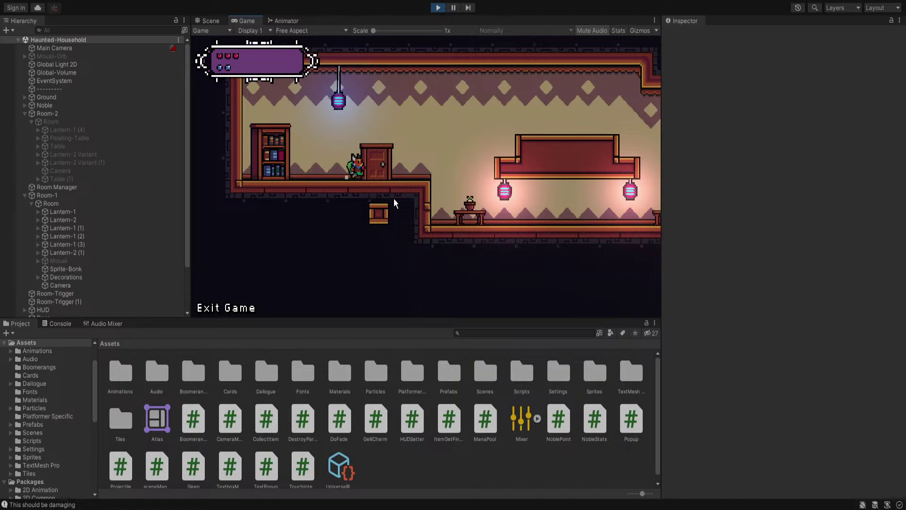
{"action": "key", "text": "a"}
{"action": "key", "text": "d"}
{"action": "key", "text": "d"}
{"action": "key", "text": "a"}
{"action": "key", "text": "e"}
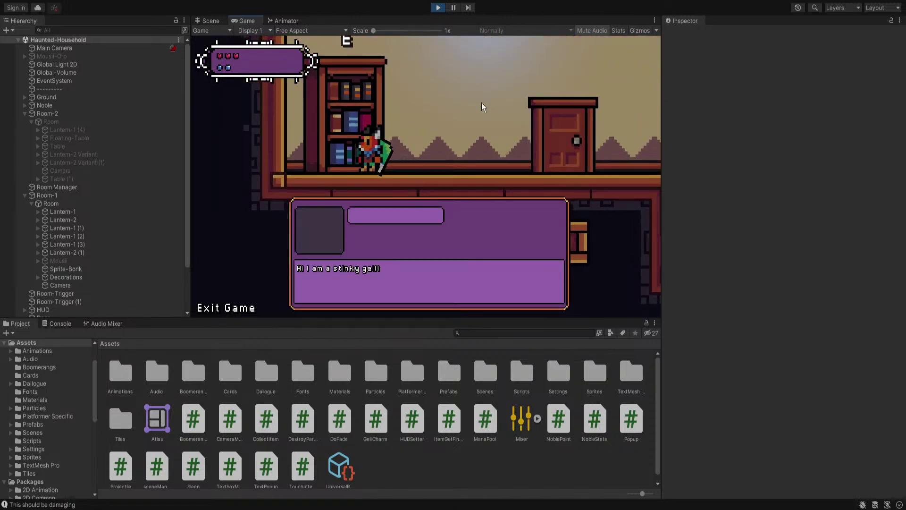
{"action": "key", "text": "e"}
{"action": "key", "text": "e"}
{"action": "key", "text": "d"}
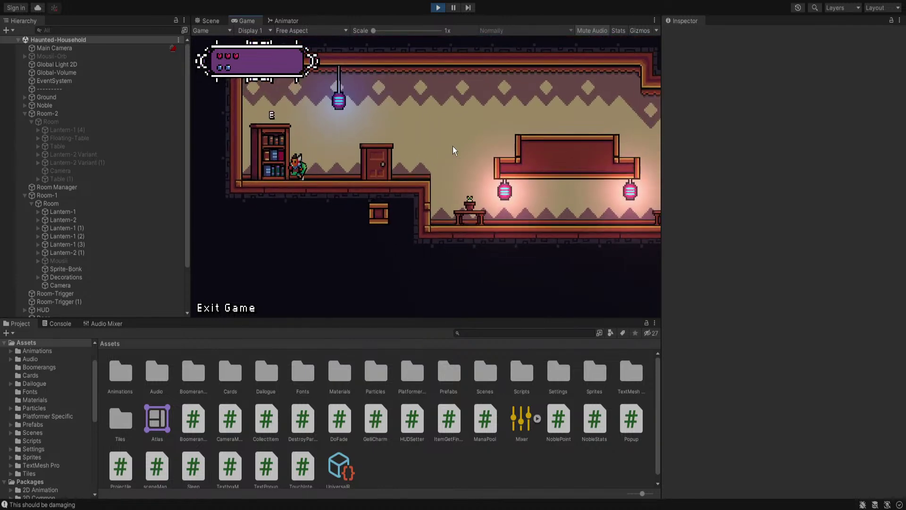
Retest interacting with the bookshelf while turning around, advance its dialogue to the end, and walk back toward the door
{"action": "key", "text": "e"}
{"action": "key", "text": "e"}
{"action": "key", "text": "e"}
{"action": "key", "text": "d"}
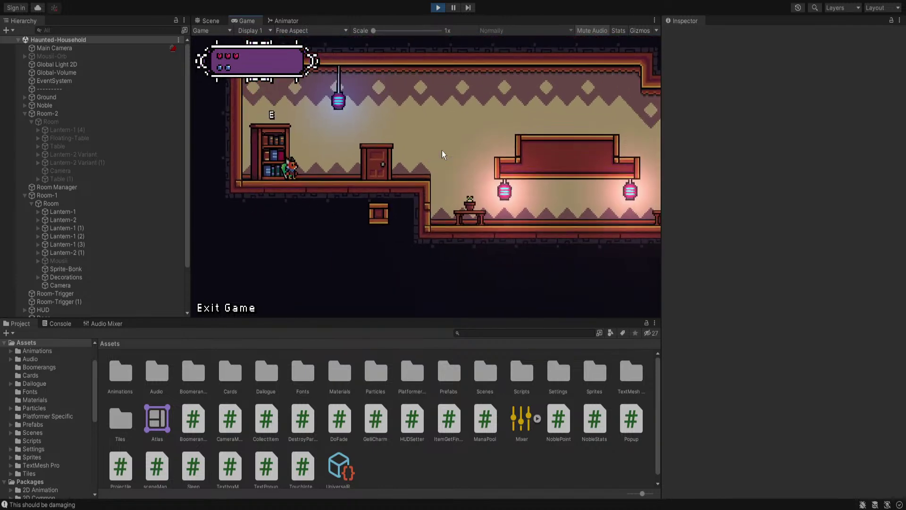
{"action": "key", "text": "e"}
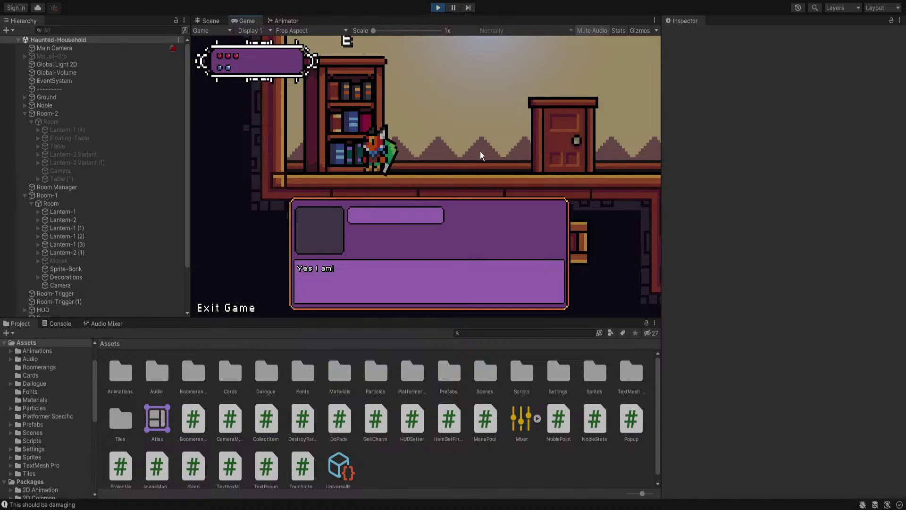
{"action": "key", "text": "e"}
{"action": "key", "text": "d"}
{"action": "key", "text": "a"}
{"action": "key", "text": "d"}
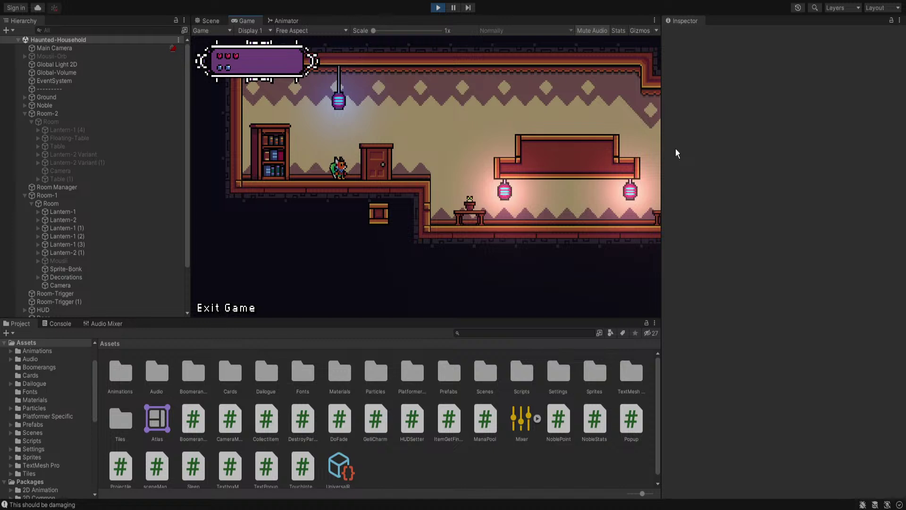
Run the character across Room-1, jumping over the raised platform and past the mana pool onto the small wooden block
{"action": "key", "text": "Right"}
{"action": "key", "text": "space"}
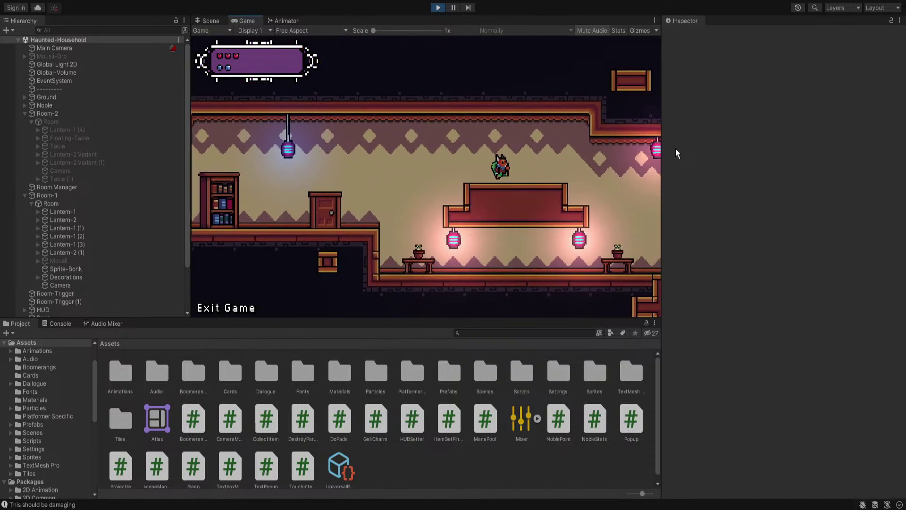
{"action": "key", "text": "Left"}
{"action": "key", "text": "Right"}
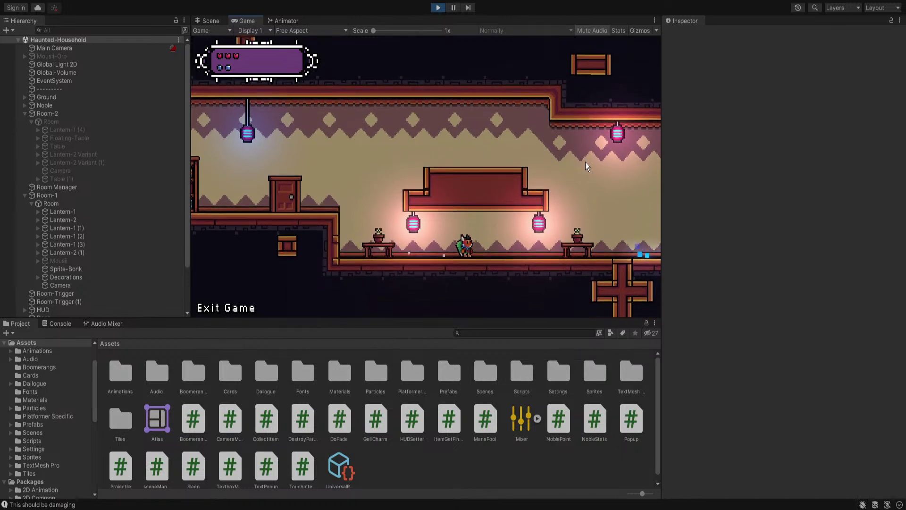
{"action": "key", "text": "space"}
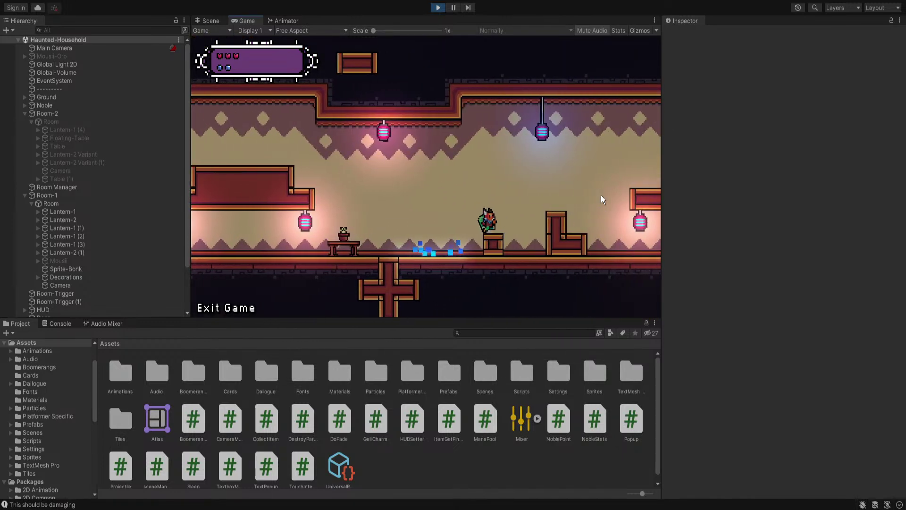
Stop the playtest and examine the bookshelf popup, Mousii enemy and door area of Room-1 in the Scene view
{"action": "left_click", "coordinate": [438, 7]}
{"action": "scroll", "coordinate": [481, 200], "scroll_direction": "down", "scroll_amount": 4}
{"action": "middle_click_drag", "start_coordinate": [656, 206], "coordinate": [495, 208]}
{"action": "scroll", "coordinate": [482, 205], "scroll_direction": "down", "scroll_amount": 8}
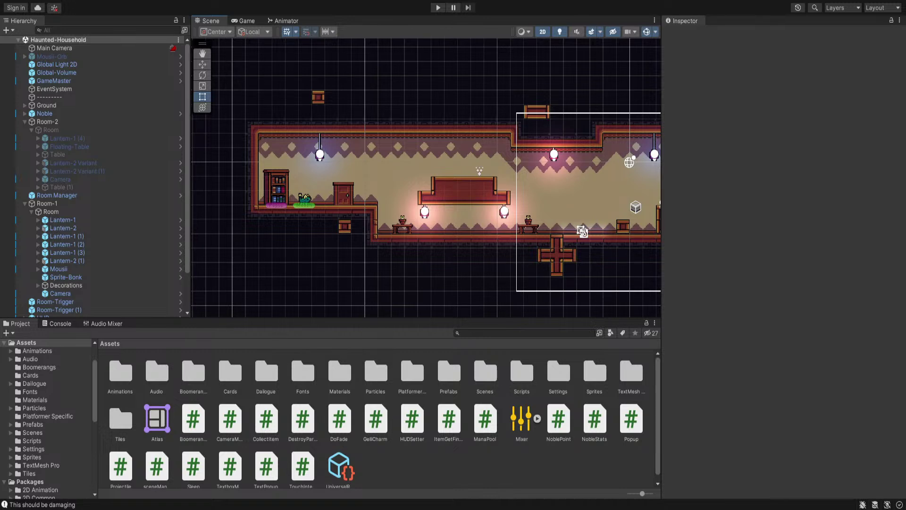
{"action": "scroll", "coordinate": [293, 193], "scroll_direction": "up", "scroll_amount": 5}
{"action": "middle_click_drag", "start_coordinate": [293, 242], "coordinate": [341, 250]}
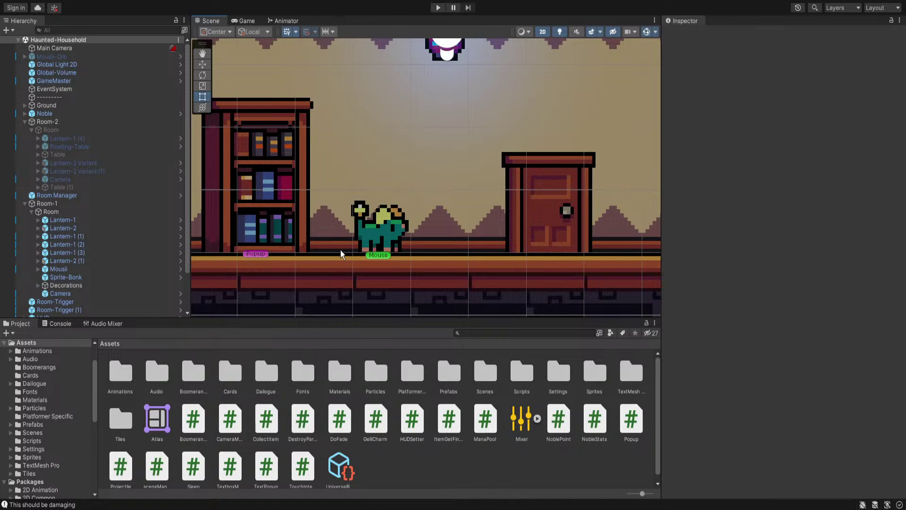
{"action": "scroll", "coordinate": [340, 251], "scroll_direction": "down", "scroll_amount": 3}
{"action": "scroll", "coordinate": [341, 249], "scroll_direction": "up", "scroll_amount": 5}
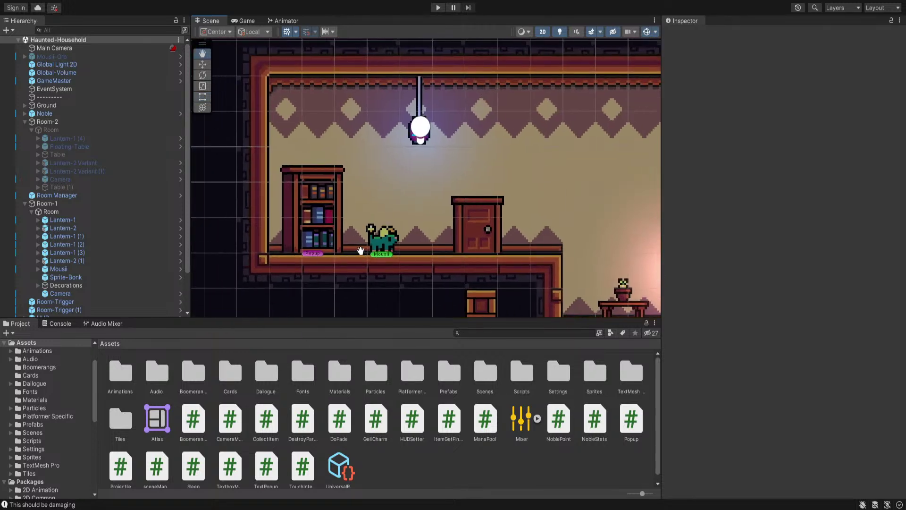
{"action": "scroll", "coordinate": [368, 254], "scroll_direction": "up", "scroll_amount": 3}
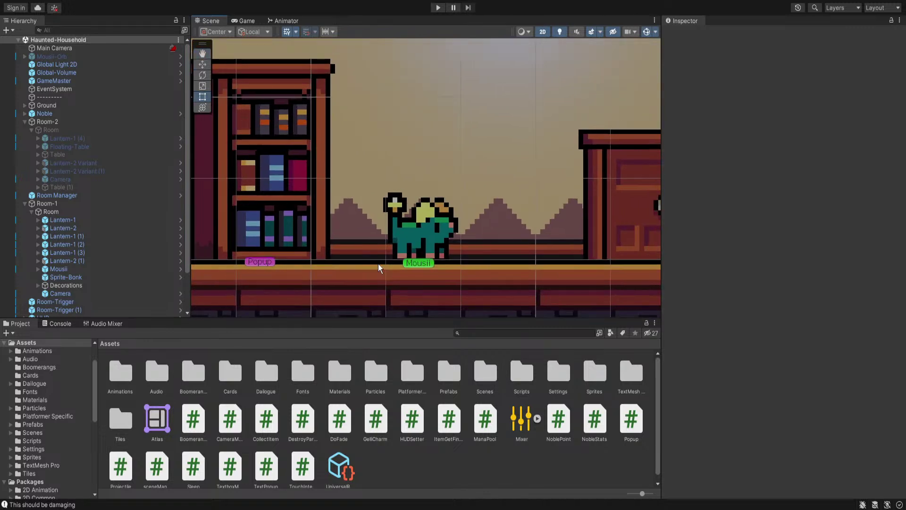
{"action": "scroll", "coordinate": [467, 244], "scroll_direction": "down", "scroll_amount": 5}
{"action": "scroll", "coordinate": [487, 242], "scroll_direction": "down", "scroll_amount": 3}
{"action": "scroll", "coordinate": [487, 242], "scroll_direction": "right", "scroll_amount": 5}
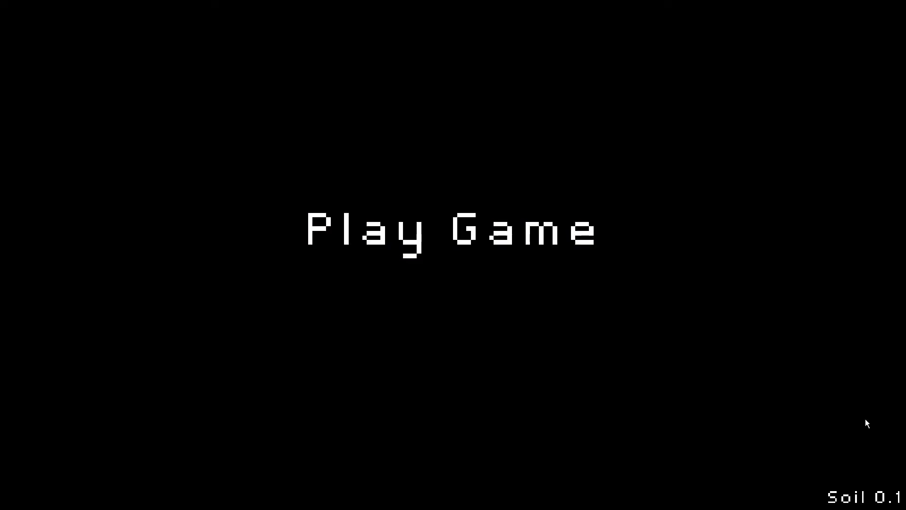
Switch to the modded Soil 0.1 game, start it, and run the character away from the zombies past the potted-plant table
{"action": "left_click", "coordinate": [472, 249]}
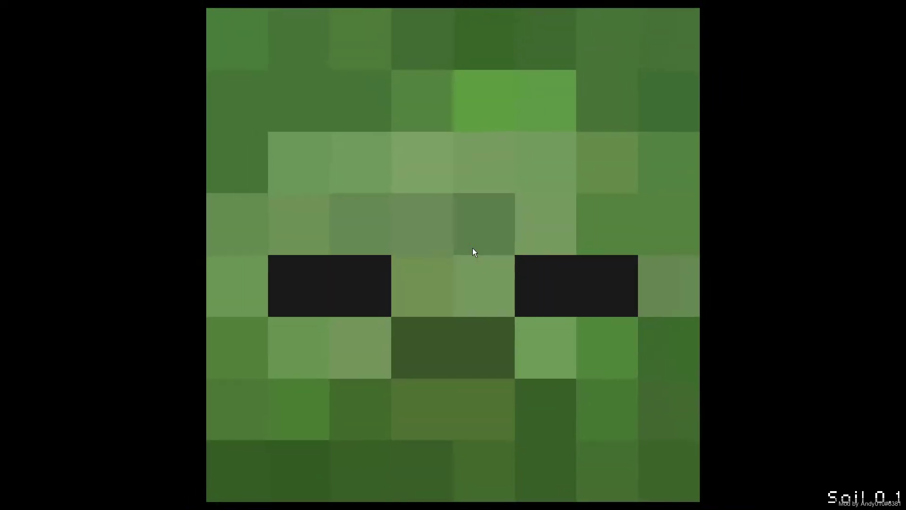
{"action": "key", "text": "d"}
{"action": "key", "text": "d"}
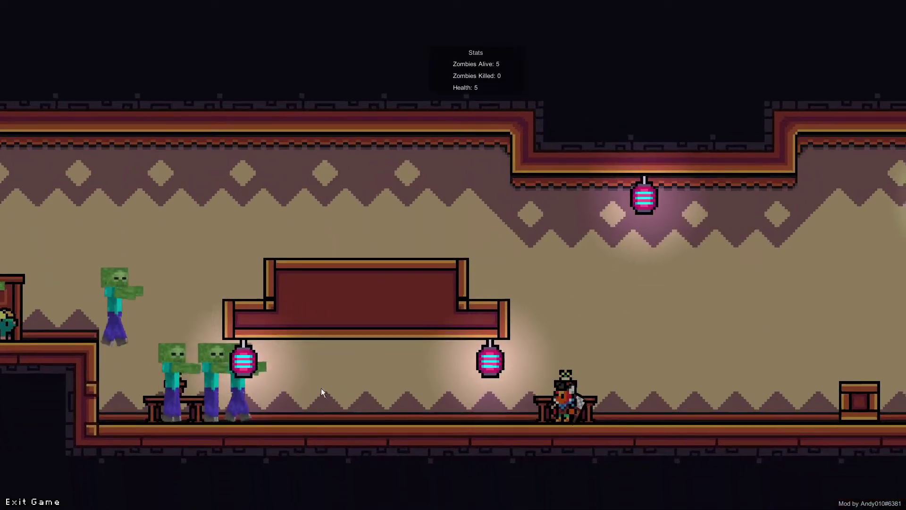
{"action": "key", "text": "d"}
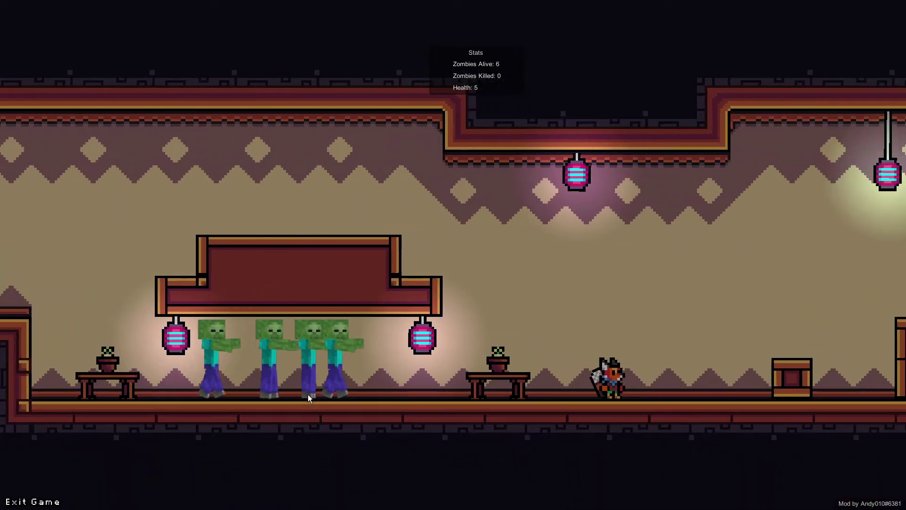
Jump the character over the wooden crate onto the stretched zombie-face block and up to the platform above the pink lantern
{"action": "key", "text": "d"}
{"action": "key", "text": "space"}
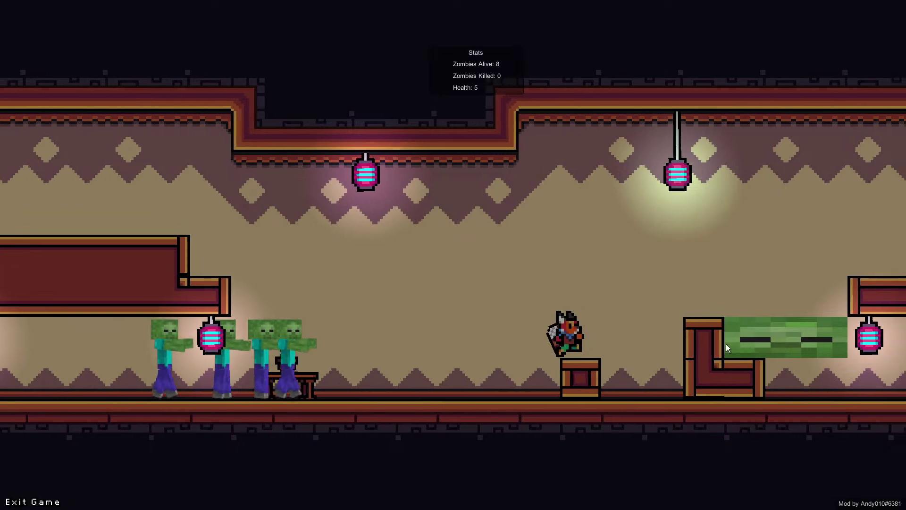
{"action": "key", "text": "space"}
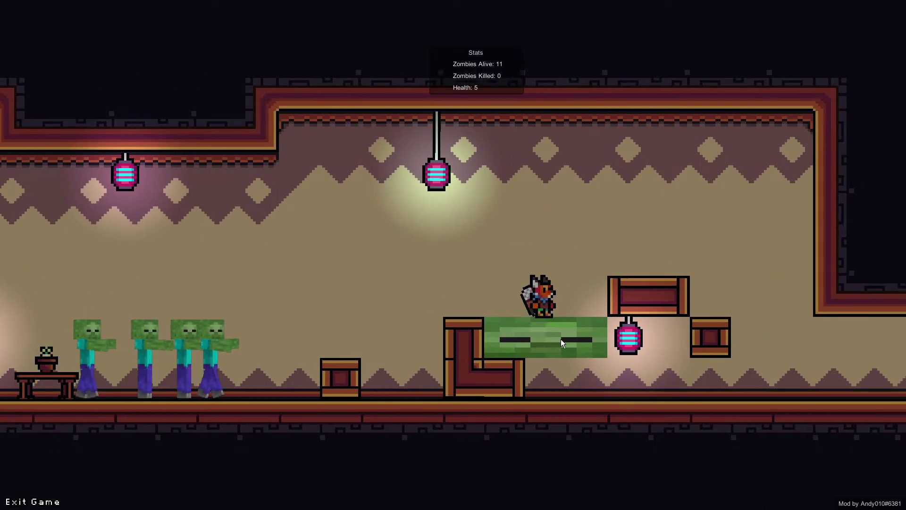
{"action": "key", "text": "d"}
{"action": "key", "text": "a"}
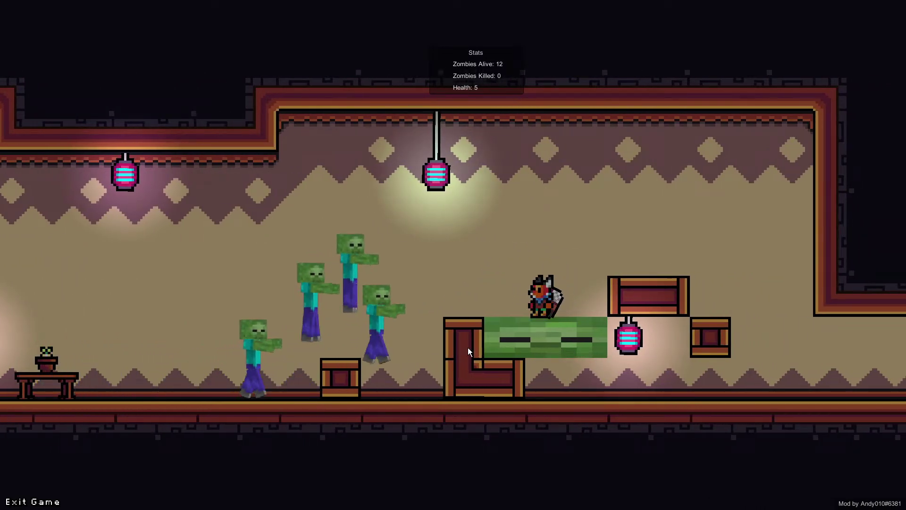
{"action": "key", "text": "space"}
{"action": "key", "text": "d"}
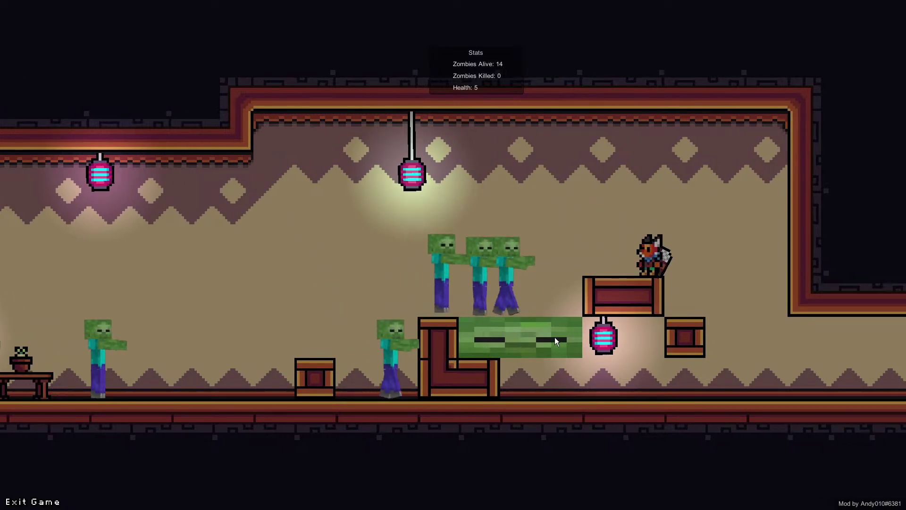
Run the character into the tall hall with the floating table and throw the boomerang back at the zombies following through the entrance
{"action": "key", "text": "d"}
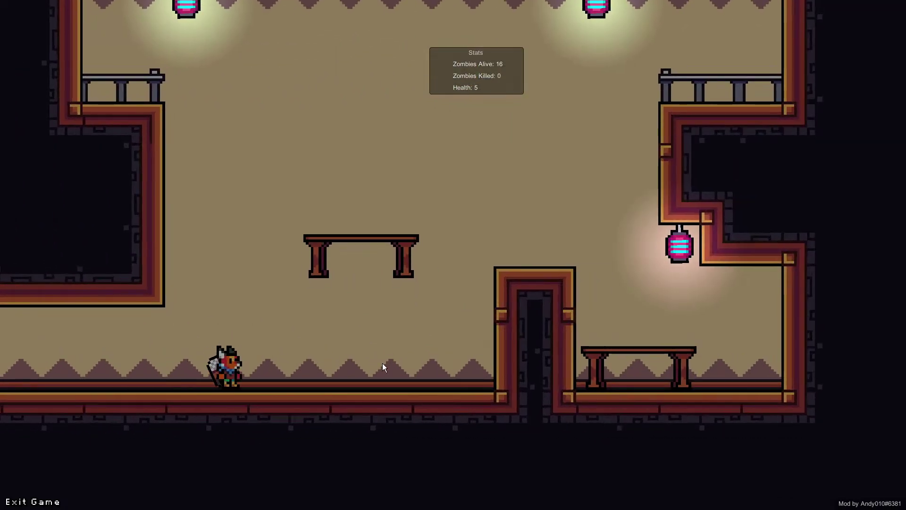
{"action": "key", "text": "a"}
{"action": "key", "text": "d"}
{"action": "key", "text": "a"}
{"action": "left_click", "coordinate": [153, 369]}
{"action": "key", "text": "d"}
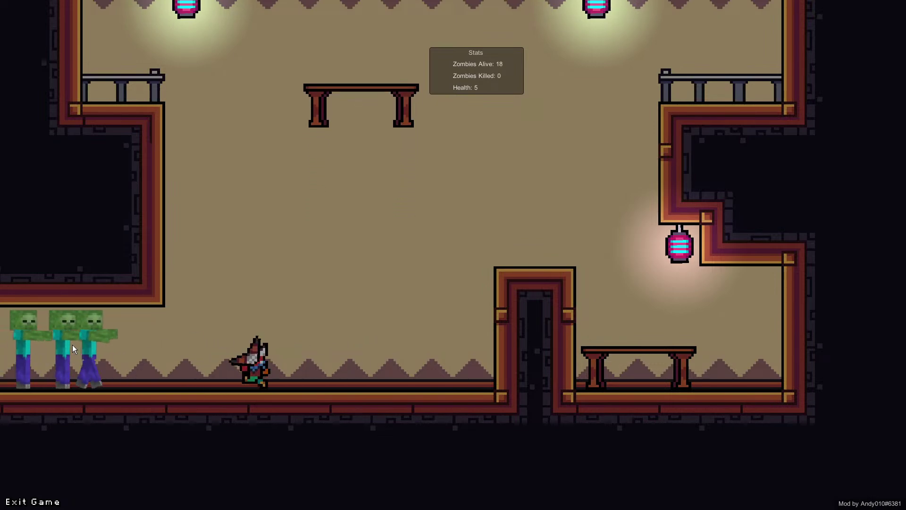
{"action": "left_click", "coordinate": [84, 345]}
{"action": "key", "text": "d"}
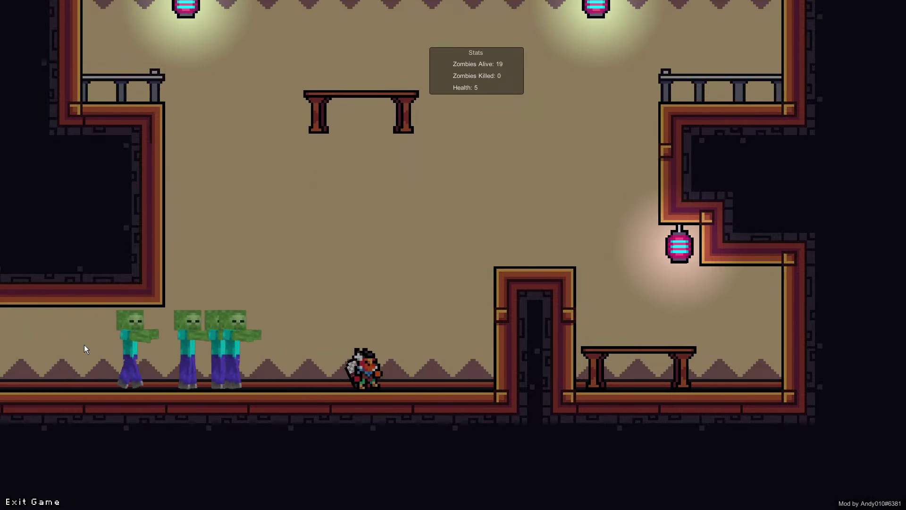
Back the character away towards the pillar while throwing the boomerang at the leading zombies on the hall floor
{"action": "left_click", "coordinate": [84, 345]}
{"action": "key", "text": "d"}
{"action": "key", "text": "d"}
{"action": "left_click", "coordinate": [92, 345]}
{"action": "key", "text": "d"}
{"action": "left_click", "coordinate": [103, 345]}
Jump the character clear of the zombies beside the pillar and land on the moving table, attacking the group below
{"action": "key", "text": "space"}
{"action": "key", "text": "a"}
{"action": "key", "text": "d"}
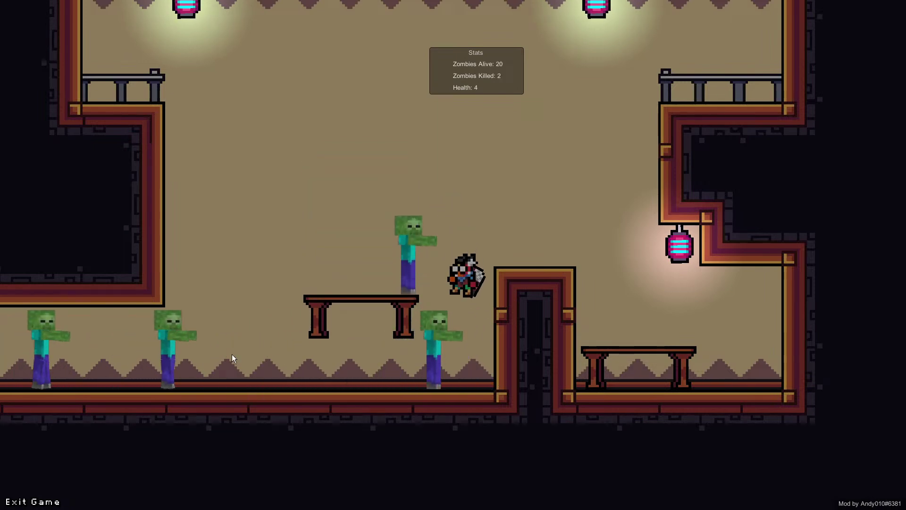
{"action": "key", "text": "space"}
{"action": "key", "text": "space"}
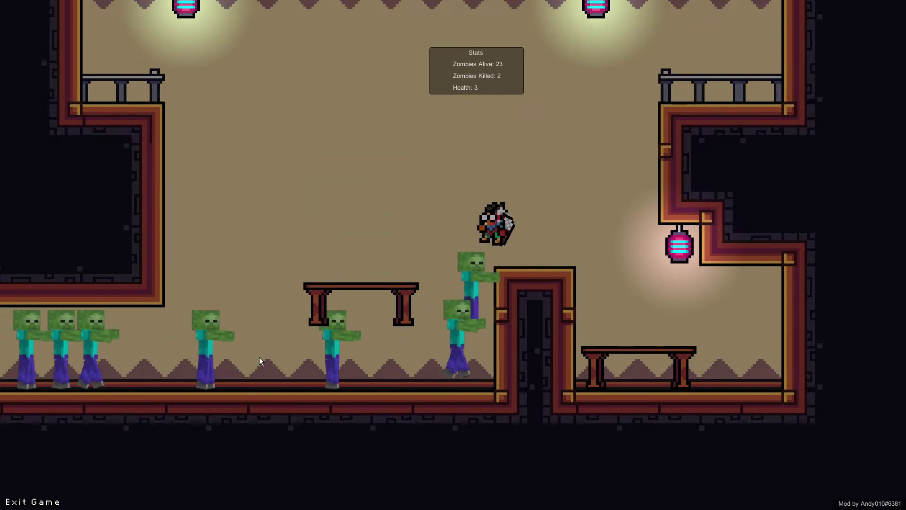
{"action": "key", "text": "d"}
{"action": "key", "text": "a"}
{"action": "key", "text": "space"}
{"action": "key", "text": "a"}
{"action": "left_click", "coordinate": [411, 297]}
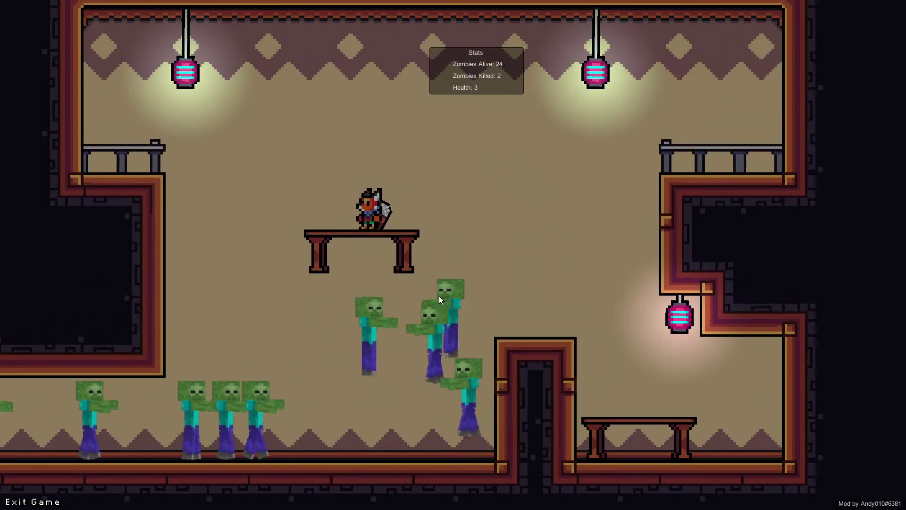
Leap the character off the moving table and wall-jump up the side below the railed ledge, away from the zombies
{"action": "key", "text": "d"}
{"action": "key", "text": "a"}
{"action": "key", "text": "space"}
{"action": "key", "text": "a"}
{"action": "key", "text": "space"}
{"action": "key", "text": "d"}
{"action": "key", "text": "space"}
{"action": "key", "text": "a"}
{"action": "key", "text": "d"}
{"action": "key", "text": "space"}
{"action": "key", "text": "a"}
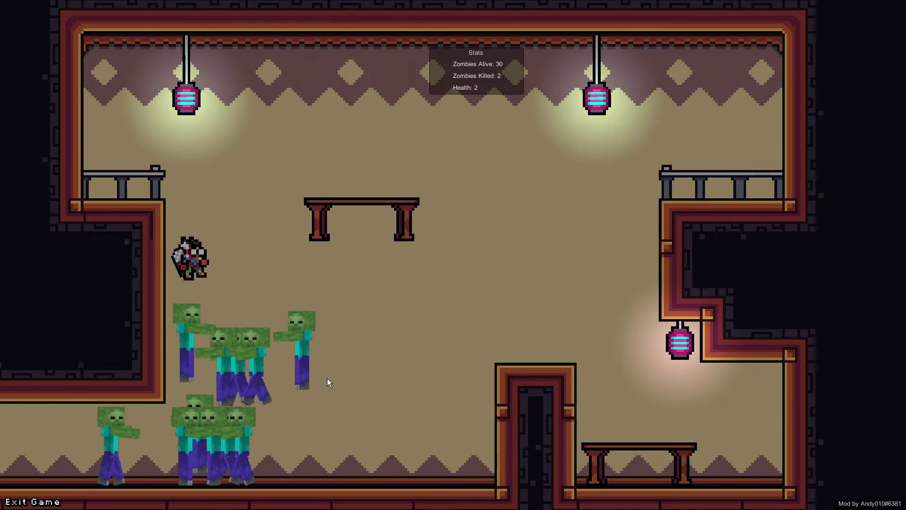
Jump the character back from the ledge wall over the moving table to the pillar across the hall
{"action": "key", "text": "space"}
{"action": "key", "text": "d"}
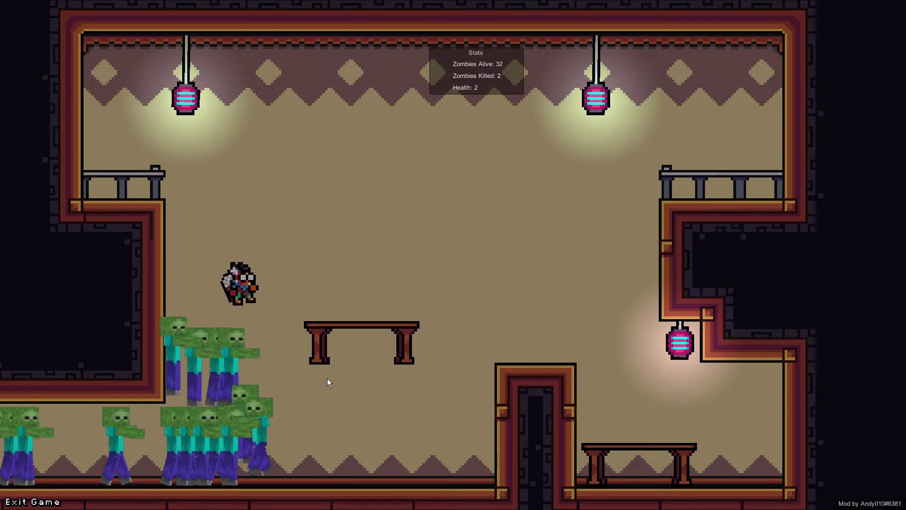
{"action": "key", "text": "space"}
{"action": "key", "text": "d"}
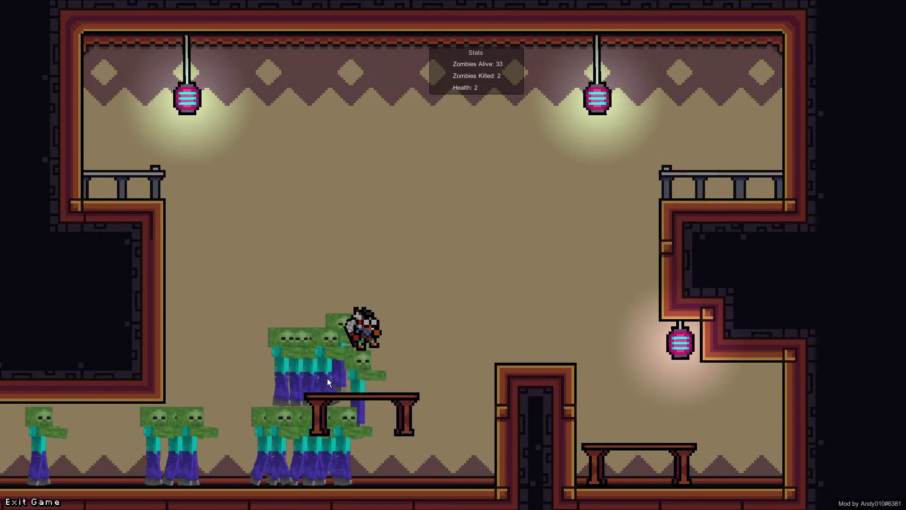
{"action": "key", "text": "space"}
{"action": "key", "text": "space"}
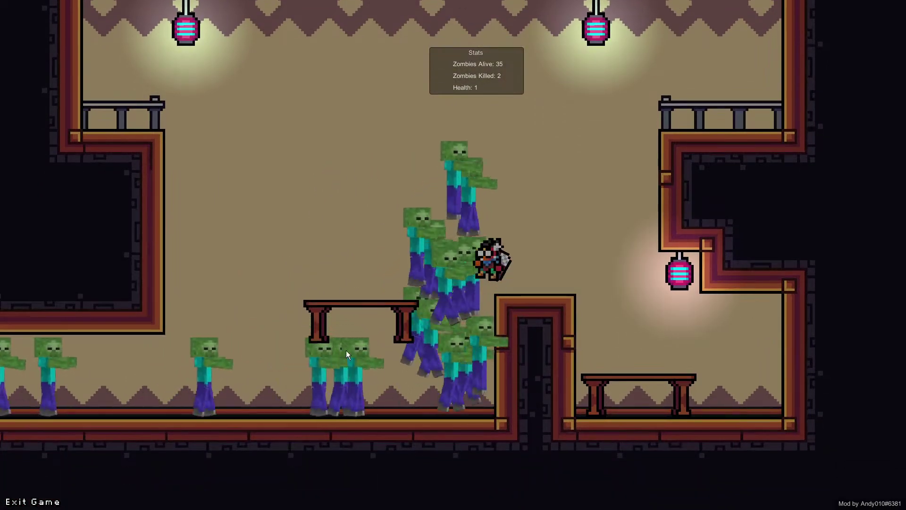
Jump over the pillar into the alcove with the pink lantern and attack the zombies that follow from beside the low table
{"action": "key", "text": "space"}
{"action": "key", "text": "d"}
{"action": "key", "text": "d"}
{"action": "left_click", "coordinate": [356, 211]}
{"action": "left_click", "coordinate": [424, 268]}
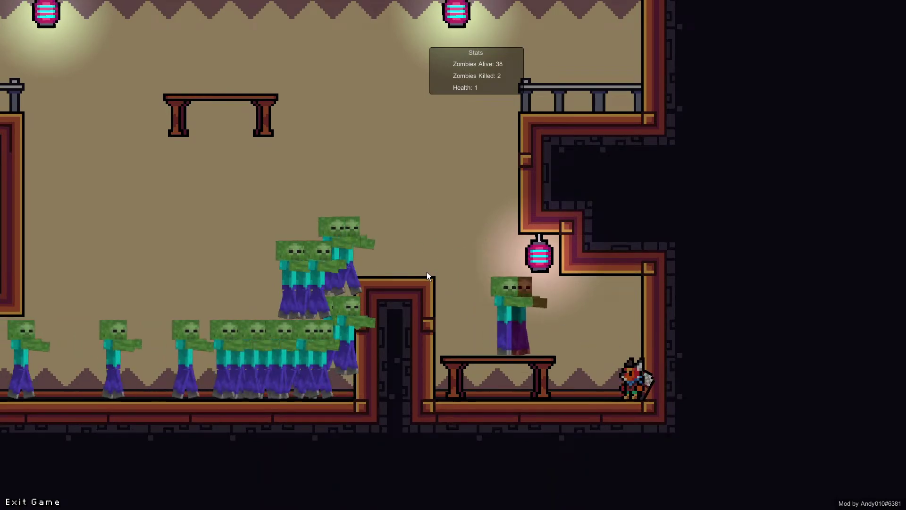
{"action": "left_click", "coordinate": [455, 299]}
{"action": "key", "text": "space"}
{"action": "key", "text": "a"}
{"action": "left_click", "coordinate": [394, 262]}
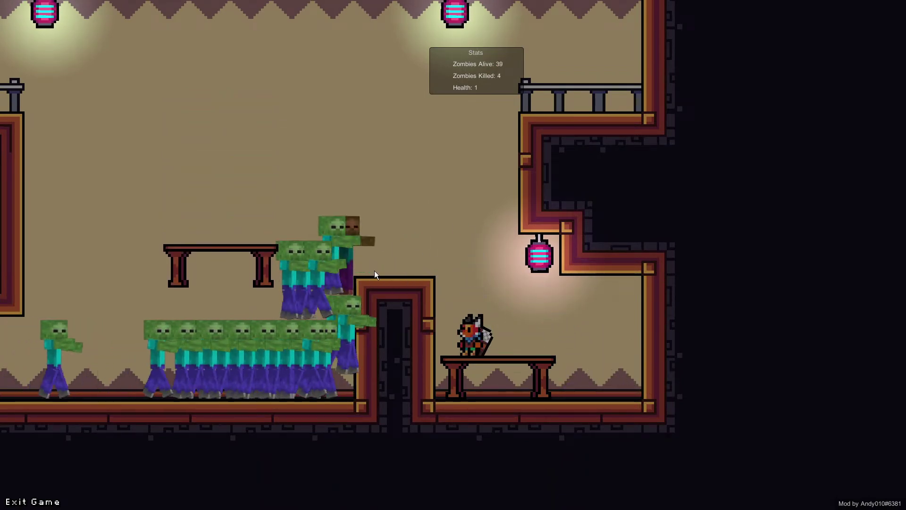
Jump repeatedly on the alcove's low table, throwing the boomerang over the pillar at the stacked zombies
{"action": "key", "text": "space"}
{"action": "left_click", "coordinate": [349, 254]}
{"action": "key", "text": "space"}
{"action": "left_click", "coordinate": [350, 255]}
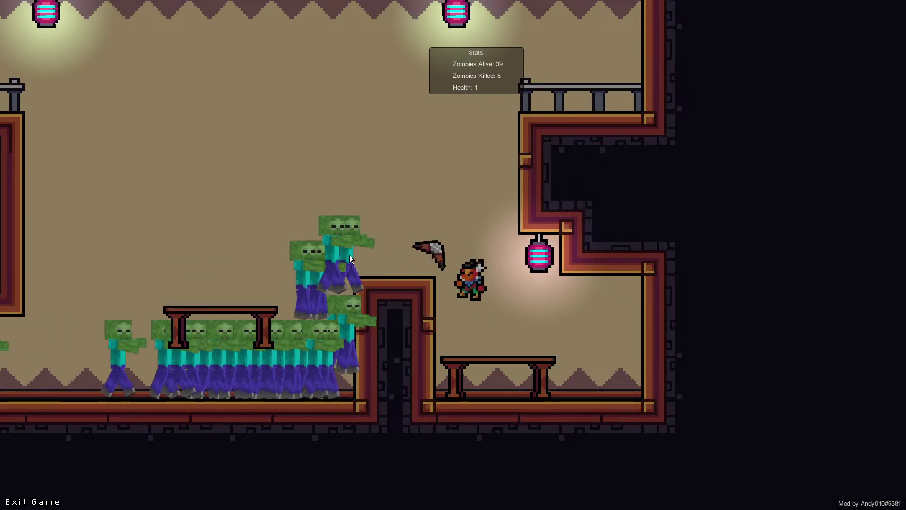
{"action": "key", "text": "space"}
{"action": "left_click", "coordinate": [350, 255]}
Keep attacking the zombies climbing over the pillar with mid-air boomerang throws, backing along the alcove's low table
{"action": "key", "text": "space"}
{"action": "left_click", "coordinate": [349, 254]}
{"action": "key", "text": "space"}
{"action": "left_click", "coordinate": [349, 255]}
{"action": "key", "text": "space"}
{"action": "key", "text": "d"}
{"action": "left_click", "coordinate": [383, 217]}
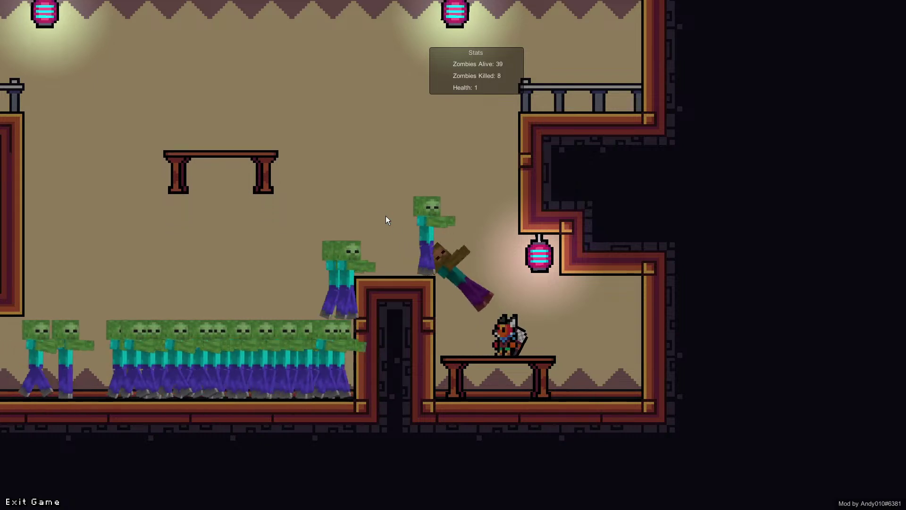
Retreat the character to the alcove's end wall and fight off the zombies coming over the low table
{"action": "key", "text": "d"}
{"action": "left_click", "coordinate": [407, 230]}
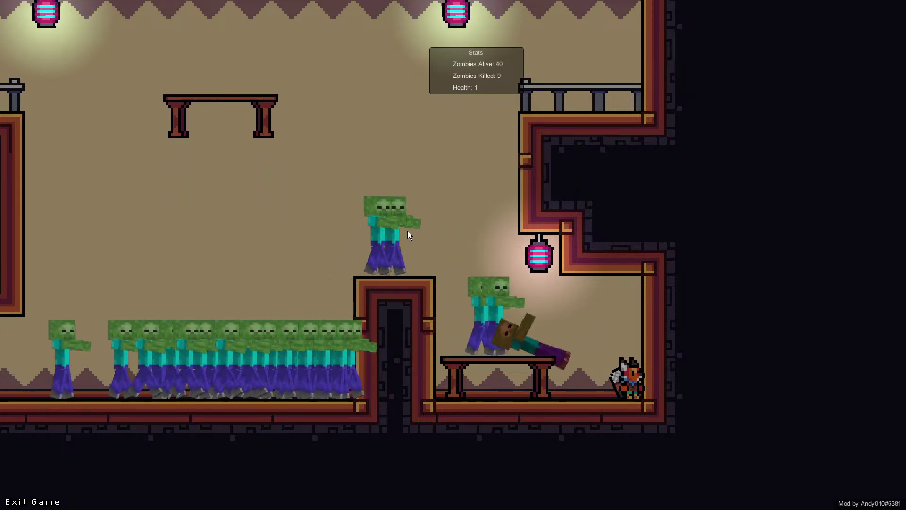
{"action": "key", "text": "a"}
{"action": "left_click", "coordinate": [406, 231]}
{"action": "left_click", "coordinate": [407, 231]}
{"action": "key", "text": "space"}
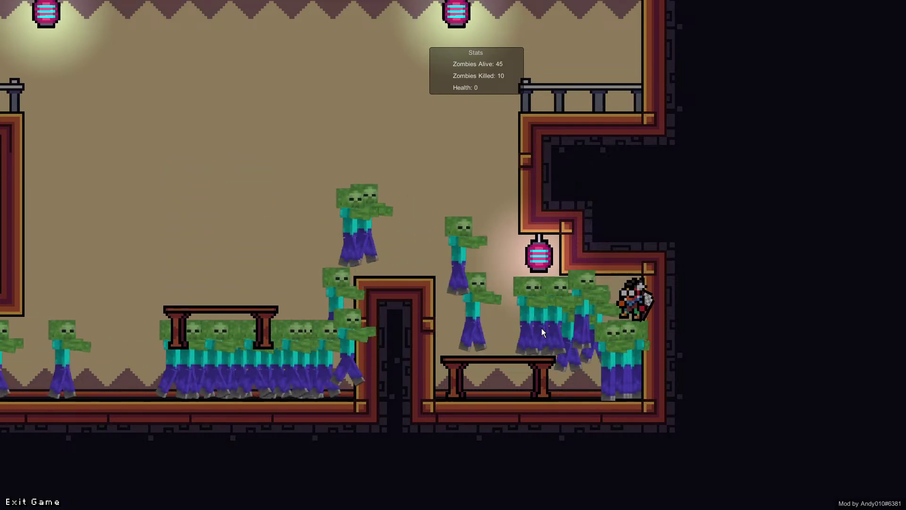
{"action": "key", "text": "a"}
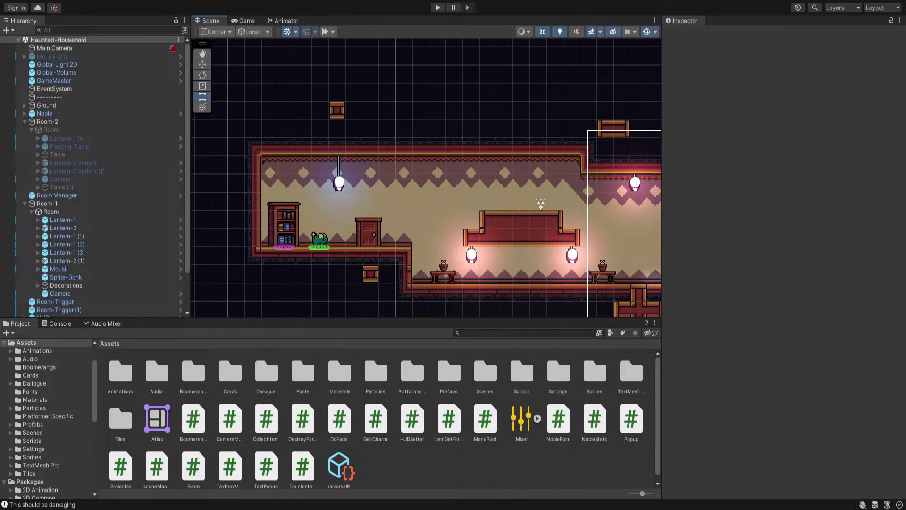
Switch to the Unity editor and move the Noble object along X to -7.16, beside the potted-plant table in Room-1
{"action": "scroll", "coordinate": [554, 277], "scroll_direction": "down", "scroll_amount": 8}
{"action": "middle_click_drag", "start_coordinate": [623, 278], "coordinate": [486, 257]}
{"action": "middle_click_drag", "start_coordinate": [599, 256], "coordinate": [409, 252]}
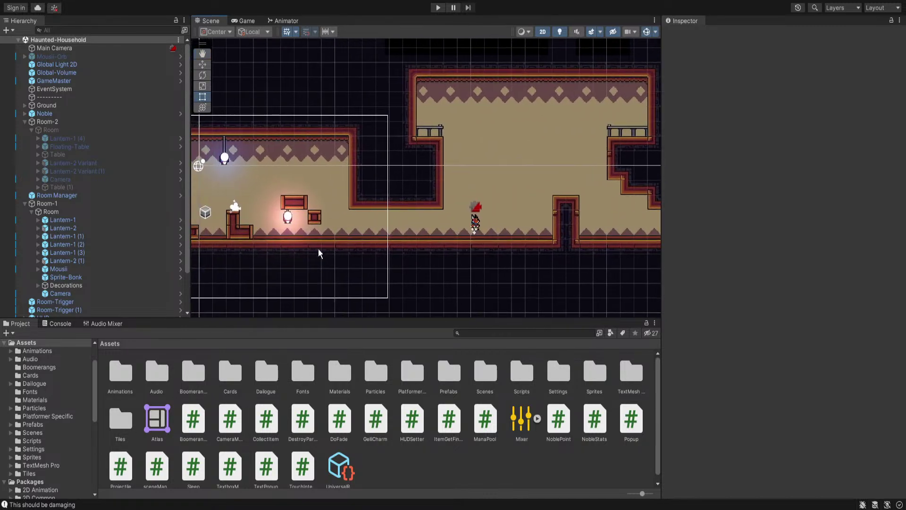
{"action": "scroll", "coordinate": [78, 215], "scroll_direction": "down", "scroll_amount": 3}
{"action": "scroll", "coordinate": [66, 203], "scroll_direction": "up", "scroll_amount": 3}
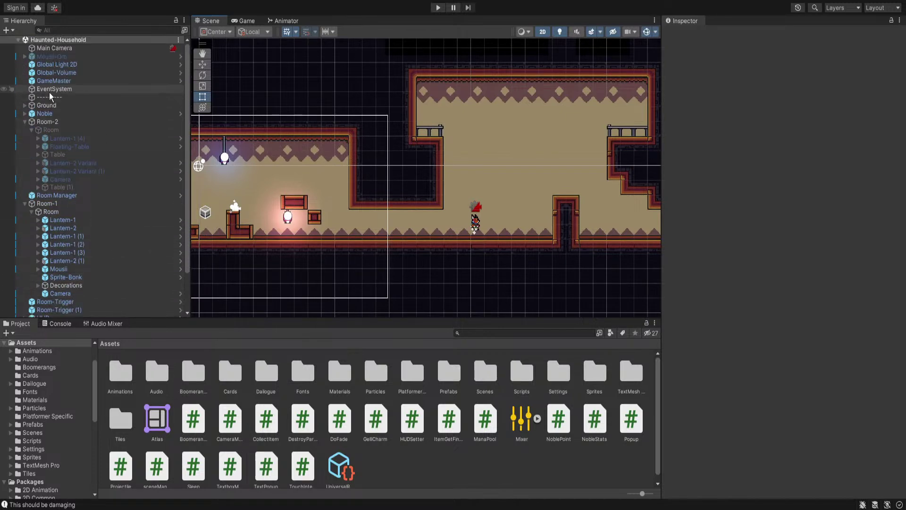
{"action": "double_click", "coordinate": [44, 113]}
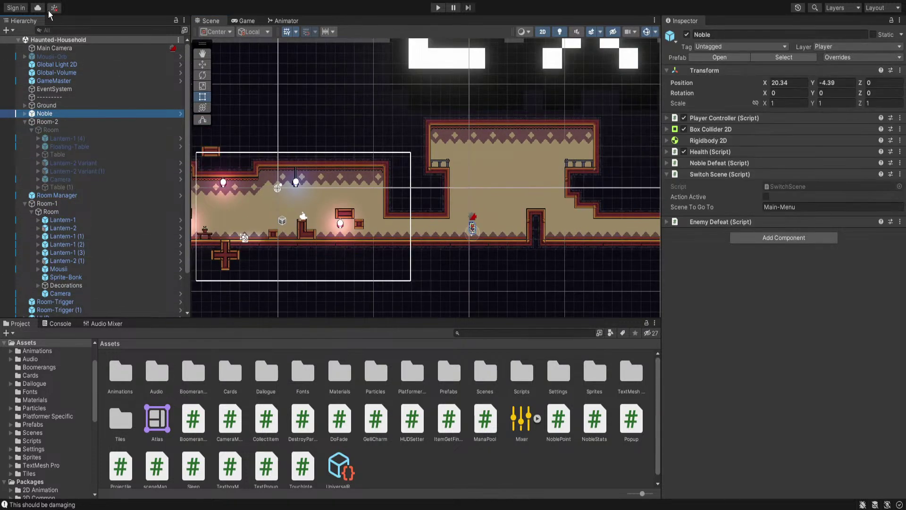
{"action": "left_click", "coordinate": [202, 64]}
{"action": "middle_click_drag", "start_coordinate": [469, 195], "coordinate": [547, 194]}
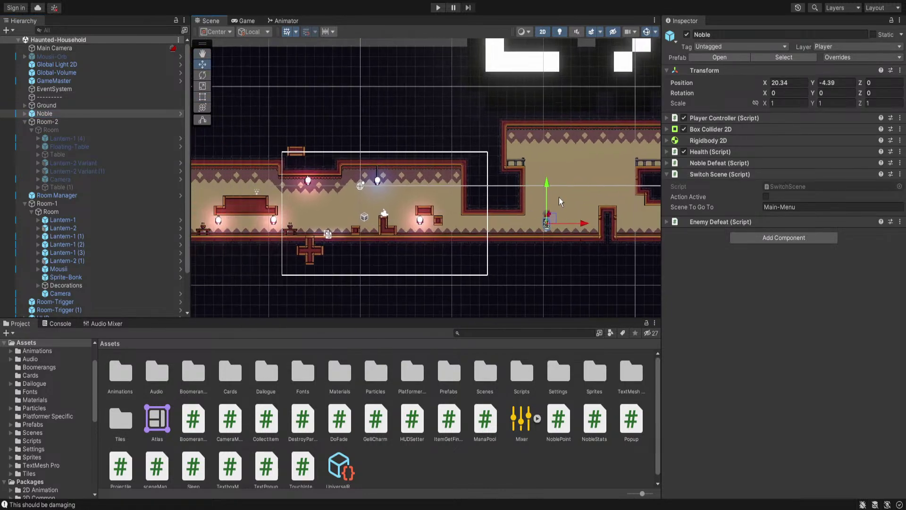
{"action": "left_click_drag", "start_coordinate": [573, 222], "coordinate": [338, 219]}
{"action": "scroll", "coordinate": [337, 219], "scroll_direction": "up", "scroll_amount": 2}
{"action": "middle_click_drag", "start_coordinate": [338, 218], "coordinate": [511, 216]}
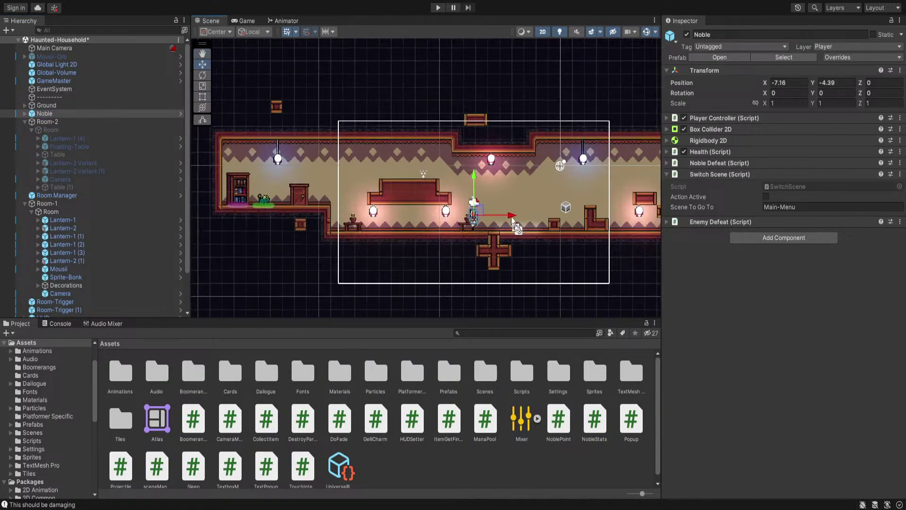
Playtest Haunted-Household, running Noble back and forth under the hanging red platform, and stop the playtest
{"action": "scroll", "coordinate": [511, 216], "scroll_direction": "up", "scroll_amount": 3}
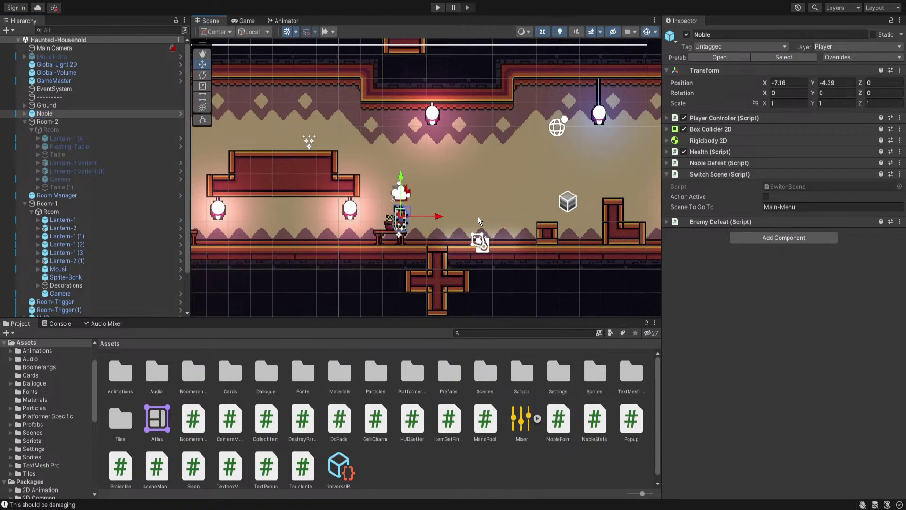
{"action": "left_click", "coordinate": [437, 7]}
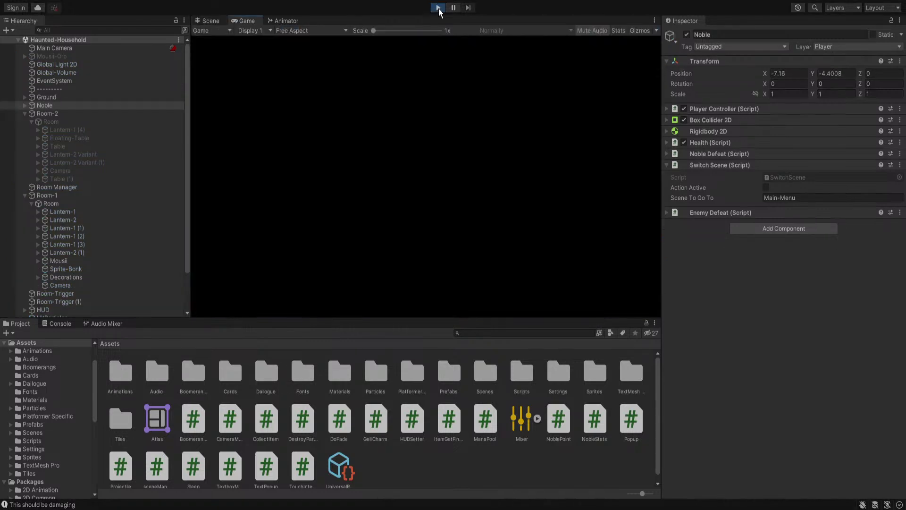
{"action": "key", "text": "a"}
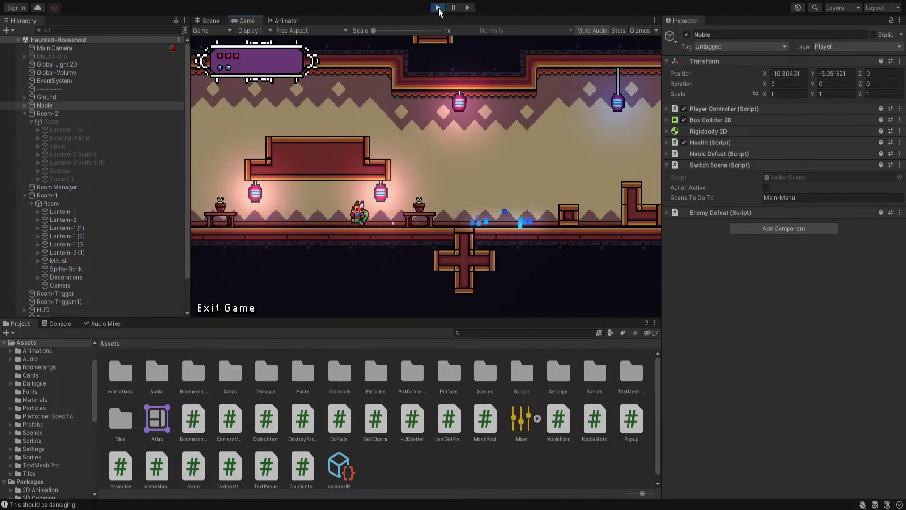
{"action": "key", "text": "d"}
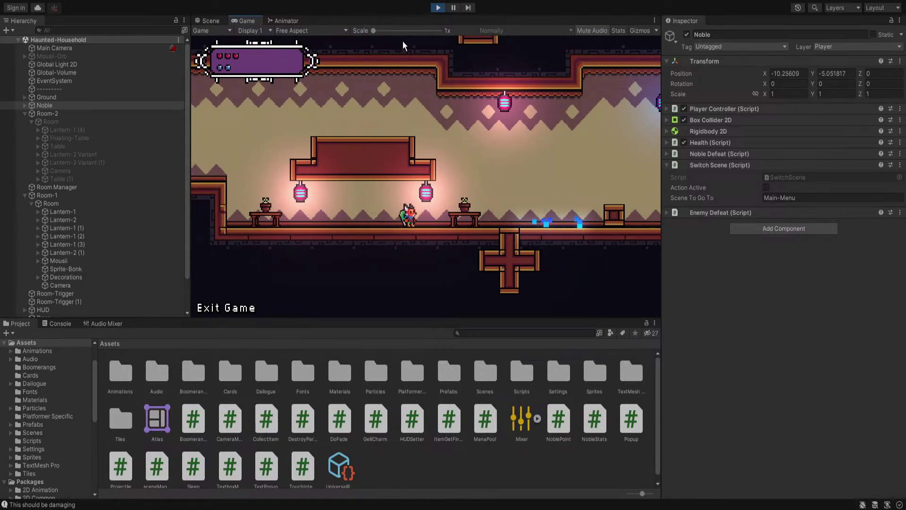
{"action": "left_click", "coordinate": [438, 8]}
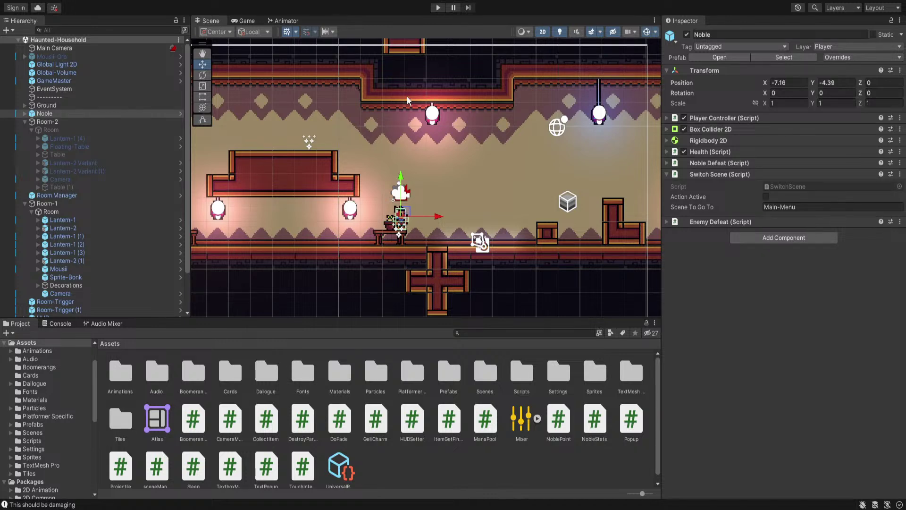
Examine the Mousii enemy beside the bookshelf and compare it with the Noble character near the potted-plant table
{"action": "scroll", "coordinate": [426, 207], "scroll_direction": "down", "scroll_amount": 3}
{"action": "middle_click_drag", "start_coordinate": [426, 208], "coordinate": [411, 213]}
{"action": "scroll", "coordinate": [412, 213], "scroll_direction": "up", "scroll_amount": 1}
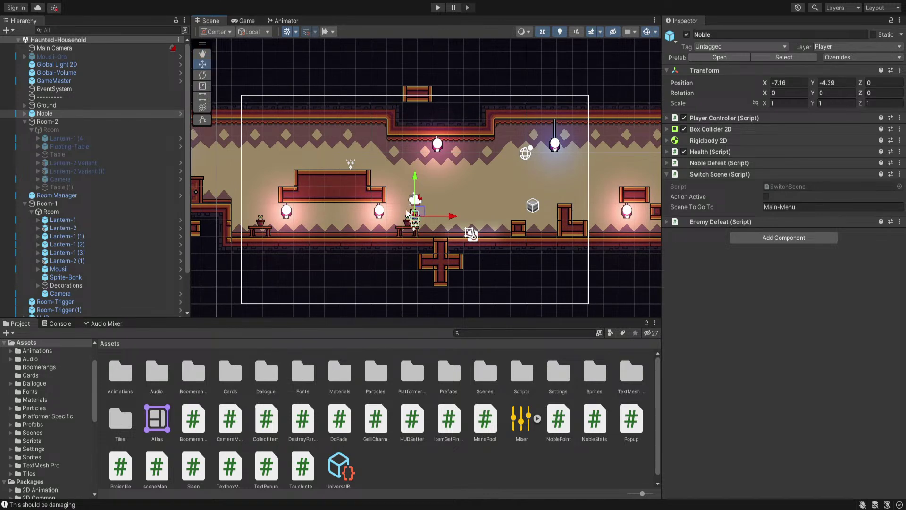
{"action": "scroll", "coordinate": [405, 213], "scroll_direction": "up", "scroll_amount": 2}
{"action": "middle_click_drag", "start_coordinate": [330, 217], "coordinate": [420, 221]}
{"action": "scroll", "coordinate": [430, 226], "scroll_direction": "up", "scroll_amount": 2}
{"action": "scroll", "coordinate": [430, 226], "scroll_direction": "up", "scroll_amount": 2}
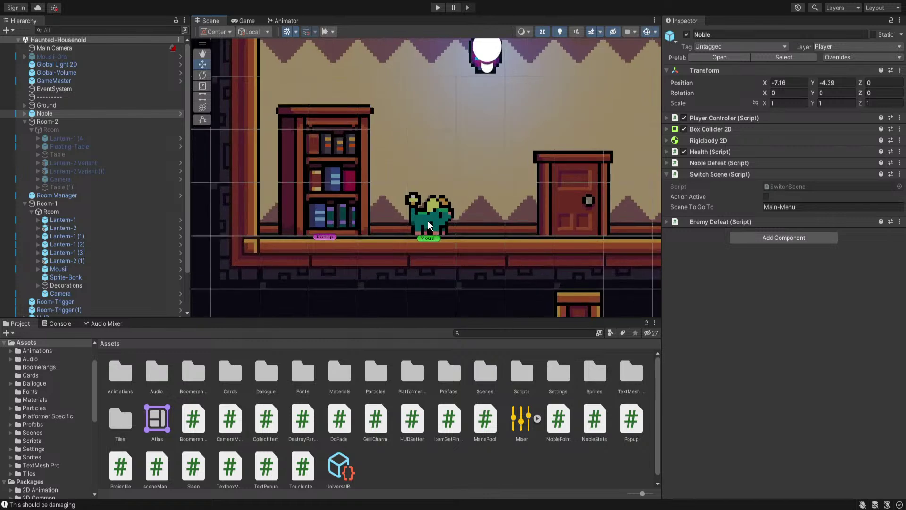
{"action": "scroll", "coordinate": [430, 226], "scroll_direction": "down", "scroll_amount": 5}
{"action": "middle_click_drag", "start_coordinate": [519, 230], "coordinate": [234, 177]}
{"action": "middle_click_drag", "start_coordinate": [511, 219], "coordinate": [421, 219]}
{"action": "scroll", "coordinate": [547, 206], "scroll_direction": "up", "scroll_amount": 5}
{"action": "scroll", "coordinate": [547, 206], "scroll_direction": "up", "scroll_amount": 3}
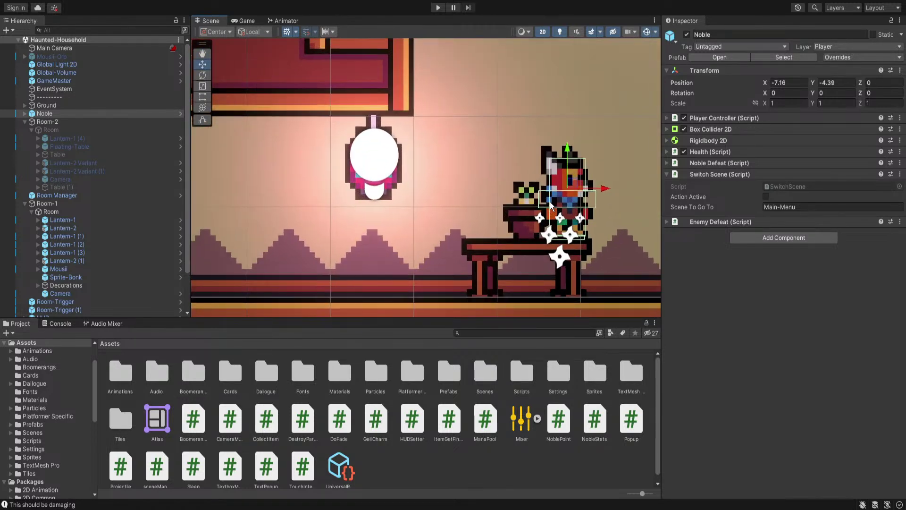
Examine the Mousii sprite up close again, along with the bookshelf, door and entrance area of Room-1
{"action": "scroll", "coordinate": [394, 198], "scroll_direction": "down", "scroll_amount": 6}
{"action": "middle_click_drag", "start_coordinate": [266, 199], "coordinate": [563, 223]}
{"action": "scroll", "coordinate": [505, 194], "scroll_direction": "up", "scroll_amount": 3}
{"action": "scroll", "coordinate": [563, 223], "scroll_direction": "up", "scroll_amount": 4}
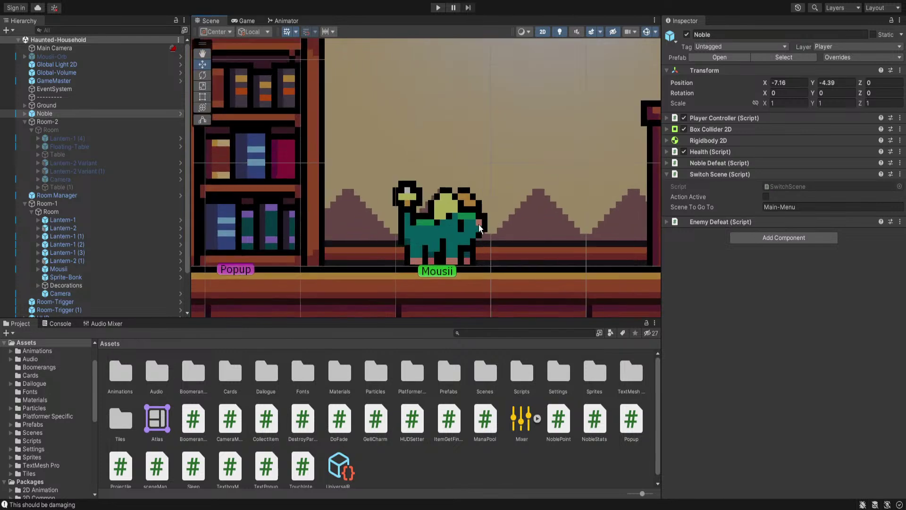
{"action": "scroll", "coordinate": [451, 241], "scroll_direction": "down", "scroll_amount": 2}
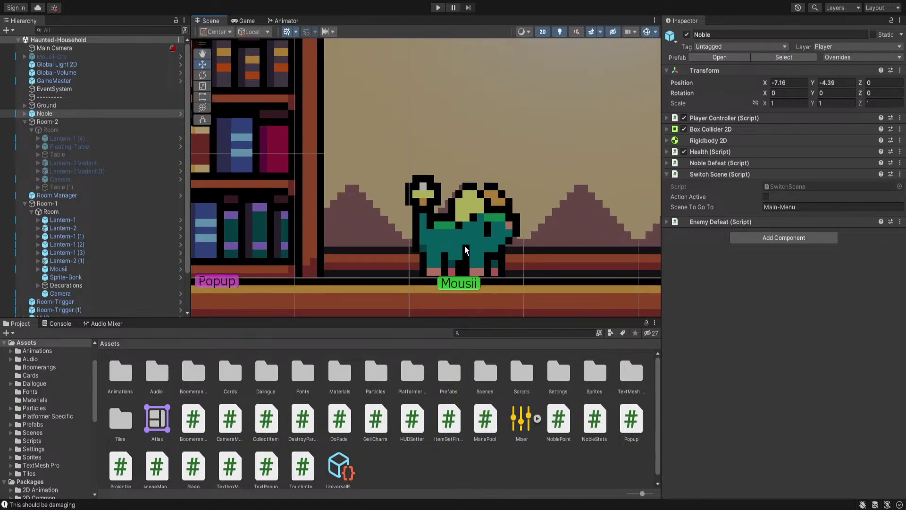
{"action": "scroll", "coordinate": [469, 250], "scroll_direction": "down", "scroll_amount": 2}
{"action": "middle_click_drag", "start_coordinate": [470, 250], "coordinate": [481, 251]}
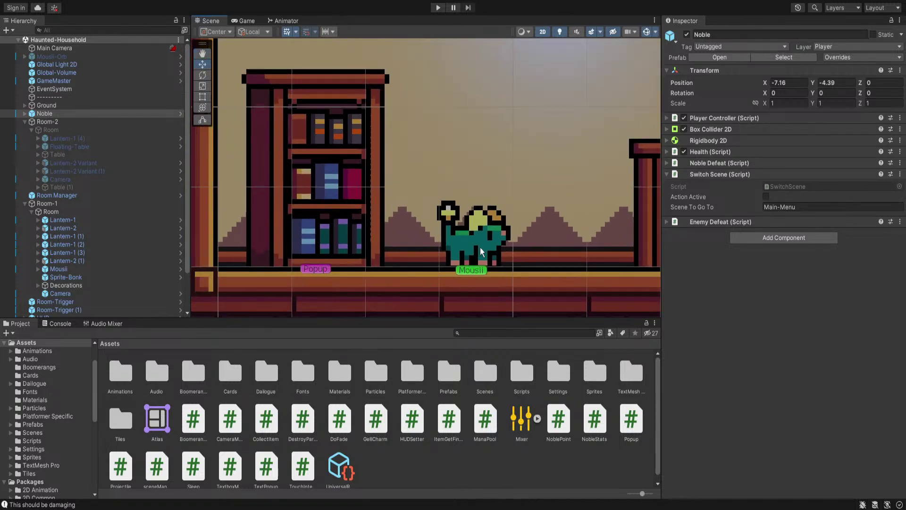
{"action": "scroll", "coordinate": [482, 251], "scroll_direction": "down", "scroll_amount": 5}
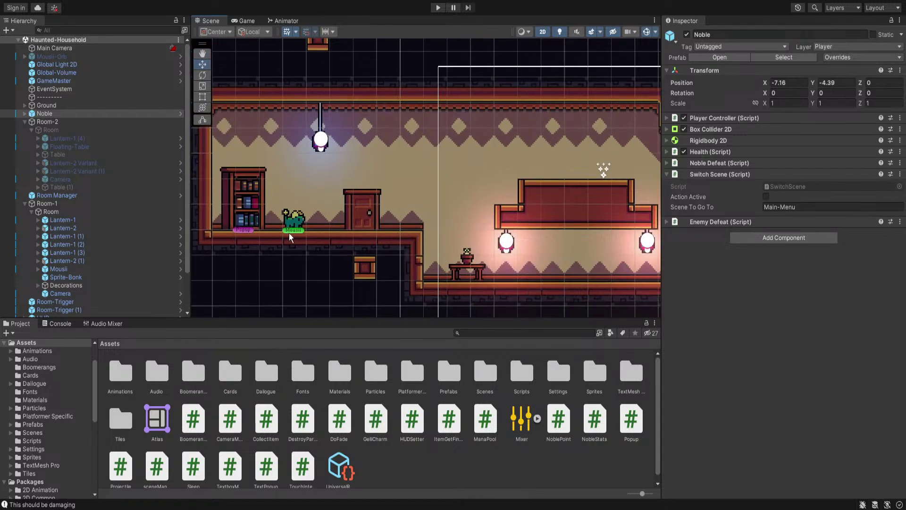
{"action": "middle_click_drag", "start_coordinate": [536, 230], "coordinate": [431, 232]}
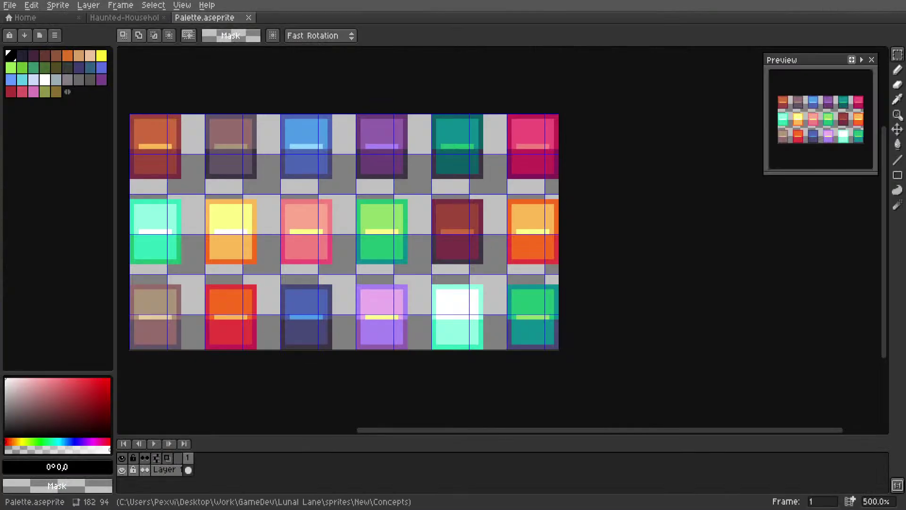
Examine the Haunted-Household concept art, including the hanging lanterns, window, door, wardrobe and blue ghost
{"action": "left_click", "coordinate": [124, 17]}
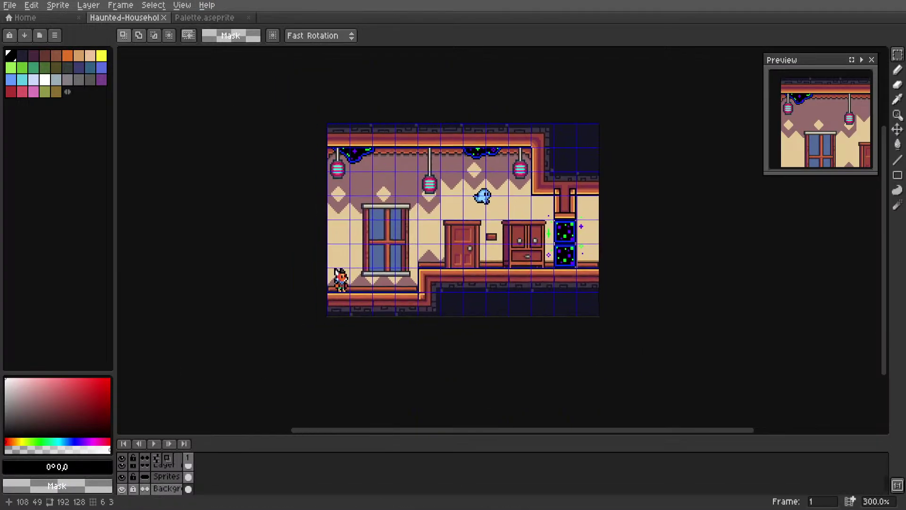
{"action": "scroll", "coordinate": [473, 195], "scroll_direction": "up", "scroll_amount": 3}
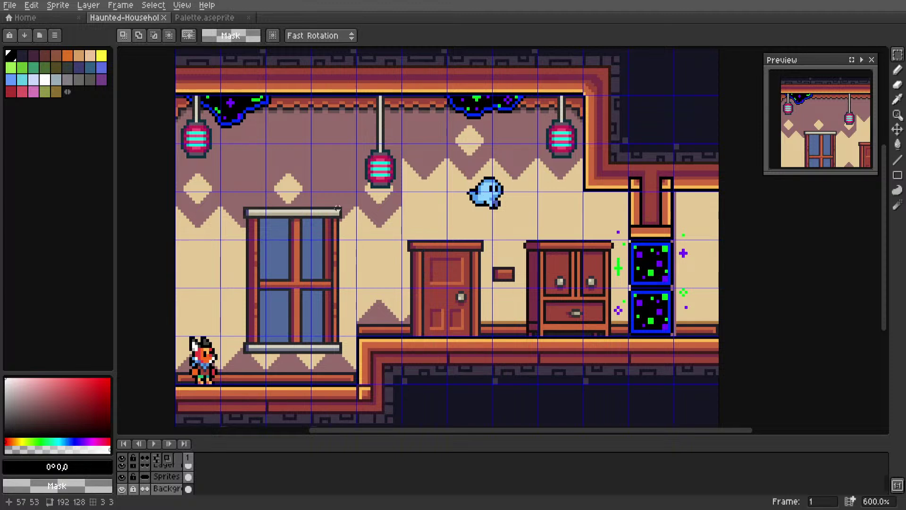
{"action": "scroll", "coordinate": [468, 241], "scroll_direction": "down", "scroll_amount": 3}
{"action": "scroll", "coordinate": [468, 241], "scroll_direction": "up", "scroll_amount": 3}
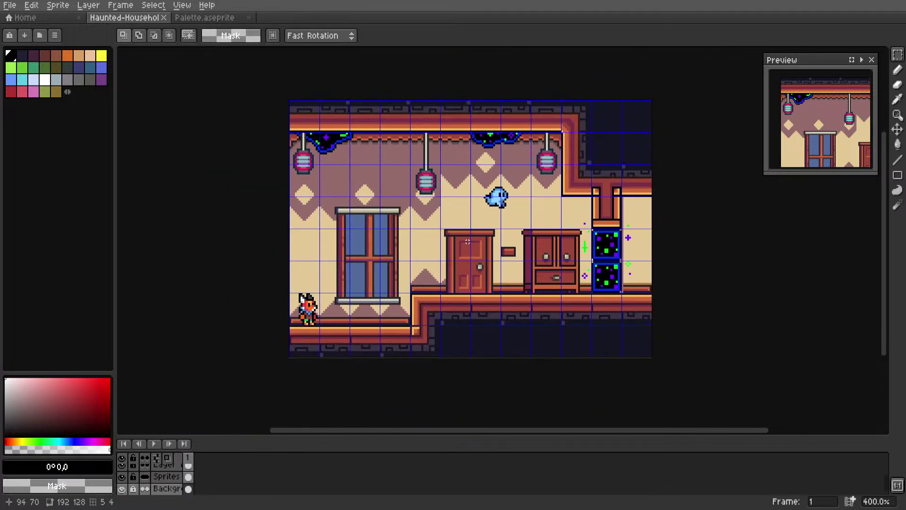
{"action": "middle_click_drag", "start_coordinate": [480, 207], "coordinate": [452, 227]}
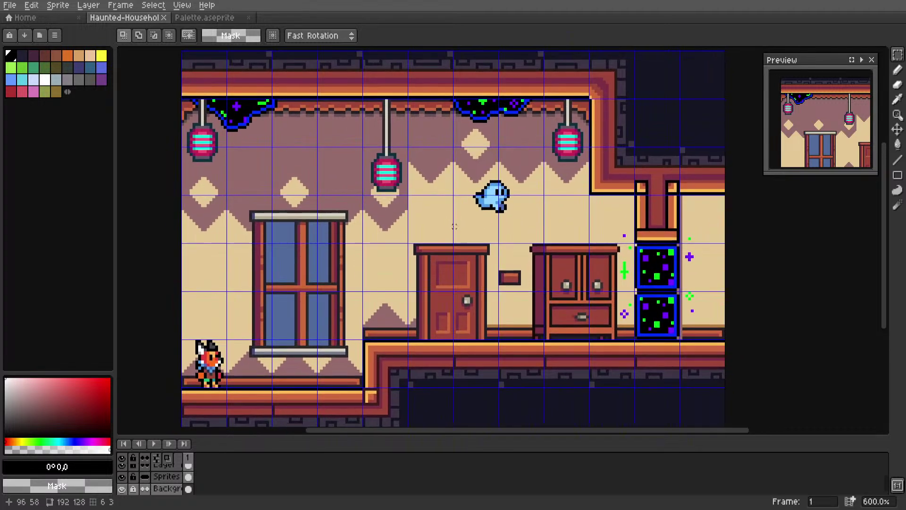
{"action": "scroll", "coordinate": [491, 190], "scroll_direction": "up", "scroll_amount": 5}
{"action": "left_click_drag", "start_coordinate": [401, 150], "coordinate": [576, 275]}
{"action": "scroll", "coordinate": [595, 237], "scroll_direction": "down", "scroll_amount": 6}
{"action": "middle_click_drag", "start_coordinate": [451, 267], "coordinate": [498, 254]}
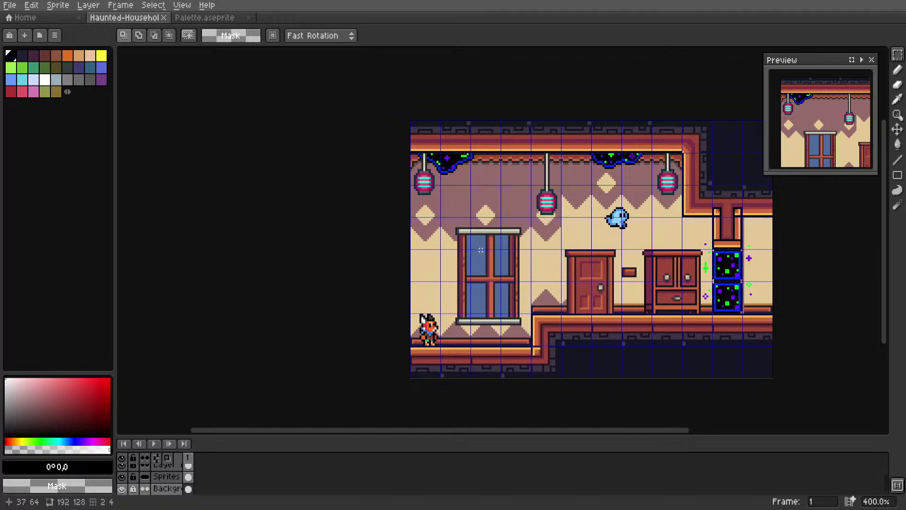
{"action": "scroll", "coordinate": [629, 230], "scroll_direction": "up", "scroll_amount": 6}
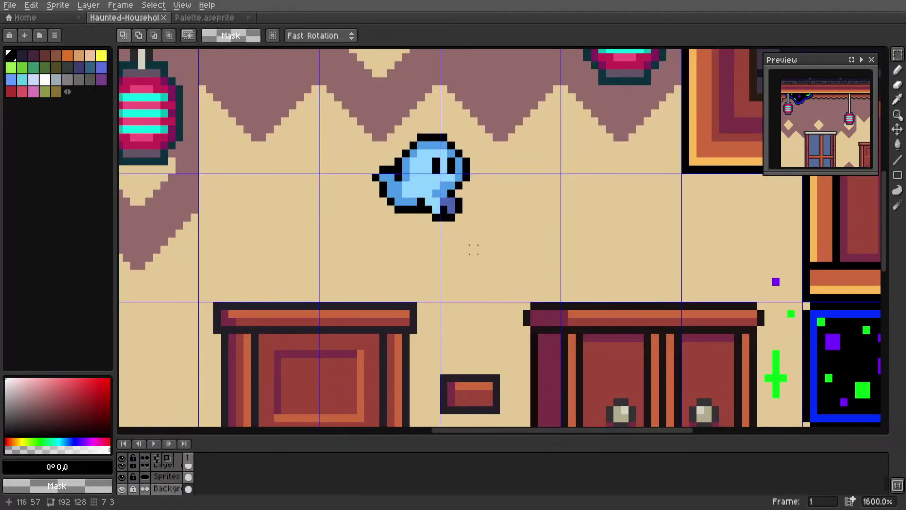
{"action": "scroll", "coordinate": [354, 232], "scroll_direction": "down", "scroll_amount": 3}
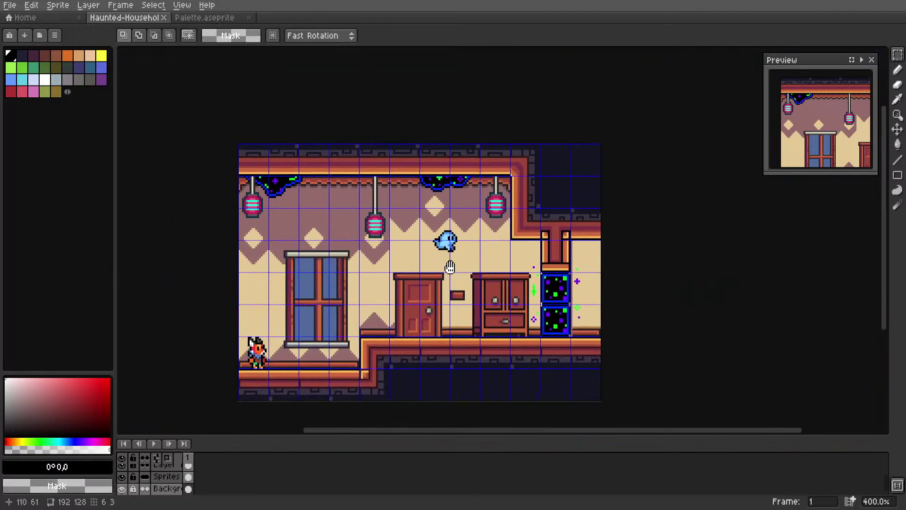
Duplicate the blue ghost on the Sprites layer and place the copy lower, just above the door
{"action": "left_click", "coordinate": [169, 477]}
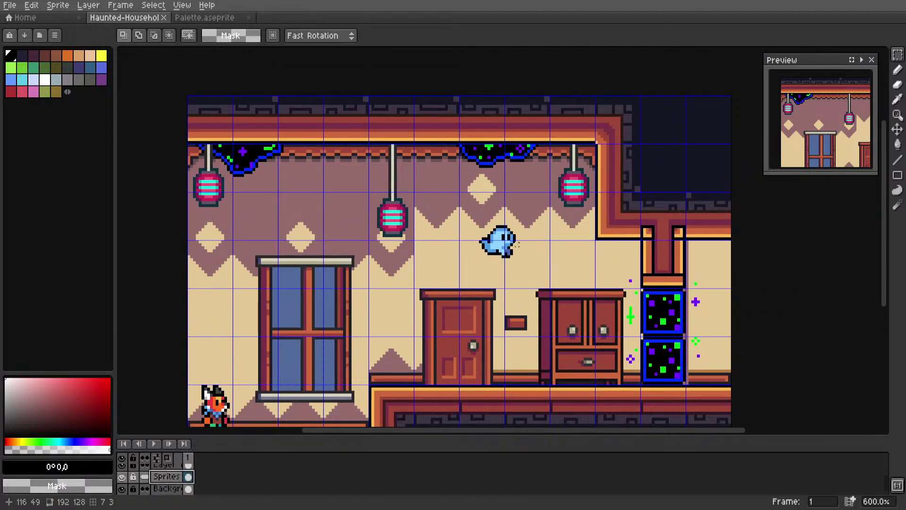
{"action": "middle_click_drag", "start_coordinate": [520, 241], "coordinate": [528, 238]}
{"action": "scroll", "coordinate": [522, 231], "scroll_direction": "up", "scroll_amount": 4}
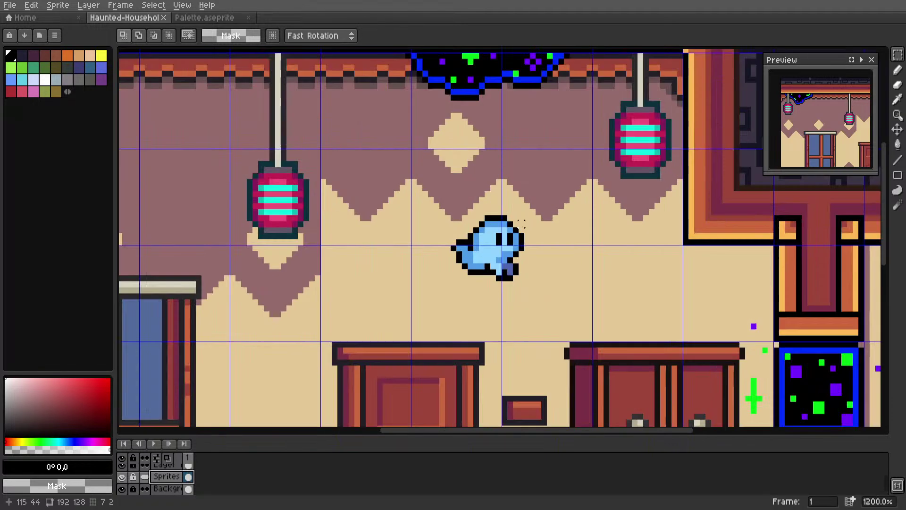
{"action": "left_click_drag", "start_coordinate": [521, 215], "coordinate": [431, 295]}
{"action": "scroll", "coordinate": [485, 256], "scroll_direction": "down", "scroll_amount": 3}
{"action": "mouse_move", "coordinate": [484, 255]}
{"action": "middle_mouse_down"}
{"action": "mouse_move", "coordinate": [563, 259]}
{"action": "mouse_move", "coordinate": [612, 224]}
{"action": "middle_mouse_up"}
{"action": "scroll", "coordinate": [563, 259], "scroll_direction": "up", "scroll_amount": 1}
{"action": "key", "text": "ctrl+c"}
{"action": "key", "text": "ctrl+v"}
{"action": "left_click_drag", "start_coordinate": [611, 224], "coordinate": [532, 255]}
{"action": "left_click", "coordinate": [571, 242]}
{"action": "middle_click_drag", "start_coordinate": [528, 252], "coordinate": [504, 249]}
Sample the light green #91db69 from Palette.aseprite and recolor the light blue body of the ghost copy with it
{"action": "scroll", "coordinate": [500, 258], "scroll_direction": "up", "scroll_amount": 3}
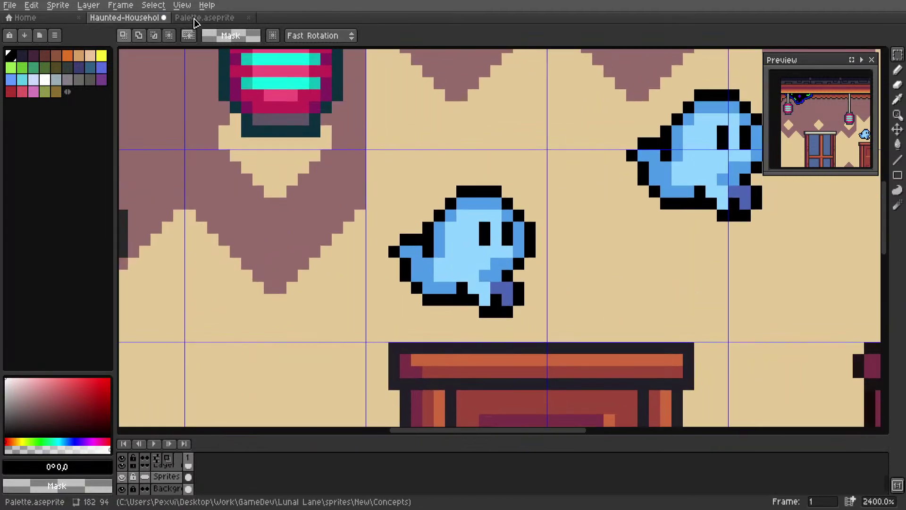
{"action": "left_click", "coordinate": [202, 17]}
{"action": "scroll", "coordinate": [405, 218], "scroll_direction": "up", "scroll_amount": 4}
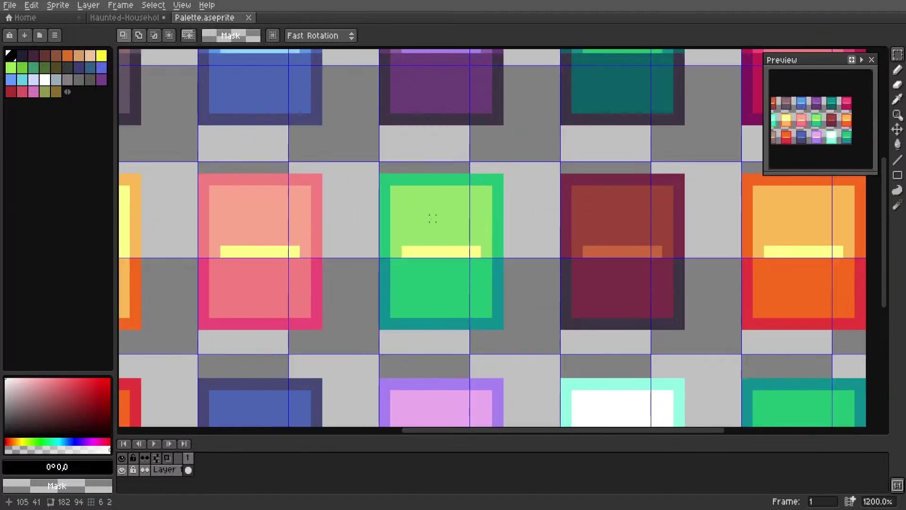
{"action": "key", "text": "i"}
{"action": "scroll", "coordinate": [428, 215], "scroll_direction": "up", "scroll_amount": 3}
{"action": "left_click", "coordinate": [415, 276]}
{"action": "left_click", "coordinate": [384, 229]}
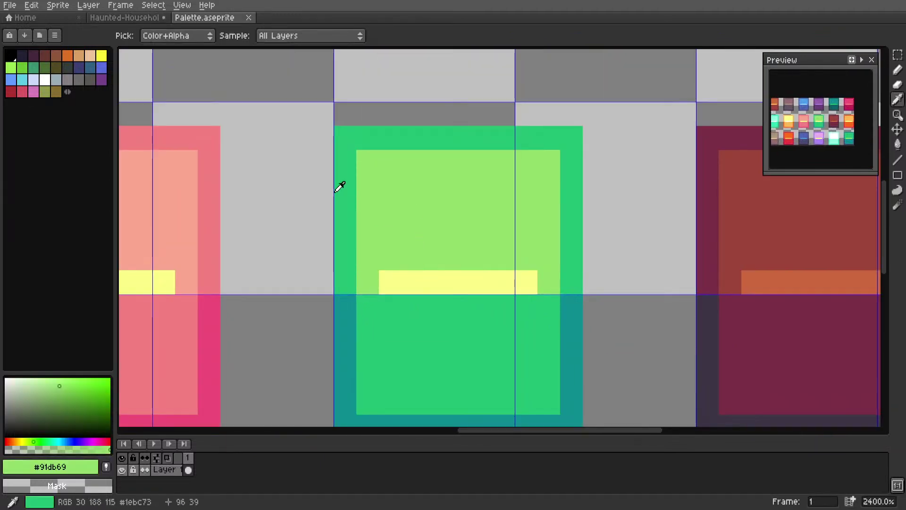
{"action": "left_click", "coordinate": [124, 18]}
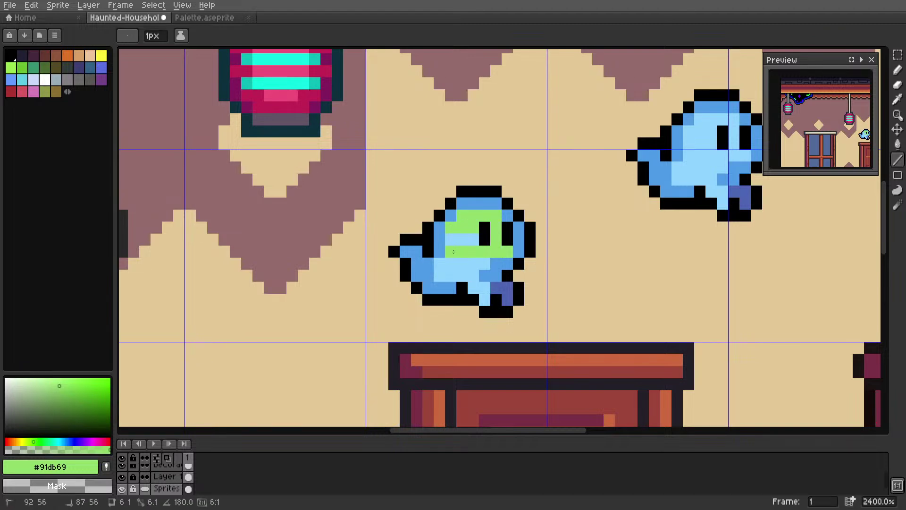
{"action": "left_click_drag", "start_coordinate": [477, 251], "coordinate": [439, 263]}
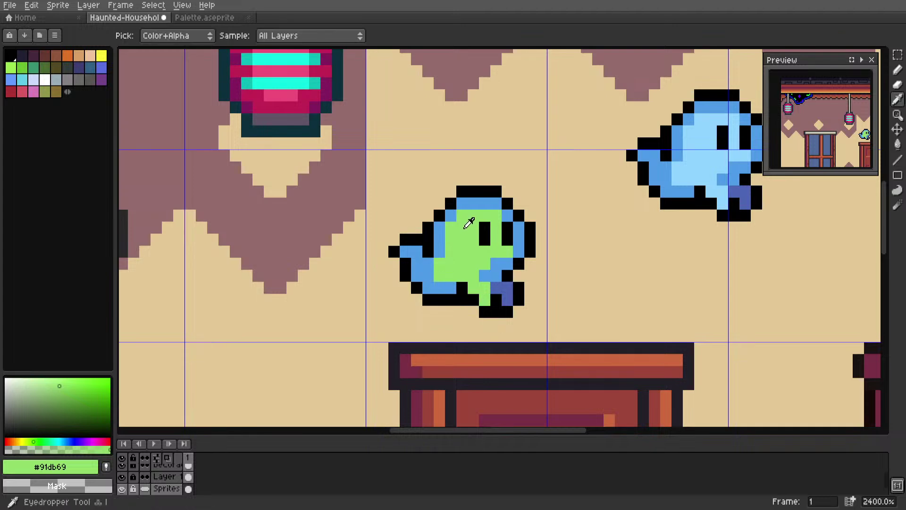
Sample the green #1ebc73 from Palette.aseprite and recolor the ghost copy's mid-blue edge shading, underside and tail
{"action": "left_click", "coordinate": [204, 18]}
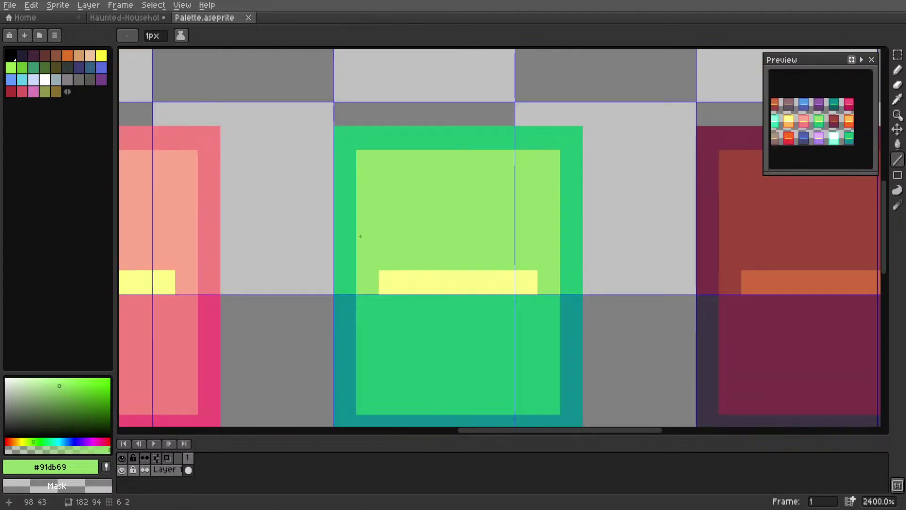
{"action": "key", "text": "i"}
{"action": "left_click", "coordinate": [336, 233]}
{"action": "scroll", "coordinate": [209, 23], "scroll_direction": "up", "scroll_amount": 1}
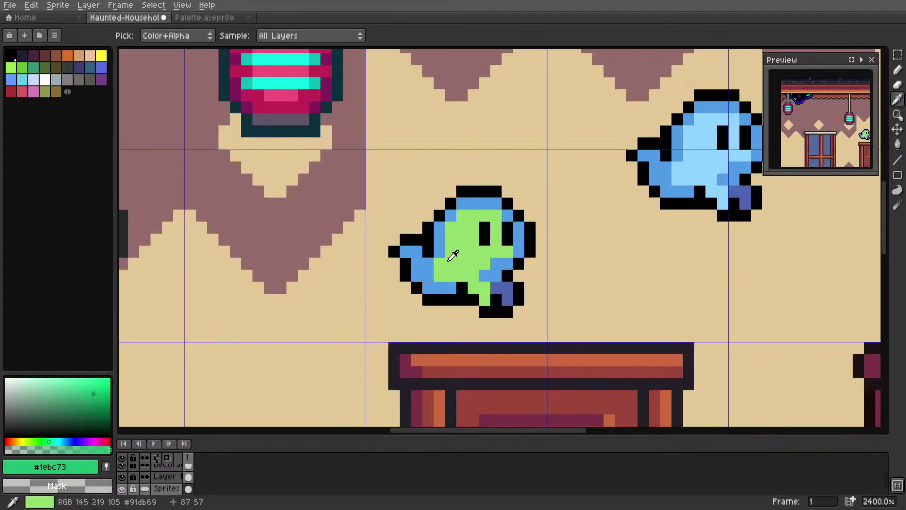
{"action": "key", "text": "l"}
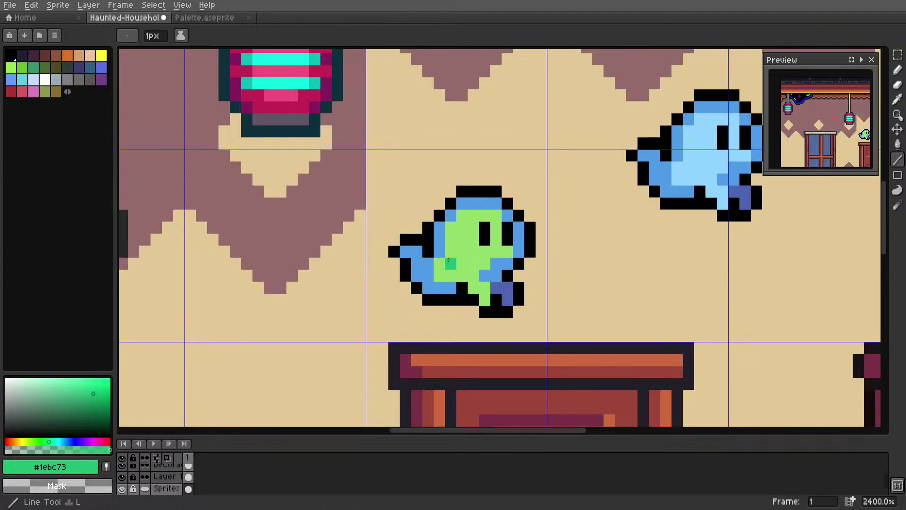
{"action": "left_click", "coordinate": [439, 250]}
{"action": "left_click_drag", "start_coordinate": [443, 230], "coordinate": [443, 229]}
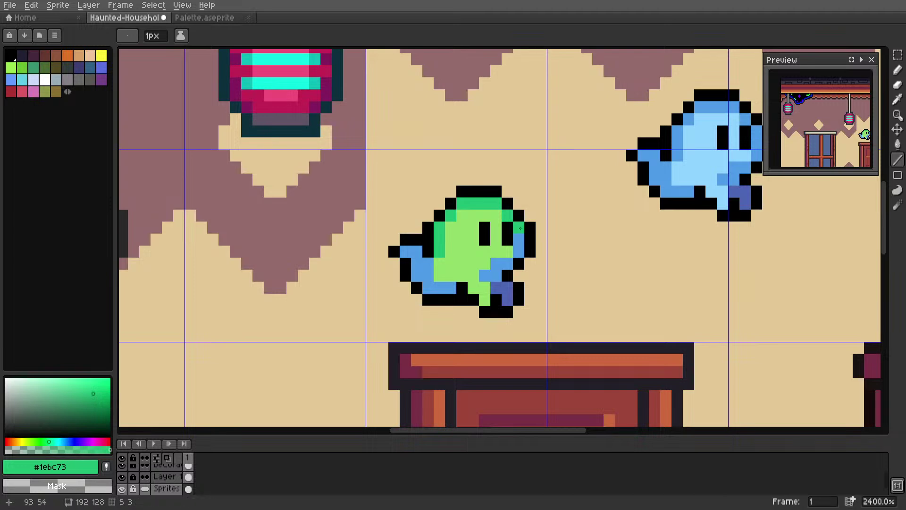
{"action": "left_click_drag", "start_coordinate": [525, 256], "coordinate": [496, 265]}
{"action": "left_click_drag", "start_coordinate": [496, 275], "coordinate": [426, 289]}
{"action": "left_click_drag", "start_coordinate": [428, 277], "coordinate": [418, 276]}
{"action": "mouse_move", "coordinate": [428, 265]}
{"action": "left_mouse_down"}
{"action": "mouse_move", "coordinate": [421, 264]}
{"action": "mouse_move", "coordinate": [428, 248]}
{"action": "left_mouse_up"}
{"action": "left_click", "coordinate": [420, 254]}
{"action": "scroll", "coordinate": [421, 252], "scroll_direction": "down", "scroll_amount": 4}
{"action": "scroll", "coordinate": [445, 250], "scroll_direction": "up", "scroll_amount": 5}
{"action": "scroll", "coordinate": [529, 263], "scroll_direction": "right", "scroll_amount": 2}
Sample the teal #0b8a8f from Palette.aseprite and recolor the dark blue foot of the green ghost with it
{"action": "key", "text": "ctrl+Tab"}
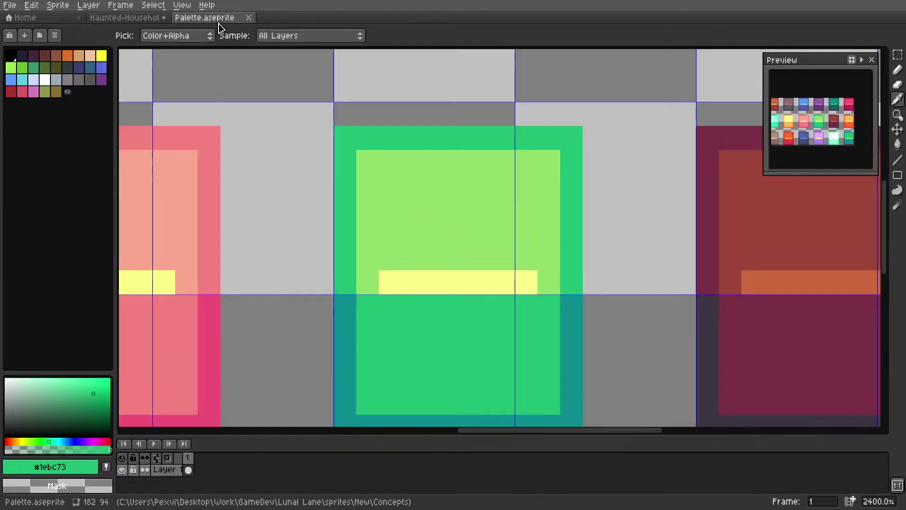
{"action": "left_click", "coordinate": [352, 301], "text": "alt"}
{"action": "left_click", "coordinate": [124, 17]}
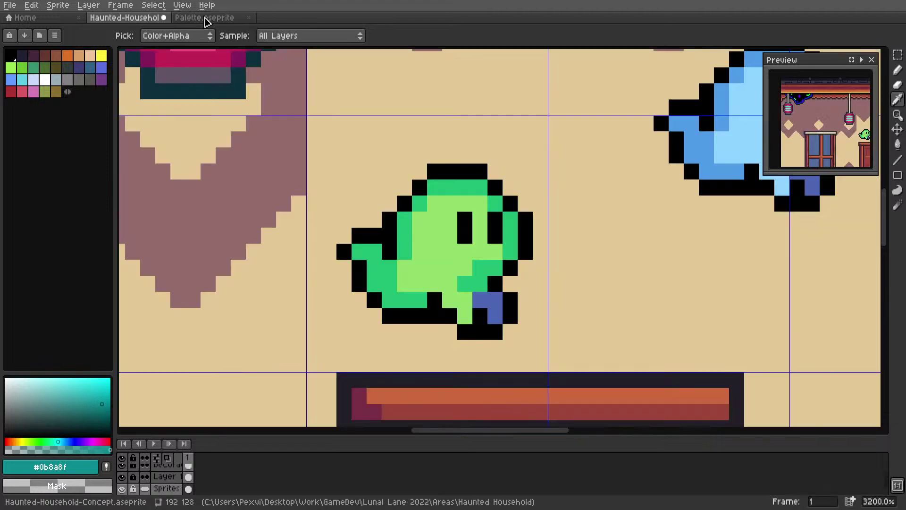
{"action": "left_click", "coordinate": [464, 330]}
{"action": "left_click", "coordinate": [480, 300]}
{"action": "left_click", "coordinate": [495, 300]}
{"action": "left_click", "coordinate": [495, 315]}
{"action": "scroll", "coordinate": [861, 132], "scroll_direction": "down", "scroll_amount": 2}
{"action": "scroll", "coordinate": [859, 128], "scroll_direction": "up", "scroll_amount": 3}
{"action": "left_click_drag", "start_coordinate": [820, 130], "coordinate": [848, 134]}
{"action": "scroll", "coordinate": [580, 197], "scroll_direction": "down", "scroll_amount": 8}
{"action": "scroll", "coordinate": [506, 211], "scroll_direction": "up", "scroll_amount": 5}
Select the whole green ghost above the door with the marquee and copy it
{"action": "key", "text": "m"}
{"action": "scroll", "coordinate": [500, 213], "scroll_direction": "up", "scroll_amount": 1}
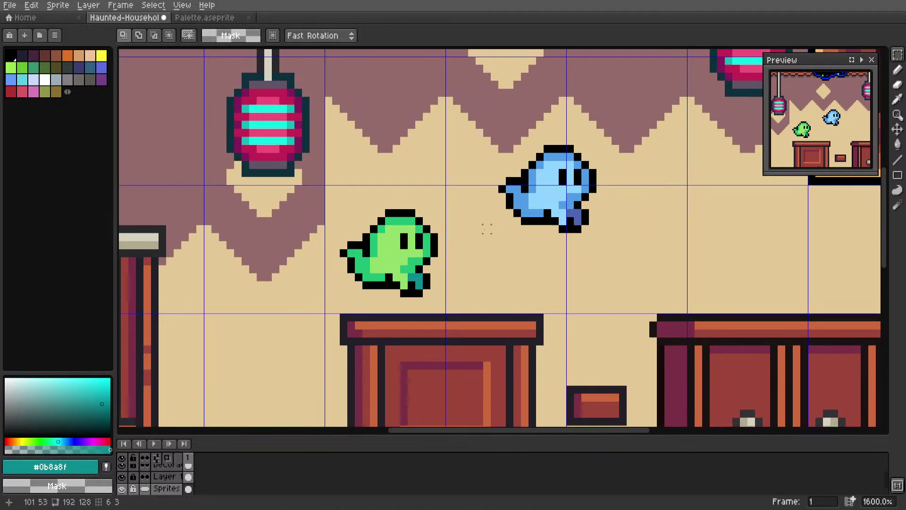
{"action": "left_click_drag", "start_coordinate": [437, 210], "coordinate": [339, 298]}
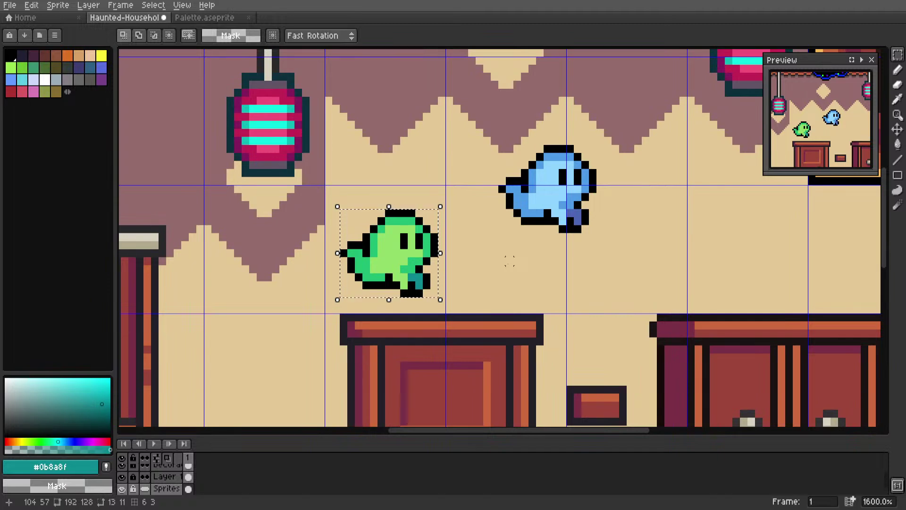
{"action": "key", "text": "ctrl+d"}
{"action": "left_click_drag", "start_coordinate": [434, 204], "coordinate": [343, 293]}
{"action": "middle_click_drag", "start_coordinate": [485, 235], "coordinate": [515, 245]}
{"action": "scroll", "coordinate": [516, 244], "scroll_direction": "up", "scroll_amount": 2}
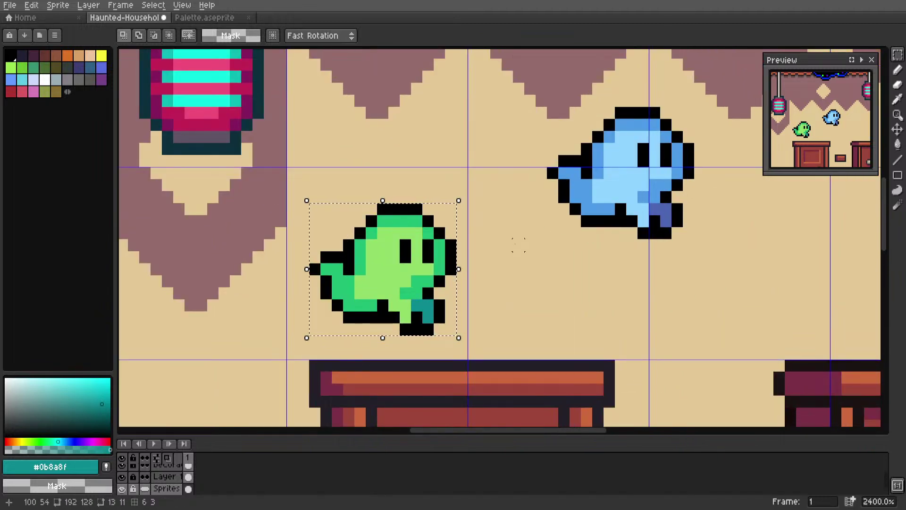
Create a new 13 × 11 px sprite, paste the green ghost into it and start its export
{"action": "left_click", "coordinate": [10, 5]}
{"action": "left_click", "coordinate": [19, 17]}
{"action": "left_click", "coordinate": [420, 348]}
{"action": "scroll", "coordinate": [519, 275], "scroll_direction": "up", "scroll_amount": 10}
{"action": "key", "text": "ctrl+v"}
{"action": "middle_click_drag", "start_coordinate": [571, 200], "coordinate": [632, 303]}
{"action": "left_click", "coordinate": [631, 286]}
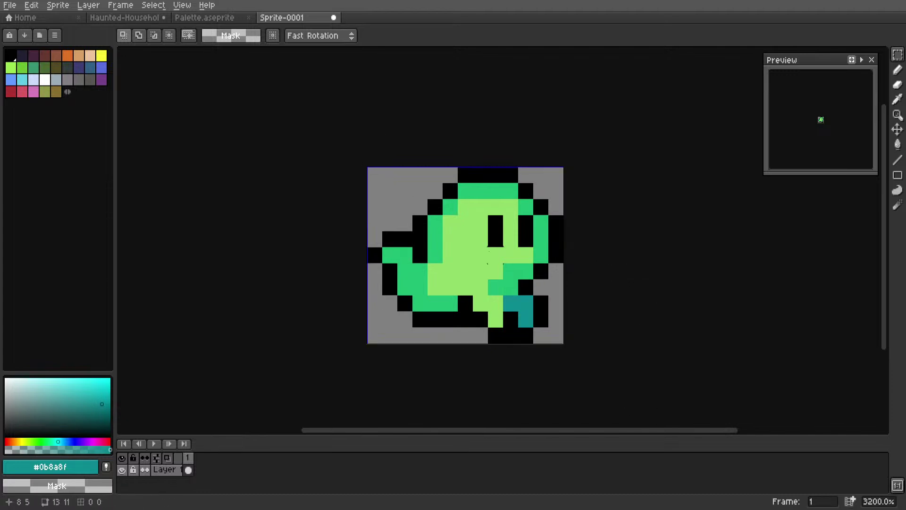
{"action": "left_click", "coordinate": [9, 6]}
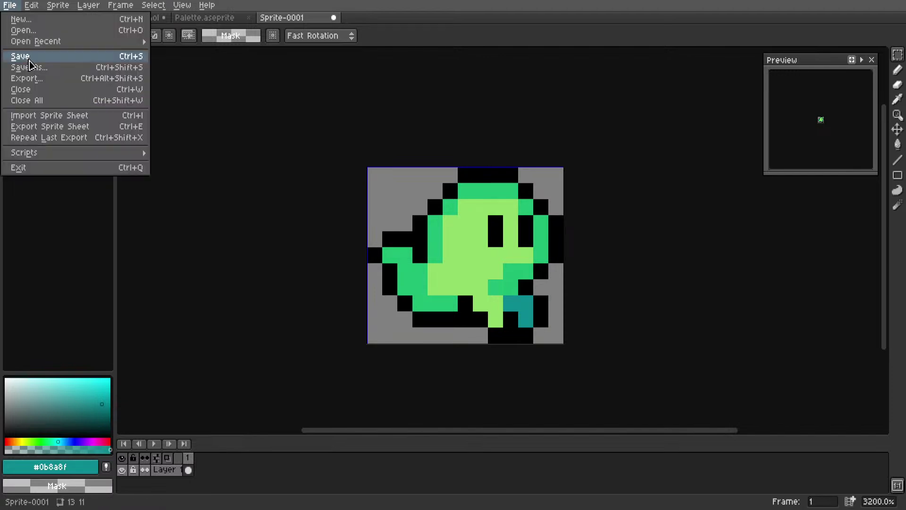
{"action": "left_click", "coordinate": [37, 80]}
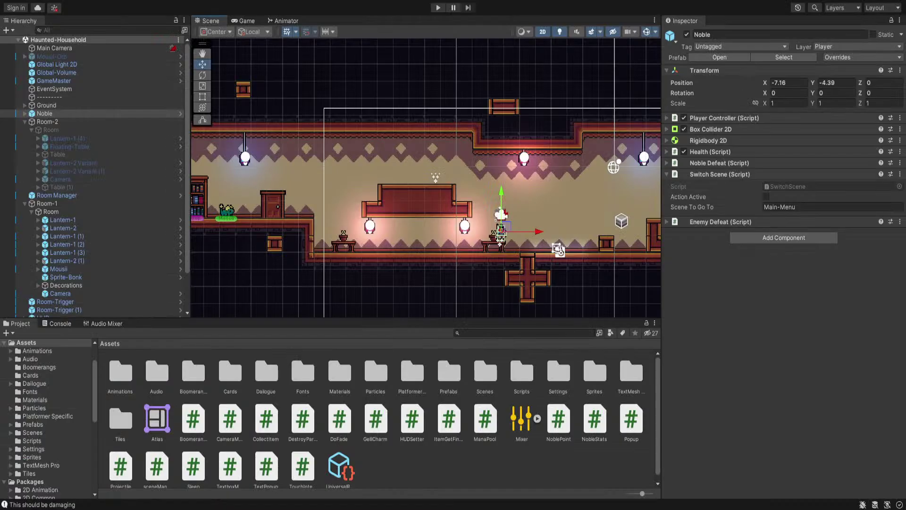
Switch to the Unity editor and examine the Mousii enemy between the bookshelf and the door from several distances
{"action": "scroll", "coordinate": [392, 244], "scroll_direction": "down", "scroll_amount": 3}
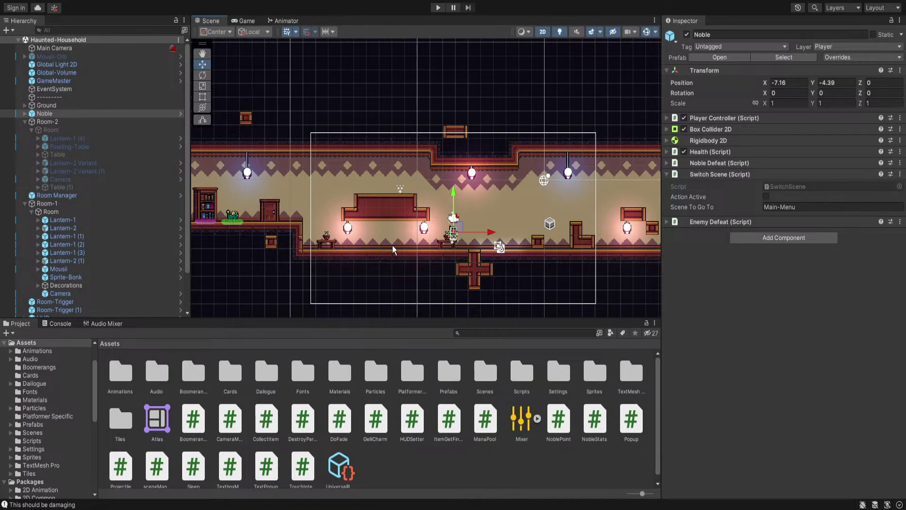
{"action": "scroll", "coordinate": [267, 237], "scroll_direction": "up", "scroll_amount": 3}
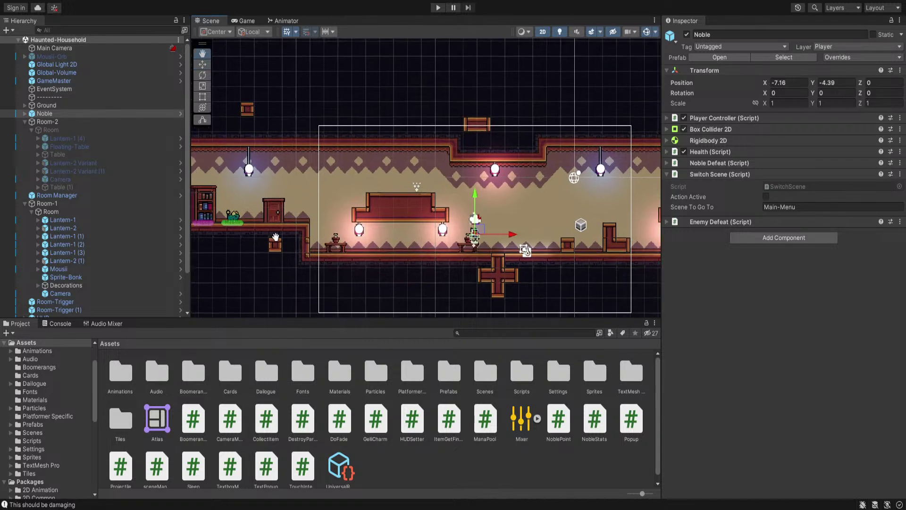
{"action": "middle_click_drag", "start_coordinate": [255, 225], "coordinate": [457, 240]}
{"action": "scroll", "coordinate": [440, 237], "scroll_direction": "up", "scroll_amount": 10}
{"action": "scroll", "coordinate": [405, 228], "scroll_direction": "up", "scroll_amount": 5}
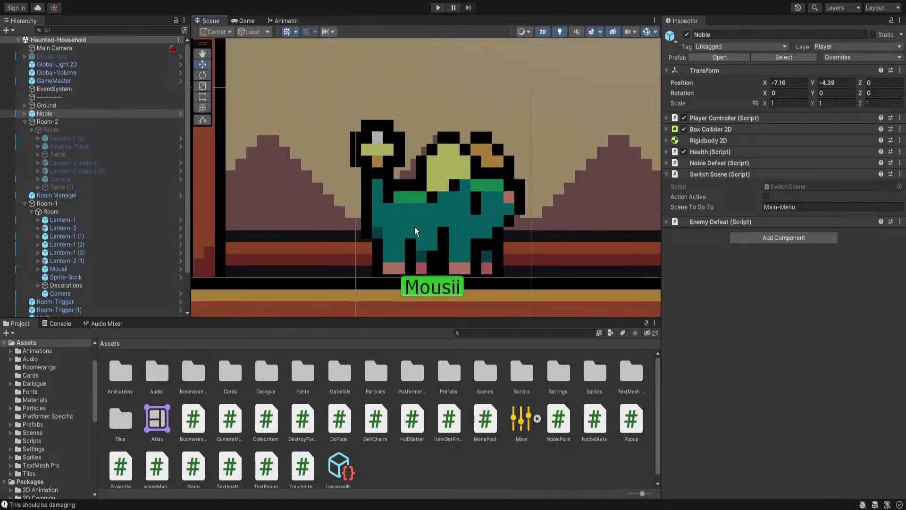
{"action": "scroll", "coordinate": [490, 233], "scroll_direction": "up", "scroll_amount": 3}
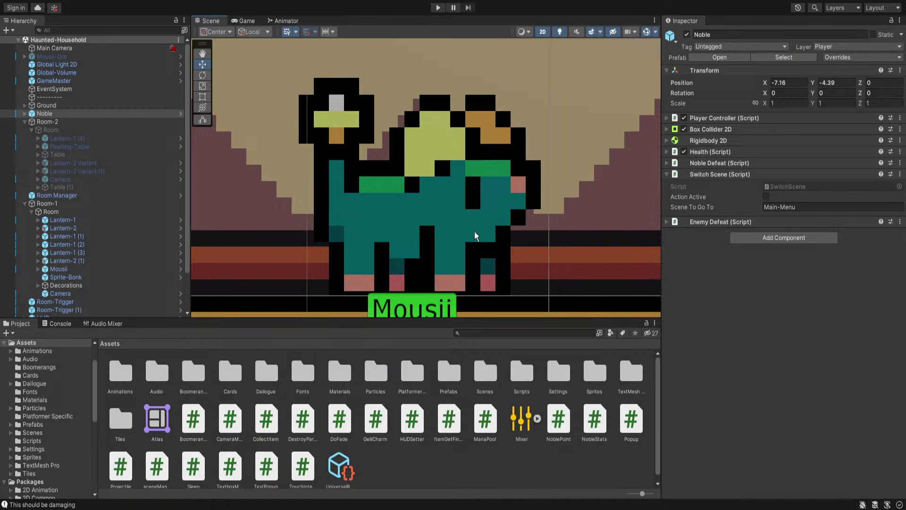
{"action": "scroll", "coordinate": [510, 224], "scroll_direction": "down", "scroll_amount": 10}
{"action": "middle_click_drag", "start_coordinate": [585, 220], "coordinate": [561, 223]}
{"action": "scroll", "coordinate": [390, 230], "scroll_direction": "down", "scroll_amount": 2}
{"action": "scroll", "coordinate": [512, 215], "scroll_direction": "up", "scroll_amount": 12}
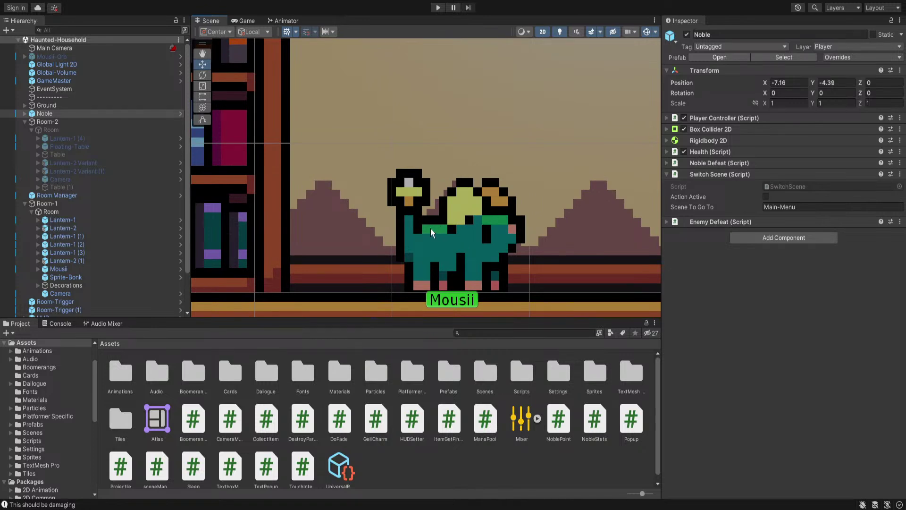
{"action": "scroll", "coordinate": [500, 225], "scroll_direction": "down", "scroll_amount": 6}
{"action": "scroll", "coordinate": [420, 234], "scroll_direction": "up", "scroll_amount": 4}
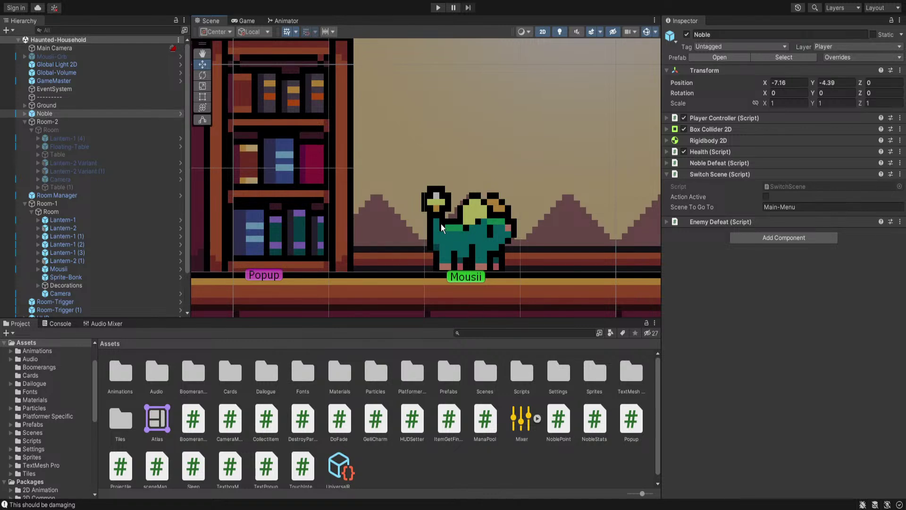
{"action": "scroll", "coordinate": [496, 195], "scroll_direction": "down", "scroll_amount": 5}
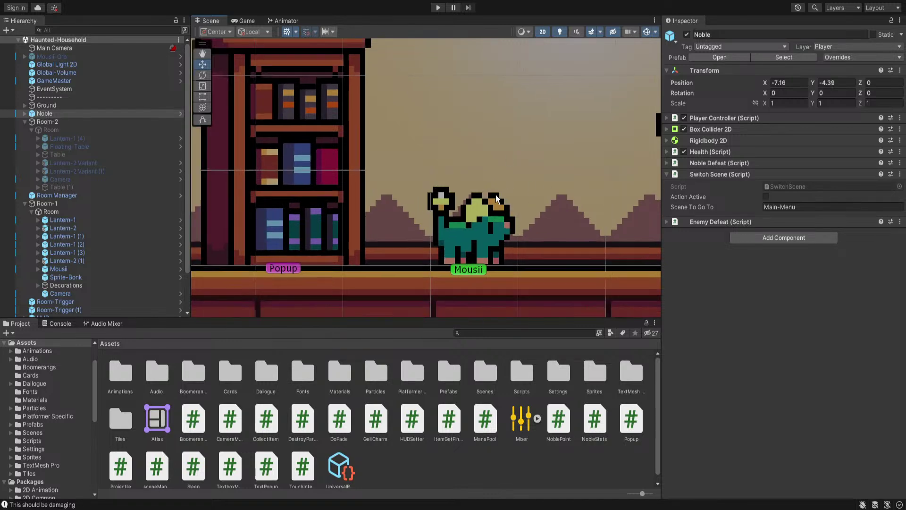
{"action": "scroll", "coordinate": [443, 217], "scroll_direction": "down", "scroll_amount": 3}
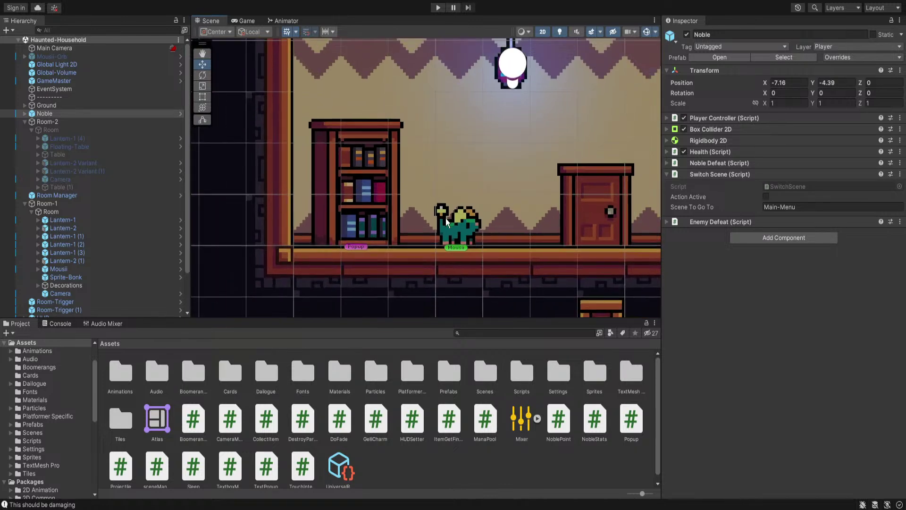
Look over Room-1 from the bookshelf and door to Noble beside the hanging red platform and potted-plant tables
{"action": "middle_click_drag", "start_coordinate": [386, 195], "coordinate": [463, 209]}
{"action": "middle_click_drag", "start_coordinate": [533, 174], "coordinate": [392, 166]}
{"action": "scroll", "coordinate": [387, 203], "scroll_direction": "down", "scroll_amount": 5}
{"action": "scroll", "coordinate": [489, 220], "scroll_direction": "down", "scroll_amount": 5}
{"action": "middle_click_drag", "start_coordinate": [489, 219], "coordinate": [340, 212]}
{"action": "middle_click_drag", "start_coordinate": [519, 216], "coordinate": [376, 213]}
{"action": "scroll", "coordinate": [376, 214], "scroll_direction": "down", "scroll_amount": 7}
{"action": "middle_click_drag", "start_coordinate": [434, 235], "coordinate": [369, 235]}
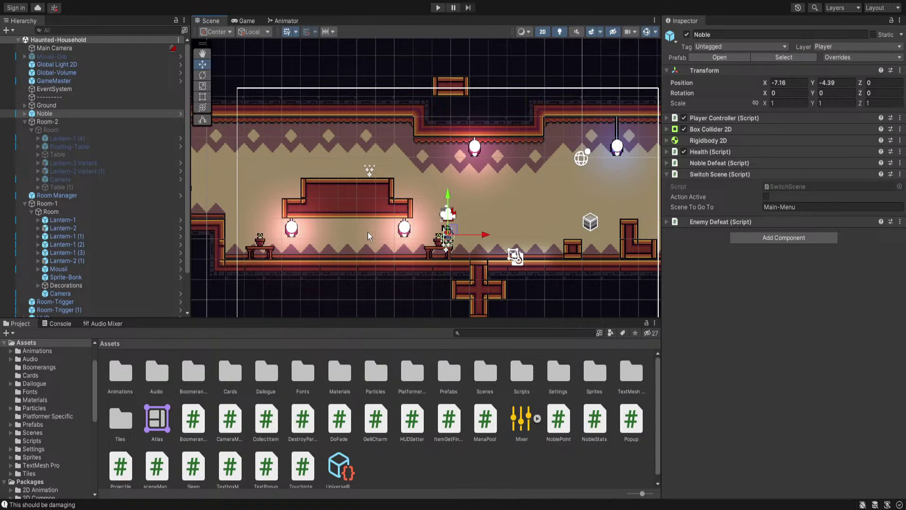
{"action": "middle_click_drag", "start_coordinate": [468, 237], "coordinate": [520, 215]}
{"action": "left_click", "coordinate": [85, 123]}
{"action": "left_click", "coordinate": [72, 114]}
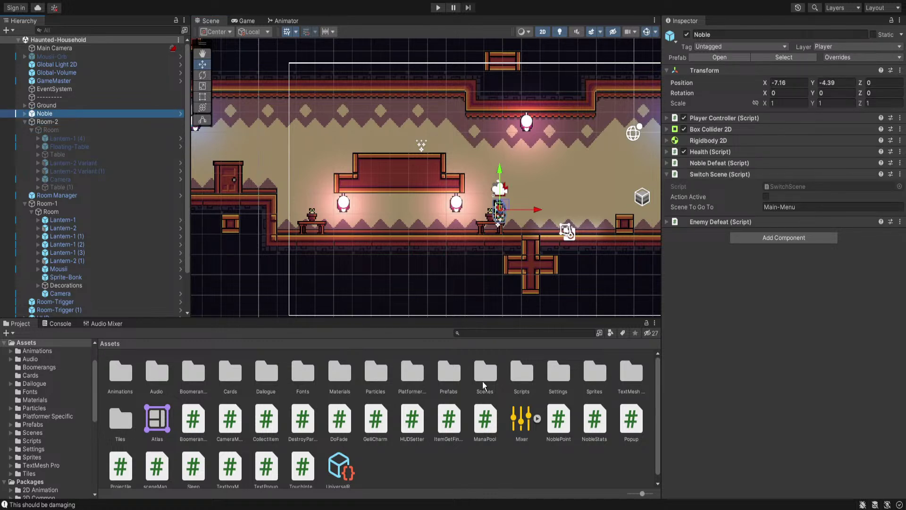
Create a folder named Cards inside Sprites/Areas/Haunted Household and open it
{"action": "double_click", "coordinate": [593, 373]}
{"action": "left_click", "coordinate": [118, 378]}
{"action": "double_click", "coordinate": [118, 378]}
{"action": "double_click", "coordinate": [122, 376]}
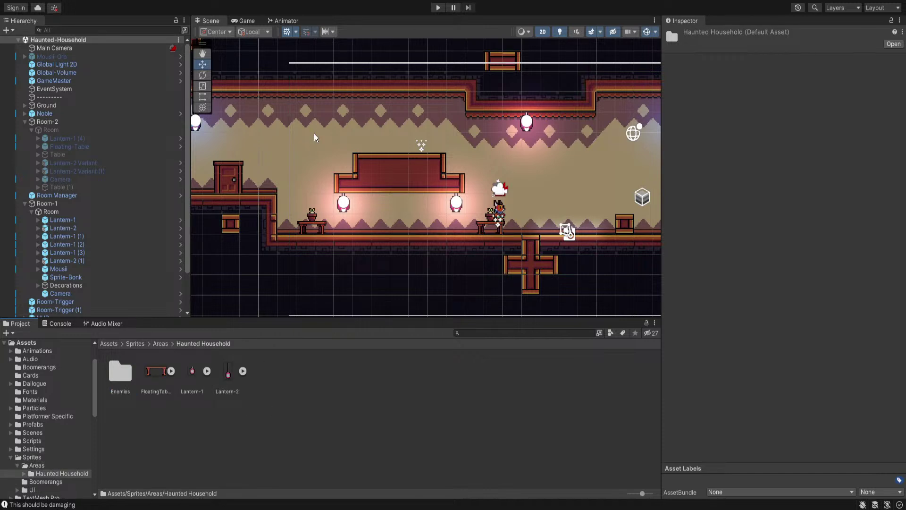
{"action": "left_click", "coordinate": [430, 40]}
{"action": "type", "text": "Cards"}
{"action": "key", "text": "Return"}
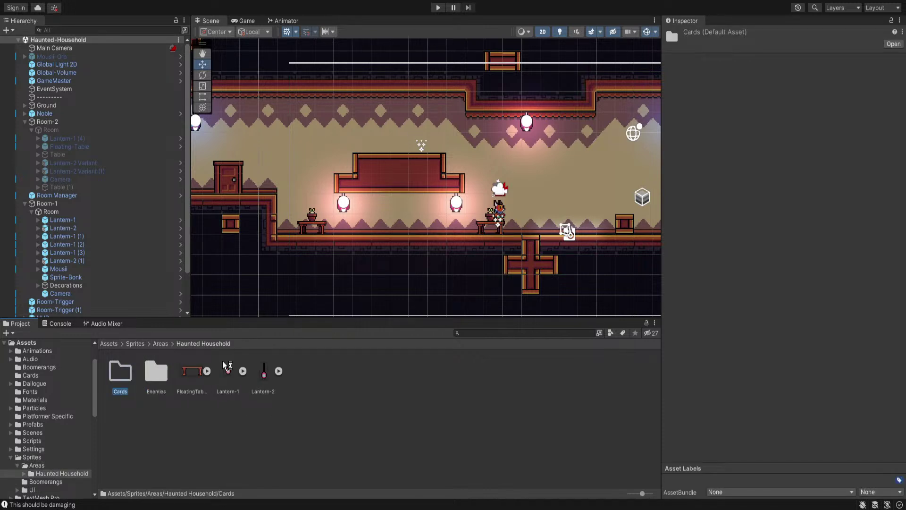
{"action": "double_click", "coordinate": [124, 375]}
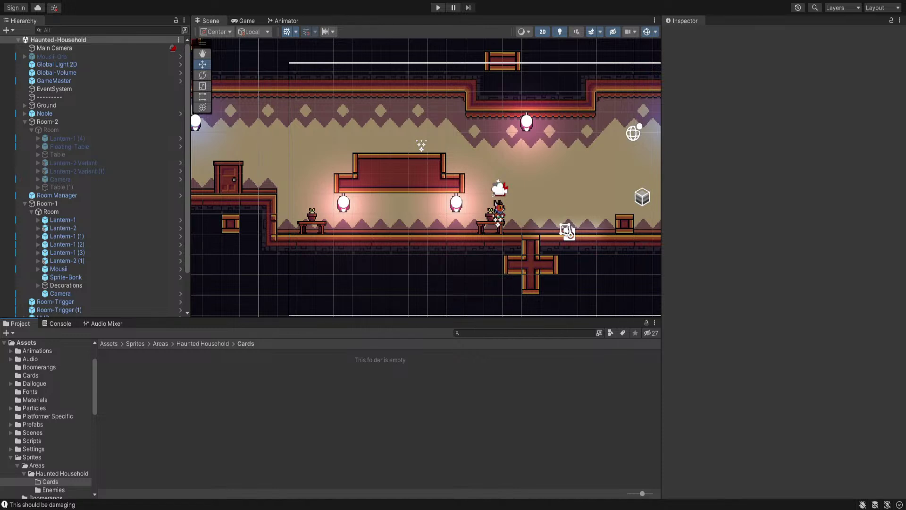
Set the Plirit texture's import settings to 16 pixels per unit, no compression and Point (no filter) filtering, and apply them
{"action": "left_click", "coordinate": [122, 373]}
{"action": "left_click", "coordinate": [781, 109]}
{"action": "type", "text": "16"}
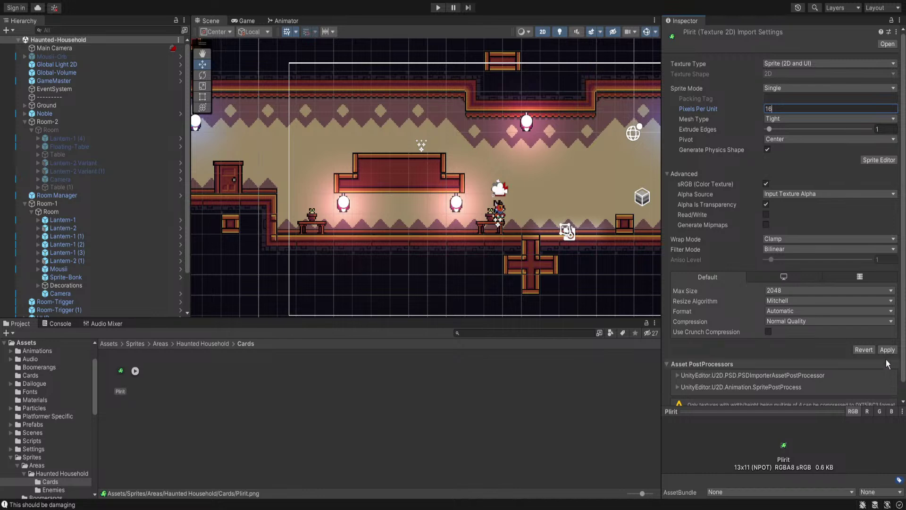
{"action": "left_click", "coordinate": [887, 350]}
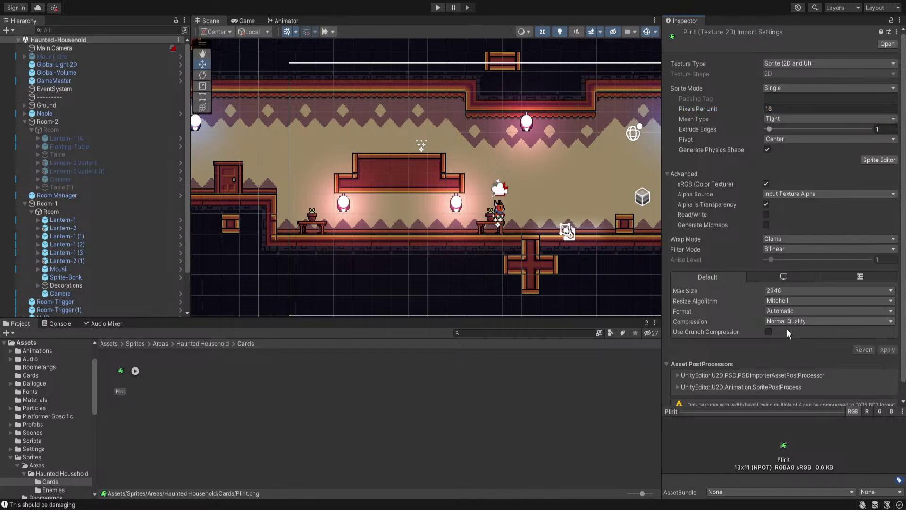
{"action": "left_click", "coordinate": [788, 322]}
{"action": "left_click", "coordinate": [787, 331]}
{"action": "left_click", "coordinate": [774, 249]}
{"action": "left_click", "coordinate": [774, 259]}
{"action": "left_click", "coordinate": [887, 339]}
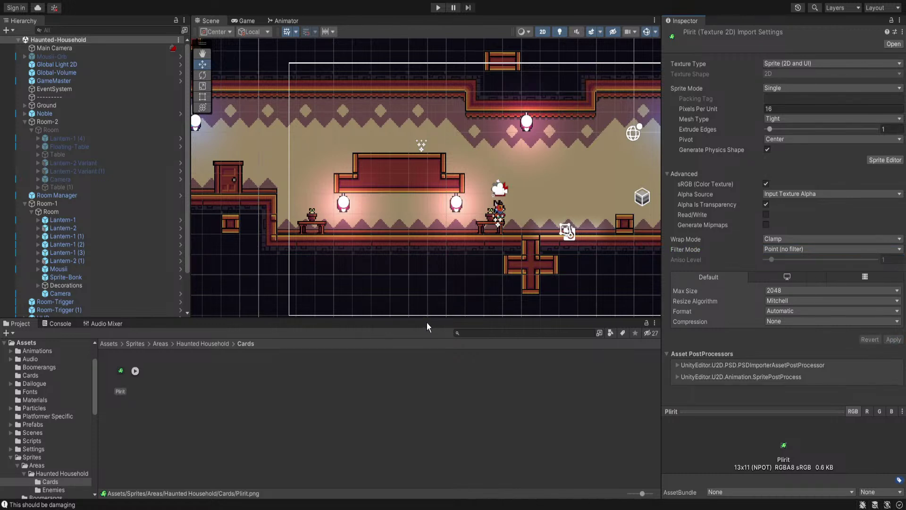
Examine the Mousii enemy and its surroundings between the bookshelf, the door and the potted-plant table from several distances
{"action": "middle_click_drag", "start_coordinate": [465, 264], "coordinate": [487, 267]}
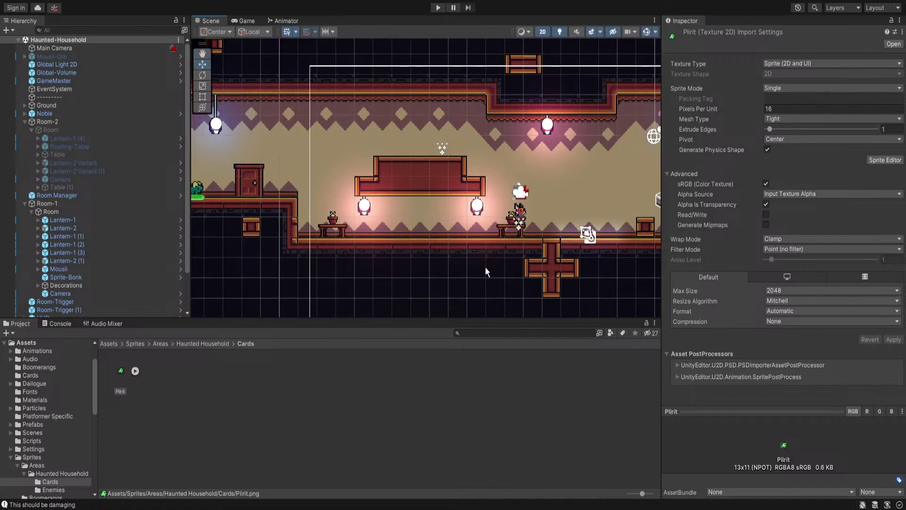
{"action": "middle_click_drag", "start_coordinate": [354, 272], "coordinate": [571, 298]}
{"action": "scroll", "coordinate": [398, 214], "scroll_direction": "up", "scroll_amount": 10}
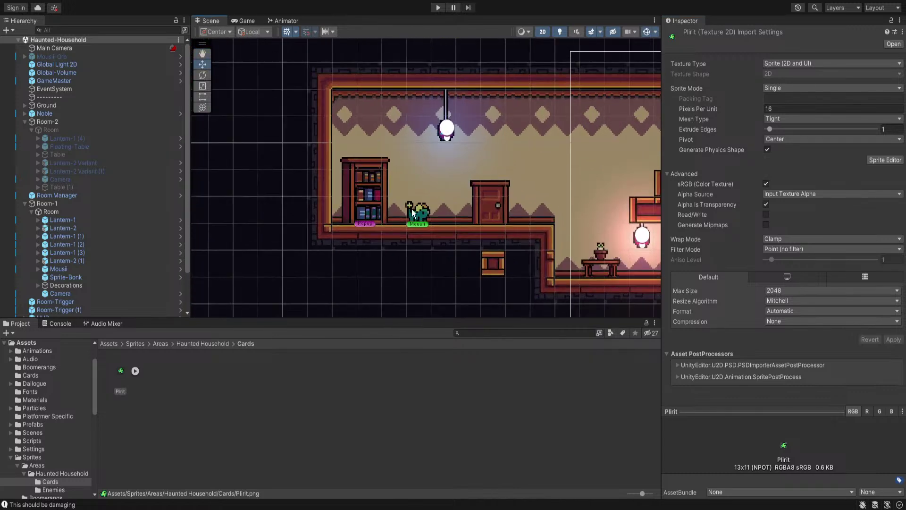
{"action": "scroll", "coordinate": [405, 217], "scroll_direction": "up", "scroll_amount": 6}
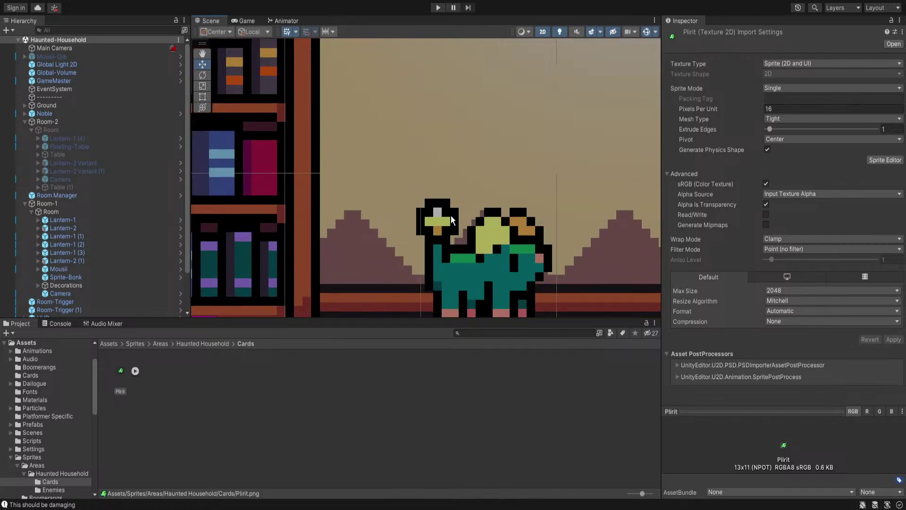
{"action": "scroll", "coordinate": [460, 213], "scroll_direction": "down", "scroll_amount": 10}
{"action": "scroll", "coordinate": [451, 221], "scroll_direction": "up", "scroll_amount": 6}
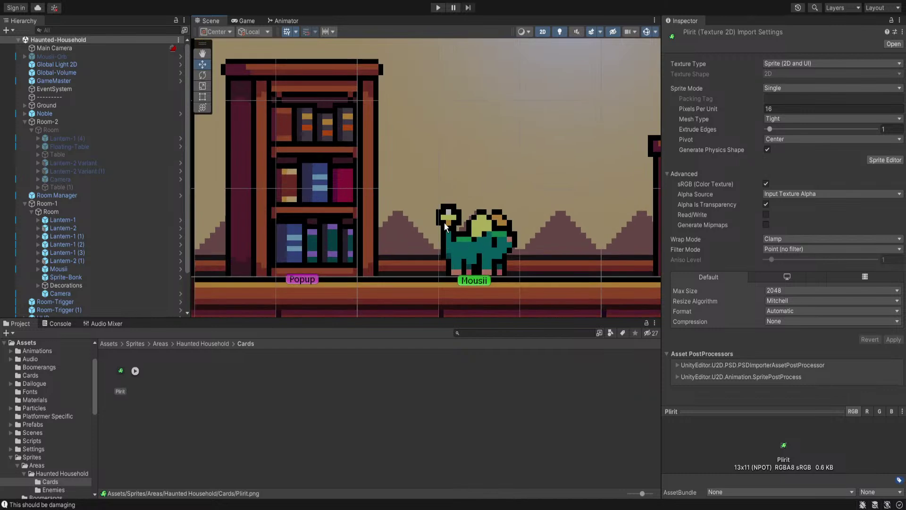
{"action": "middle_click_drag", "start_coordinate": [513, 221], "coordinate": [373, 231]}
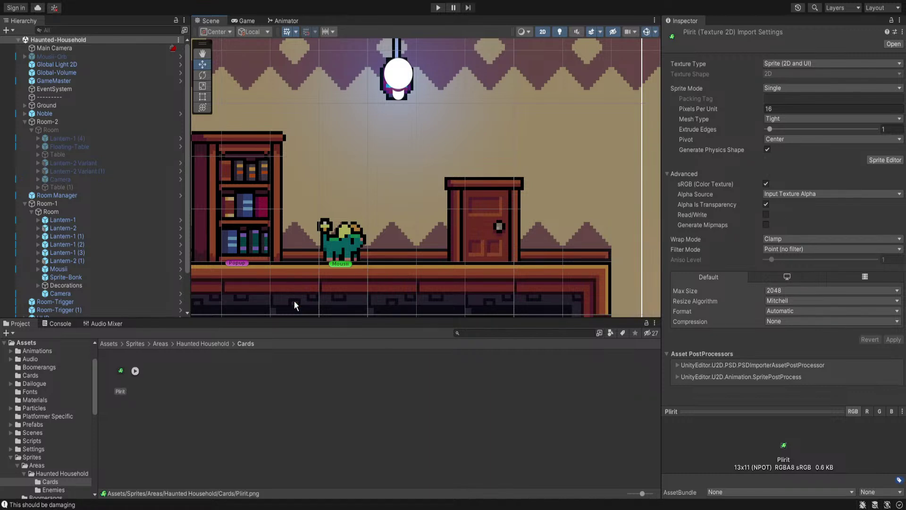
{"action": "scroll", "coordinate": [367, 228], "scroll_direction": "down", "scroll_amount": 3}
{"action": "middle_click_drag", "start_coordinate": [369, 229], "coordinate": [504, 243]}
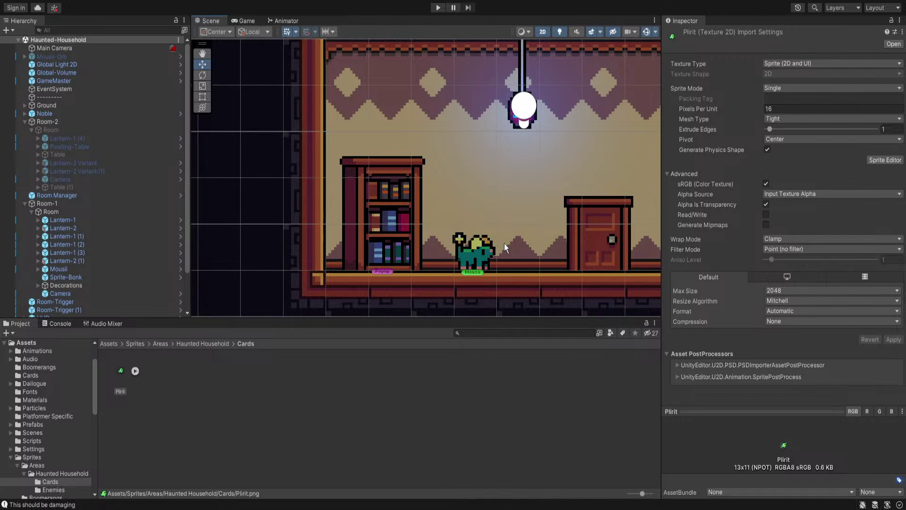
{"action": "middle_click_drag", "start_coordinate": [505, 236], "coordinate": [411, 226]}
{"action": "scroll", "coordinate": [412, 226], "scroll_direction": "down", "scroll_amount": 10}
{"action": "middle_click_drag", "start_coordinate": [555, 240], "coordinate": [410, 224]}
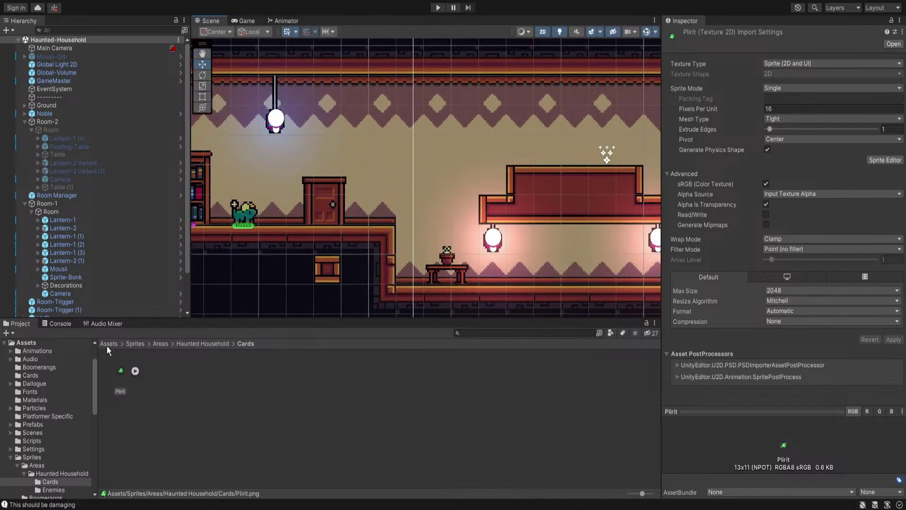
Place a copy of the Mousii-Orb prefab from Prefabs/Cards in the scene, in the open area above and beside the door
{"action": "left_click", "coordinate": [108, 344]}
{"action": "middle_click_drag", "start_coordinate": [499, 231], "coordinate": [546, 249]}
{"action": "scroll", "coordinate": [494, 257], "scroll_direction": "down", "scroll_amount": 1}
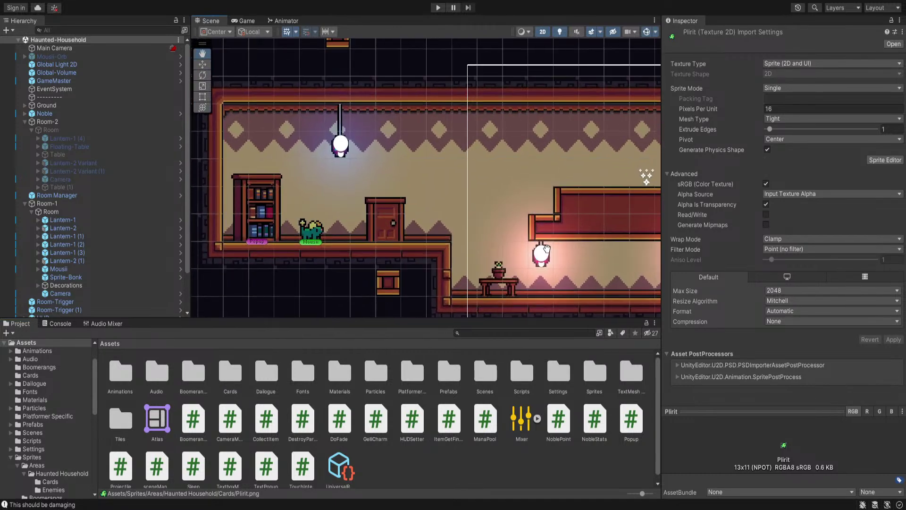
{"action": "scroll", "coordinate": [546, 249], "scroll_direction": "up", "scroll_amount": 3}
{"action": "double_click", "coordinate": [454, 374]}
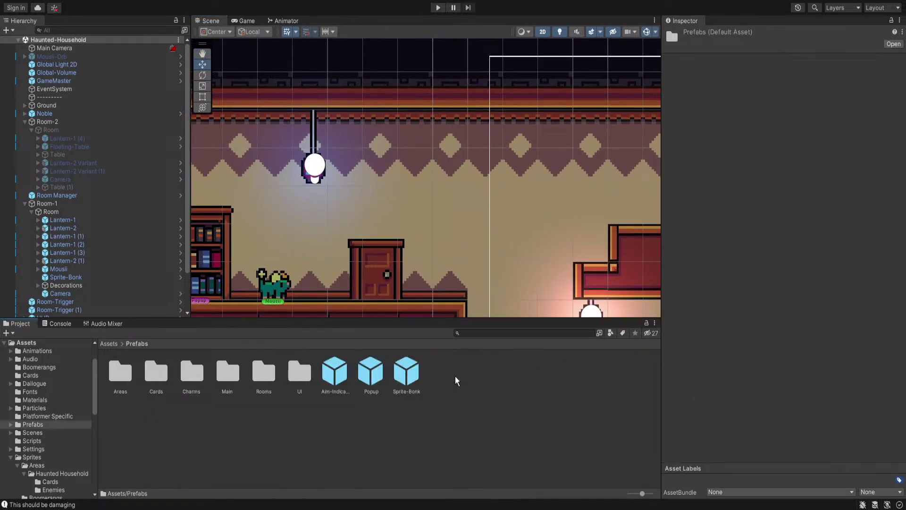
{"action": "double_click", "coordinate": [152, 375]}
{"action": "left_click", "coordinate": [122, 381]}
{"action": "left_click_drag", "start_coordinate": [121, 381], "coordinate": [451, 212]}
{"action": "scroll", "coordinate": [463, 231], "scroll_direction": "up", "scroll_amount": 5}
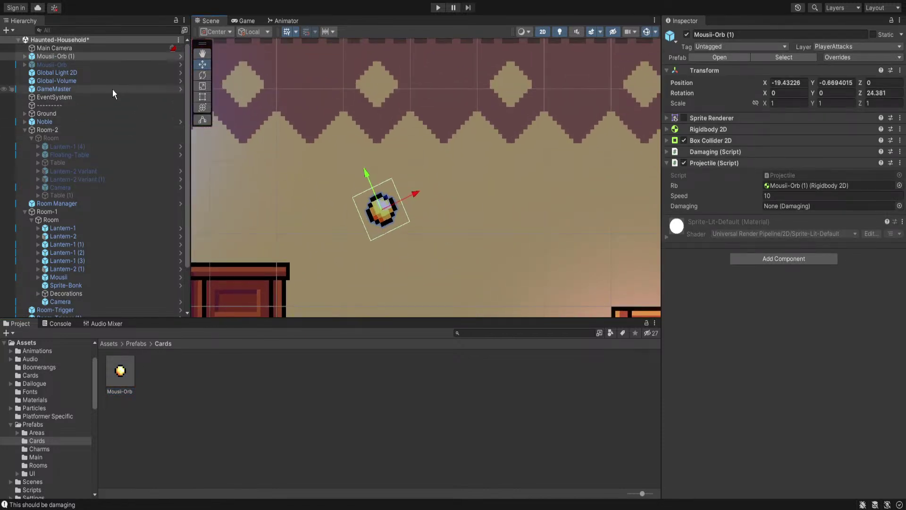
Rename the placed Mousii-Orb copy as Plirit and save it as a new prefab in the Prefabs/Cards folder
{"action": "left_click", "coordinate": [81, 56]}
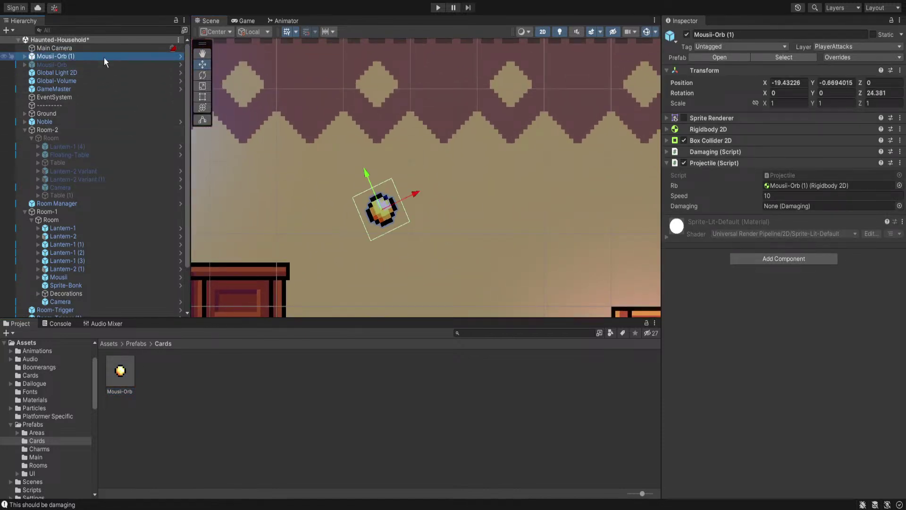
{"action": "key", "text": "F2"}
{"action": "type", "text": "PLirit"}
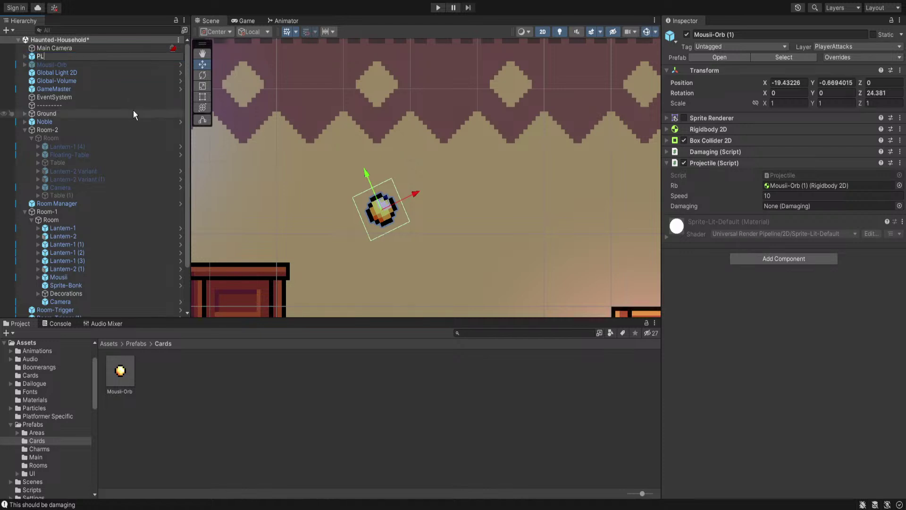
{"action": "key", "text": "BackSpace"}
{"action": "key", "text": "BackSpace"}
{"action": "key", "text": "BackSpace"}
{"action": "key", "text": "BackSpace"}
{"action": "key", "text": "BackSpace"}
{"action": "type", "text": "lirit"}
{"action": "key", "text": "Return"}
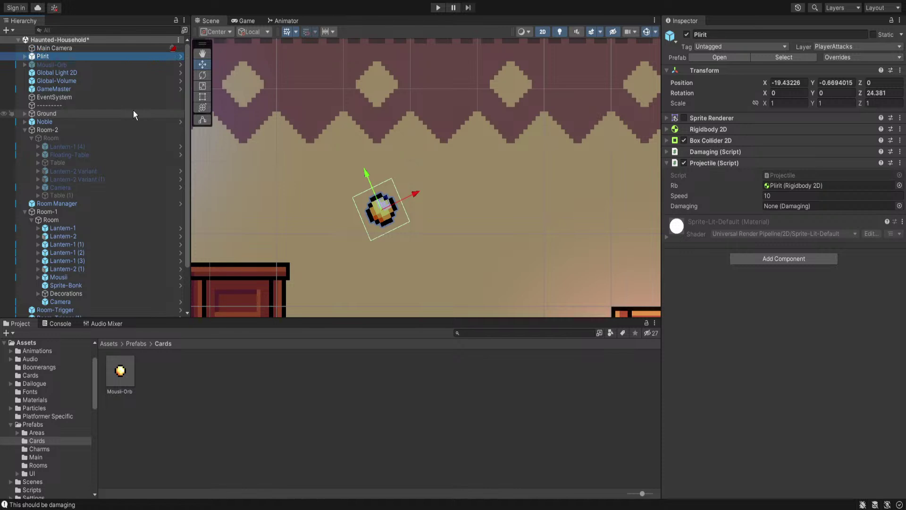
{"action": "left_click_drag", "start_coordinate": [47, 57], "coordinate": [232, 420]}
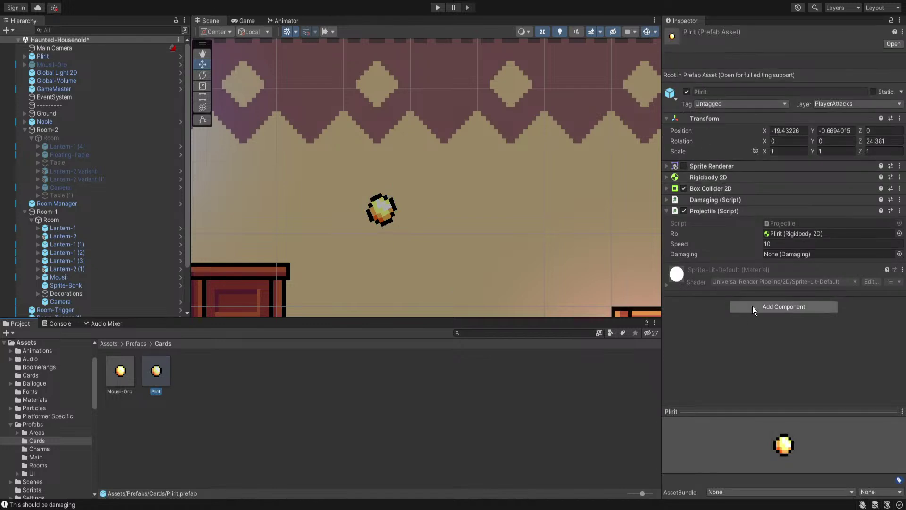
Open the Plirit prefab for editing and focus on its orb
{"action": "scroll", "coordinate": [304, 236], "scroll_direction": "down", "scroll_amount": 2}
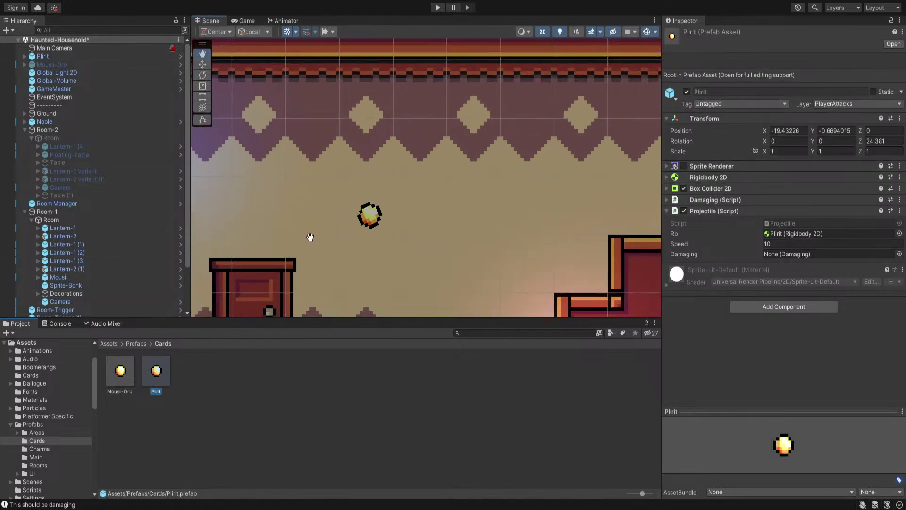
{"action": "left_click", "coordinate": [52, 57]}
{"action": "left_click", "coordinate": [181, 56]}
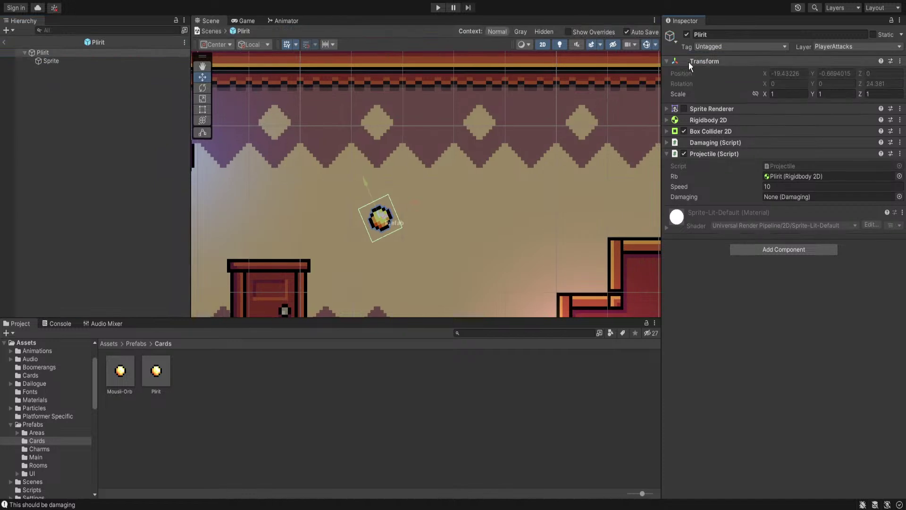
{"action": "middle_click_drag", "start_coordinate": [220, 271], "coordinate": [203, 278]}
{"action": "scroll", "coordinate": [208, 277], "scroll_direction": "up", "scroll_amount": 2}
{"action": "scroll", "coordinate": [503, 210], "scroll_direction": "up", "scroll_amount": 2}
{"action": "middle_click_drag", "start_coordinate": [461, 206], "coordinate": [494, 209]}
Review the Damaging and Projectile script settings on the Plirit prefab's root object
{"action": "left_click", "coordinate": [708, 154]}
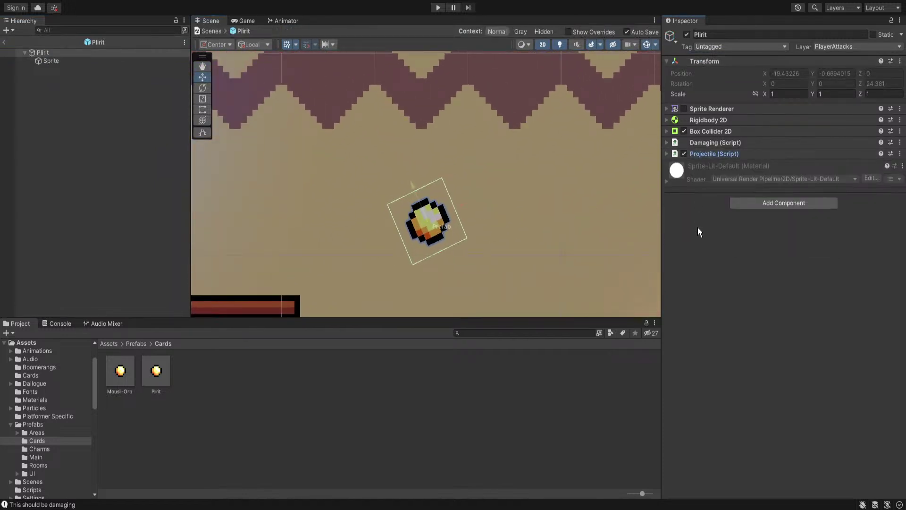
{"action": "left_click", "coordinate": [713, 142]}
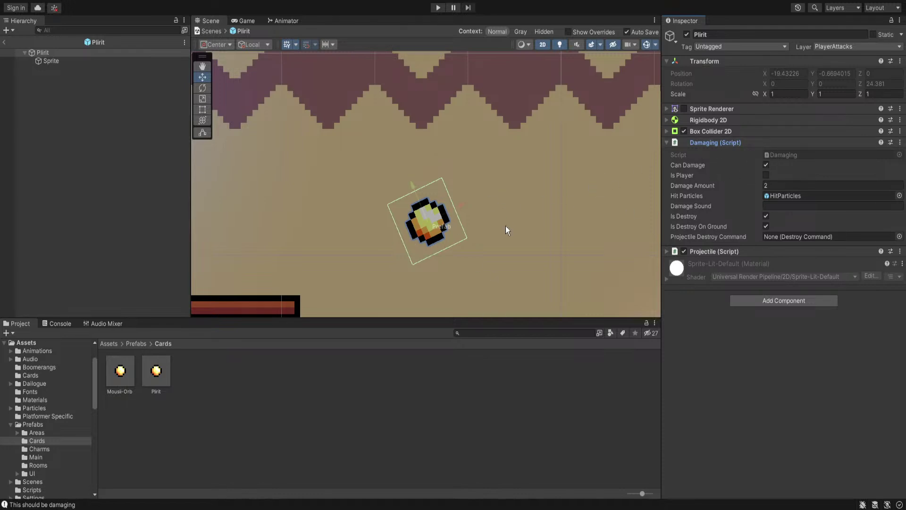
{"action": "left_click", "coordinate": [706, 142]}
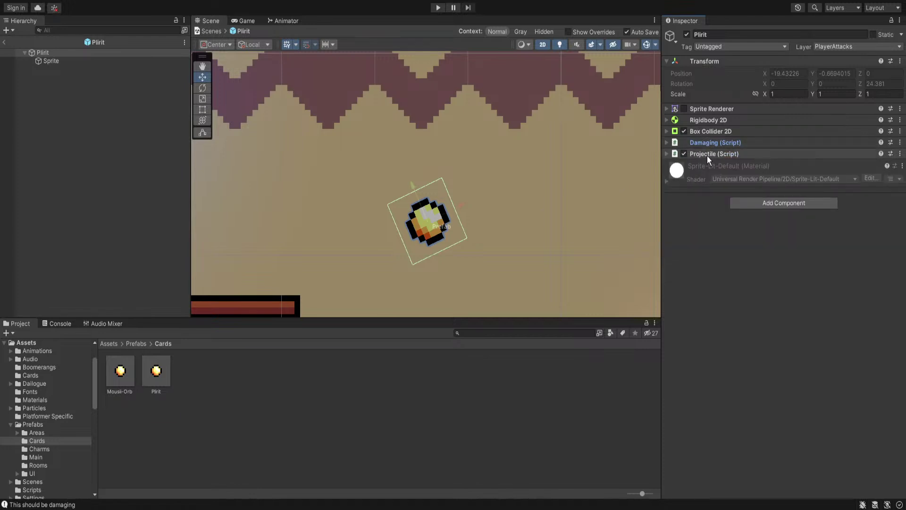
{"action": "left_click", "coordinate": [707, 155]}
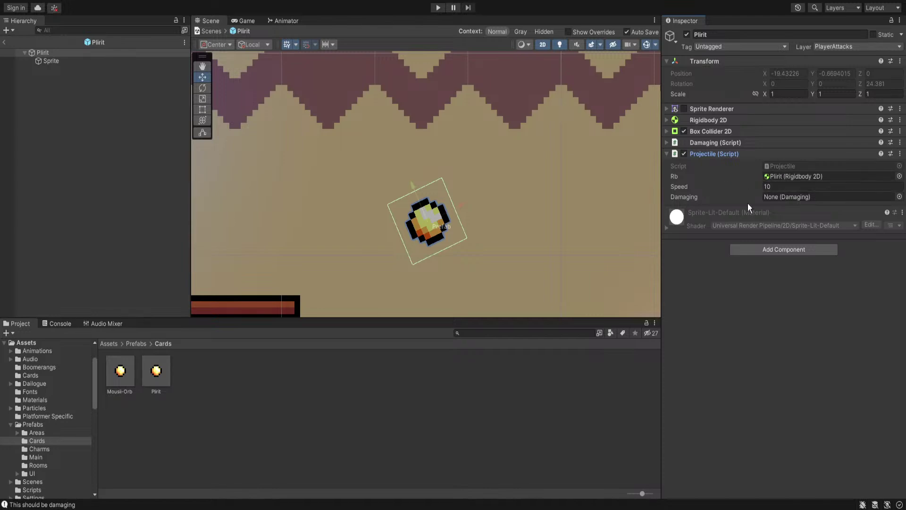
{"action": "scroll", "coordinate": [476, 200], "scroll_direction": "down", "scroll_amount": 8}
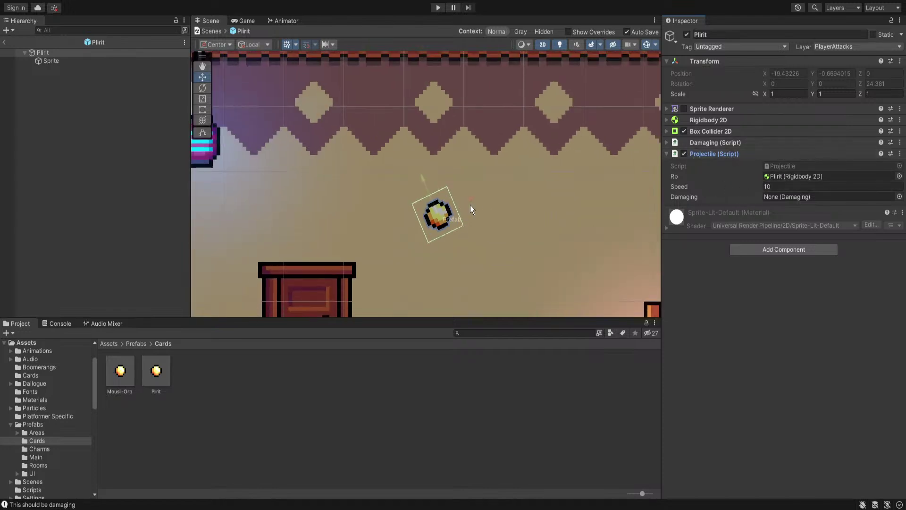
{"action": "scroll", "coordinate": [434, 205], "scroll_direction": "up", "scroll_amount": 3}
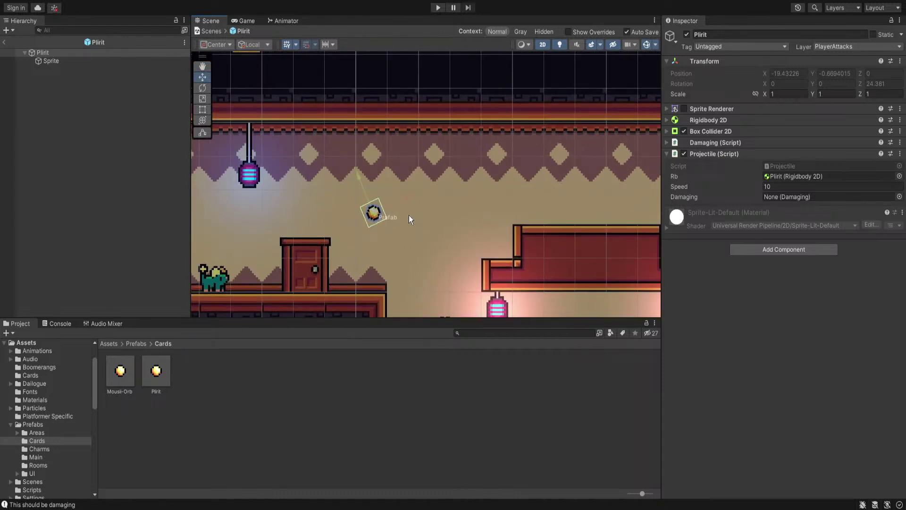
{"action": "middle_click_drag", "start_coordinate": [403, 217], "coordinate": [474, 202]}
{"action": "scroll", "coordinate": [441, 206], "scroll_direction": "up", "scroll_amount": 2}
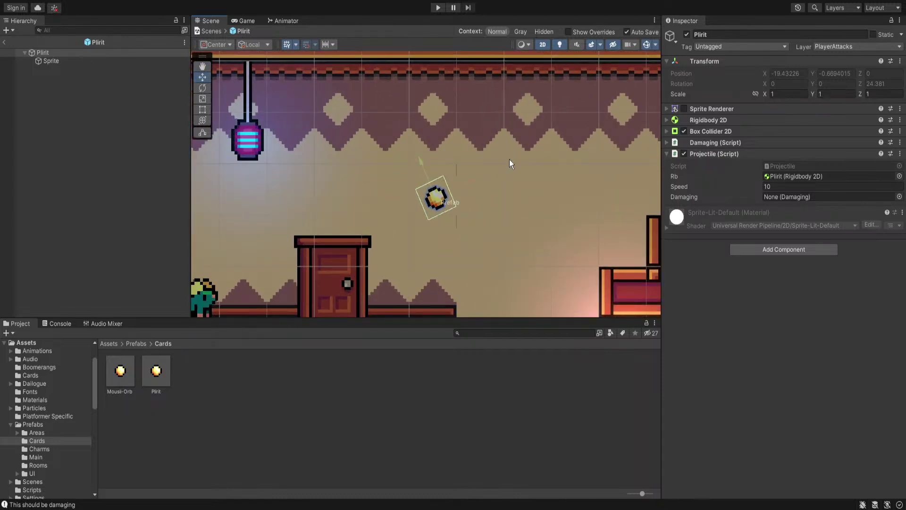
{"action": "scroll", "coordinate": [454, 193], "scroll_direction": "down", "scroll_amount": 3}
{"action": "scroll", "coordinate": [426, 208], "scroll_direction": "up", "scroll_amount": 3}
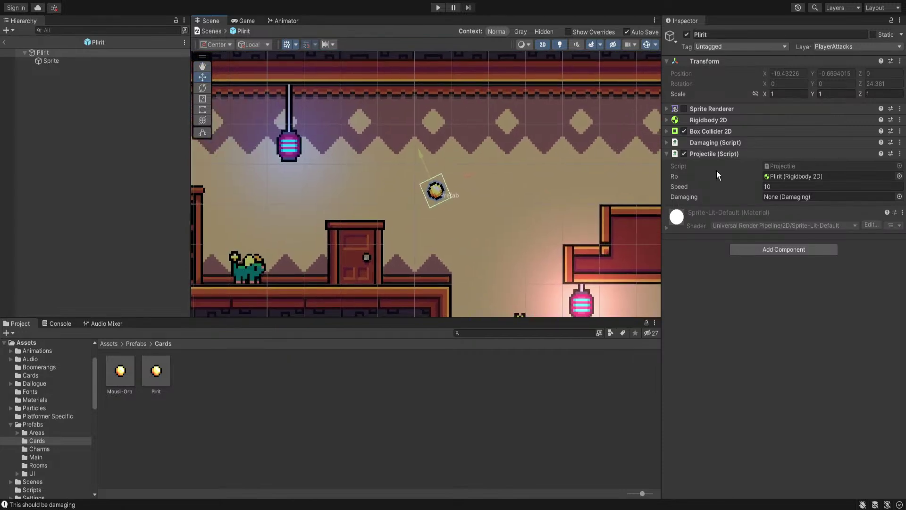
{"action": "left_click", "coordinate": [709, 153]}
{"action": "left_click", "coordinate": [708, 142]}
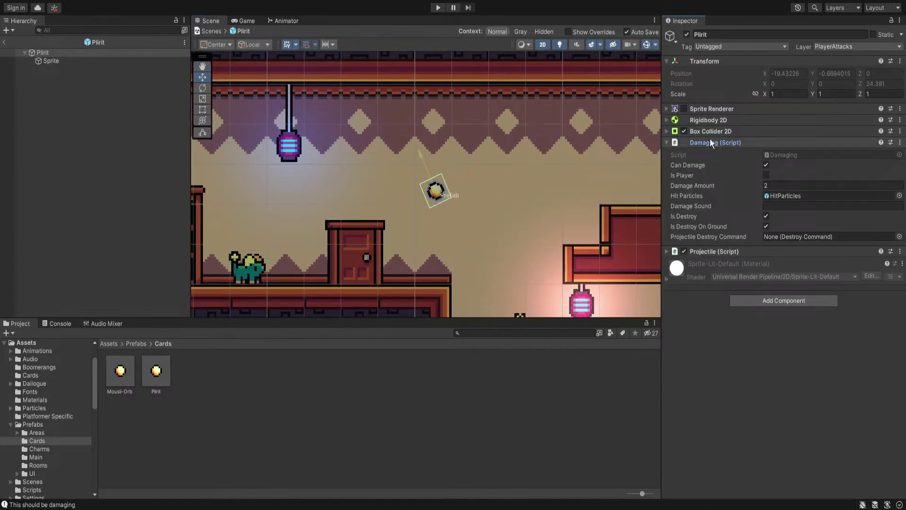
{"action": "left_click", "coordinate": [709, 143]}
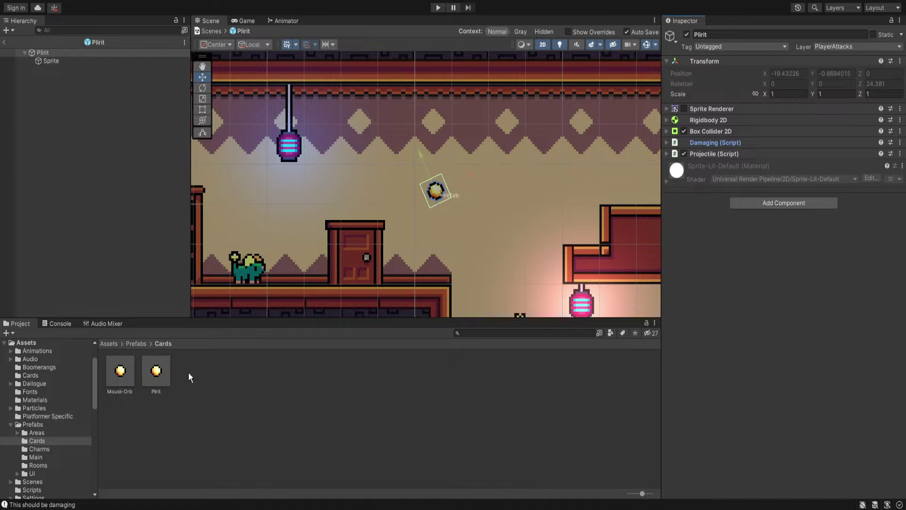
Remove the Rotate script from the Sprite child of the Plirit prefab
{"action": "left_click", "coordinate": [48, 58]}
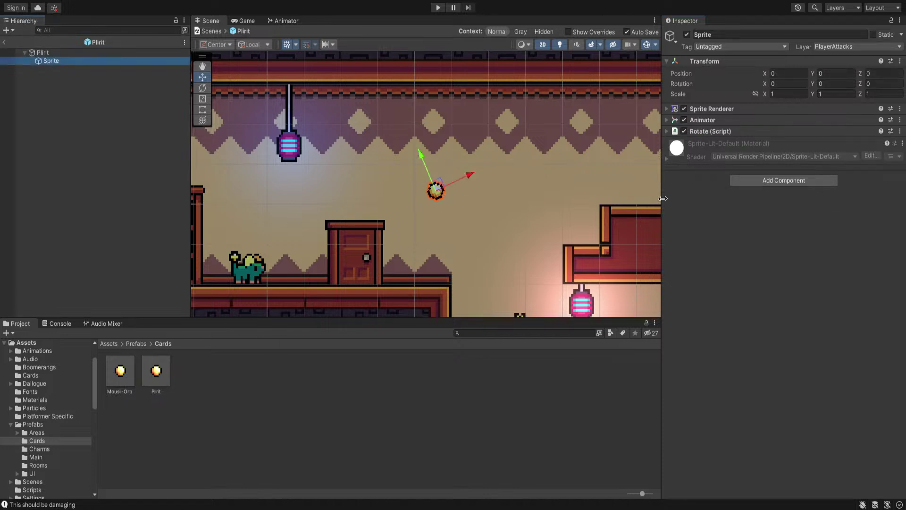
{"action": "left_click", "coordinate": [710, 132]}
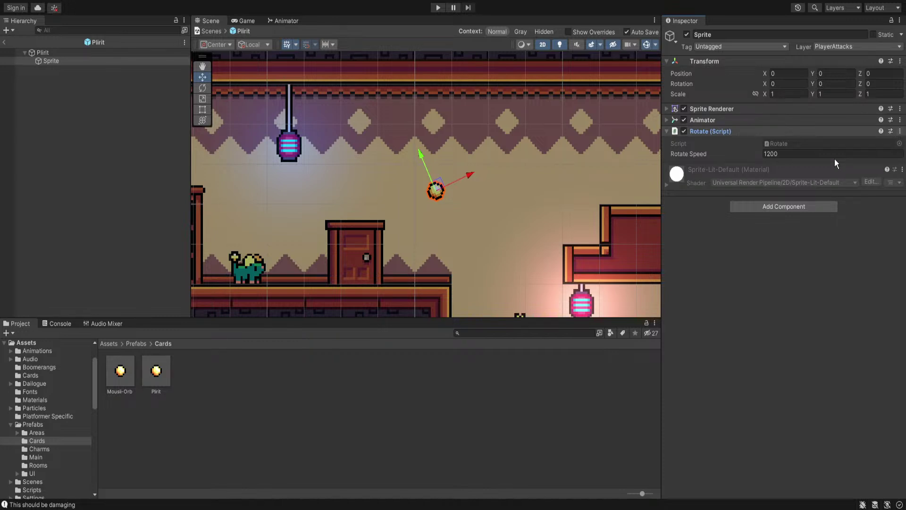
{"action": "left_click", "coordinate": [834, 159]}
Try removing the Animator component from the Plirit prefab's Sprite child and undo the removal
{"action": "left_click", "coordinate": [701, 120]}
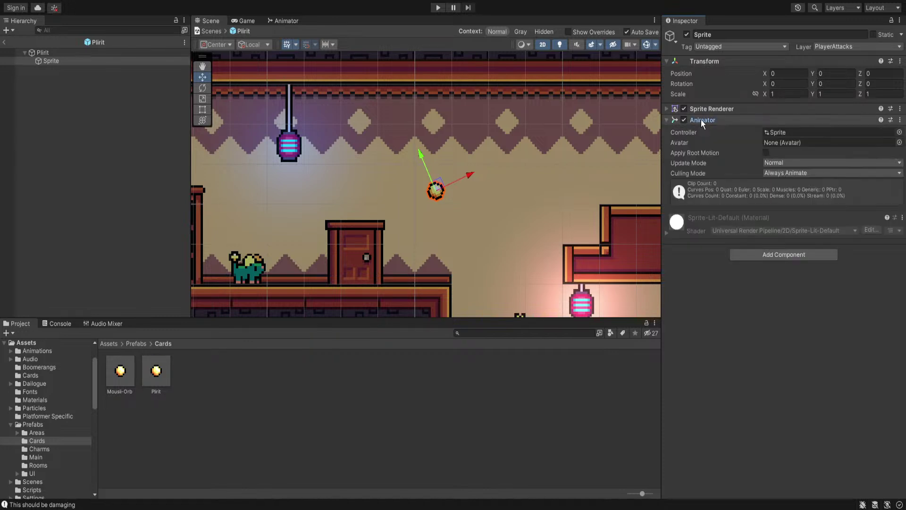
{"action": "scroll", "coordinate": [406, 198], "scroll_direction": "up", "scroll_amount": 5}
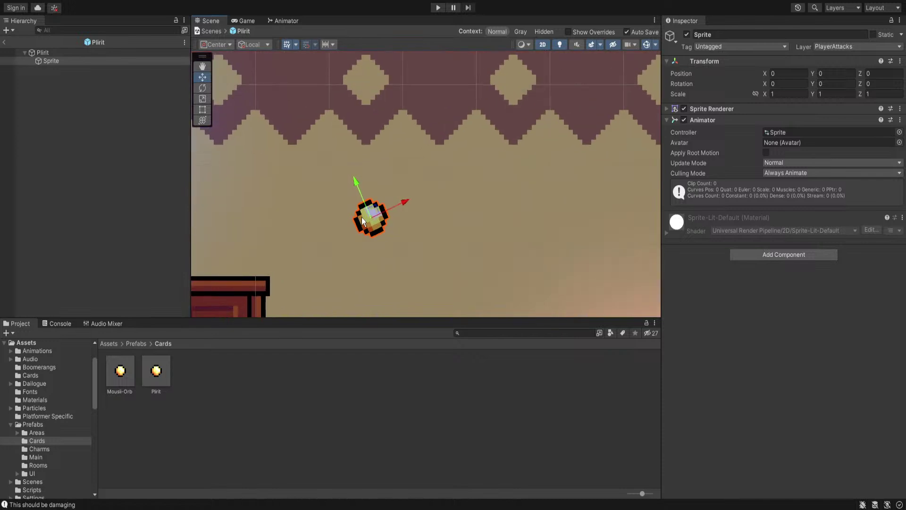
{"action": "left_click", "coordinate": [700, 120]}
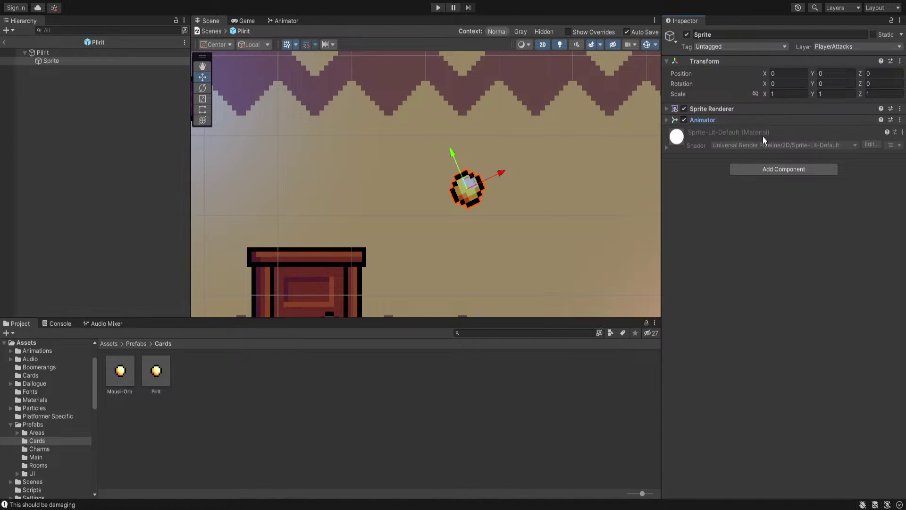
{"action": "left_click", "coordinate": [714, 108]}
{"action": "left_click", "coordinate": [710, 108]}
{"action": "left_click", "coordinate": [708, 120]}
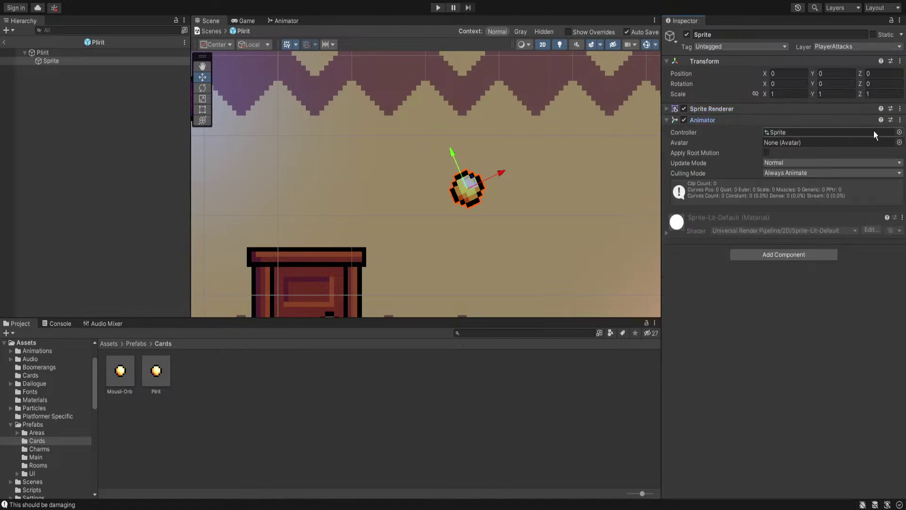
{"action": "left_click", "coordinate": [900, 119]}
{"action": "left_click", "coordinate": [816, 142]}
{"action": "left_click", "coordinate": [721, 108]}
{"action": "left_click", "coordinate": [717, 109]}
{"action": "key", "text": "ctrl+z"}
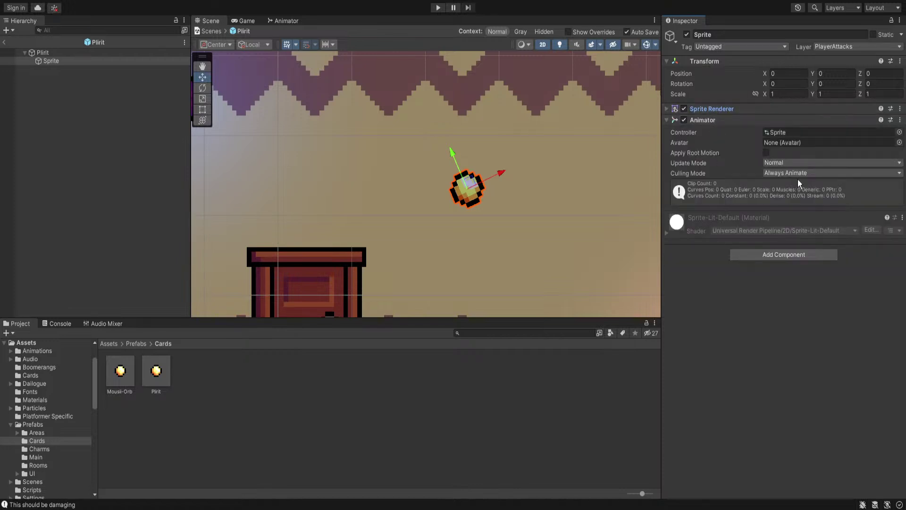
Remove the Animator component from the Plirit prefab's Sprite child
{"action": "left_click", "coordinate": [824, 149]}
{"action": "left_click", "coordinate": [711, 109]}
{"action": "left_click", "coordinate": [716, 107]}
{"action": "scroll", "coordinate": [503, 207], "scroll_direction": "down", "scroll_amount": 5}
{"action": "middle_click_drag", "start_coordinate": [503, 207], "coordinate": [376, 229]}
{"action": "scroll", "coordinate": [377, 229], "scroll_direction": "up", "scroll_amount": 3}
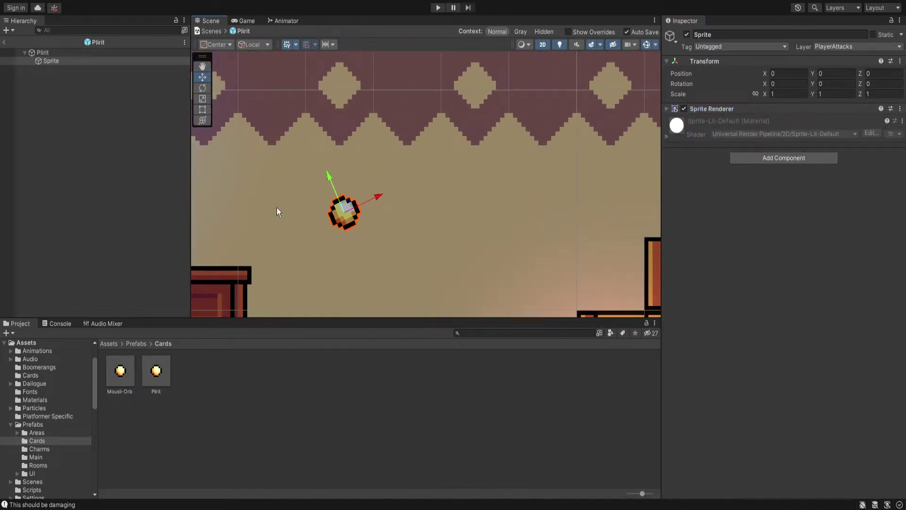
Replace the orb image in the Sprite child's Sprite Renderer with the Plirit sprite
{"action": "left_click", "coordinate": [725, 108]}
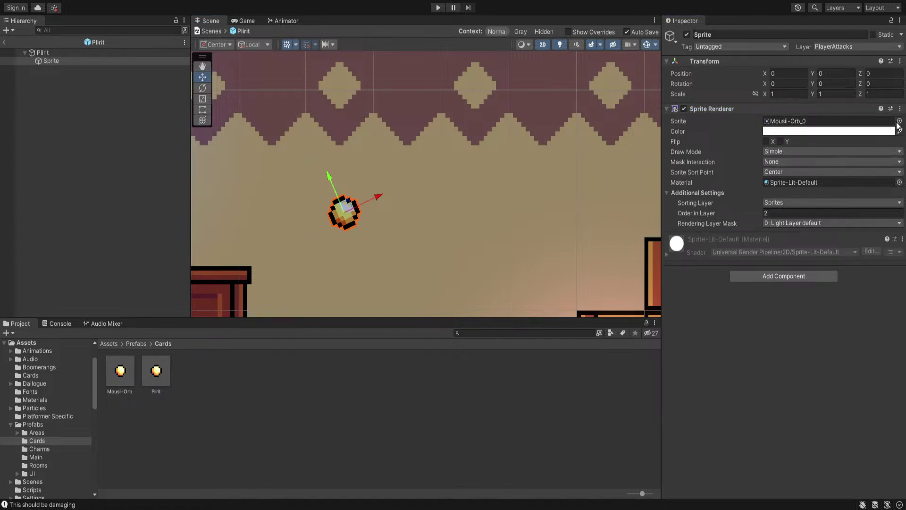
{"action": "left_click", "coordinate": [897, 122]}
{"action": "double_click", "coordinate": [865, 171]}
{"action": "scroll", "coordinate": [465, 228], "scroll_direction": "down", "scroll_amount": 5}
{"action": "middle_click_drag", "start_coordinate": [461, 228], "coordinate": [533, 218]}
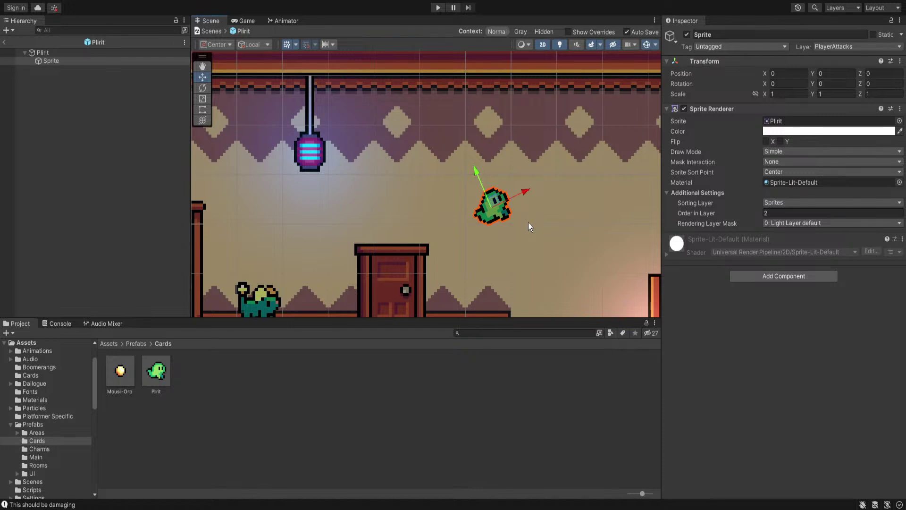
{"action": "scroll", "coordinate": [528, 222], "scroll_direction": "down", "scroll_amount": 8}
{"action": "middle_click_drag", "start_coordinate": [571, 239], "coordinate": [374, 235]}
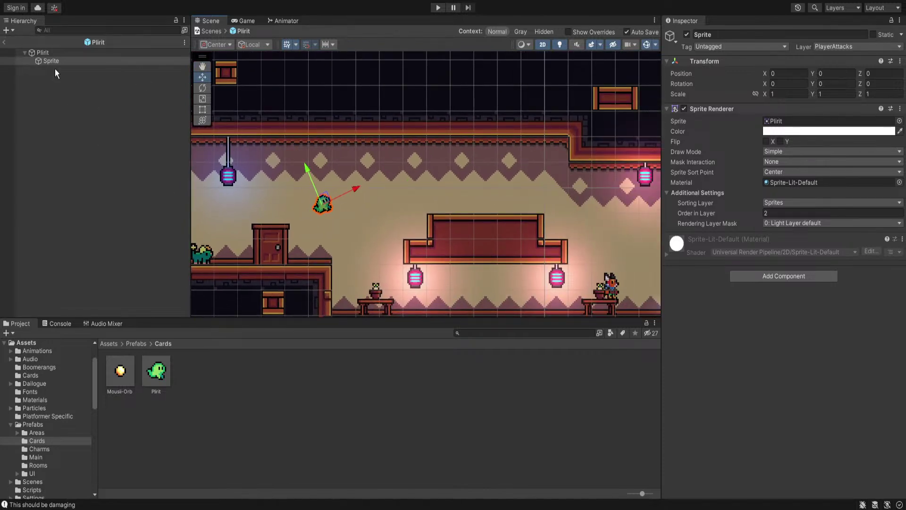
Set the Speed of the Projectile script on the Plirit prefab's root object to 7
{"action": "left_click", "coordinate": [44, 51]}
{"action": "left_click", "coordinate": [718, 271]}
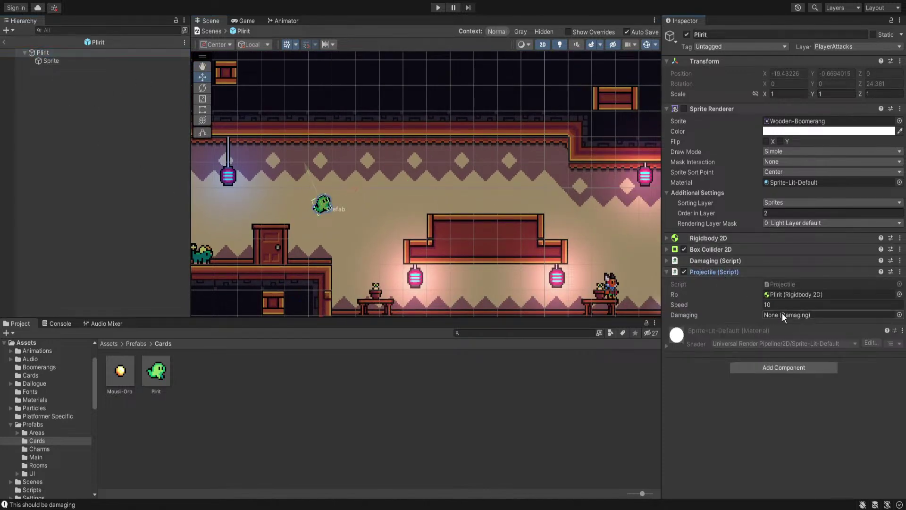
{"action": "left_click", "coordinate": [776, 302]}
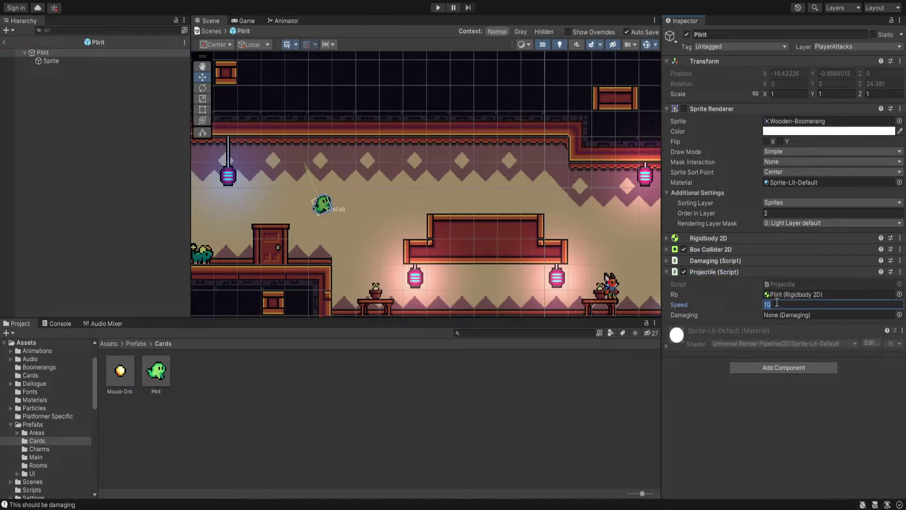
{"action": "type", "text": "7"}
{"action": "middle_click_drag", "start_coordinate": [499, 239], "coordinate": [572, 219]}
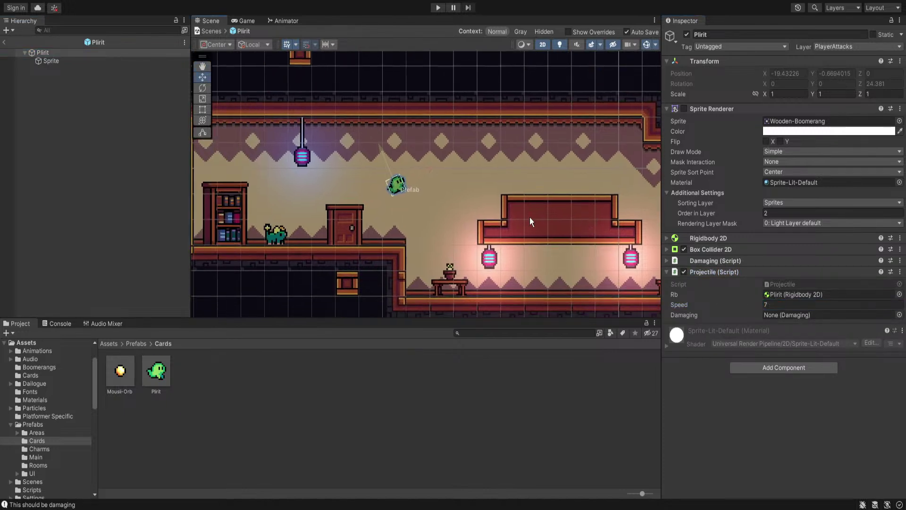
{"action": "scroll", "coordinate": [439, 193], "scroll_direction": "up", "scroll_amount": 9}
{"action": "middle_click_drag", "start_coordinate": [445, 187], "coordinate": [500, 209]}
{"action": "scroll", "coordinate": [456, 209], "scroll_direction": "up", "scroll_amount": 1}
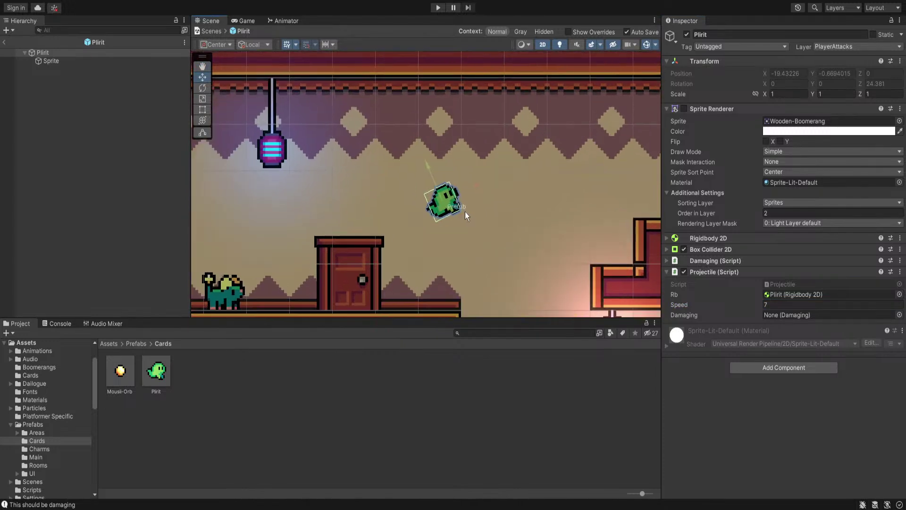
Delete the placed Plirit copy from the Haunted-Household scene and open the Assets/Cards folder
{"action": "left_click", "coordinate": [4, 42]}
{"action": "key", "text": "Delete"}
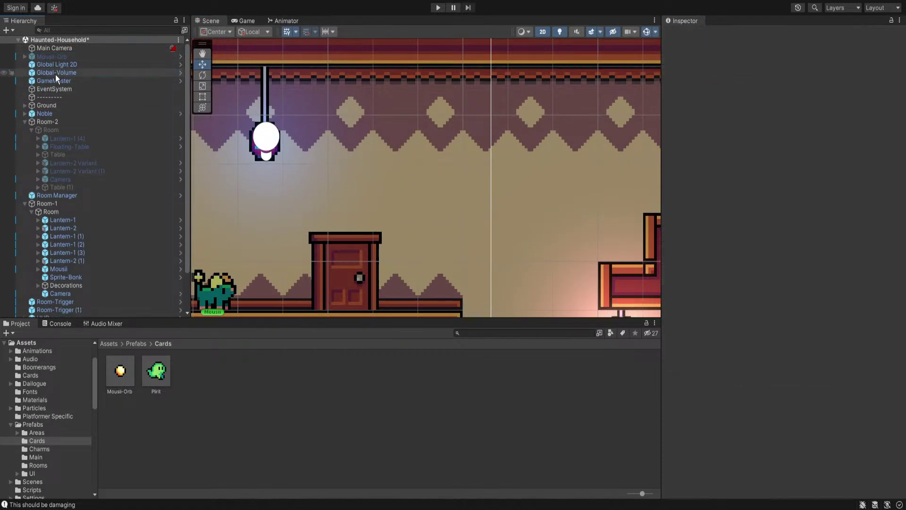
{"action": "left_click", "coordinate": [108, 343]}
{"action": "double_click", "coordinate": [241, 375]}
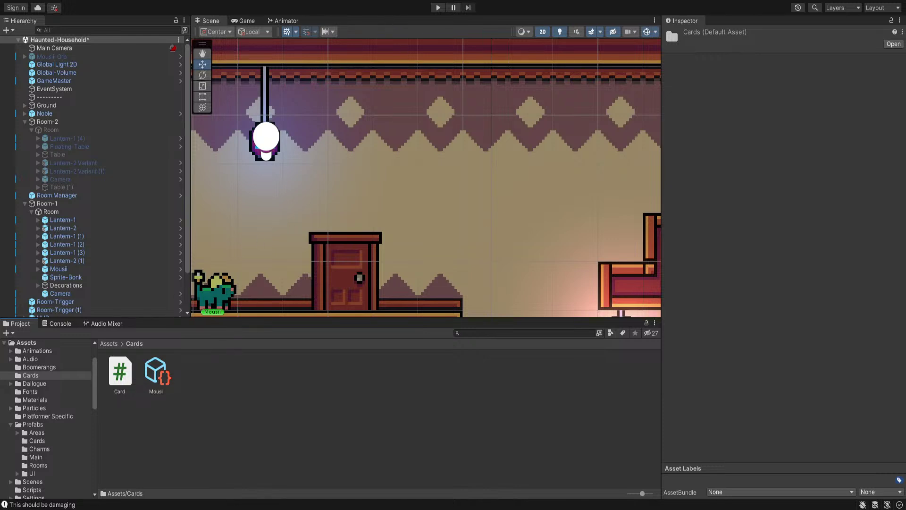
Create a new Card asset named Plirit in the Assets/Cards folder
{"action": "key", "text": "q"}
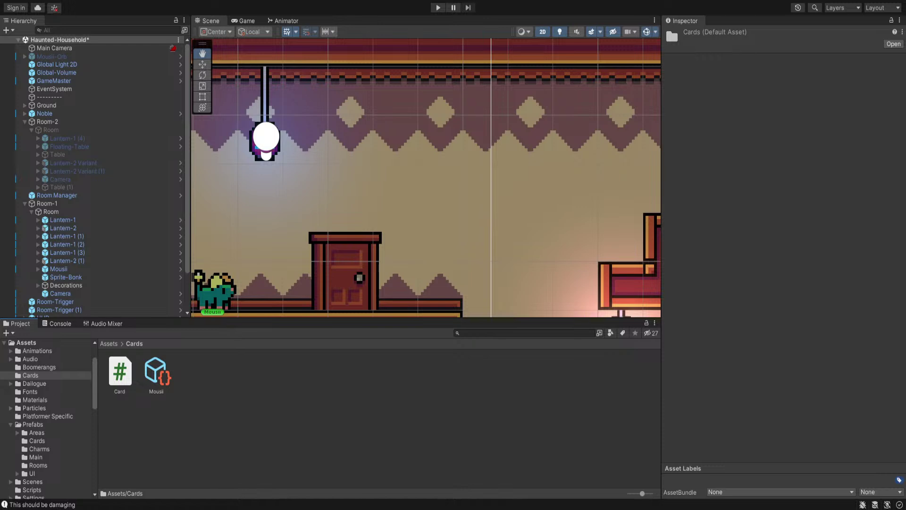
{"action": "scroll", "coordinate": [386, 144], "scroll_direction": "down", "scroll_amount": 10}
{"action": "middle_click_drag", "start_coordinate": [481, 193], "coordinate": [392, 204]}
{"action": "left_click", "coordinate": [194, 371]}
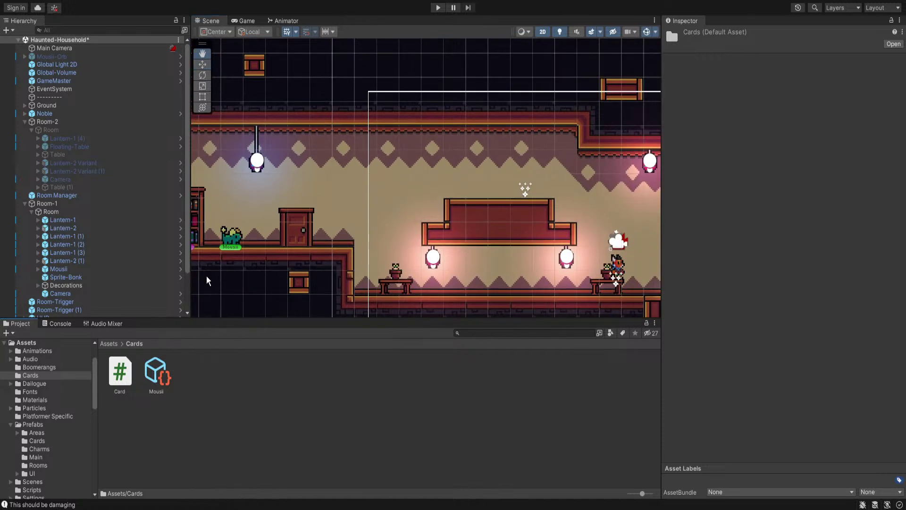
{"action": "left_click", "coordinate": [386, 15]}
{"action": "type", "text": "Plirit"}
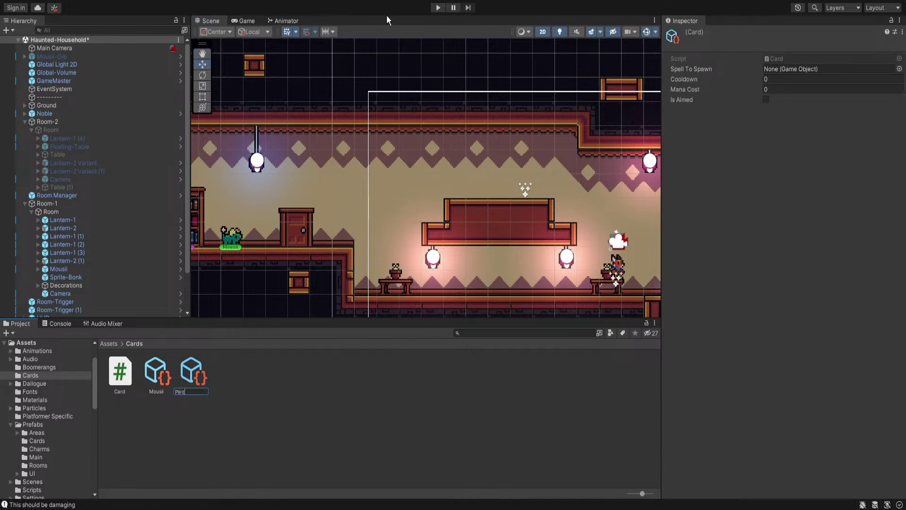
{"action": "key", "text": "Return"}
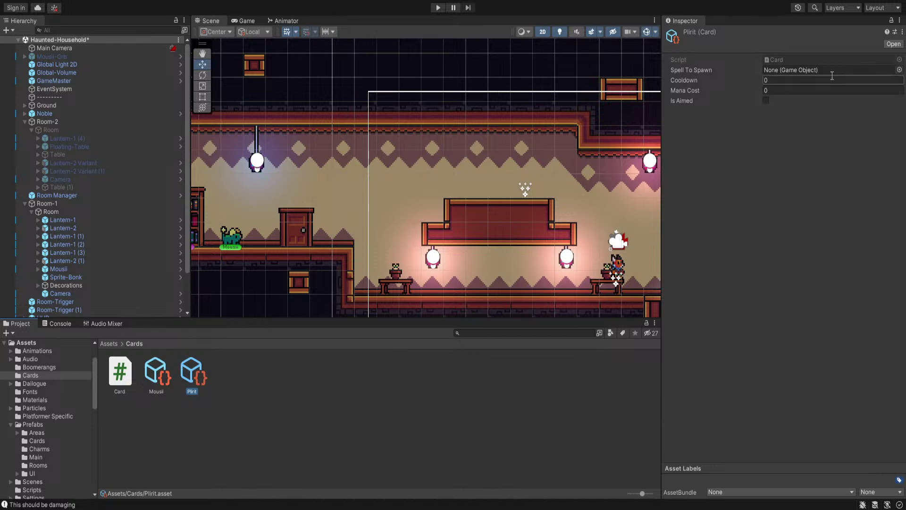
Assign the Plirit prefab as the Plirit card's Spell To Spawn and set its Cooldown to 1
{"action": "left_click", "coordinate": [899, 70]}
{"action": "left_click", "coordinate": [781, 82]}
{"action": "type", "text": "2"}
{"action": "left_click", "coordinate": [776, 89]}
{"action": "left_click", "coordinate": [776, 81]}
{"action": "key", "text": "BackSpace"}
{"action": "type", "text": "1"}
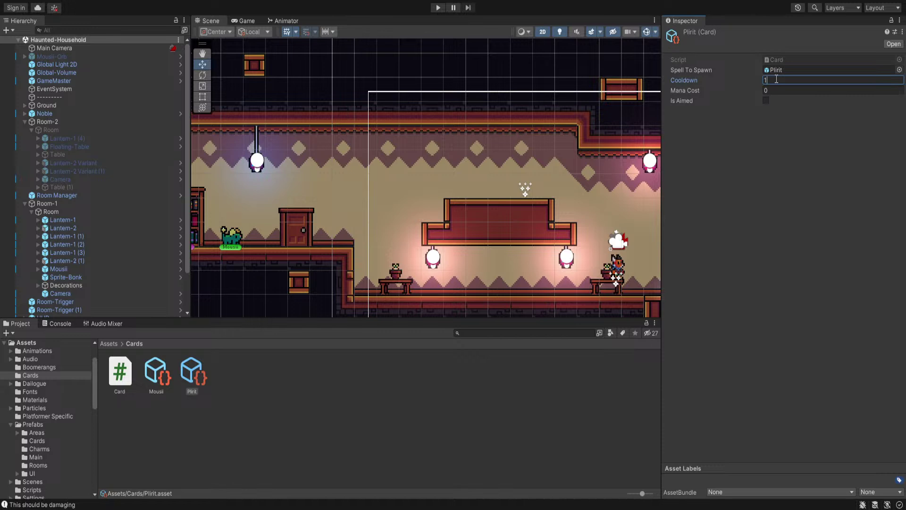
Set the Plirit card's Mana Cost to 1 and enable Is Aimed
{"action": "left_click", "coordinate": [776, 91]}
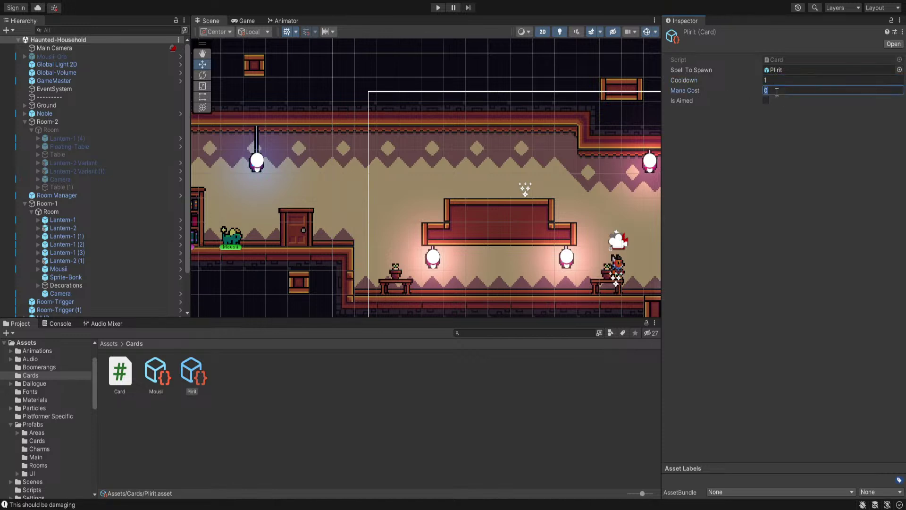
{"action": "type", "text": "1"}
{"action": "left_click", "coordinate": [766, 100]}
{"action": "scroll", "coordinate": [404, 188], "scroll_direction": "up", "scroll_amount": 5}
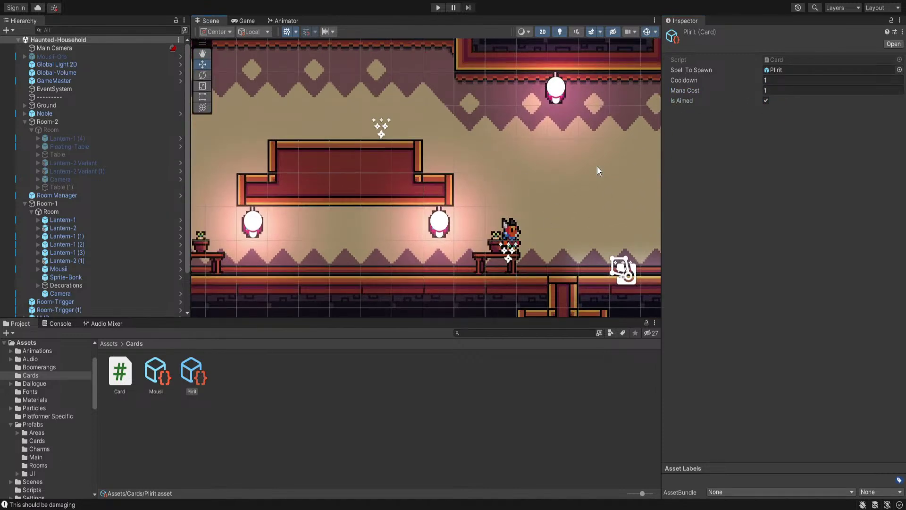
{"action": "scroll", "coordinate": [511, 186], "scroll_direction": "down", "scroll_amount": 3}
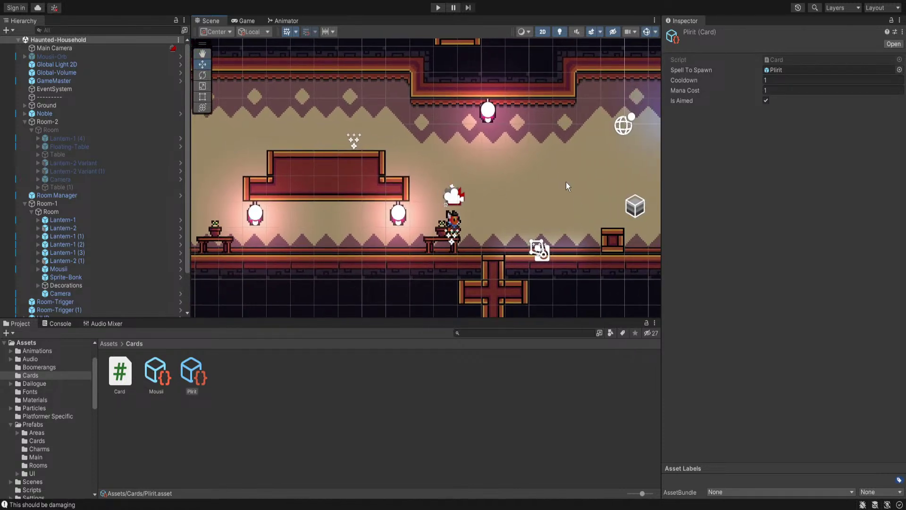
{"action": "scroll", "coordinate": [569, 179], "scroll_direction": "down", "scroll_amount": 3}
{"action": "middle_click_drag", "start_coordinate": [392, 172], "coordinate": [553, 164]}
{"action": "left_click", "coordinate": [335, 411]}
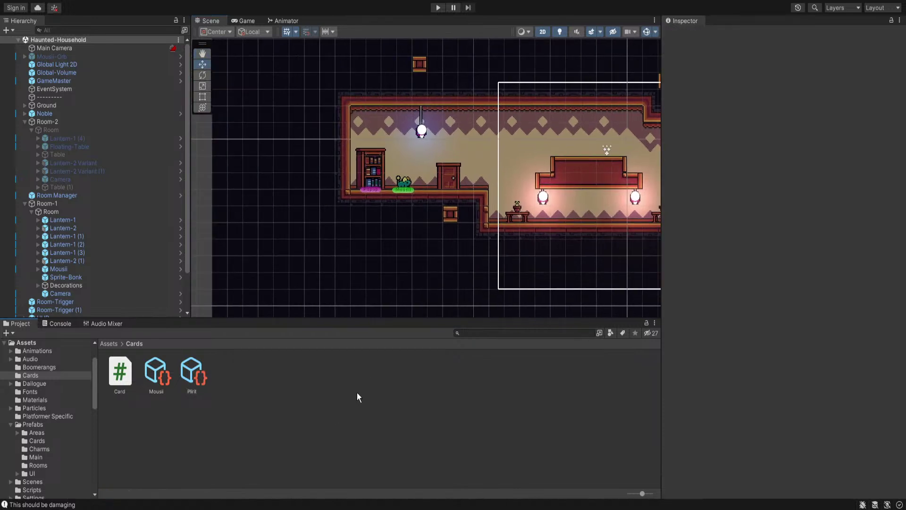
{"action": "middle_click_drag", "start_coordinate": [526, 127], "coordinate": [333, 126]}
{"action": "scroll", "coordinate": [518, 186], "scroll_direction": "up", "scroll_amount": 2}
Assign the Plirit card as the Primary Card in the Player Controller script of the Noble object
{"action": "left_click", "coordinate": [26, 343]}
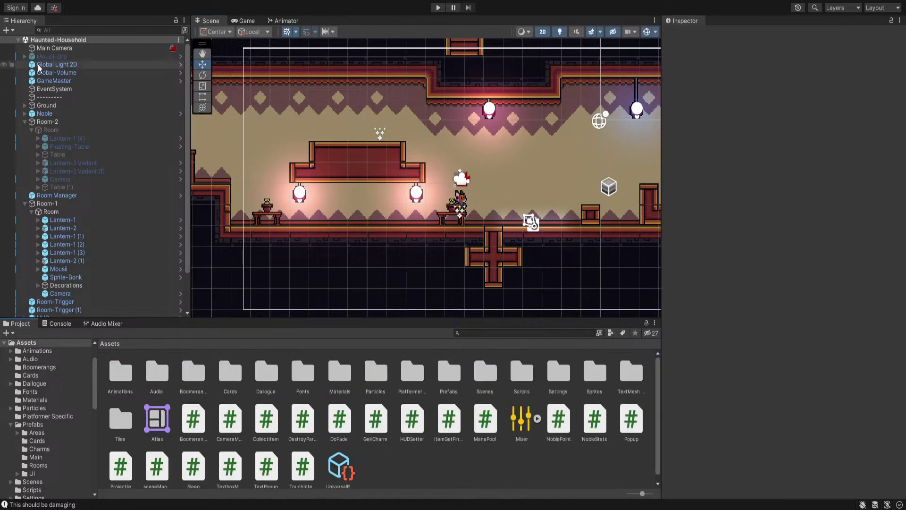
{"action": "left_click", "coordinate": [45, 114]}
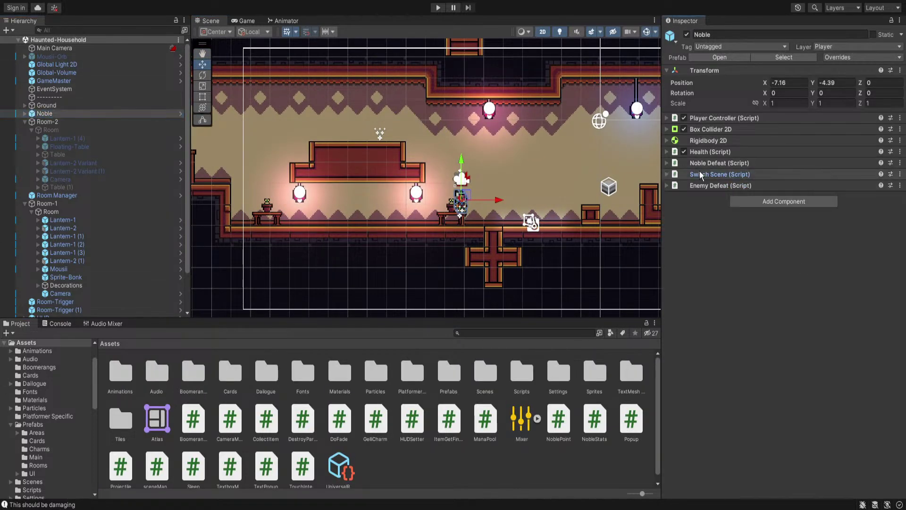
{"action": "left_click", "coordinate": [712, 118]}
{"action": "scroll", "coordinate": [732, 231], "scroll_direction": "down", "scroll_amount": 3}
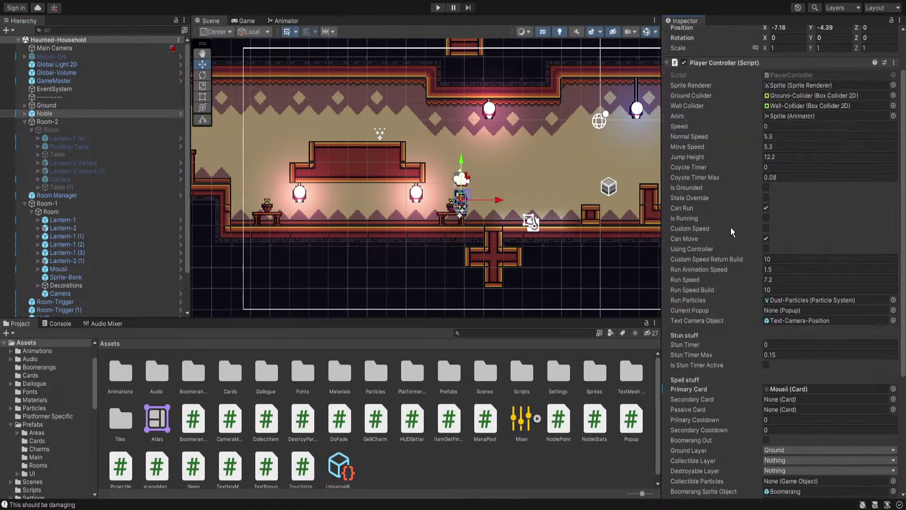
{"action": "scroll", "coordinate": [731, 231], "scroll_direction": "down", "scroll_amount": 5}
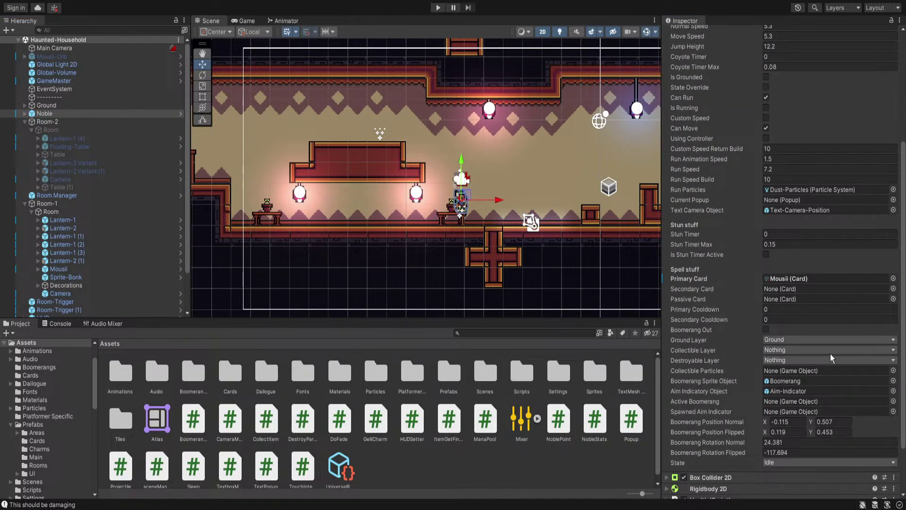
{"action": "double_click", "coordinate": [833, 373]}
{"action": "middle_click_drag", "start_coordinate": [569, 220], "coordinate": [525, 243]}
{"action": "scroll", "coordinate": [524, 244], "scroll_direction": "down", "scroll_amount": 1}
{"action": "scroll", "coordinate": [713, 122], "scroll_direction": "up", "scroll_amount": 8}
{"action": "left_click", "coordinate": [700, 118]}
Playtest the scene by running Noble to the raised ledge by the door, casting Plirit at the Mousii enemy, and stop the game
{"action": "left_click", "coordinate": [439, 8]}
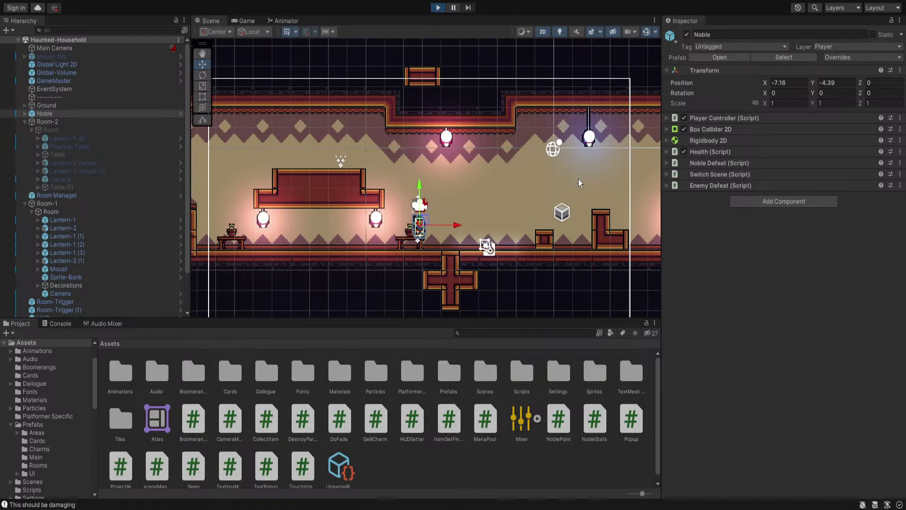
{"action": "key", "text": "a"}
{"action": "key", "text": "d"}
{"action": "key", "text": "a"}
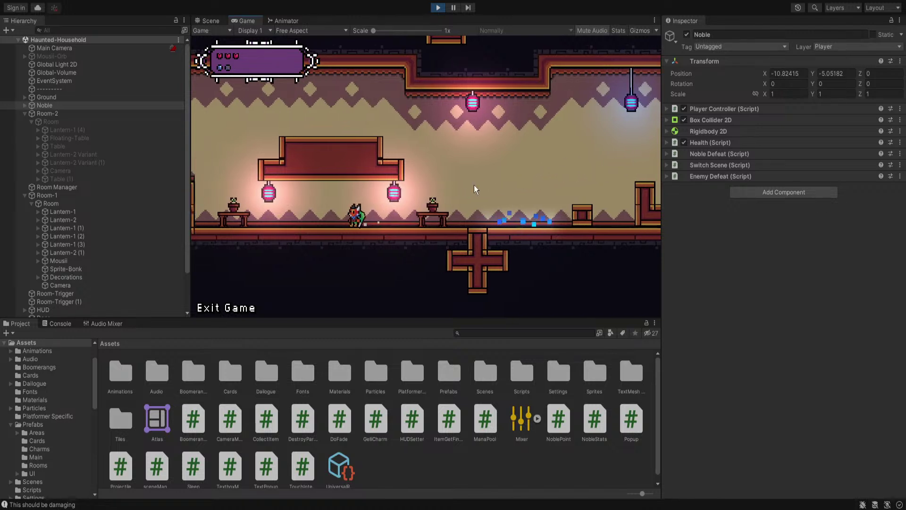
{"action": "key", "text": "space"}
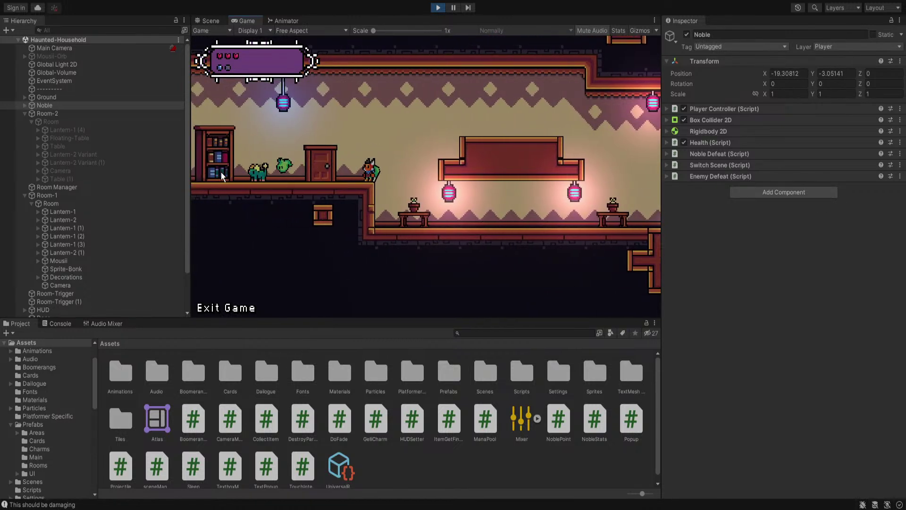
{"action": "key", "text": "d"}
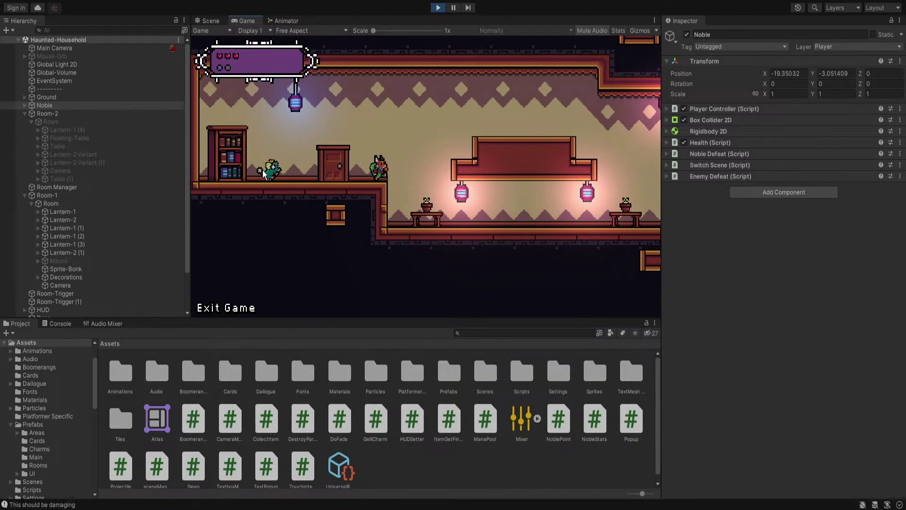
{"action": "left_click", "coordinate": [438, 7]}
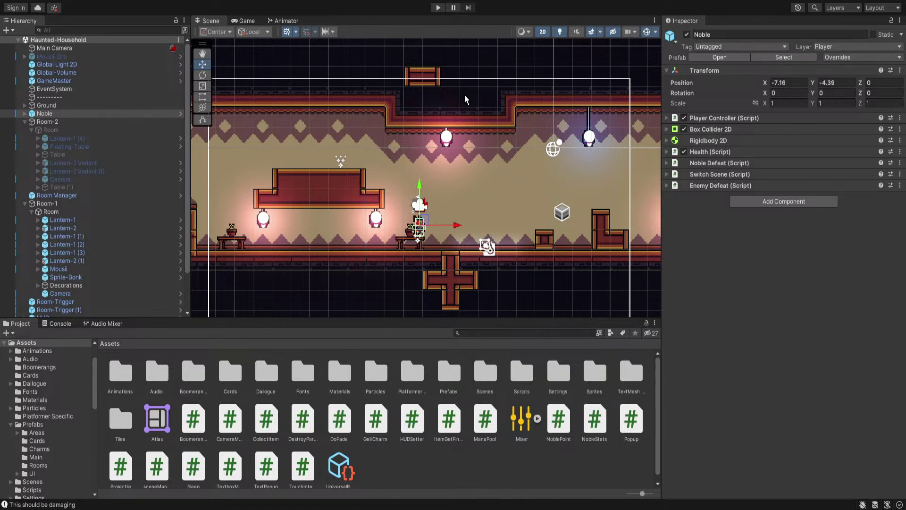
Playtest the scene again by casting Plirit and walking Noble back and forth near the lanterns, and stop the game
{"action": "left_click", "coordinate": [440, 9]}
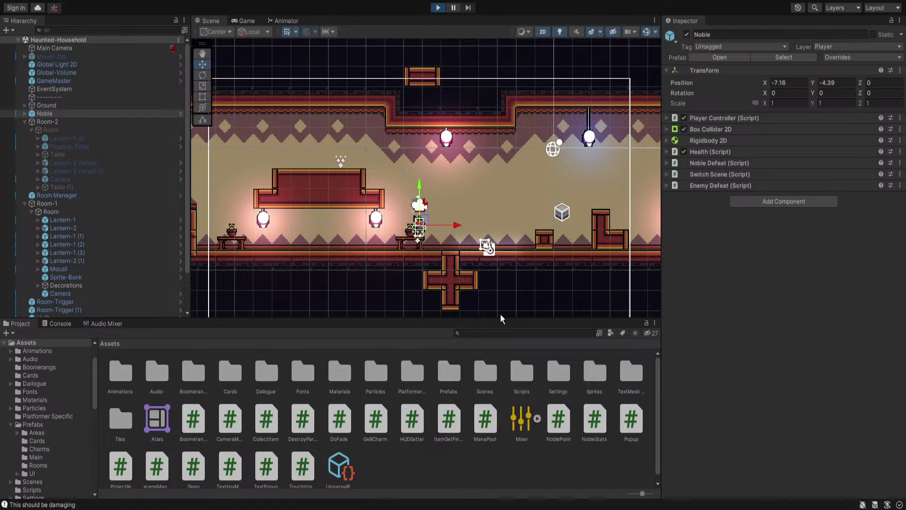
{"action": "left_click", "coordinate": [609, 155]}
{"action": "key", "text": "a"}
{"action": "key", "text": "a"}
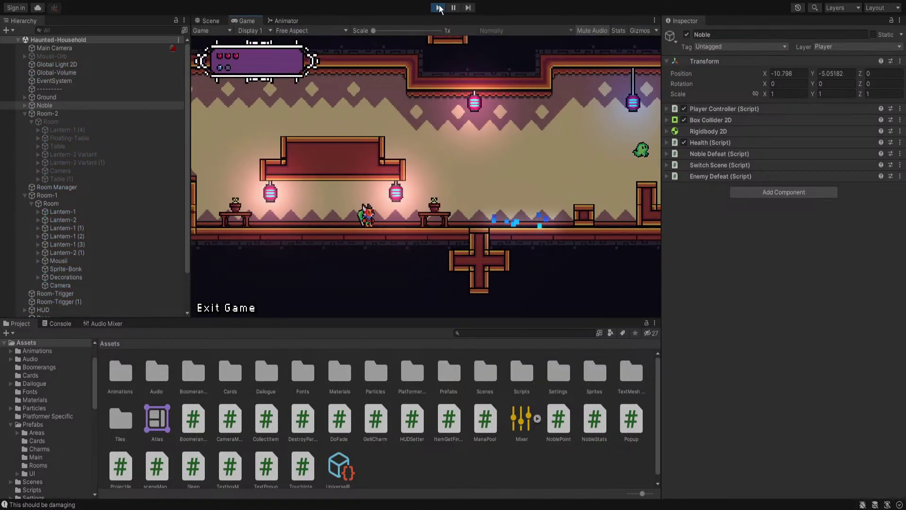
{"action": "key", "text": "d"}
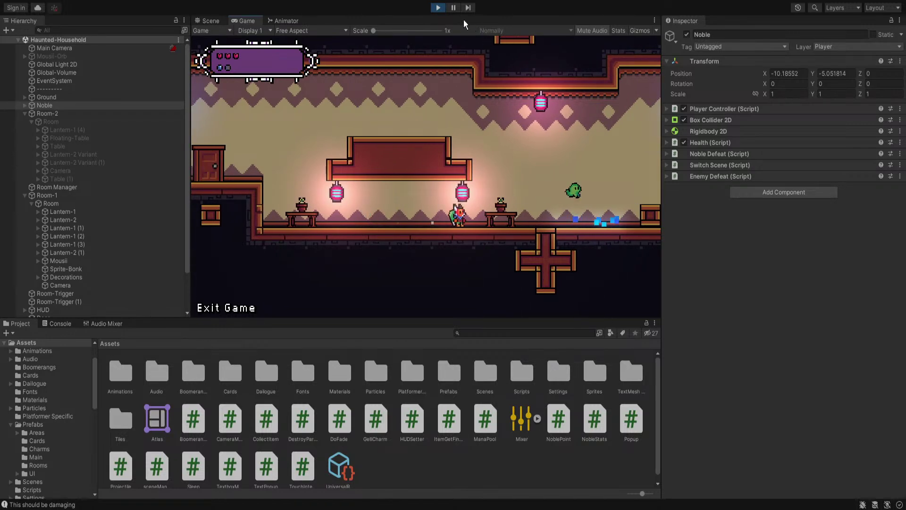
{"action": "left_click", "coordinate": [438, 7]}
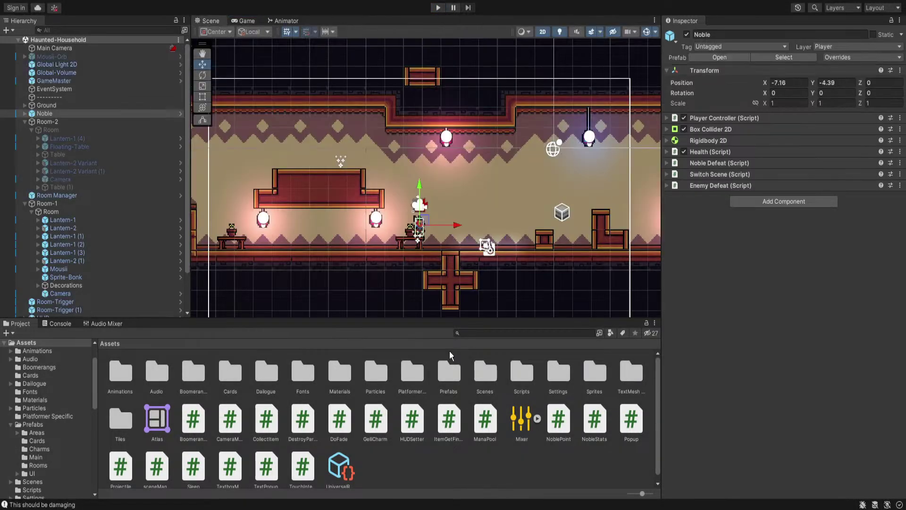
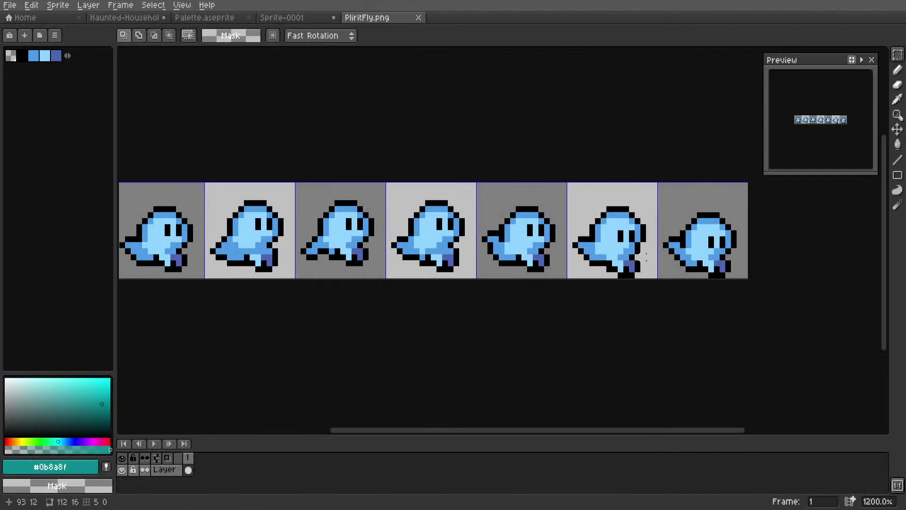
Switch to Aseprite and recolor the light blue bodies in all PliritFly.png frames with #91db69, sampled from the green sprite in the Haunted-Household mockup
{"action": "scroll", "coordinate": [519, 232], "scroll_direction": "left", "scroll_amount": 3}
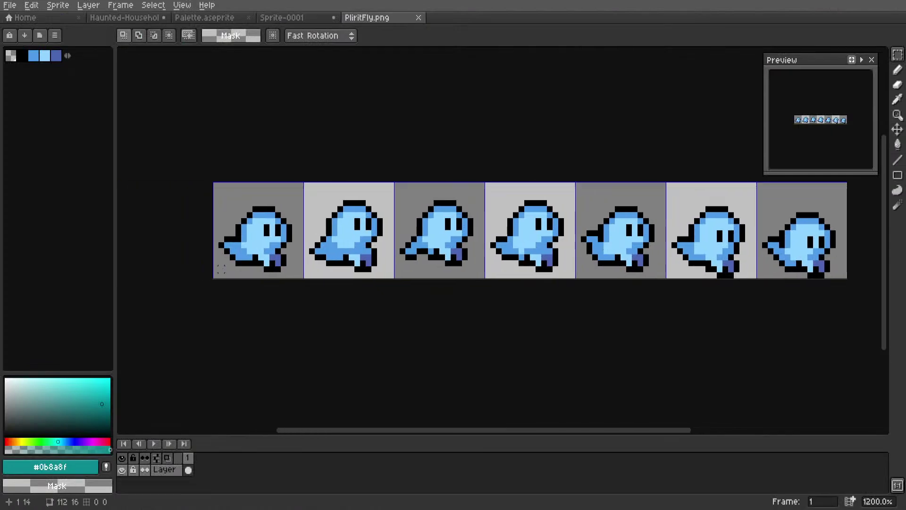
{"action": "scroll", "coordinate": [519, 231], "scroll_direction": "left", "scroll_amount": 3}
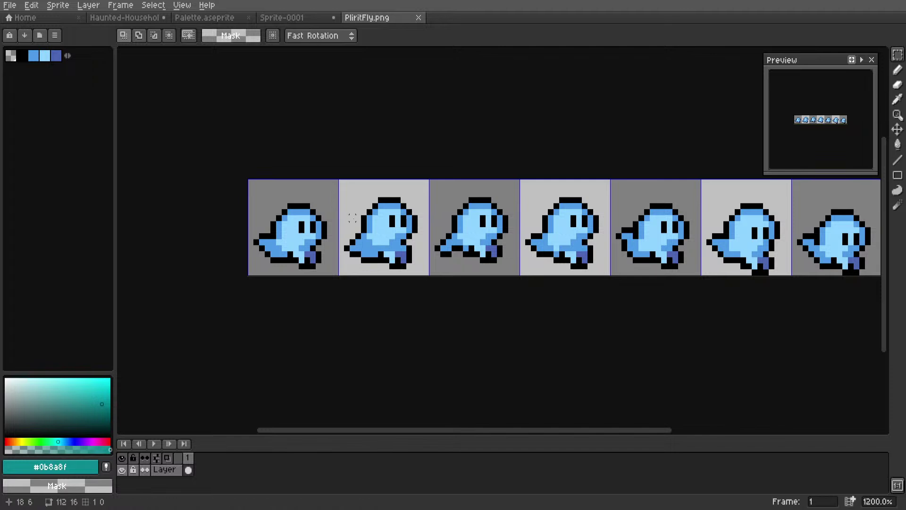
{"action": "scroll", "coordinate": [348, 255], "scroll_direction": "down", "scroll_amount": 3}
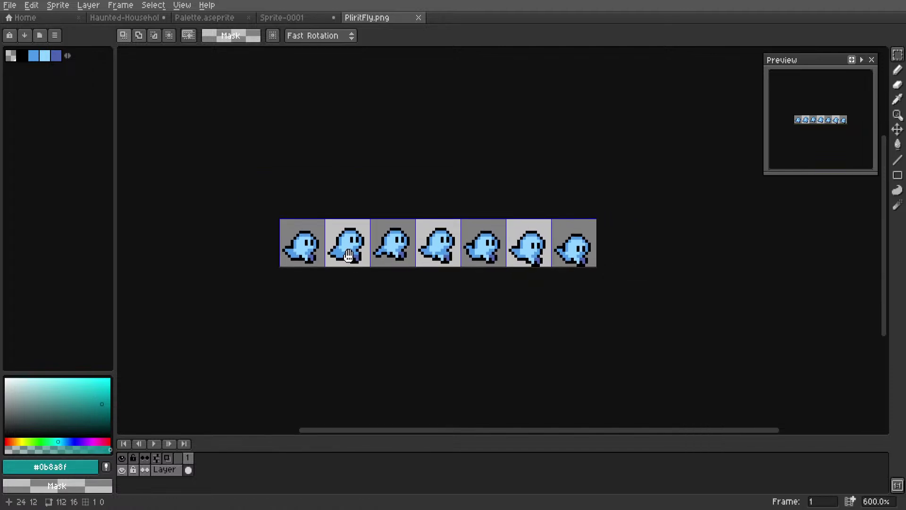
{"action": "scroll", "coordinate": [348, 255], "scroll_direction": "up", "scroll_amount": 1}
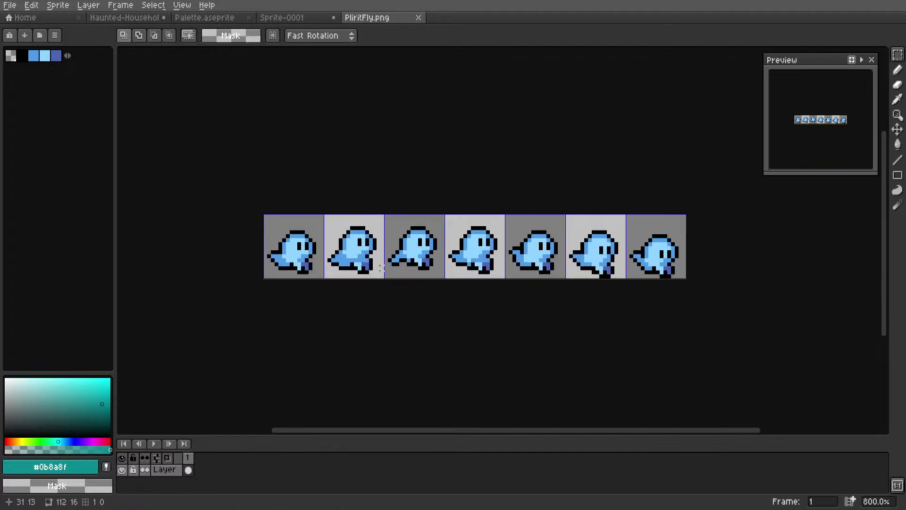
{"action": "scroll", "coordinate": [381, 268], "scroll_direction": "up", "scroll_amount": 2}
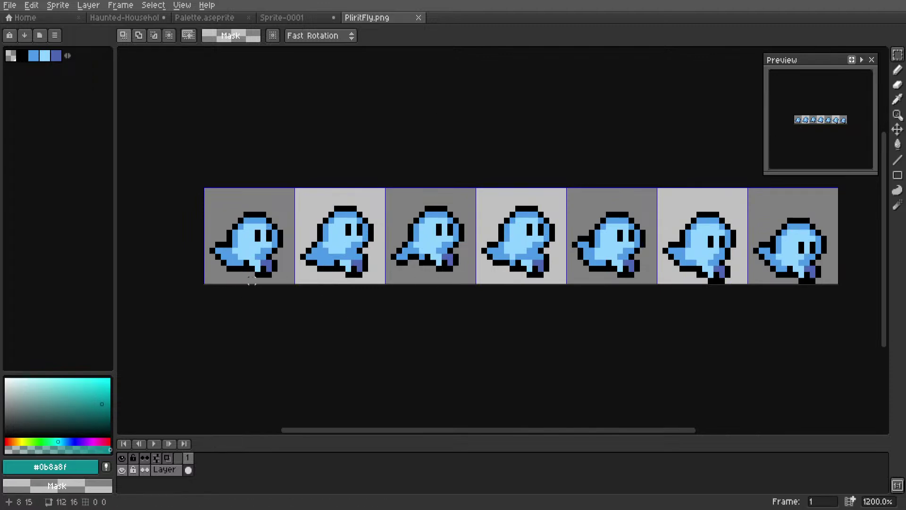
{"action": "left_click", "coordinate": [125, 17]}
{"action": "left_click", "coordinate": [383, 138]}
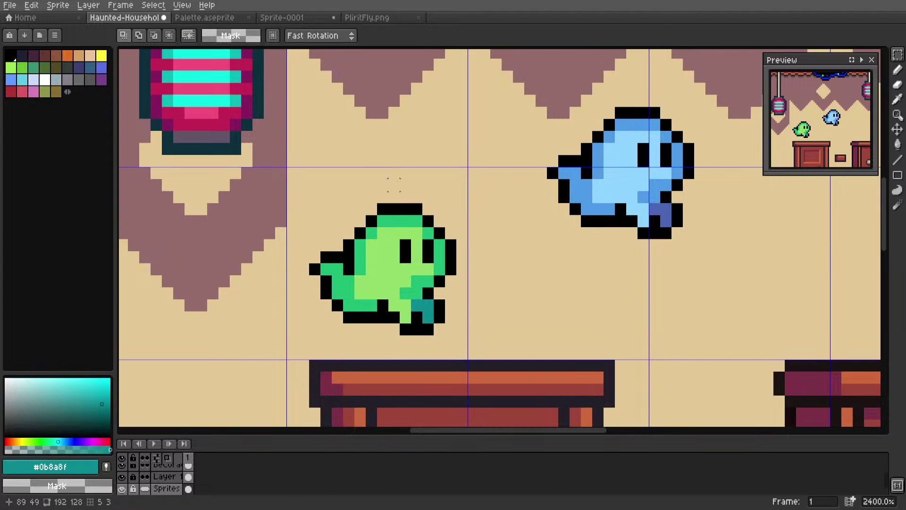
{"action": "key", "text": "i"}
{"action": "left_click", "coordinate": [393, 254]}
{"action": "scroll", "coordinate": [303, 22], "scroll_direction": "down", "scroll_amount": 3}
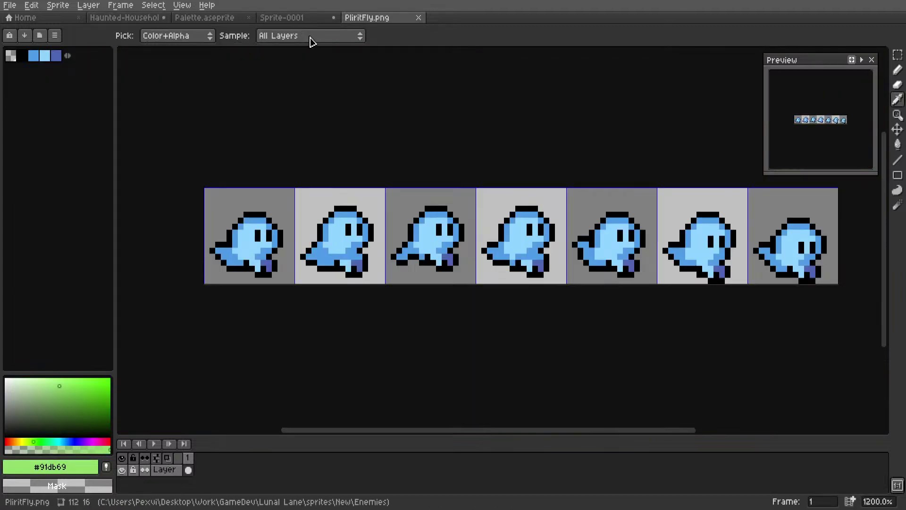
{"action": "key", "text": "g"}
{"action": "left_click", "coordinate": [200, 39]}
{"action": "left_click", "coordinate": [246, 242]}
Sample the medium green #1ebc73 from the mockup's green sprite and fill the medium blue shading in all PliritFly.png frames with it
{"action": "scroll", "coordinate": [308, 22], "scroll_direction": "up", "scroll_amount": 3}
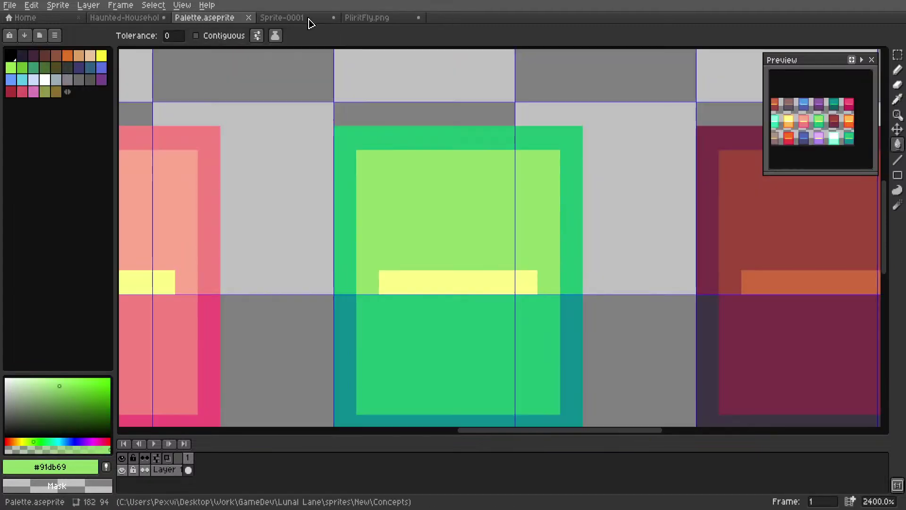
{"action": "key", "text": "i"}
{"action": "left_click", "coordinate": [398, 218]}
{"action": "scroll", "coordinate": [304, 22], "scroll_direction": "down", "scroll_amount": 3}
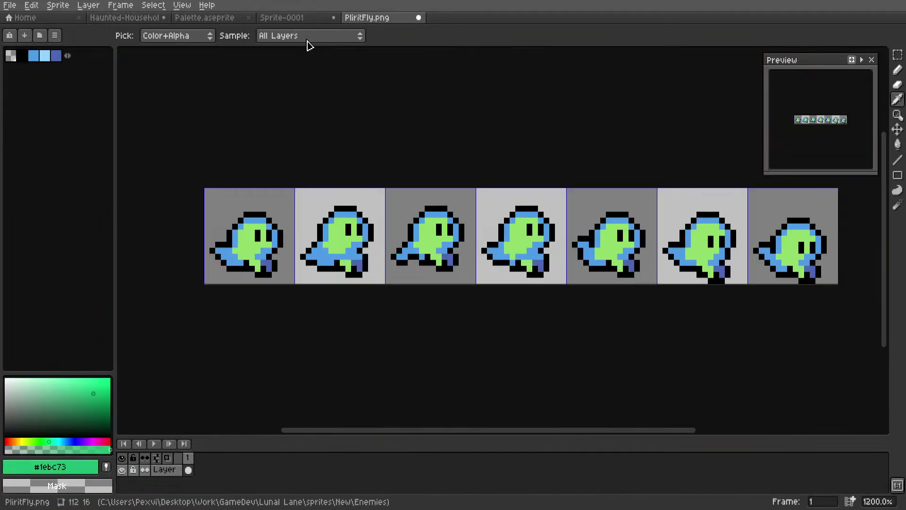
{"action": "key", "text": "g"}
{"action": "left_click", "coordinate": [257, 218]}
Sample the teal #0b8a8f from the mockup's green sprite and fill the dark blue shading in all PliritFly.png frames with it
{"action": "scroll", "coordinate": [312, 21], "scroll_direction": "up", "scroll_amount": 2}
{"action": "scroll", "coordinate": [313, 24], "scroll_direction": "up", "scroll_amount": 1}
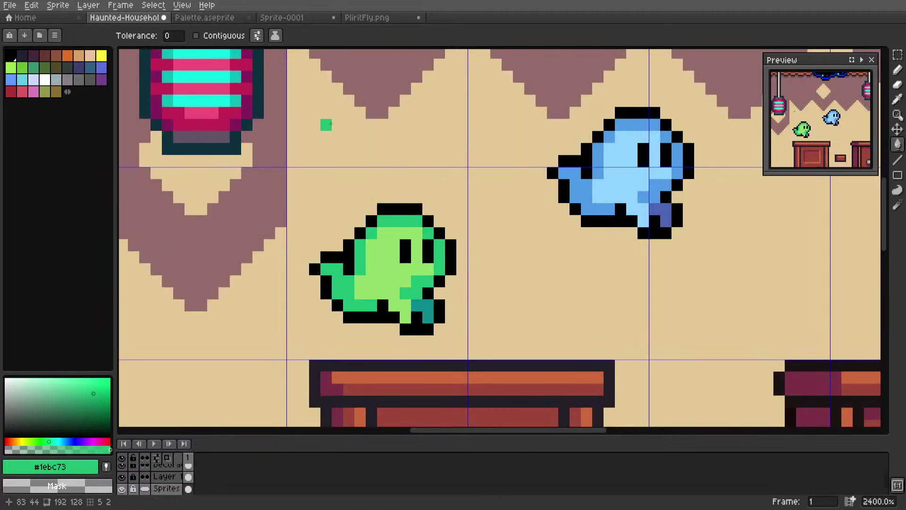
{"action": "key", "text": "i"}
{"action": "left_click", "coordinate": [430, 298]}
{"action": "scroll", "coordinate": [286, 21], "scroll_direction": "down", "scroll_amount": 1}
{"action": "scroll", "coordinate": [285, 22], "scroll_direction": "down", "scroll_amount": 2}
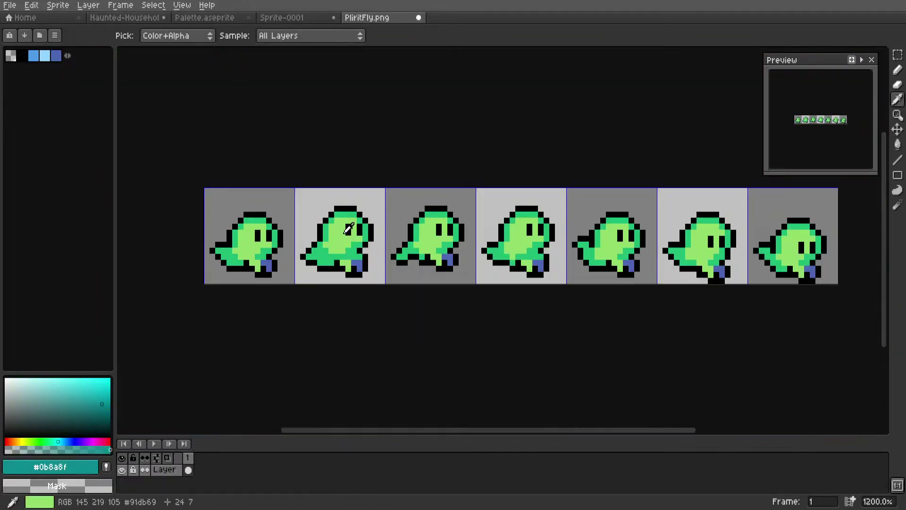
{"action": "key", "text": "g"}
{"action": "scroll", "coordinate": [372, 199], "scroll_direction": "down", "scroll_amount": 4}
Start exporting the recolored green PliritFly sprite sheet
{"action": "key", "text": "m"}
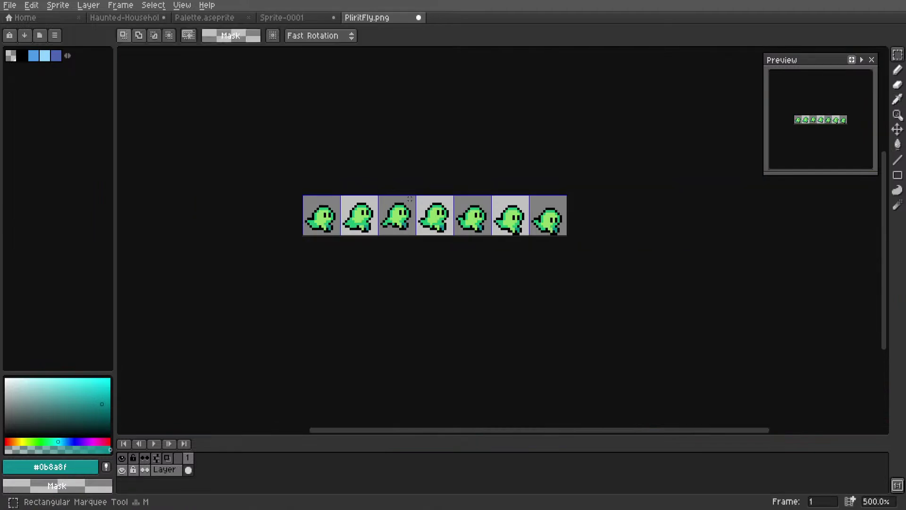
{"action": "scroll", "coordinate": [372, 194], "scroll_direction": "up", "scroll_amount": 4}
{"action": "scroll", "coordinate": [420, 203], "scroll_direction": "down", "scroll_amount": 2}
{"action": "middle_click_drag", "start_coordinate": [421, 202], "coordinate": [457, 216]}
{"action": "scroll", "coordinate": [458, 216], "scroll_direction": "up", "scroll_amount": 2}
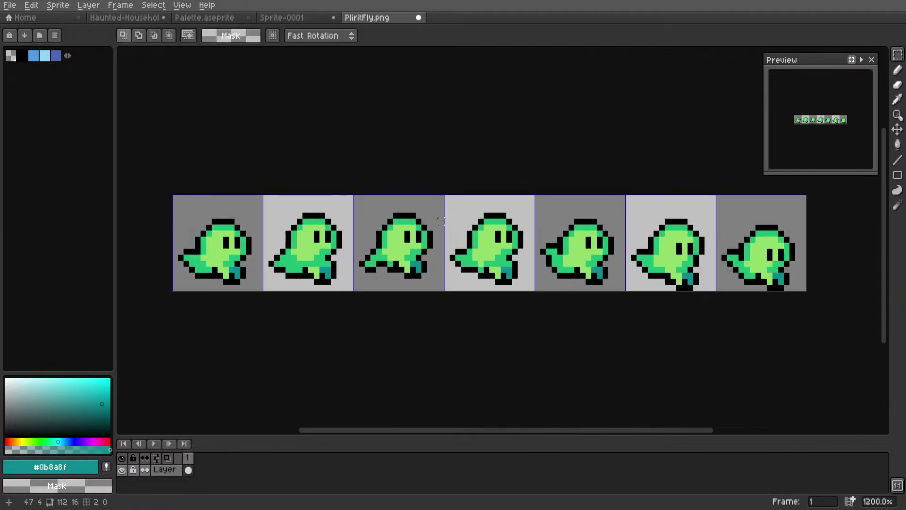
{"action": "left_click", "coordinate": [12, 5]}
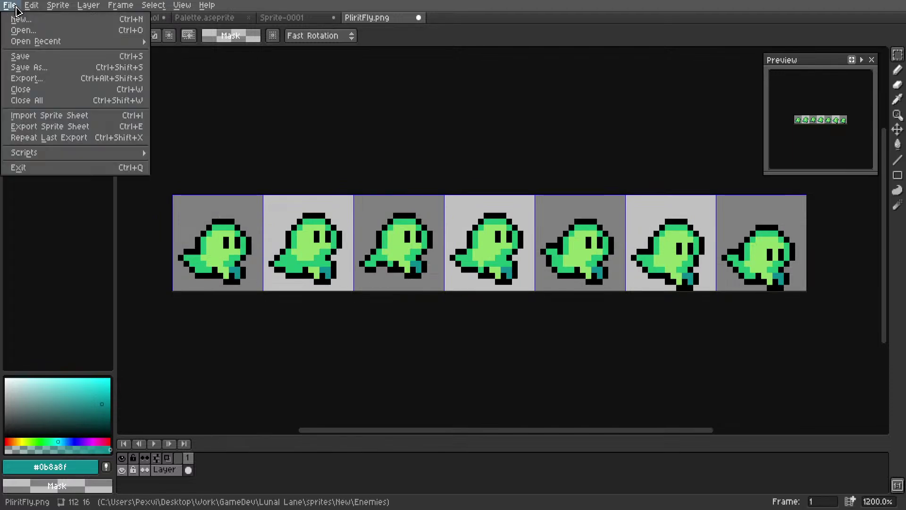
{"action": "left_click", "coordinate": [61, 79]}
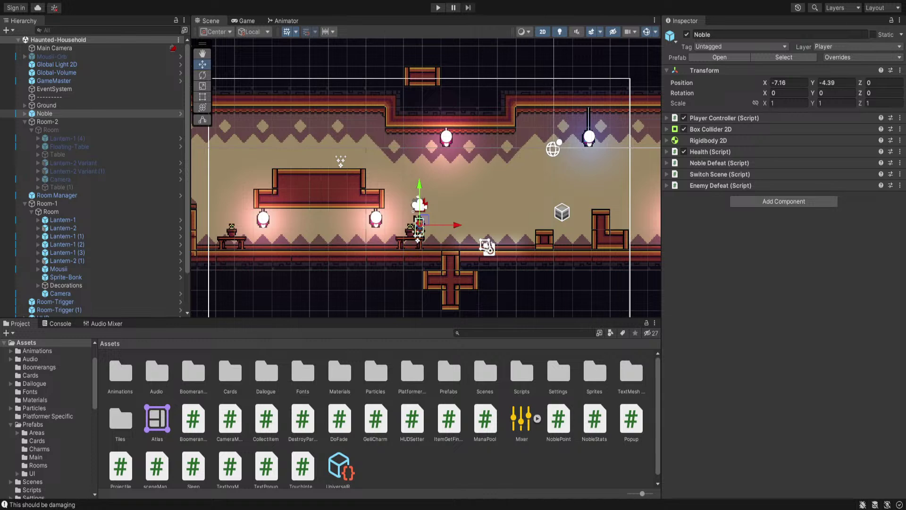
Switch back to Unity and open the project's Assets/Sprites folder
{"action": "middle_click_drag", "start_coordinate": [507, 217], "coordinate": [471, 222]}
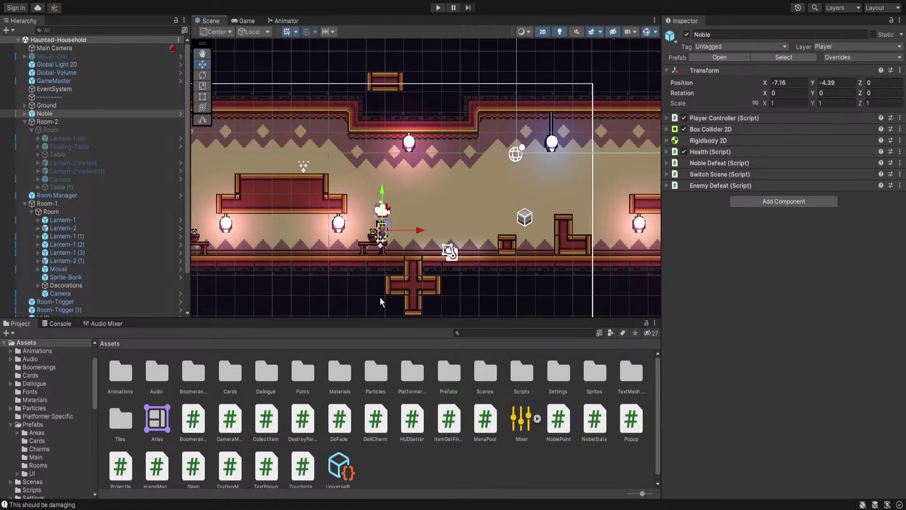
{"action": "double_click", "coordinate": [593, 381]}
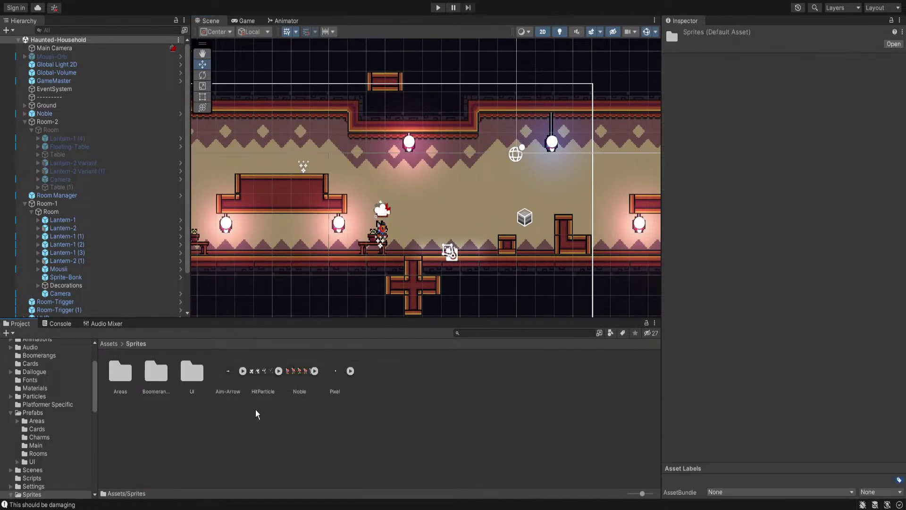
{"action": "scroll", "coordinate": [221, 239], "scroll_direction": "up", "scroll_amount": 3}
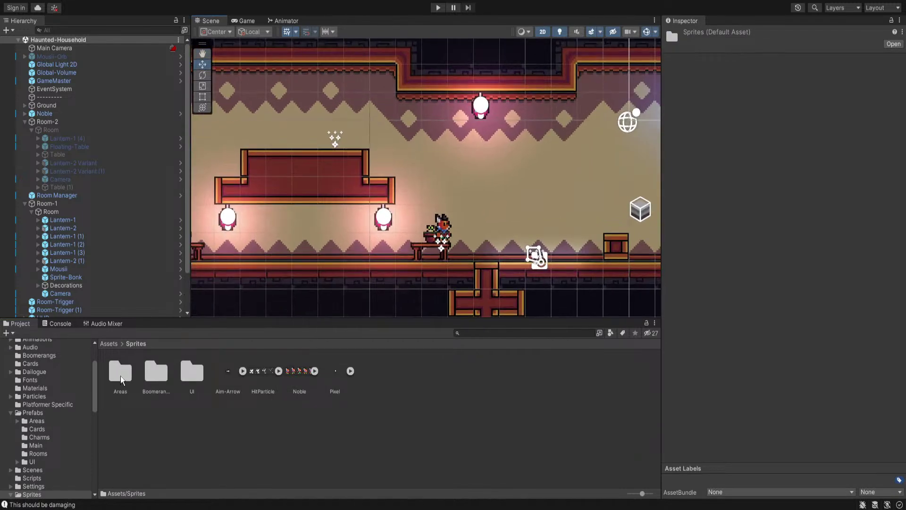
Open the Haunted Household Cards folder under the area sprites and inspect the Plirit sprite's import settings
{"action": "double_click", "coordinate": [120, 371]}
{"action": "double_click", "coordinate": [121, 371]}
{"action": "scroll", "coordinate": [526, 254], "scroll_direction": "up", "scroll_amount": 3}
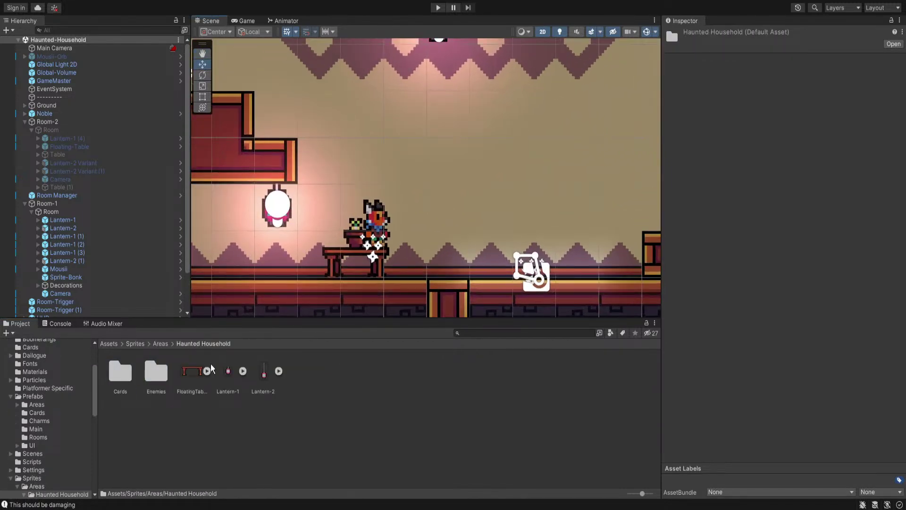
{"action": "double_click", "coordinate": [157, 373]}
{"action": "left_click", "coordinate": [126, 372]}
{"action": "left_click", "coordinate": [160, 353]}
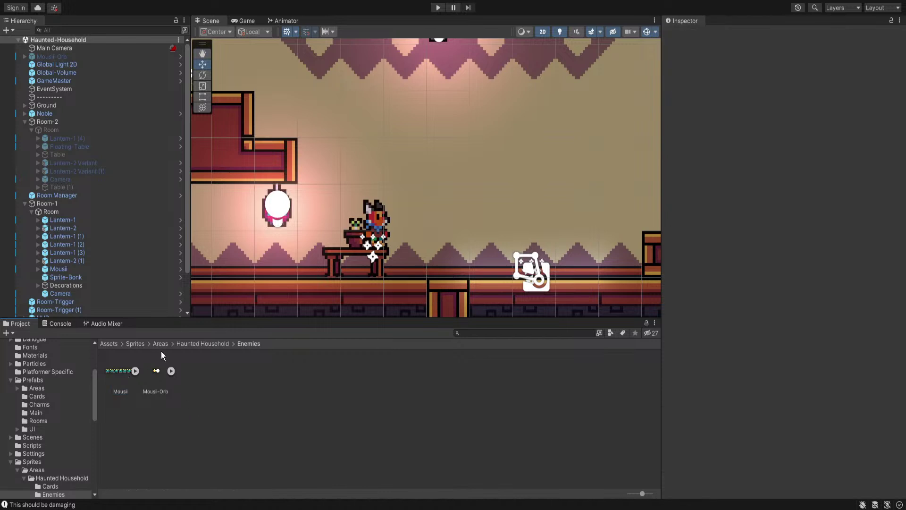
{"action": "left_click", "coordinate": [203, 343]}
{"action": "left_click", "coordinate": [120, 372]}
{"action": "double_click", "coordinate": [126, 377]}
{"action": "left_click", "coordinate": [120, 372]}
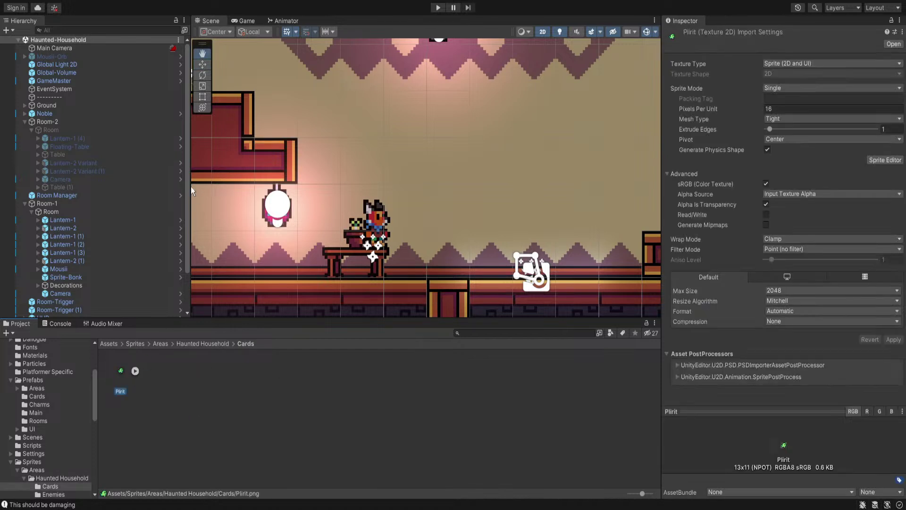
{"action": "left_click", "coordinate": [202, 64]}
{"action": "left_click", "coordinate": [314, 396]}
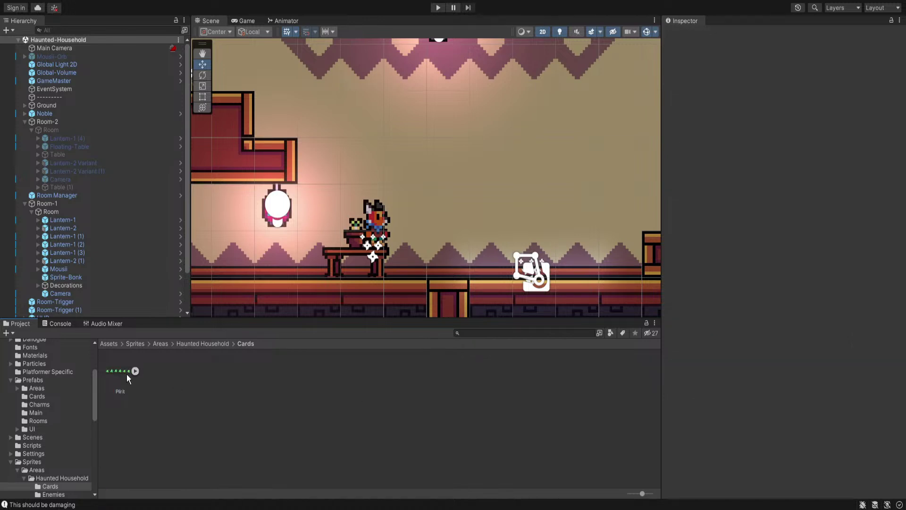
Set the Plirit texture's Sprite Mode to Multiple and apply the import settings
{"action": "left_click", "coordinate": [112, 372]}
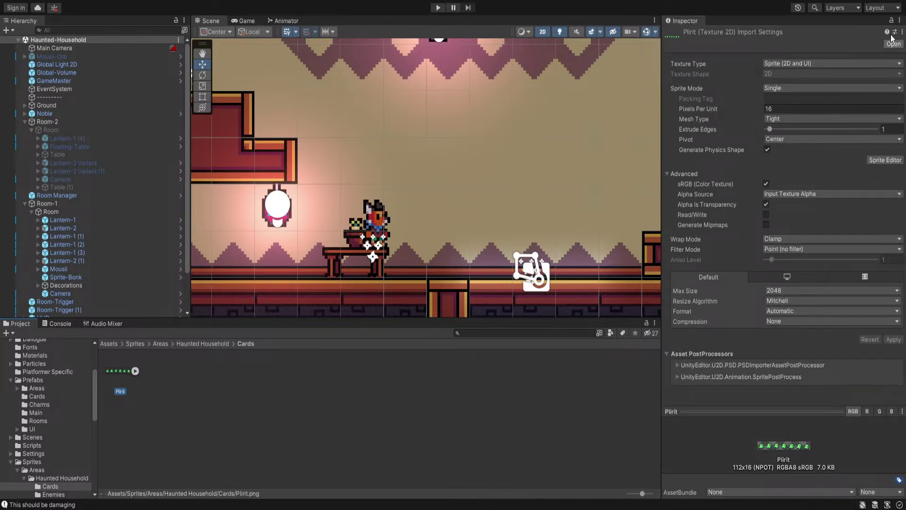
{"action": "left_click", "coordinate": [779, 109]}
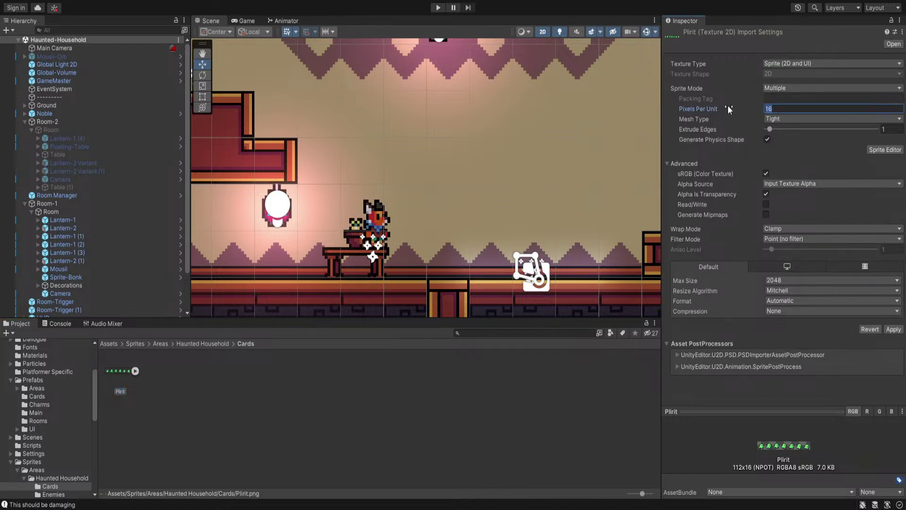
{"action": "left_click", "coordinate": [893, 329]}
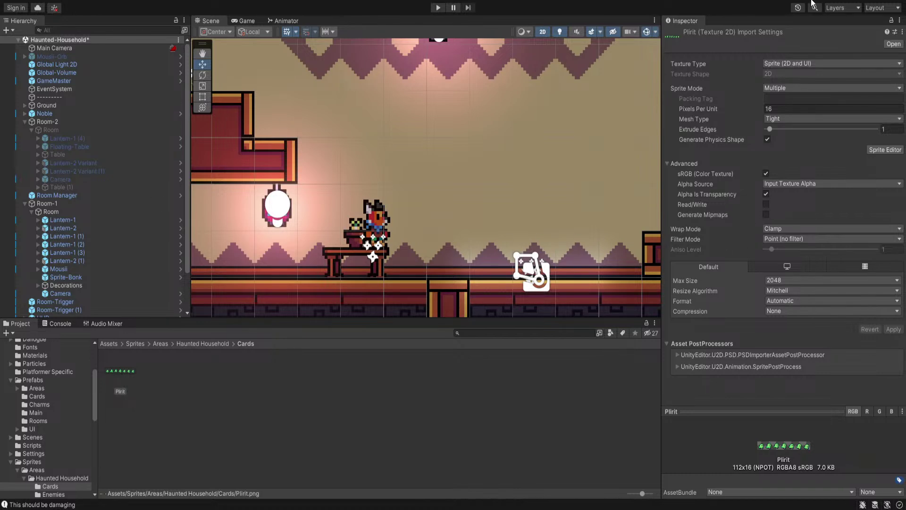
Create a folder named Cards inside Animations > Areas > Haunted Household
{"action": "scroll", "coordinate": [366, 168], "scroll_direction": "down", "scroll_amount": 3}
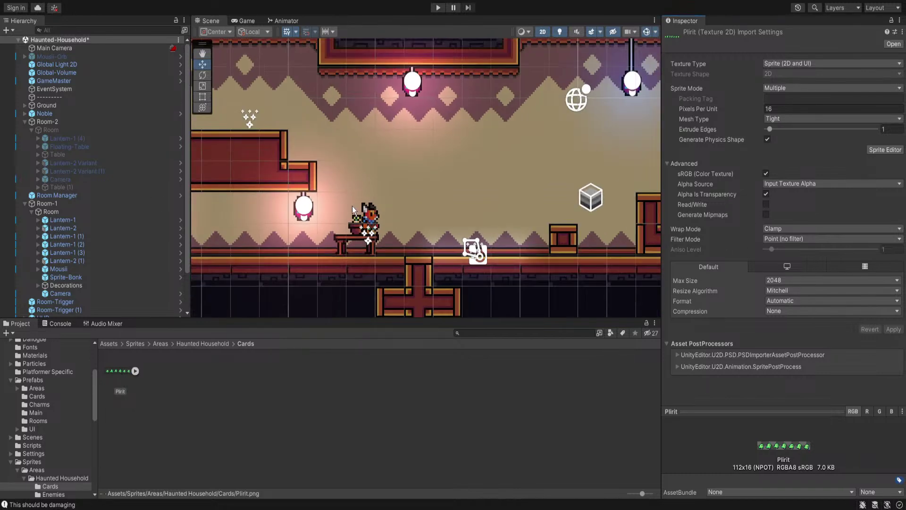
{"action": "left_click", "coordinate": [108, 343]}
{"action": "double_click", "coordinate": [129, 373]}
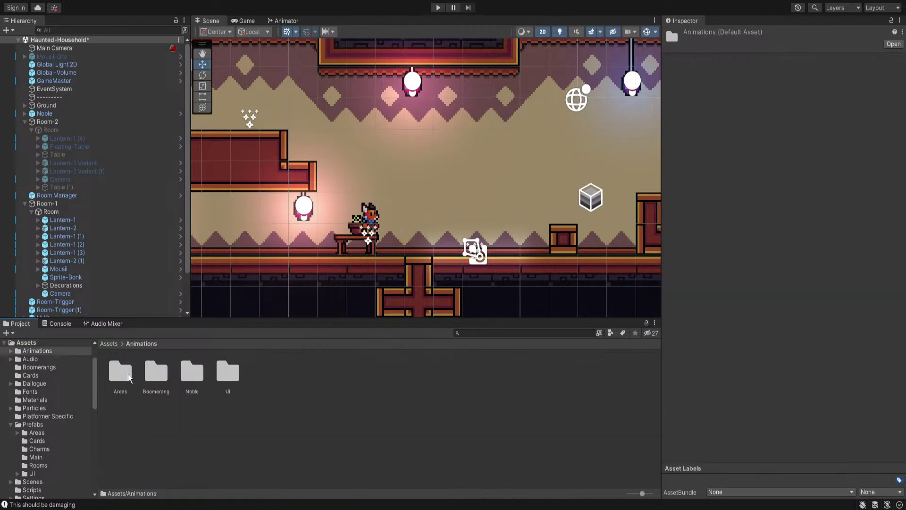
{"action": "double_click", "coordinate": [117, 366]}
{"action": "double_click", "coordinate": [121, 366]}
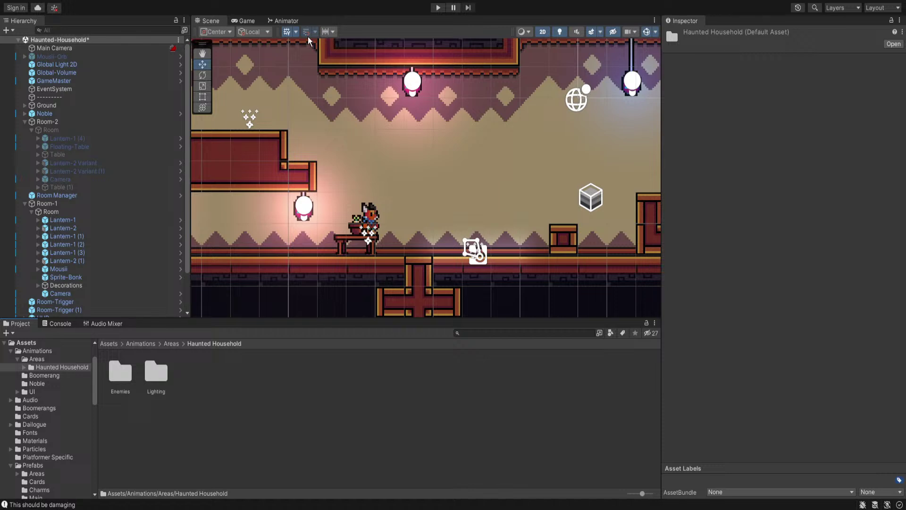
{"action": "key", "text": "ctrl+shift+n"}
{"action": "type", "text": "Cards"}
{"action": "key", "text": "Return"}
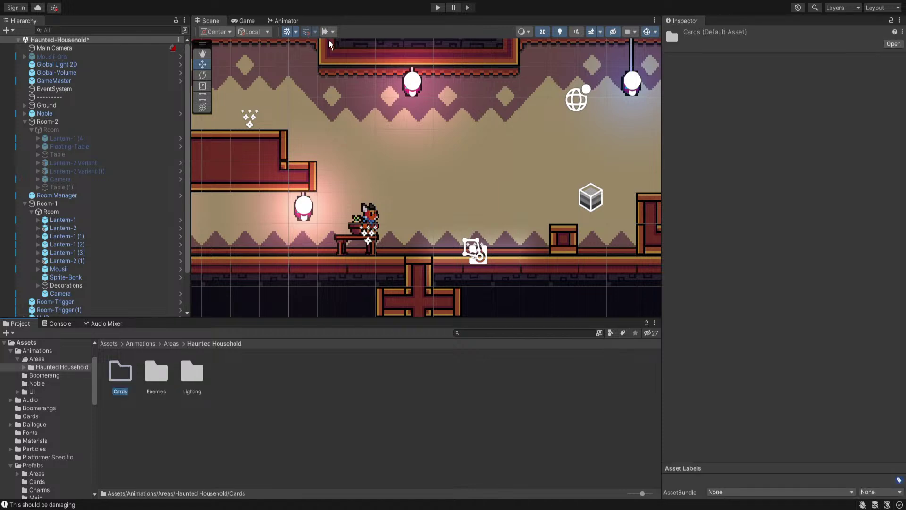
Create an animation clip named Plirit-Card inside the new Cards animation folder
{"action": "double_click", "coordinate": [120, 377]}
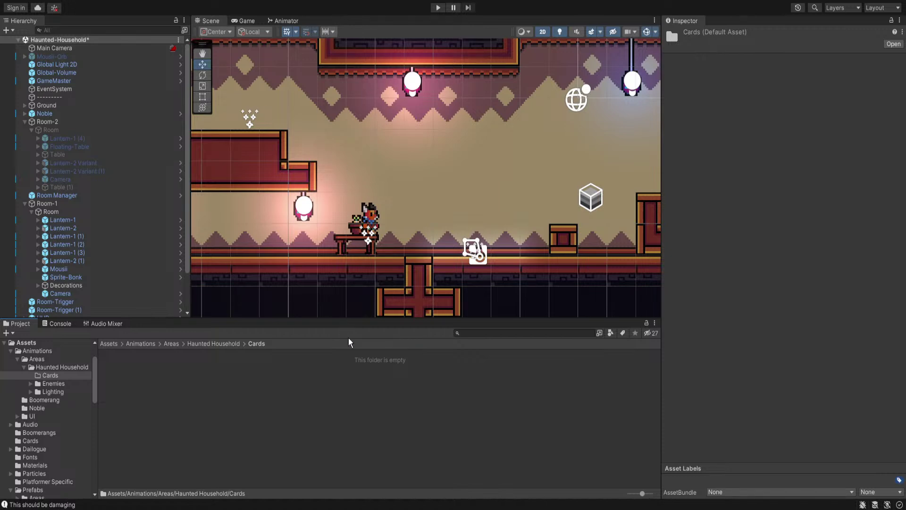
{"action": "left_click", "coordinate": [351, 409]}
{"action": "type", "text": "P"}
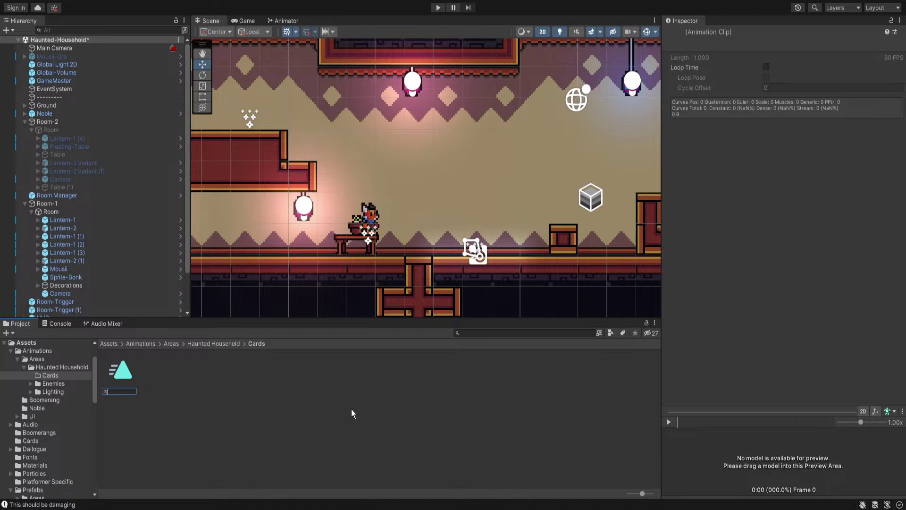
{"action": "type", "text": "linlirit-Card"}
{"action": "key", "text": "Return"}
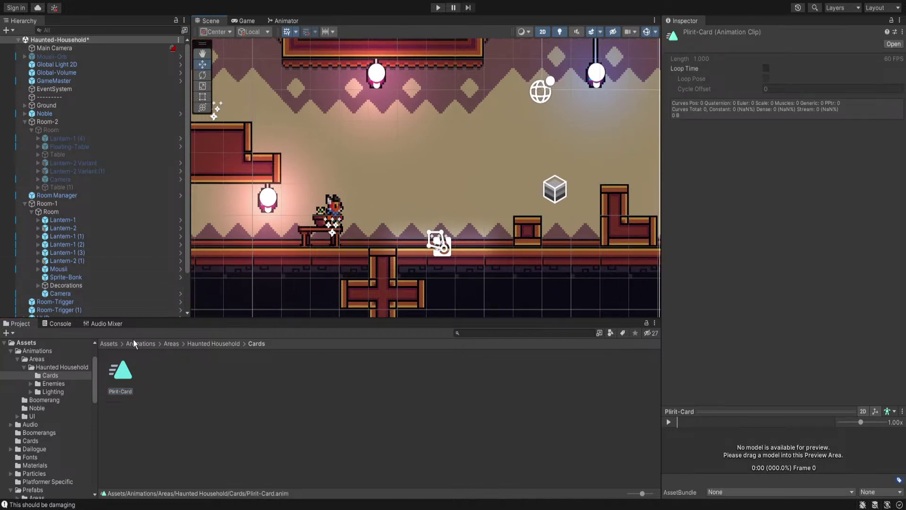
Open the Plirit prefab from the Cards prefabs folder for editing
{"action": "left_click", "coordinate": [109, 343]}
{"action": "double_click", "coordinate": [454, 386]}
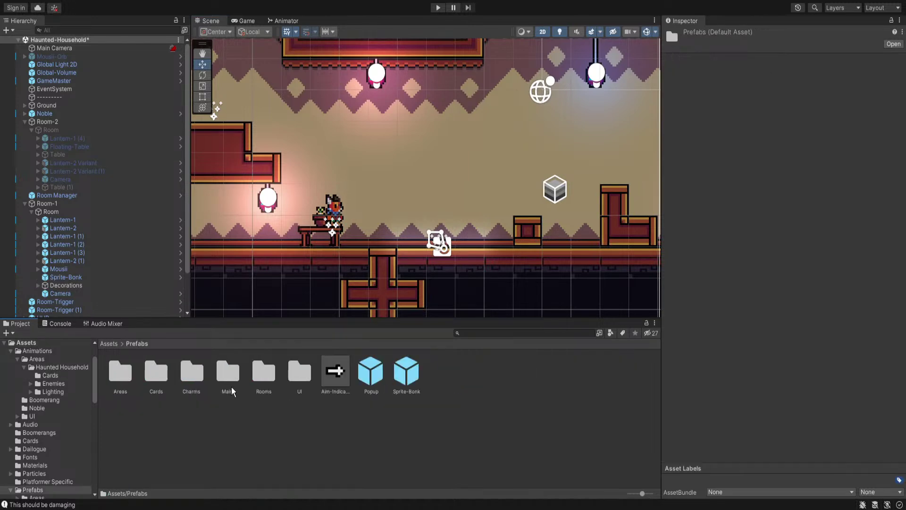
{"action": "double_click", "coordinate": [152, 385]}
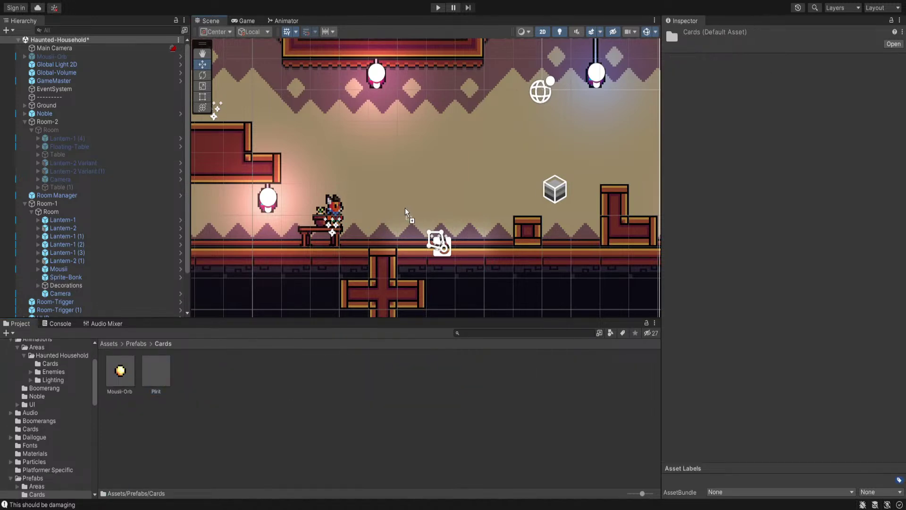
{"action": "double_click", "coordinate": [152, 380]}
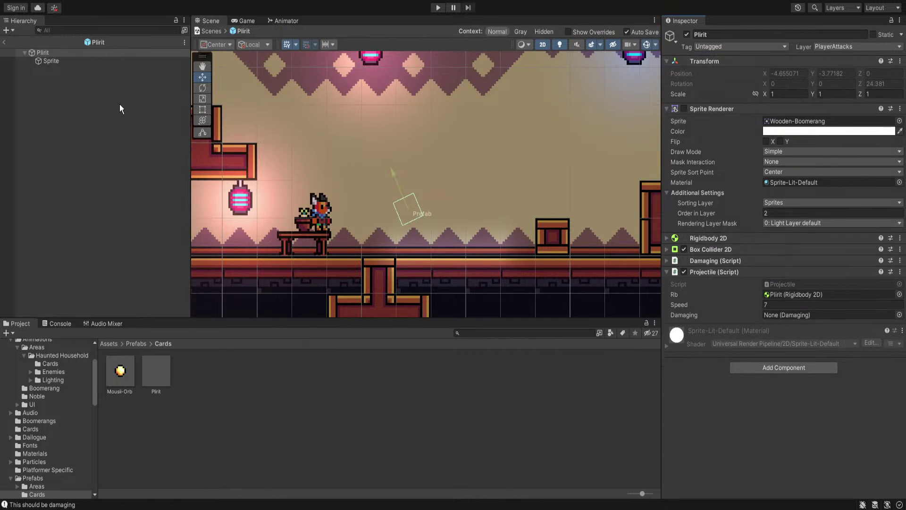
Assign Plirit_0 as the sprite of the prefab's Sprite child object
{"action": "left_click", "coordinate": [68, 61]}
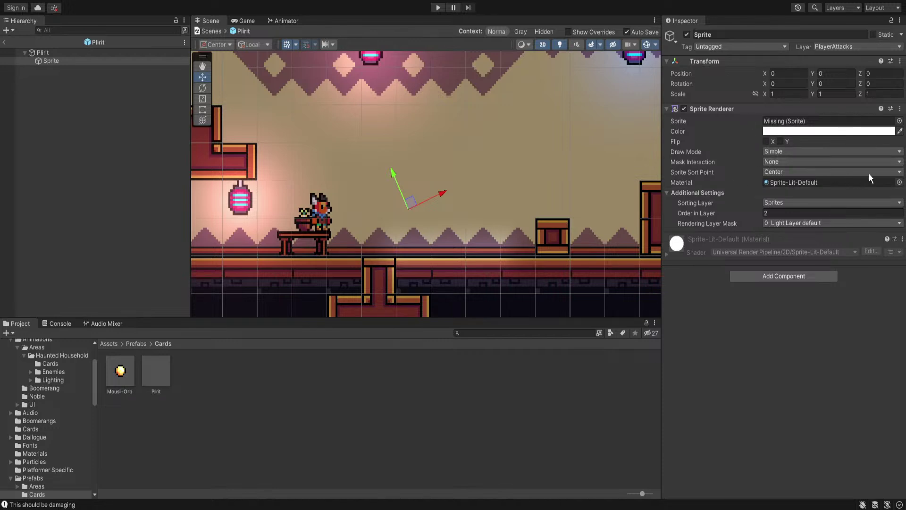
{"action": "scroll", "coordinate": [491, 208], "scroll_direction": "down", "scroll_amount": 2}
{"action": "scroll", "coordinate": [491, 208], "scroll_direction": "up", "scroll_amount": 1}
{"action": "middle_click_drag", "start_coordinate": [491, 208], "coordinate": [538, 210]}
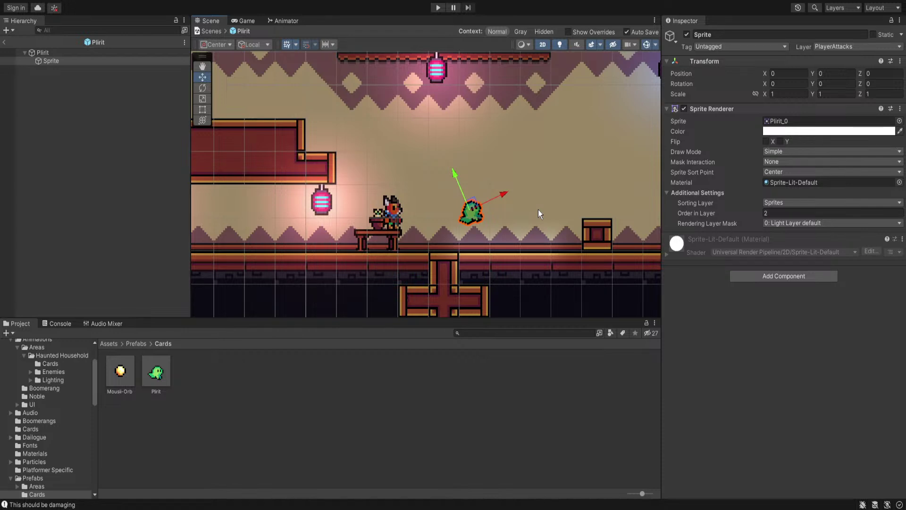
{"action": "middle_click_drag", "start_coordinate": [490, 228], "coordinate": [496, 255]}
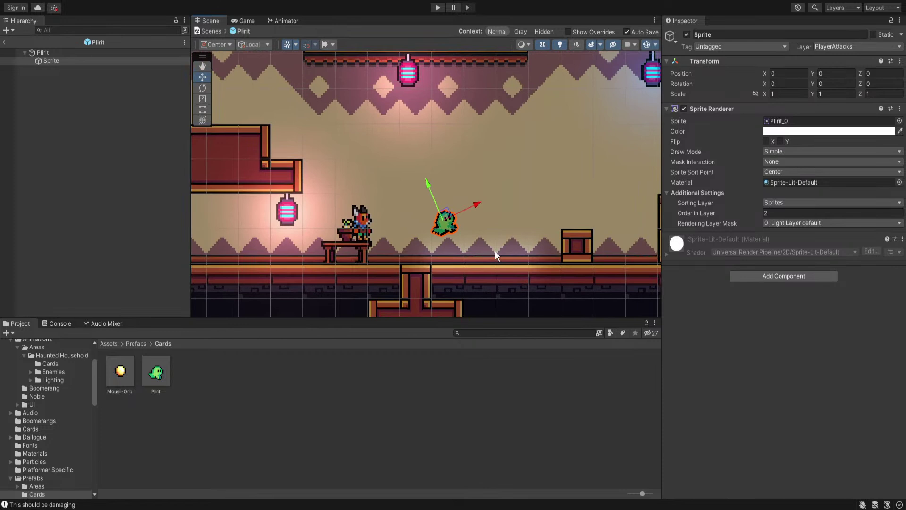
Lock the Inspector on the Sprite child and add the Plirit-Card animation clip to it
{"action": "left_click", "coordinate": [108, 344]}
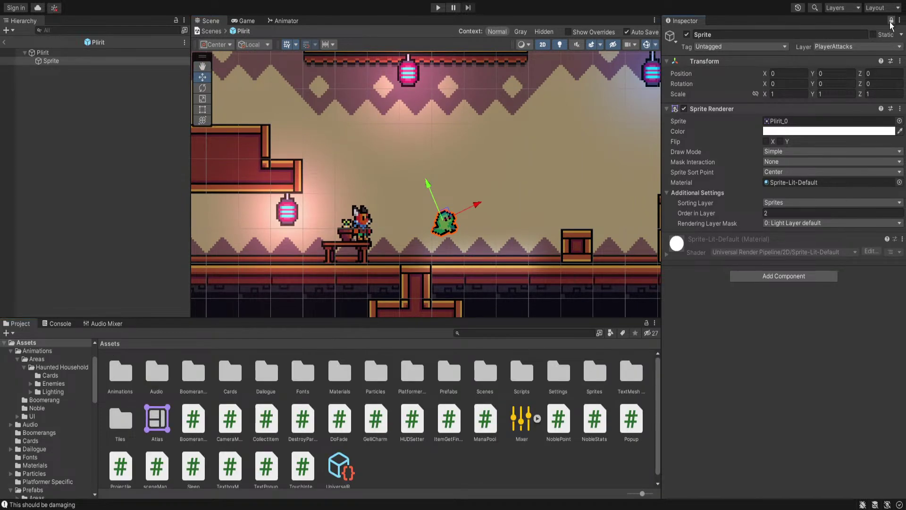
{"action": "double_click", "coordinate": [123, 378]}
{"action": "double_click", "coordinate": [124, 378]}
{"action": "double_click", "coordinate": [123, 378]}
{"action": "double_click", "coordinate": [125, 377]}
{"action": "left_click_drag", "start_coordinate": [121, 378], "coordinate": [743, 274]}
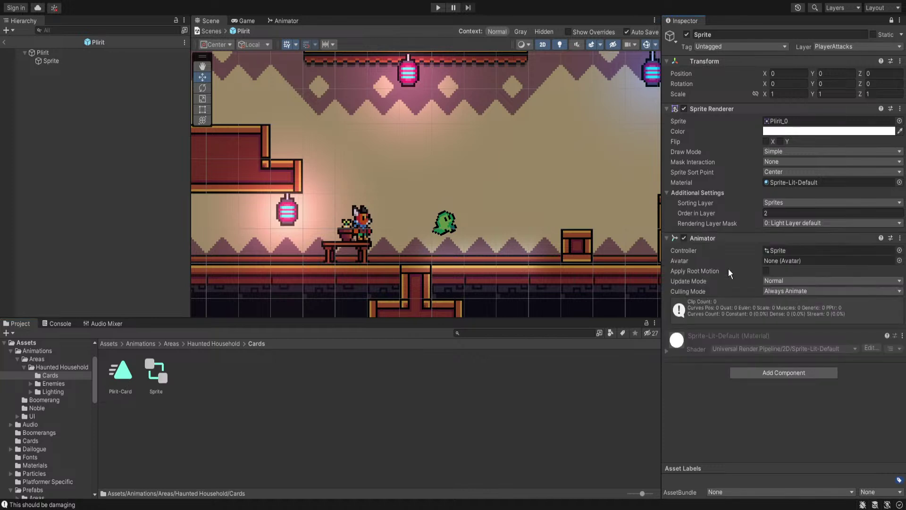
Select the Sprite child and open the Animation window for it
{"action": "scroll", "coordinate": [473, 228], "scroll_direction": "up", "scroll_amount": 2}
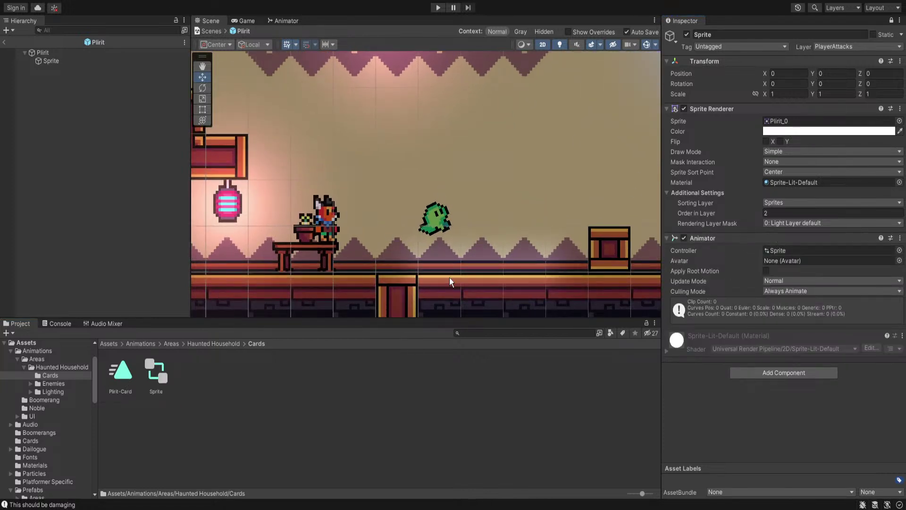
{"action": "left_click", "coordinate": [58, 63]}
{"action": "key", "text": "ctrl+6"}
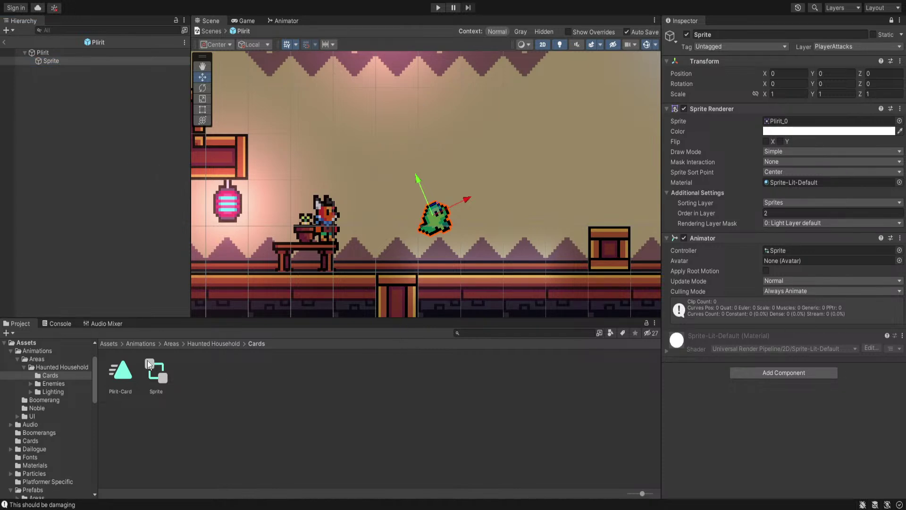
Add the frames Plirit_0 to Plirit_6 from the Haunted Household Cards sprites to the Plirit-Card animation timeline
{"action": "left_click", "coordinate": [108, 344]}
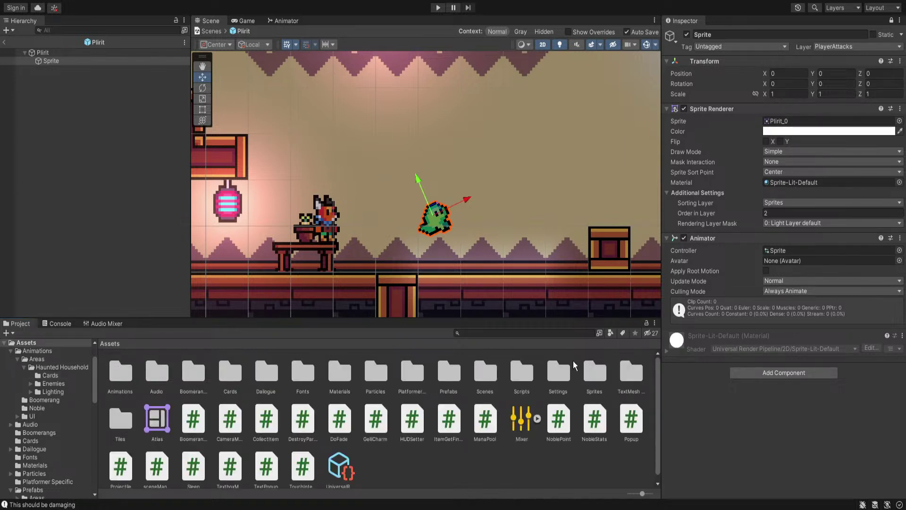
{"action": "left_click", "coordinate": [596, 372]}
{"action": "double_click", "coordinate": [596, 372]}
{"action": "double_click", "coordinate": [113, 376]}
{"action": "double_click", "coordinate": [116, 377]}
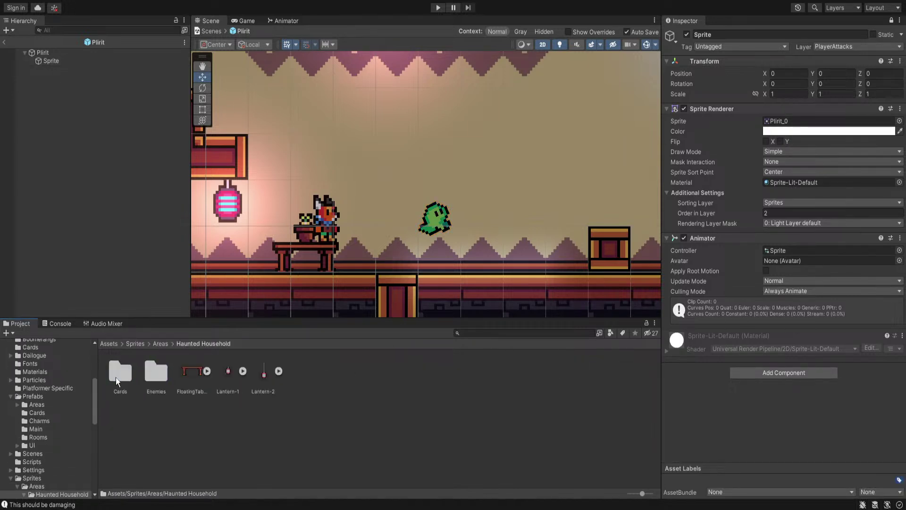
{"action": "double_click", "coordinate": [116, 377]}
{"action": "left_click", "coordinate": [135, 371]}
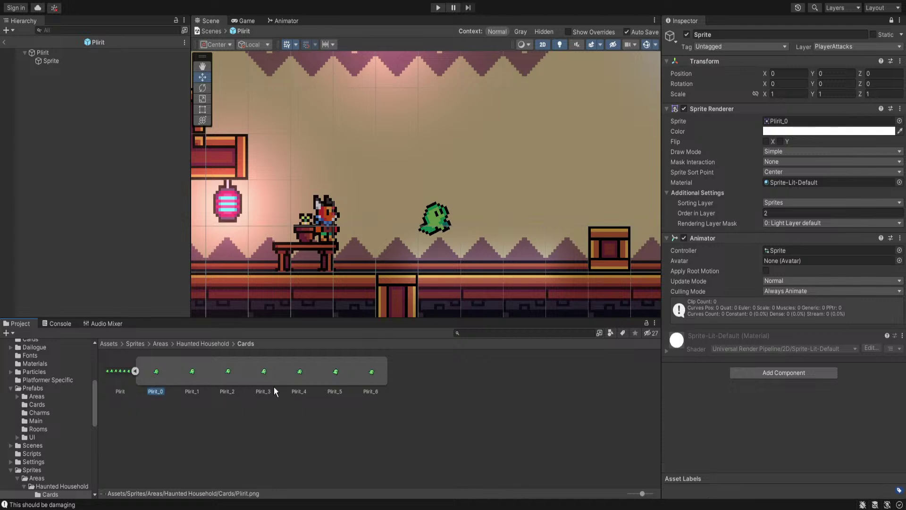
{"action": "left_click", "coordinate": [372, 375], "text": "shift"}
{"action": "left_click_drag", "start_coordinate": [160, 373], "coordinate": [188, 184]}
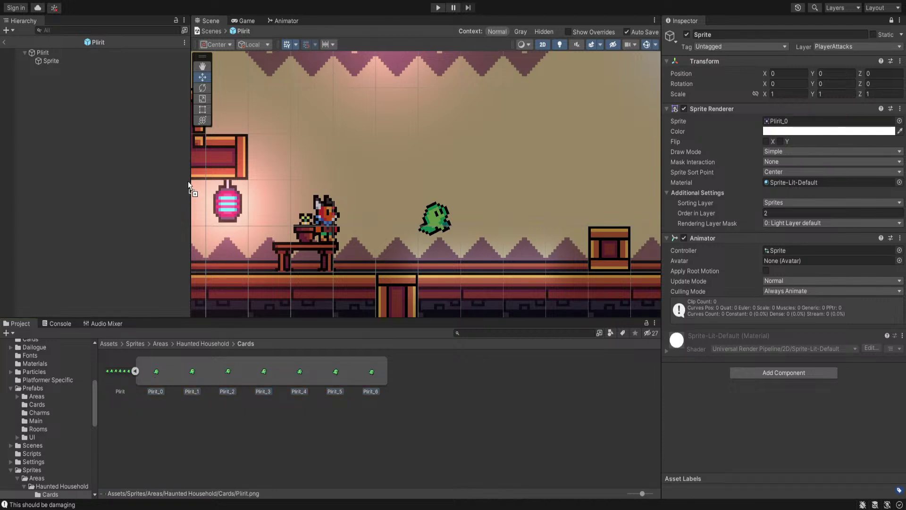
{"action": "left_click_drag", "start_coordinate": [191, 141], "coordinate": [203, 82]}
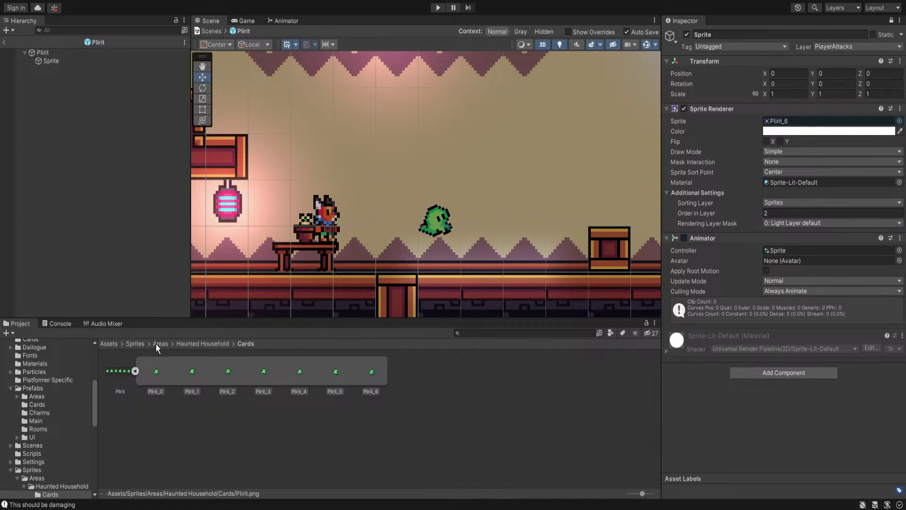
Key the Sprite child's scale at the Plirit_2 frame to 1.1 in X and 0.9 in Y
{"action": "left_click", "coordinate": [792, 93]}
{"action": "type", "text": "1.1"}
{"action": "left_click", "coordinate": [831, 93]}
{"action": "type", "text": "0.9"}
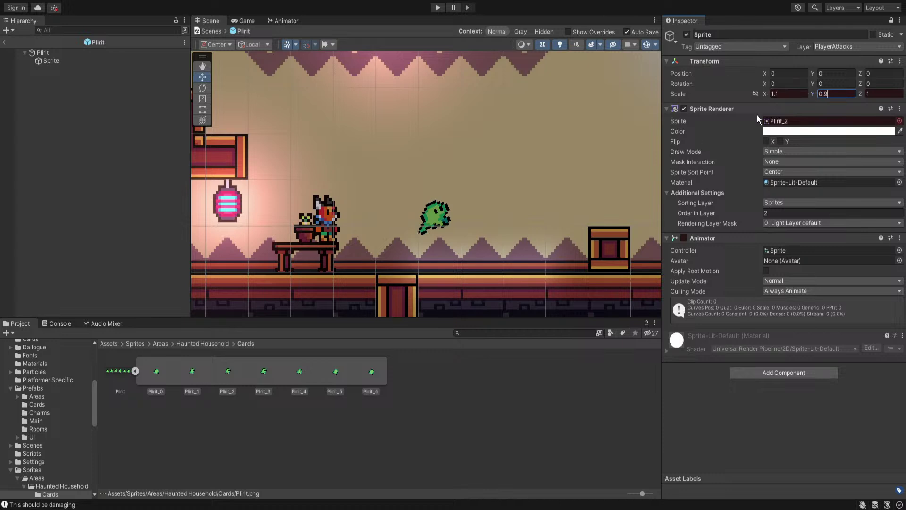
{"action": "key", "text": "Return"}
Key the Sprite child's scale at the Plirit_5 frame to 0.9 in X and 1.1 in Y
{"action": "left_click", "coordinate": [790, 95]}
{"action": "type", "text": "0.1"}
{"action": "key", "text": "Tab"}
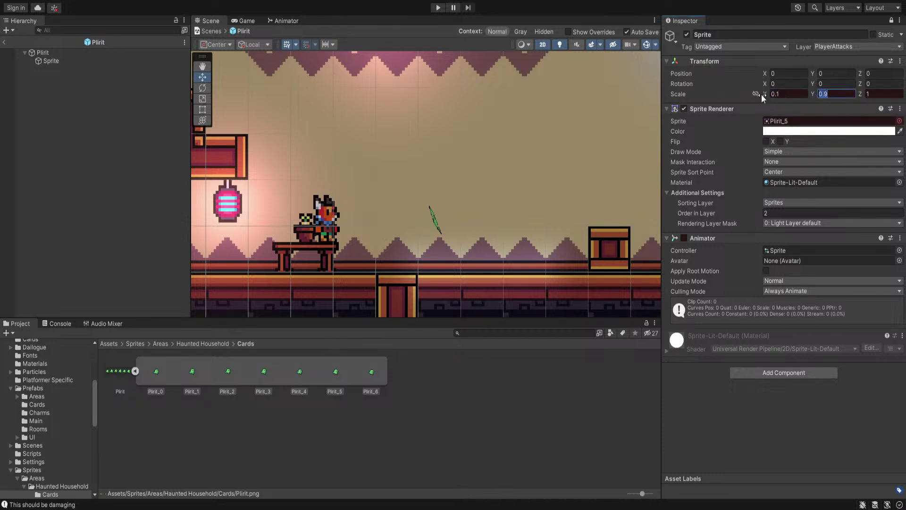
{"action": "key", "text": "shift+Tab"}
{"action": "type", "text": "0.9"}
{"action": "key", "text": "Tab"}
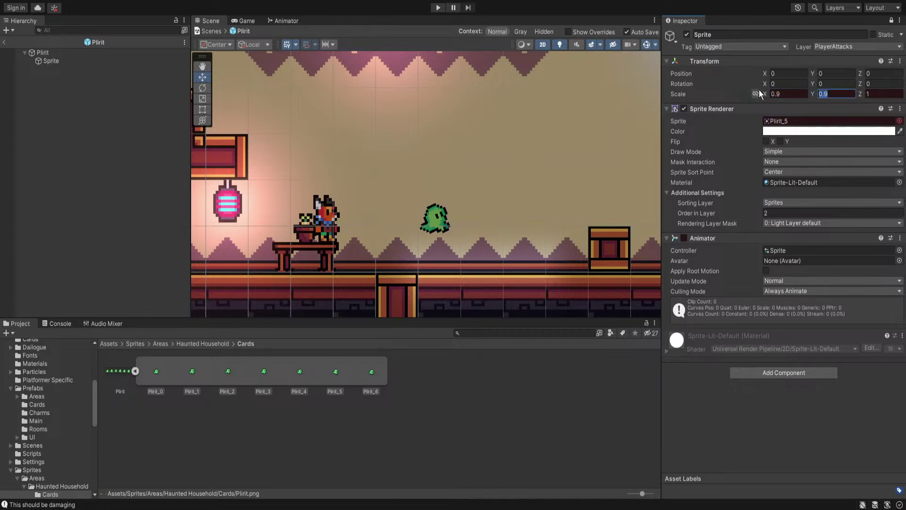
{"action": "key", "text": "Return"}
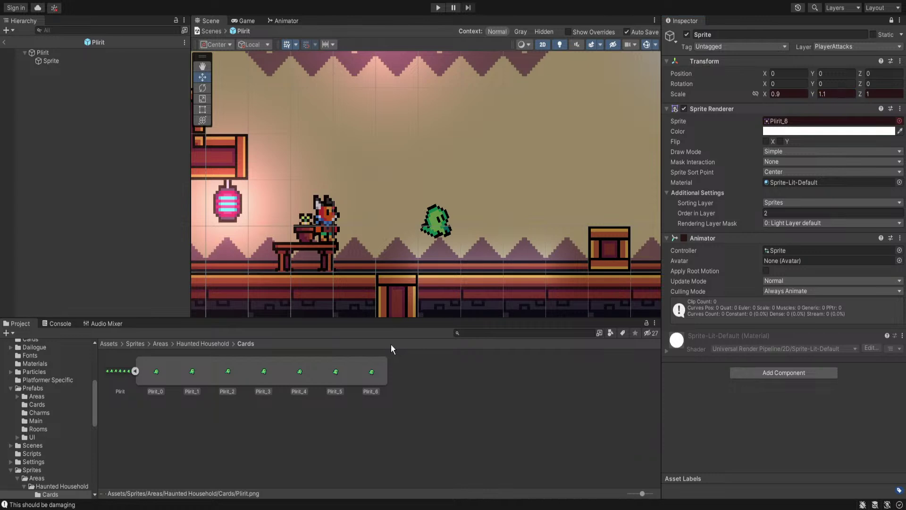
Key the Sprite child's scale at the final Plirit_6 frame to 1 in X and Y
{"action": "left_click", "coordinate": [793, 93]}
{"action": "type", "text": "1"}
{"action": "key", "text": "Tab"}
{"action": "type", "text": "1"}
{"action": "key", "text": "Return"}
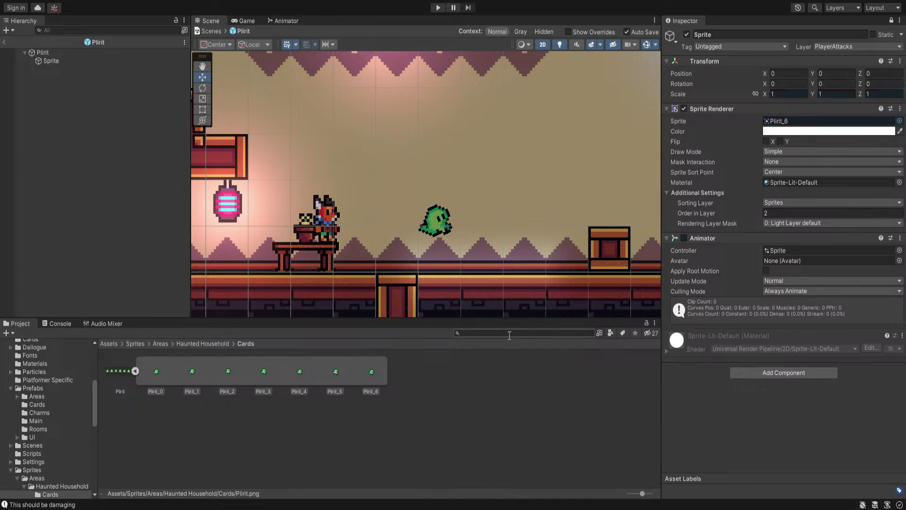
Enable Loop Time on the Plirit-Card clip in the Haunted Household Cards animations folder, unlocking the Inspector to reach its settings
{"action": "left_click", "coordinate": [107, 345]}
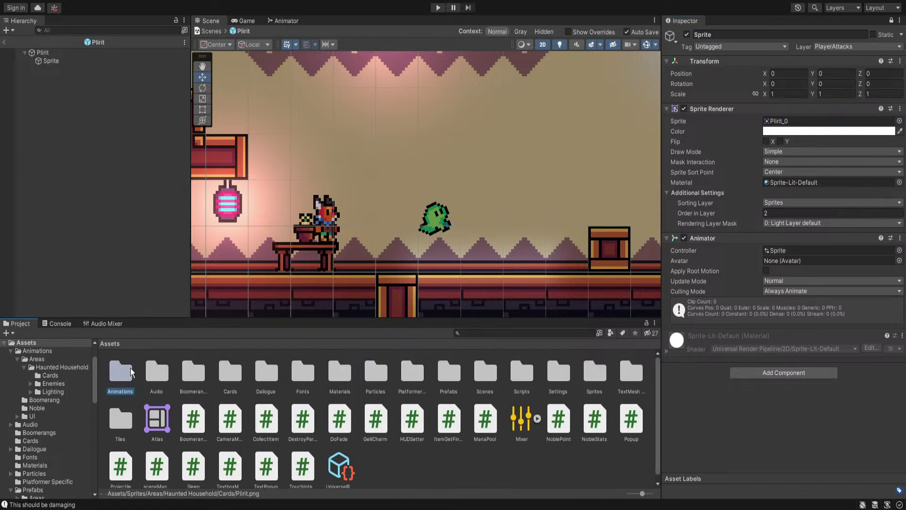
{"action": "double_click", "coordinate": [121, 375]}
{"action": "double_click", "coordinate": [121, 375]}
{"action": "double_click", "coordinate": [121, 375]}
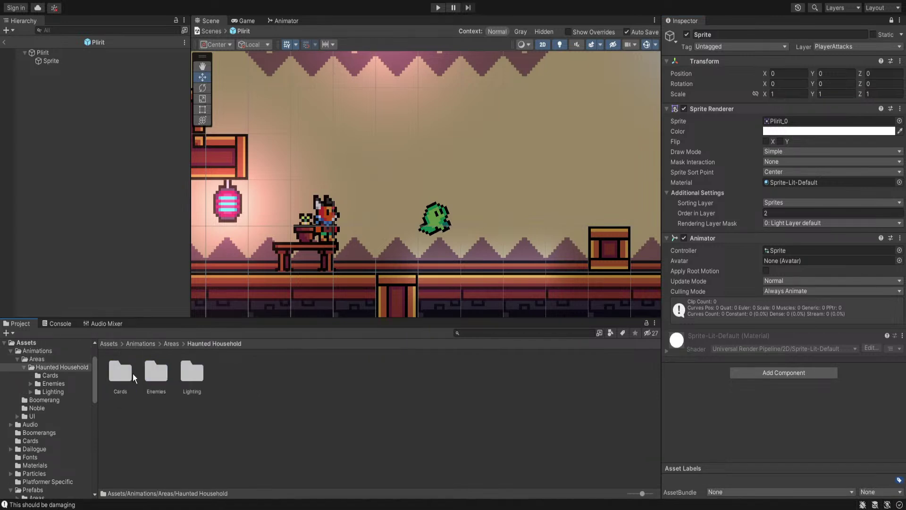
{"action": "double_click", "coordinate": [122, 376]}
{"action": "left_click", "coordinate": [126, 374]}
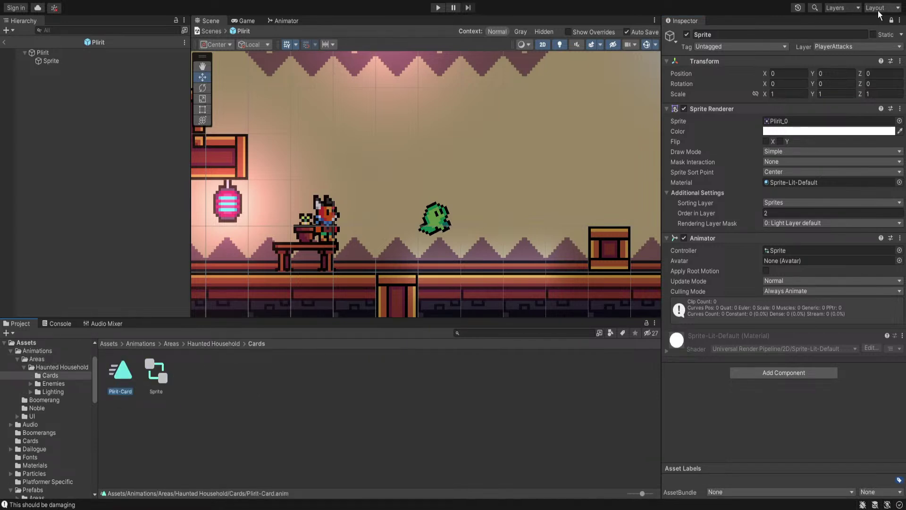
{"action": "left_click", "coordinate": [890, 20]}
{"action": "left_click", "coordinate": [765, 68]}
Leave the Plirit prefab editing mode and delete the Plirit instance from the Haunted-Household scene
{"action": "scroll", "coordinate": [472, 149], "scroll_direction": "down", "scroll_amount": 3}
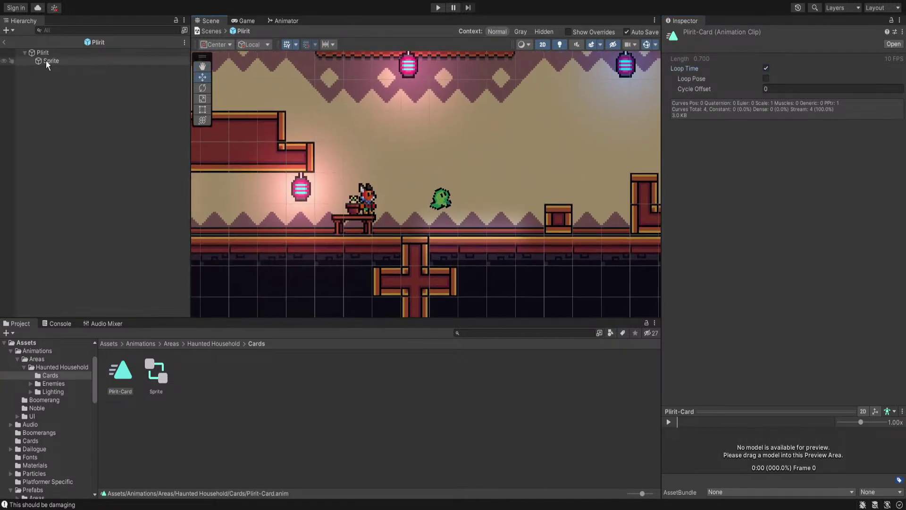
{"action": "left_click", "coordinate": [3, 42]}
{"action": "key", "text": "Delete"}
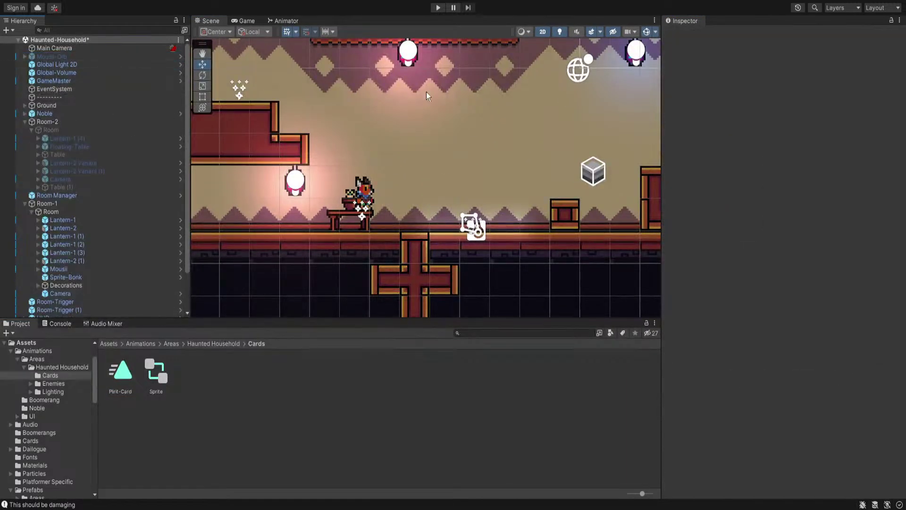
Run the game, move through the first room while firing the Plirit card projectile to check its animation, and stop playback
{"action": "left_click", "coordinate": [440, 7]}
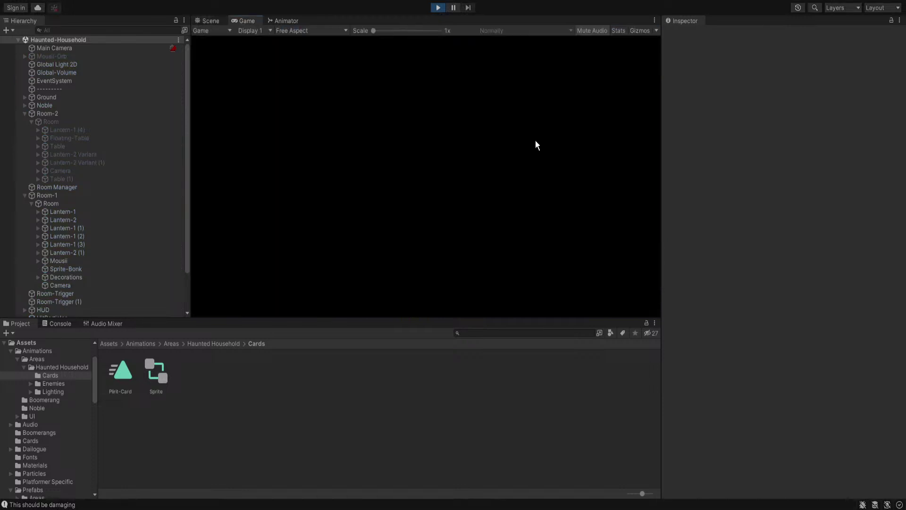
{"action": "key", "text": "a"}
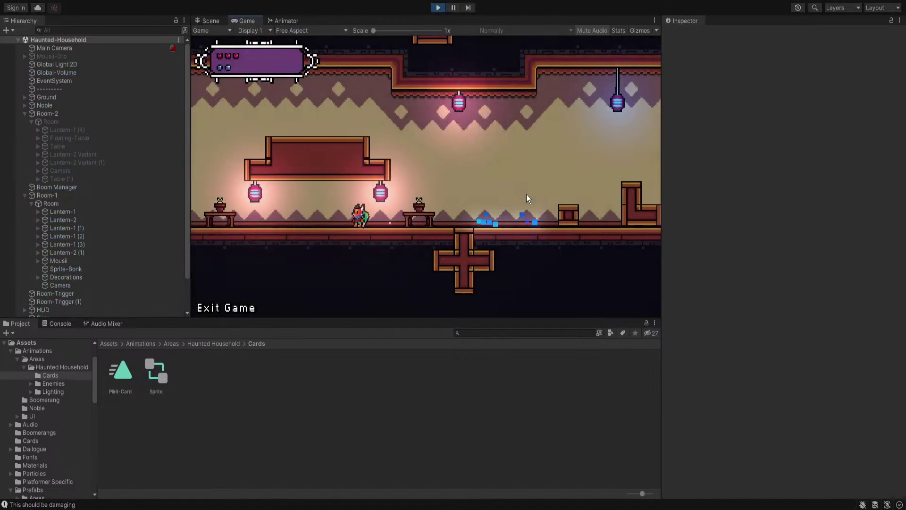
{"action": "key", "text": "space"}
{"action": "key", "text": "space"}
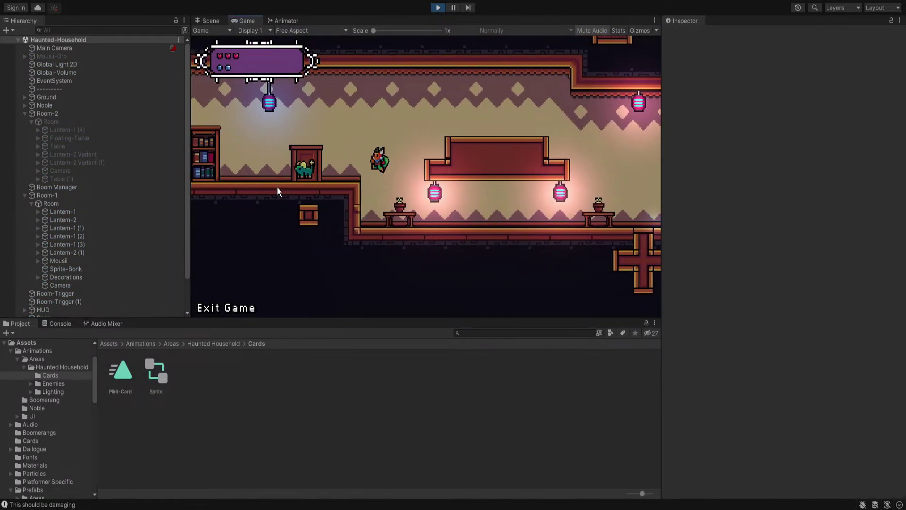
{"action": "key", "text": "a"}
{"action": "left_click", "coordinate": [519, 131]}
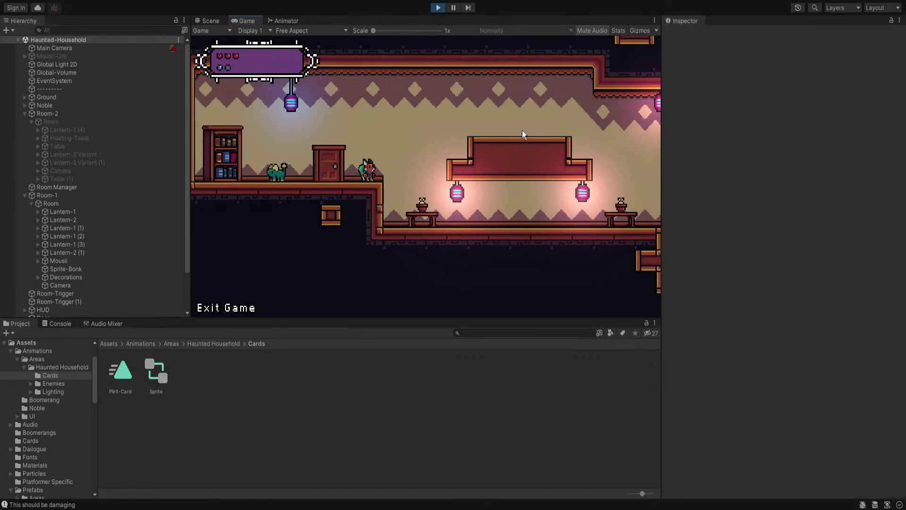
{"action": "key", "text": "a"}
{"action": "left_click", "coordinate": [547, 179]}
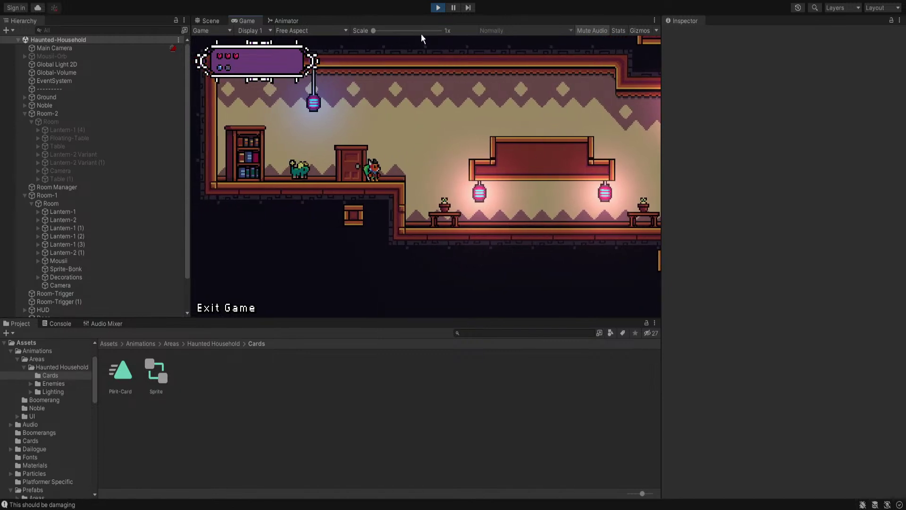
{"action": "left_click", "coordinate": [438, 8]}
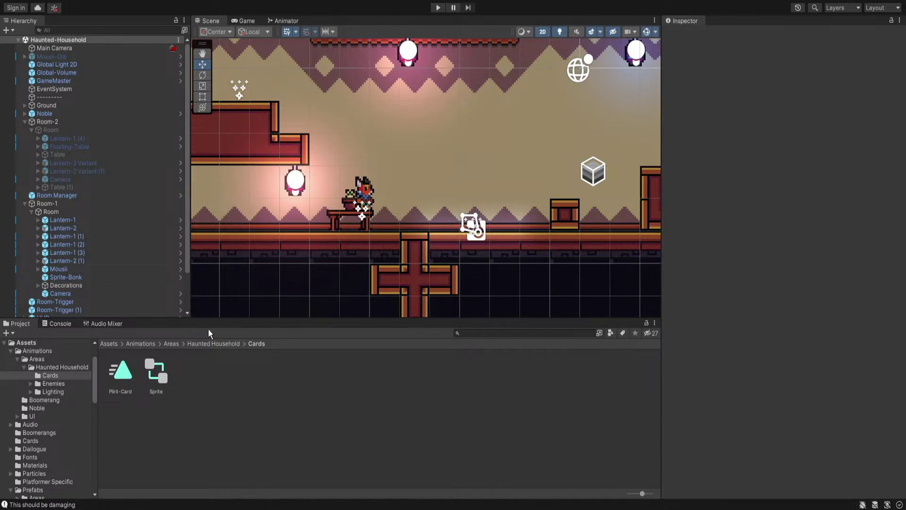
Place the Plirit prefab from the Prefabs/Cards folder in the scene and open it for editing to inspect its Sprite child
{"action": "left_click", "coordinate": [115, 343]}
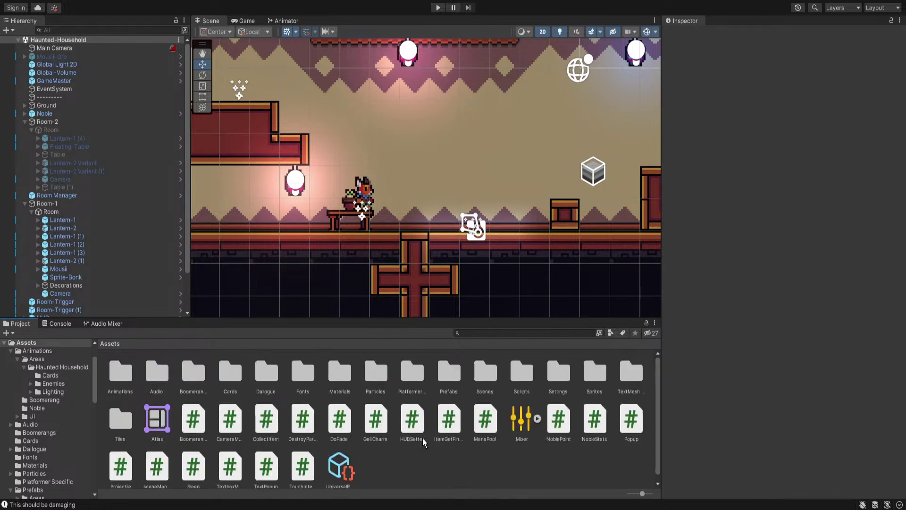
{"action": "double_click", "coordinate": [448, 372]}
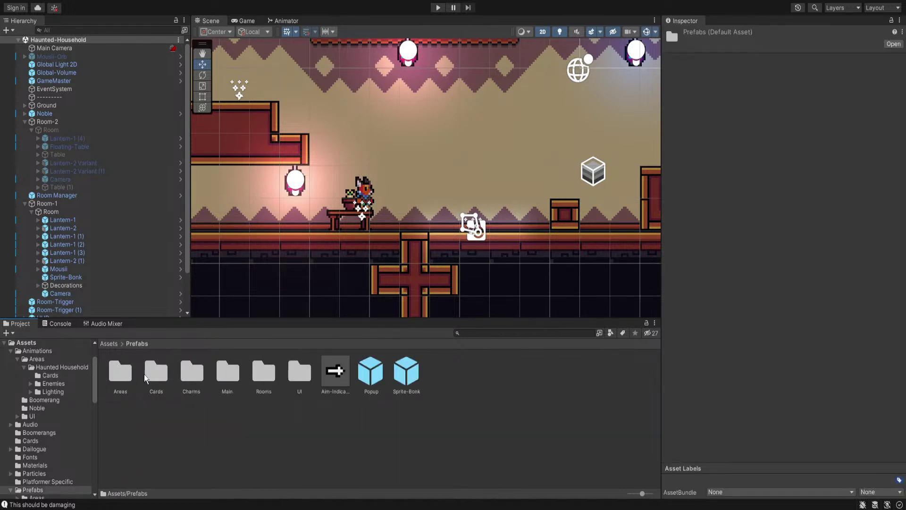
{"action": "double_click", "coordinate": [156, 371]}
{"action": "left_click_drag", "start_coordinate": [156, 371], "coordinate": [449, 200]}
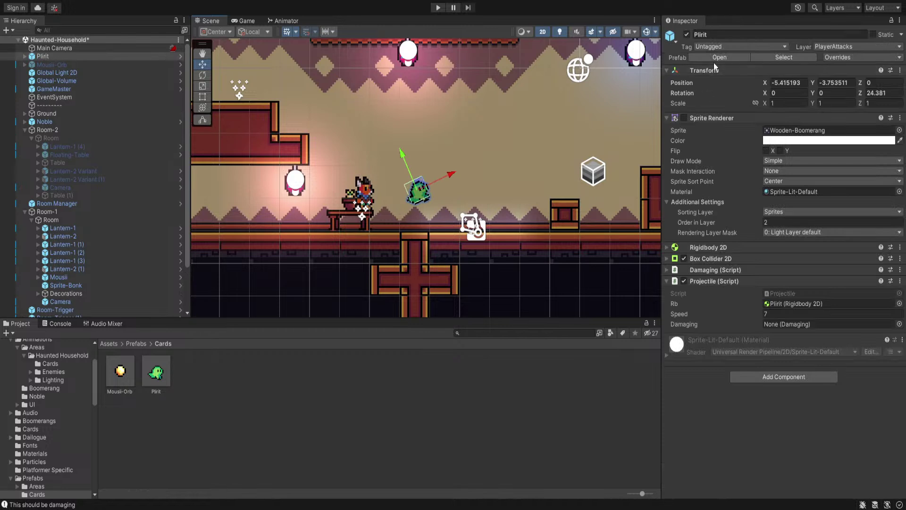
{"action": "left_click", "coordinate": [715, 59]}
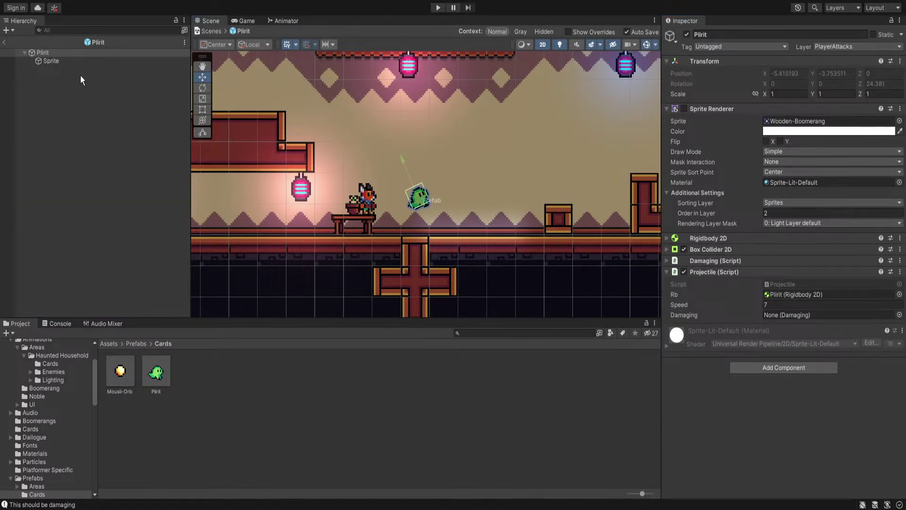
{"action": "left_click", "coordinate": [53, 61]}
{"action": "left_click", "coordinate": [395, 387]}
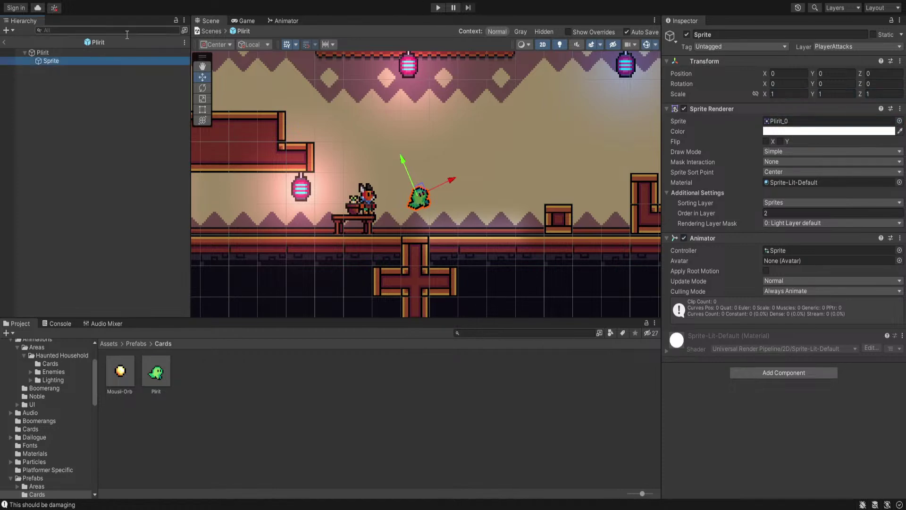
Return to the Haunted-Household scene and undo the placement of the Plirit instance
{"action": "left_click", "coordinate": [4, 42]}
{"action": "key", "text": "ctrl+z"}
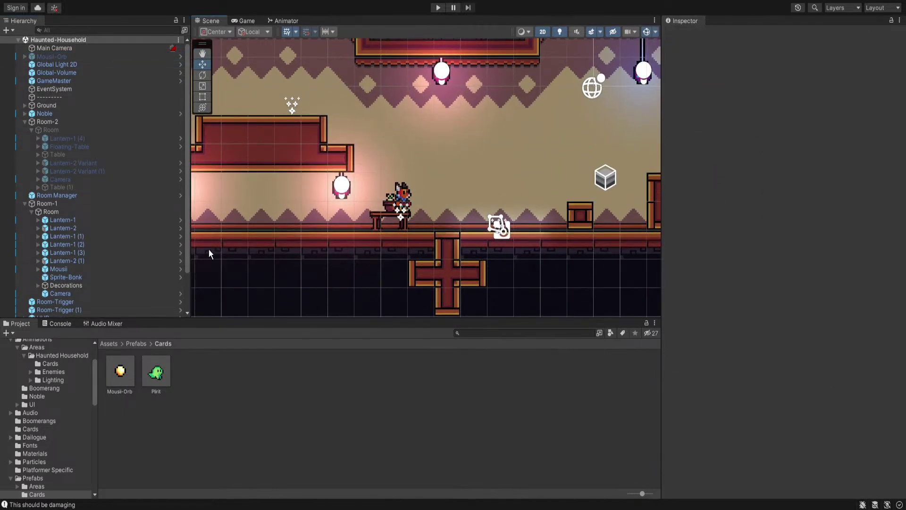
Test the Plirit projectile's flight again in a short play session and end it
{"action": "left_click", "coordinate": [438, 7]}
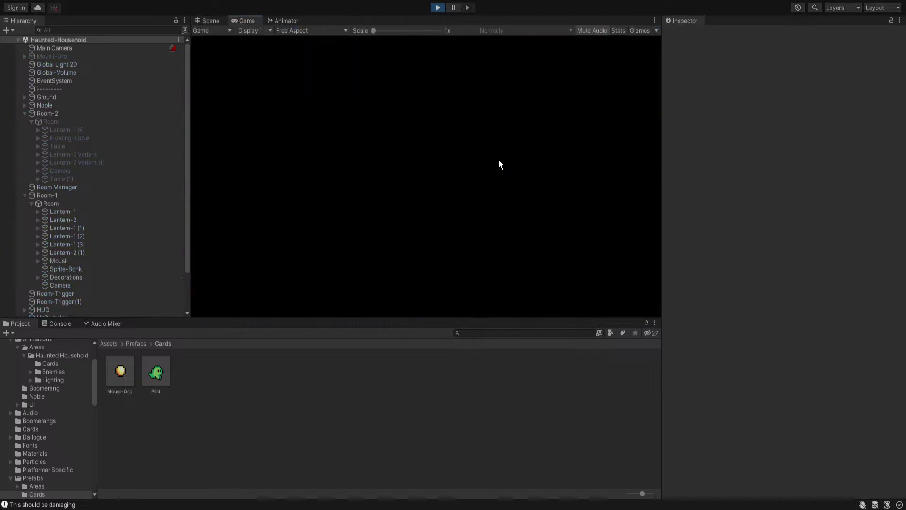
{"action": "key", "text": "a"}
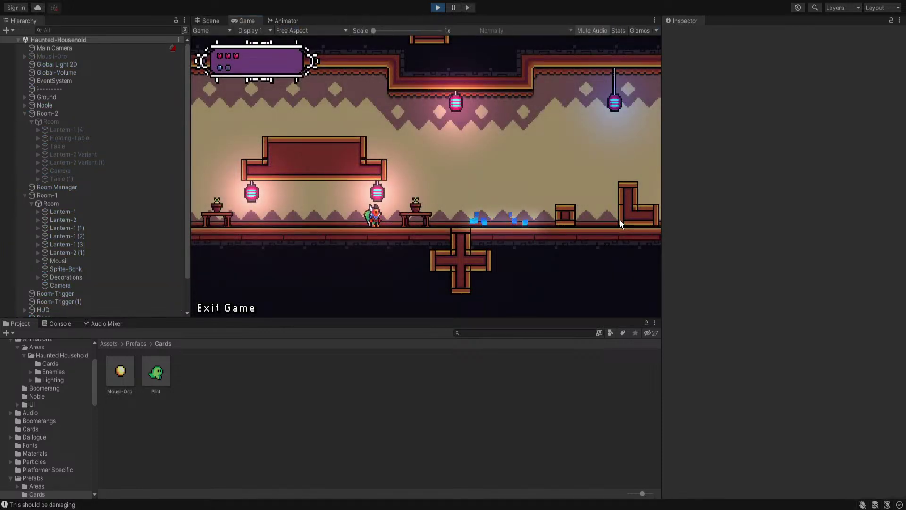
{"action": "left_click", "coordinate": [438, 8]}
Open the Plirit prefab, set its Projectile script's Speed to 3.5, and return to the scene
{"action": "left_click", "coordinate": [156, 373]}
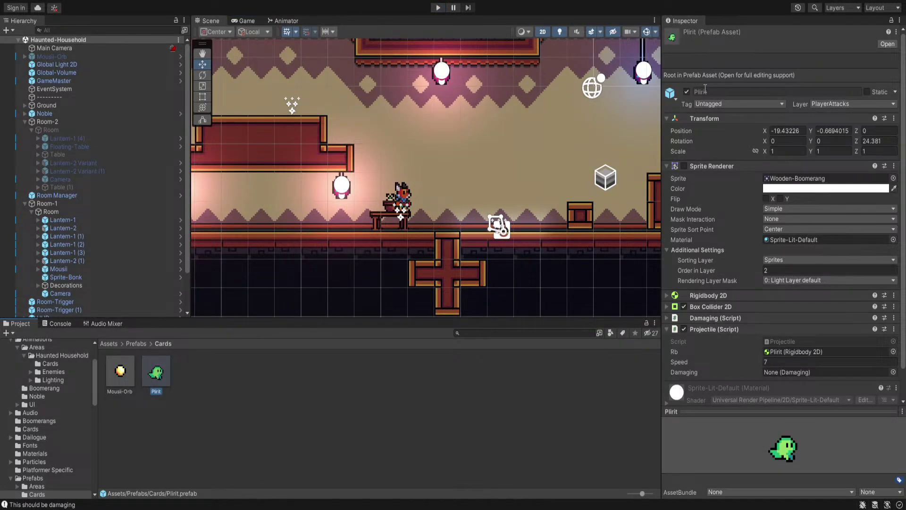
{"action": "scroll", "coordinate": [698, 248], "scroll_direction": "down", "scroll_amount": 3}
{"action": "scroll", "coordinate": [731, 302], "scroll_direction": "up", "scroll_amount": 3}
{"action": "scroll", "coordinate": [653, 287], "scroll_direction": "up", "scroll_amount": 1}
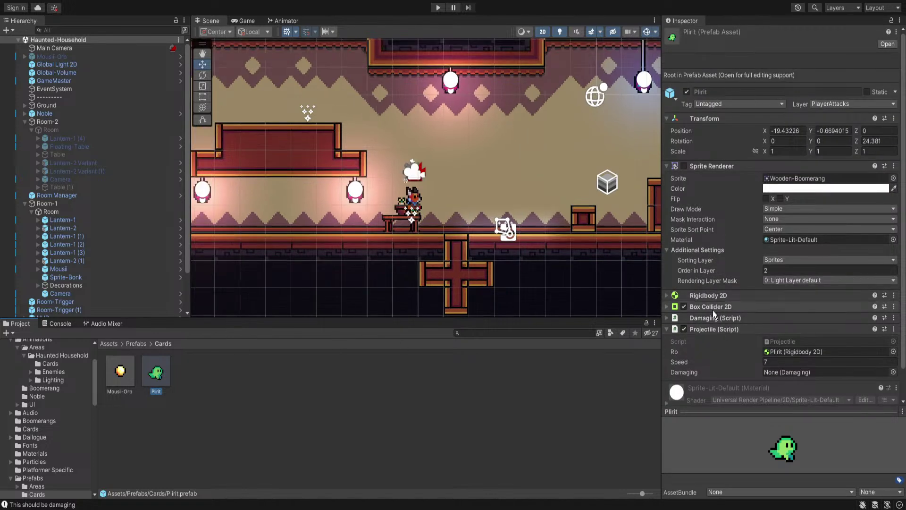
{"action": "left_click", "coordinate": [886, 47]}
{"action": "left_click", "coordinate": [782, 304]}
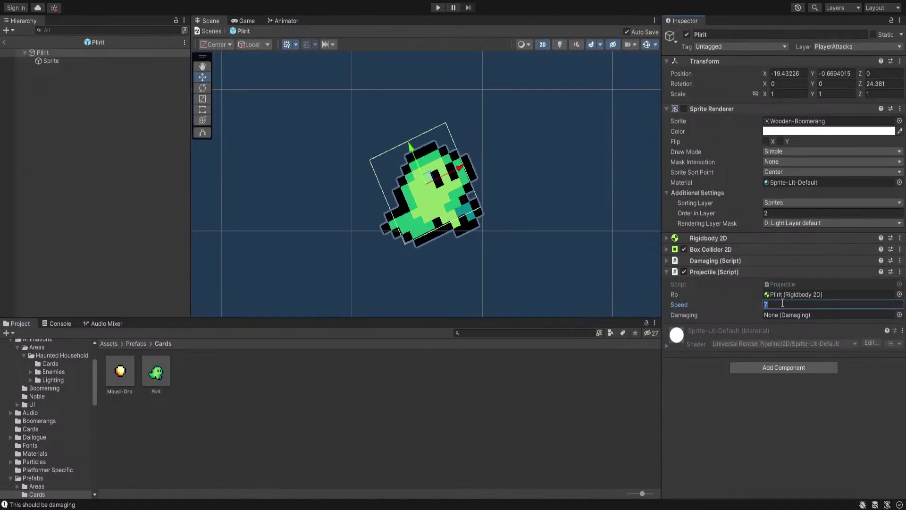
{"action": "type", "text": "3.5"}
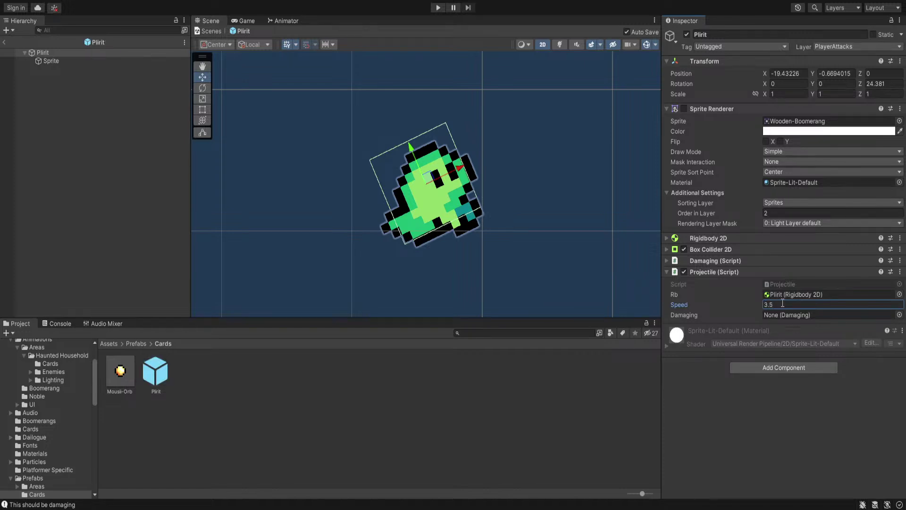
{"action": "left_click", "coordinate": [6, 44]}
Start a play session and launch the Plirit projectile in both directions to check its flight speed
{"action": "left_click", "coordinate": [437, 7]}
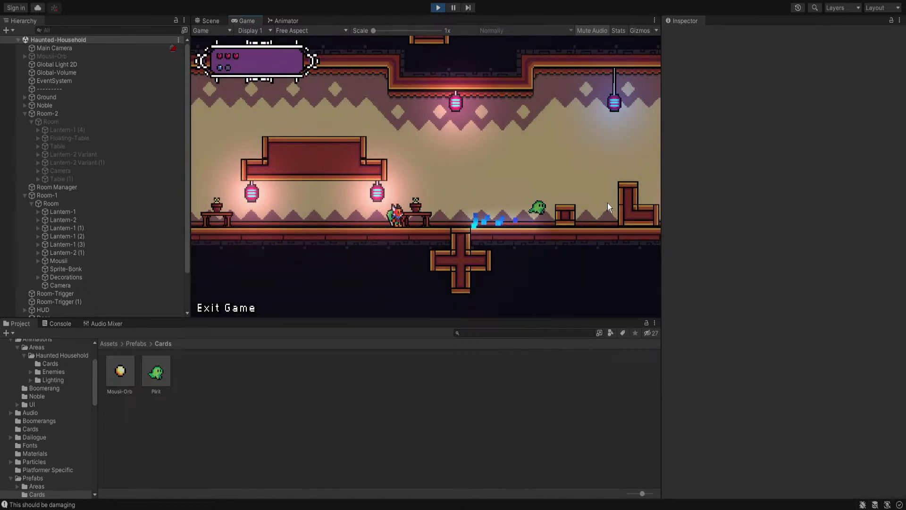
{"action": "key", "text": "d"}
{"action": "key", "text": "a"}
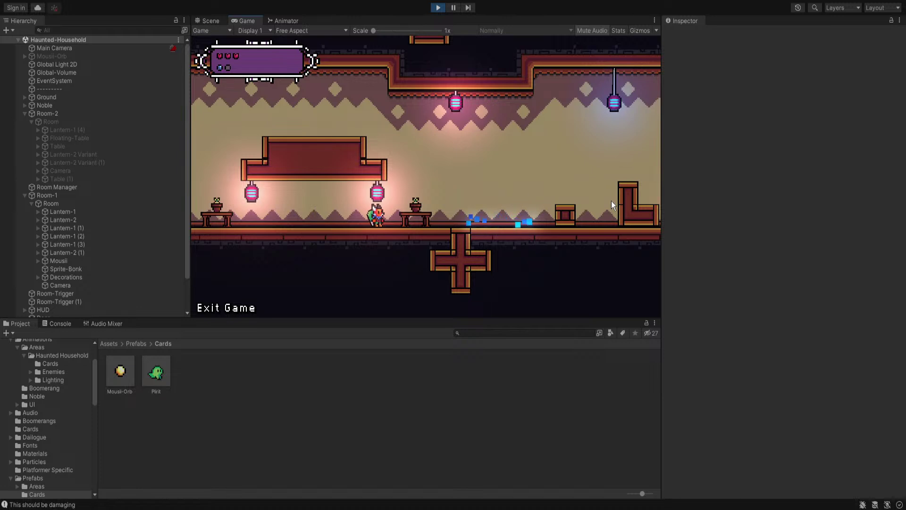
{"action": "key", "text": "Right"}
{"action": "key", "text": "Left"}
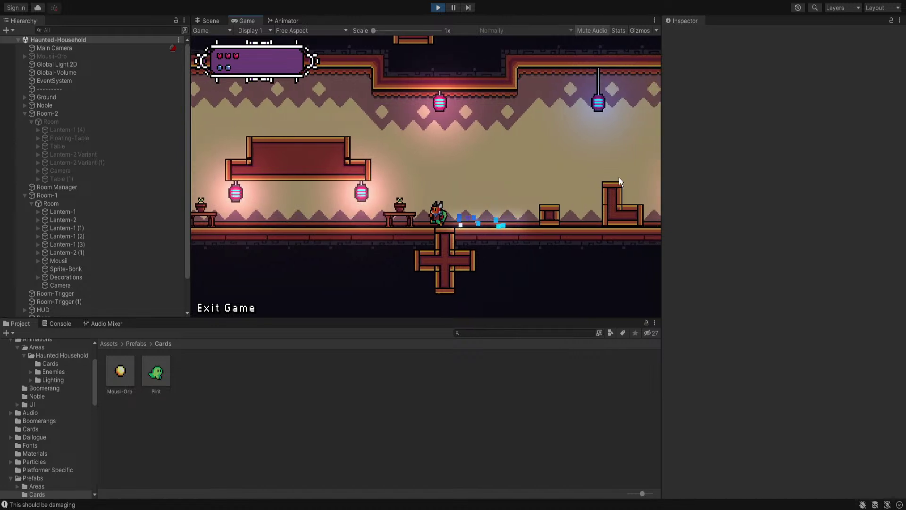
{"action": "key", "text": "Right"}
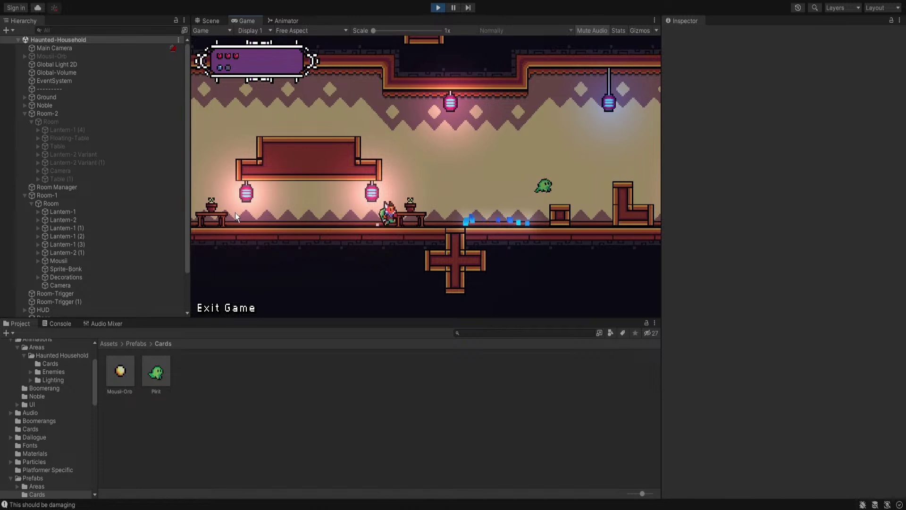
{"action": "left_click", "coordinate": [280, 195]}
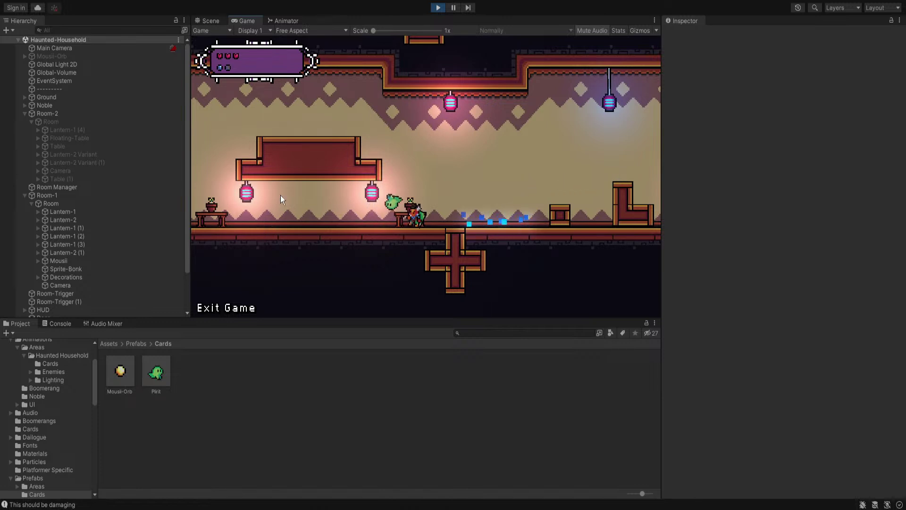
{"action": "key", "text": "a"}
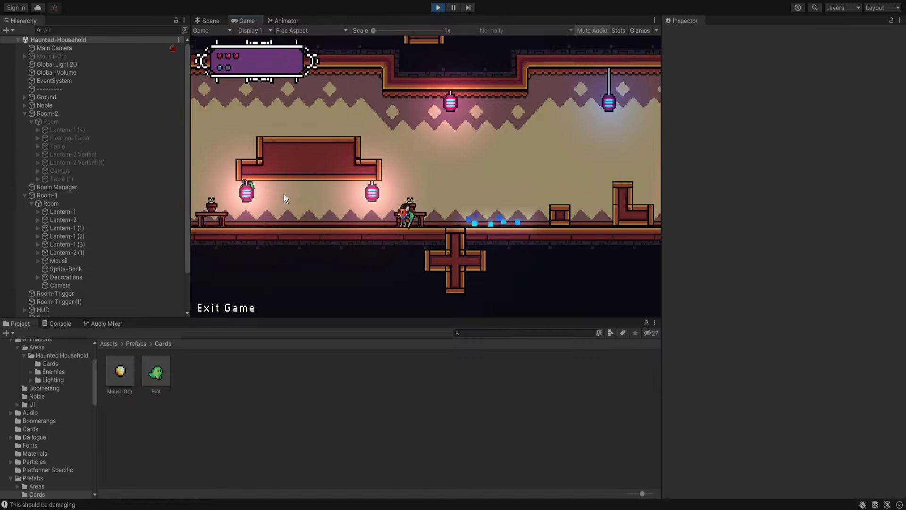
{"action": "key", "text": "Left"}
{"action": "key", "text": "d"}
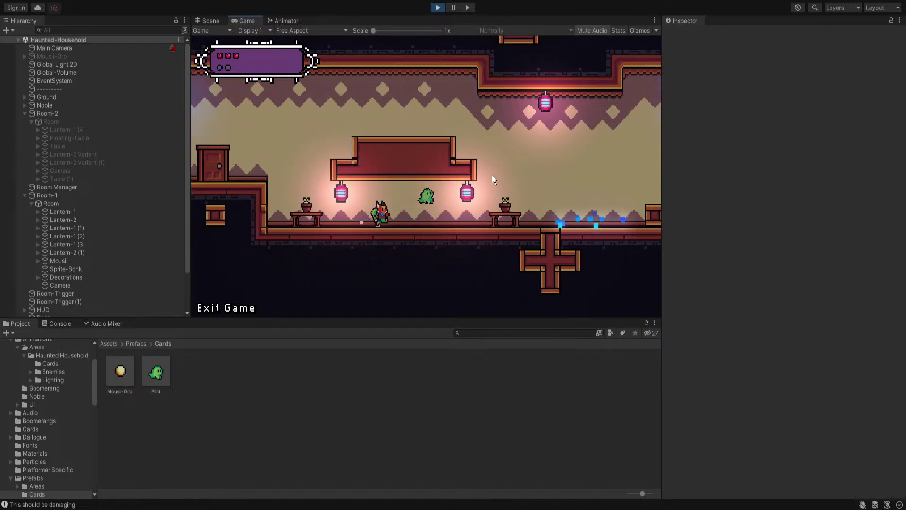
Test Plirit against the enemy by the door, launch it once more toward the benches, and end the play session
{"action": "key", "text": "space"}
{"action": "key", "text": "a"}
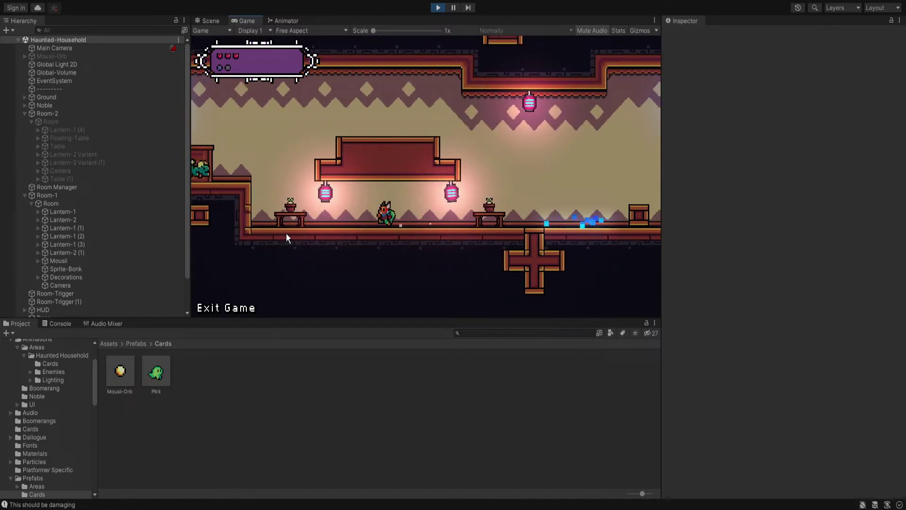
{"action": "key", "text": "space"}
{"action": "left_click", "coordinate": [241, 182]}
{"action": "key", "text": "d"}
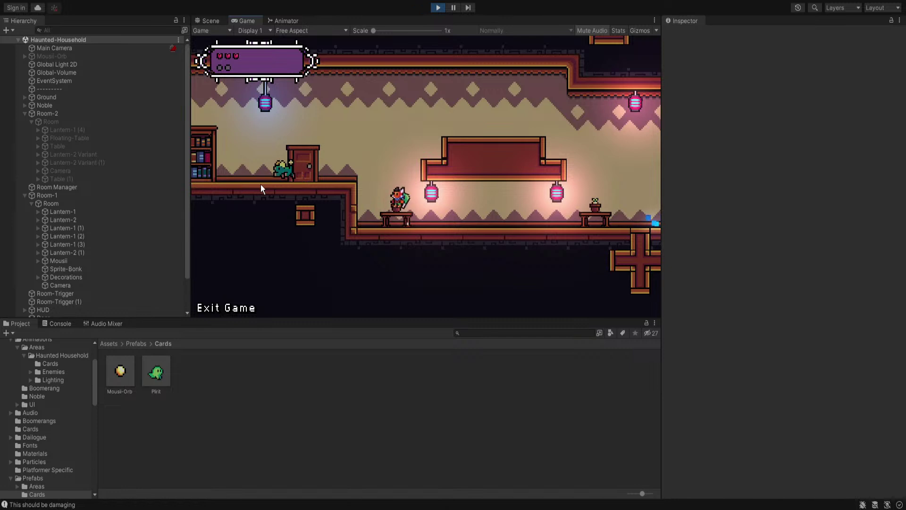
{"action": "key", "text": "space"}
{"action": "key", "text": "a"}
{"action": "key", "text": "d"}
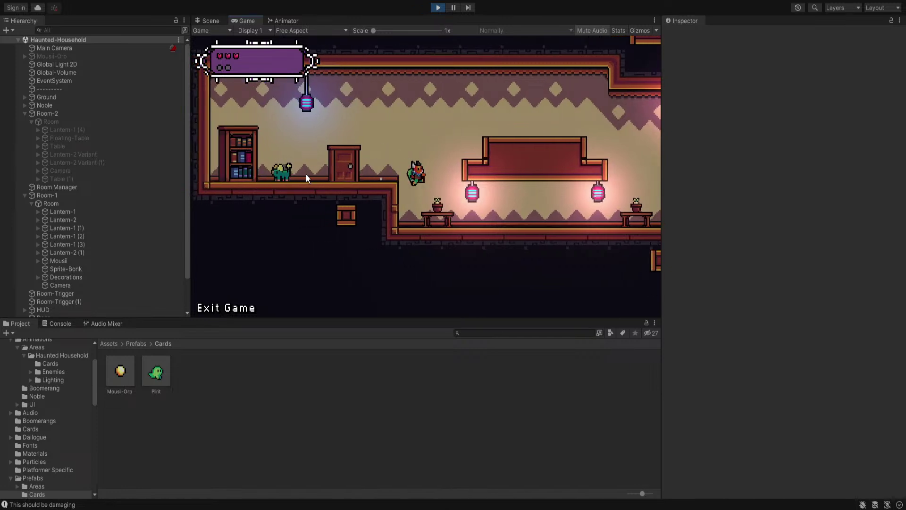
{"action": "key", "text": "d"}
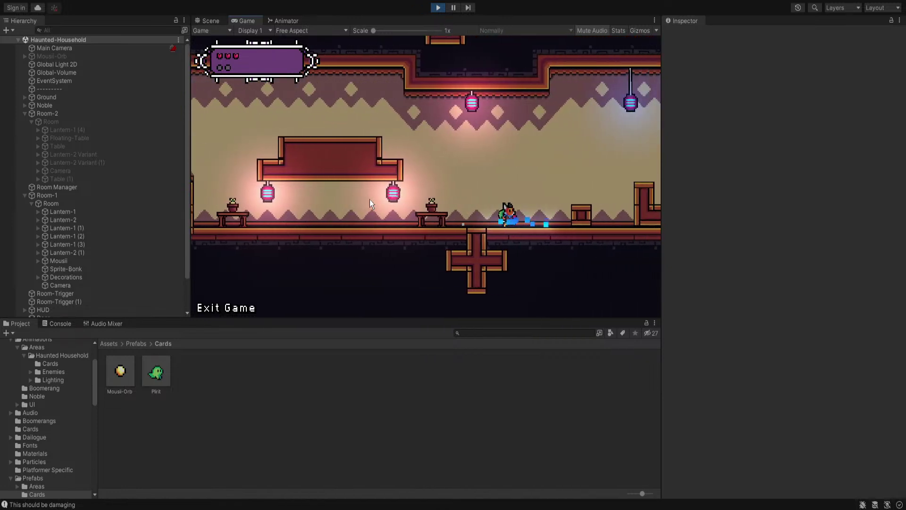
{"action": "left_click", "coordinate": [346, 165]}
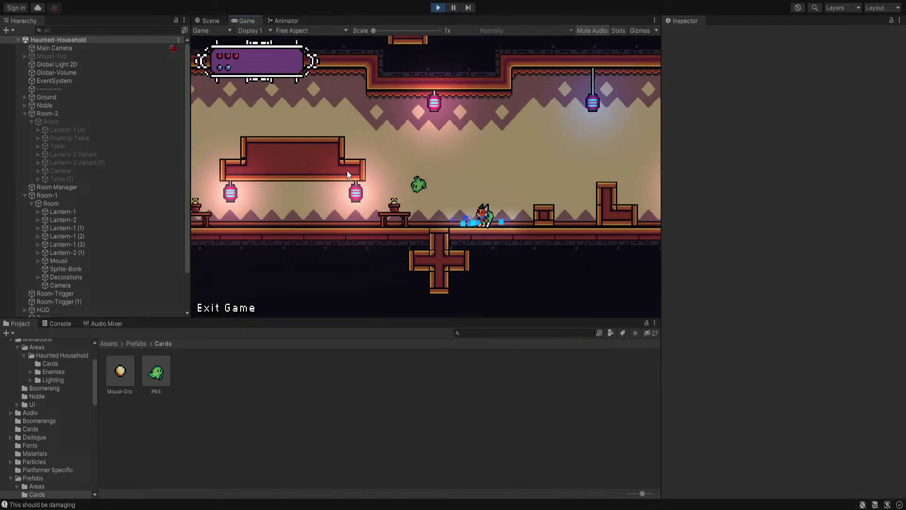
{"action": "left_click", "coordinate": [438, 7]}
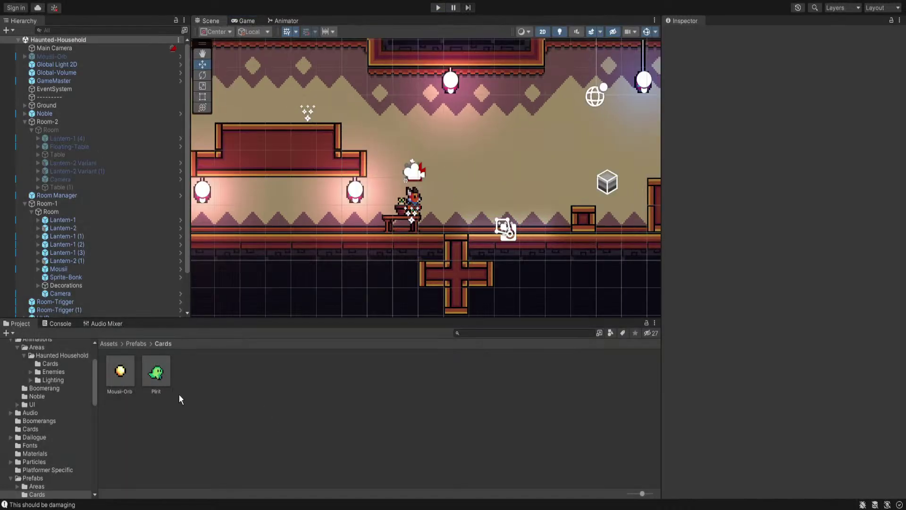
Open the Plirit prefab and turn off Is Destroy and Is Destroy On Ground in its Damaging script
{"action": "left_click", "coordinate": [860, 61]}
{"action": "left_click", "coordinate": [715, 272]}
{"action": "left_click", "coordinate": [710, 263]}
{"action": "left_click", "coordinate": [709, 262]}
{"action": "left_click", "coordinate": [706, 262]}
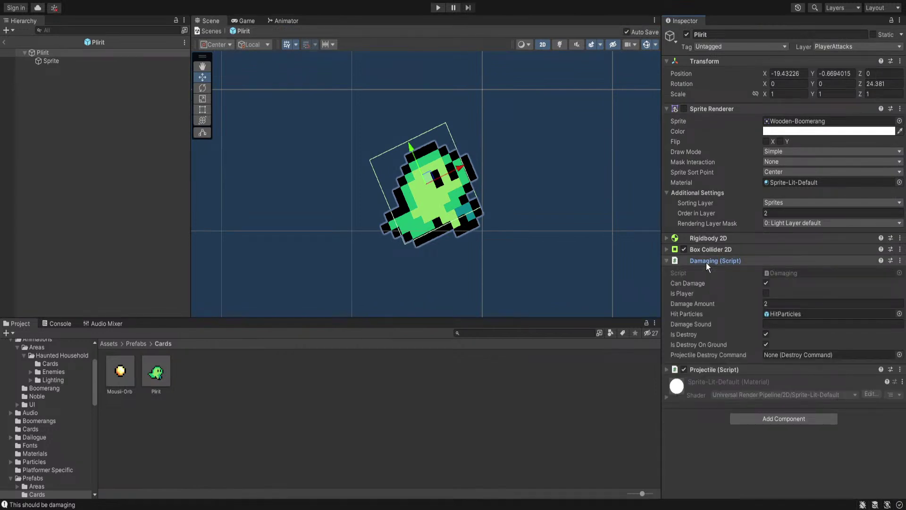
{"action": "left_click", "coordinate": [765, 344]}
{"action": "left_click", "coordinate": [766, 334]}
{"action": "scroll", "coordinate": [560, 213], "scroll_direction": "down", "scroll_amount": 2}
Play-test launching Plirit at the enemy by the door with its destroy options off, and end the session
{"action": "left_click", "coordinate": [438, 7]}
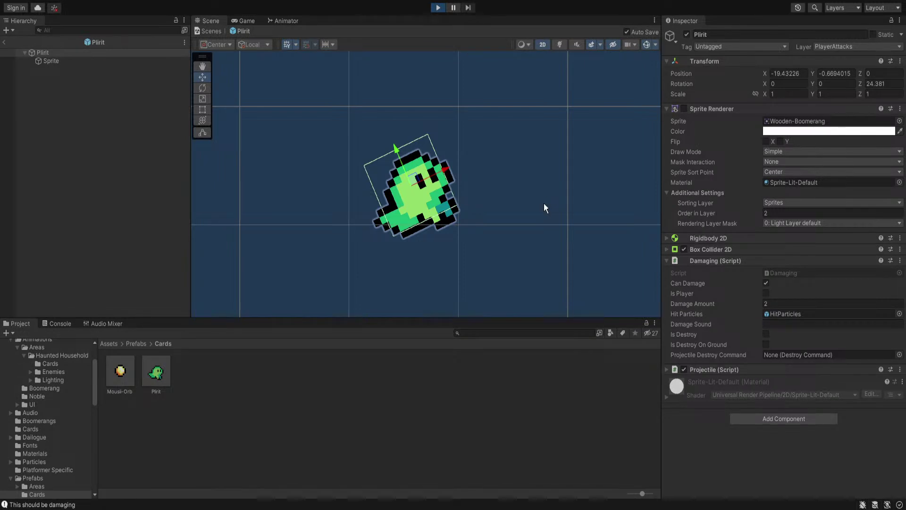
{"action": "key", "text": "a"}
{"action": "key", "text": "d"}
{"action": "key", "text": "space"}
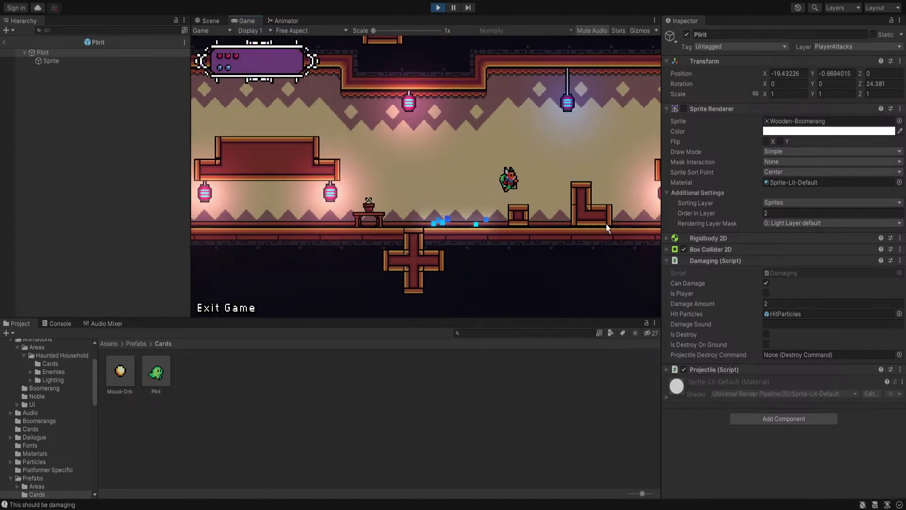
{"action": "key", "text": "a"}
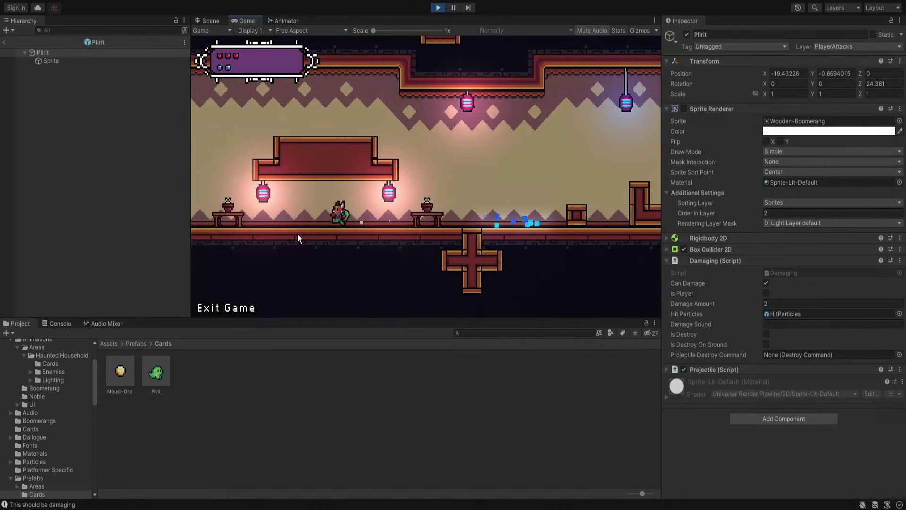
{"action": "key", "text": "space"}
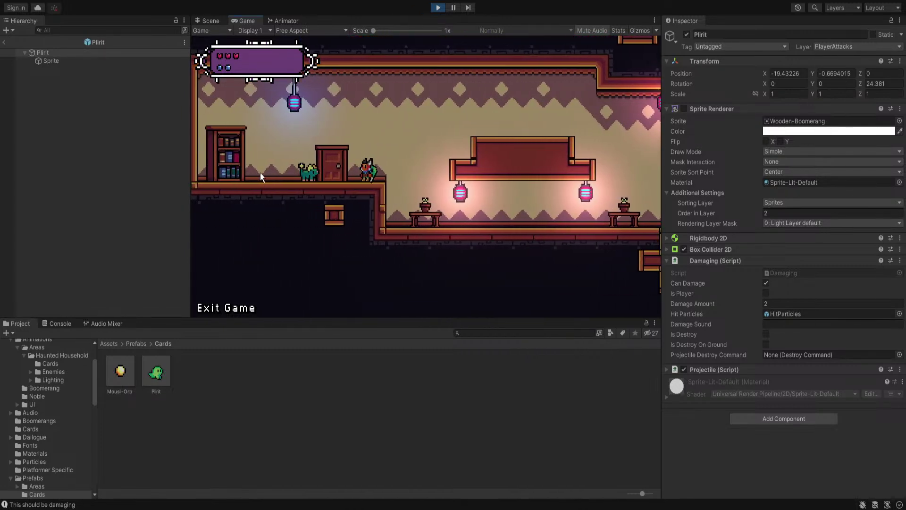
{"action": "right_click", "coordinate": [260, 174]}
{"action": "key", "text": "a"}
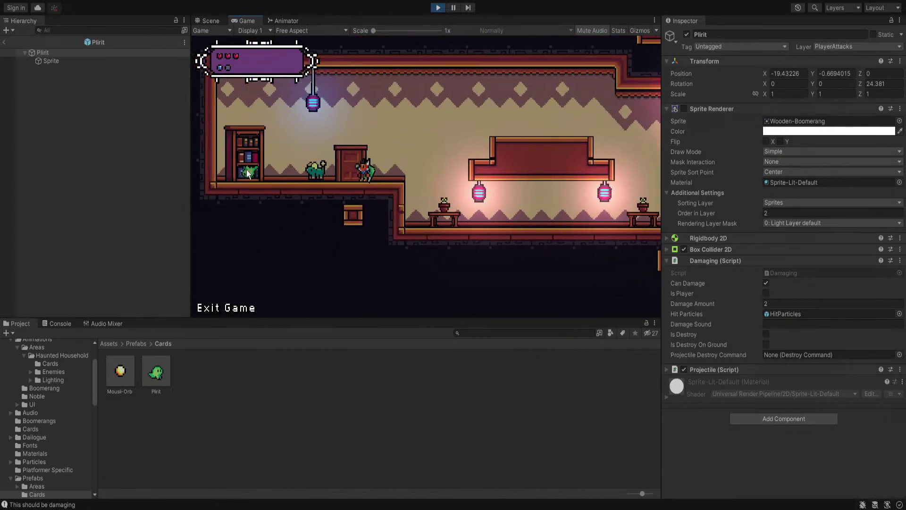
{"action": "key", "text": "d"}
{"action": "key", "text": "space"}
{"action": "left_click", "coordinate": [438, 8]}
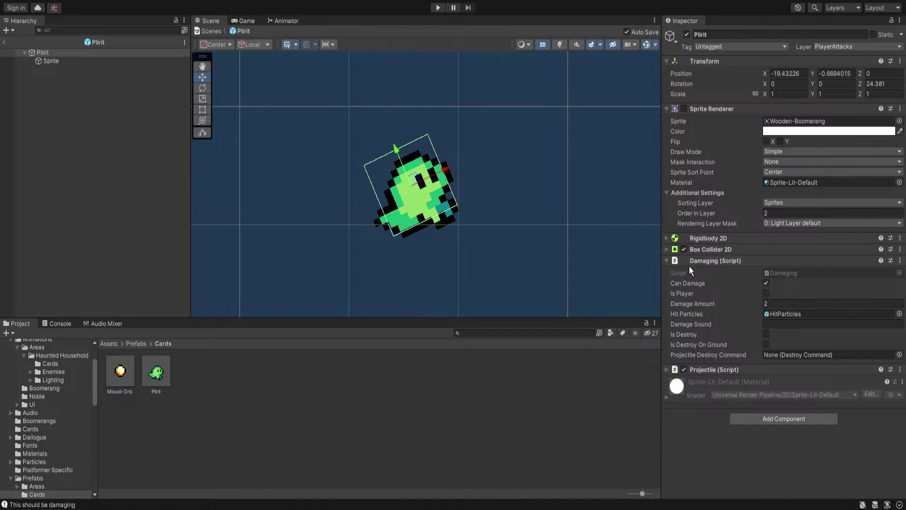
Open the prefab's Damaging script in Visual Studio and review its fields and OnTriggerEnter2D code
{"action": "left_click", "coordinate": [784, 272]}
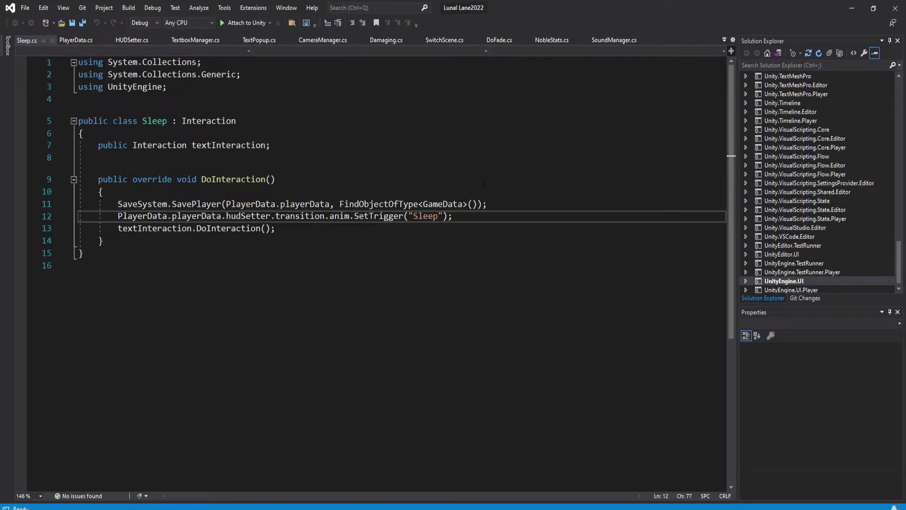
{"action": "left_click", "coordinate": [479, 226]}
{"action": "key", "text": "alt+Tab"}
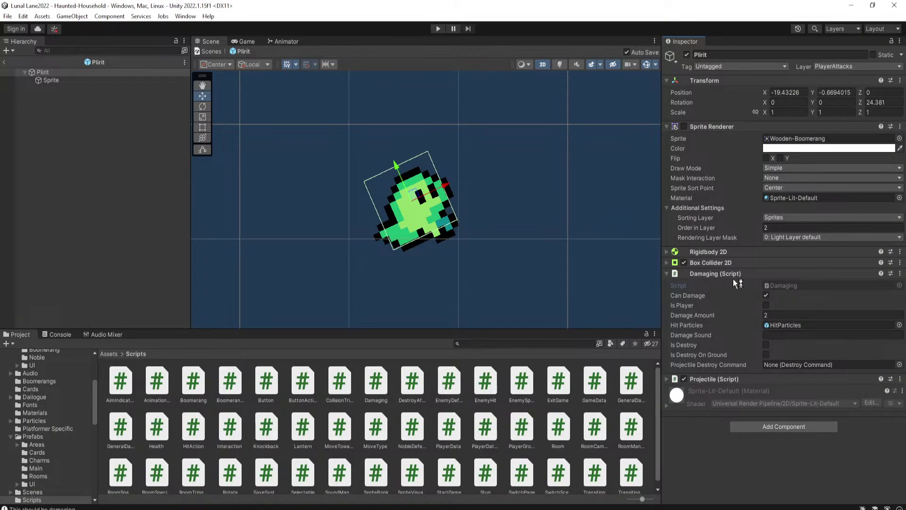
{"action": "left_click", "coordinate": [776, 285]}
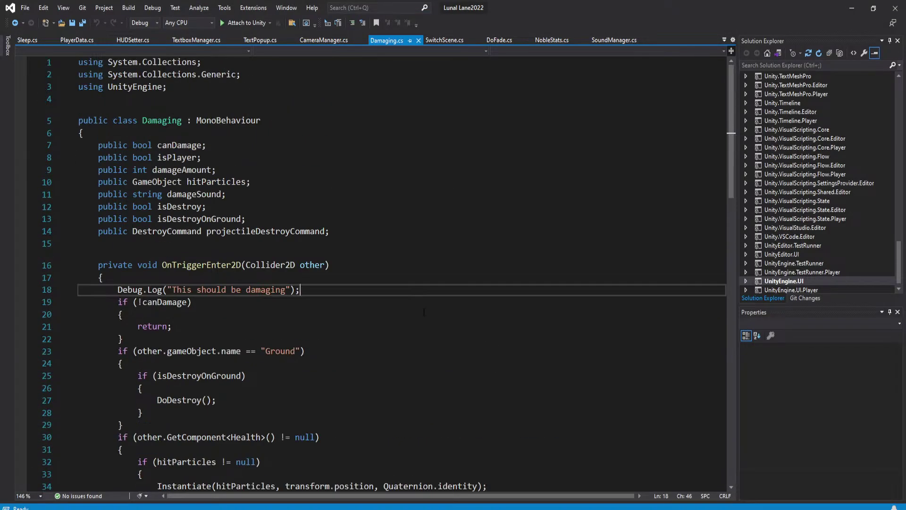
{"action": "scroll", "coordinate": [389, 303], "scroll_direction": "down", "scroll_amount": 15}
{"action": "scroll", "coordinate": [388, 303], "scroll_direction": "up", "scroll_amount": 15}
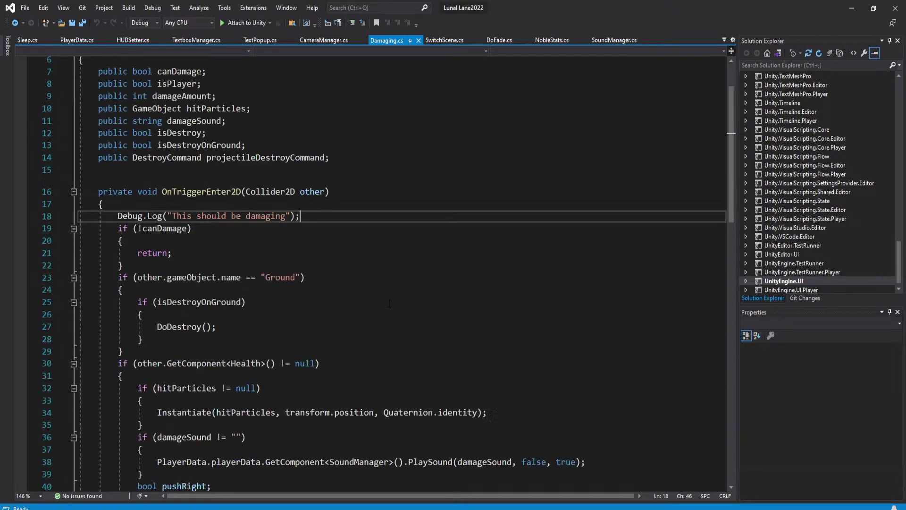
Declare a public bool isDamageOverTime directly below canDamage in the Damaging class and save the script
{"action": "left_click", "coordinate": [300, 171]}
{"action": "key", "text": "Down"}
{"action": "key", "text": "Up"}
{"action": "left_click", "coordinate": [307, 156]}
{"action": "key", "text": "Down"}
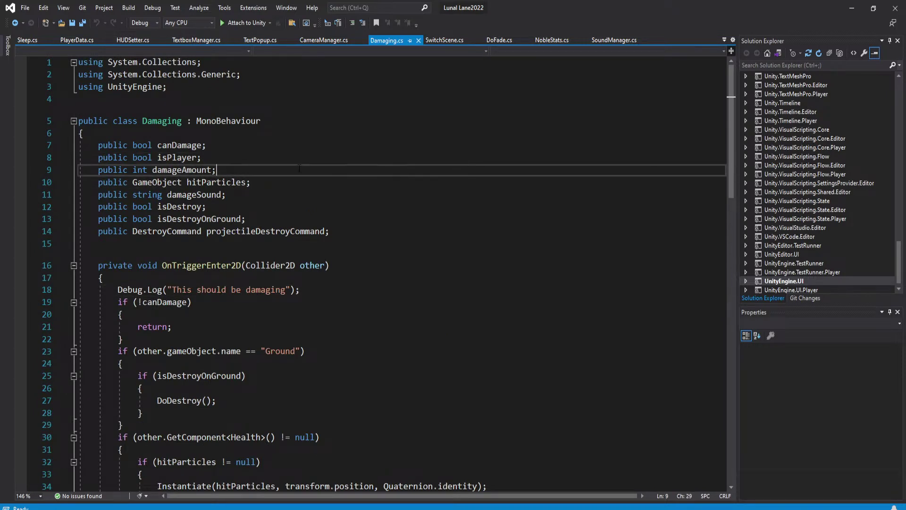
{"action": "left_click", "coordinate": [307, 145]}
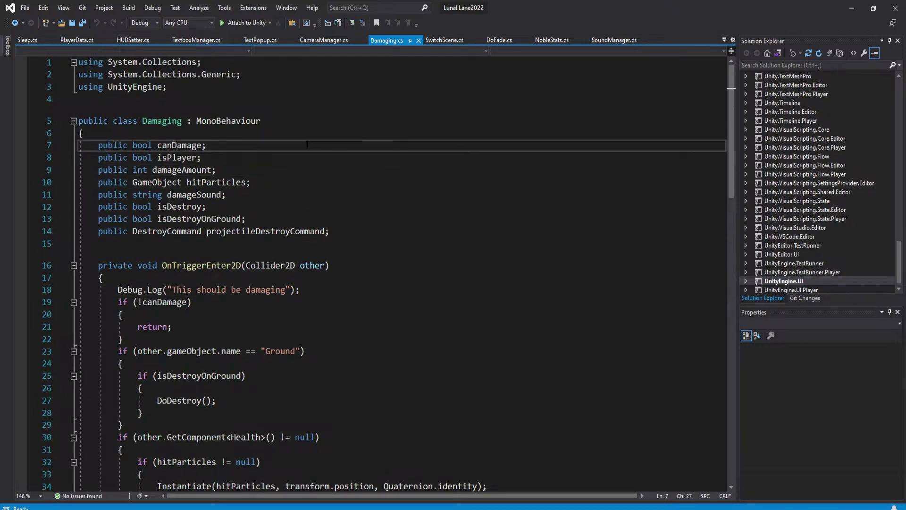
{"action": "key", "text": "Return"}
{"action": "type", "text": "public bool"}
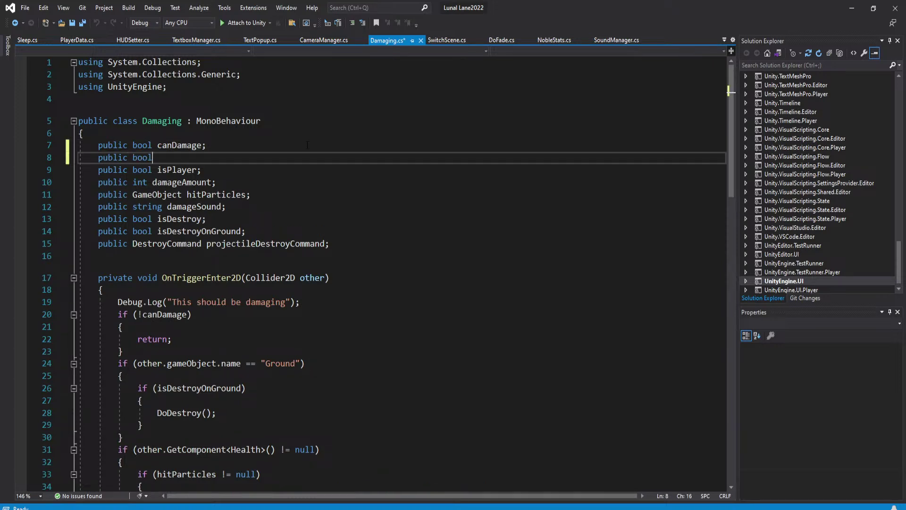
{"action": "type", "text": " isDamageOverTime;"}
{"action": "key", "text": "ctrl+s"}
Insert a private OnTriggerStay2D method between OnTriggerEnter2D and DoDestroy, naming its Collider2D parameter other
{"action": "scroll", "coordinate": [255, 285], "scroll_direction": "down", "scroll_amount": 12}
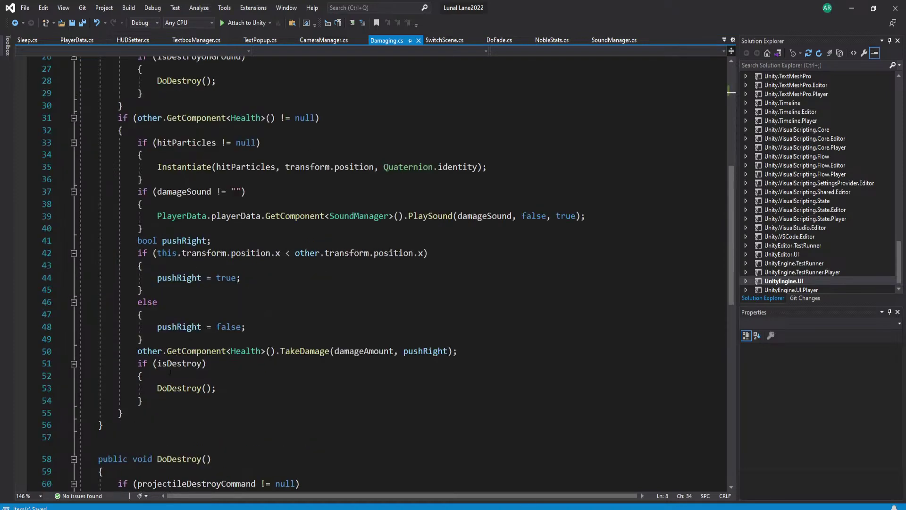
{"action": "left_click", "coordinate": [155, 282]}
{"action": "key", "text": "Return"}
{"action": "key", "text": "Return"}
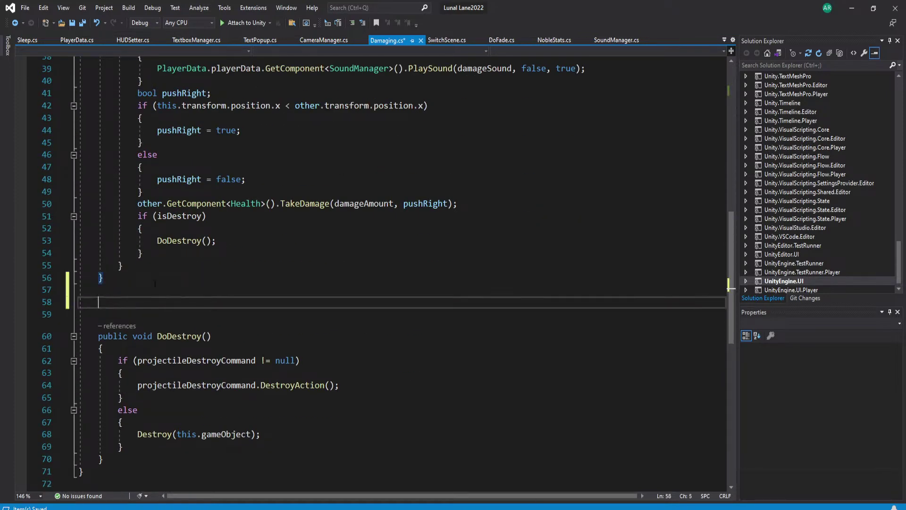
{"action": "type", "text": "ontriggerst"}
{"action": "key", "text": "Down"}
{"action": "key", "text": "Tab"}
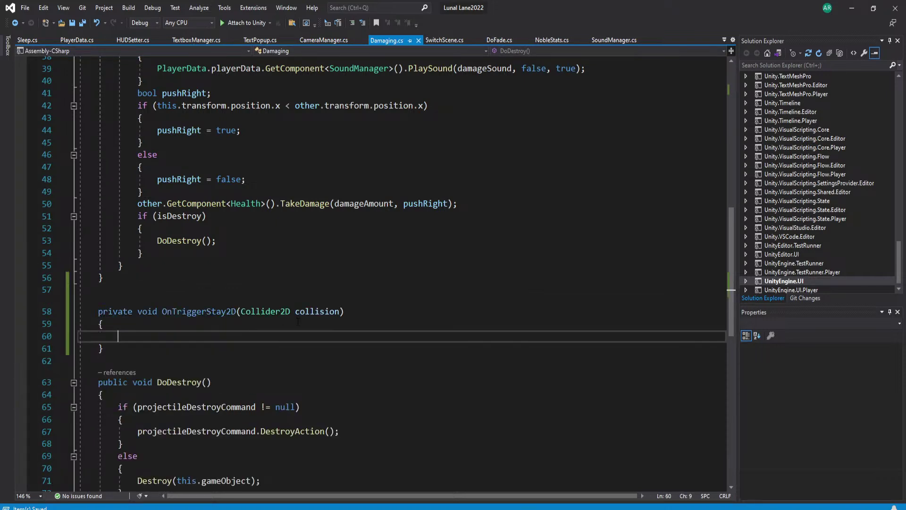
{"action": "double_click", "coordinate": [316, 311]}
{"action": "type", "text": "other"}
Add an empty if (isDamageOverTime) block inside OnTriggerStay2D and save the script
{"action": "left_click", "coordinate": [149, 336]}
{"action": "type", "text": "if()"}
{"action": "key", "text": "Left"}
{"action": "type", "text": "isdamage"}
{"action": "key", "text": "Tab"}
{"action": "key", "text": "Right"}
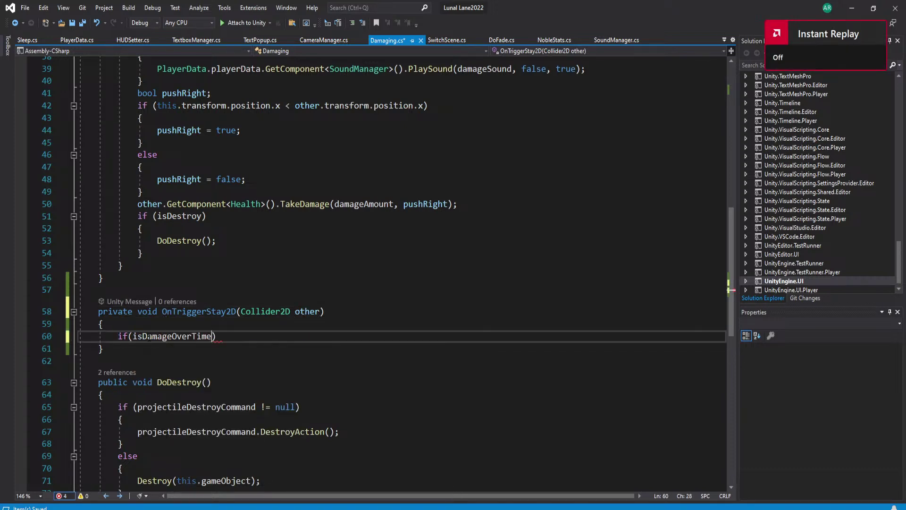
{"action": "key", "text": "Return"}
{"action": "type", "text": "{"}
{"action": "key", "text": "Return"}
{"action": "key", "text": "ctrl+s"}
Declare a public float damageOverTimeTimer directly below isDamageOverTime in the Damaging class and save the script
{"action": "scroll", "coordinate": [200, 357], "scroll_direction": "up", "scroll_amount": 6}
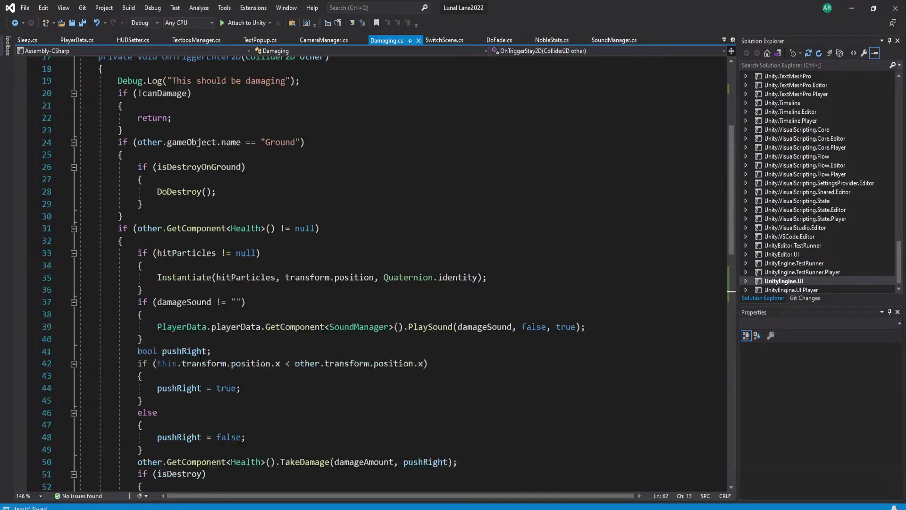
{"action": "scroll", "coordinate": [199, 357], "scroll_direction": "up", "scroll_amount": 3}
{"action": "scroll", "coordinate": [271, 259], "scroll_direction": "up", "scroll_amount": 4}
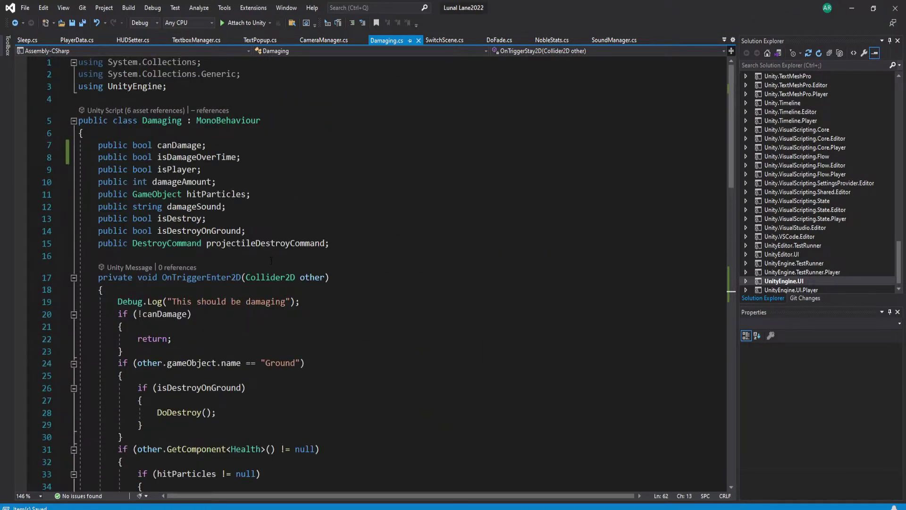
{"action": "left_click", "coordinate": [268, 158]}
{"action": "key", "text": "Return"}
{"action": "type", "text": "public float "}
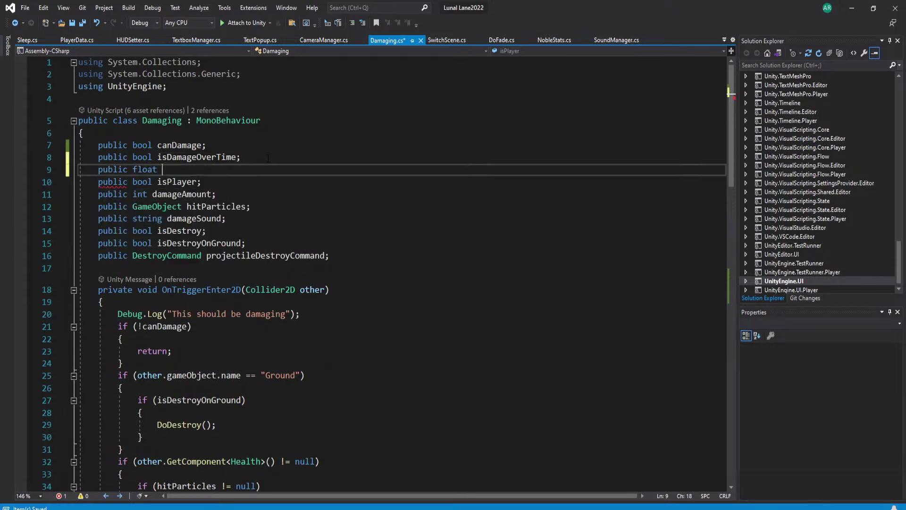
{"action": "type", "text": "damageOverTimeTimer;"}
{"action": "key", "text": "ctrl+s"}
Declare a public float damageOverTimeTimerMax directly below damageOverTimeTimer and save the script
{"action": "key", "text": "Return"}
{"action": "type", "text": "public float t"}
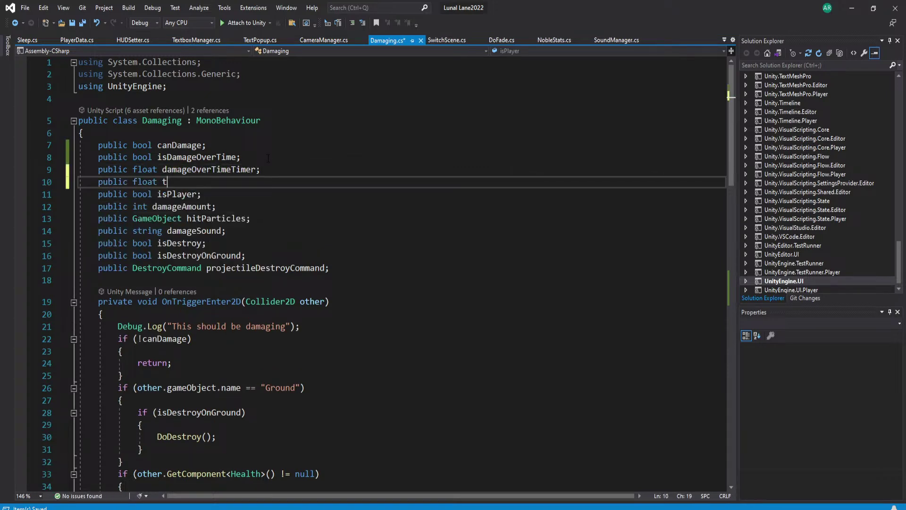
{"action": "key", "text": "BackSpace"}
{"action": "type", "text": "damageOv"}
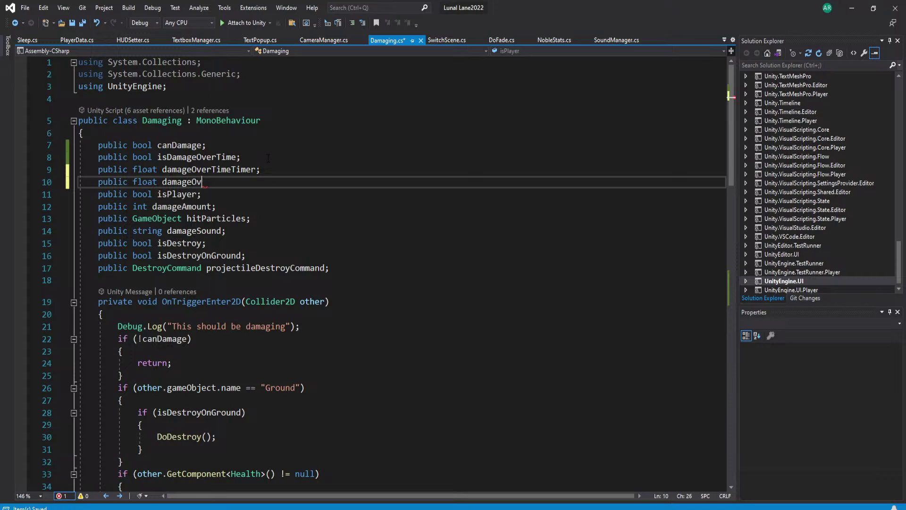
{"action": "type", "text": "erTimeTimerMax;"}
{"action": "key", "text": "ctrl+s"}
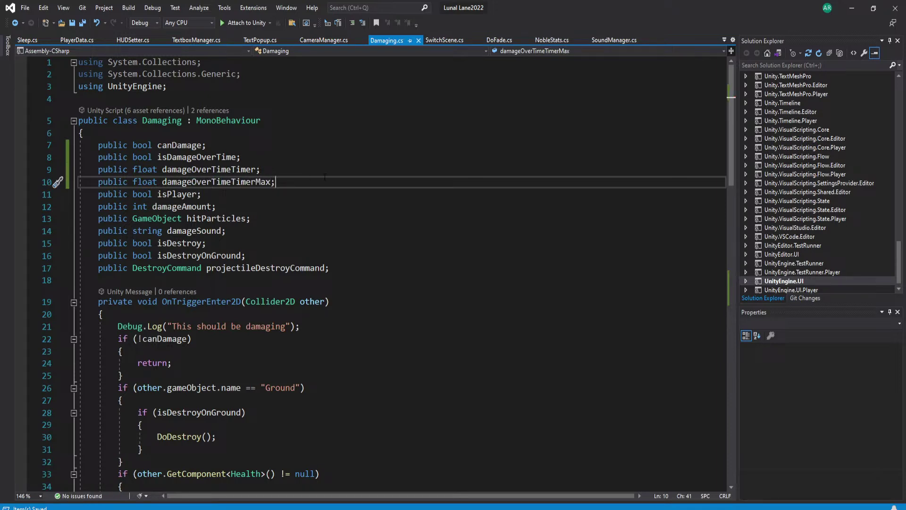
Add a [Header("Damage over time")] attribute between the canDamage and isDamageOverTime fields and save the script
{"action": "left_click", "coordinate": [250, 147]}
{"action": "key", "text": "Return"}
{"action": "type", "text": "["}
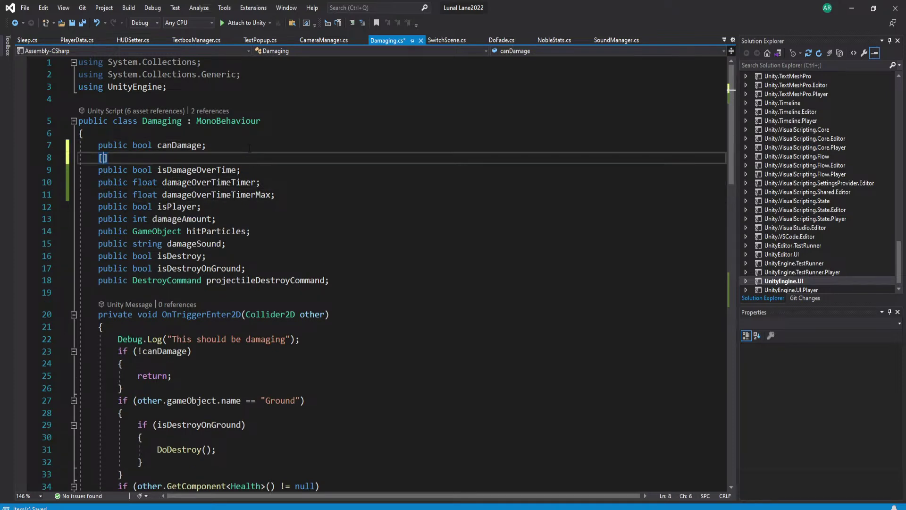
{"action": "type", "text": "Header"}
{"action": "type", "text": "()"}
{"action": "type", "text": "\"Damage over "}
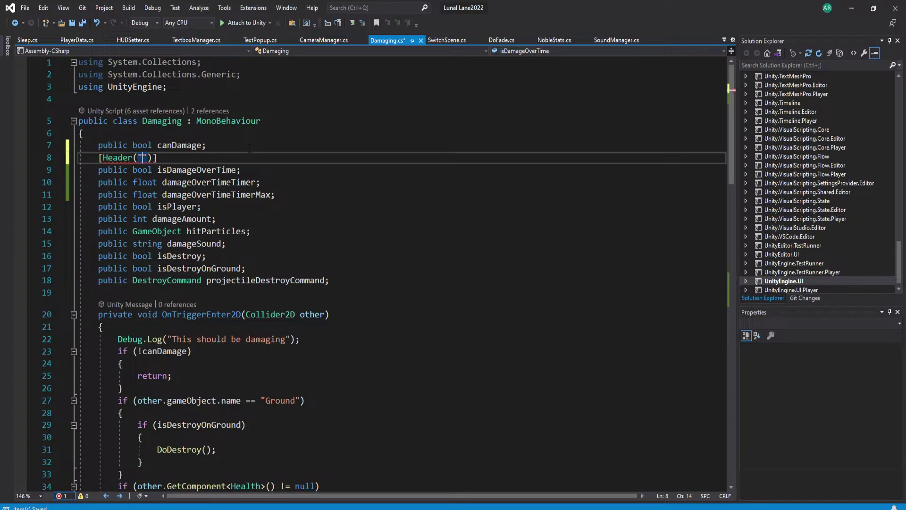
{"action": "type", "text": "time"}
{"action": "key", "text": "ctrl+s"}
{"action": "left_click", "coordinate": [319, 183]}
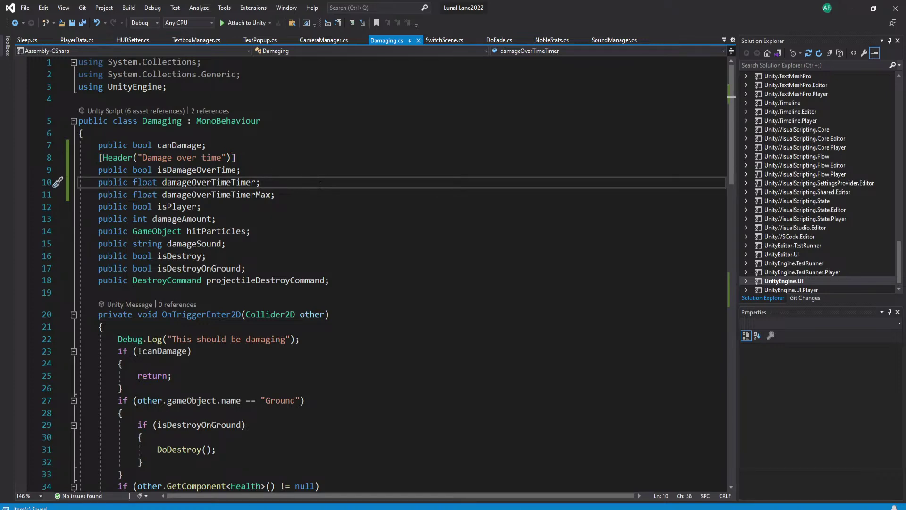
Inside the if (isDamageOverTime) block of OnTriggerStay2D, add damageOverTimeTimer -= Time.deltaTime;
{"action": "scroll", "coordinate": [320, 185], "scroll_direction": "down", "scroll_amount": 16}
{"action": "left_click", "coordinate": [191, 250]}
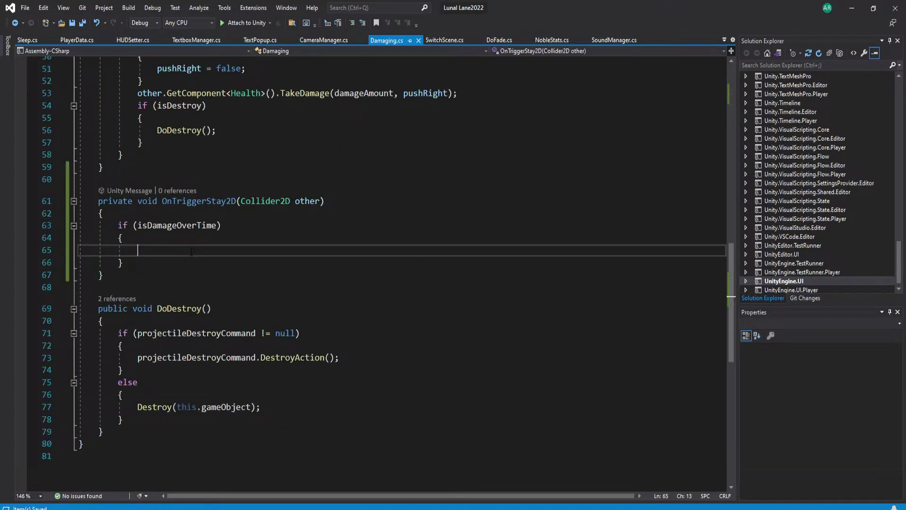
{"action": "type", "text": "damage"}
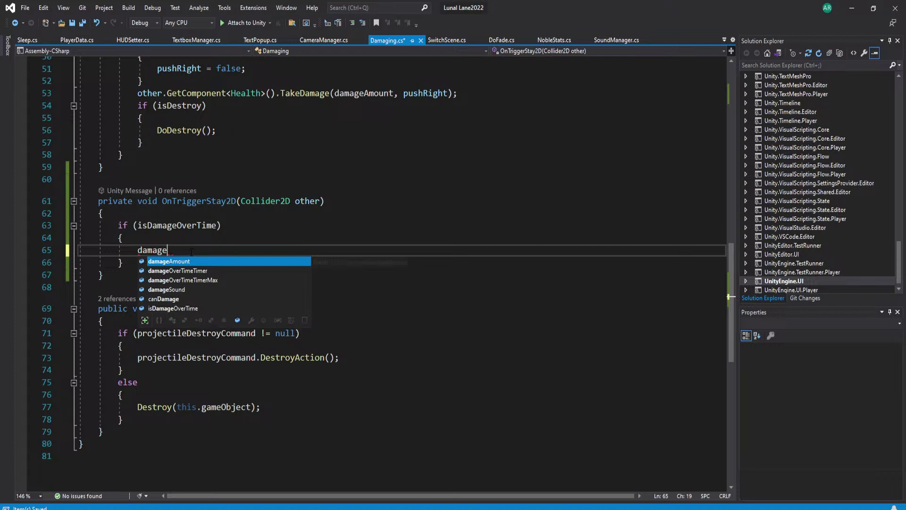
{"action": "type", "text": "OverTimeTimer -= Time.deltaTime;"}
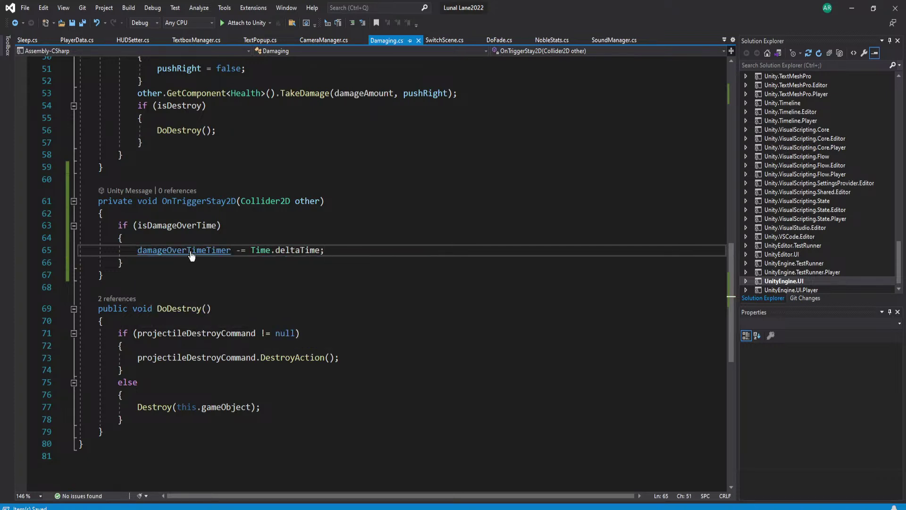
Add an empty if (damageOverTimeTimer <= 0) block below the timer countdown line and save the script
{"action": "key", "text": "Return"}
{"action": "type", "text": "if"}
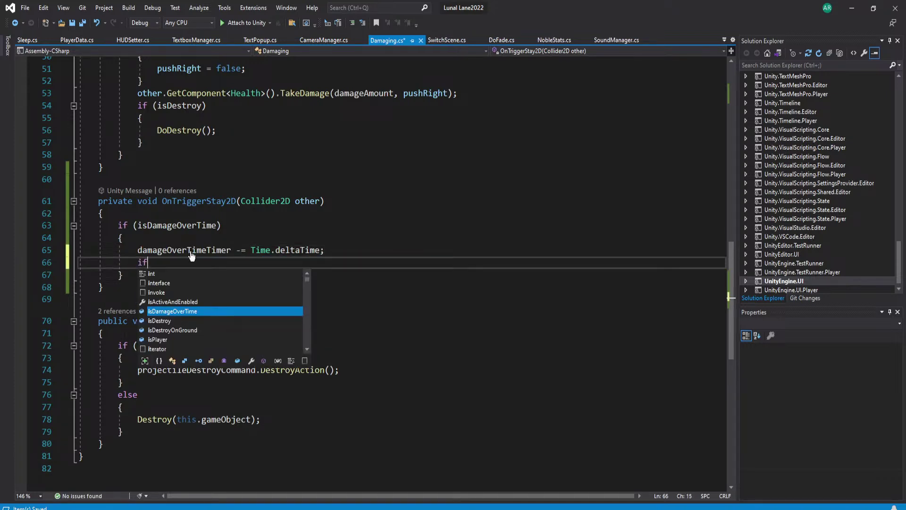
{"action": "type", "text": "(damageOverTimeTimer"}
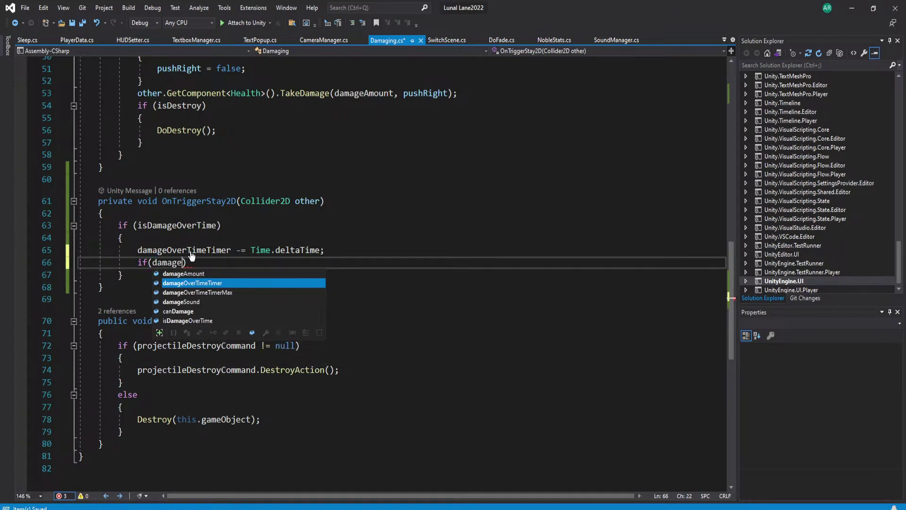
{"action": "type", "text": " <= 0)"}
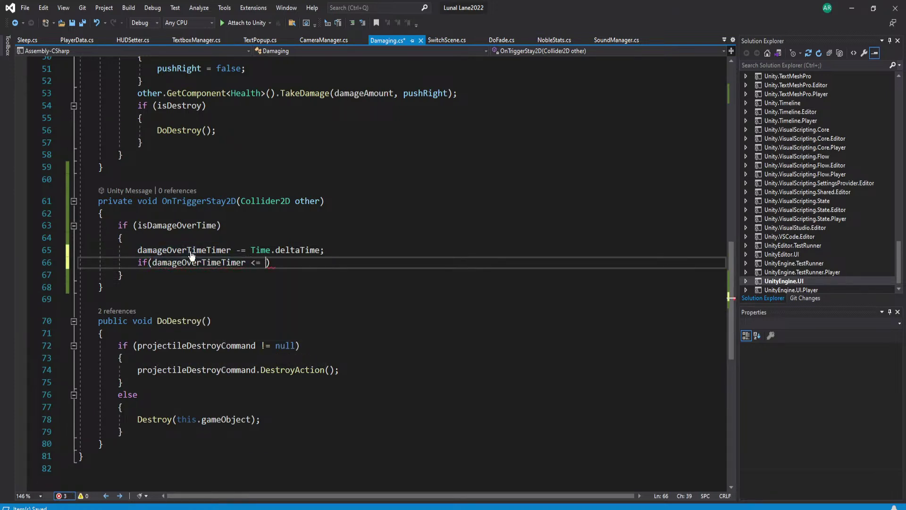
{"action": "key", "text": "Return"}
{"action": "type", "text": "{"}
{"action": "key", "text": "Return"}
{"action": "key", "text": "ctrl+s"}
{"action": "left_click", "coordinate": [194, 295]}
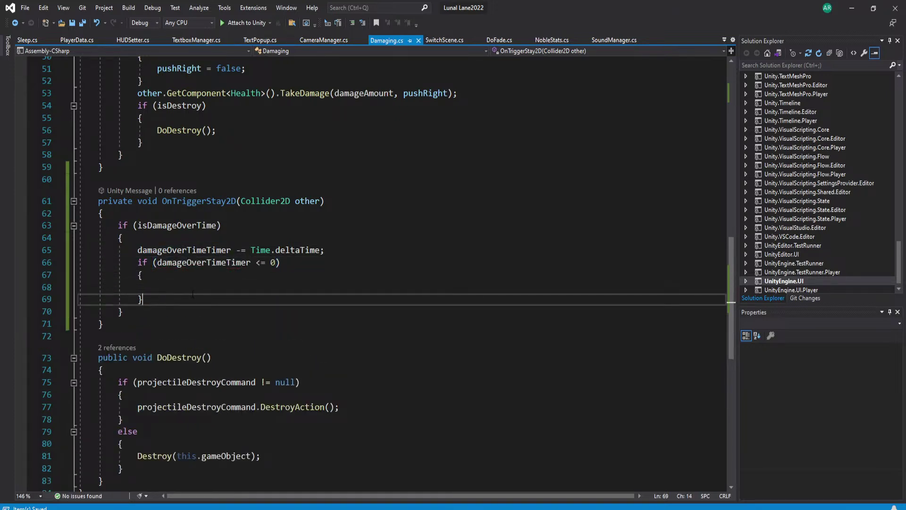
{"action": "scroll", "coordinate": [193, 291], "scroll_direction": "up", "scroll_amount": 8}
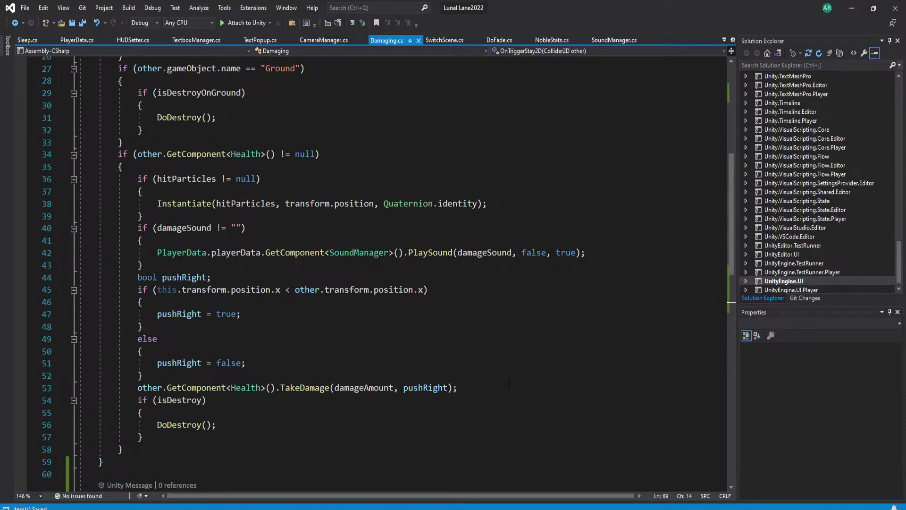
{"action": "left_click_drag", "start_coordinate": [505, 389], "coordinate": [76, 391]}
{"action": "key", "text": "ctrl+c"}
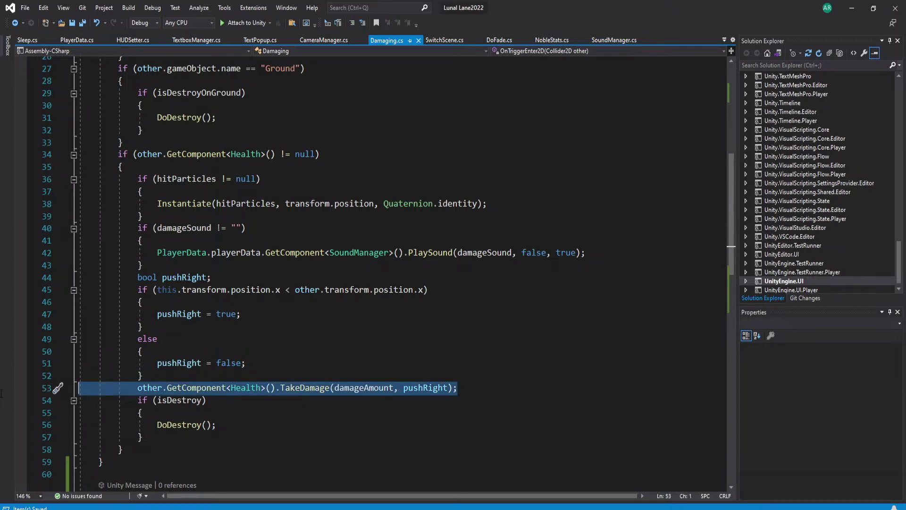
{"action": "scroll", "coordinate": [232, 368], "scroll_direction": "down", "scroll_amount": 6}
{"action": "left_click", "coordinate": [232, 362]}
{"action": "key", "text": "ctrl+v"}
{"action": "scroll", "coordinate": [373, 355], "scroll_direction": "up", "scroll_amount": 6}
{"action": "scroll", "coordinate": [357, 357], "scroll_direction": "up", "scroll_amount": 1}
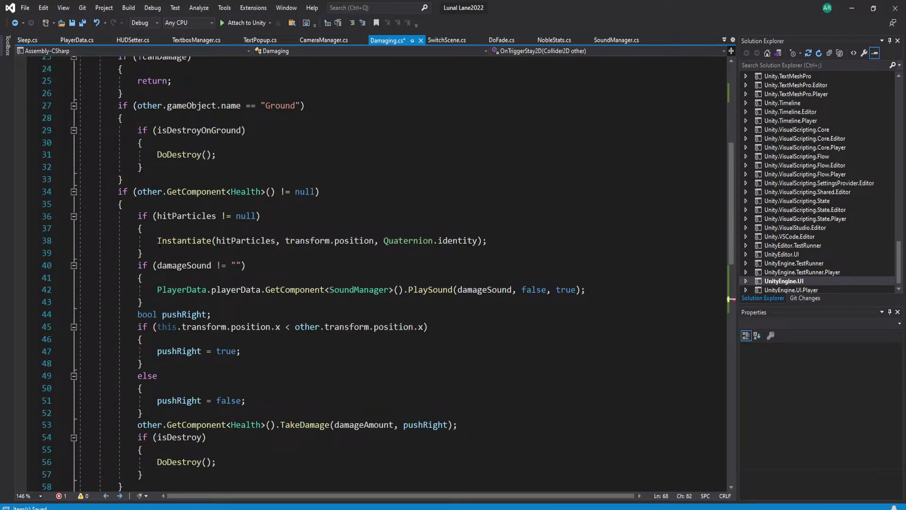
{"action": "left_click_drag", "start_coordinate": [157, 302], "coordinate": [80, 216]}
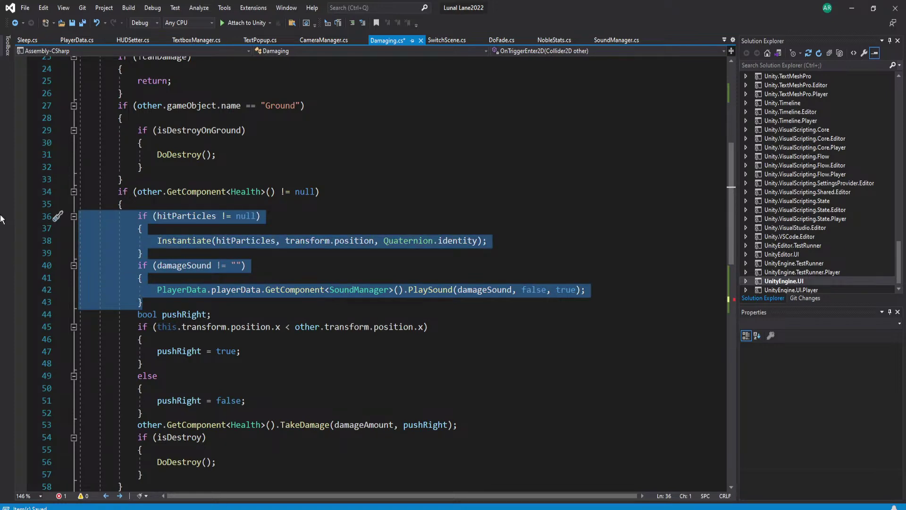
{"action": "scroll", "coordinate": [507, 324], "scroll_direction": "down", "scroll_amount": 8}
{"action": "scroll", "coordinate": [507, 323], "scroll_direction": "up", "scroll_amount": 5}
{"action": "scroll", "coordinate": [508, 323], "scroll_direction": "down", "scroll_amount": 5}
{"action": "left_click_drag", "start_coordinate": [507, 324], "coordinate": [157, 323]}
{"action": "key", "text": "BackSpace"}
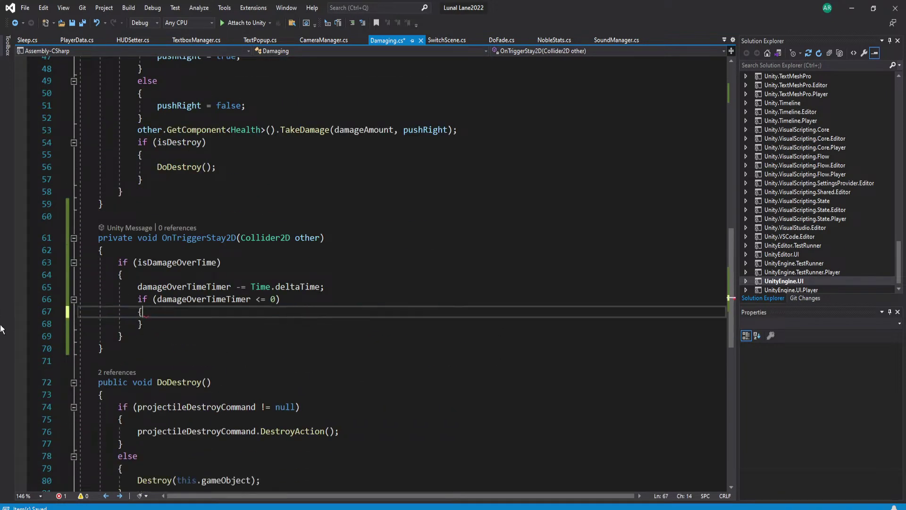
Copy the whole if (other.GetComponent<Health>() != null) block from OnTriggerEnter2D into the if (damageOverTimeTimer <= 0) block of OnTriggerStay2D
{"action": "scroll", "coordinate": [221, 323], "scroll_direction": "up", "scroll_amount": 9}
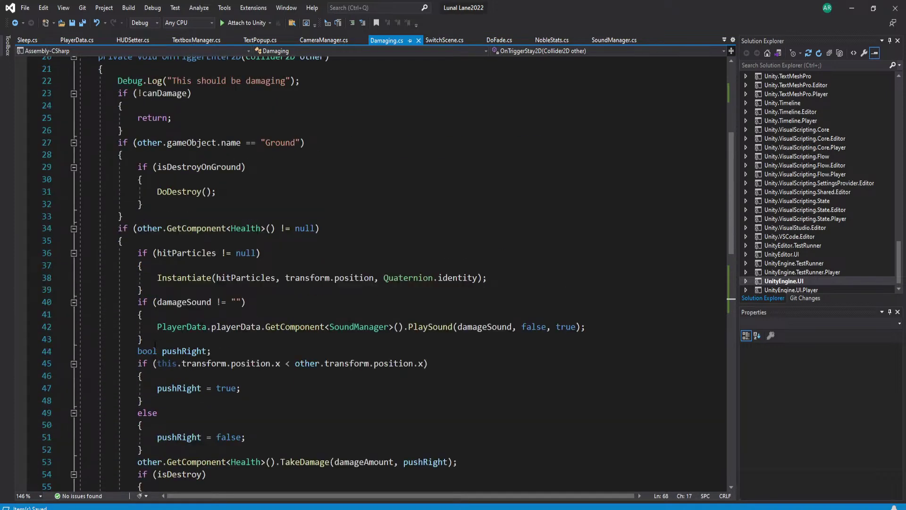
{"action": "left_click", "coordinate": [122, 241]}
{"action": "scroll", "coordinate": [124, 241], "scroll_direction": "down", "scroll_amount": 3}
{"action": "left_click", "coordinate": [131, 412]}
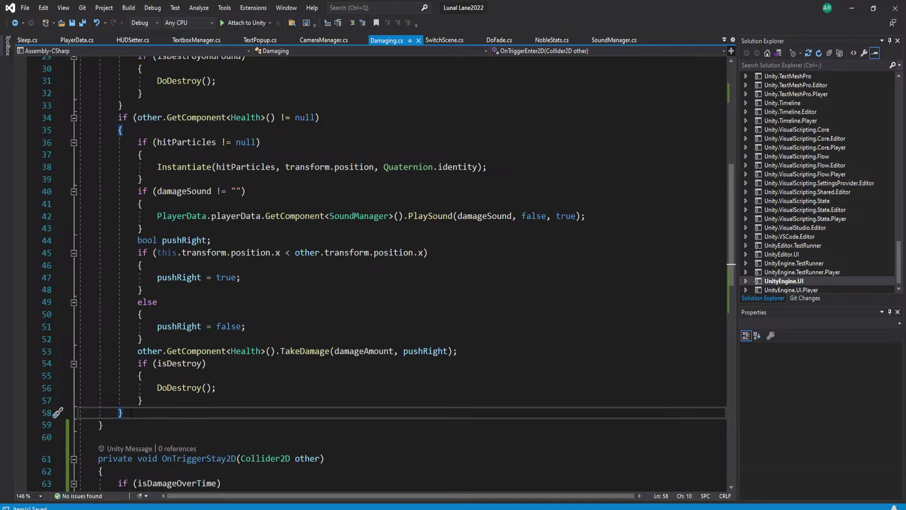
{"action": "left_click_drag", "start_coordinate": [131, 412], "coordinate": [15, 114]}
{"action": "key", "text": "ctrl+c"}
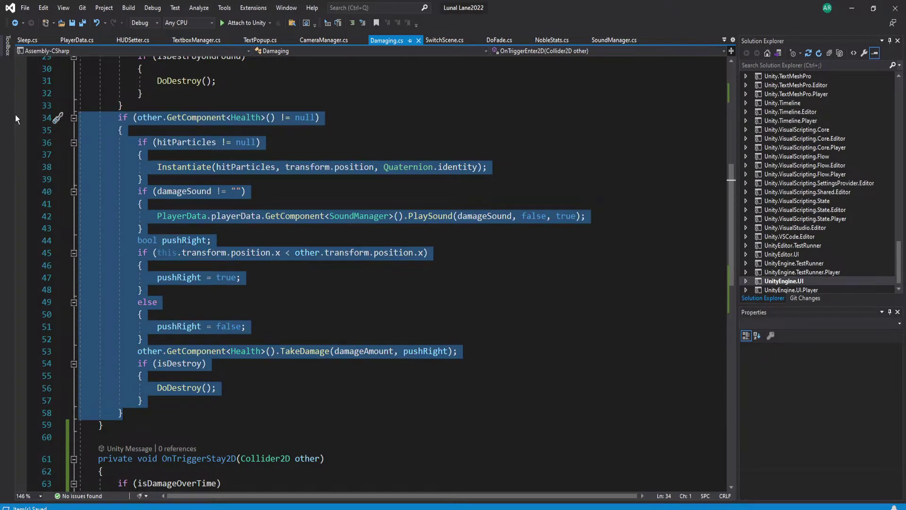
{"action": "scroll", "coordinate": [106, 151], "scroll_direction": "down", "scroll_amount": 6}
{"action": "left_click", "coordinate": [224, 323]}
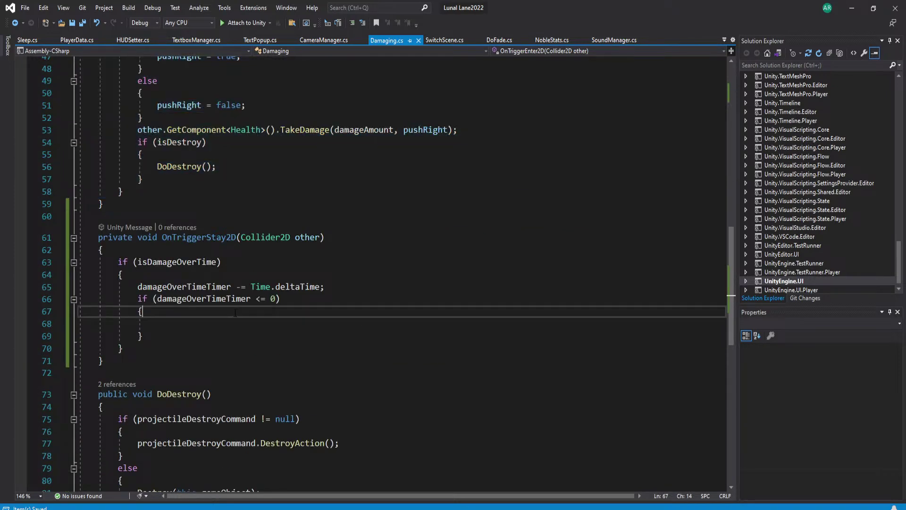
{"action": "key", "text": "ctrl+v"}
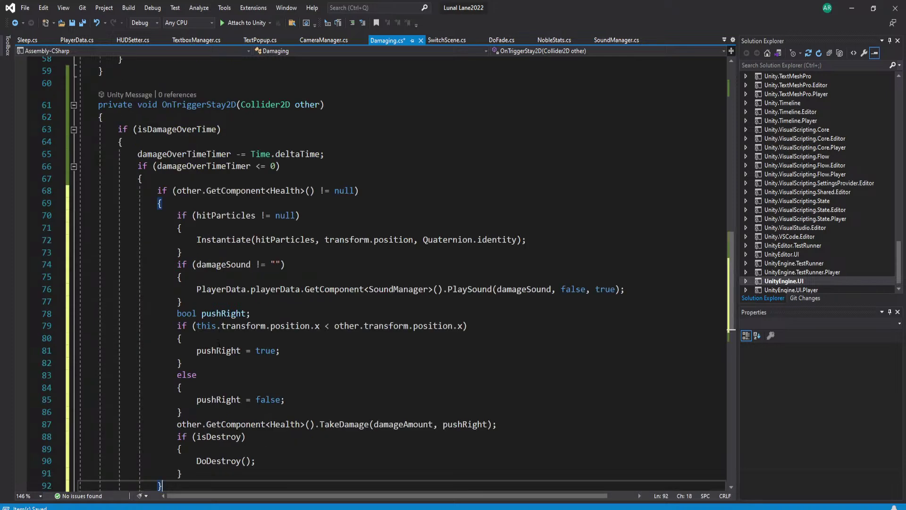
Delete the if (isDestroy) block with its DoDestroy call from the code pasted into OnTriggerStay2D and save the script
{"action": "left_click_drag", "start_coordinate": [201, 402], "coordinate": [1, 364]}
{"action": "key", "text": "BackSpace"}
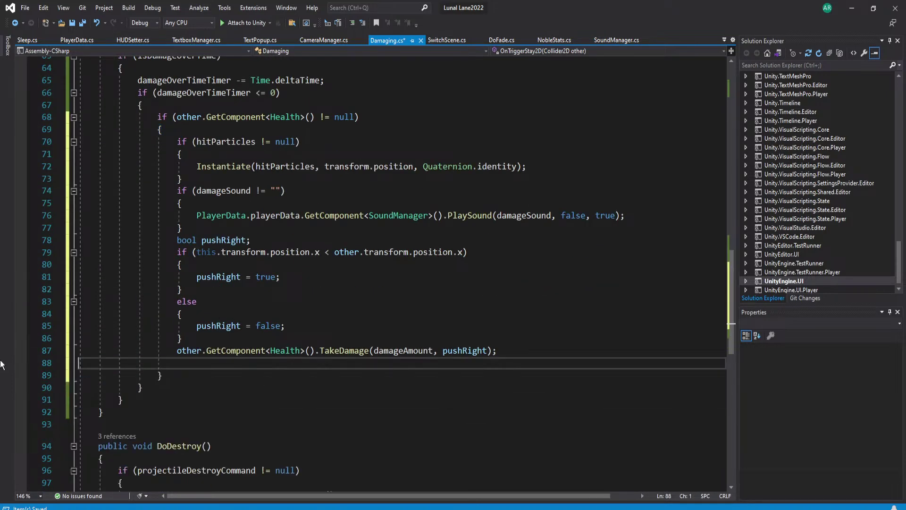
{"action": "key", "text": "BackSpace"}
{"action": "scroll", "coordinate": [370, 325], "scroll_direction": "up", "scroll_amount": 1}
{"action": "left_click", "coordinate": [474, 289]}
{"action": "key", "text": "ctrl+s"}
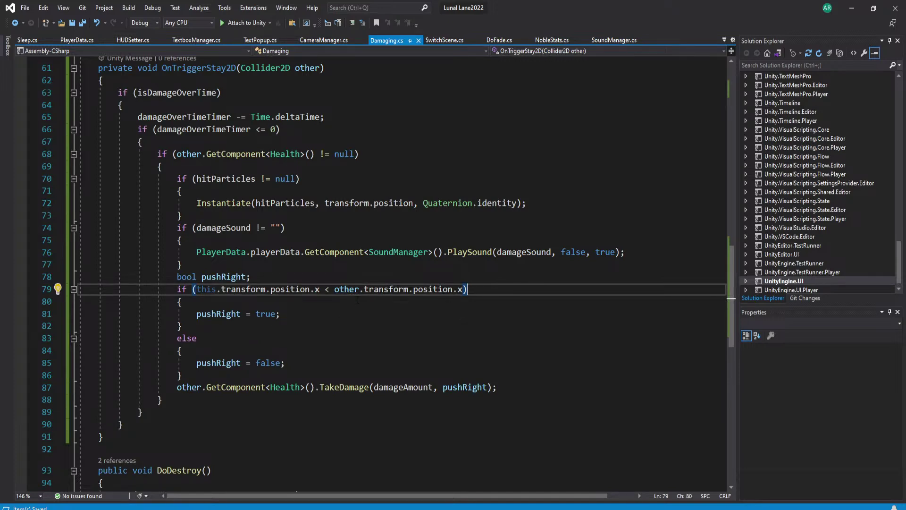
Add damageOverTimeTimer = damageOverTimeTimerMax; after the Health check, at the end of the if (damageOverTimeTimer <= 0) block
{"action": "scroll", "coordinate": [285, 310], "scroll_direction": "up", "scroll_amount": 1}
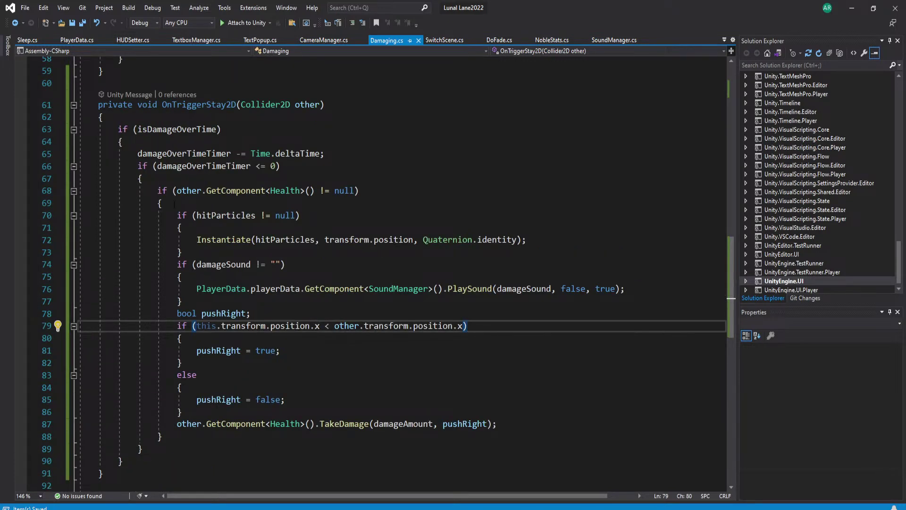
{"action": "scroll", "coordinate": [174, 204], "scroll_direction": "up", "scroll_amount": 1}
{"action": "left_click", "coordinate": [367, 215]}
{"action": "scroll", "coordinate": [200, 313], "scroll_direction": "down", "scroll_amount": 4}
{"action": "left_click", "coordinate": [193, 330]}
{"action": "scroll", "coordinate": [193, 330], "scroll_direction": "up", "scroll_amount": 1}
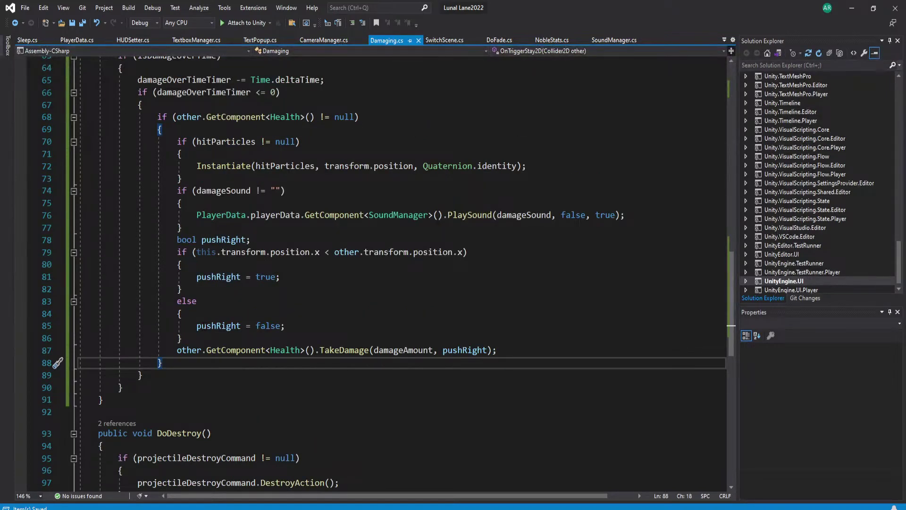
{"action": "key", "text": "Return"}
{"action": "type", "text": "dam"}
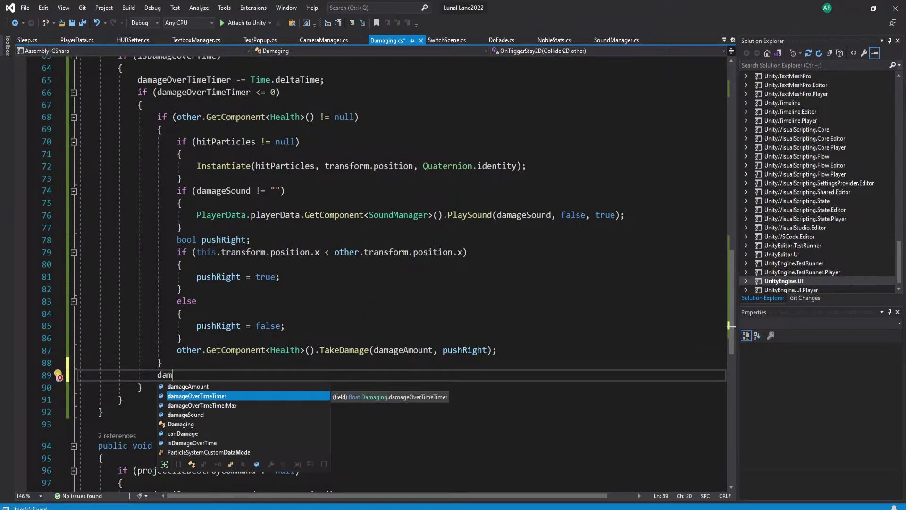
{"action": "key", "text": "Tab"}
{"action": "type", "text": "= dam"}
{"action": "key", "text": "Tab"}
{"action": "type", "text": ";"}
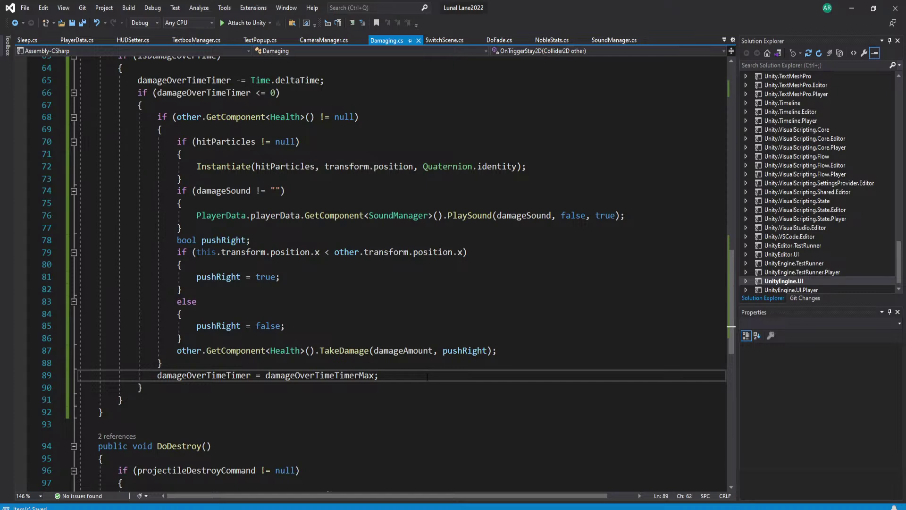
Add an empty if (!isDamageOverTime) block at the start of OnTriggerEnter2D and save the script
{"action": "scroll", "coordinate": [427, 376], "scroll_direction": "up", "scroll_amount": 5}
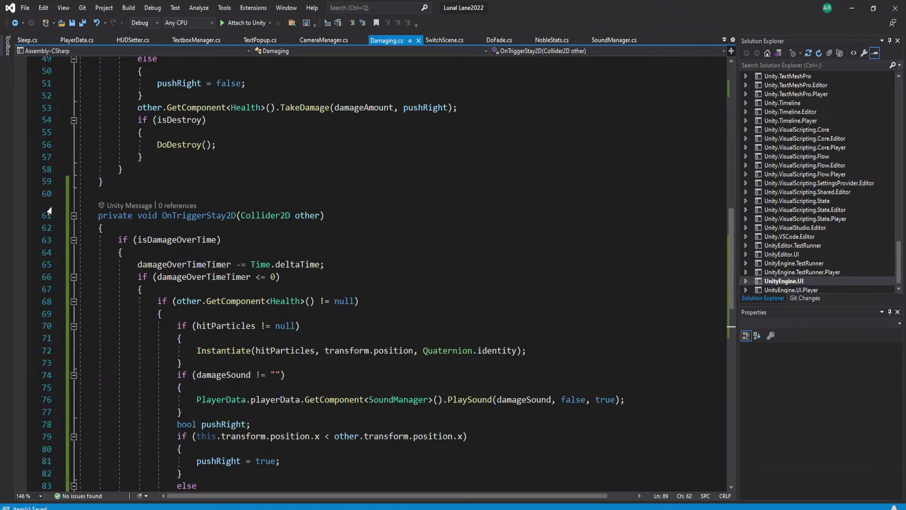
{"action": "scroll", "coordinate": [271, 224], "scroll_direction": "up", "scroll_amount": 6}
{"action": "scroll", "coordinate": [270, 225], "scroll_direction": "up", "scroll_amount": 7}
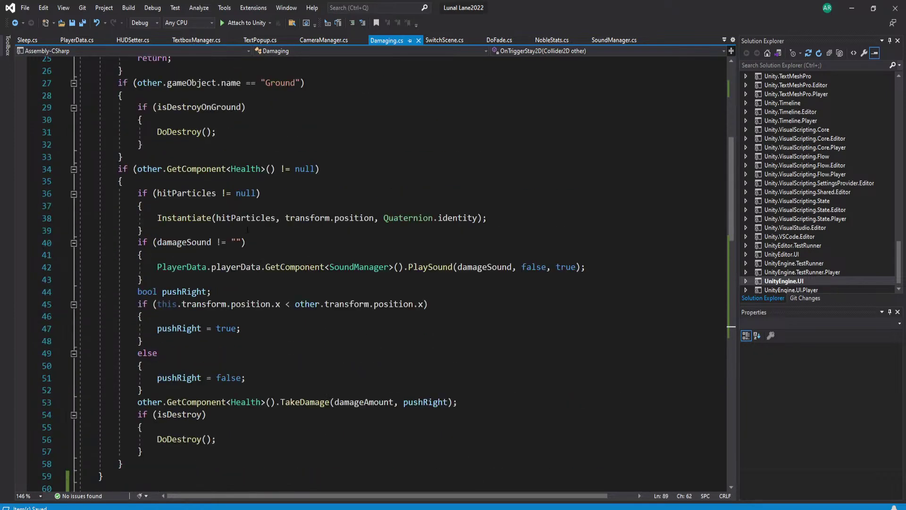
{"action": "left_click", "coordinate": [217, 193]}
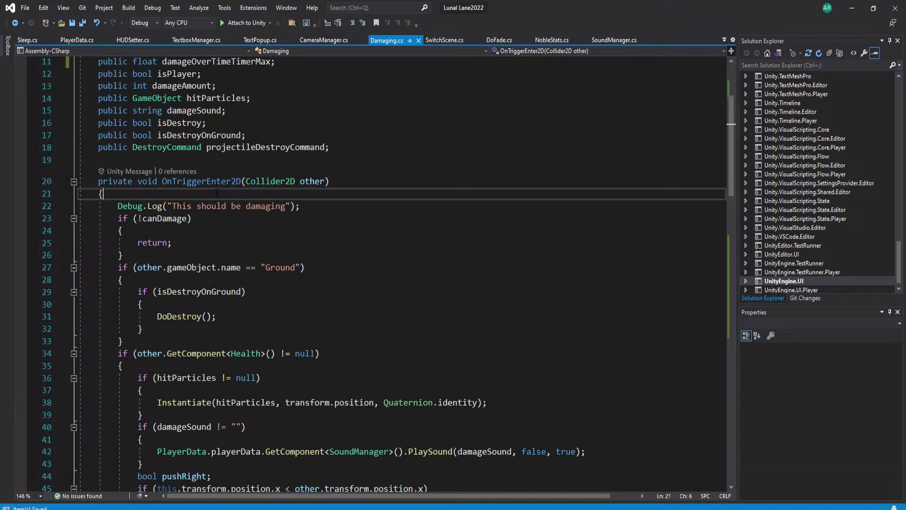
{"action": "key", "text": "Return"}
{"action": "type", "text": "if ("}
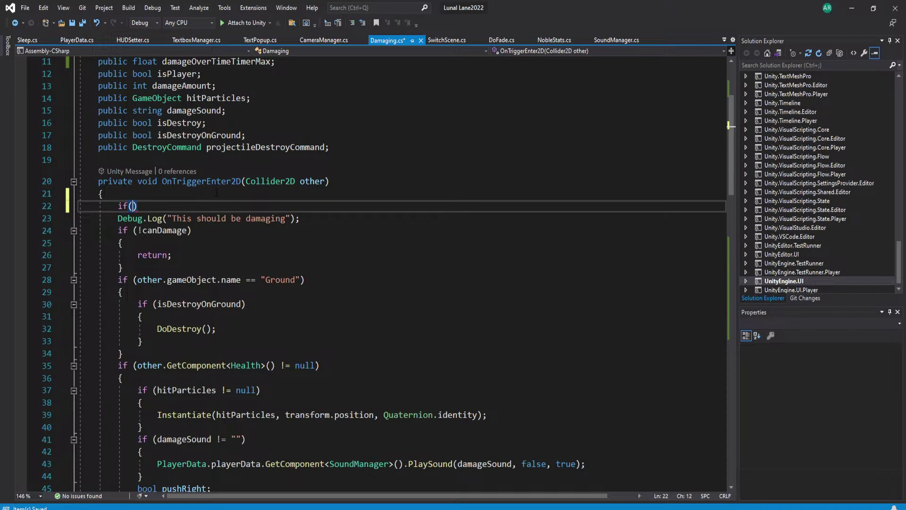
{"action": "type", "text": "isDamageOverTime)"}
{"action": "key", "text": "Return"}
{"action": "type", "text": "{"}
{"action": "key", "text": "Return"}
{"action": "key", "text": "ctrl+s"}
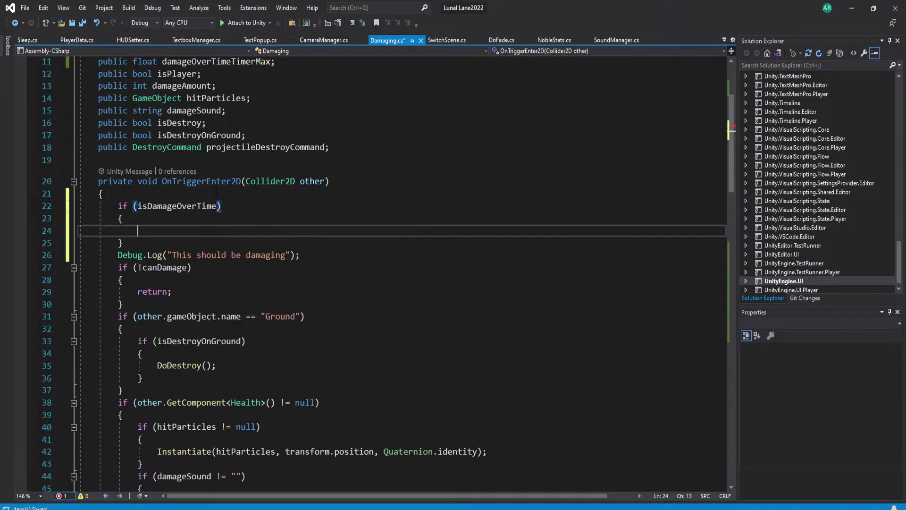
{"action": "left_click", "coordinate": [137, 207]}
{"action": "type", "text": "!"}
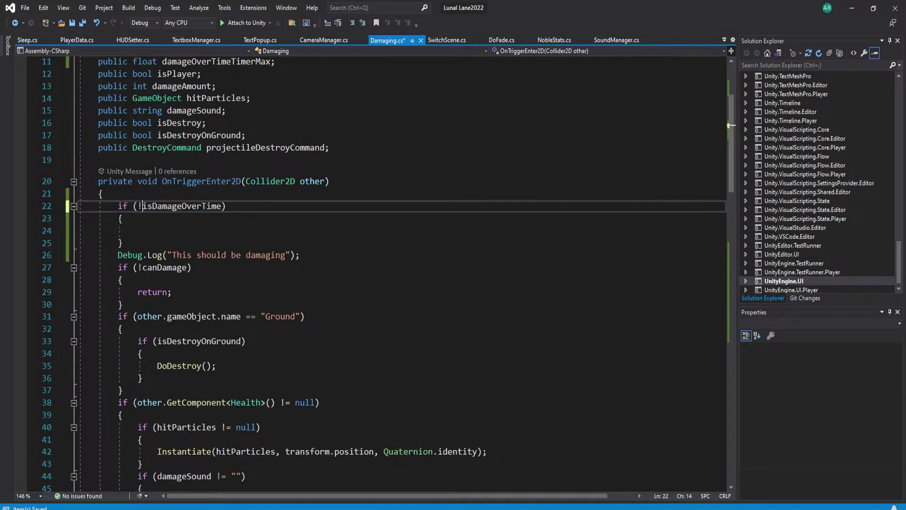
Delete the Debug.Log("This should be damaging") line from OnTriggerEnter2D
{"action": "scroll", "coordinate": [29, 181], "scroll_direction": "down", "scroll_amount": 2}
{"action": "left_click_drag", "start_coordinate": [300, 181], "coordinate": [29, 182]}
{"action": "key", "text": "ctrl+x"}
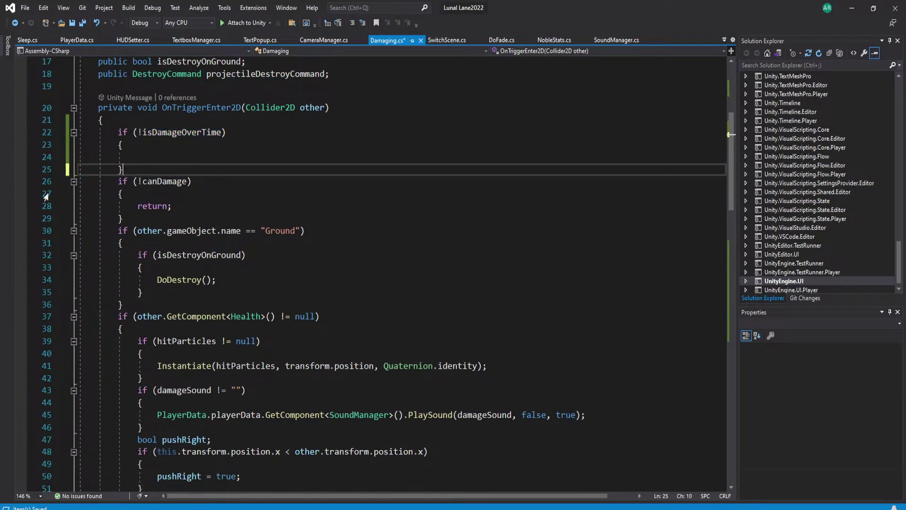
{"action": "key", "text": "BackSpace"}
Move the rest of the OnTriggerEnter2D code, from the canDamage check through the Health check, into the if (!isDamageOverTime) block and save
{"action": "scroll", "coordinate": [116, 380], "scroll_direction": "down", "scroll_amount": 5}
{"action": "scroll", "coordinate": [151, 412], "scroll_direction": "up", "scroll_amount": 5}
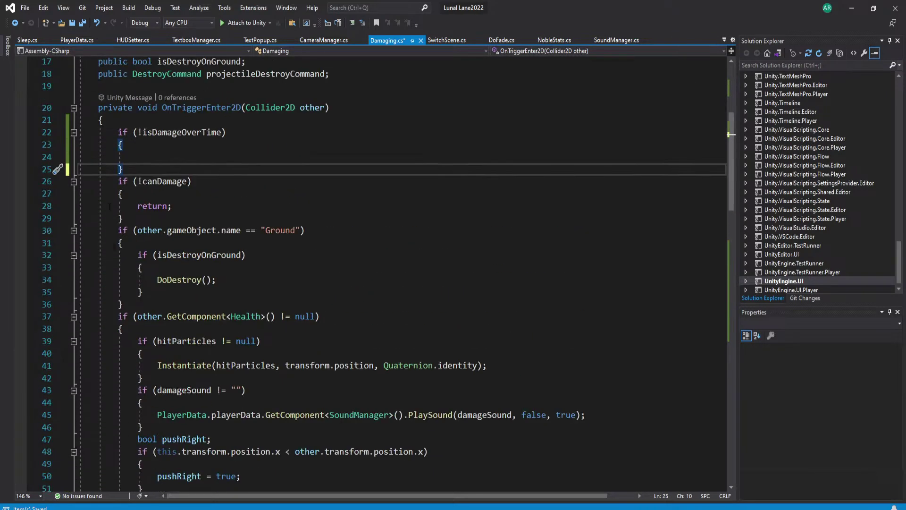
{"action": "scroll", "coordinate": [173, 231], "scroll_direction": "down", "scroll_amount": 7}
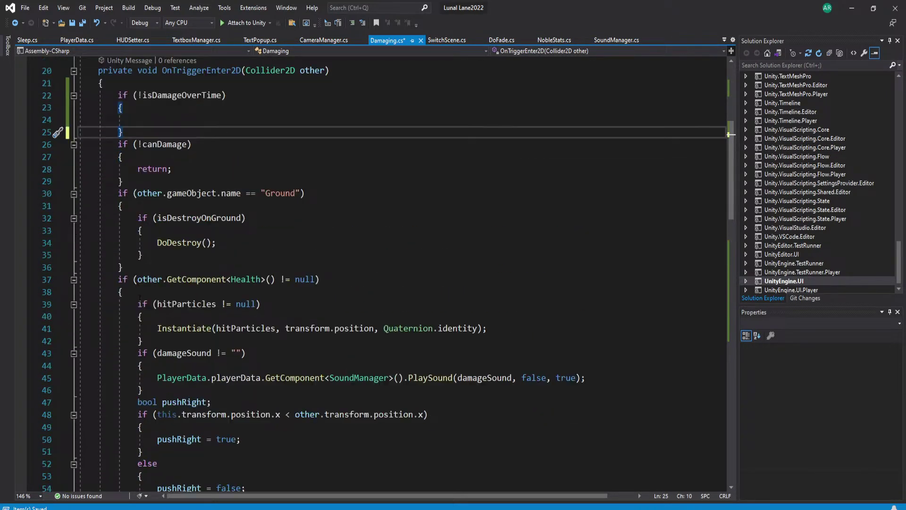
{"action": "scroll", "coordinate": [125, 336], "scroll_direction": "up", "scroll_amount": 7}
{"action": "scroll", "coordinate": [106, 309], "scroll_direction": "up", "scroll_amount": 6}
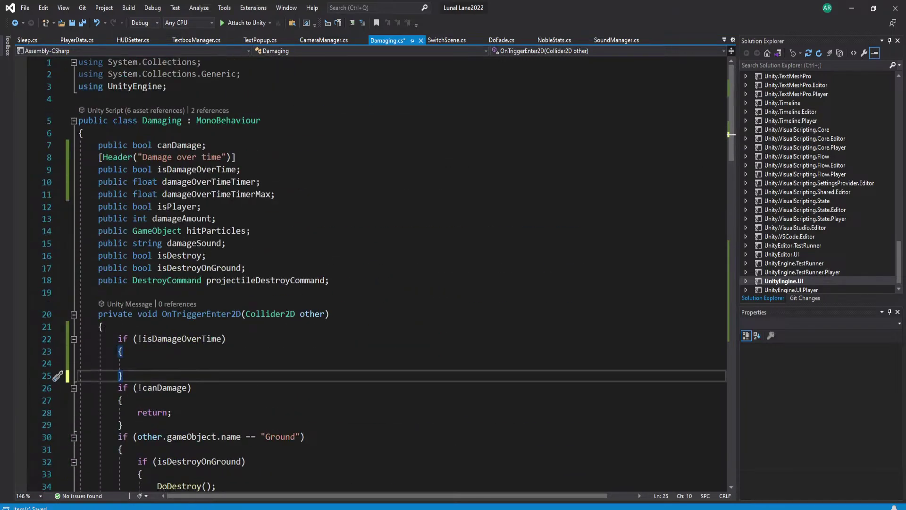
{"action": "scroll", "coordinate": [135, 327], "scroll_direction": "down", "scroll_amount": 2}
{"action": "scroll", "coordinate": [387, 274], "scroll_direction": "down", "scroll_amount": 9}
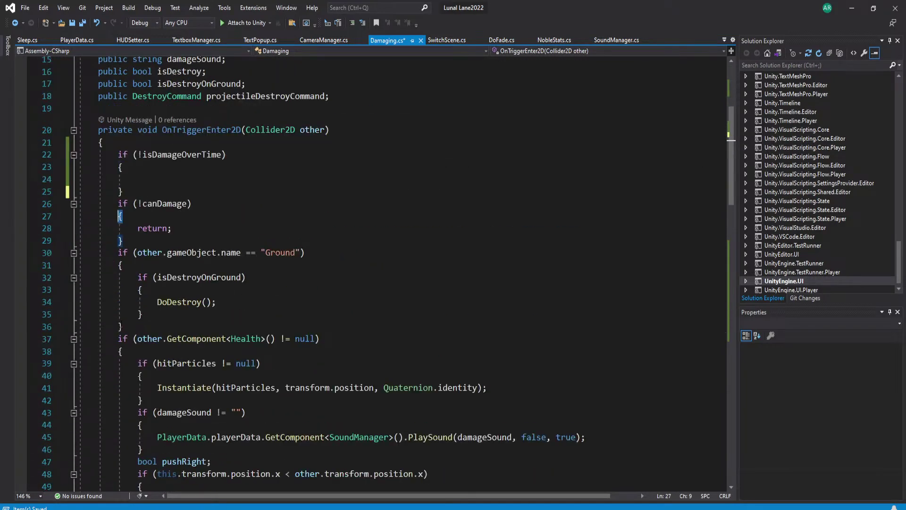
{"action": "left_click_drag", "start_coordinate": [123, 413], "coordinate": [2, 237]}
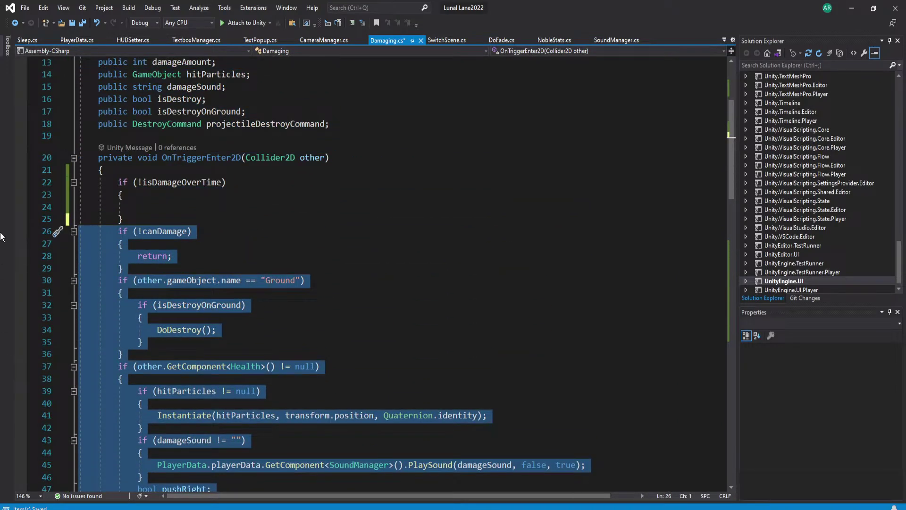
{"action": "key", "text": "ctrl+x"}
{"action": "key", "text": "Up"}
{"action": "key", "text": "Up"}
{"action": "key", "text": "ctrl+v"}
{"action": "left_click", "coordinate": [367, 228]}
{"action": "key", "text": "ctrl+s"}
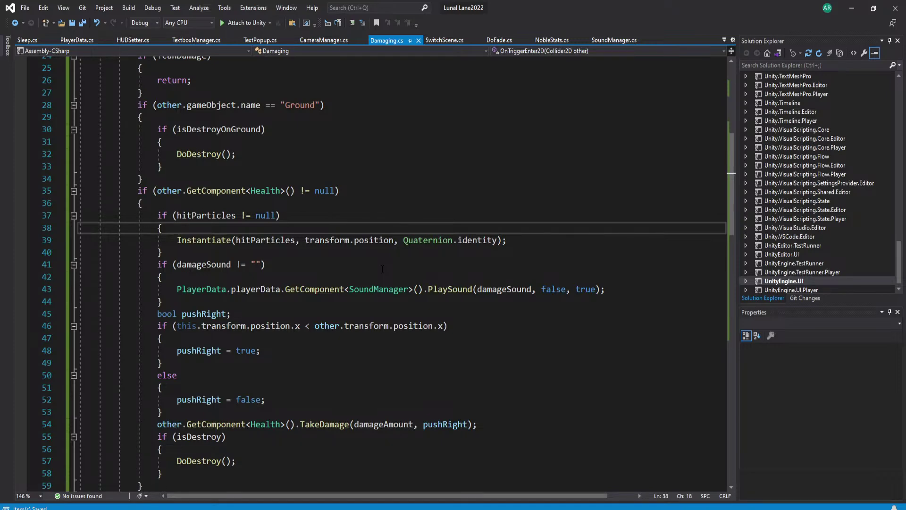
Switch to Unity and enable Is Damage Over Time on Plirit's Damaging script, with both timer values at 0.3 and Damage Amount at 1
{"action": "scroll", "coordinate": [384, 236], "scroll_direction": "down", "scroll_amount": 9}
{"action": "left_click", "coordinate": [386, 190]}
{"action": "scroll", "coordinate": [396, 260], "scroll_direction": "down", "scroll_amount": 9}
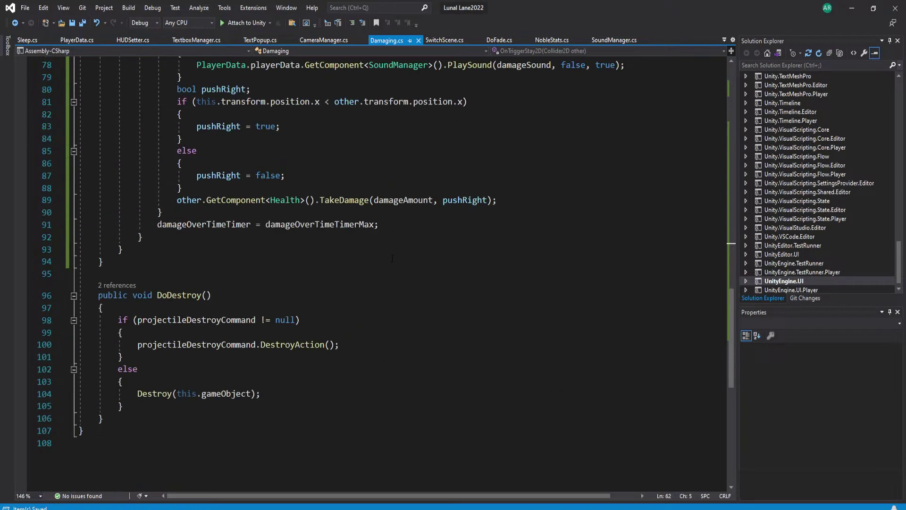
{"action": "key", "text": "alt+Tab"}
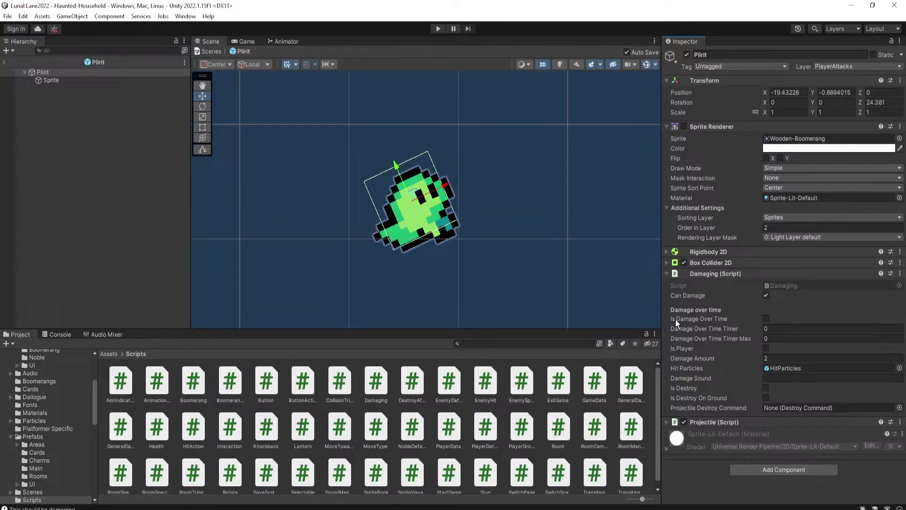
{"action": "left_click", "coordinate": [766, 319]}
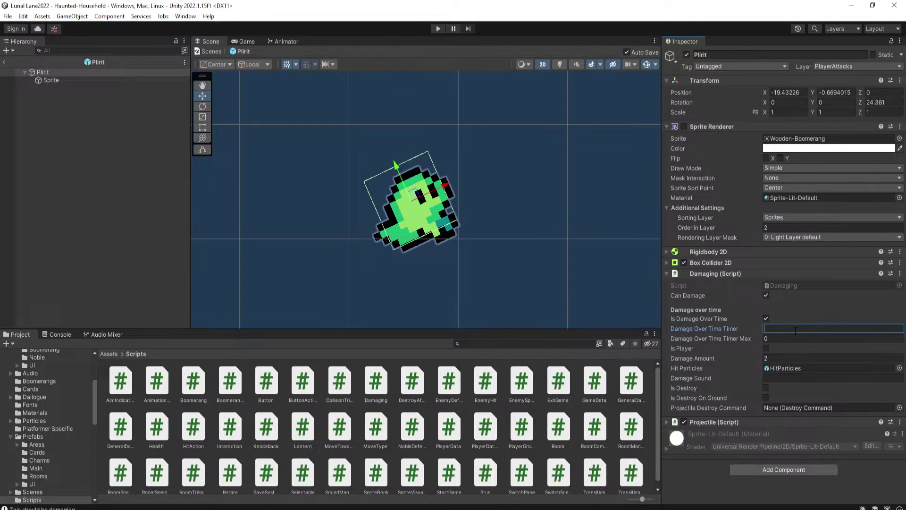
{"action": "left_click", "coordinate": [789, 335]}
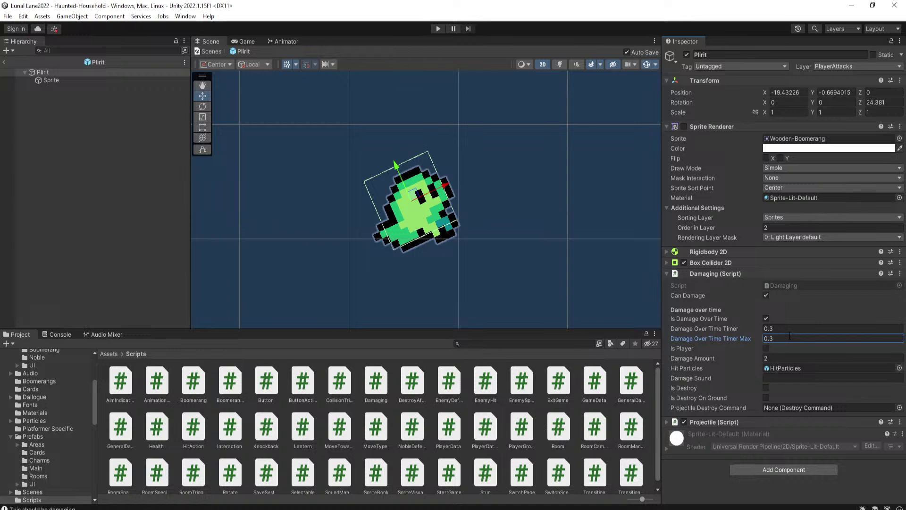
{"action": "left_click", "coordinate": [789, 357]}
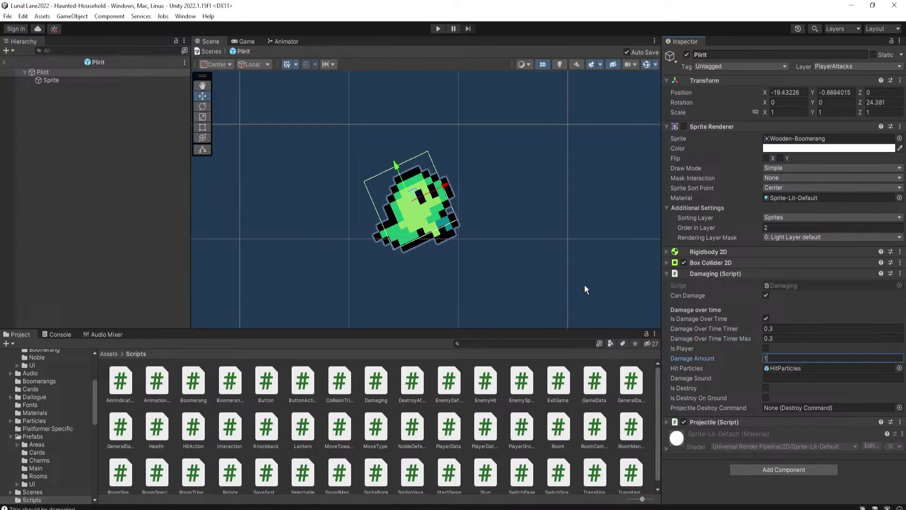
{"action": "type", "text": "1"}
Return to the Haunted-Household scene and play-test the Plirit projectile near the enemy by the door, ending the play session
{"action": "scroll", "coordinate": [556, 198], "scroll_direction": "down", "scroll_amount": 3}
{"action": "left_click", "coordinate": [4, 62]}
{"action": "middle_click_drag", "start_coordinate": [474, 162], "coordinate": [448, 178]}
{"action": "scroll", "coordinate": [406, 184], "scroll_direction": "down", "scroll_amount": 3}
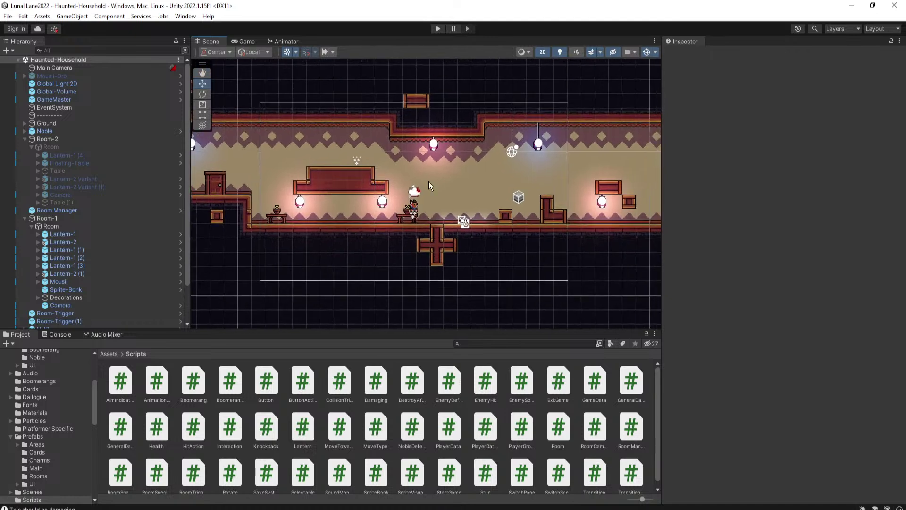
{"action": "left_click", "coordinate": [438, 29]}
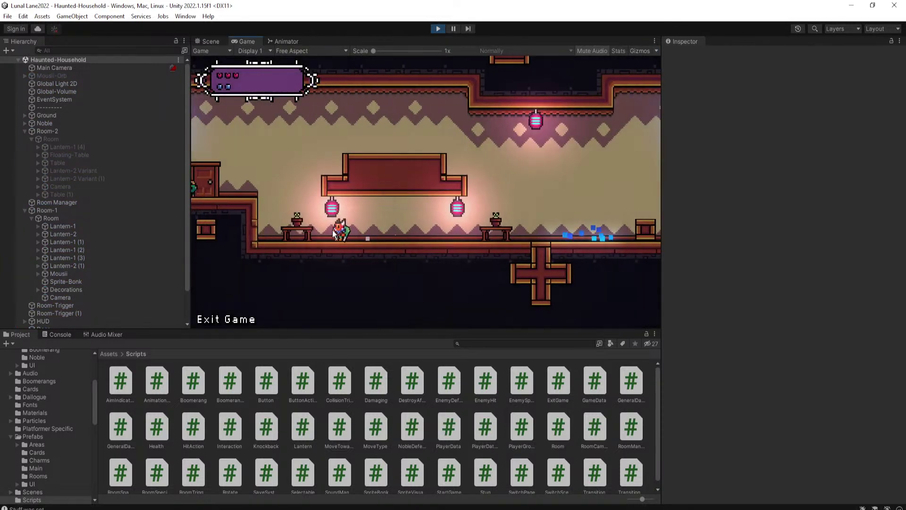
{"action": "key", "text": "a"}
{"action": "key", "text": "space"}
{"action": "key", "text": "space"}
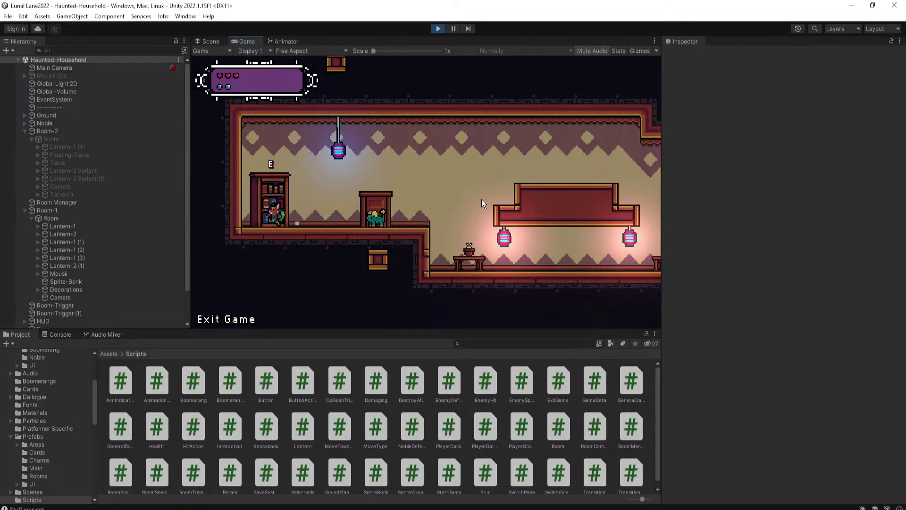
{"action": "key", "text": "a"}
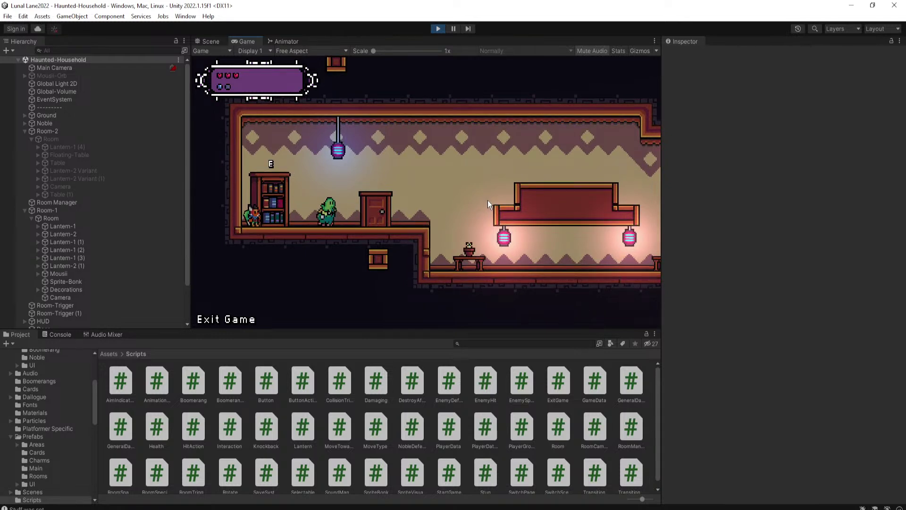
{"action": "key", "text": "d"}
{"action": "key", "text": "space"}
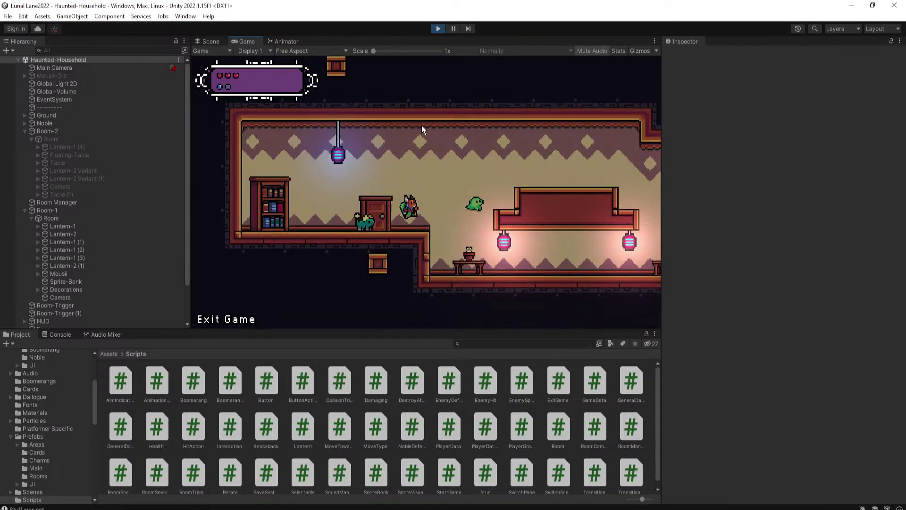
{"action": "left_click", "coordinate": [437, 28]}
Open the Plirit prefab from the Prefabs/Cards folder and set its Projectile script's Speed to 1.5
{"action": "left_click", "coordinate": [208, 41]}
{"action": "left_click", "coordinate": [108, 354]}
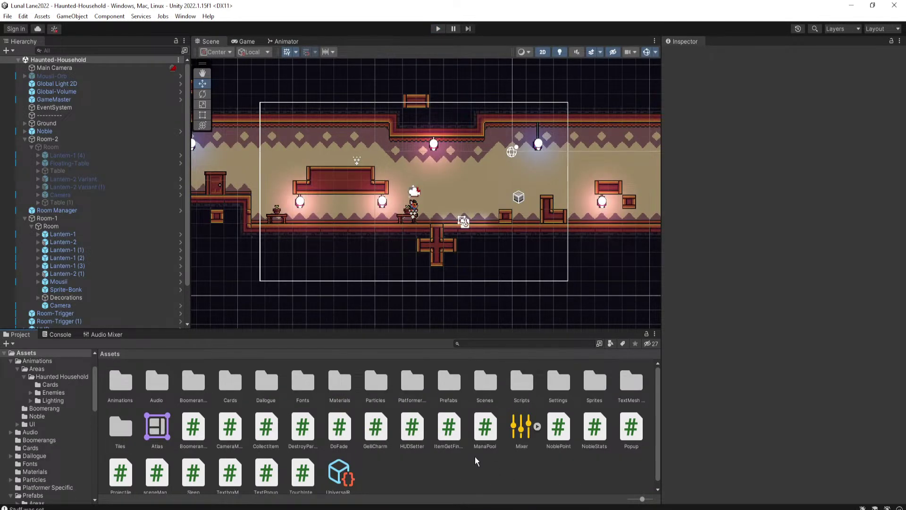
{"action": "double_click", "coordinate": [453, 377]}
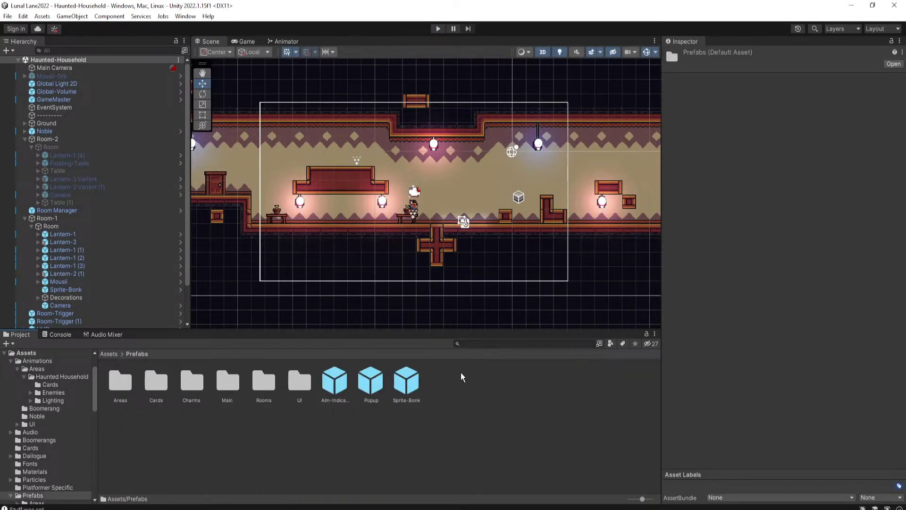
{"action": "double_click", "coordinate": [156, 381]}
{"action": "left_click", "coordinate": [156, 380]}
{"action": "left_click", "coordinate": [886, 64]}
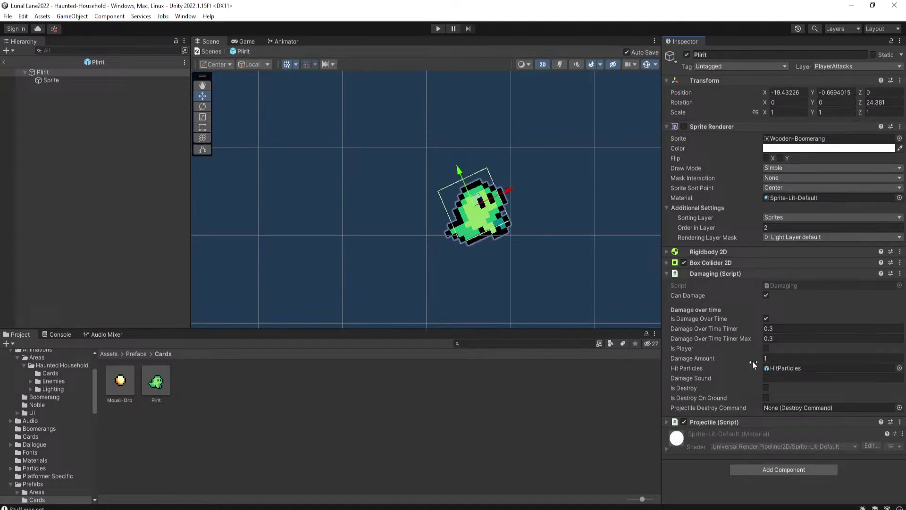
{"action": "left_click", "coordinate": [711, 421]}
{"action": "scroll", "coordinate": [736, 411], "scroll_direction": "down", "scroll_amount": 1}
{"action": "left_click", "coordinate": [787, 430]}
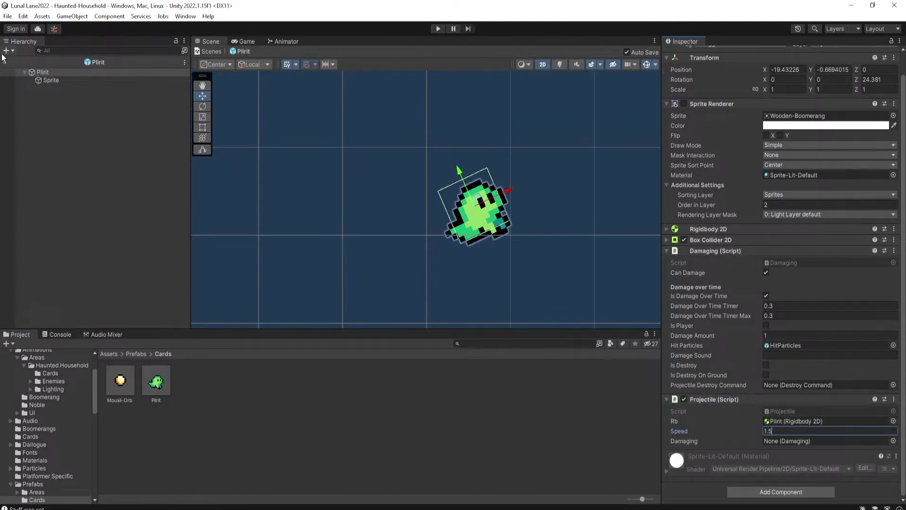
Leave the prefab and play-test the slower Plirit projectile on the enemy by the door, ending the play session
{"action": "left_click", "coordinate": [3, 59]}
{"action": "left_click", "coordinate": [437, 28]}
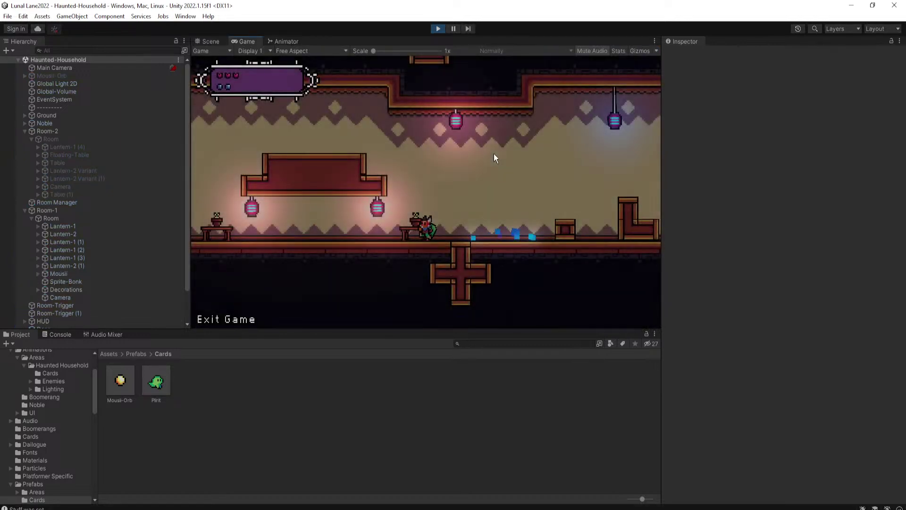
{"action": "key", "text": "Left"}
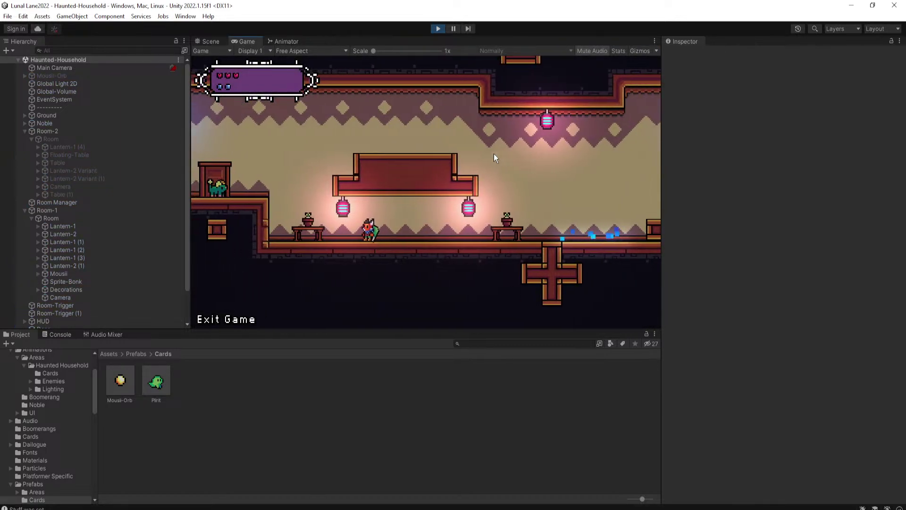
{"action": "key", "text": "Left"}
{"action": "key", "text": "space"}
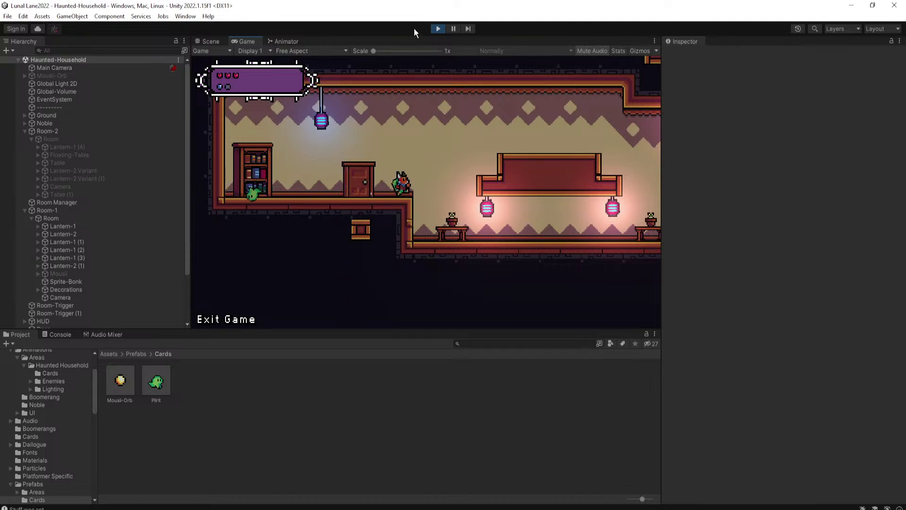
{"action": "left_click", "coordinate": [438, 28]}
Reopen the Plirit prefab and enlarge its Box Collider 2D around the sprite to about 1.23 by 1.05
{"action": "double_click", "coordinate": [157, 383]}
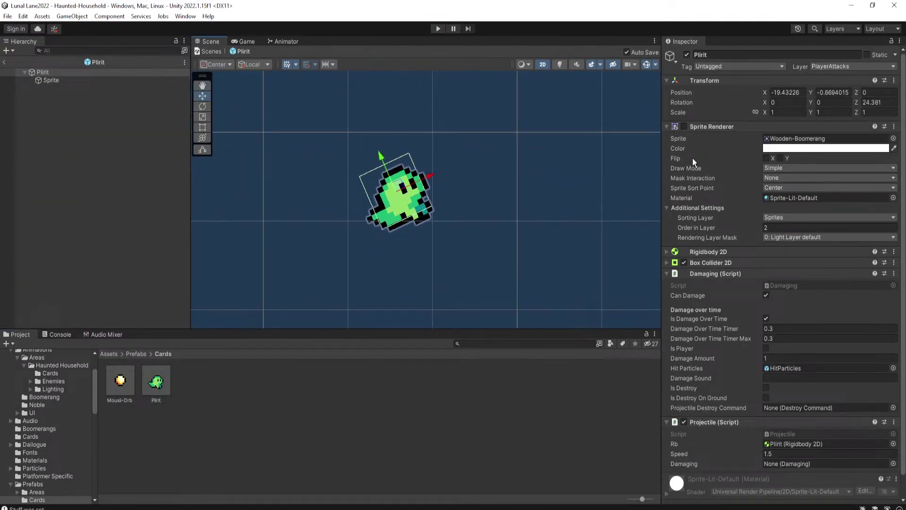
{"action": "left_click", "coordinate": [710, 262]}
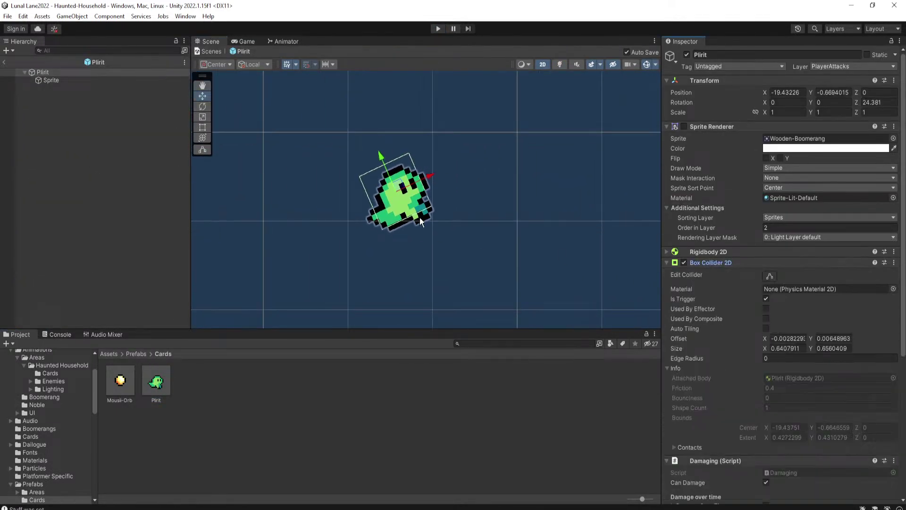
{"action": "left_click", "coordinate": [769, 276]}
{"action": "left_click_drag", "start_coordinate": [373, 206], "coordinate": [355, 213]}
{"action": "left_click_drag", "start_coordinate": [423, 182], "coordinate": [435, 187]}
{"action": "left_click_drag", "start_coordinate": [406, 218], "coordinate": [418, 241]}
{"action": "left_click_drag", "start_coordinate": [381, 166], "coordinate": [376, 155]}
{"action": "left_click_drag", "start_coordinate": [432, 181], "coordinate": [439, 182]}
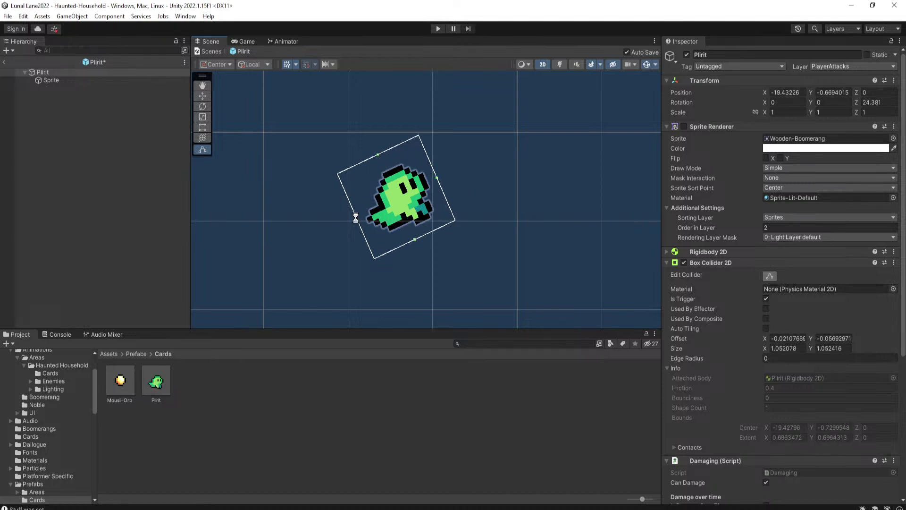
{"action": "left_click_drag", "start_coordinate": [356, 219], "coordinate": [356, 218]}
{"action": "left_click_drag", "start_coordinate": [437, 180], "coordinate": [446, 174]}
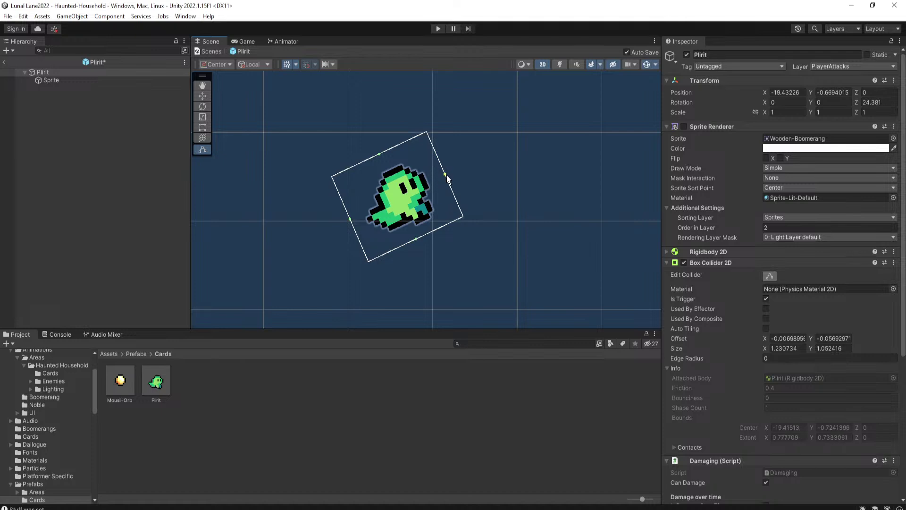
{"action": "left_click", "coordinate": [720, 262]}
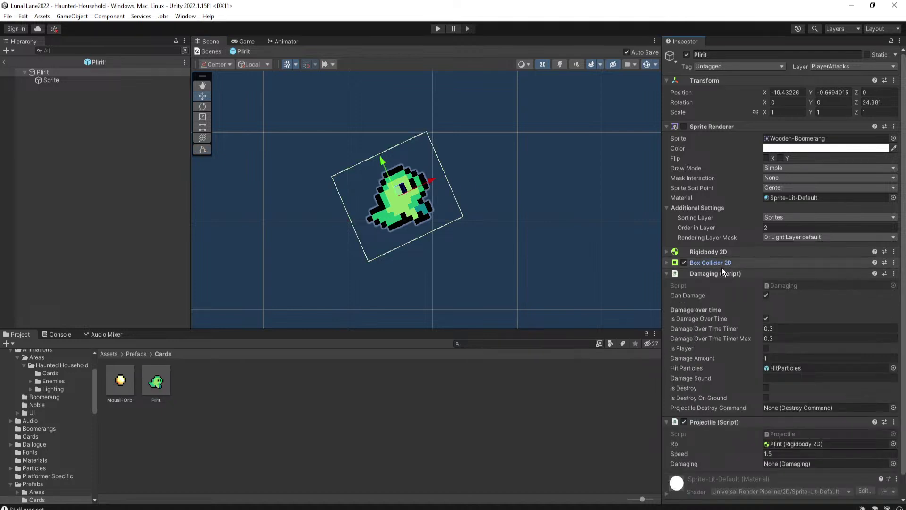
Set the Plirit Damaging script's Damage Over Time Timer and Timer Max to 0.5 and return to the Haunted-Household scene
{"action": "type", "text": "0.5"}
{"action": "left_click", "coordinate": [788, 329]}
{"action": "type", "text": "0.5"}
{"action": "left_click", "coordinate": [4, 62]}
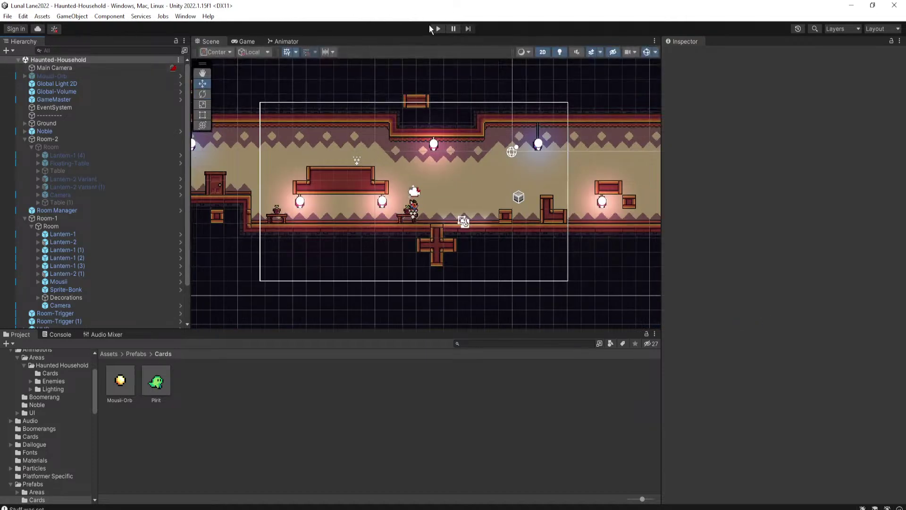
Play-test the Plirit projectile with the 0.5 damage timer on the enemy by the door, ending the play session
{"action": "left_click", "coordinate": [437, 29]}
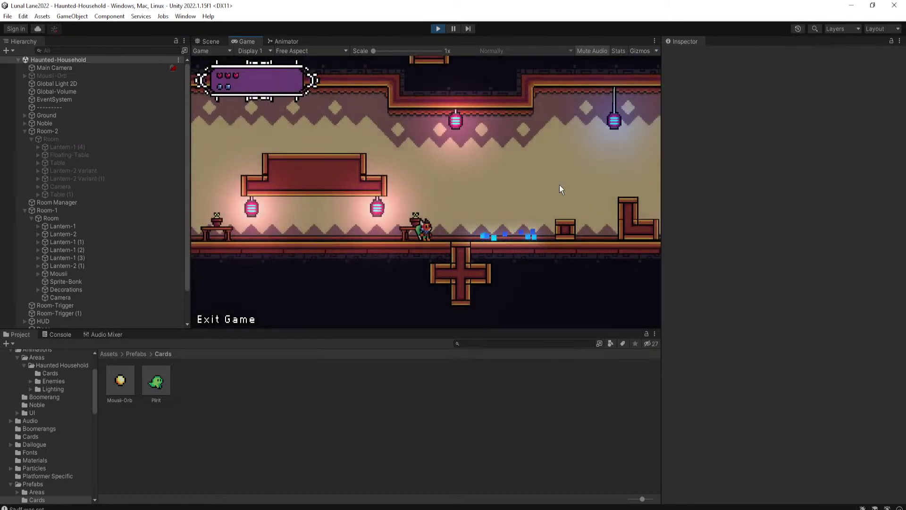
{"action": "key", "text": "a"}
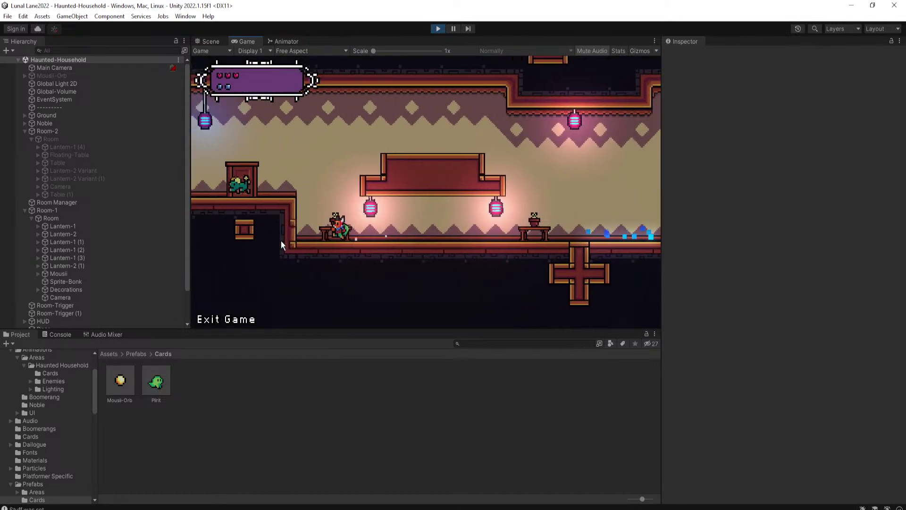
{"action": "key", "text": "space"}
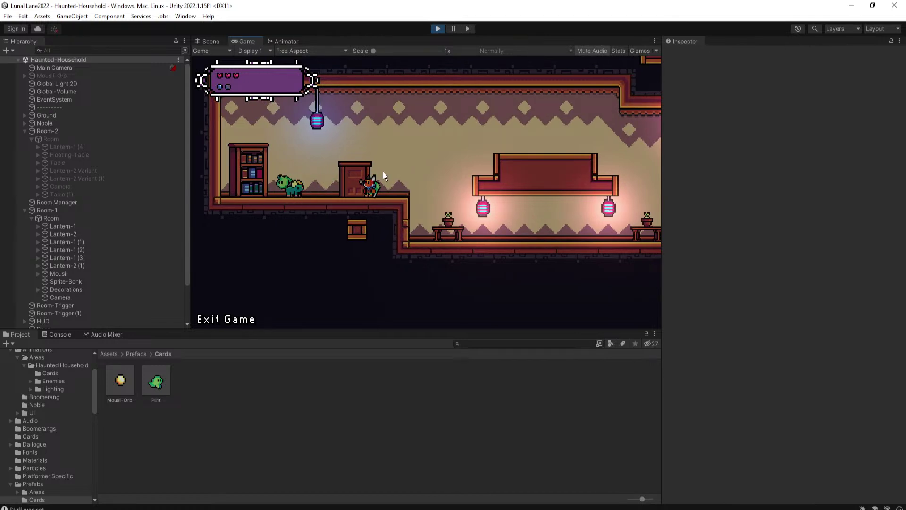
{"action": "key", "text": "d"}
{"action": "left_click", "coordinate": [286, 189]}
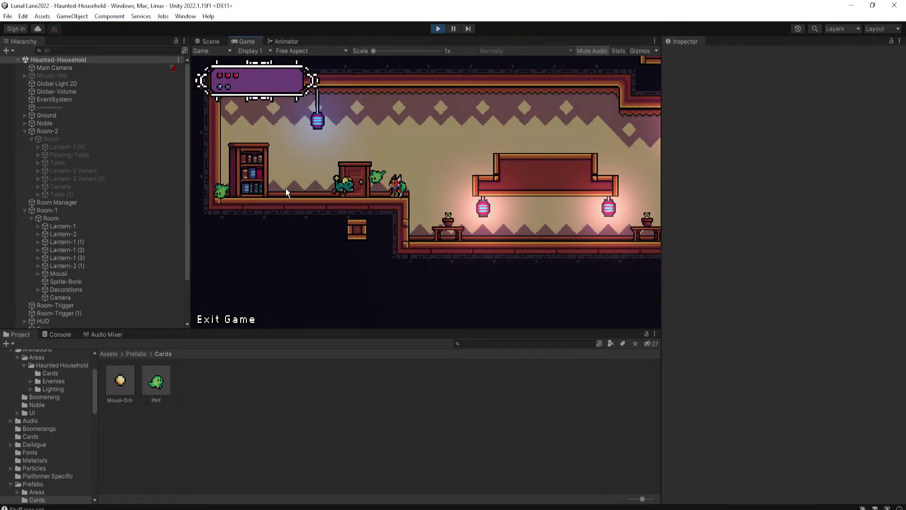
{"action": "left_click", "coordinate": [439, 29]}
Open the Plirit prefab and set its Damage Over Time Timer and Timer Max to 0.35
{"action": "left_click", "coordinate": [157, 383]}
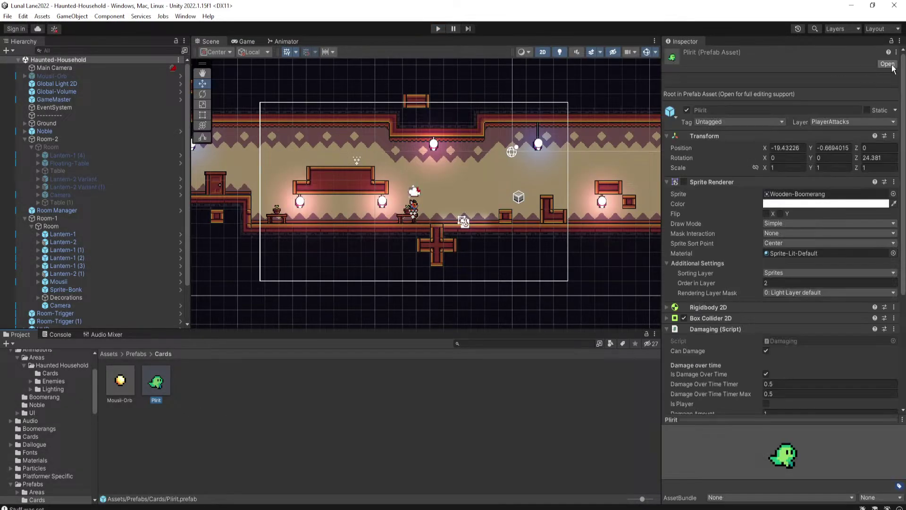
{"action": "left_click", "coordinate": [887, 64]}
{"action": "scroll", "coordinate": [725, 308], "scroll_direction": "down", "scroll_amount": 1}
{"action": "left_click", "coordinate": [791, 307]}
{"action": "left_click", "coordinate": [791, 314]}
{"action": "type", "text": "0.35"}
{"action": "left_click", "coordinate": [792, 305]}
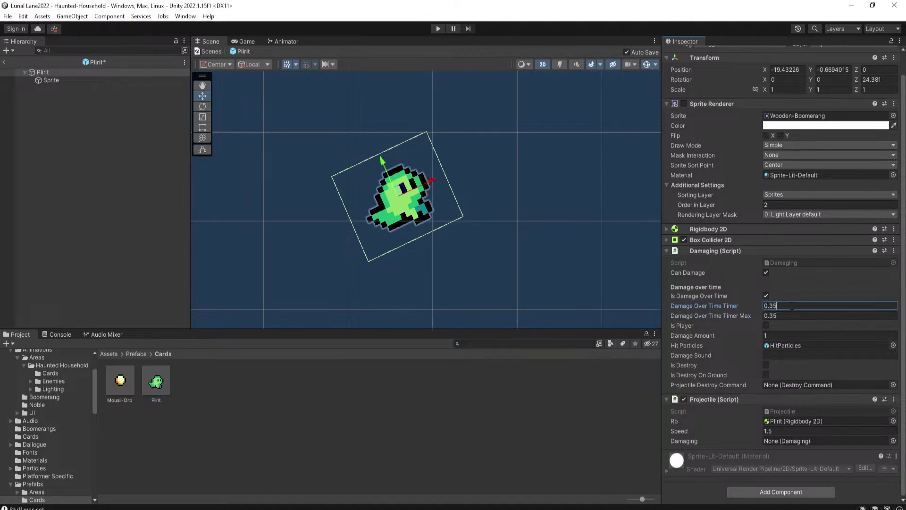
Play-test the Plirit projectile with the 0.35 damage timer on the enemy by the door, ending the play session
{"action": "left_click", "coordinate": [442, 29]}
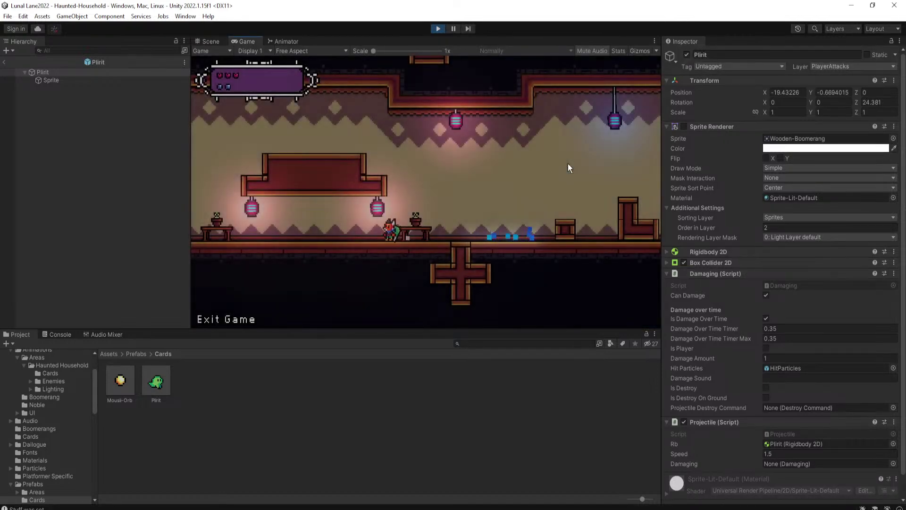
{"action": "key", "text": "a"}
{"action": "key", "text": "space"}
{"action": "right_click", "coordinate": [307, 193]}
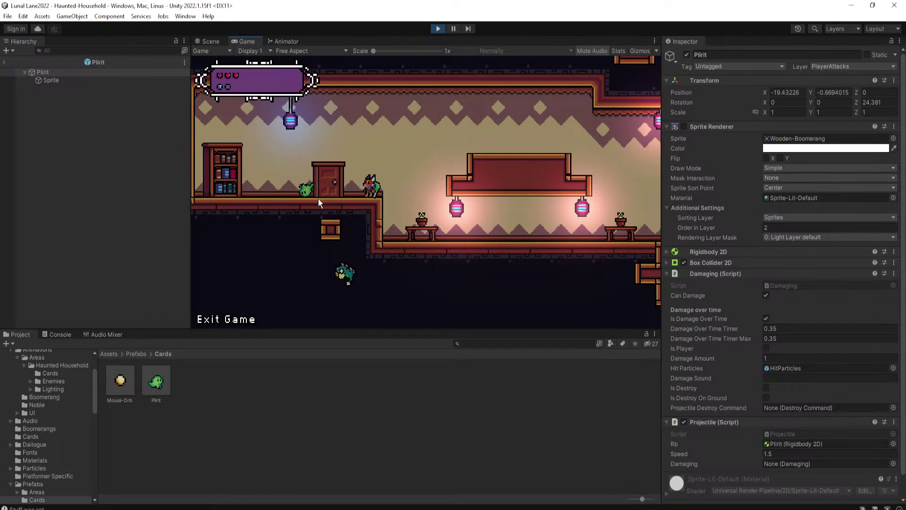
{"action": "left_click", "coordinate": [441, 30]}
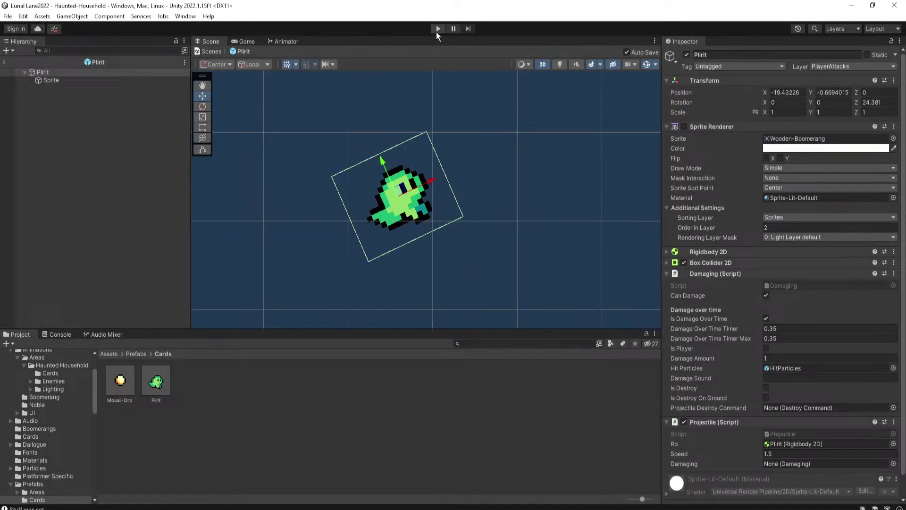
Repeat the play-test with the 0.35 timer, jumping past the enemy to fire Plirit from the bookshelf side, and end the play session
{"action": "left_click", "coordinate": [438, 30]}
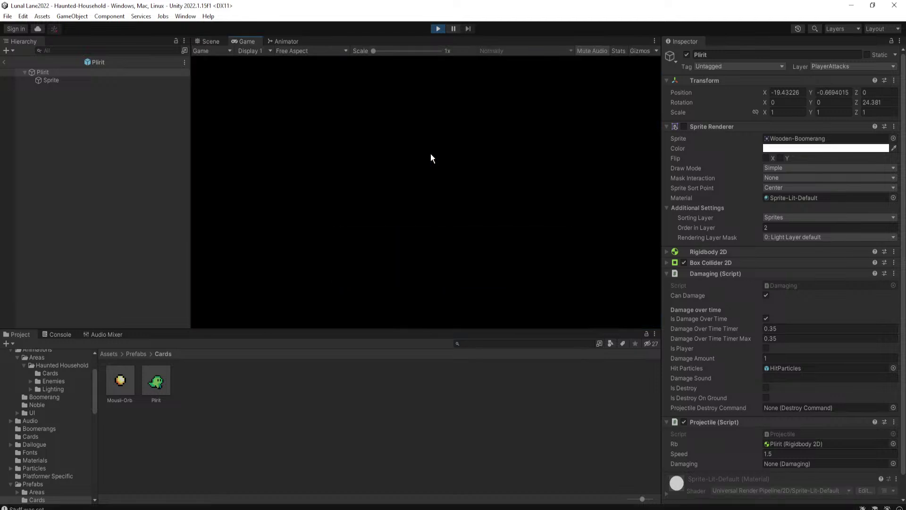
{"action": "key", "text": "a"}
{"action": "key", "text": "space"}
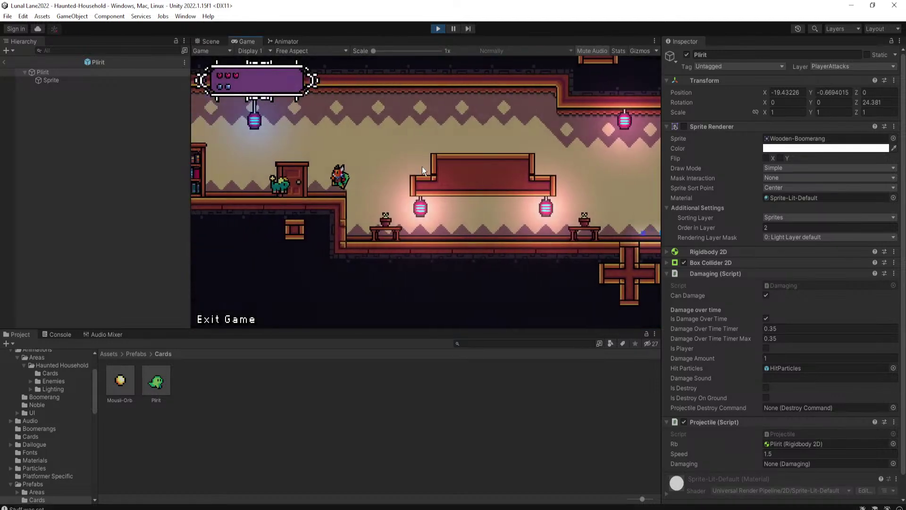
{"action": "key", "text": "space"}
{"action": "key", "text": "a"}
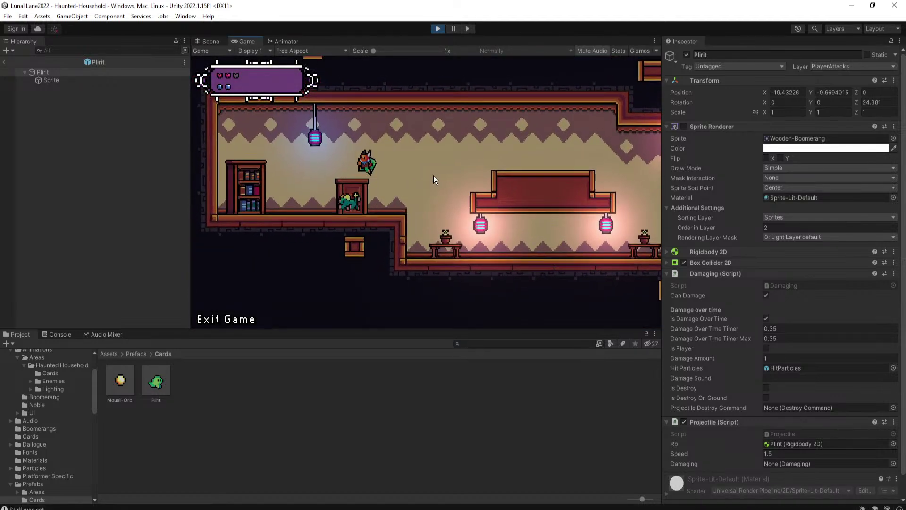
{"action": "key", "text": "d"}
{"action": "right_click", "coordinate": [423, 250]}
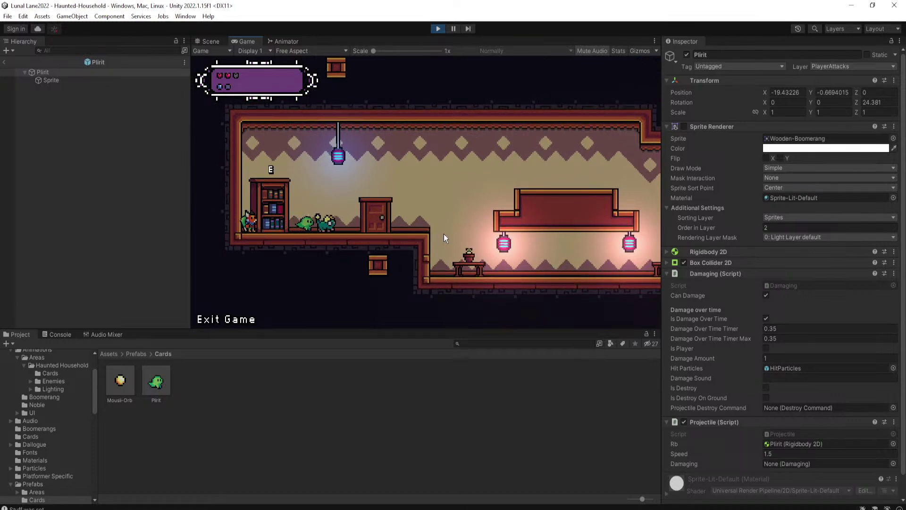
{"action": "key", "text": "d"}
{"action": "left_click", "coordinate": [437, 29]}
Set the Plirit prefab's Damage Over Time Timer and Timer Max to 0.4
{"action": "left_click", "coordinate": [793, 328]}
{"action": "type", "text": "0.5"}
{"action": "left_click", "coordinate": [781, 337]}
{"action": "left_click", "coordinate": [790, 329]}
{"action": "type", "text": "0.4"}
{"action": "left_click", "coordinate": [790, 338]}
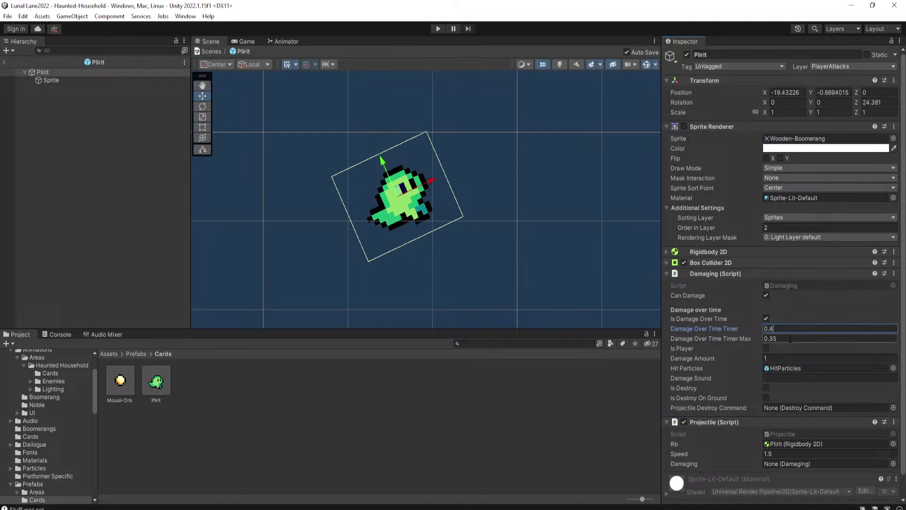
{"action": "type", "text": "0.4"}
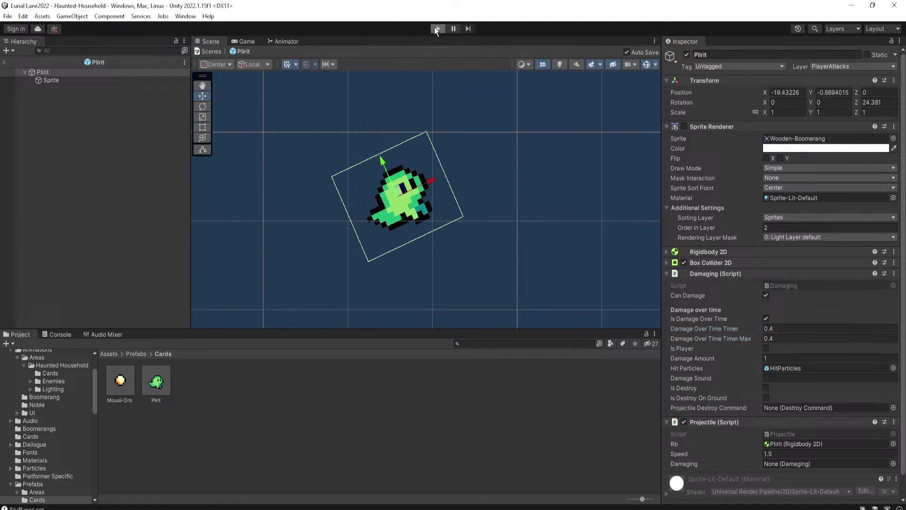
Play-test the Plirit projectile with the 0.4 damage timer on the enemy near the bookshelf, ending the play session
{"action": "left_click", "coordinate": [436, 28]}
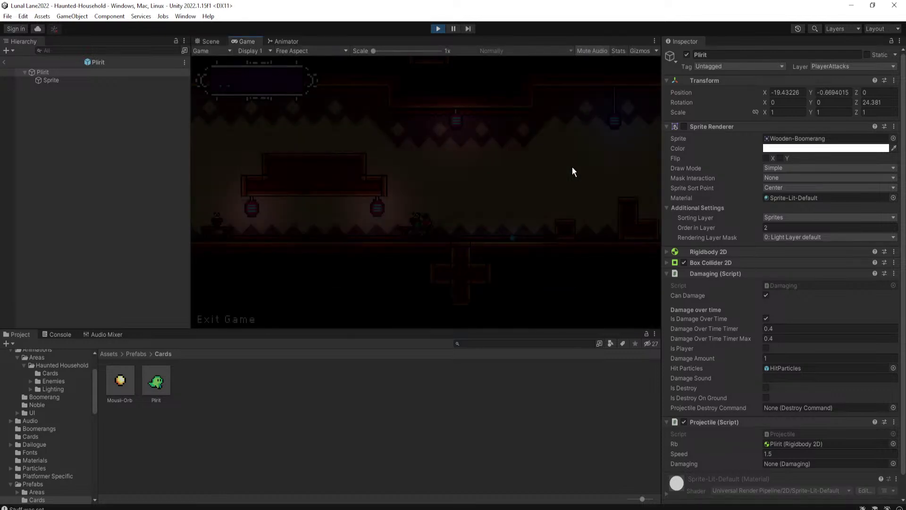
{"action": "key", "text": "Left"}
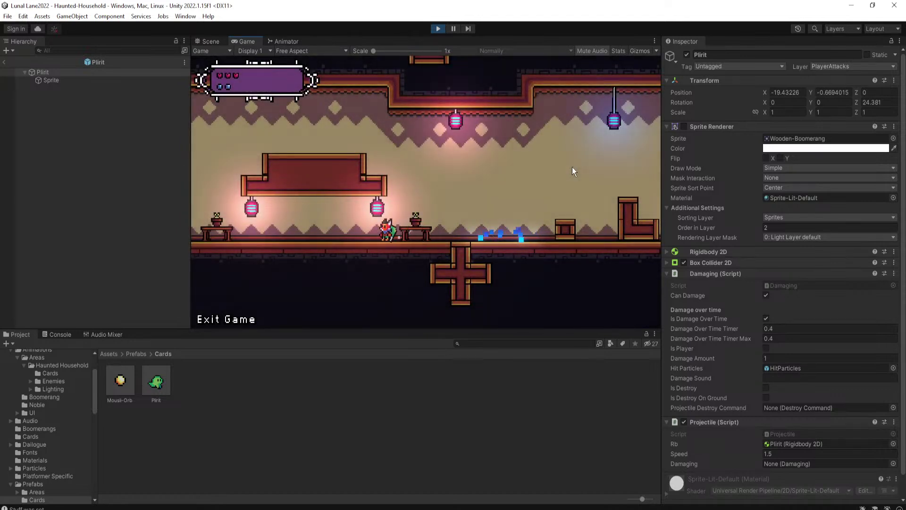
{"action": "key", "text": "space"}
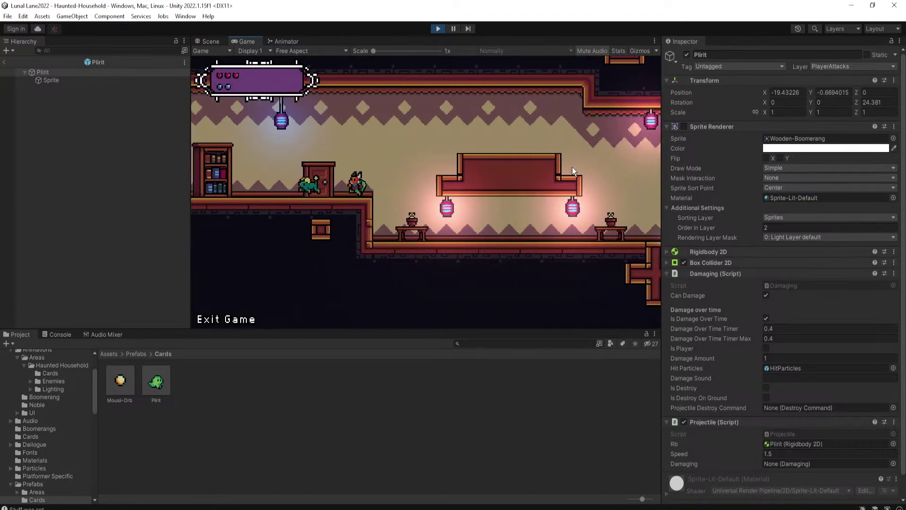
{"action": "right_click", "coordinate": [259, 199]}
{"action": "key", "text": "a"}
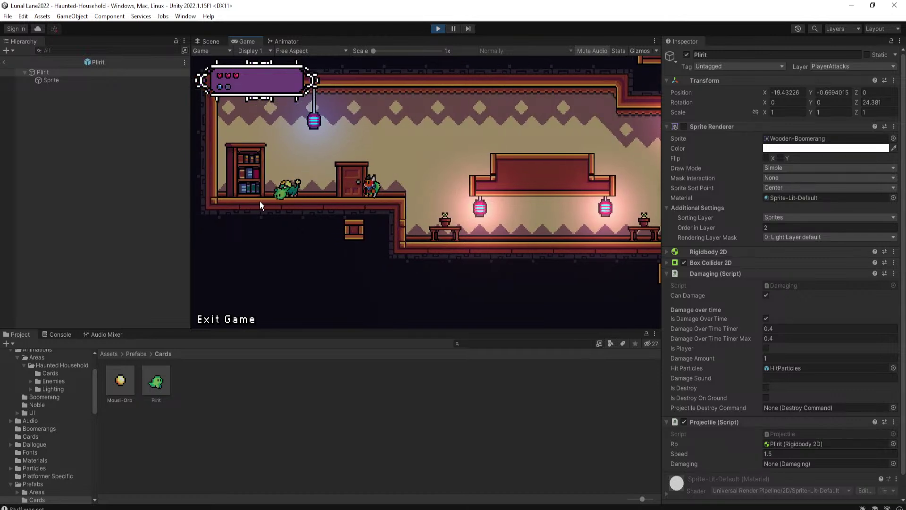
{"action": "key", "text": "a"}
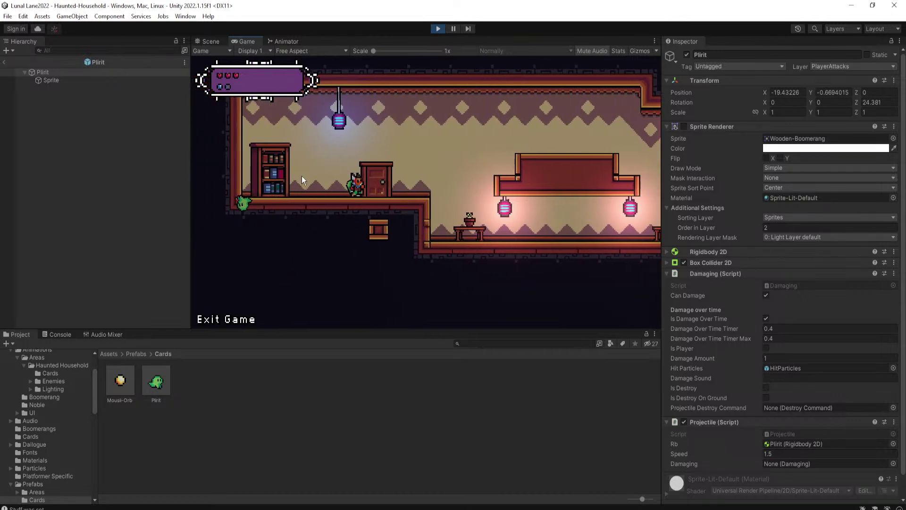
{"action": "key", "text": "d"}
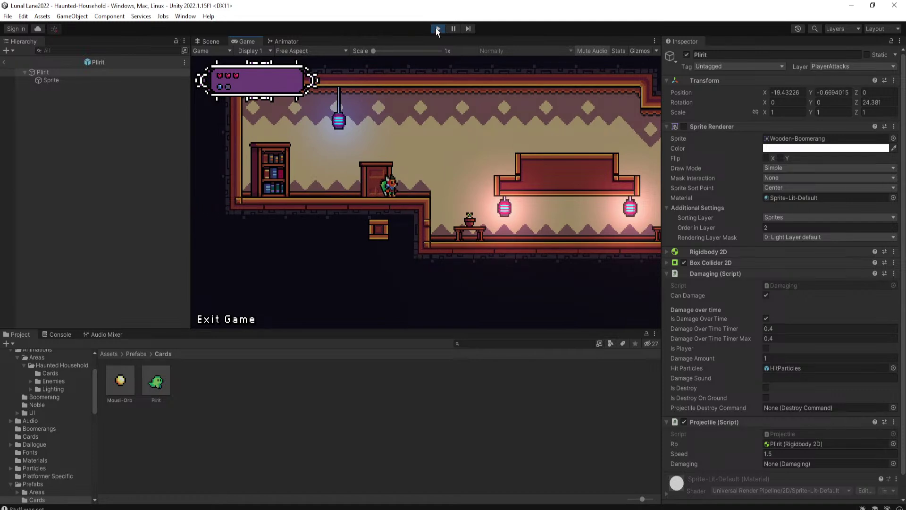
{"action": "left_click", "coordinate": [437, 29]}
Select the Plirit prefab asset and set its Damage Over Time Timer and Timer Max to 0.5
{"action": "left_click", "coordinate": [787, 329]}
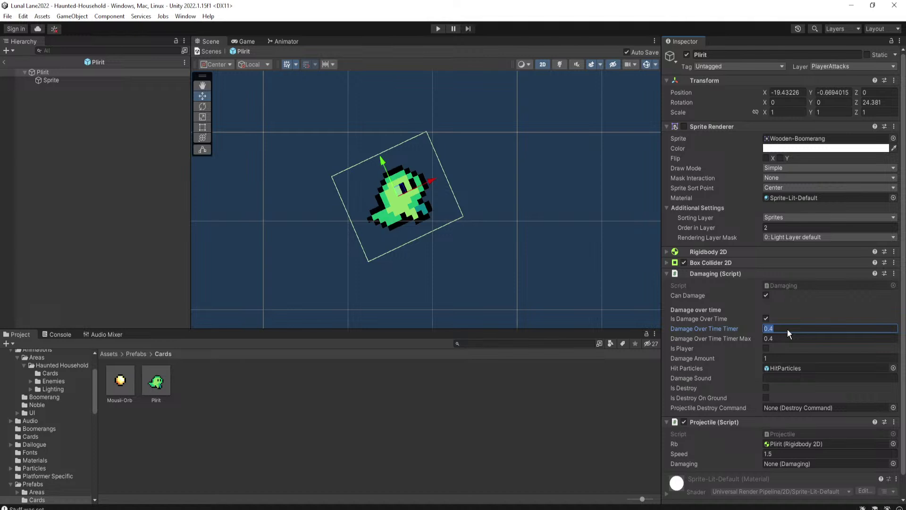
{"action": "left_click", "coordinate": [579, 378]}
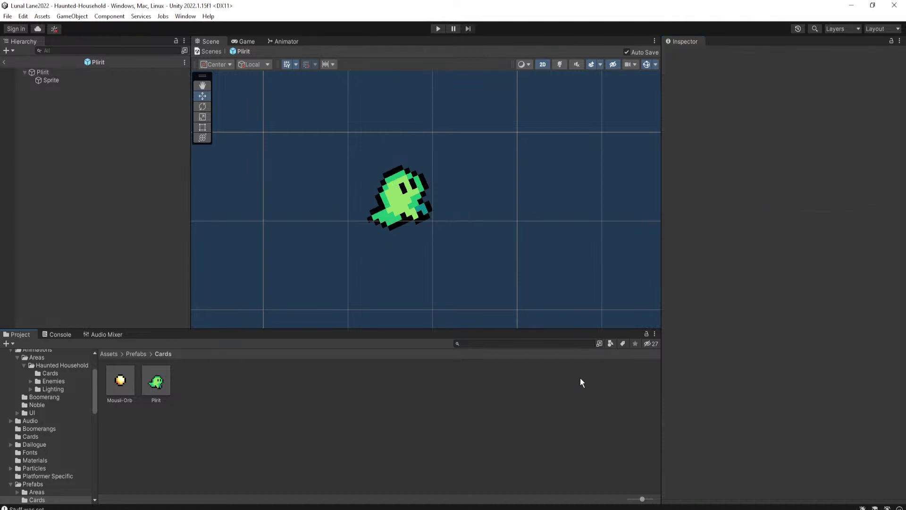
{"action": "scroll", "coordinate": [579, 249], "scroll_direction": "down", "scroll_amount": 3}
{"action": "left_click", "coordinate": [155, 381]}
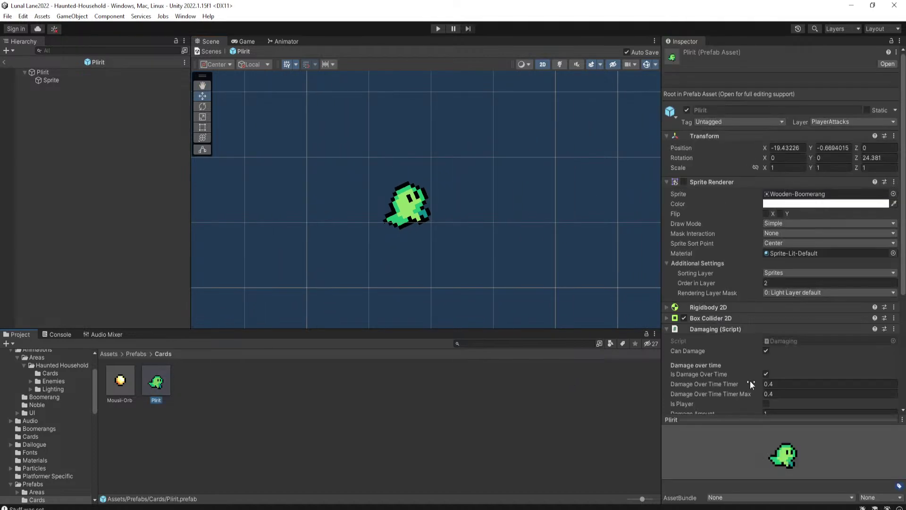
{"action": "scroll", "coordinate": [744, 385], "scroll_direction": "down", "scroll_amount": 1}
{"action": "left_click", "coordinate": [790, 358]}
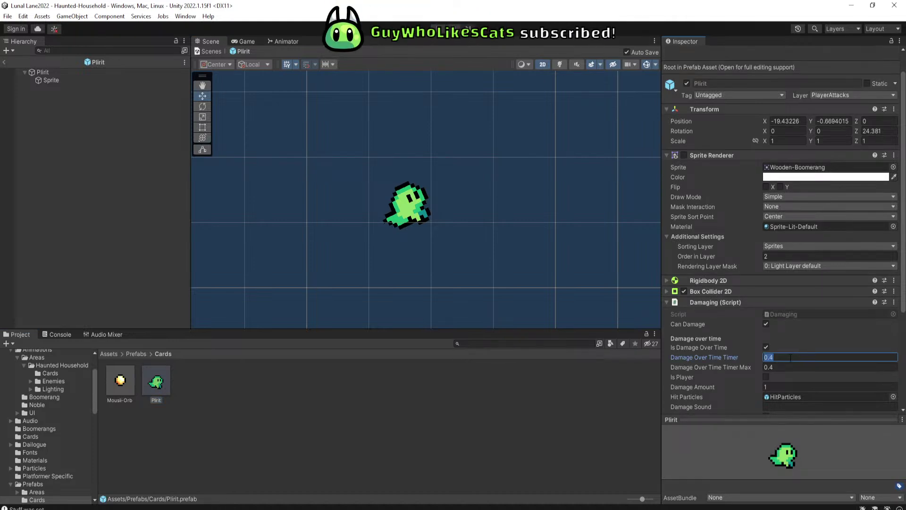
{"action": "type", "text": "0.5"}
{"action": "left_click", "coordinate": [787, 367]}
{"action": "type", "text": "0.5"}
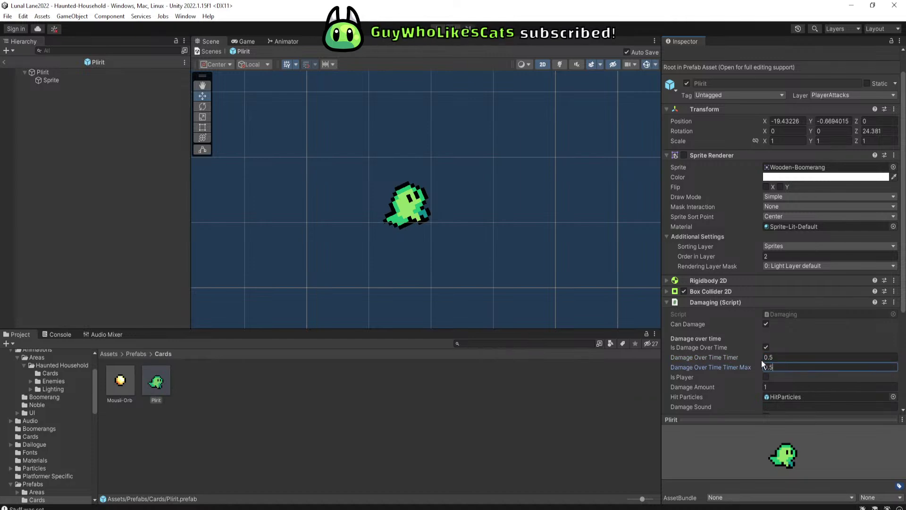
Play-test Plirit with the 0.5 timer on the enemy by the door, jumping past it and finishing it off with the boomerang
{"action": "left_click", "coordinate": [436, 28]}
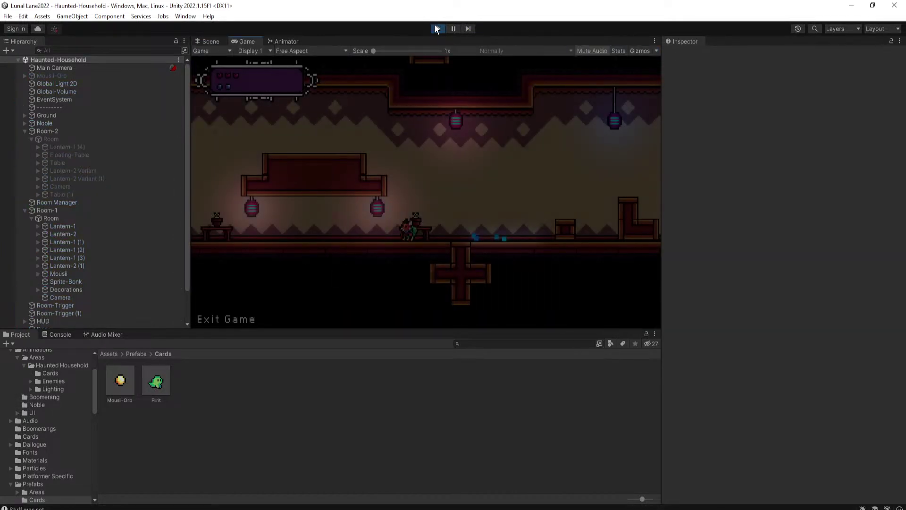
{"action": "key", "text": "a"}
{"action": "key", "text": "space"}
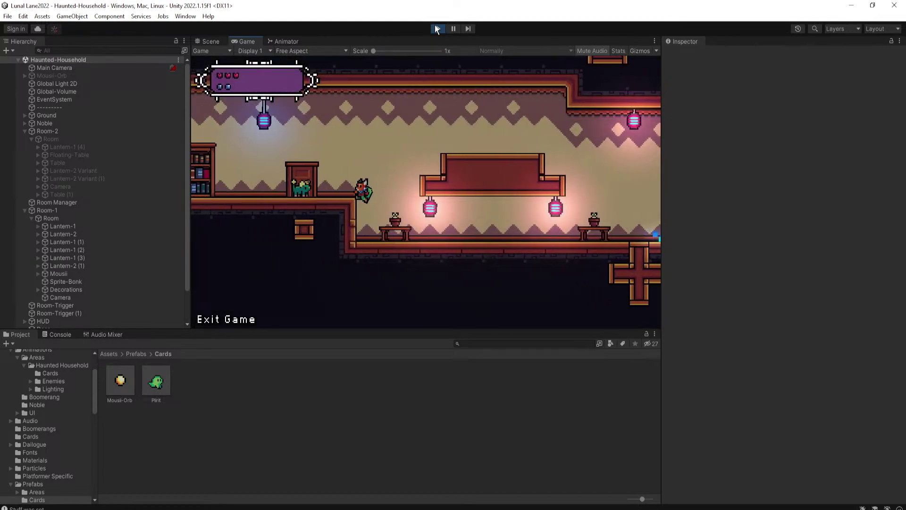
{"action": "key", "text": "space"}
{"action": "key", "text": "a"}
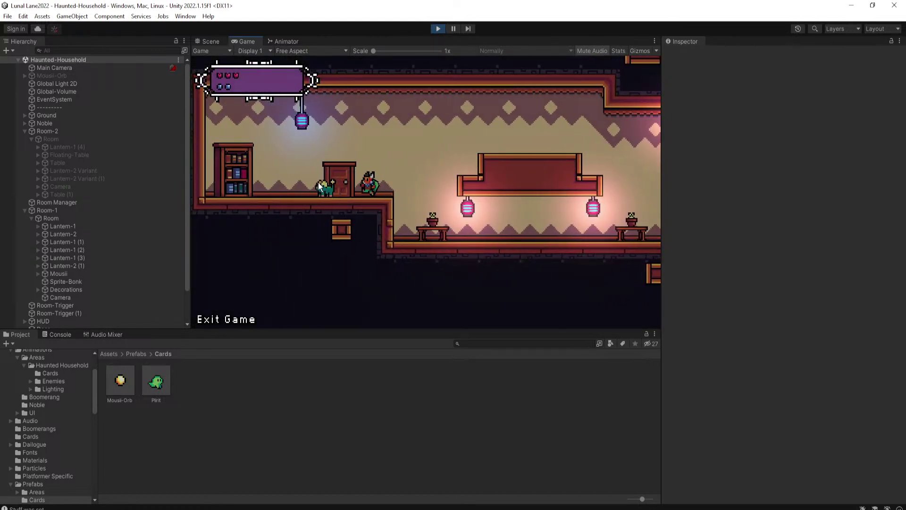
{"action": "key", "text": "a"}
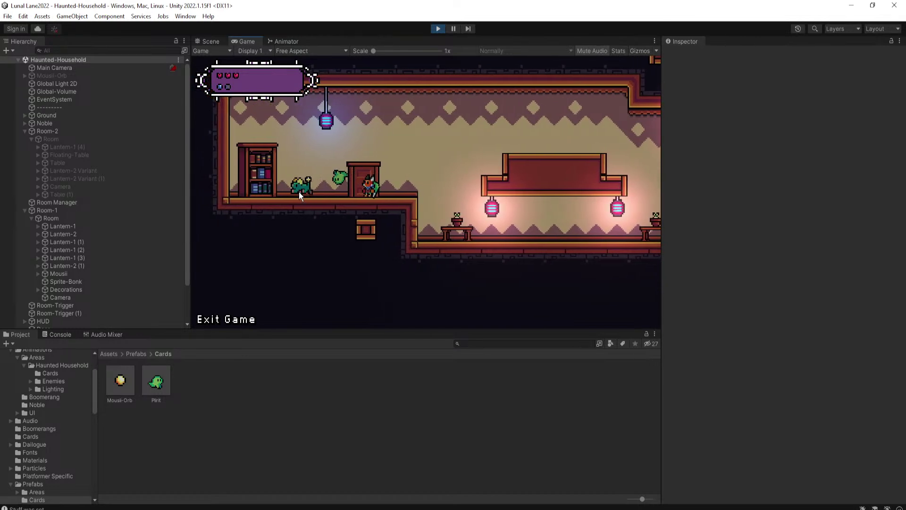
{"action": "key", "text": "d"}
{"action": "key", "text": "a"}
{"action": "key", "text": "space"}
{"action": "key", "text": "d"}
{"action": "left_click", "coordinate": [424, 200]}
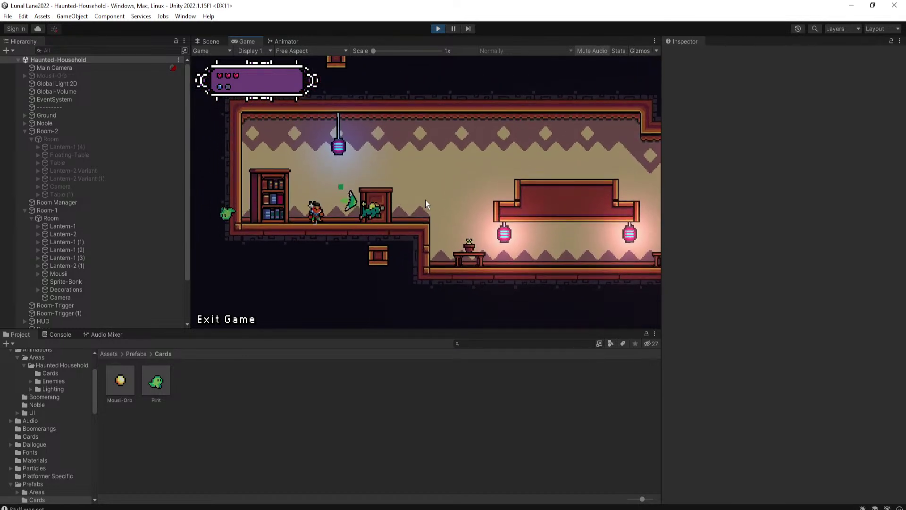
Run the character through Room-1 into the neighbouring room and back to respawn the enemy near the door
{"action": "key", "text": "d"}
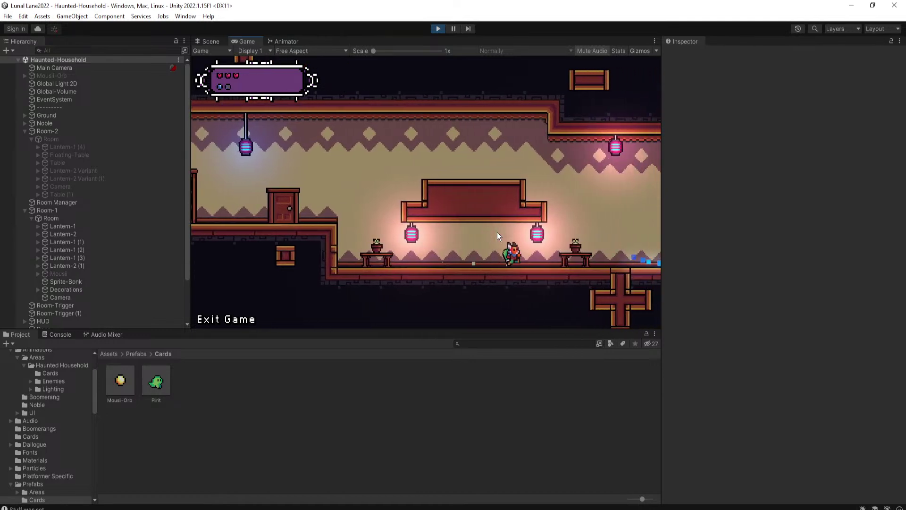
{"action": "key", "text": "d"}
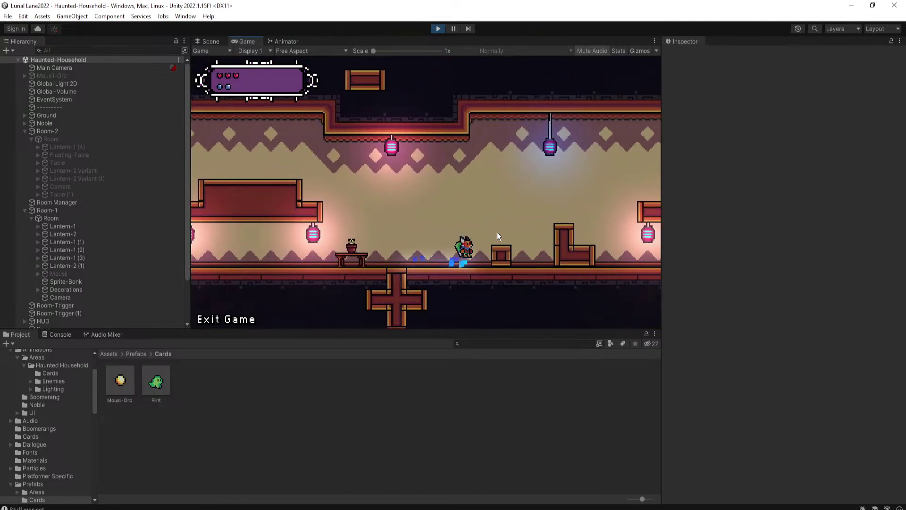
{"action": "key", "text": "space"}
{"action": "key", "text": "d"}
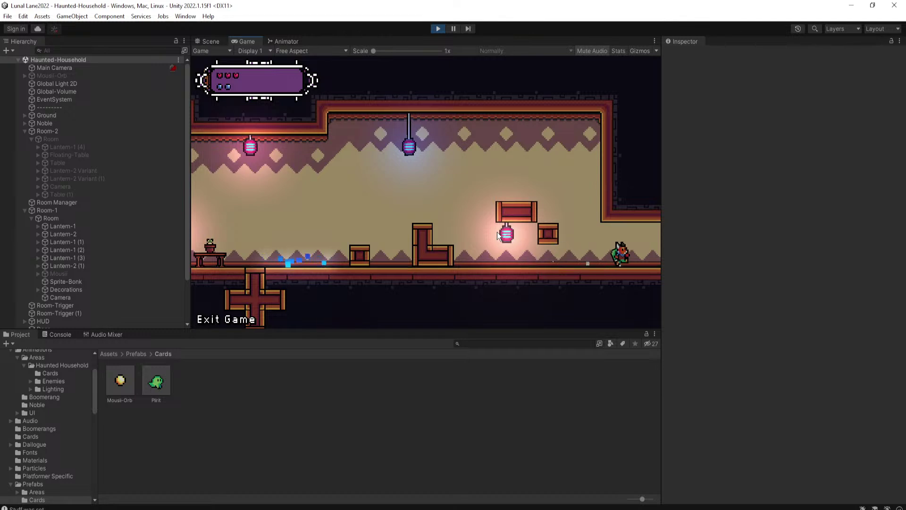
{"action": "key", "text": "d"}
{"action": "key", "text": "a"}
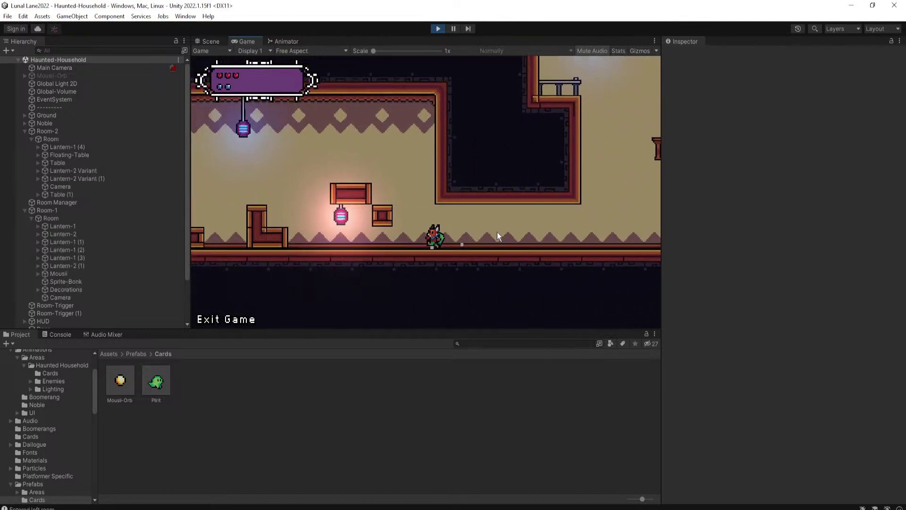
{"action": "key", "text": "a"}
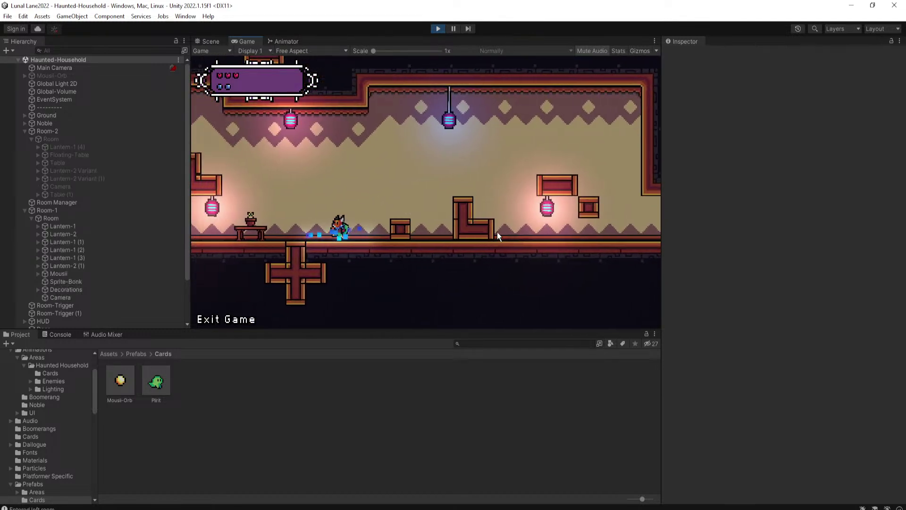
{"action": "key", "text": "a"}
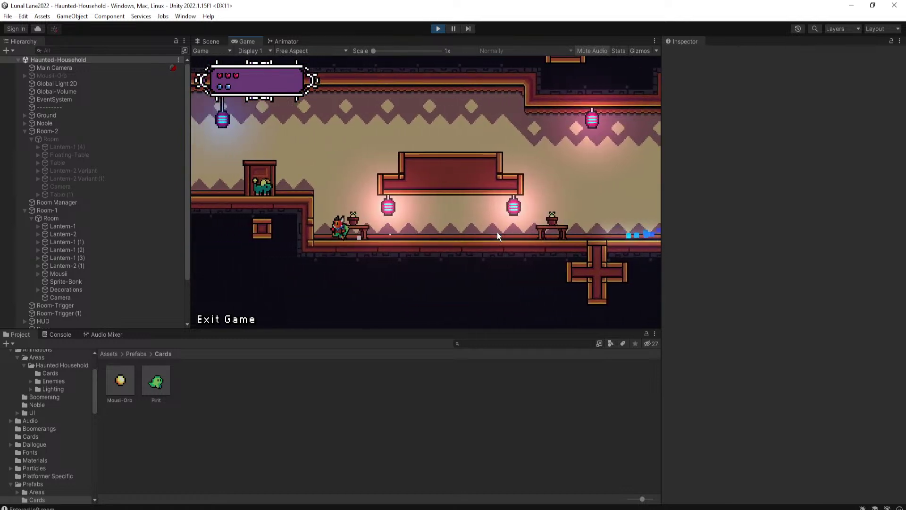
Jump onto the door ledge and play-test the Plirit projectile on the respawned enemy
{"action": "key", "text": "space"}
{"action": "key", "text": "a"}
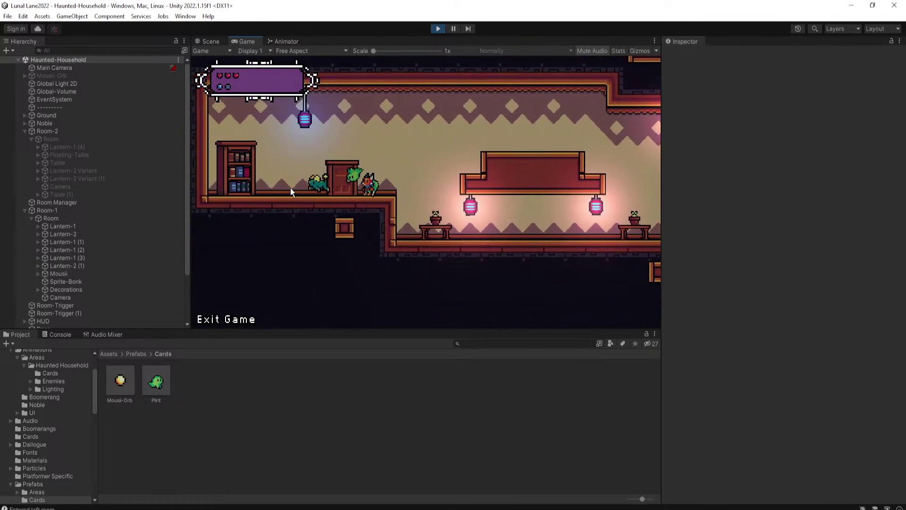
{"action": "key", "text": "a"}
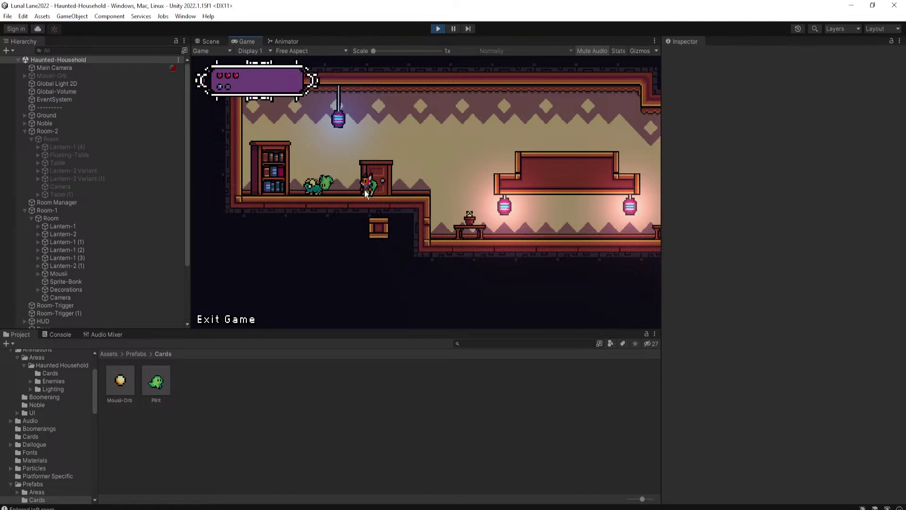
{"action": "key", "text": "d"}
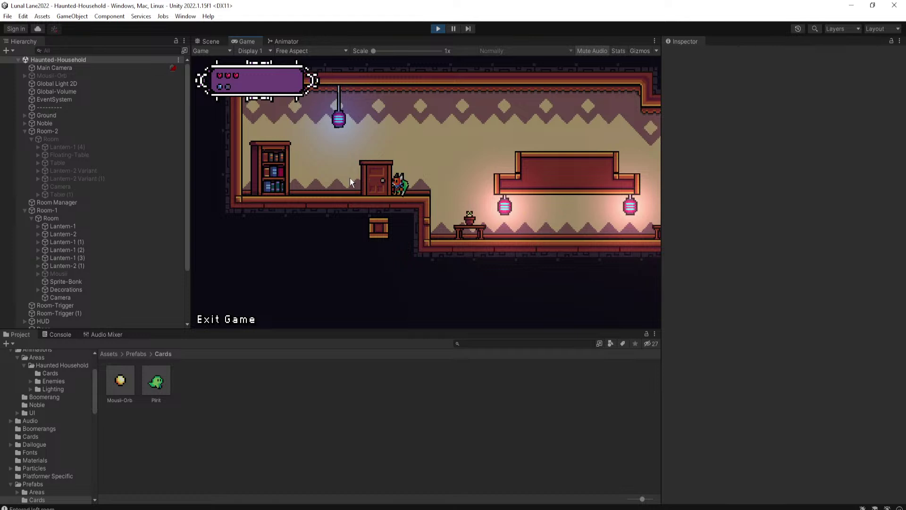
{"action": "key", "text": "d"}
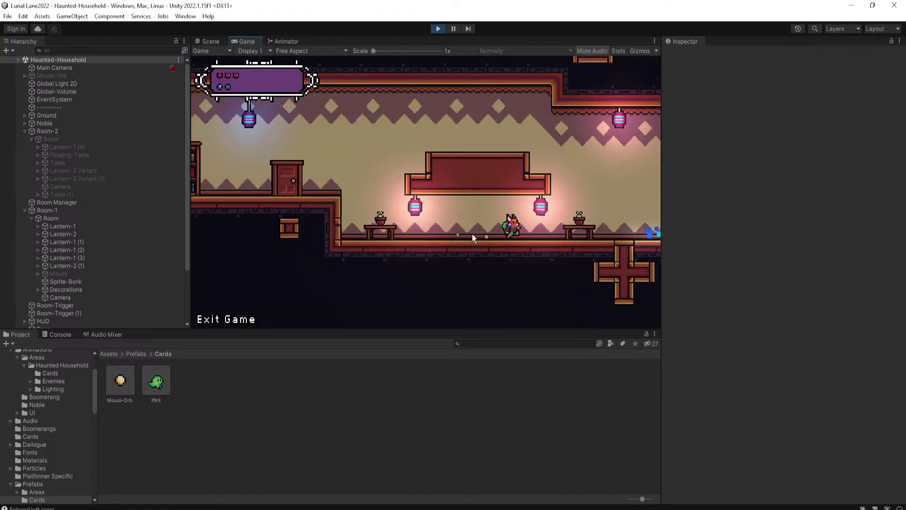
{"action": "key", "text": "d"}
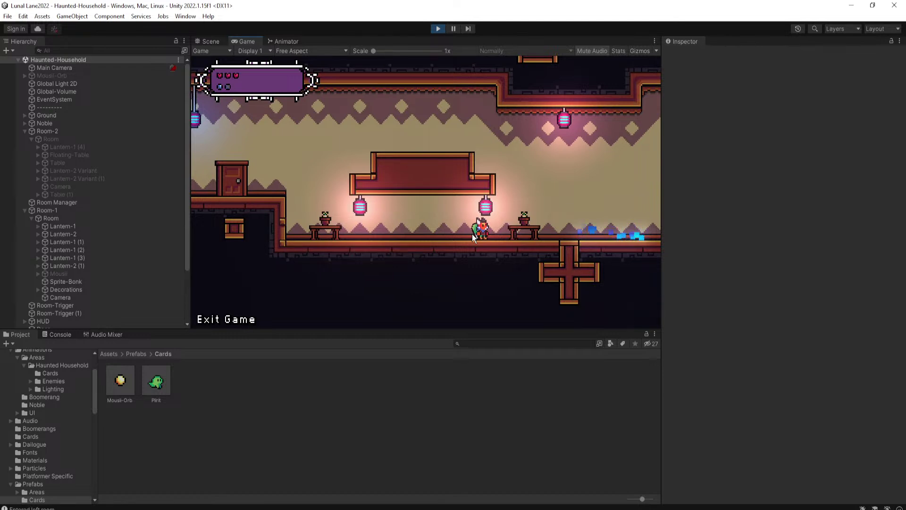
{"action": "key", "text": "d"}
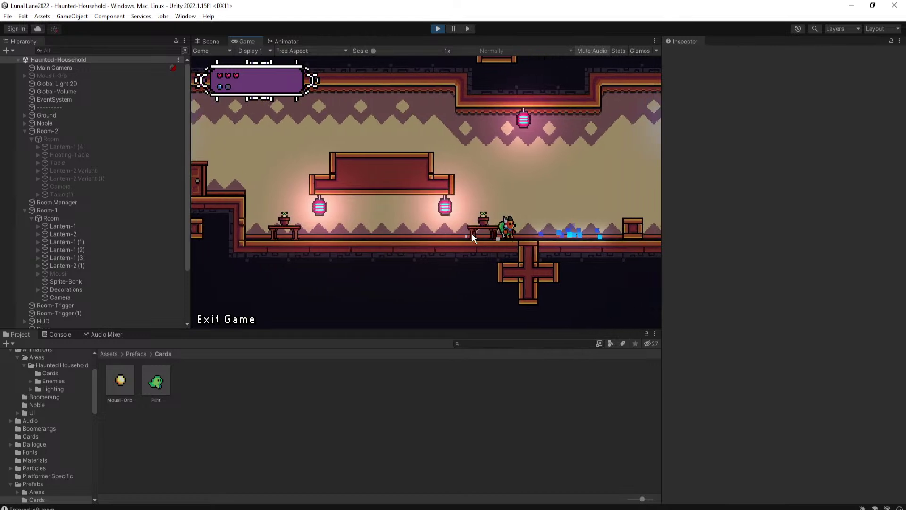
{"action": "key", "text": "space"}
{"action": "key", "text": "d"}
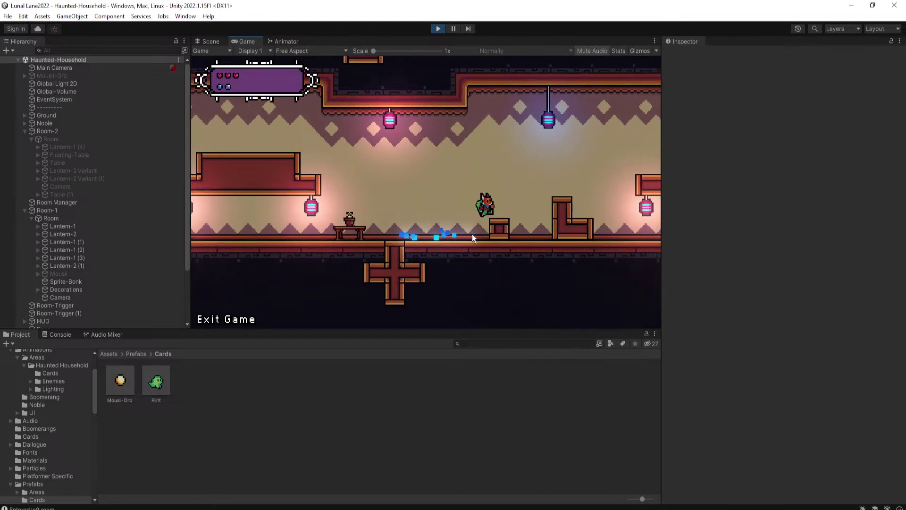
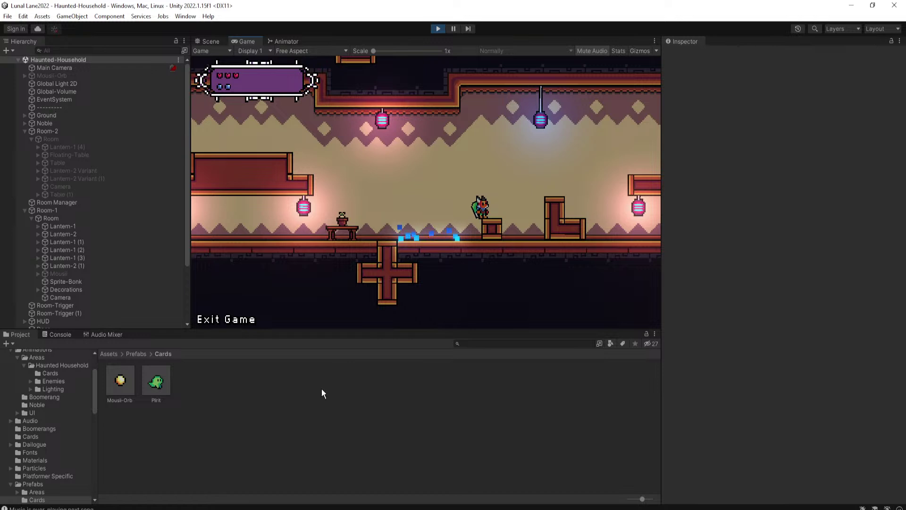
{"action": "left_click", "coordinate": [557, 219]}
{"action": "key", "text": "a"}
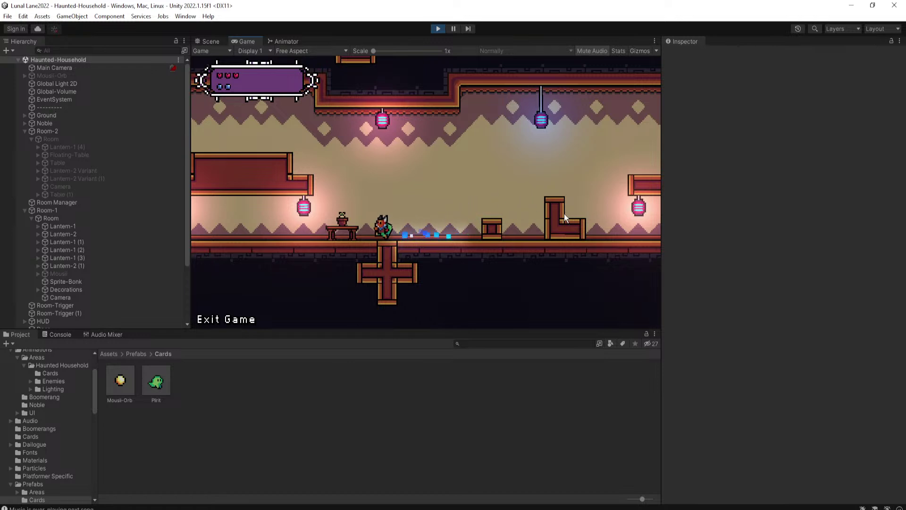
{"action": "key", "text": "space"}
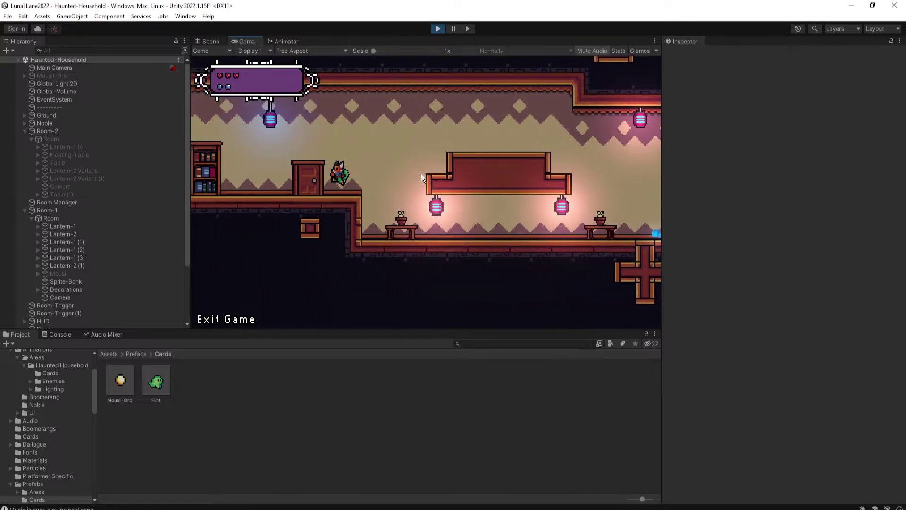
{"action": "key", "text": "d"}
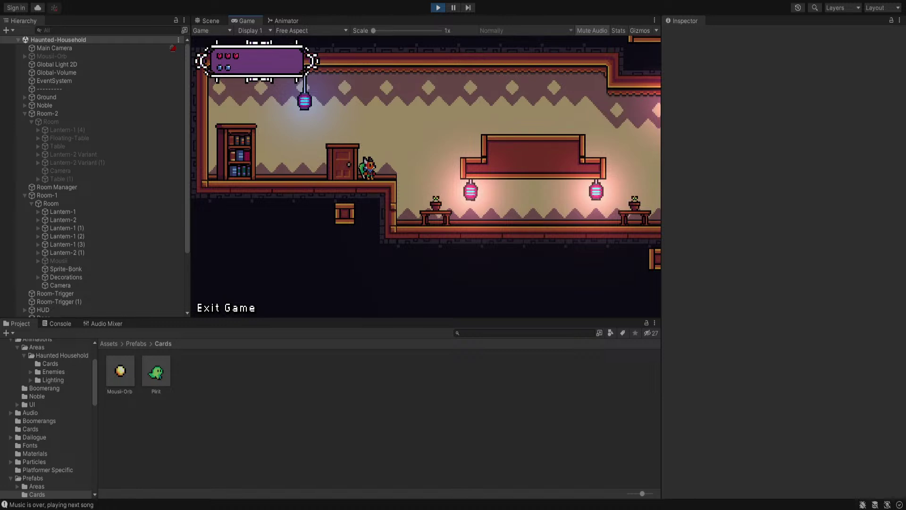
{"action": "key", "text": "d"}
{"action": "left_click", "coordinate": [587, 162]}
{"action": "key", "text": "a"}
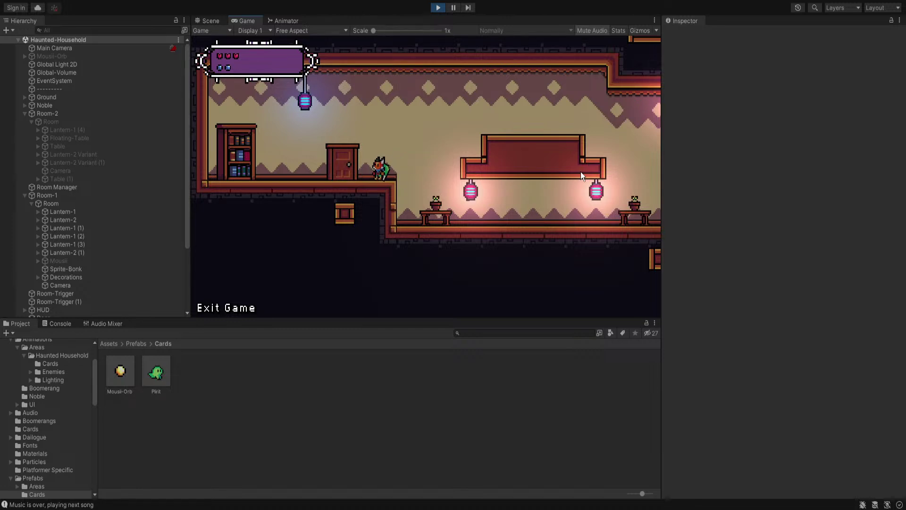
{"action": "key", "text": "a"}
{"action": "key", "text": "d"}
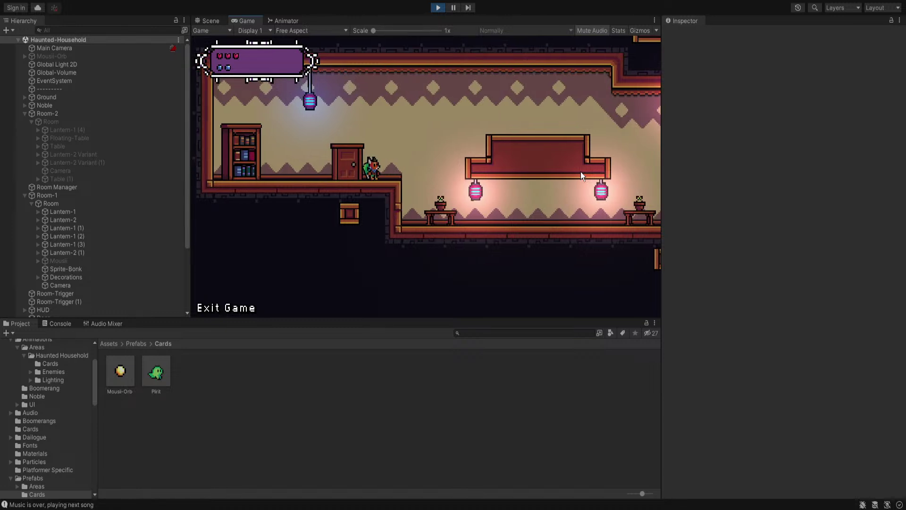
{"action": "key", "text": "a"}
{"action": "key", "text": "d"}
{"action": "left_click", "coordinate": [556, 171]}
{"action": "key", "text": "a"}
{"action": "key", "text": "d"}
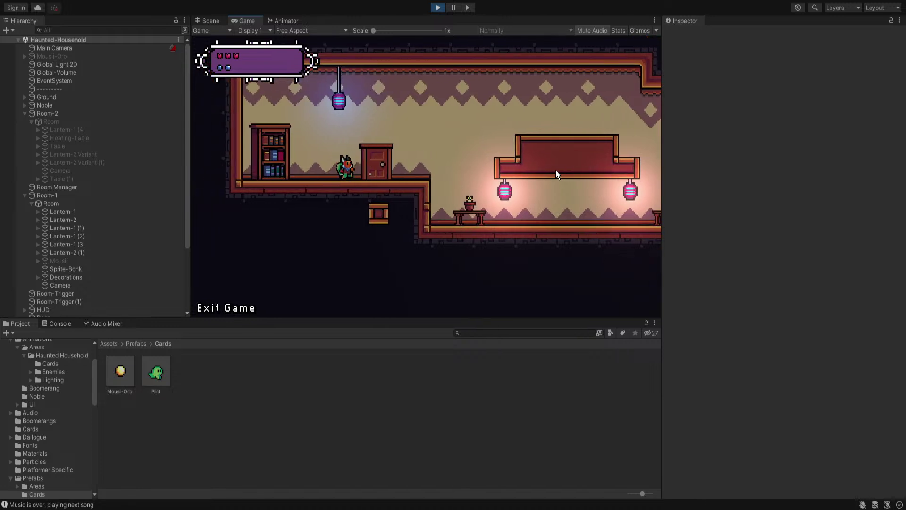
{"action": "key", "text": "a"}
{"action": "key", "text": "d"}
{"action": "key", "text": "space"}
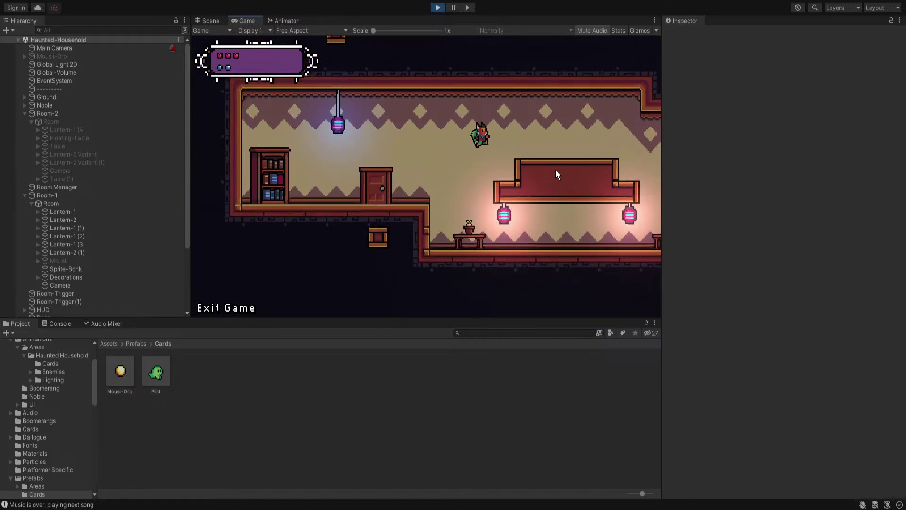
Run the character over the crates into the neighbouring room and back to Room-1, ending the play session
{"action": "key", "text": "d"}
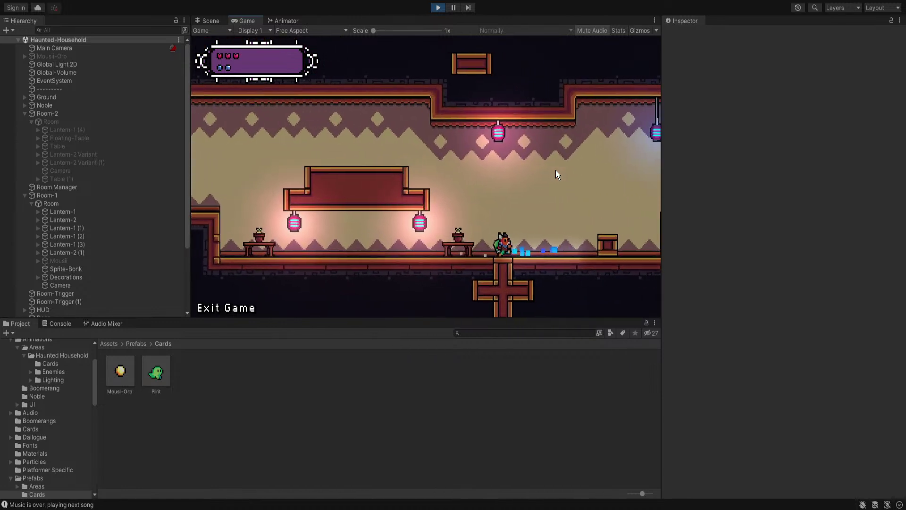
{"action": "key", "text": "d"}
{"action": "key", "text": "space"}
{"action": "key", "text": "space"}
{"action": "key", "text": "space"}
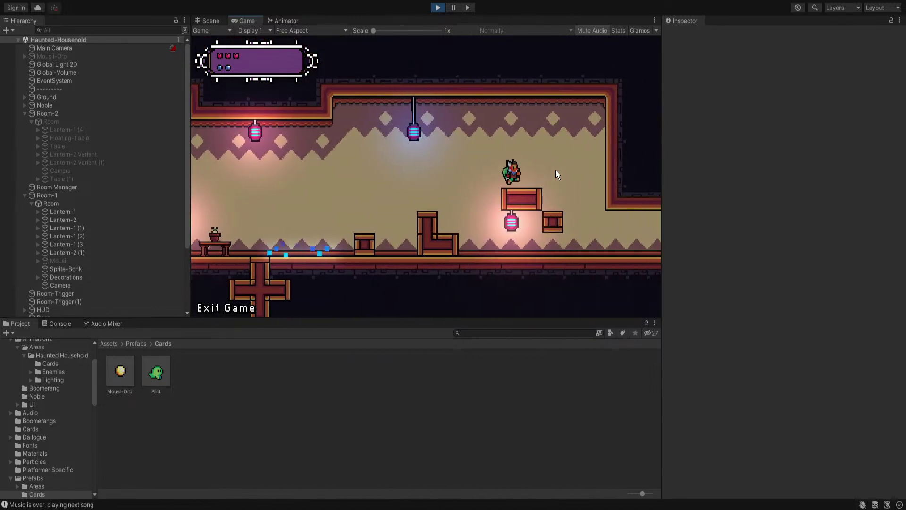
{"action": "key", "text": "d"}
{"action": "key", "text": "d"}
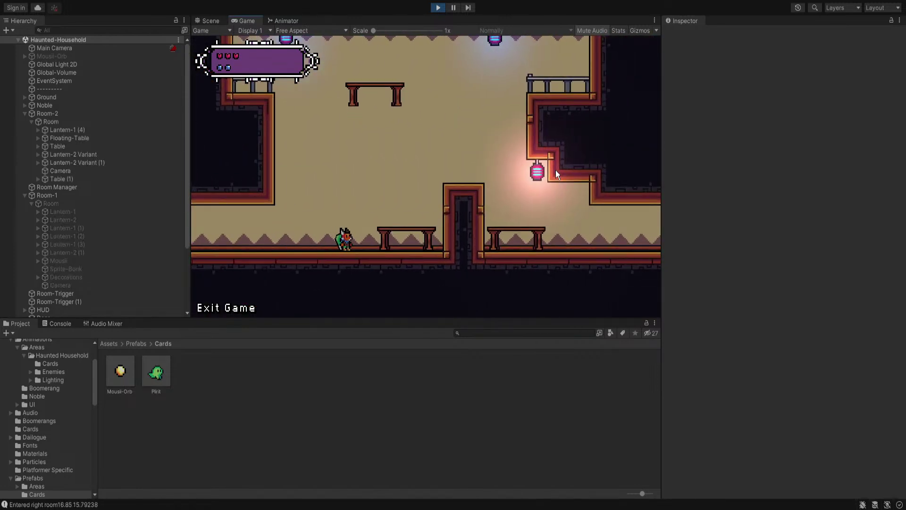
{"action": "key", "text": "a"}
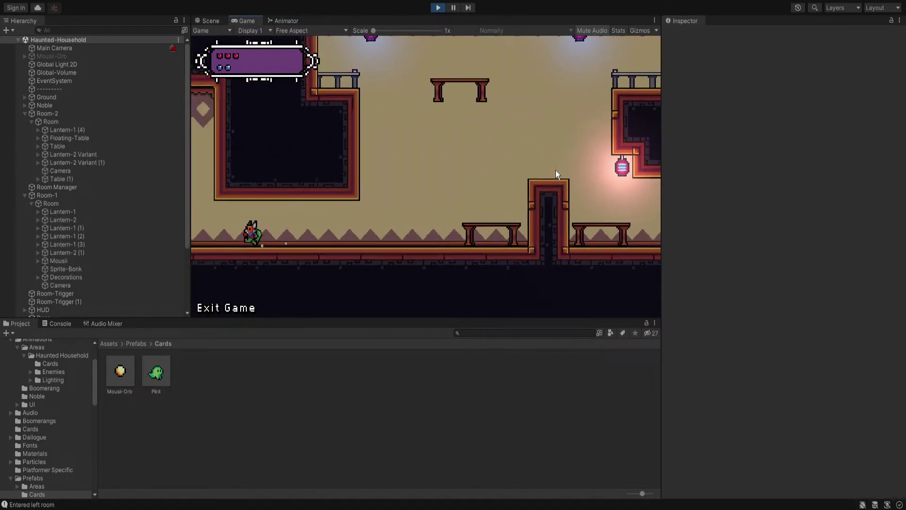
{"action": "key", "text": "space"}
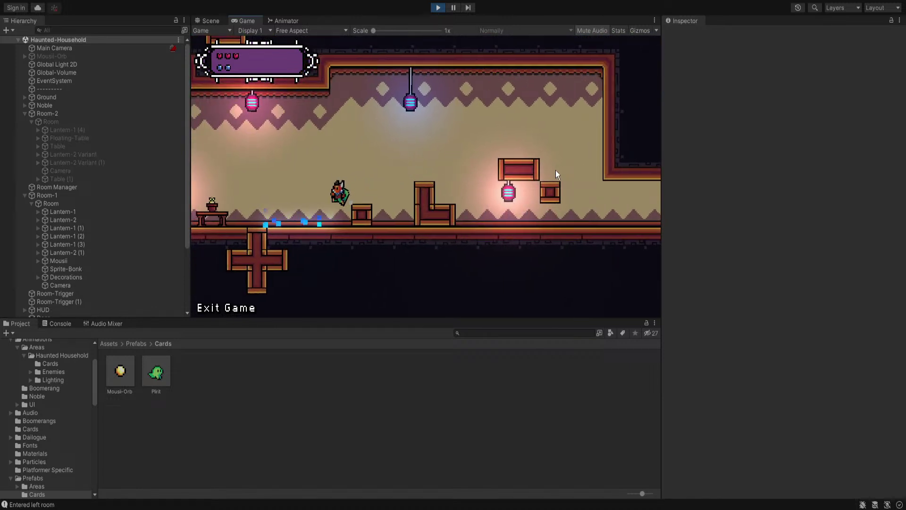
{"action": "key", "text": "d"}
{"action": "left_click", "coordinate": [556, 202]}
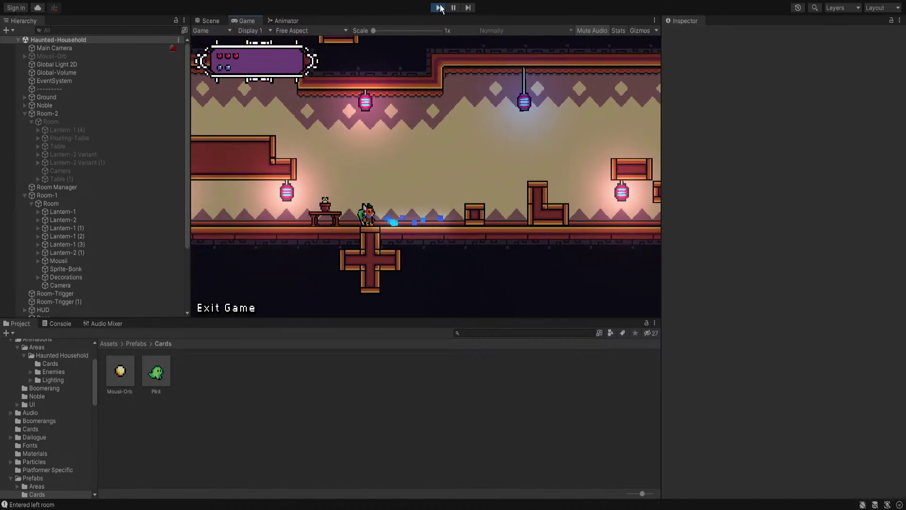
{"action": "left_click", "coordinate": [439, 7]}
Open the Plirit prefab to check its sprite and collider outline, and return to the main scene
{"action": "left_click", "coordinate": [166, 367]}
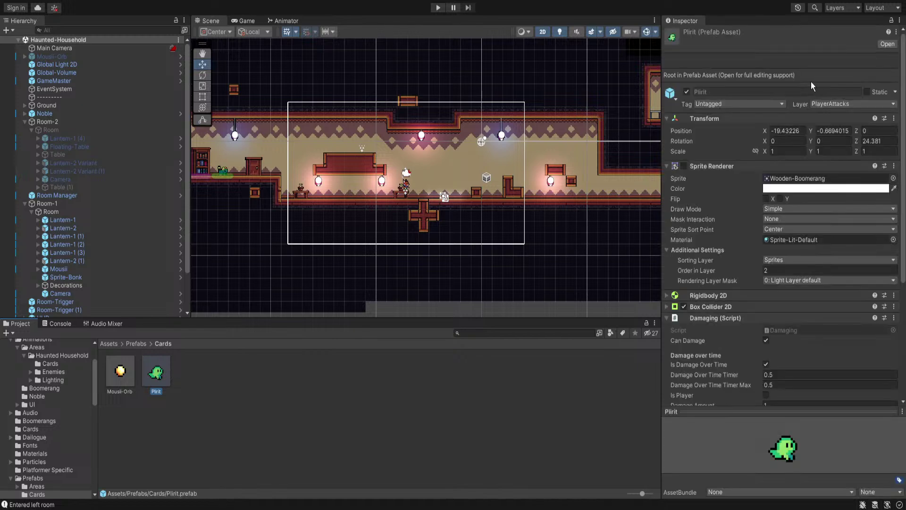
{"action": "left_click", "coordinate": [886, 47]}
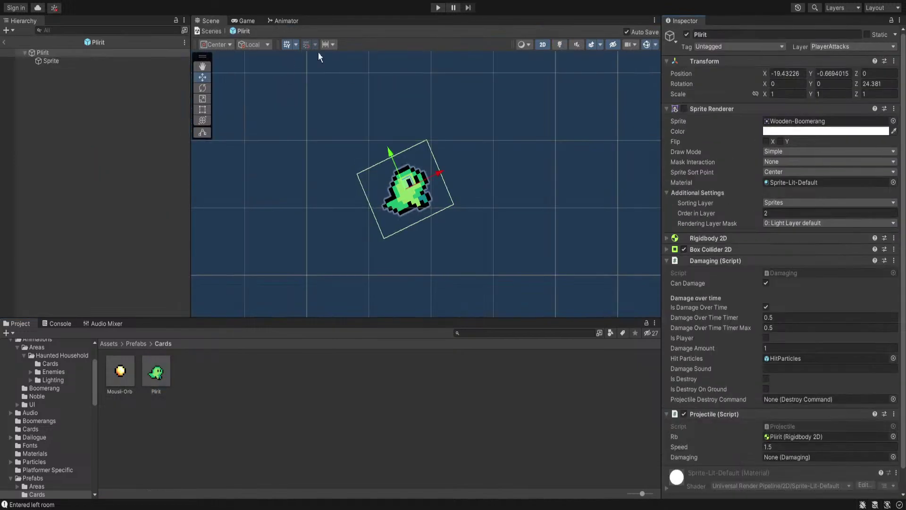
{"action": "left_click", "coordinate": [6, 43]}
Play-test the scene, pausing after a rightward Plirit shot to inspect the Plirit(Clone) beside the character, and resume
{"action": "left_click", "coordinate": [438, 8]}
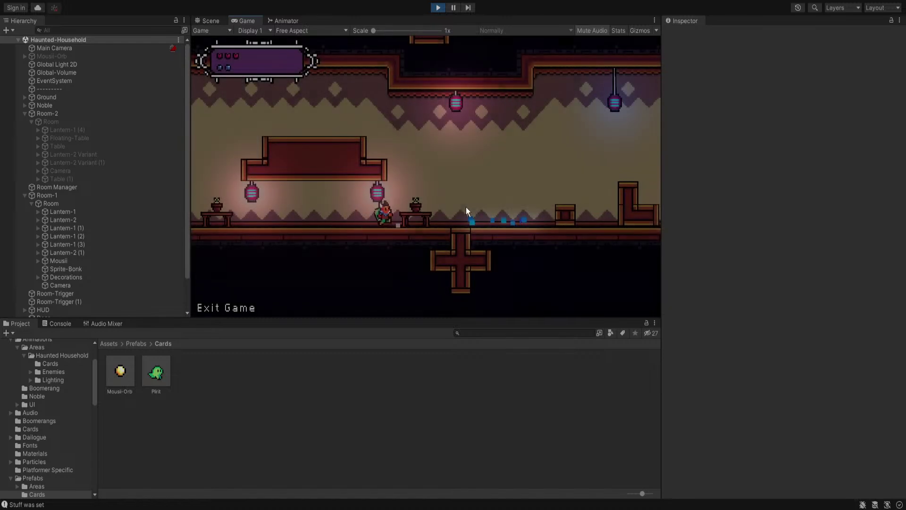
{"action": "left_click", "coordinate": [453, 8]}
{"action": "scroll", "coordinate": [424, 184], "scroll_direction": "up", "scroll_amount": 5}
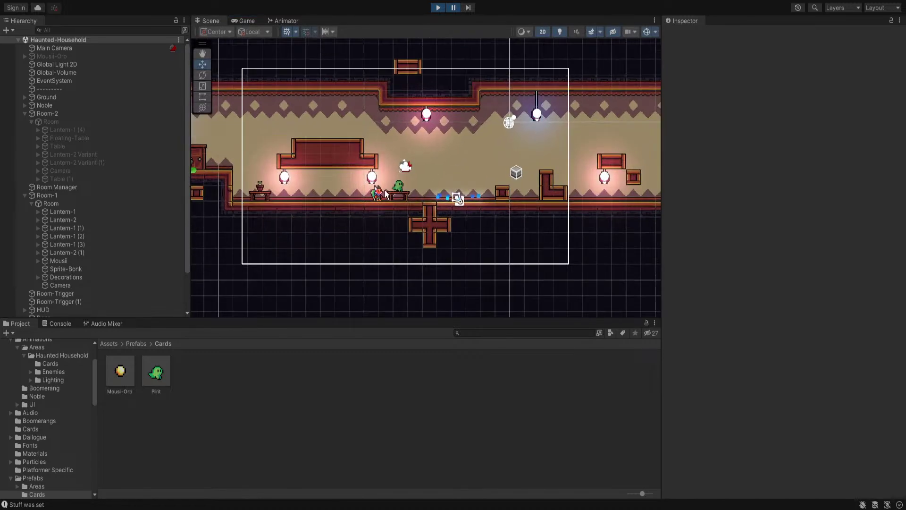
{"action": "scroll", "coordinate": [78, 277], "scroll_direction": "down", "scroll_amount": 3}
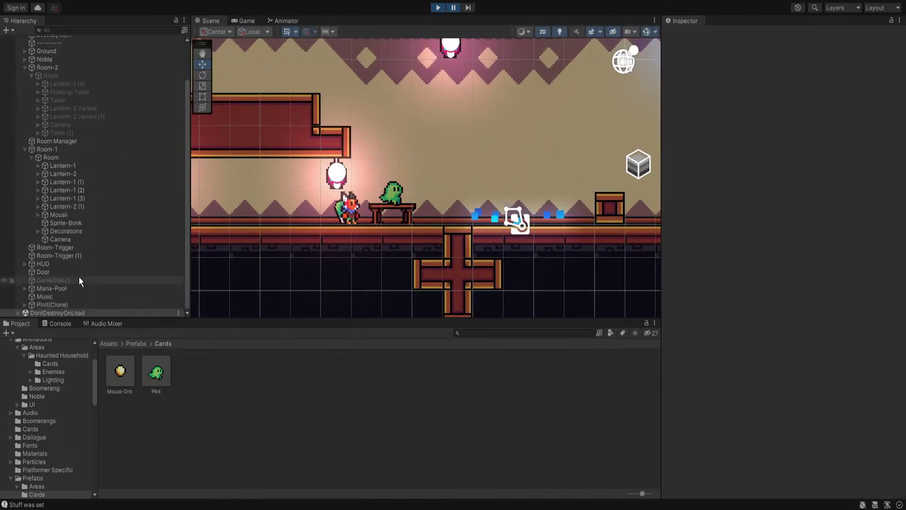
{"action": "left_click", "coordinate": [71, 303]}
{"action": "scroll", "coordinate": [372, 203], "scroll_direction": "up", "scroll_amount": 2}
{"action": "left_click", "coordinate": [453, 7]}
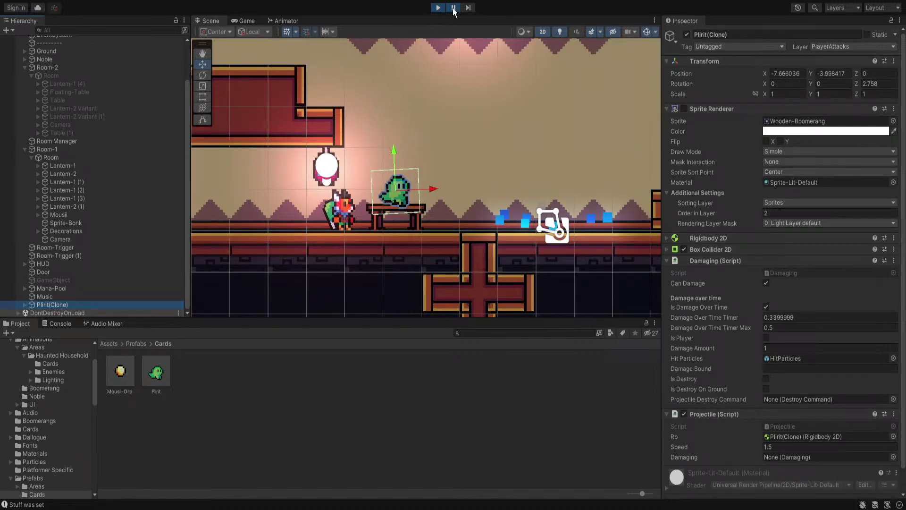
Pause after a leftward shot to inspect the second Plirit(Clone)'s flipped orientation, and end the play session
{"action": "left_click", "coordinate": [453, 8]}
{"action": "mouse_move", "coordinate": [244, 203]}
{"action": "middle_mouse_down"}
{"action": "mouse_move", "coordinate": [441, 204]}
{"action": "mouse_move", "coordinate": [483, 225]}
{"action": "mouse_move", "coordinate": [469, 224]}
{"action": "middle_mouse_up"}
{"action": "left_click", "coordinate": [84, 313]}
{"action": "scroll", "coordinate": [457, 217], "scroll_direction": "down", "scroll_amount": 3}
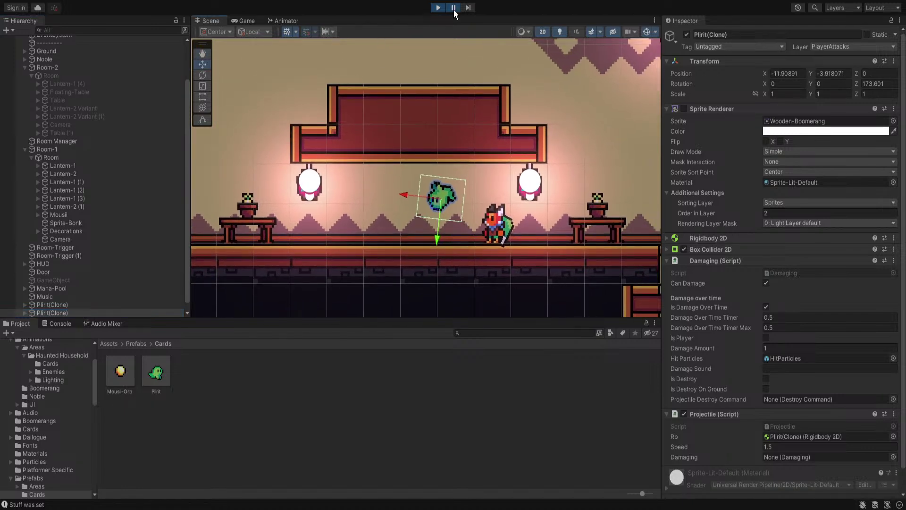
{"action": "left_click", "coordinate": [437, 8]}
Place a Plirit prefab instance in the scene's open area and rotate it to about -87 degrees on Z
{"action": "scroll", "coordinate": [374, 234], "scroll_direction": "down", "scroll_amount": 3}
{"action": "middle_click_drag", "start_coordinate": [373, 233], "coordinate": [452, 207]}
{"action": "left_click_drag", "start_coordinate": [156, 372], "coordinate": [440, 183]}
{"action": "scroll", "coordinate": [462, 170], "scroll_direction": "up", "scroll_amount": 5}
{"action": "left_click_drag", "start_coordinate": [858, 92], "coordinate": [19, 349]}
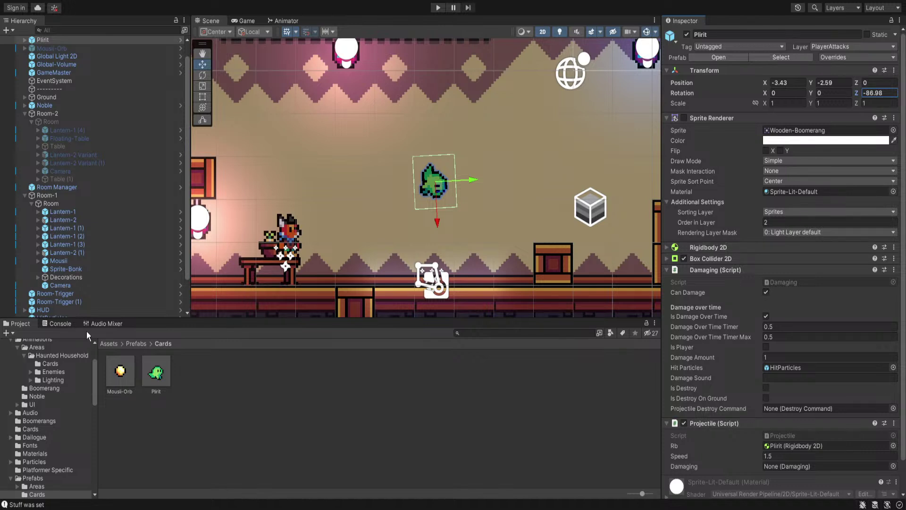
Try the Plirit instance at a Z rotation of about 108 degrees, and undo the test rotations
{"action": "left_click_drag", "start_coordinate": [855, 97], "coordinate": [590, 122]}
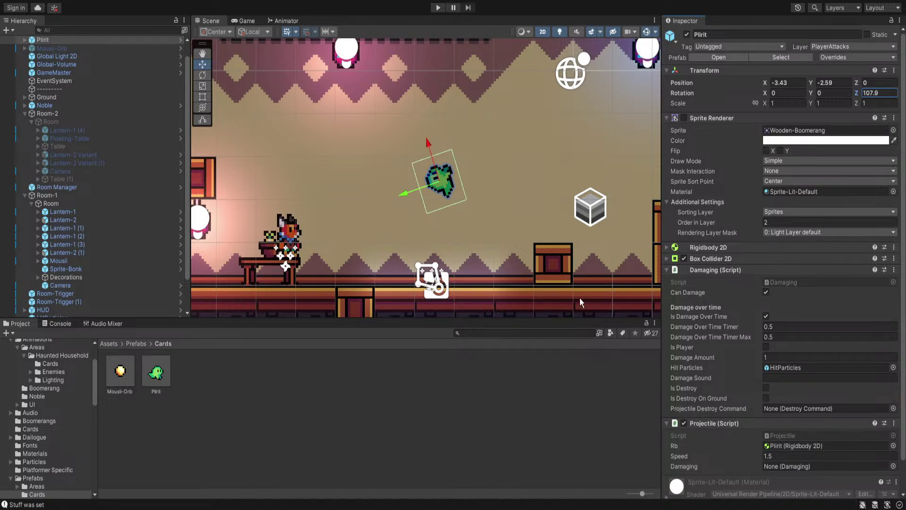
{"action": "key", "text": "ctrl+z"}
{"action": "key", "text": "ctrl+z"}
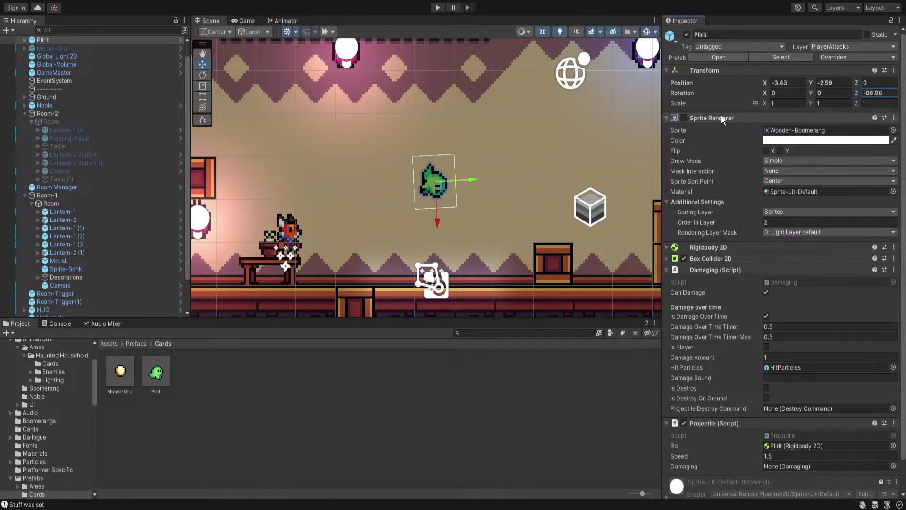
Open the Plirit prefab and locate the script asset used by its Projectile component
{"action": "left_click", "coordinate": [717, 57]}
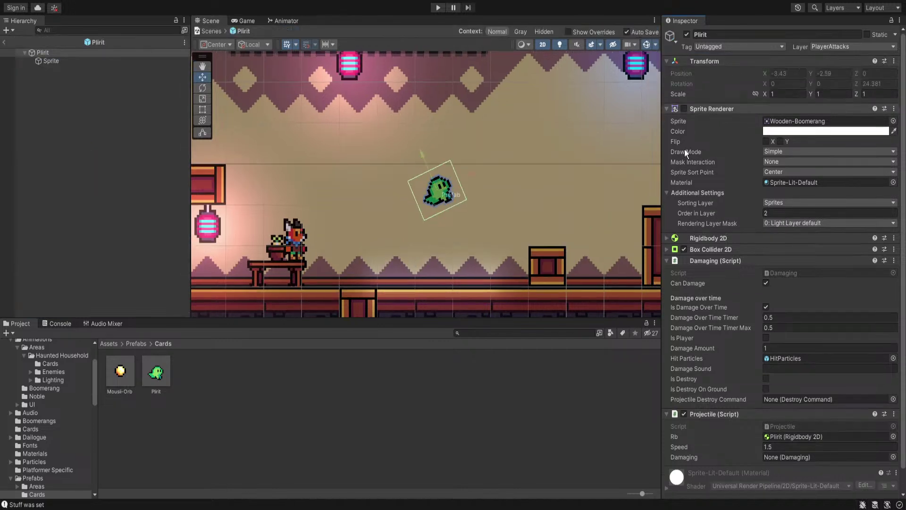
{"action": "scroll", "coordinate": [712, 403], "scroll_direction": "down", "scroll_amount": 1}
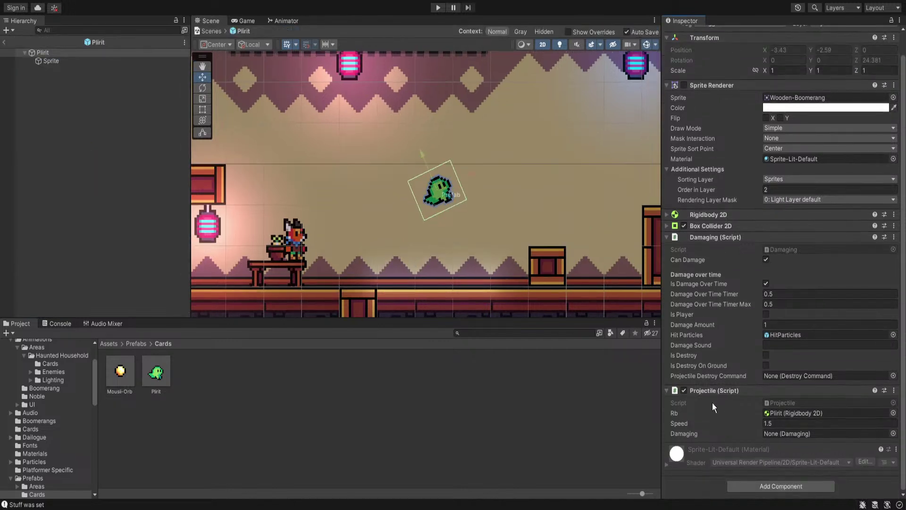
{"action": "left_click", "coordinate": [777, 402]}
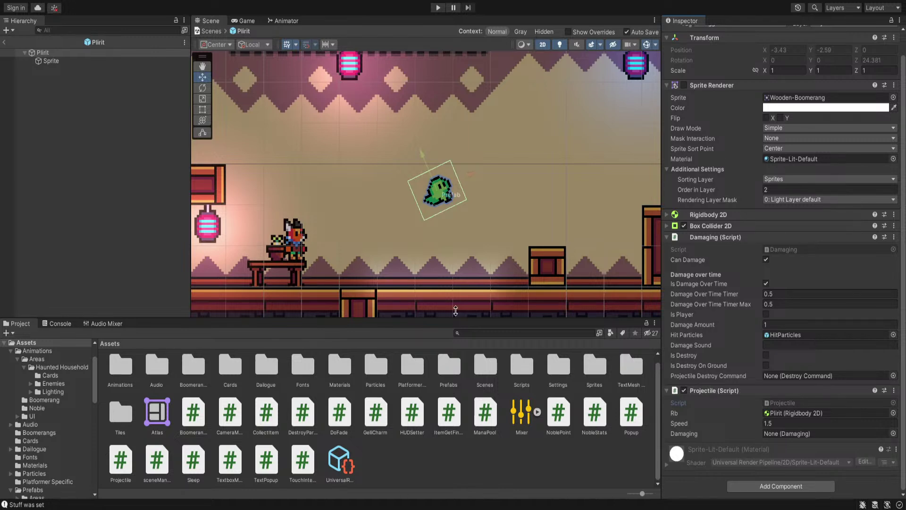
{"action": "scroll", "coordinate": [472, 189], "scroll_direction": "down", "scroll_amount": 3}
{"action": "scroll", "coordinate": [500, 184], "scroll_direction": "up", "scroll_amount": 4}
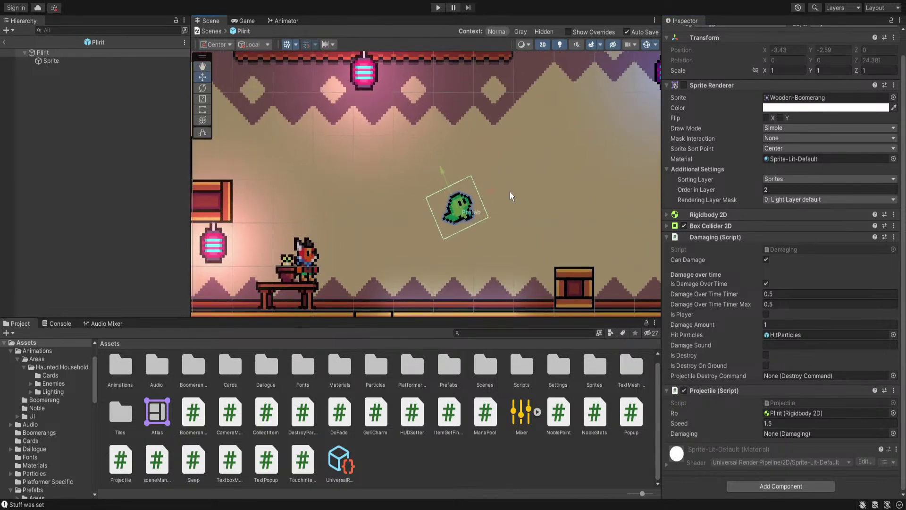
{"action": "scroll", "coordinate": [499, 188], "scroll_direction": "up", "scroll_amount": 3}
{"action": "scroll", "coordinate": [514, 220], "scroll_direction": "up", "scroll_amount": 2}
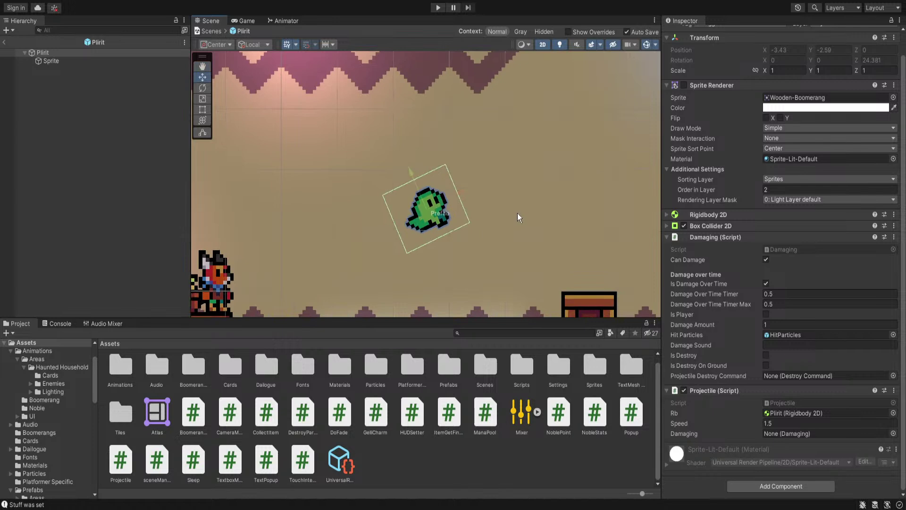
Collapse the prefab's Damaging component and open the Projectile script in the code editor
{"action": "left_click", "coordinate": [706, 241]}
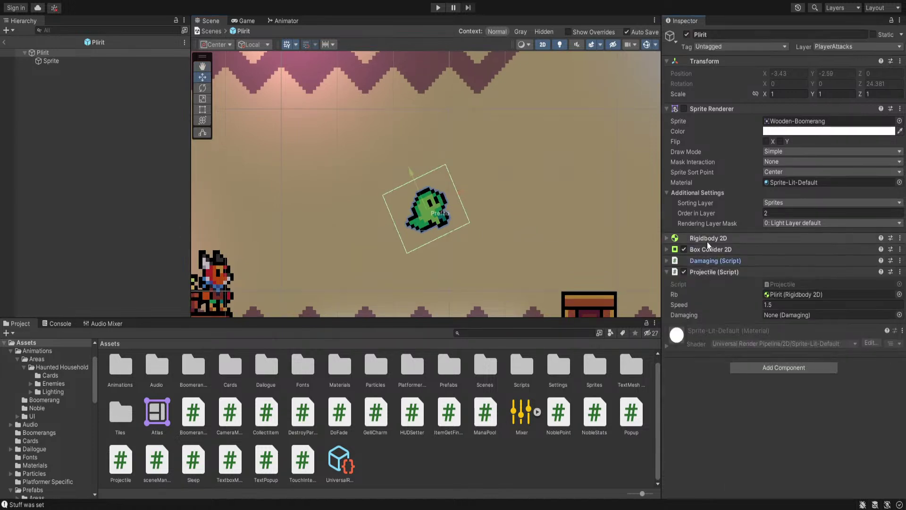
{"action": "left_click", "coordinate": [709, 272]}
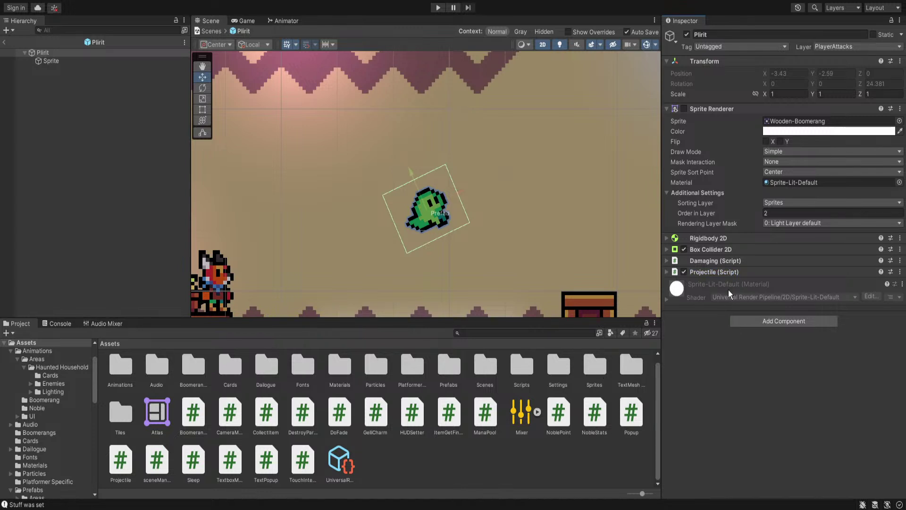
{"action": "left_click", "coordinate": [715, 268]}
{"action": "left_click", "coordinate": [783, 283]}
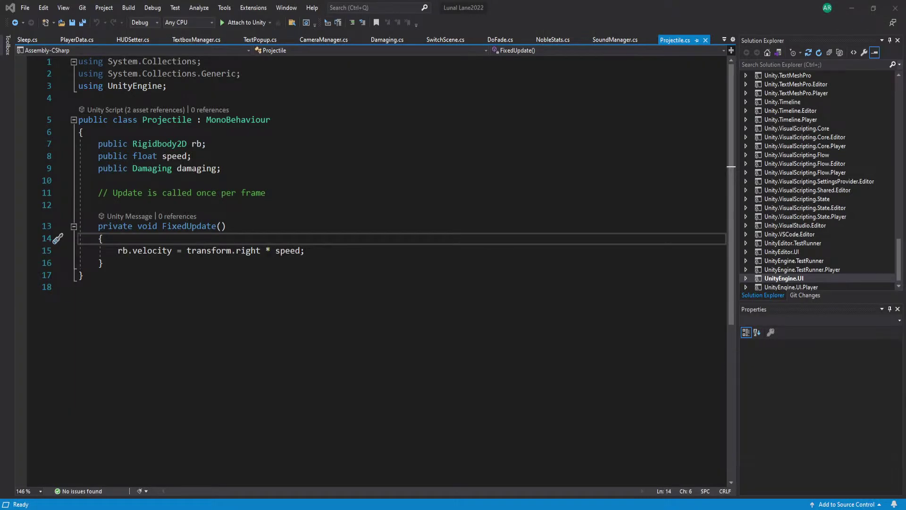
Delete the "Update is called once per frame" comment from the Projectile script and save it
{"action": "triple_click", "coordinate": [265, 193]}
{"action": "key", "text": "Delete"}
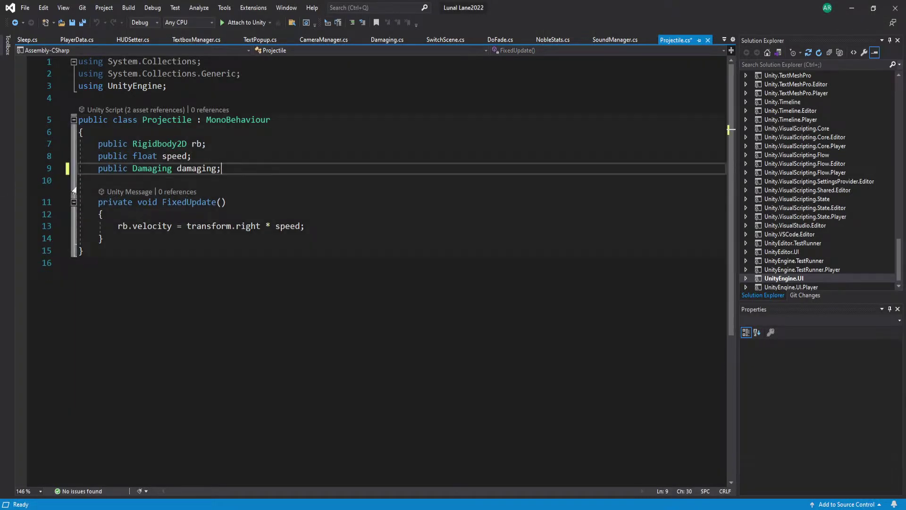
{"action": "key", "text": "ctrl+s"}
{"action": "left_click", "coordinate": [334, 239]}
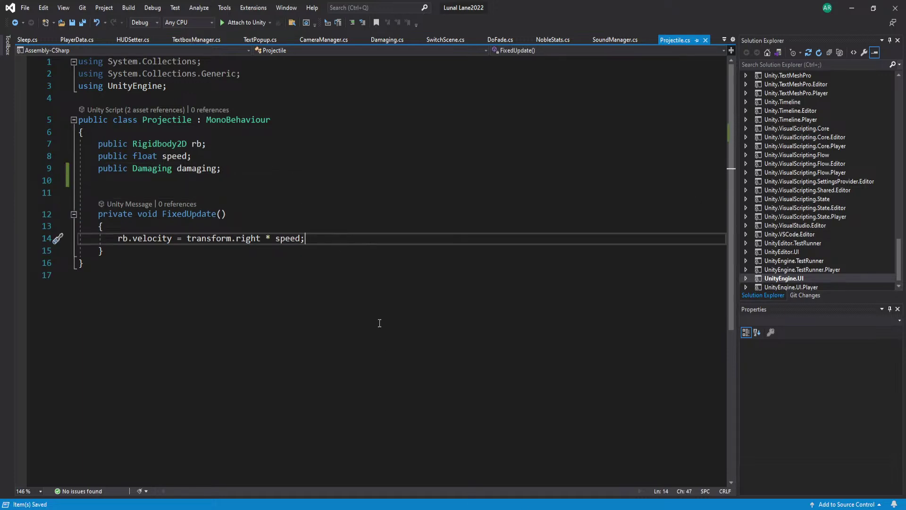
Add an empty private Start method above FixedUpdate in the Projectile class
{"action": "left_click", "coordinate": [306, 185]}
{"action": "key", "text": "Return"}
{"action": "type", "text": "stat"}
{"action": "type", "text": "rt"}
{"action": "key", "text": "Tab"}
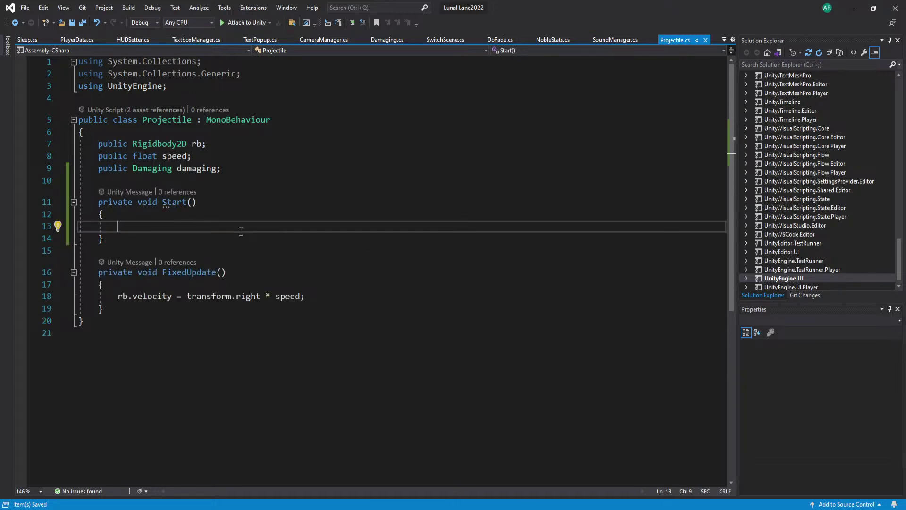
Declare a public bool field isFlip below the damaging field and save the script
{"action": "left_click", "coordinate": [244, 173]}
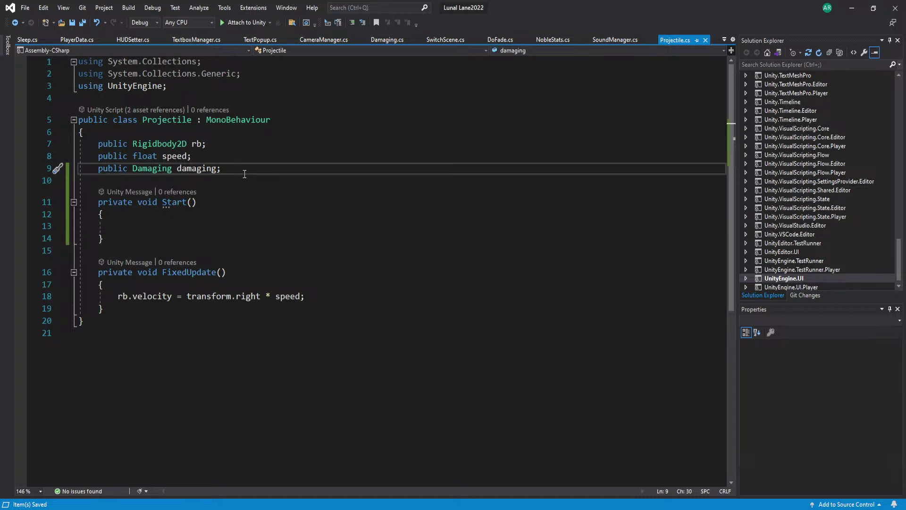
{"action": "key", "text": "Return"}
{"action": "type", "text": "public bool isFl"}
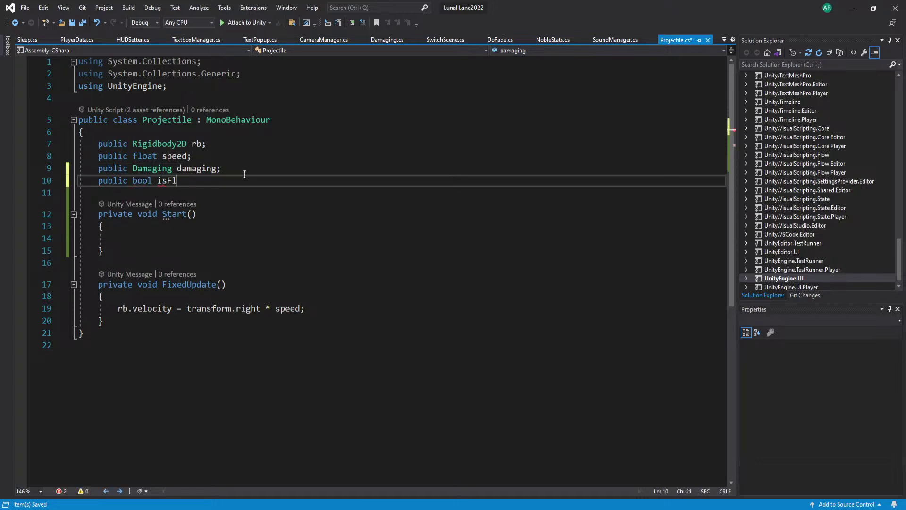
{"action": "type", "text": "ip;"}
{"action": "key", "text": "ctrl+s"}
Declare a public SpriteRenderer field spriteRenderer below the rb field
{"action": "left_click", "coordinate": [189, 238]}
{"action": "left_click", "coordinate": [219, 144]}
{"action": "key", "text": "Return"}
{"action": "type", "text": "public SpriteRenderer sprite"}
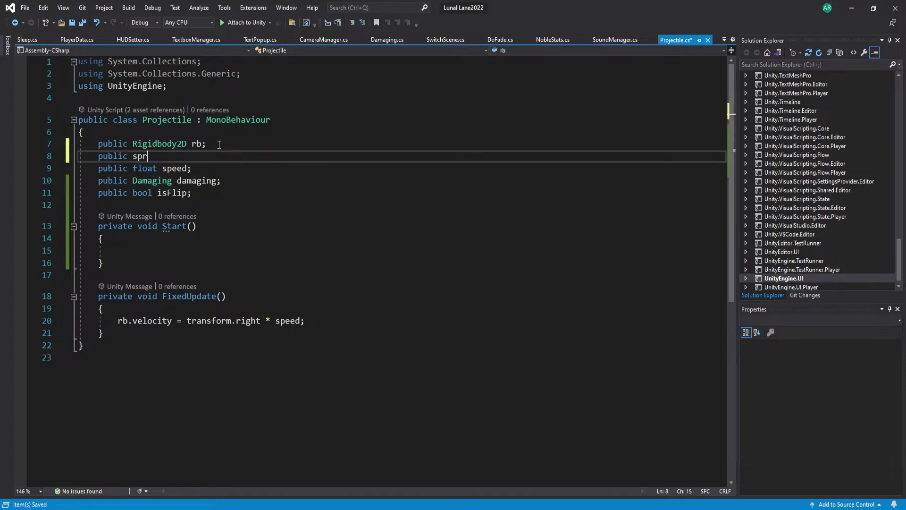
{"action": "type", "text": "Renderer;"}
Add an if (isFlip) block inside the Start method
{"action": "left_click", "coordinate": [215, 255]}
{"action": "type", "text": "if"}
{"action": "type", "text": "(isflip"}
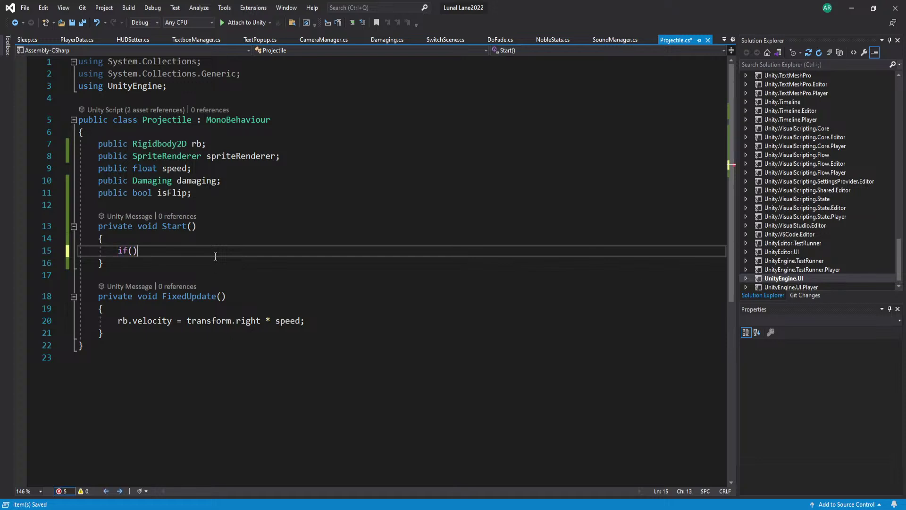
{"action": "type", "text": ")"}
{"action": "key", "text": "Return"}
{"action": "type", "text": "{"}
{"action": "key", "text": "Return"}
Inside the isFlip block, write a nested if condition testing transform.rotation.eulerAngles < -85
{"action": "type", "text": "if("}
{"action": "key", "text": "Up"}
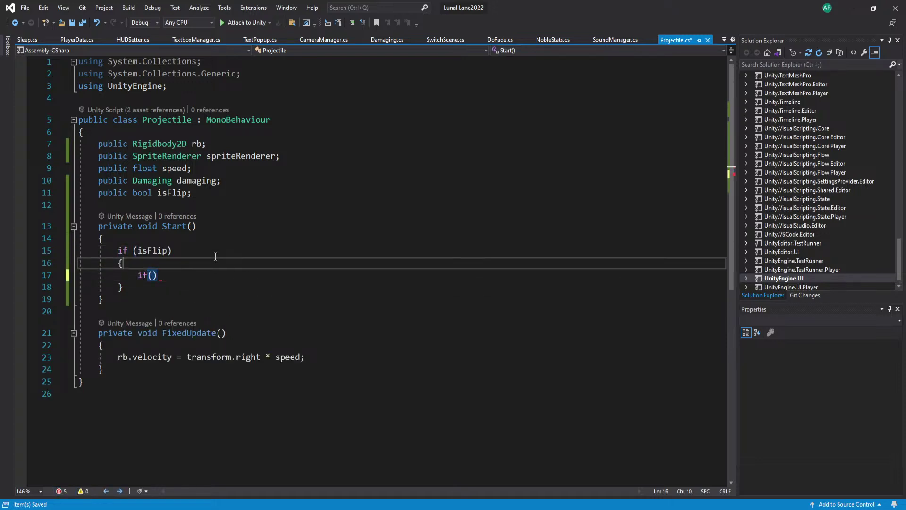
{"action": "key", "text": "Down"}
{"action": "type", "text": "trasn"}
{"action": "type", "text": ".rd"}
{"action": "key", "text": "BackSpace"}
{"action": "key", "text": "BackSpace"}
{"action": "type", "text": "po"}
{"action": "key", "text": "BackSpace"}
{"action": "key", "text": "BackSpace"}
{"action": "type", "text": "rotation.el"}
{"action": "key", "text": "Tab"}
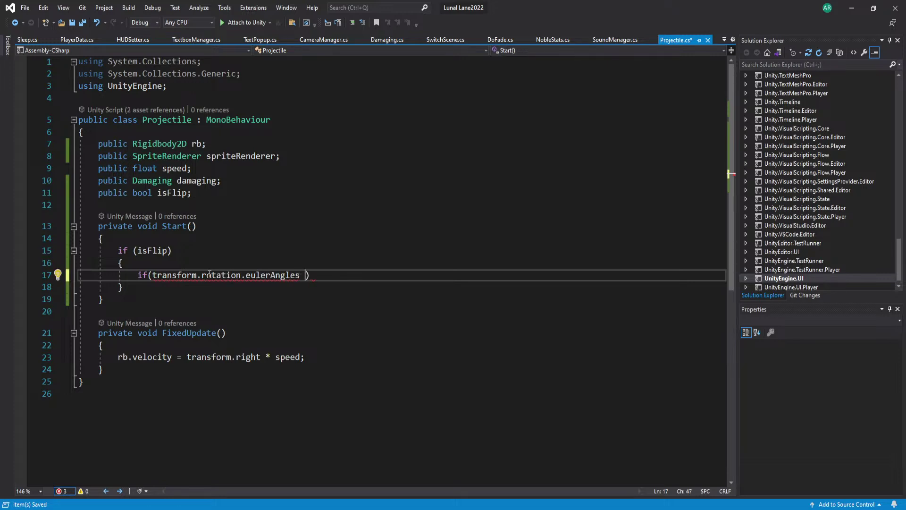
{"action": "type", "text": "< -85"}
{"action": "key", "text": "Left"}
{"action": "key", "text": "Left"}
{"action": "key", "text": "Left"}
{"action": "key", "text": "Left"}
{"action": "key", "text": "Left"}
Change the nested condition to test transform.rotation.z instead of the Euler angles, and save the script
{"action": "type", "text": ".z"}
{"action": "key", "text": "BackSpace"}
{"action": "key", "text": "BackSpace"}
{"action": "key", "text": "BackSpace"}
{"action": "key", "text": "BackSpace"}
{"action": "key", "text": "BackSpace"}
{"action": "key", "text": "BackSpace"}
{"action": "key", "text": "BackSpace"}
{"action": "key", "text": "BackSpace"}
{"action": "key", "text": "BackSpace"}
{"action": "key", "text": "BackSpace"}
{"action": "key", "text": "BackSpace"}
{"action": "key", "text": "BackSpace"}
{"action": "key", "text": "BackSpace"}
{"action": "type", "text": "z"}
{"action": "key", "text": "ctrl+s"}
Extend the nested condition with the alternative || transform.rotation.z > 108
{"action": "left_click", "coordinate": [324, 270]}
{"action": "key", "text": "Left"}
{"action": "type", "text": "||"}
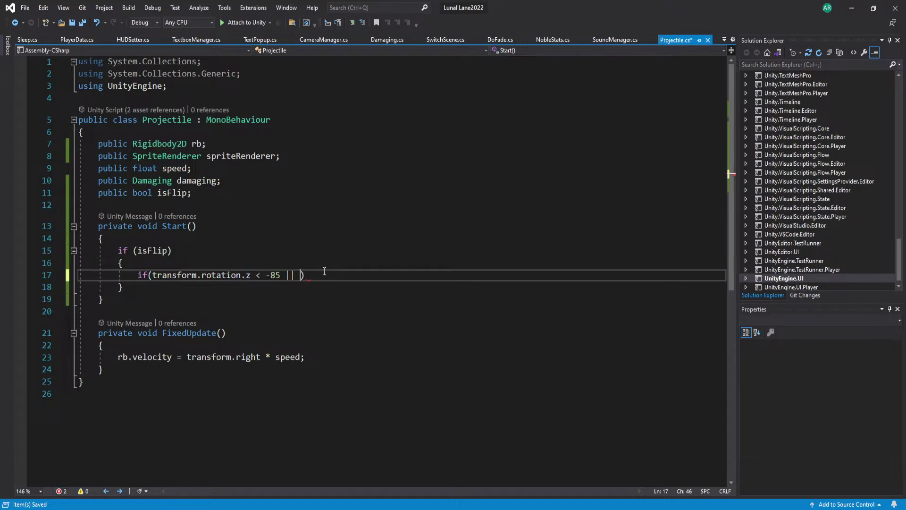
{"action": "left_click_drag", "start_coordinate": [280, 275], "coordinate": [154, 276]}
{"action": "key", "text": "ctrl+c"}
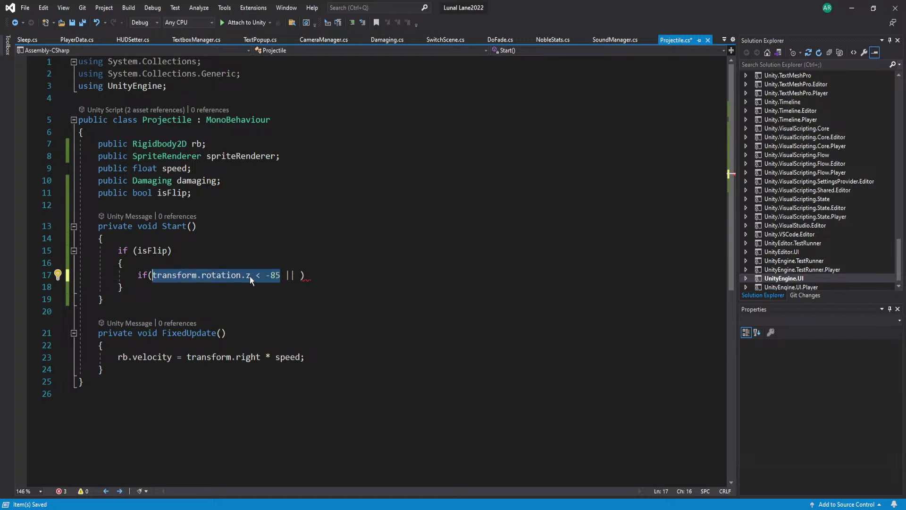
{"action": "left_click", "coordinate": [300, 275]}
{"action": "key", "text": "ctrl+v"}
{"action": "key", "text": "Left"}
{"action": "key", "text": "Left"}
{"action": "key", "text": "Left"}
{"action": "key", "text": "Left"}
{"action": "key", "text": "BackSpace"}
{"action": "type", "text": ">"}
{"action": "key", "text": "ctrl+s"}
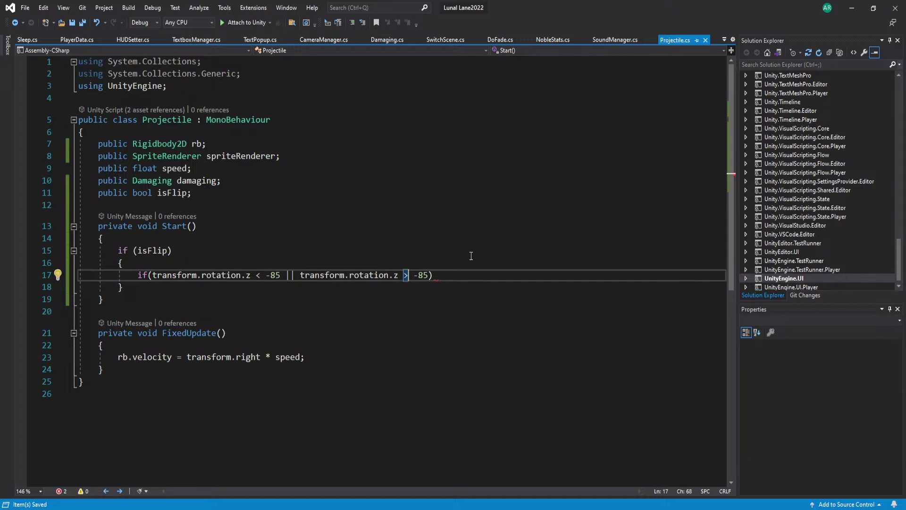
{"action": "left_click_drag", "start_coordinate": [428, 274], "coordinate": [415, 274]}
{"action": "key", "text": "BackSpace"}
Add a block under the rotation condition and begin an assignment to spriteRenderer.flipY
{"action": "key", "text": "Return"}
{"action": "type", "text": "{"}
{"action": "key", "text": "Return"}
{"action": "type", "text": "sprite"}
{"action": "type", "text": "Renderer.flip"}
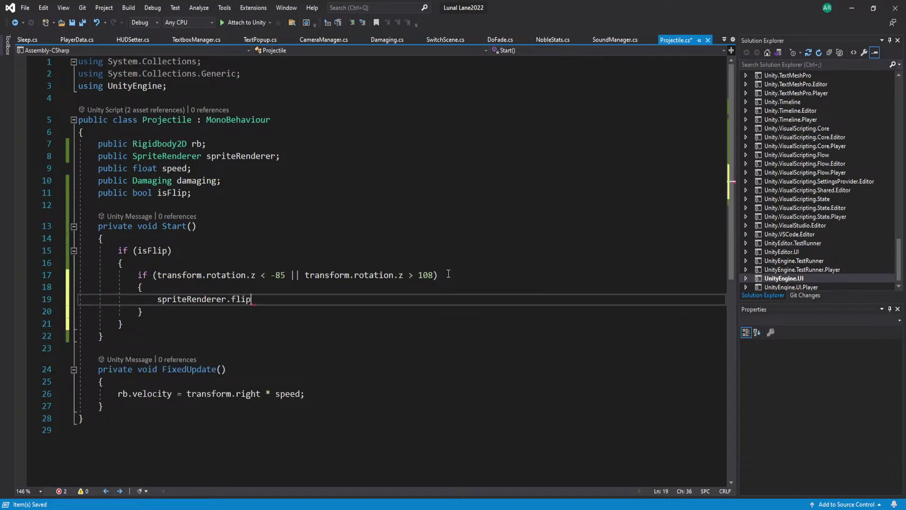
{"action": "key", "text": "ctrl+s"}
{"action": "type", "text": "Y"}
{"action": "type", "text": " = trie"}
{"action": "key", "text": "Tab"}
Replace the wrongly completed flipY value with true, end the statement and save the script
{"action": "key", "text": "BackSpace"}
{"action": "key", "text": "BackSpace"}
{"action": "key", "text": "BackSpace"}
{"action": "key", "text": "BackSpace"}
{"action": "key", "text": "BackSpace"}
{"action": "key", "text": "BackSpace"}
{"action": "key", "text": "BackSpace"}
{"action": "key", "text": "BackSpace"}
{"action": "key", "text": "BackSpace"}
{"action": "key", "text": "BackSpace"}
{"action": "key", "text": "BackSpace"}
{"action": "key", "text": "BackSpace"}
{"action": "key", "text": "BackSpace"}
{"action": "key", "text": "BackSpace"}
{"action": "key", "text": "BackSpace"}
{"action": "key", "text": "BackSpace"}
{"action": "key", "text": "BackSpace"}
{"action": "key", "text": "BackSpace"}
{"action": "key", "text": "BackSpace"}
{"action": "key", "text": "BackSpace"}
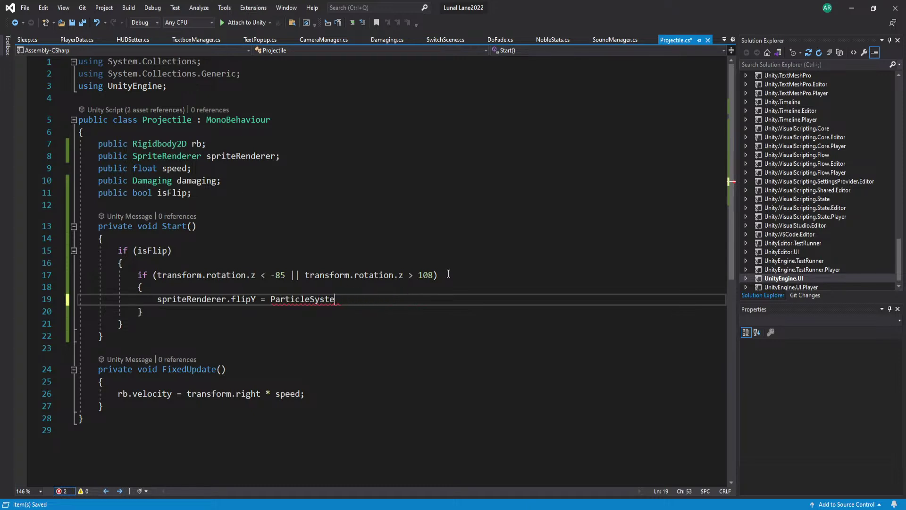
{"action": "key", "text": "BackSpace"}
{"action": "key", "text": "BackSpace"}
{"action": "type", "text": "tr"}
{"action": "key", "text": "BackSpace"}
{"action": "type", "text": "rue;"}
{"action": "key", "text": "ctrl+s"}
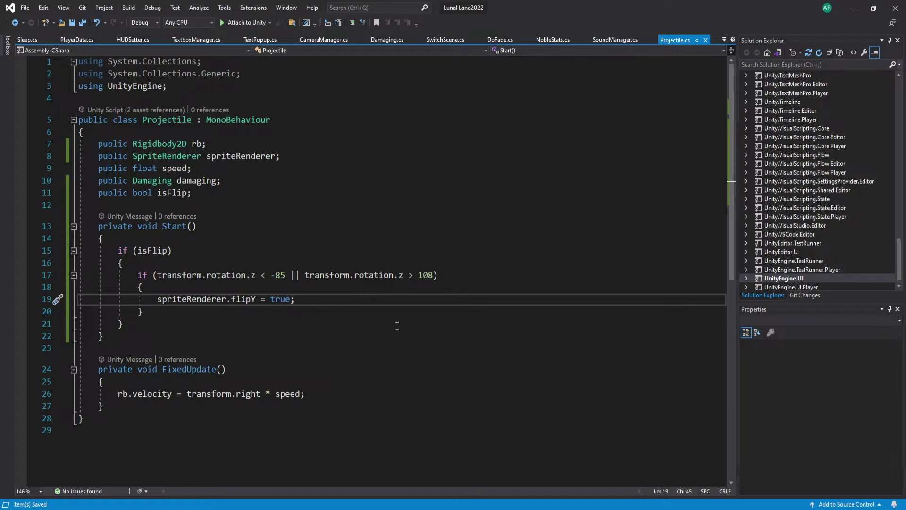
Switch back to Unity, enable Is Flip on the Plirit prefab's Projectile component, and return to the main scene
{"action": "left_click", "coordinate": [467, 504]}
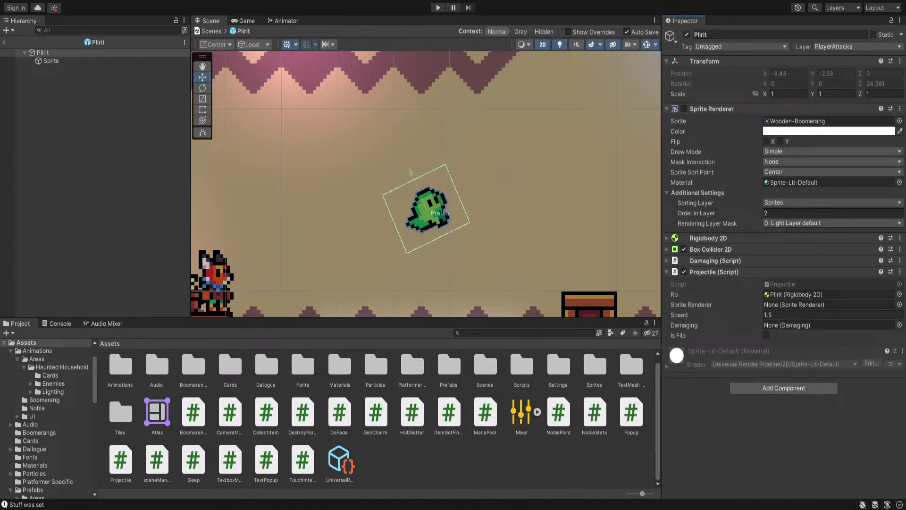
{"action": "scroll", "coordinate": [517, 194], "scroll_direction": "down", "scroll_amount": 5}
{"action": "scroll", "coordinate": [516, 198], "scroll_direction": "up", "scroll_amount": 3}
{"action": "mouse_move", "coordinate": [514, 202]}
{"action": "middle_mouse_down"}
{"action": "mouse_move", "coordinate": [485, 204]}
{"action": "mouse_move", "coordinate": [520, 211]}
{"action": "middle_mouse_up"}
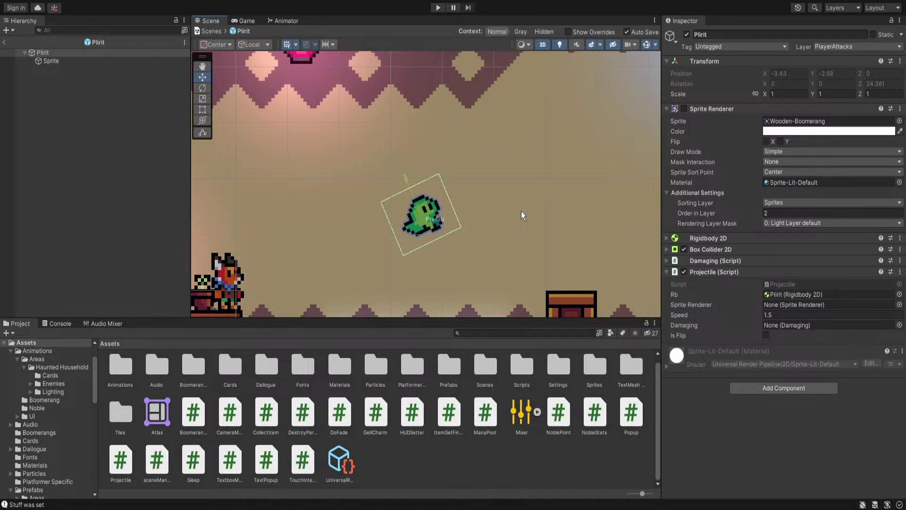
{"action": "scroll", "coordinate": [521, 211], "scroll_direction": "down", "scroll_amount": 1}
{"action": "middle_click_drag", "start_coordinate": [519, 211], "coordinate": [527, 214]}
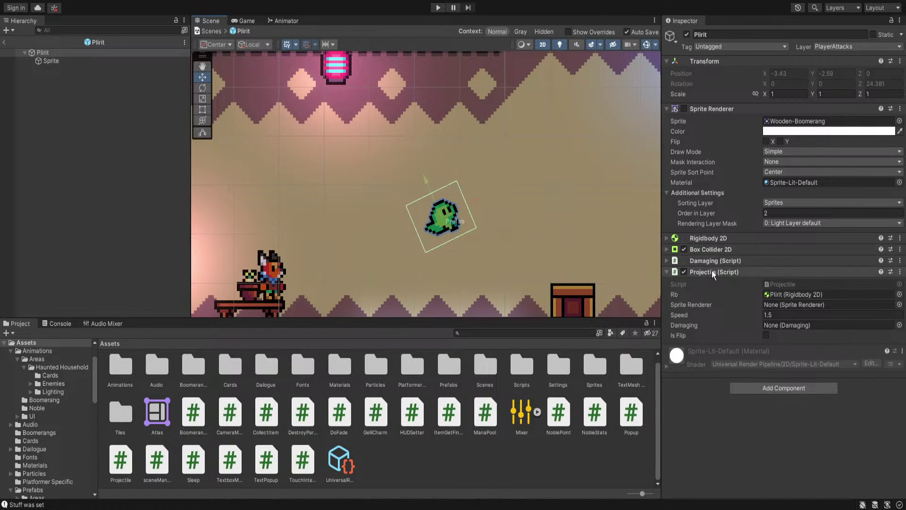
{"action": "left_click", "coordinate": [766, 335]}
{"action": "scroll", "coordinate": [495, 175], "scroll_direction": "down", "scroll_amount": 2}
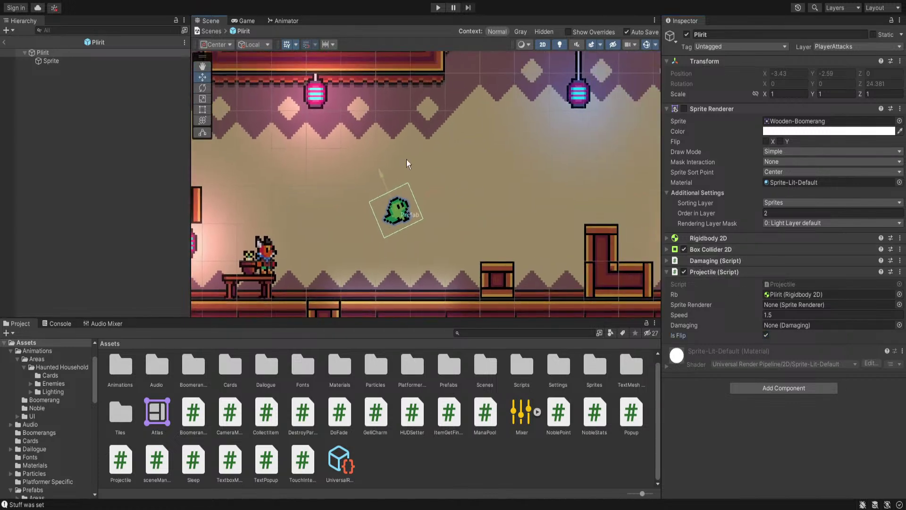
{"action": "left_click", "coordinate": [4, 42]}
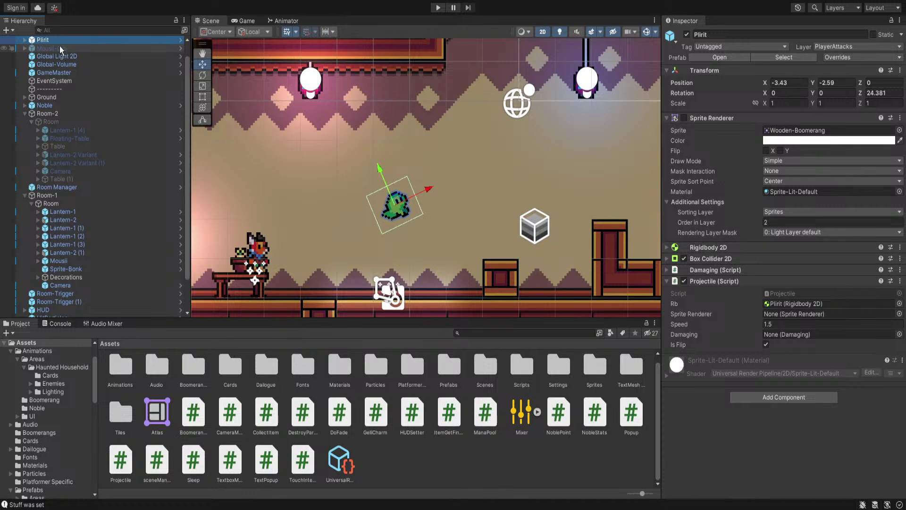
Deactivate the scene's Plirit instance and play-test the scene, firing a Plirit leftward at the enemy near the door
{"action": "left_click", "coordinate": [686, 34]}
{"action": "left_click", "coordinate": [438, 8]}
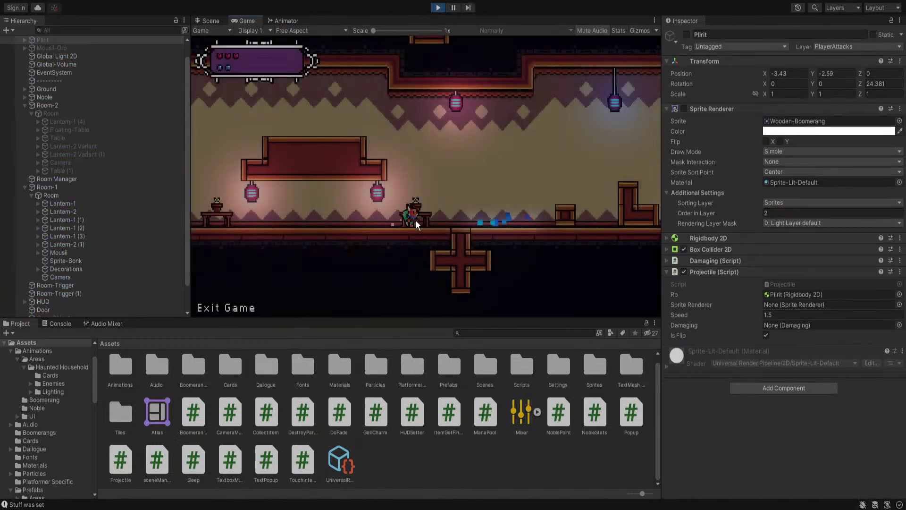
{"action": "key", "text": "a"}
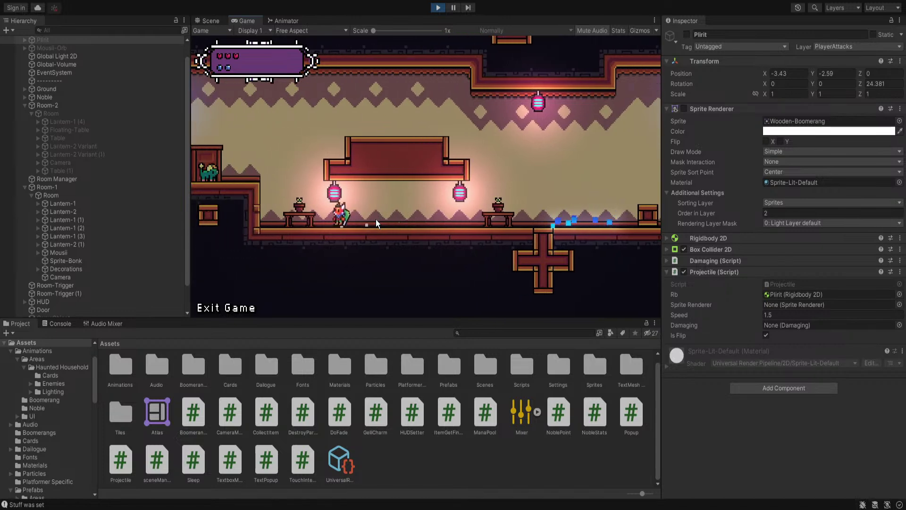
{"action": "key", "text": "space"}
{"action": "key", "text": "d"}
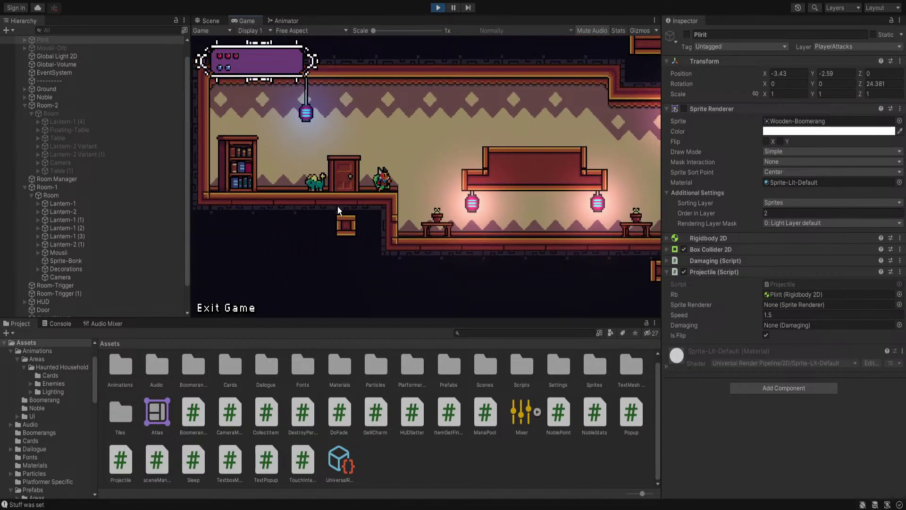
{"action": "left_click", "coordinate": [318, 179]}
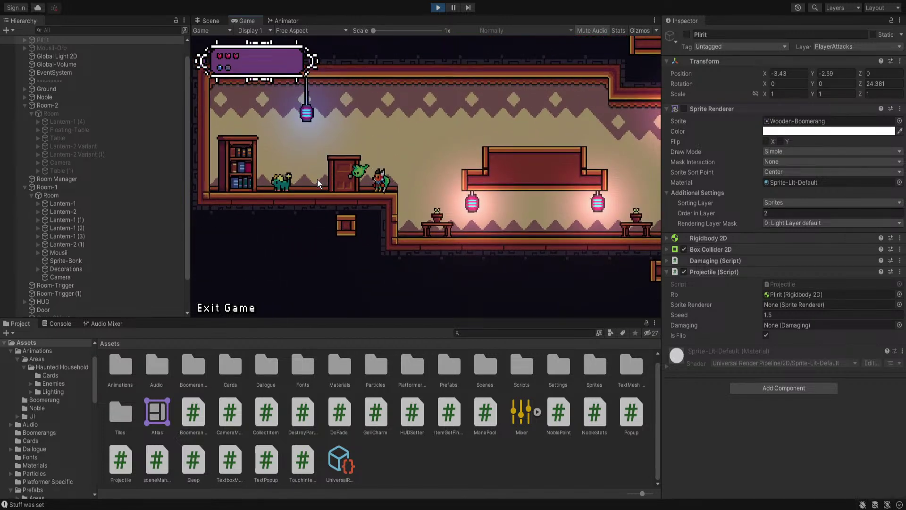
Pause the game and examine the fired Plirit's orientation up close in the Scene view
{"action": "left_click", "coordinate": [454, 8]}
{"action": "left_click", "coordinate": [210, 20]}
{"action": "scroll", "coordinate": [332, 172], "scroll_direction": "down", "scroll_amount": 5}
{"action": "middle_click_drag", "start_coordinate": [331, 172], "coordinate": [627, 211]}
{"action": "scroll", "coordinate": [485, 175], "scroll_direction": "up", "scroll_amount": 6}
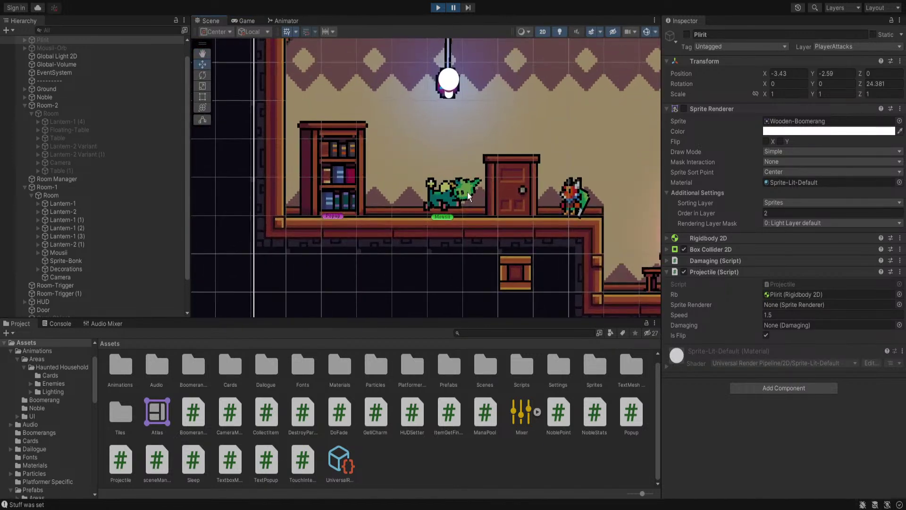
Select the fired Plirit(Clone), frame it in the Scene view and check its Z rotation
{"action": "left_click", "coordinate": [467, 192]}
{"action": "scroll", "coordinate": [75, 292], "scroll_direction": "down", "scroll_amount": 3}
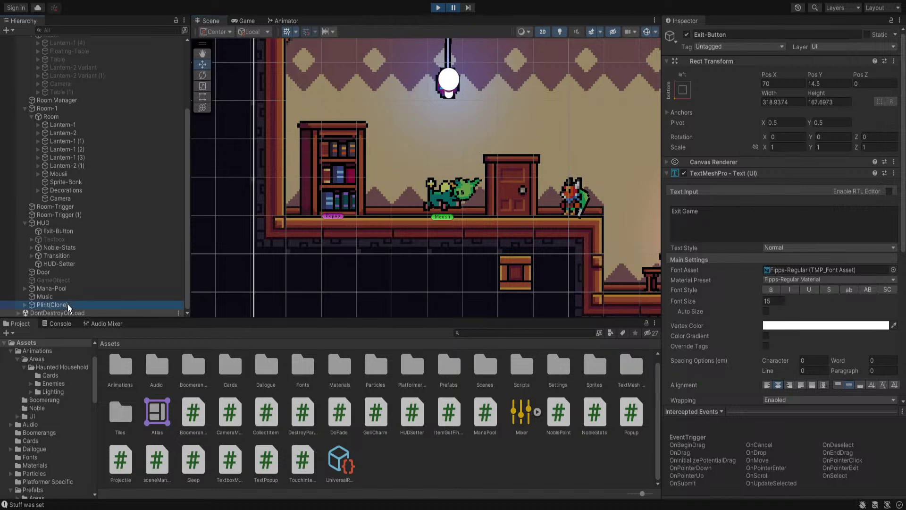
{"action": "left_click", "coordinate": [67, 303]}
{"action": "key", "text": "f"}
{"action": "middle_click_drag", "start_coordinate": [470, 191], "coordinate": [420, 209]}
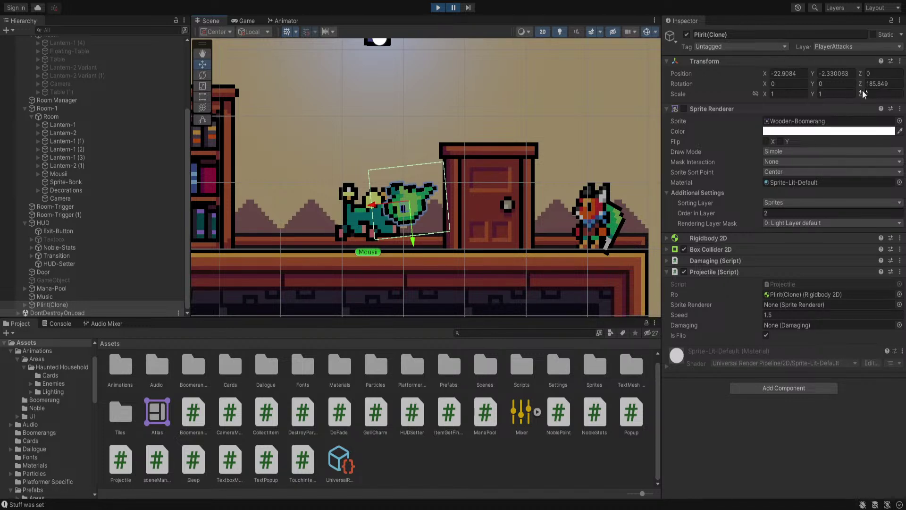
{"action": "left_click", "coordinate": [893, 85]}
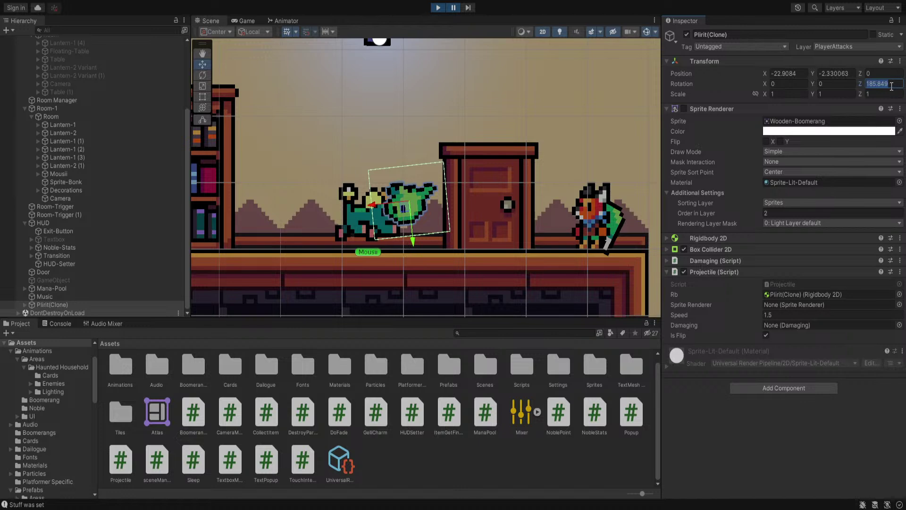
{"action": "key", "text": "Return"}
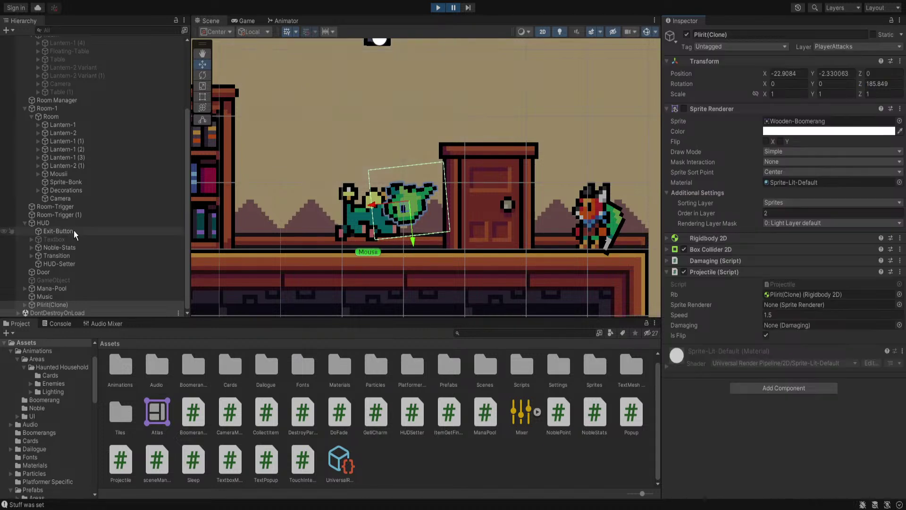
Test Flip Y on the Sprite child of the fired Plirit clone and stop play mode
{"action": "left_click", "coordinate": [25, 304]}
{"action": "left_click", "coordinate": [52, 304]}
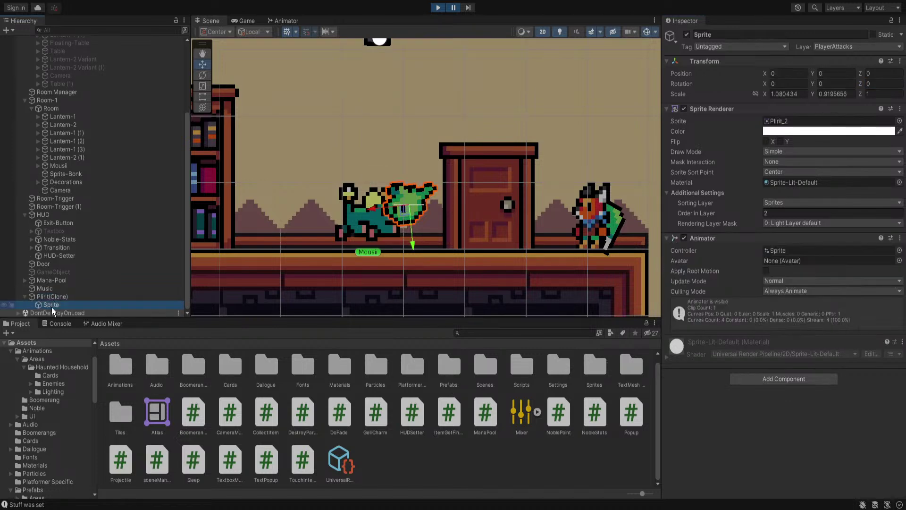
{"action": "left_click", "coordinate": [780, 141]}
{"action": "left_click", "coordinate": [781, 141]}
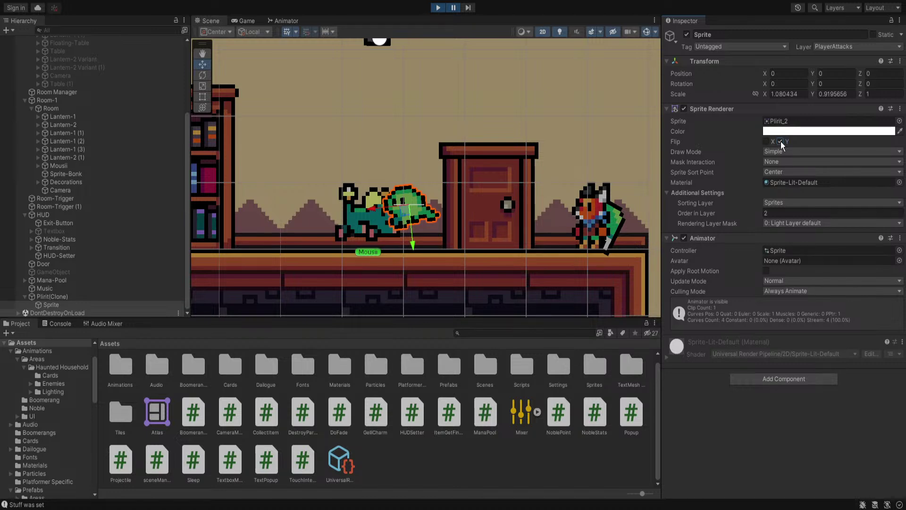
{"action": "left_click", "coordinate": [440, 8]}
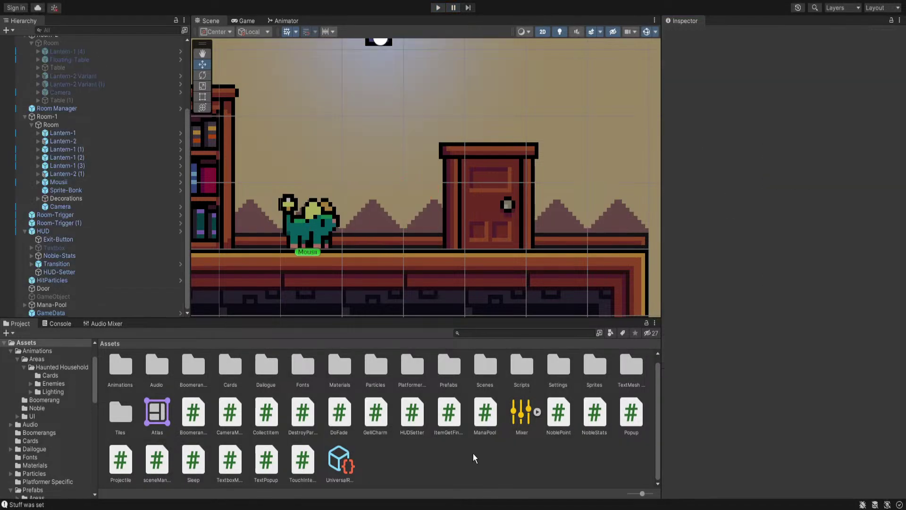
Open the Plirit prefab from Prefabs/Cards, assign its Sprite child as the Projectile component's Sprite Renderer, and return to the scene
{"action": "left_click", "coordinate": [456, 367]}
{"action": "double_click", "coordinate": [455, 366]}
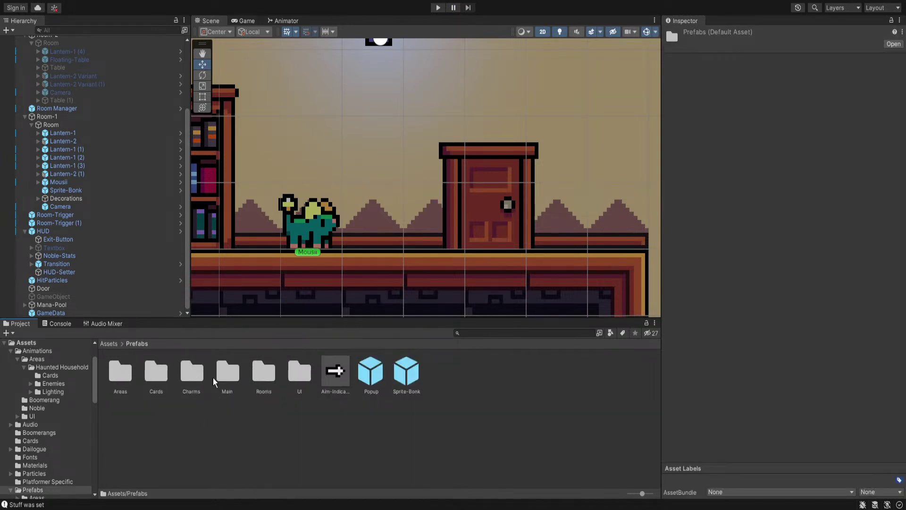
{"action": "double_click", "coordinate": [157, 380]}
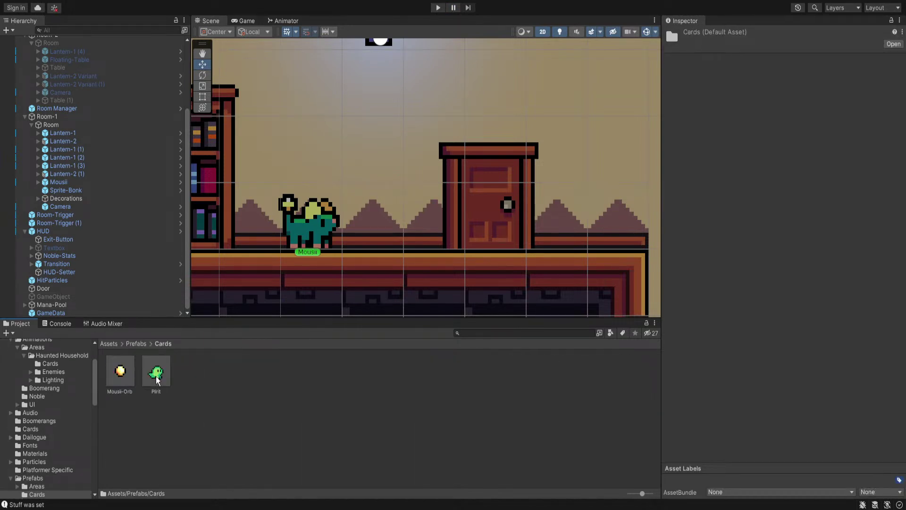
{"action": "left_click", "coordinate": [156, 373]}
{"action": "left_click", "coordinate": [887, 45]}
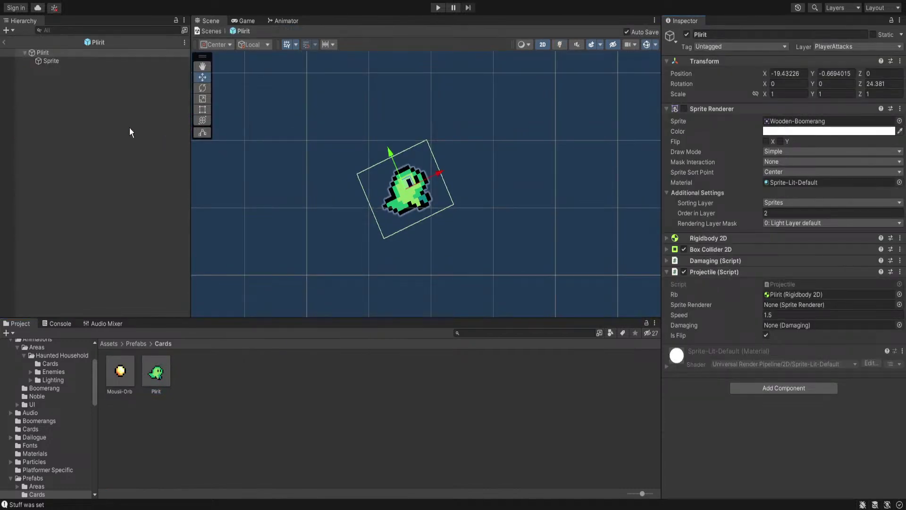
{"action": "left_click_drag", "start_coordinate": [42, 59], "coordinate": [802, 305]}
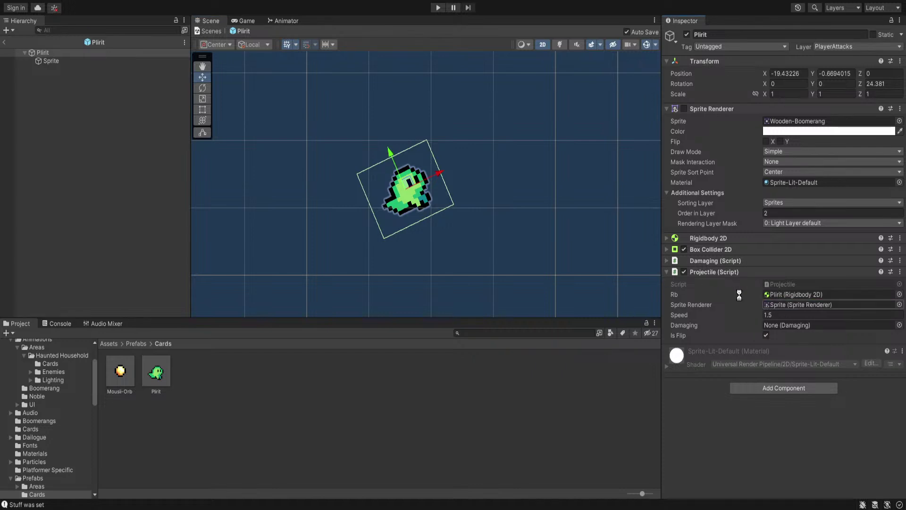
{"action": "left_click", "coordinate": [5, 42]}
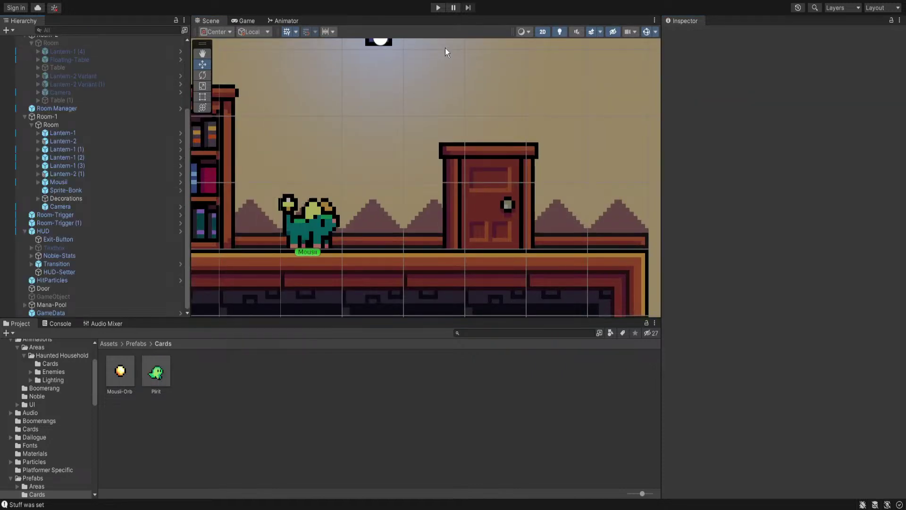
Play-test the scene by moving the character and firing a Plirit leftward, and stop play mode
{"action": "left_click", "coordinate": [439, 7]}
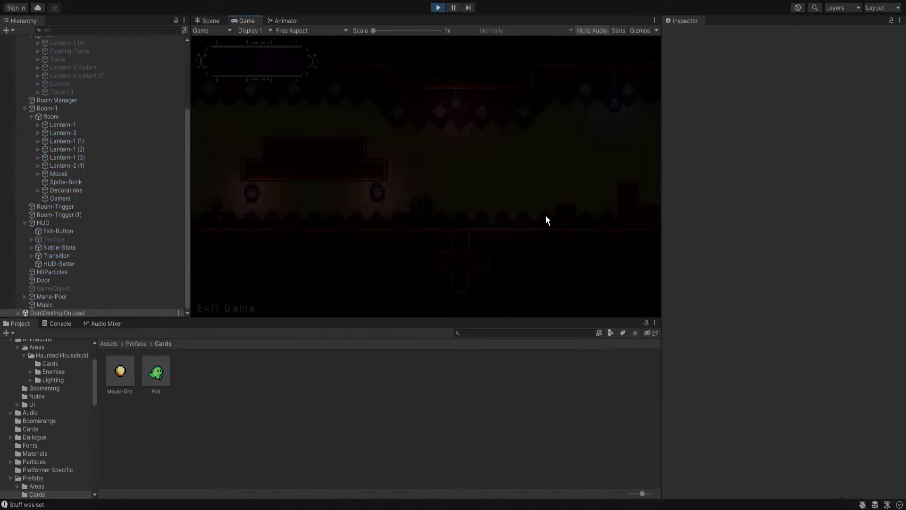
{"action": "key", "text": "a"}
{"action": "key", "text": "d"}
{"action": "key", "text": "a"}
{"action": "key", "text": "e"}
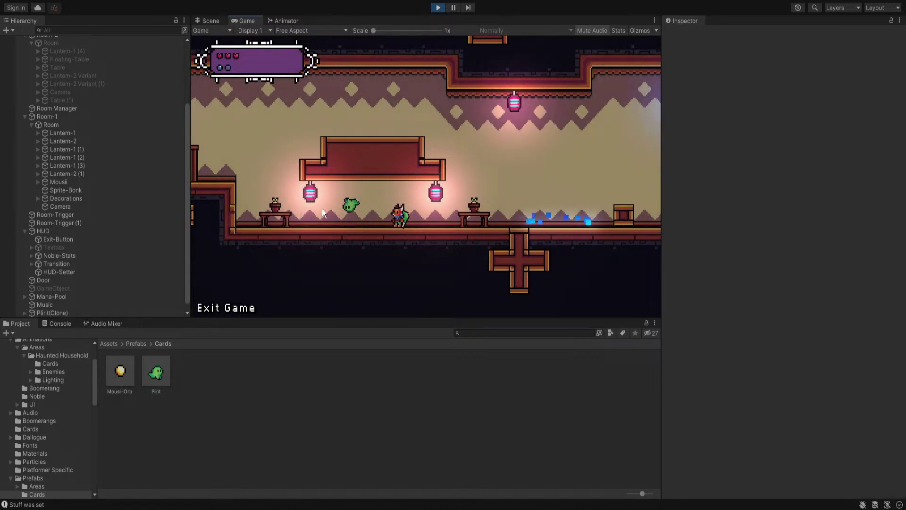
{"action": "left_click", "coordinate": [438, 7]}
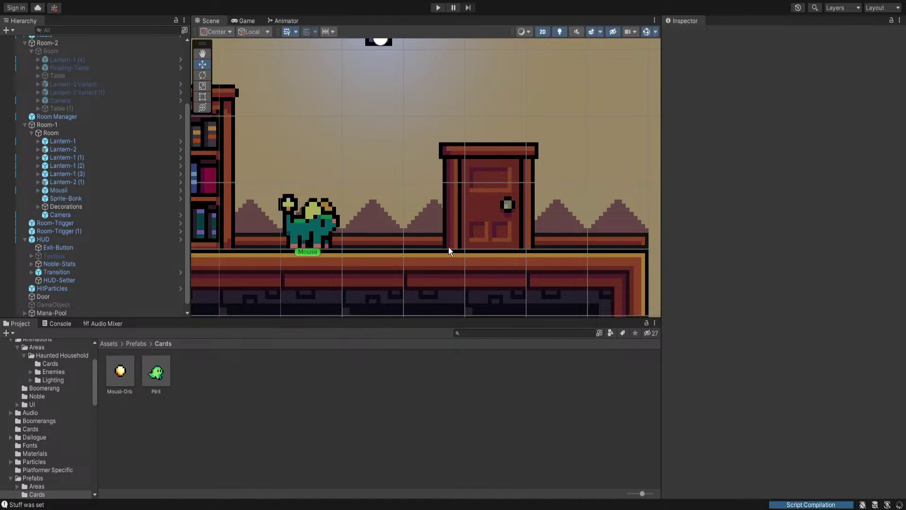
Play-test with the Console open, fire a Plirit leftward, inspect the Projectile script's log entry, and stop play mode
{"action": "scroll", "coordinate": [452, 215], "scroll_direction": "down", "scroll_amount": 3}
{"action": "middle_click_drag", "start_coordinate": [452, 214], "coordinate": [504, 230]}
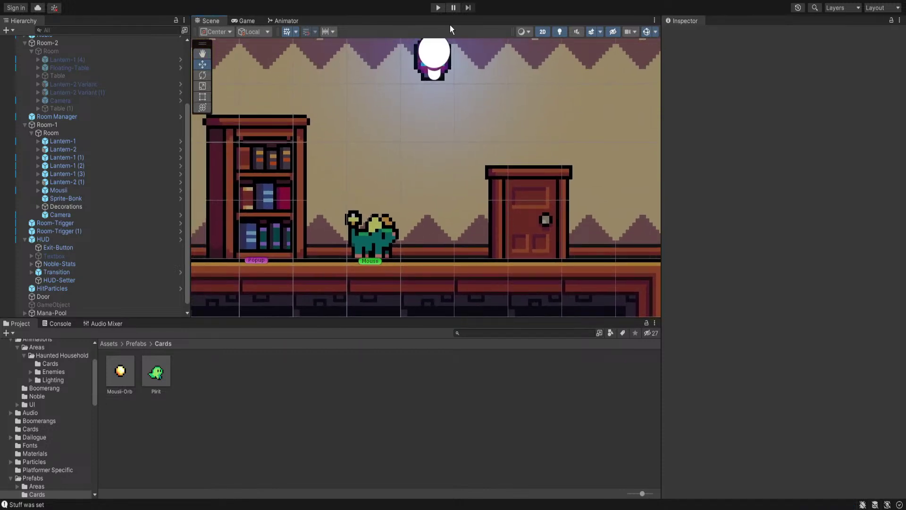
{"action": "left_click", "coordinate": [437, 8]}
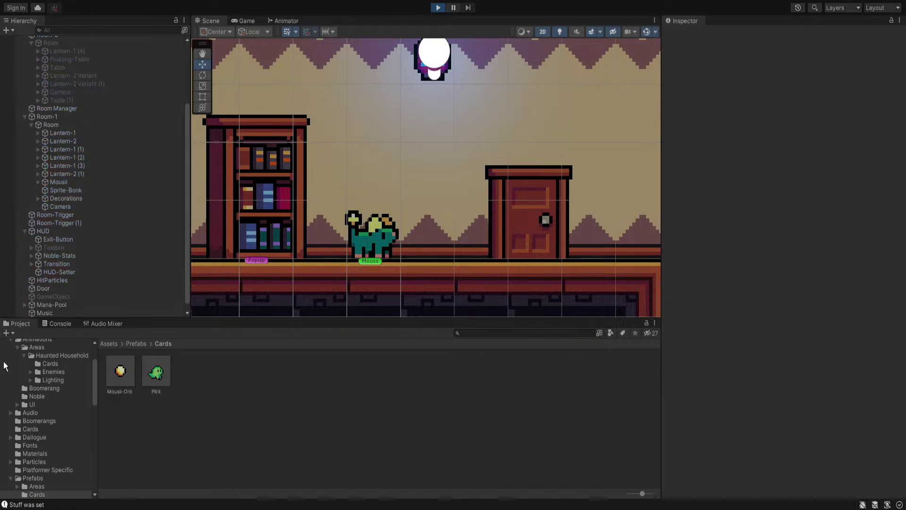
{"action": "left_click", "coordinate": [58, 325]}
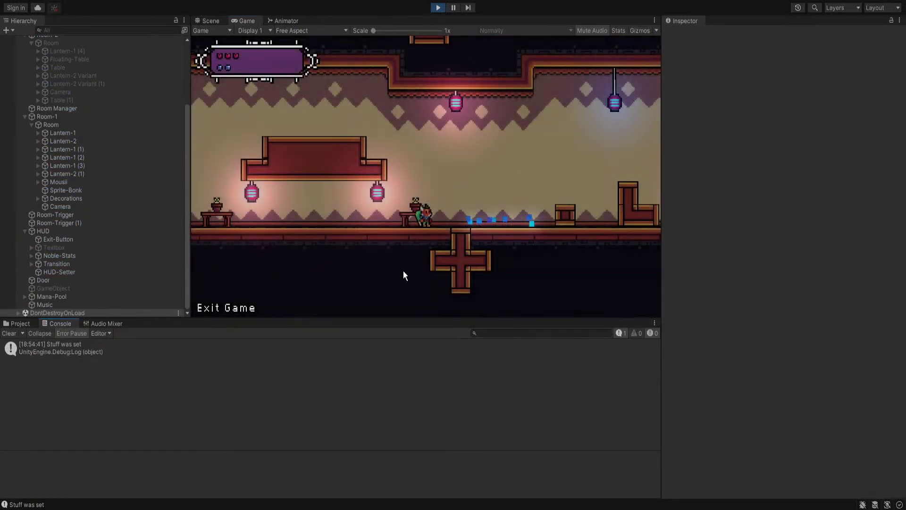
{"action": "left_click", "coordinate": [316, 214]}
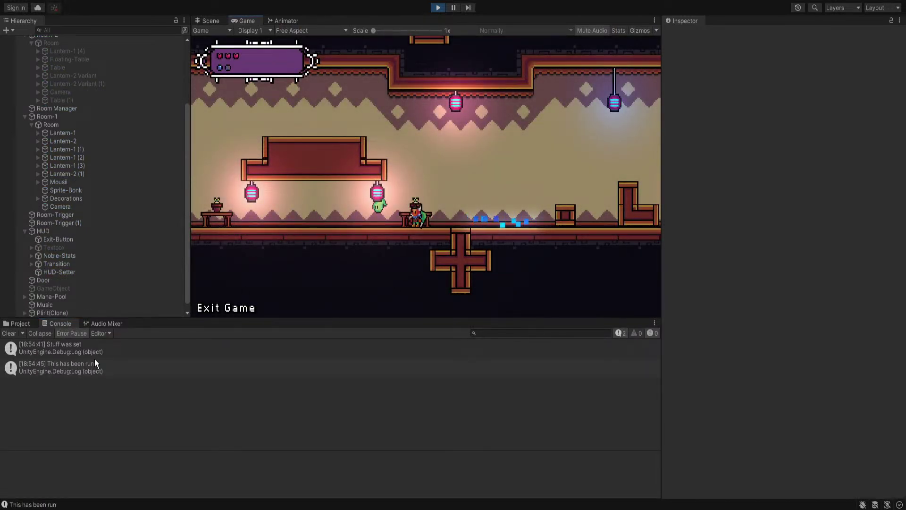
{"action": "left_click", "coordinate": [85, 366]}
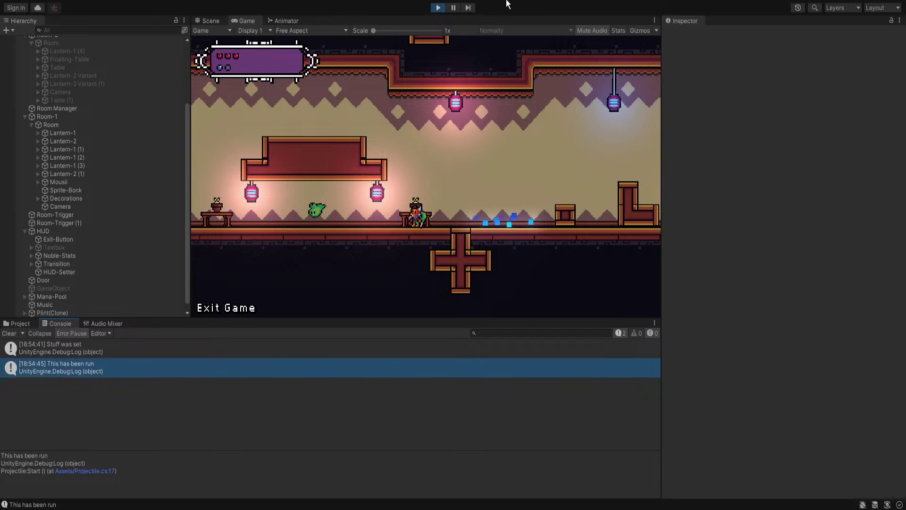
{"action": "left_click", "coordinate": [438, 8]}
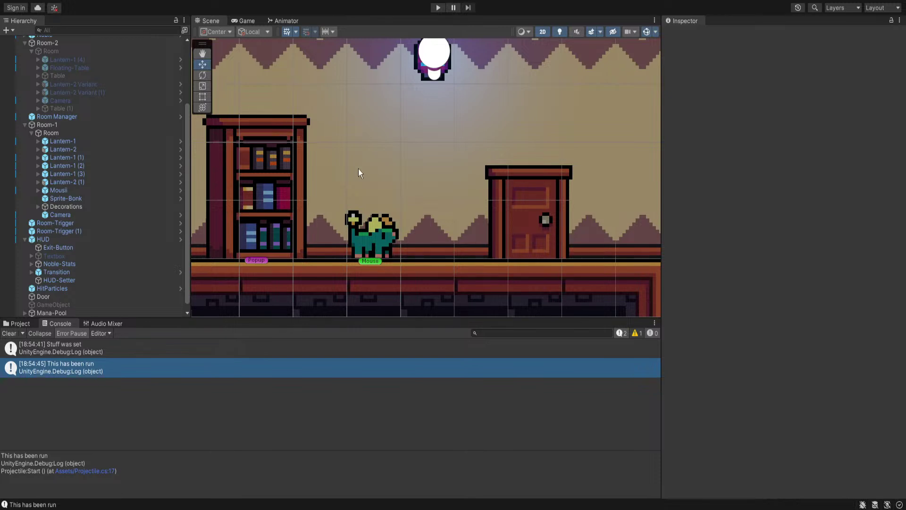
Run the game again, fire a Plirit leftward and inspect the value logged by the Projectile script
{"action": "left_click", "coordinate": [441, 7]}
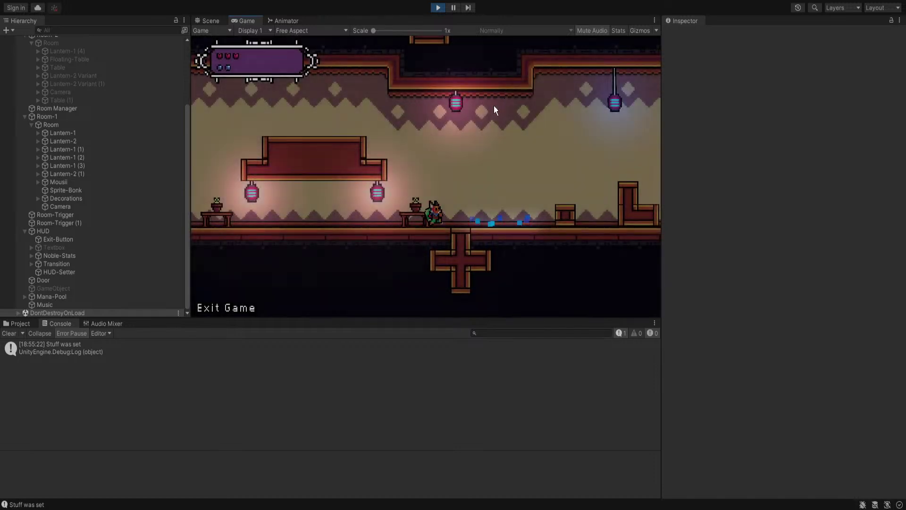
{"action": "left_click", "coordinate": [368, 210]}
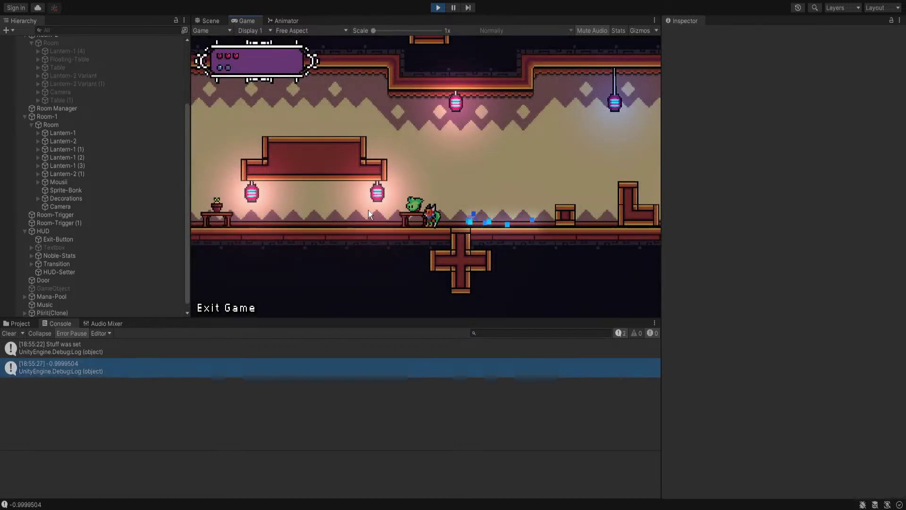
{"action": "left_click", "coordinate": [46, 373]}
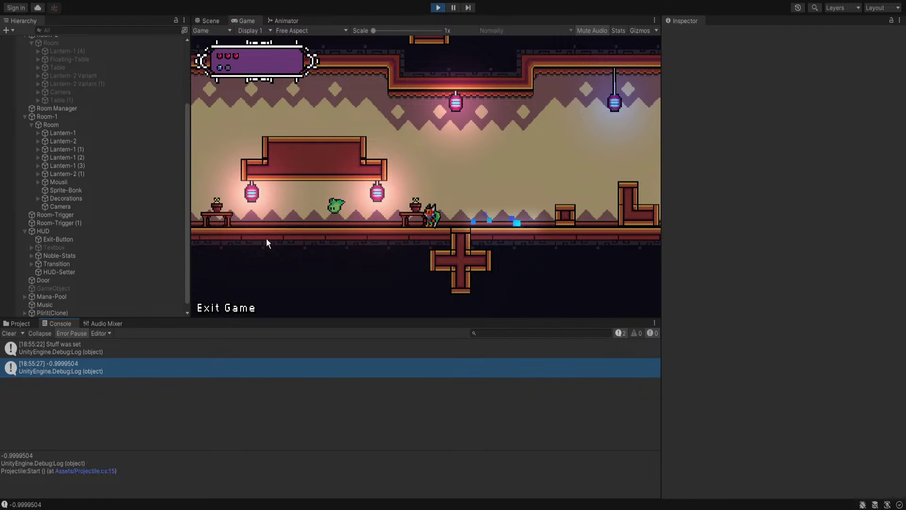
Pause the game, locate the fired Plirit in the Scene view and select its clone to inspect its transform
{"action": "left_click", "coordinate": [452, 7]}
{"action": "left_click", "coordinate": [208, 20]}
{"action": "scroll", "coordinate": [259, 244], "scroll_direction": "down", "scroll_amount": 3}
{"action": "middle_click_drag", "start_coordinate": [260, 233], "coordinate": [465, 228]}
{"action": "scroll", "coordinate": [469, 241], "scroll_direction": "up", "scroll_amount": 5}
{"action": "scroll", "coordinate": [469, 241], "scroll_direction": "up", "scroll_amount": 2}
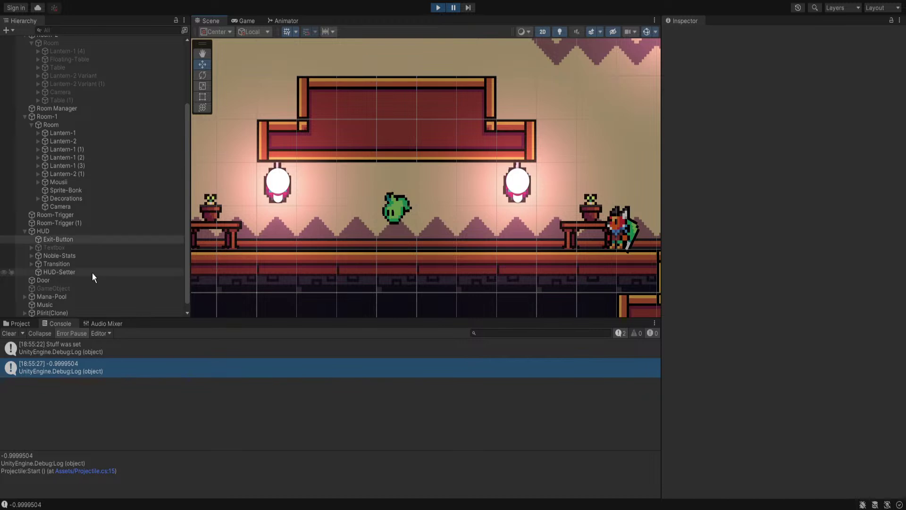
{"action": "left_click", "coordinate": [69, 295]}
{"action": "left_click", "coordinate": [64, 299]}
{"action": "left_click", "coordinate": [63, 305]}
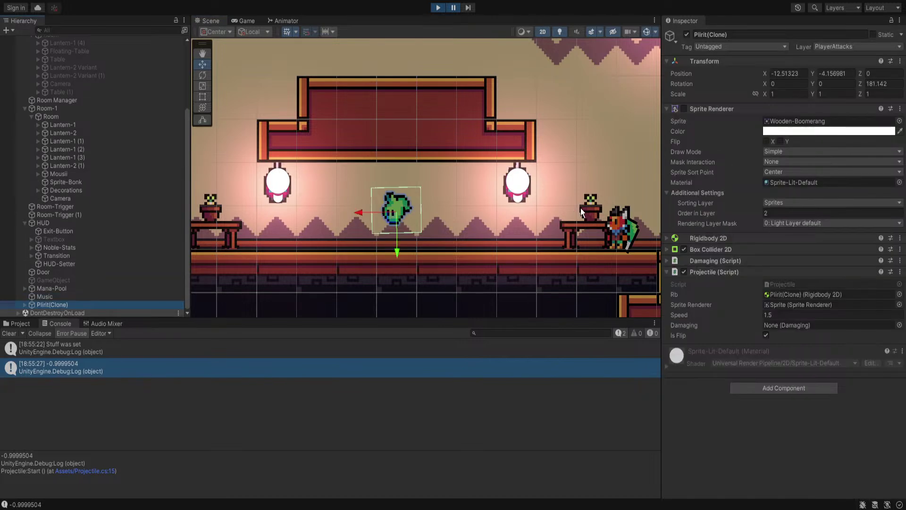
Check the Sprite child's flip state, compare the clone's Z rotation with the logged value, and stop play mode
{"action": "left_click", "coordinate": [24, 305]}
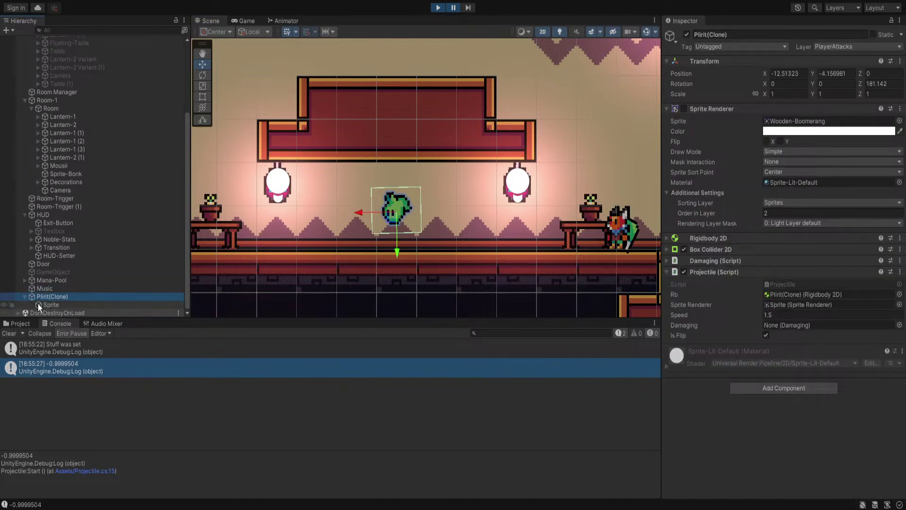
{"action": "left_click", "coordinate": [41, 305]}
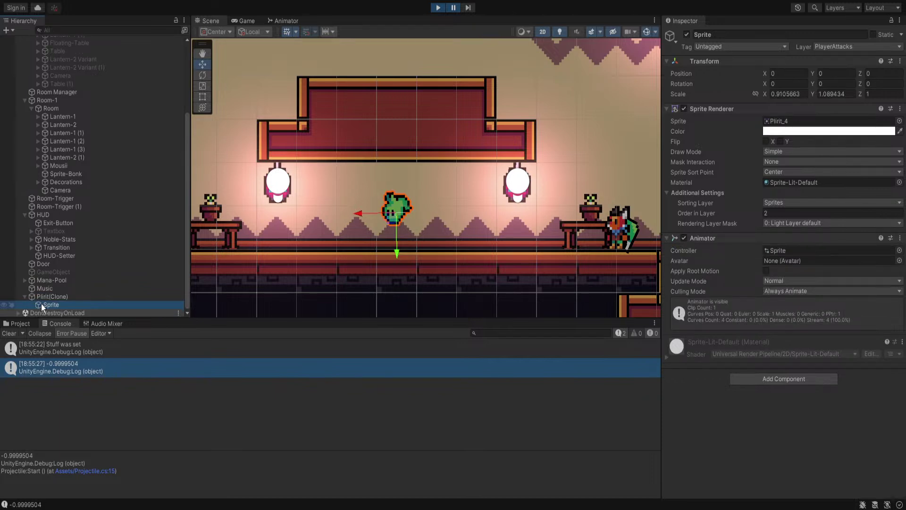
{"action": "left_click", "coordinate": [46, 296]}
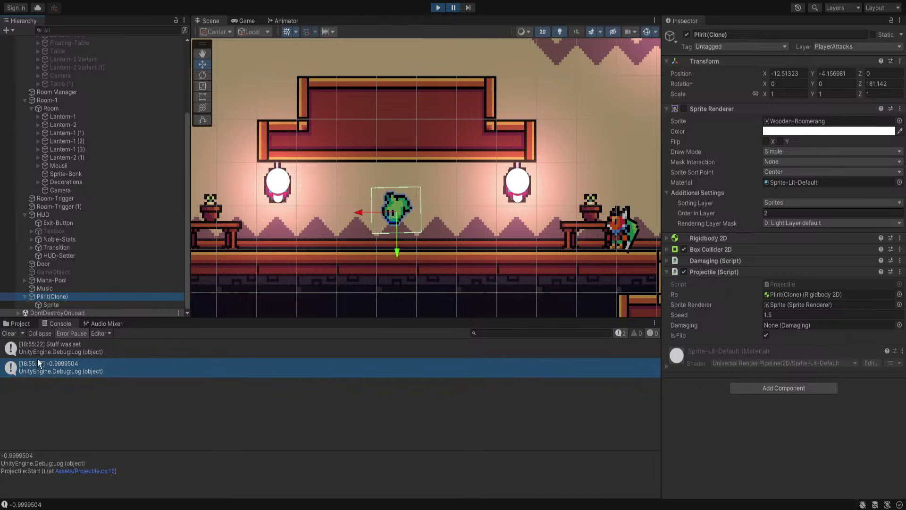
{"action": "left_click", "coordinate": [49, 370]}
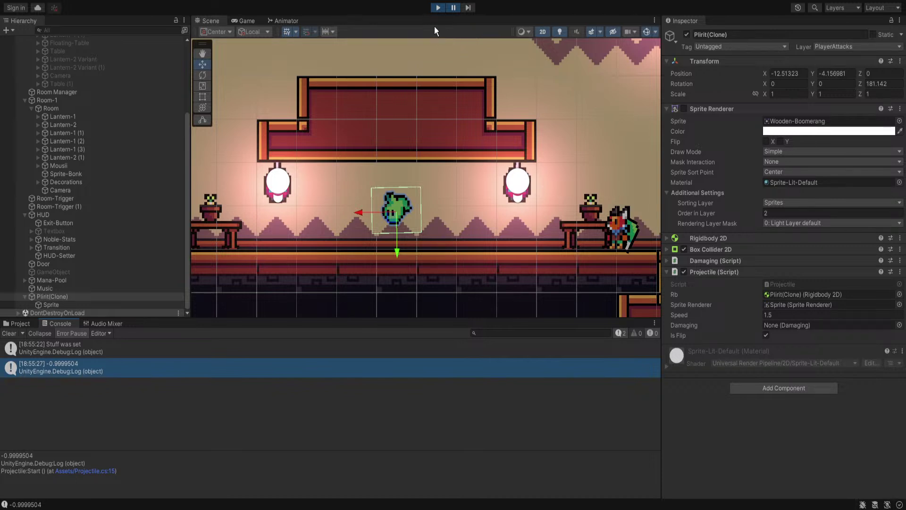
{"action": "left_click", "coordinate": [54, 299]}
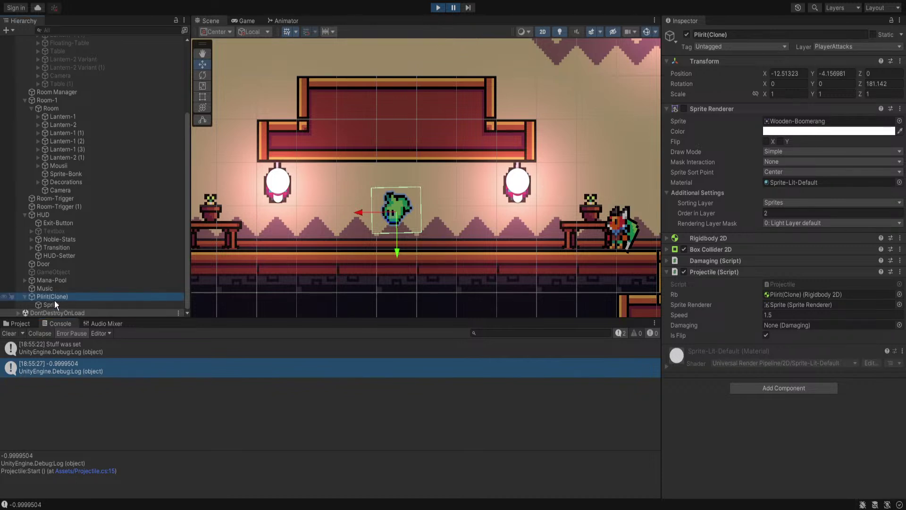
{"action": "left_click", "coordinate": [439, 8]}
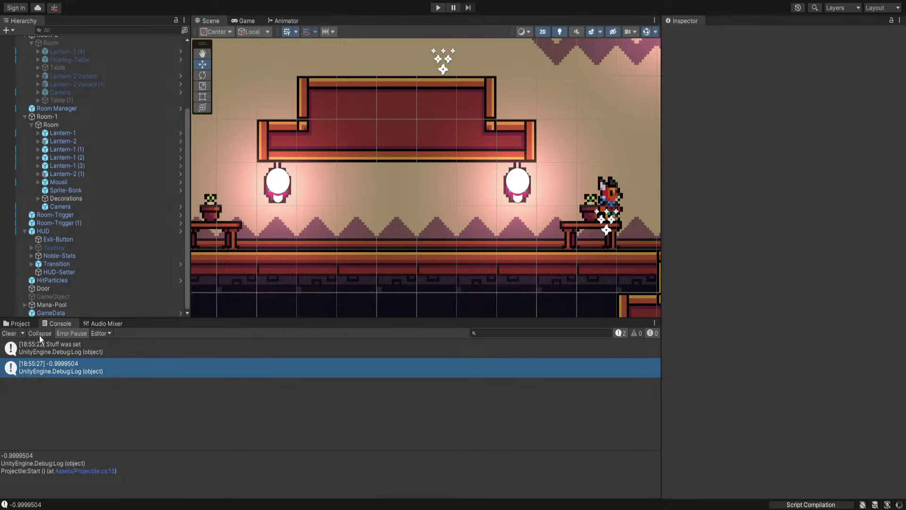
Play-test the scene, firing one Plirit rightward and one leftward to compare their continuously logged rotation values
{"action": "left_click", "coordinate": [437, 8]}
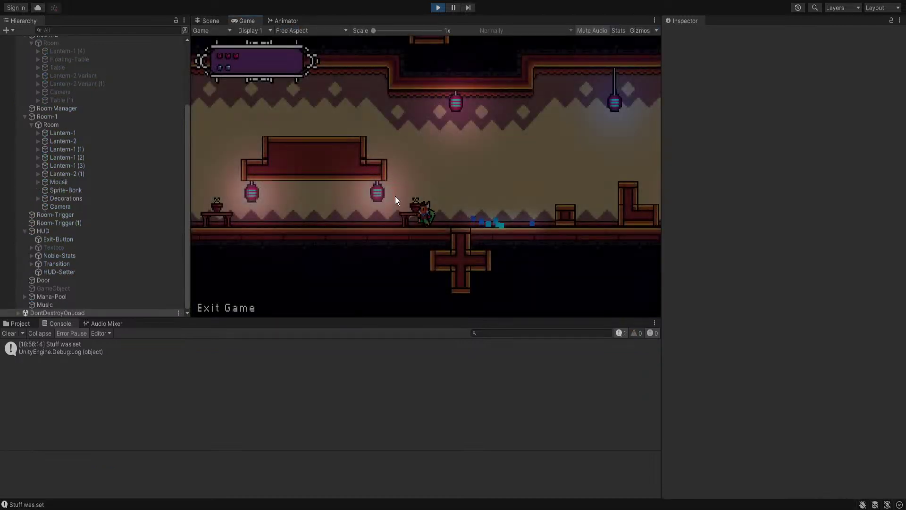
{"action": "left_click", "coordinate": [540, 209]}
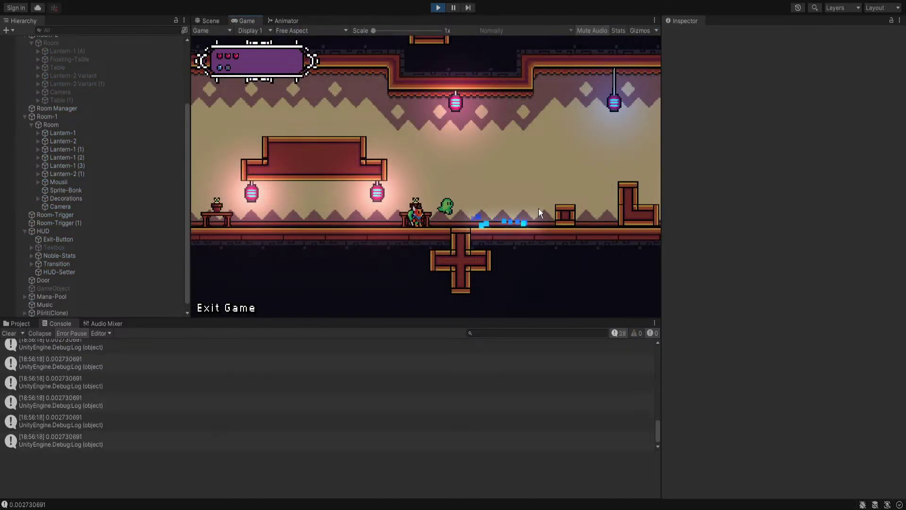
{"action": "left_click", "coordinate": [330, 201]}
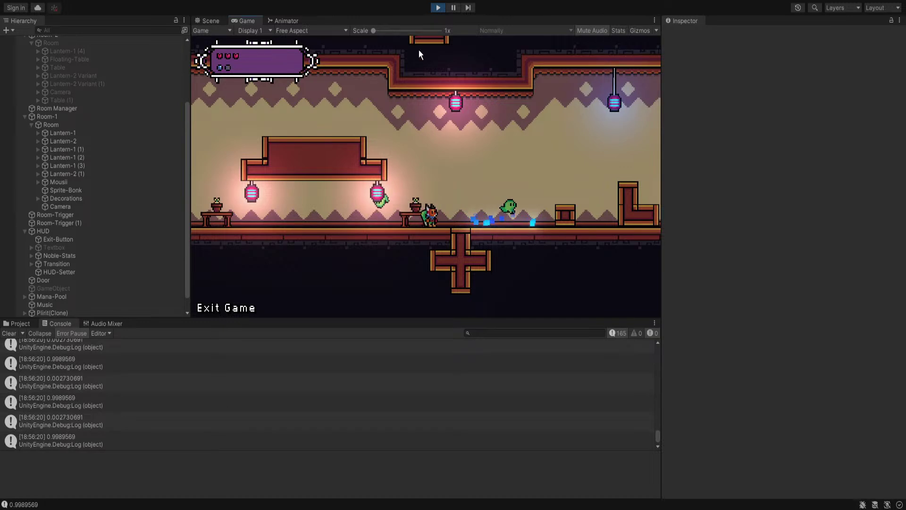
Stop play mode, switch to Visual Studio, replace rotation.z with eulerAngles.z in both comparisons of Start's flip condition, and save Projectile.cs
{"action": "left_click", "coordinate": [437, 9]}
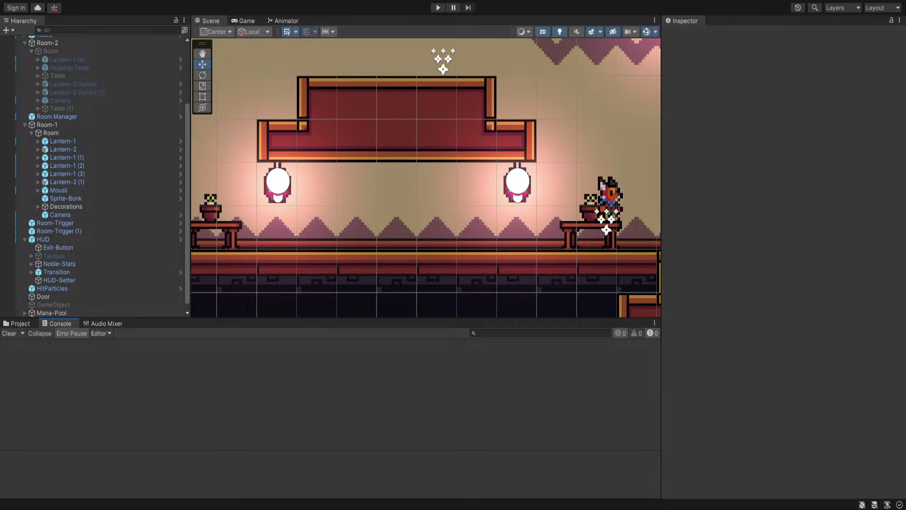
{"action": "key", "text": "alt+Tab"}
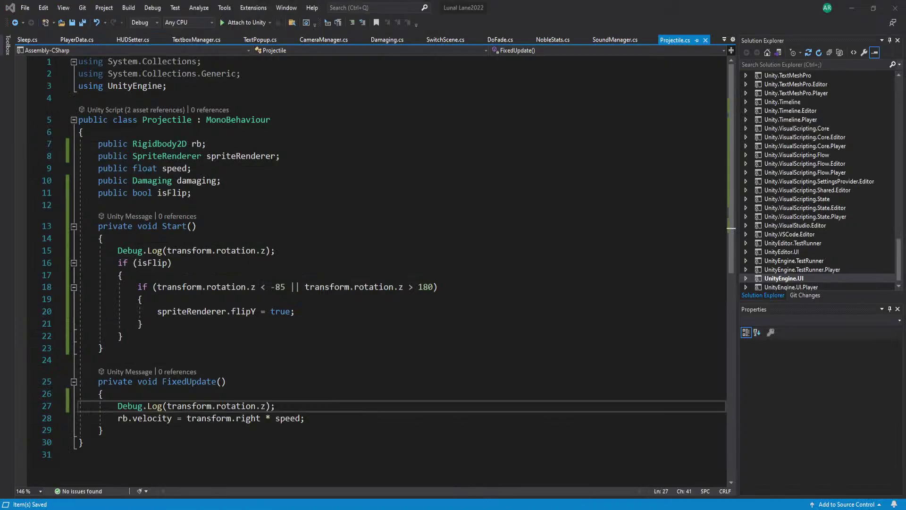
{"action": "left_click_drag", "start_coordinate": [255, 287], "coordinate": [207, 288]}
{"action": "type", "text": "euel"}
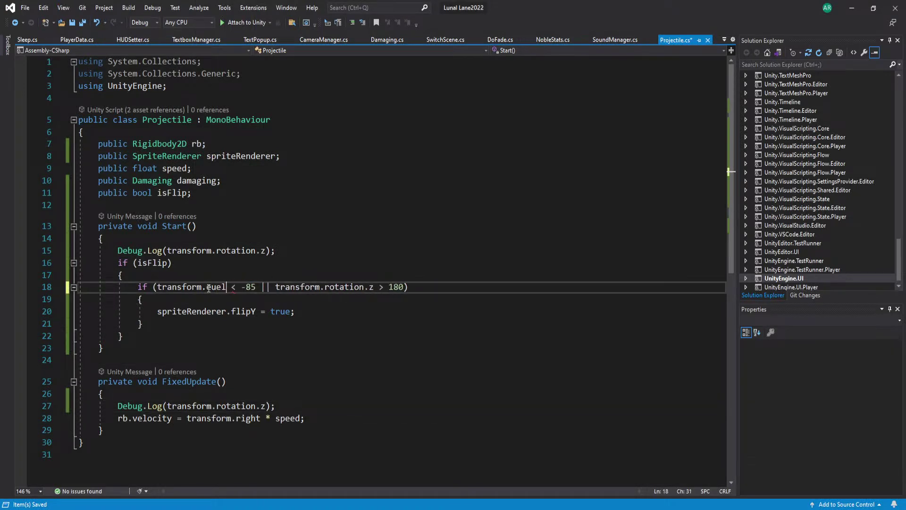
{"action": "type", "text": ".z"}
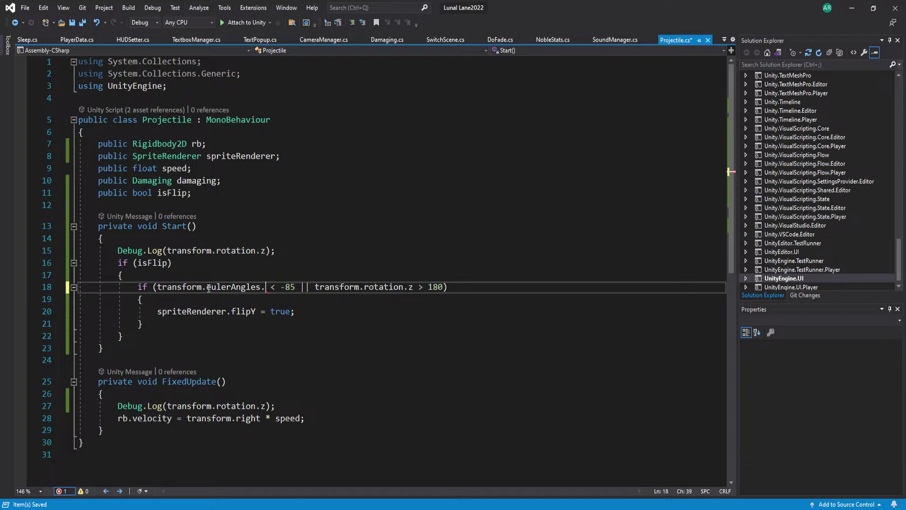
{"action": "key", "text": "ctrl+s"}
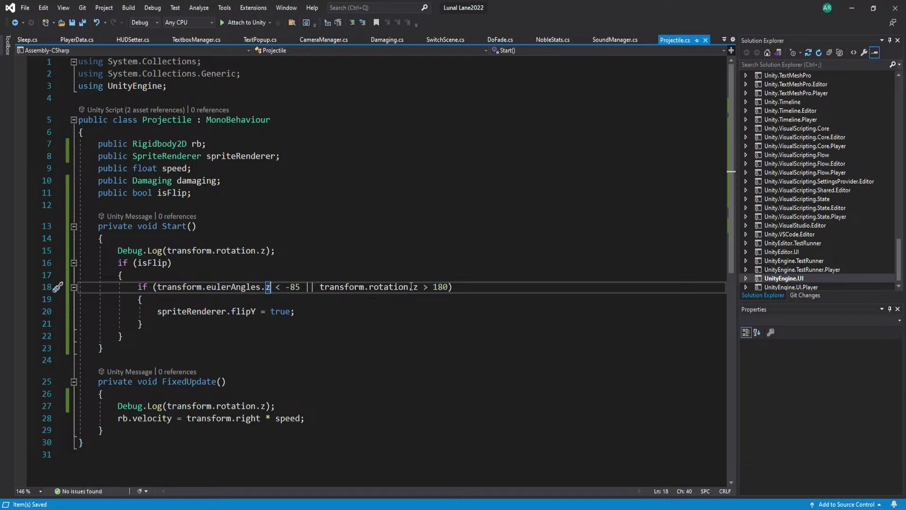
{"action": "left_click_drag", "start_coordinate": [418, 288], "coordinate": [371, 287]}
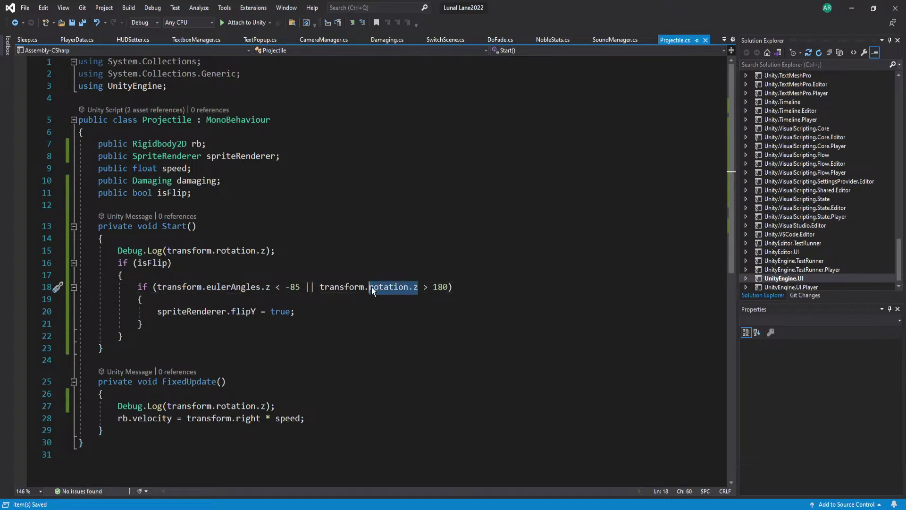
{"action": "type", "text": "eulerAngles.z"}
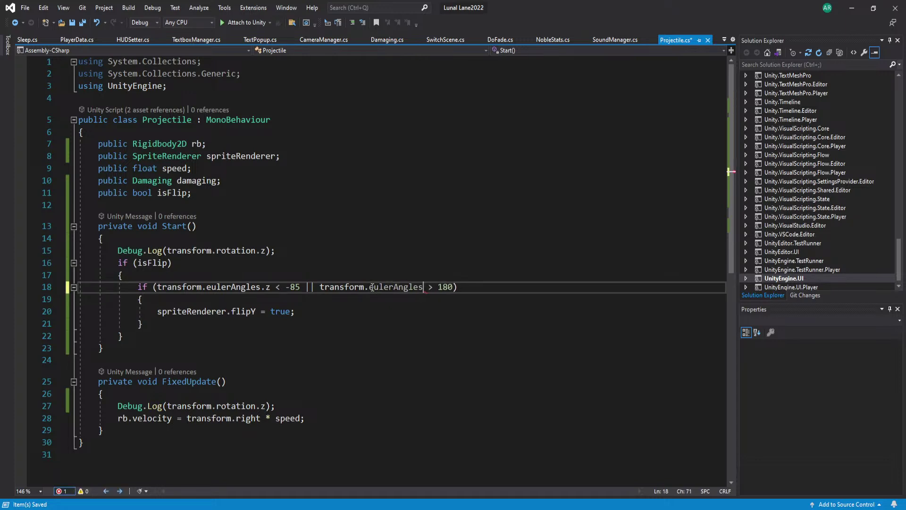
{"action": "key", "text": "ctrl+s"}
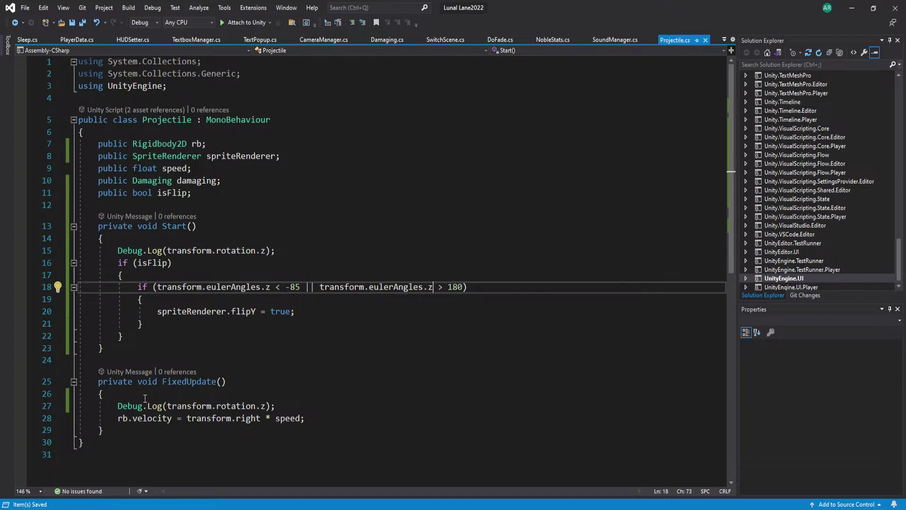
Delete the Debug.Log statement from the FixedUpdate method in Projectile.cs
{"action": "left_click_drag", "start_coordinate": [295, 406], "coordinate": [117, 407]}
{"action": "scroll", "coordinate": [215, 358], "scroll_direction": "down", "scroll_amount": 1}
{"action": "key", "text": "BackSpace"}
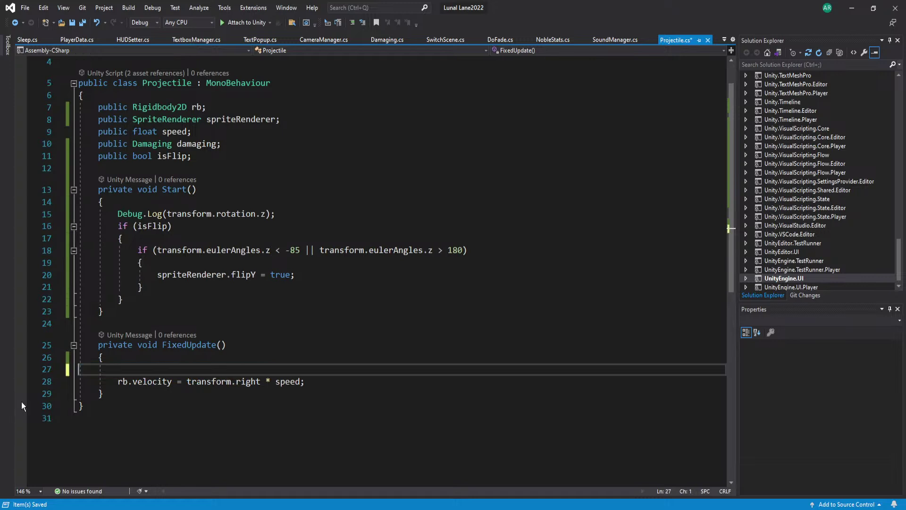
Delete the empty line above the rb.velocity assignment in FixedUpdate and switch to the Unity editor
{"action": "key", "text": "BackSpace"}
{"action": "key", "text": "BackSpace"}
{"action": "key", "text": "alt+Tab"}
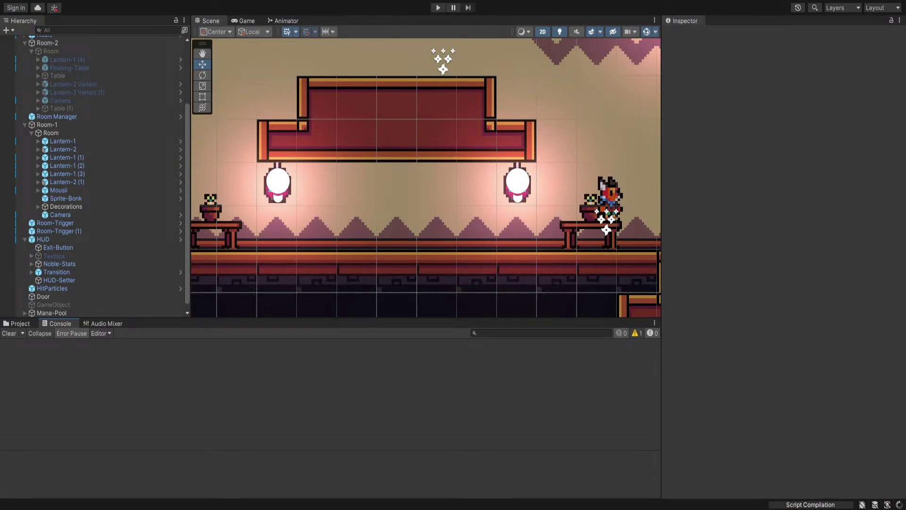
Run the game in play mode and walk the character back and forth across the room
{"action": "scroll", "coordinate": [565, 172], "scroll_direction": "down", "scroll_amount": 5}
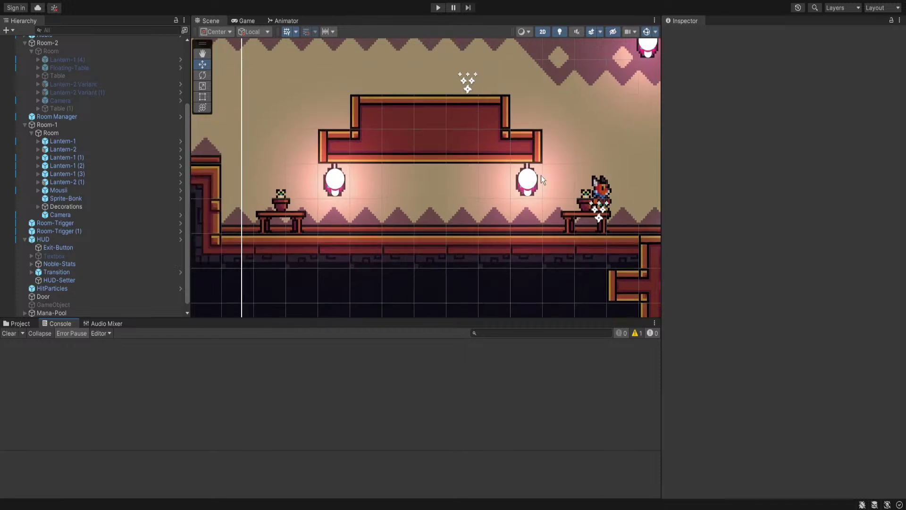
{"action": "middle_click_drag", "start_coordinate": [566, 172], "coordinate": [522, 186]}
{"action": "left_click", "coordinate": [439, 8]}
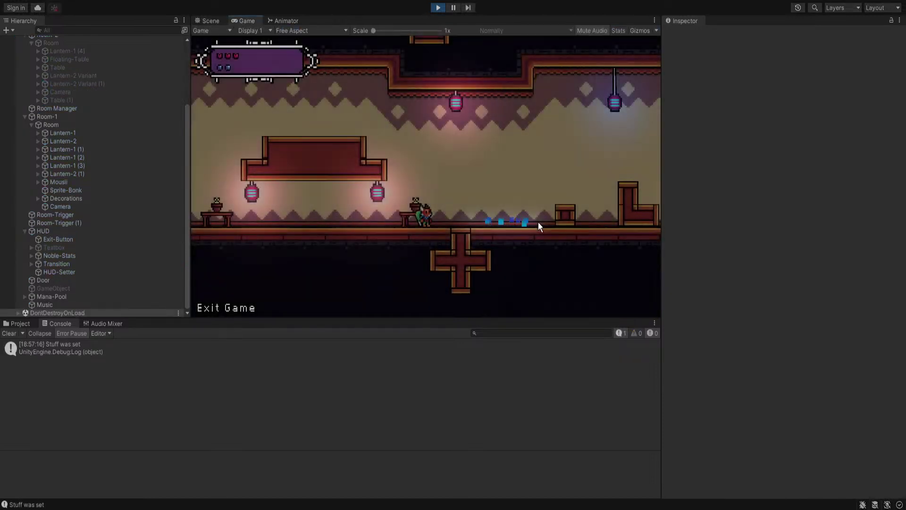
{"action": "key", "text": "a"}
{"action": "key", "text": "d"}
{"action": "key", "text": "a"}
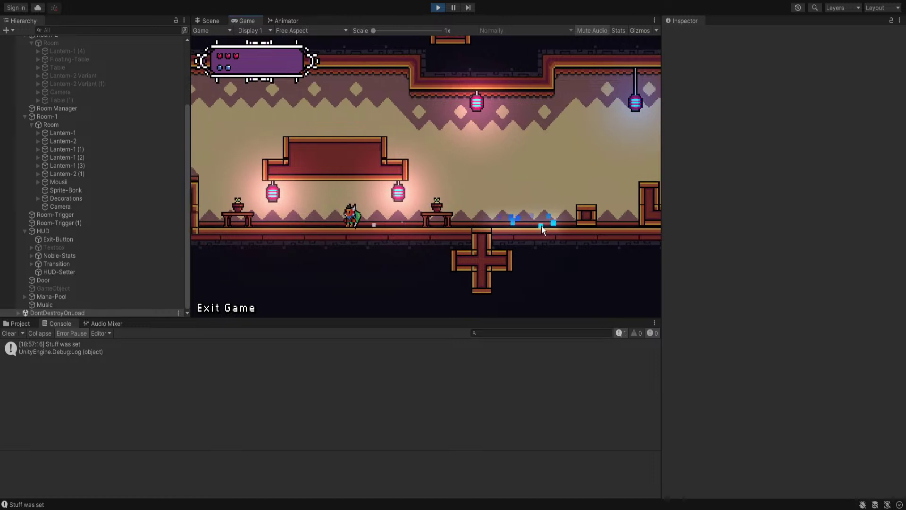
{"action": "key", "text": "d"}
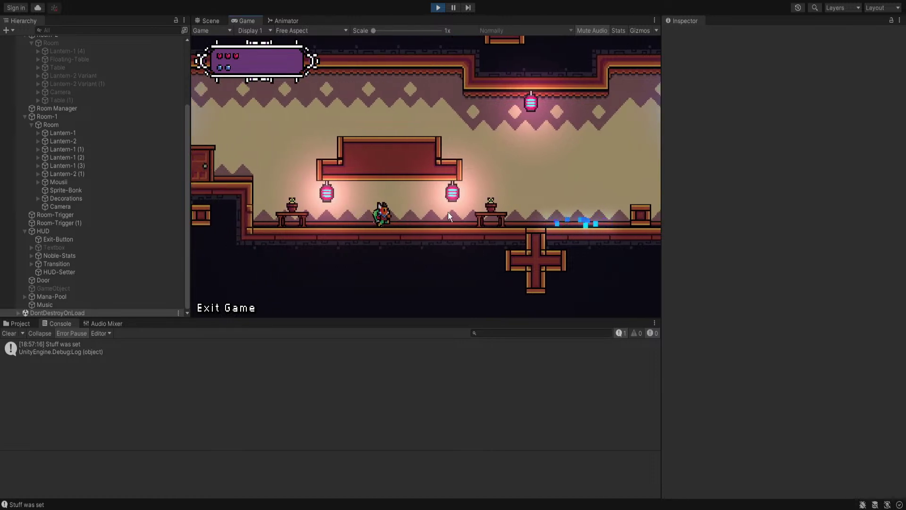
Test the projectile's sprite flip by firing twice to the left while moving up to the door ledge
{"action": "left_click", "coordinate": [337, 208]}
{"action": "key", "text": "a"}
{"action": "key", "text": "space"}
{"action": "left_click", "coordinate": [277, 170]}
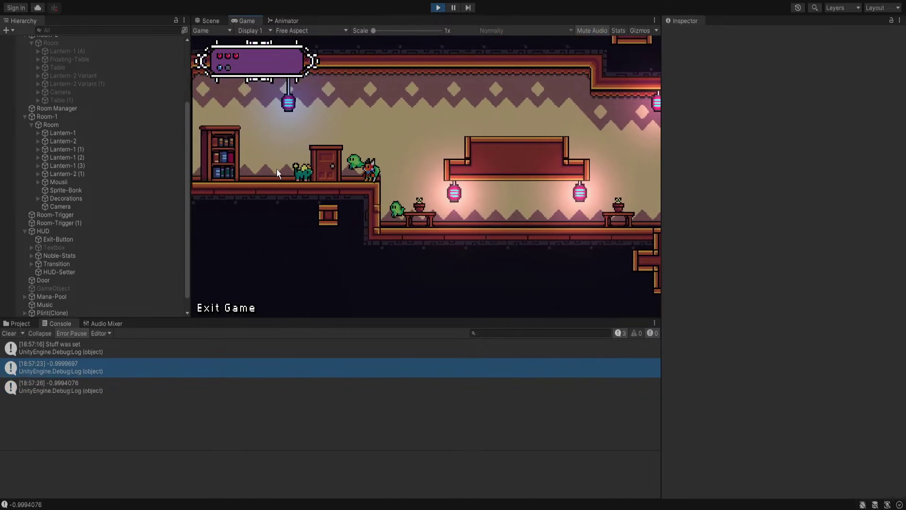
{"action": "key", "text": "space"}
{"action": "key", "text": "a"}
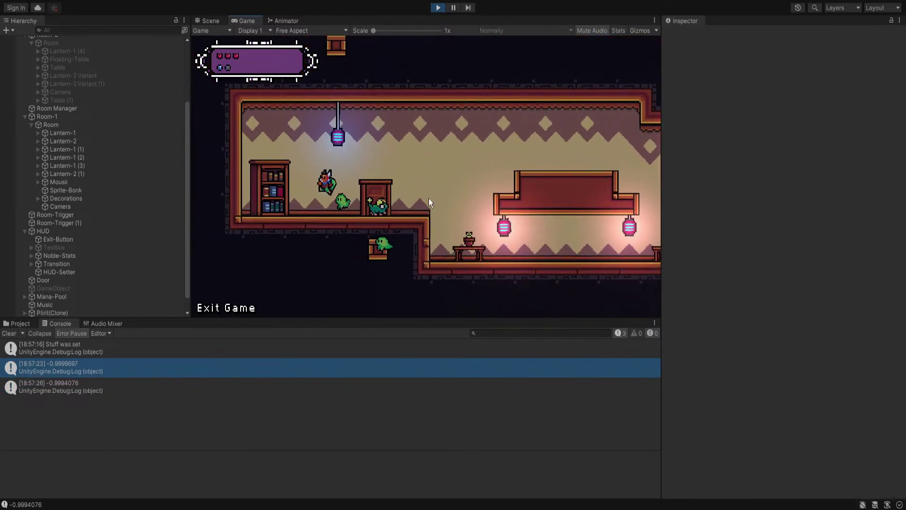
Test upward shots by firing two projectiles toward the ceiling while moving right off the ledge
{"action": "key", "text": "d"}
{"action": "key", "text": "space"}
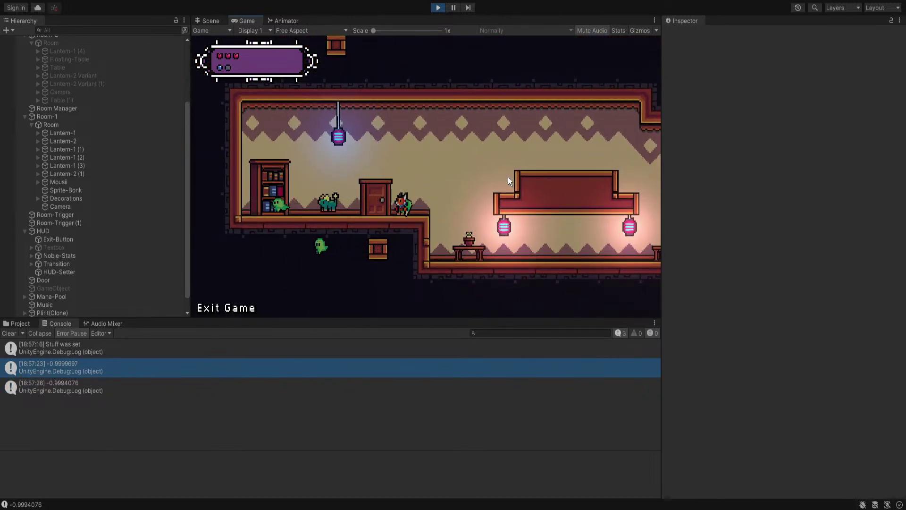
{"action": "left_click", "coordinate": [441, 138]}
{"action": "key", "text": "d"}
{"action": "left_click", "coordinate": [401, 132]}
{"action": "key", "text": "d"}
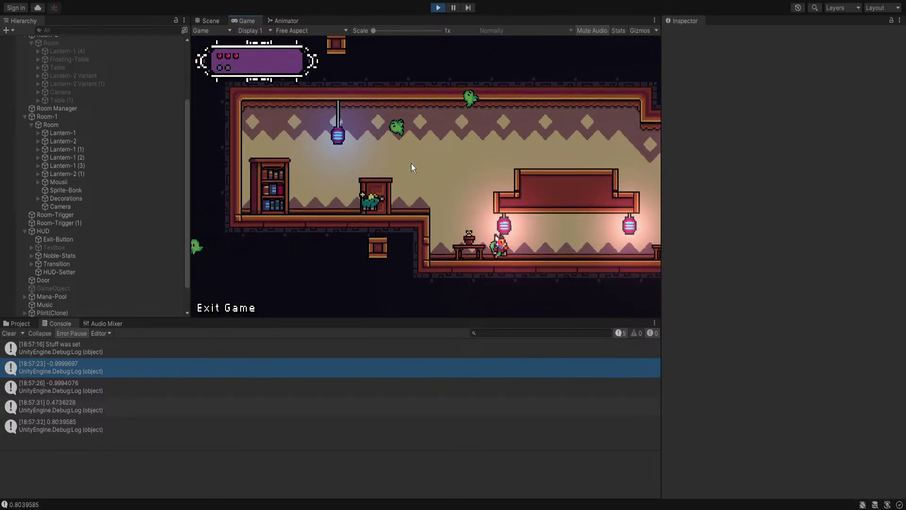
Test downward shots by firing two projectiles through the floor, and stop play mode
{"action": "key", "text": "a"}
{"action": "key", "text": "d"}
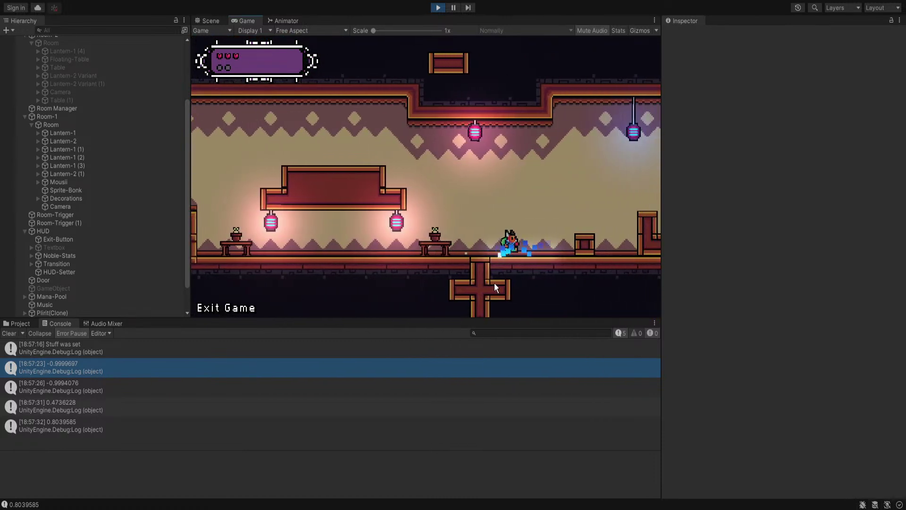
{"action": "left_click", "coordinate": [395, 297]}
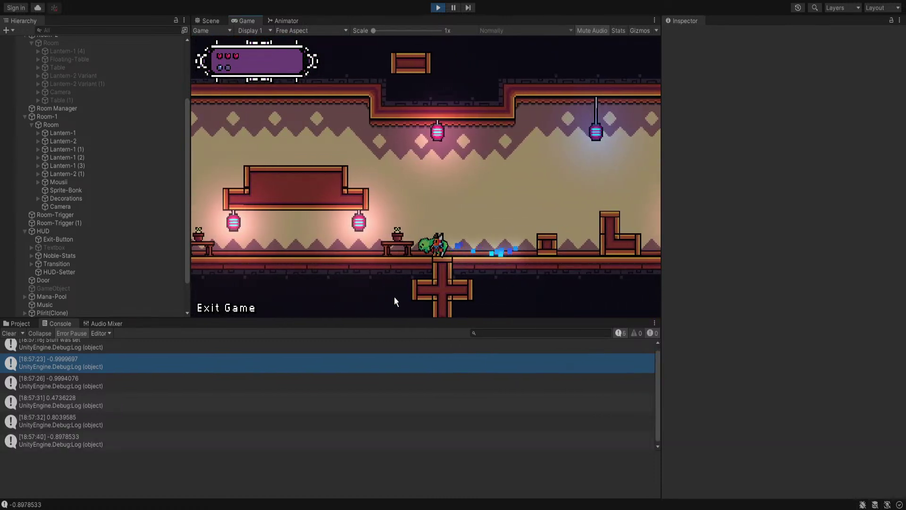
{"action": "left_click", "coordinate": [442, 306]}
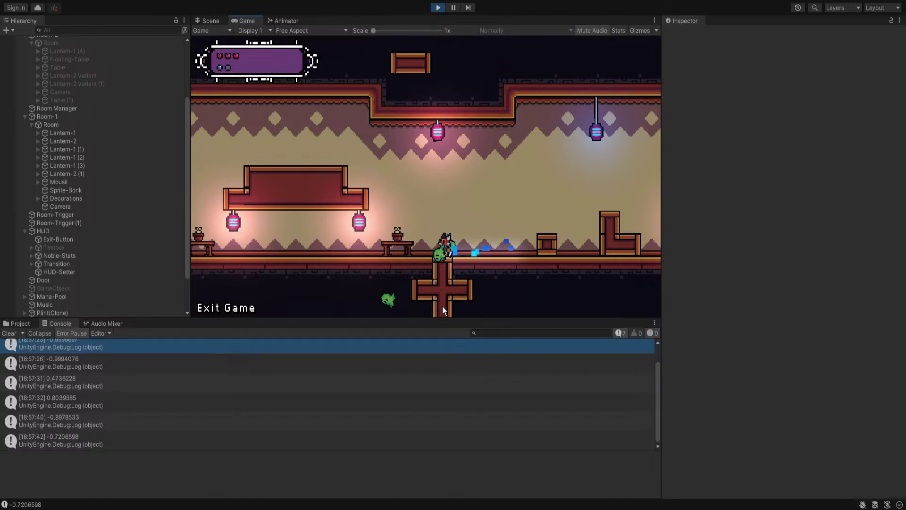
{"action": "key", "text": "d"}
{"action": "left_click", "coordinate": [437, 8]}
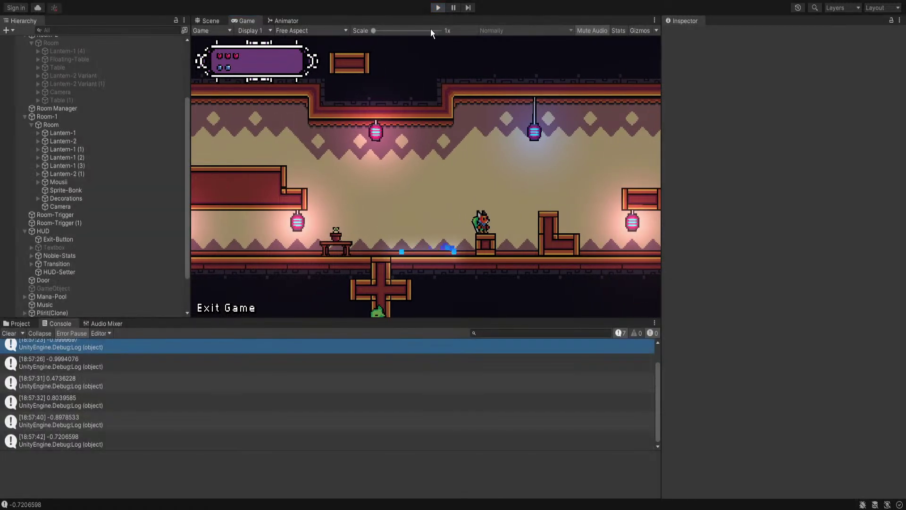
Clear the console and open the Plirit prefab from Assets/Prefabs/Cards for full editing
{"action": "left_click", "coordinate": [12, 333]}
{"action": "left_click", "coordinate": [14, 324]}
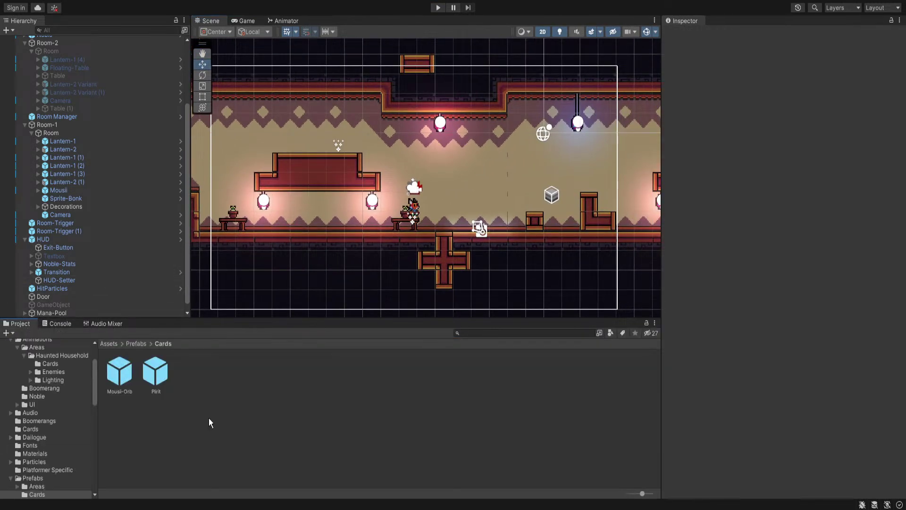
{"action": "left_click", "coordinate": [156, 373]}
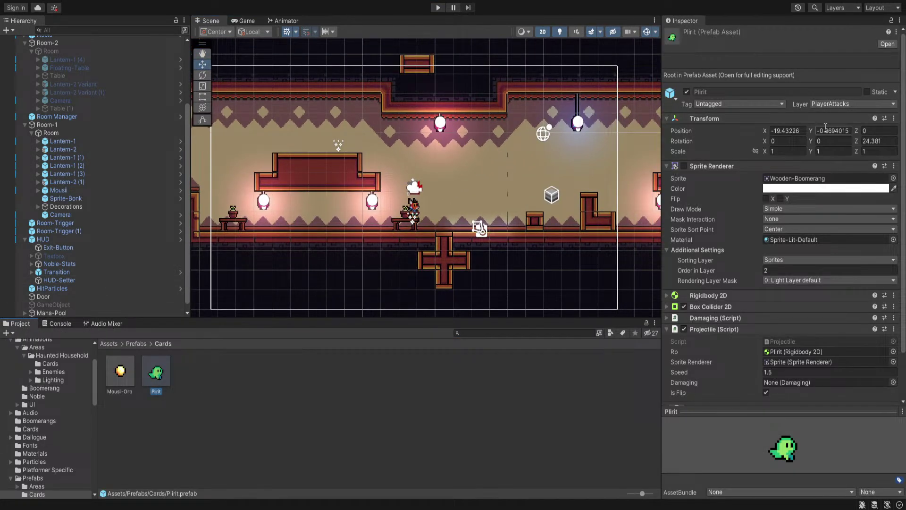
{"action": "left_click", "coordinate": [887, 43]}
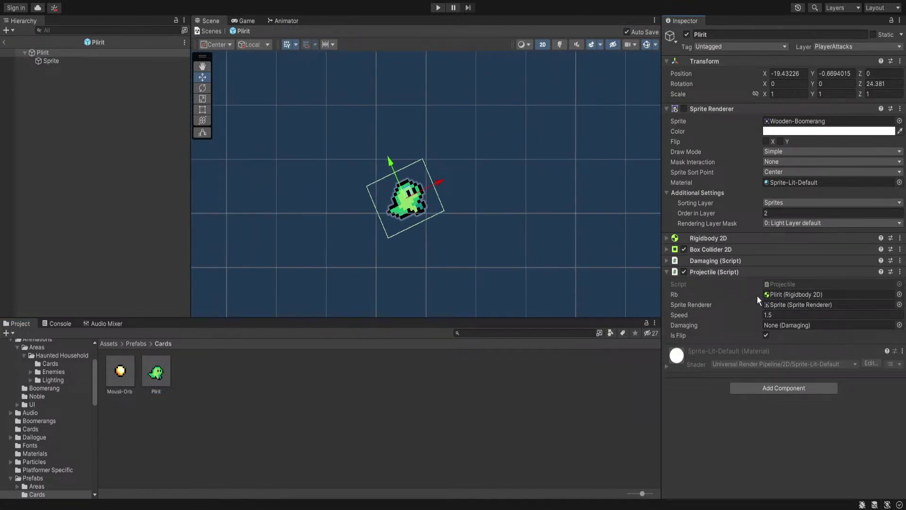
Look over the Plirit prefab's Damaging and Projectile components, locate the Projectile script asset, and switch to Visual Studio
{"action": "left_click", "coordinate": [712, 273]}
{"action": "left_click", "coordinate": [710, 261]}
{"action": "left_click", "coordinate": [709, 261]}
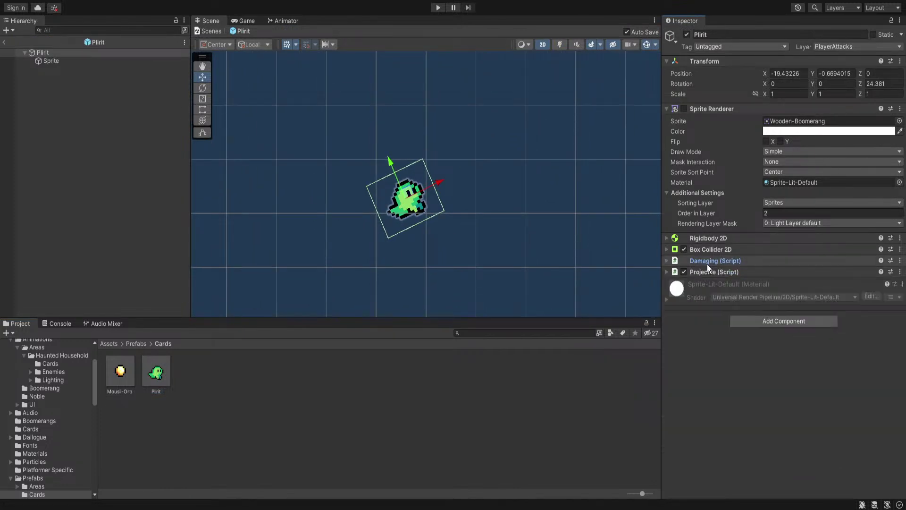
{"action": "left_click", "coordinate": [707, 272]}
{"action": "left_click", "coordinate": [768, 284]}
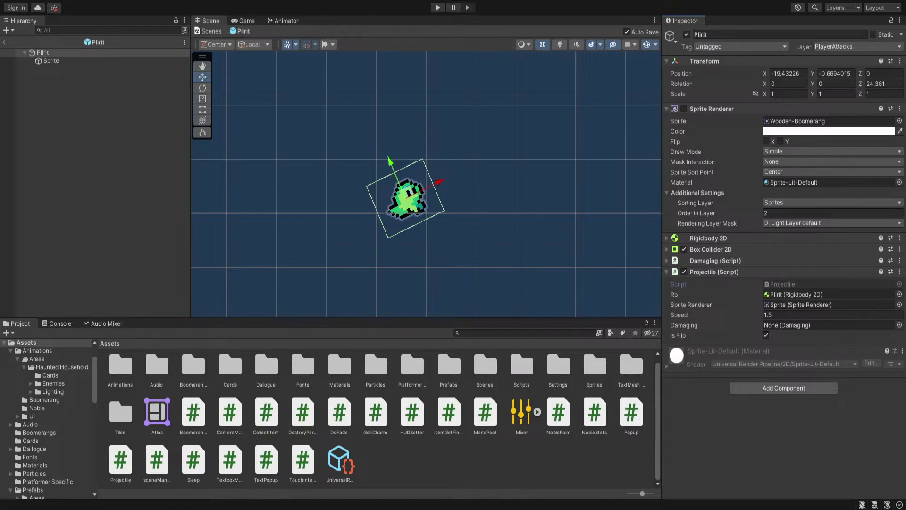
{"action": "key", "text": "alt+Tab"}
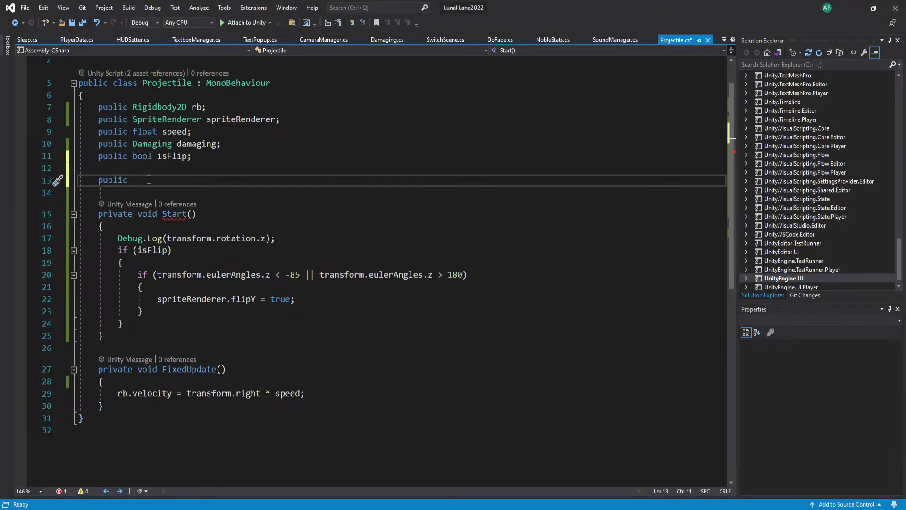
Try adding a public float startX field below isFlip in the Projectile class, and remove it again
{"action": "type", "text": "float start"}
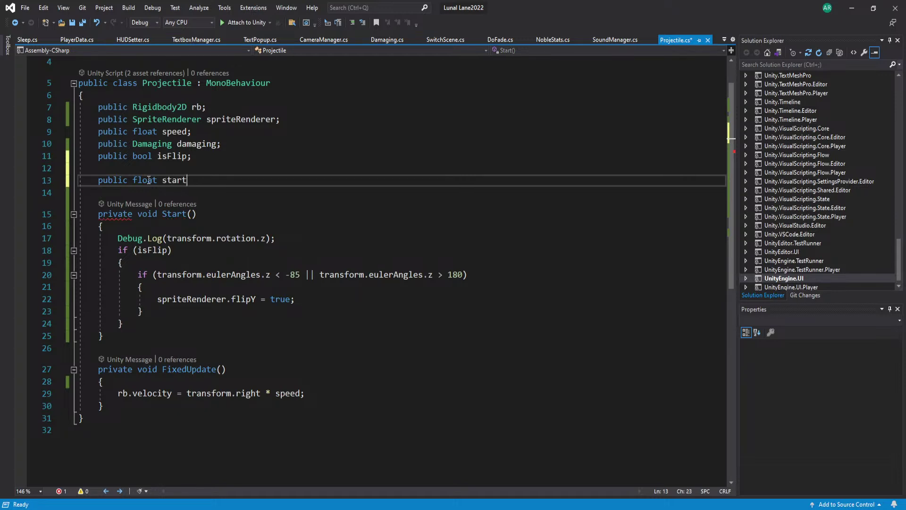
{"action": "type", "text": "X;"}
{"action": "key", "text": "ctrl+s"}
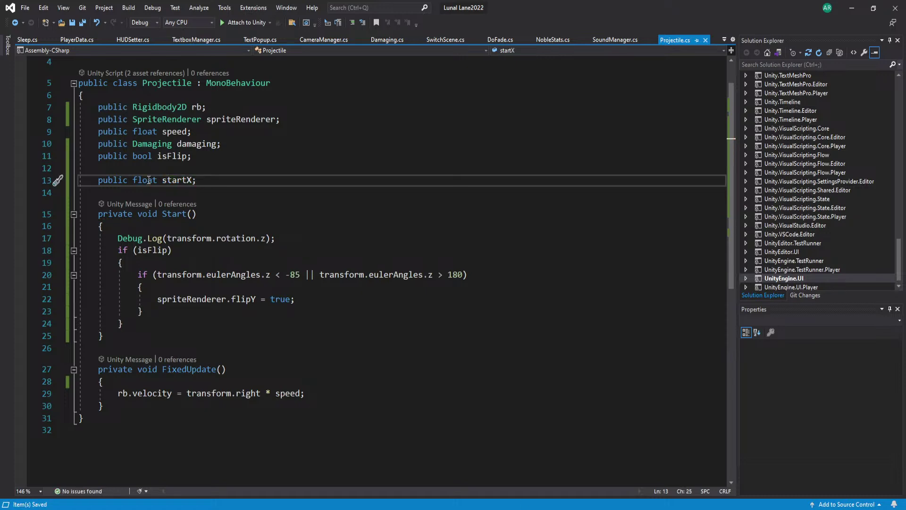
{"action": "key", "text": "Return"}
{"action": "type", "text": "public"}
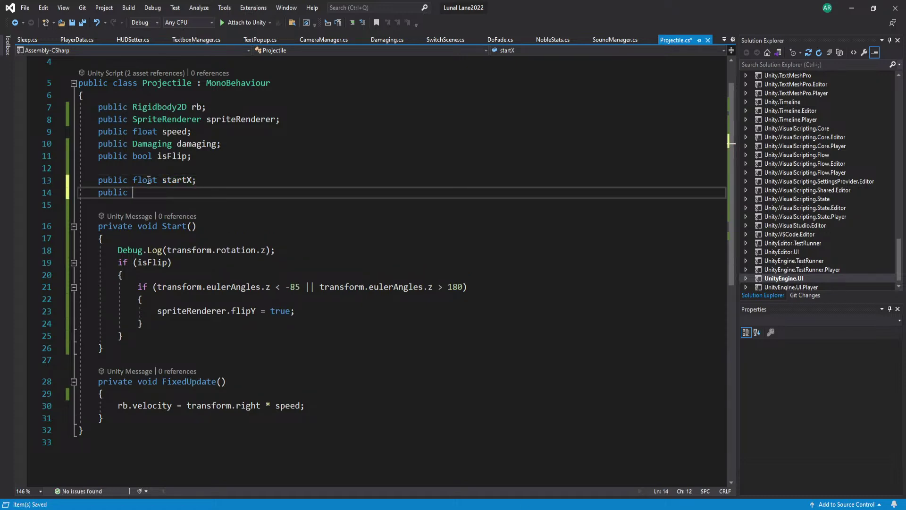
{"action": "left_click_drag", "start_coordinate": [151, 193], "coordinate": [26, 184]}
{"action": "key", "text": "BackSpace"}
{"action": "key", "text": "BackSpace"}
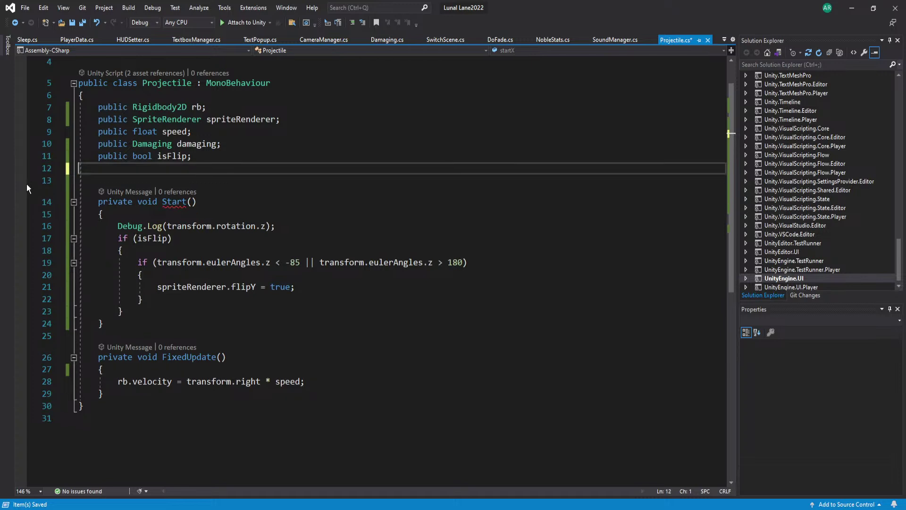
{"action": "key", "text": "Return"}
{"action": "type", "text": "public float"}
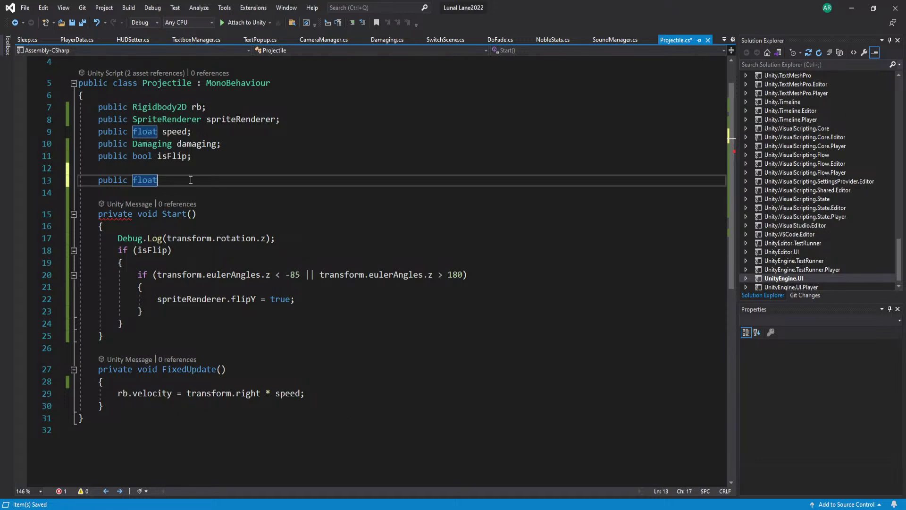
{"action": "left_click_drag", "start_coordinate": [190, 180], "coordinate": [71, 181]}
{"action": "key", "text": "BackSpace"}
{"action": "key", "text": "BackSpace"}
Declare a public float maxDistance field below isFlip, separated by a blank line
{"action": "key", "text": "Return"}
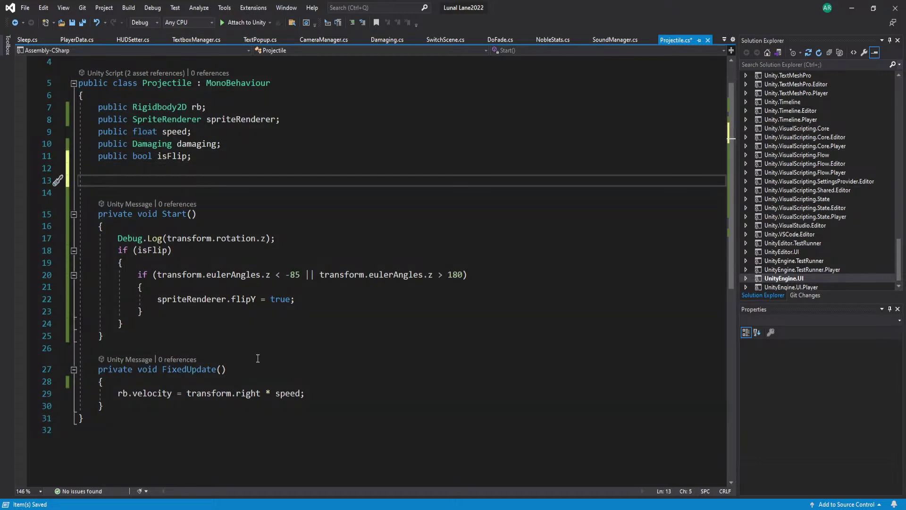
{"action": "type", "text": "public floa"}
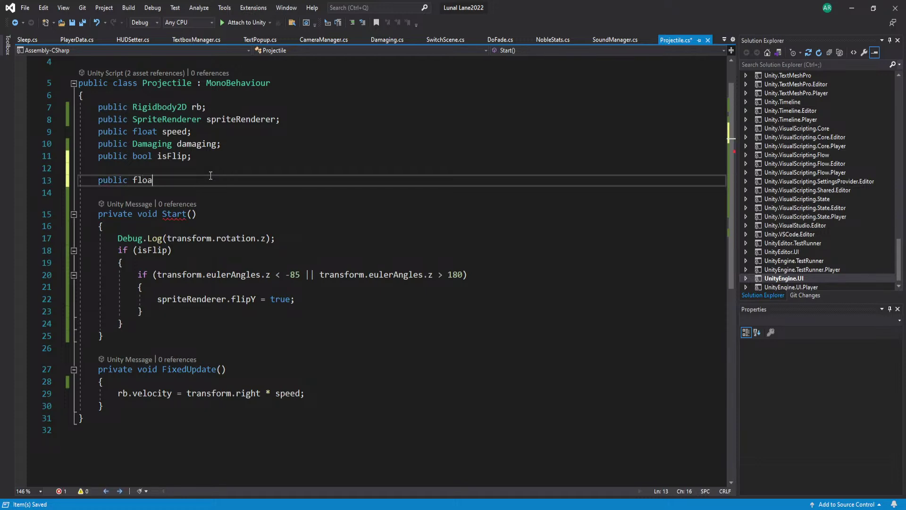
{"action": "type", "text": "t maxDistance;"}
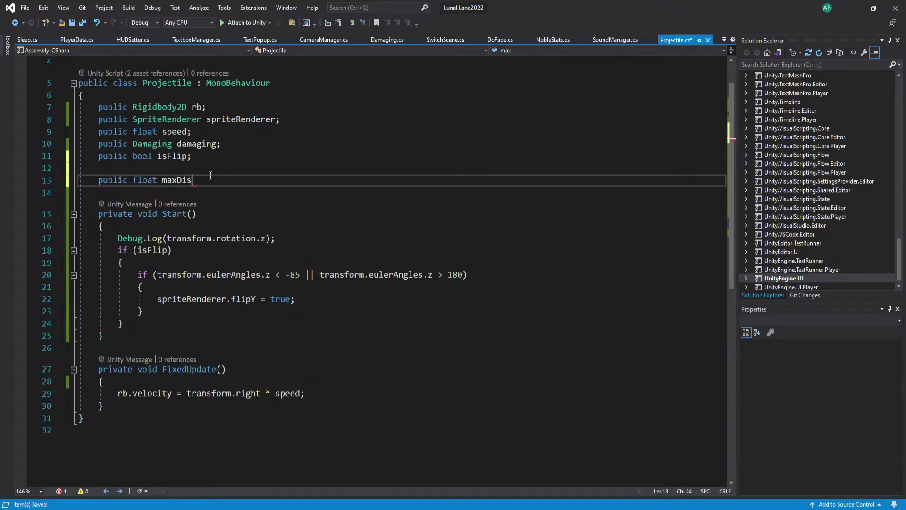
Add an if statement with an empty condition below the rb.velocity line in FixedUpdate
{"action": "left_click", "coordinate": [328, 393]}
{"action": "key", "text": "Return"}
{"action": "type", "text": "if()"}
{"action": "key", "text": "Left"}
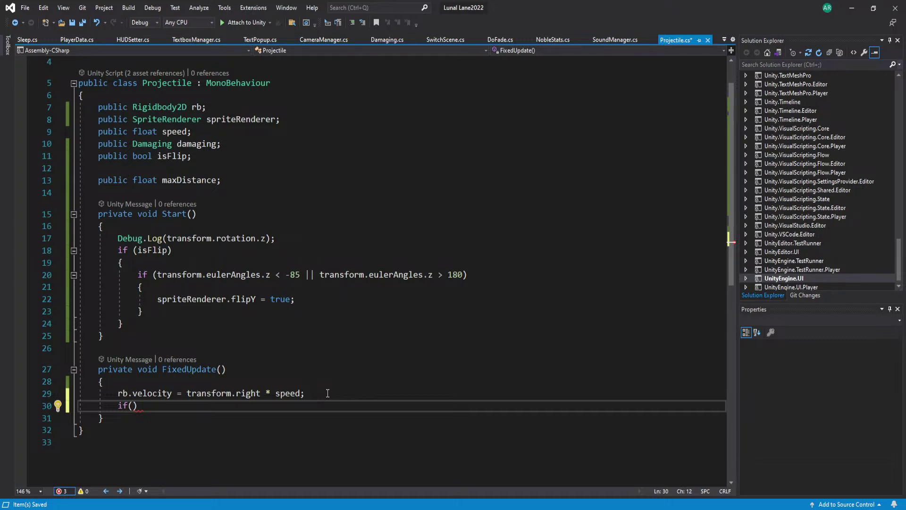
Declare a public Transform startPosition field above maxDistance and save the script
{"action": "left_click", "coordinate": [233, 185]}
{"action": "key", "text": "Up"}
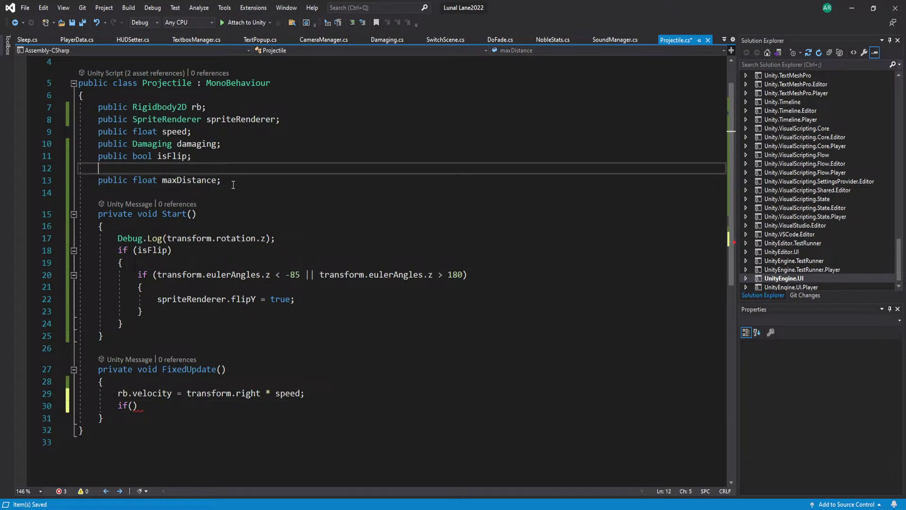
{"action": "key", "text": "Return"}
{"action": "type", "text": "public Transform."}
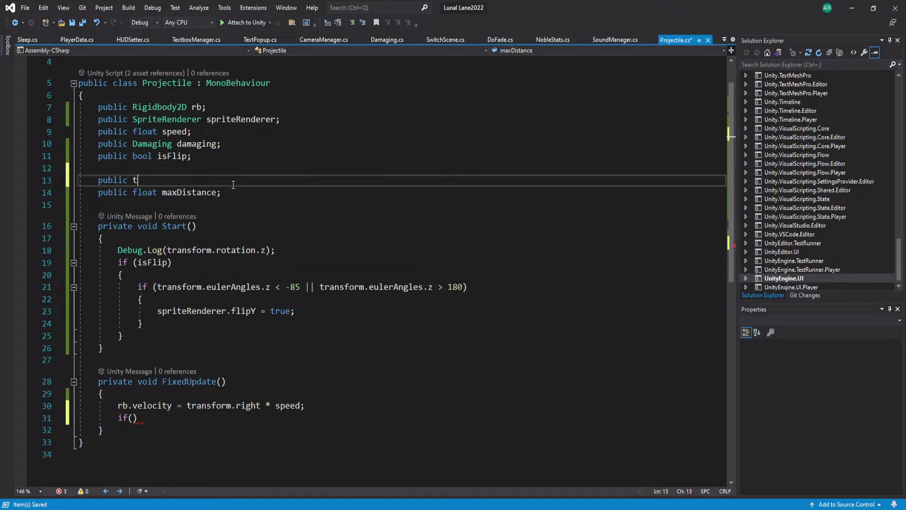
{"action": "key", "text": "BackSpace"}
{"action": "key", "text": "BackSpace"}
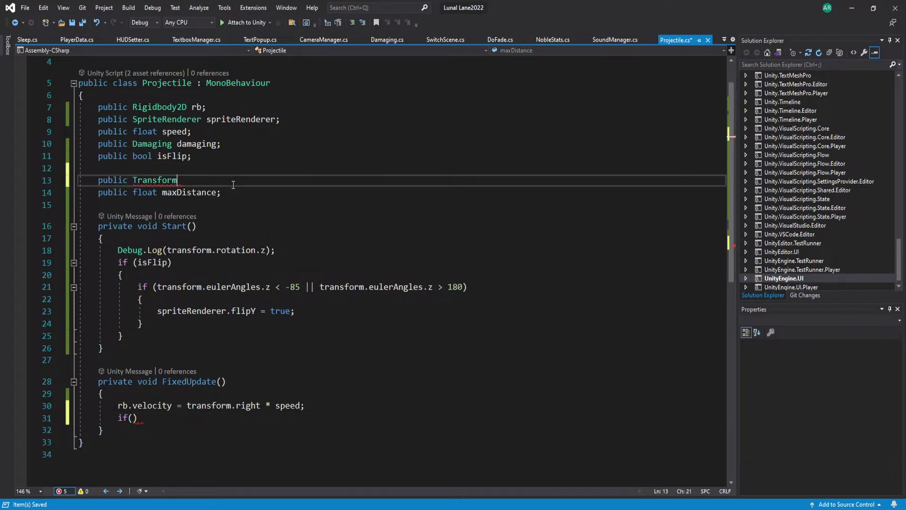
{"action": "type", "text": "start"}
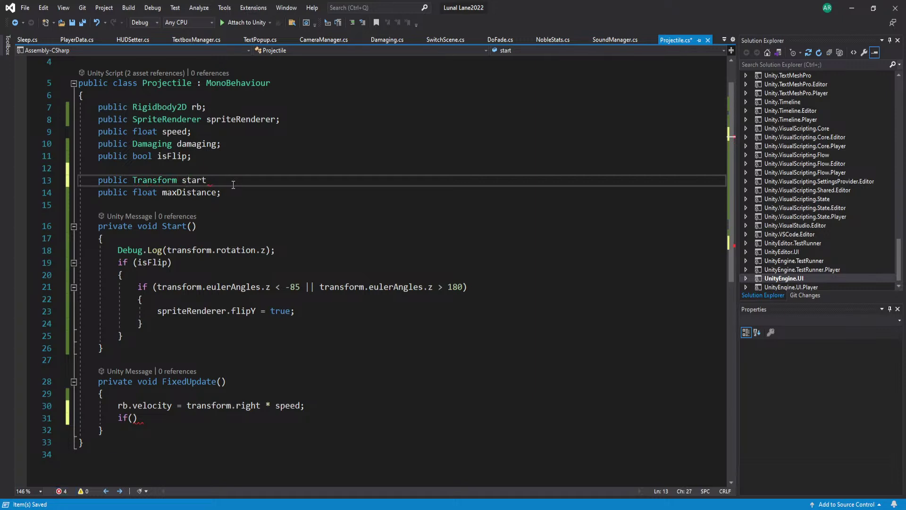
{"action": "type", "text": "Position;"}
{"action": "key", "text": "ctrl+s"}
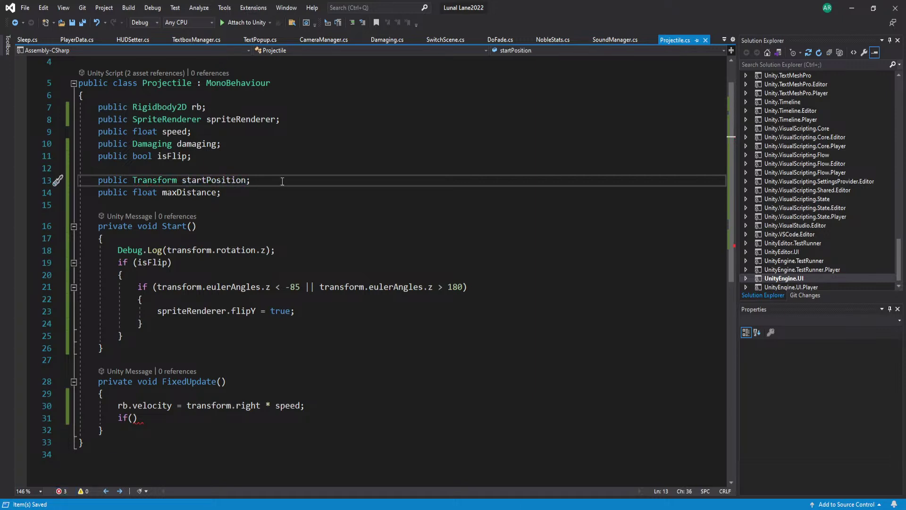
Insert a Vector3.Distance call into the empty if condition in FixedUpdate
{"action": "left_click", "coordinate": [179, 421]}
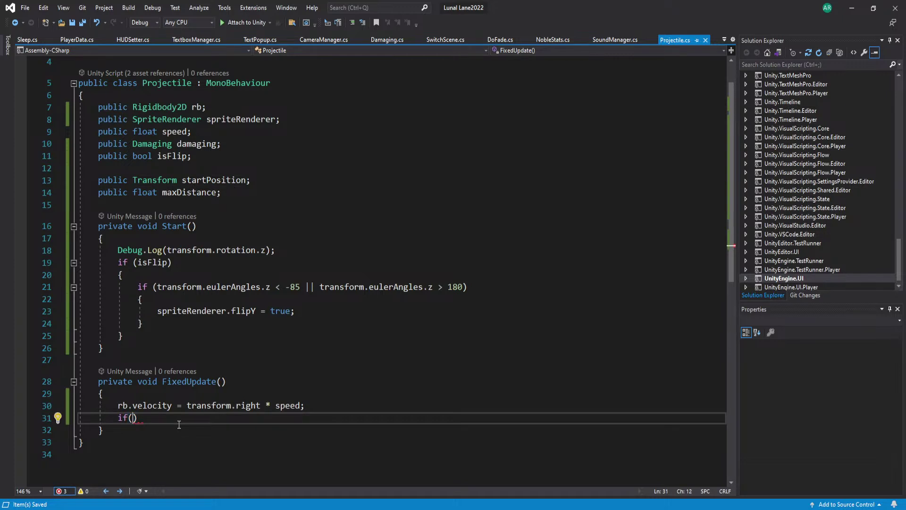
{"action": "type", "text": "vector"}
{"action": "type", "text": "3."}
{"action": "type", "text": "Distance("}
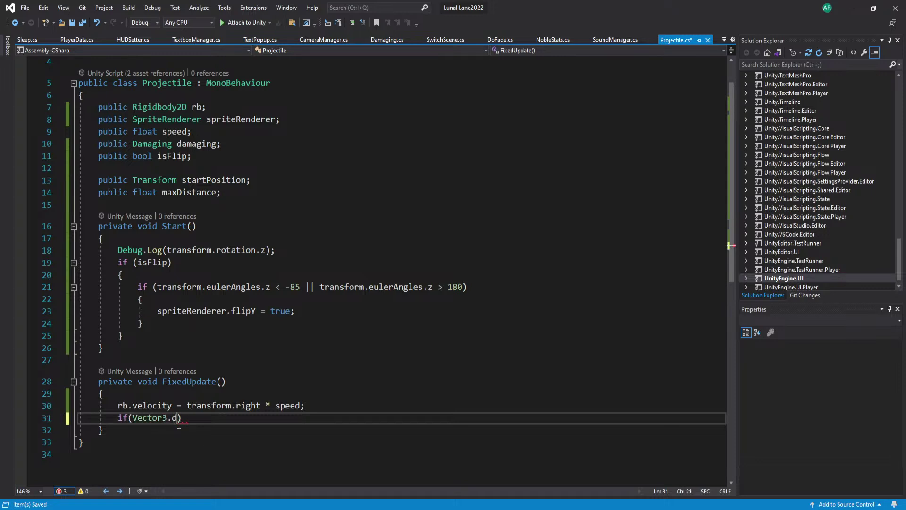
{"action": "type", "text": ")"}
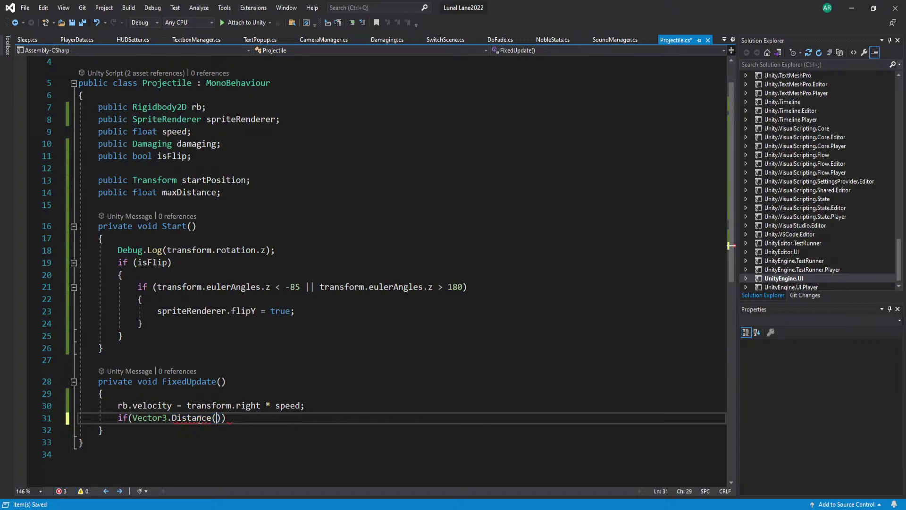
Pass startPosition.position and transform.position as the two arguments of the Vector3.Distance call
{"action": "type", "text": "n"}
{"action": "key", "text": "BackSpace"}
{"action": "type", "text": "trasn"}
{"action": "key", "text": "BackSpace"}
{"action": "key", "text": "BackSpace"}
{"action": "key", "text": "BackSpace"}
{"action": "type", "text": "asns"}
{"action": "key", "text": "BackSpace"}
{"action": "key", "text": "BackSpace"}
{"action": "key", "text": "BackSpace"}
{"action": "key", "text": "BackSpace"}
{"action": "key", "text": "BackSpace"}
{"action": "key", "text": "BackSpace"}
{"action": "type", "text": "startPosition."}
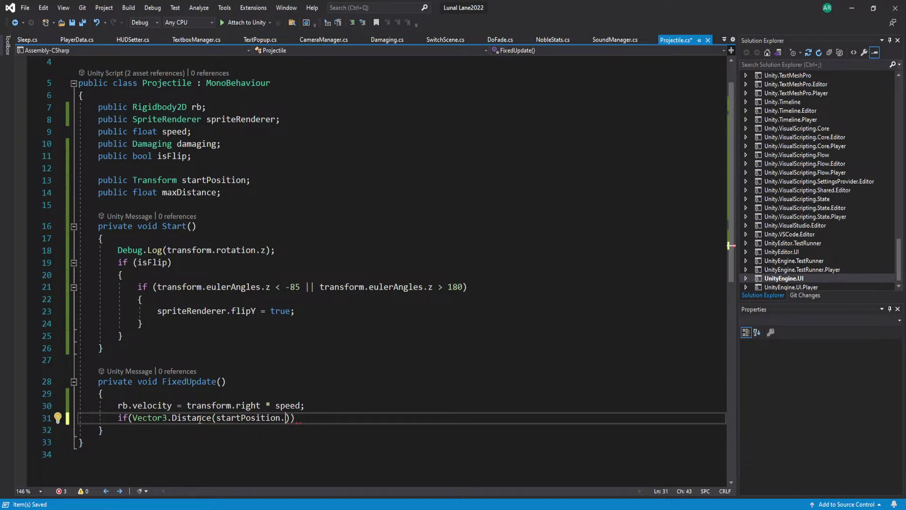
{"action": "type", "text": "t"}
{"action": "key", "text": "BackSpace"}
{"action": "type", "text": "position,"}
{"action": "type", "text": "trasn"}
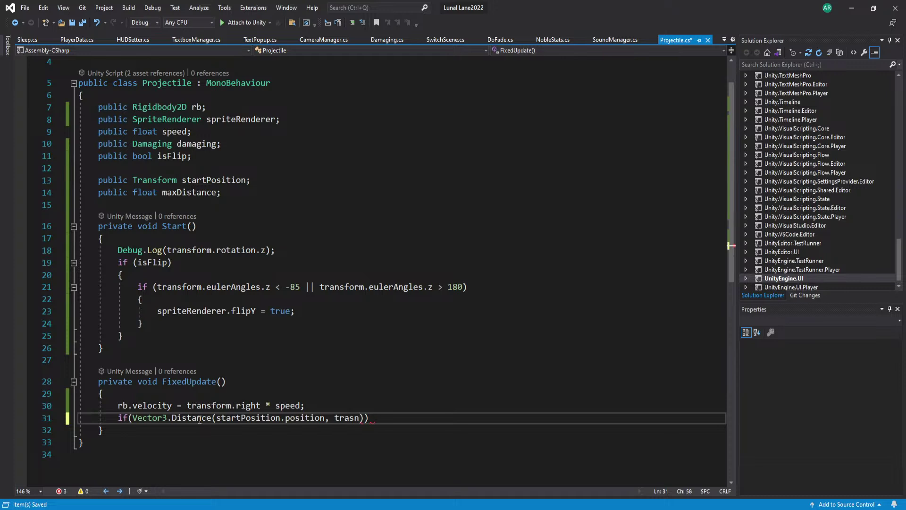
{"action": "key", "text": "Tab"}
{"action": "type", "text": ".position"}
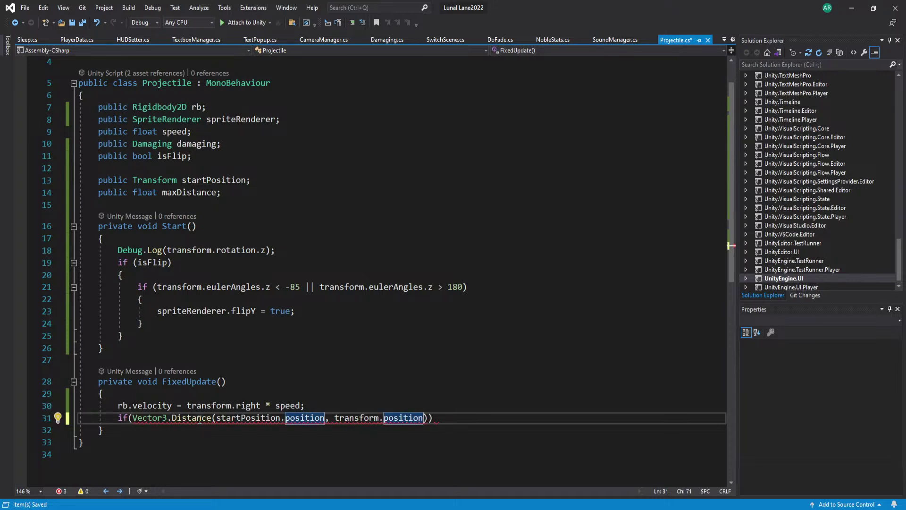
Complete the condition so the distance is compared as greater than maxDistance, and add a braced body below it
{"action": "type", "text": ")"}
{"action": "type", "text": " > ,"}
{"action": "key", "text": "BackSpace"}
{"action": "type", "text": "maxdistance)"}
{"action": "key", "text": "Return"}
{"action": "type", "text": "{"}
{"action": "key", "text": "Return"}
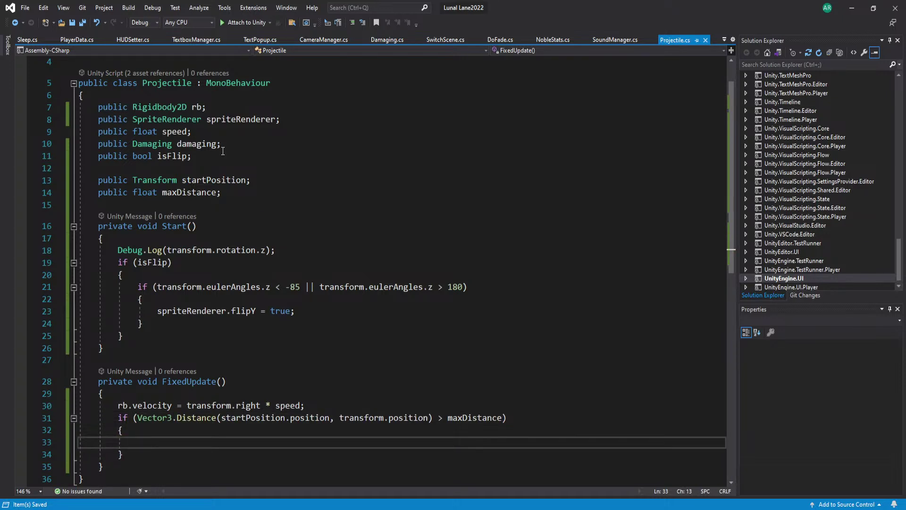
Call damaging.DoDestroy() inside the distance check's body and save the script
{"action": "type", "text": "damaging.de"}
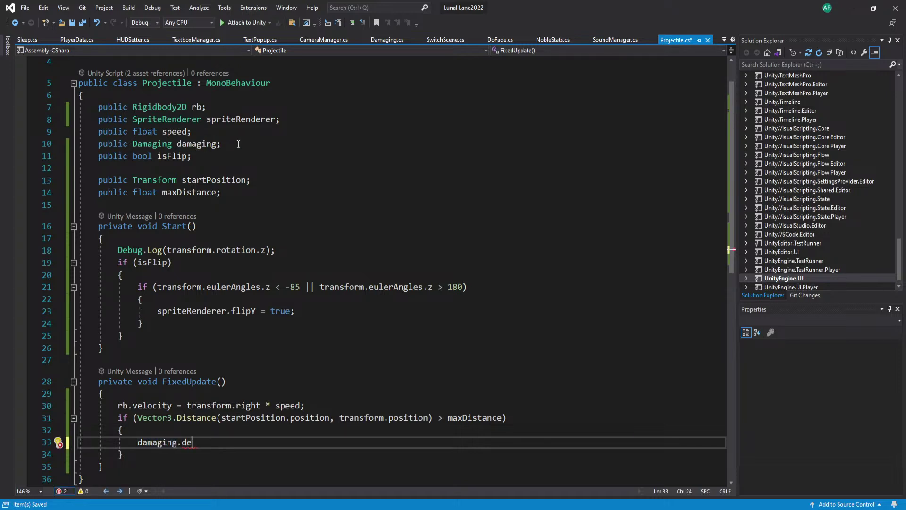
{"action": "key", "text": "Tab"}
{"action": "type", "text": "();"}
{"action": "key", "text": "ctrl+s"}
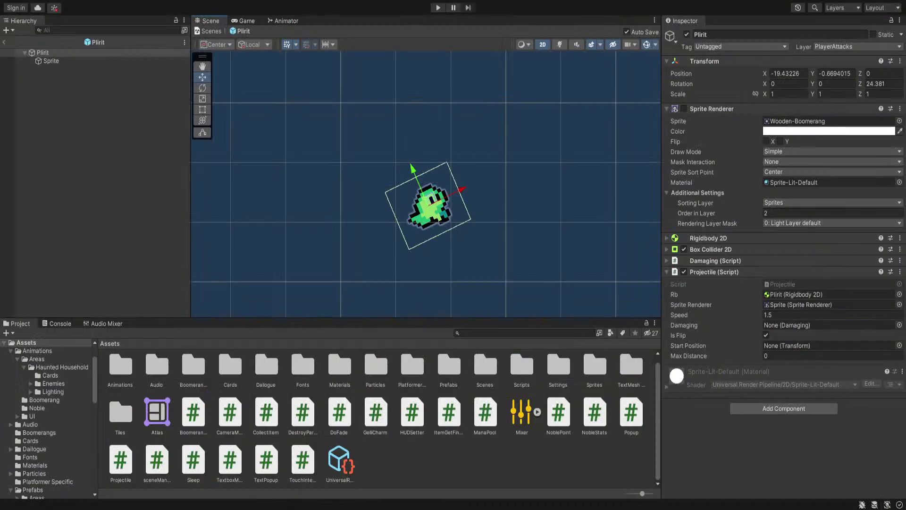
Check the Projectile component's fields on the Plirit prefab, locate its script asset and reopen it for editing
{"action": "scroll", "coordinate": [521, 165], "scroll_direction": "down", "scroll_amount": 5}
{"action": "middle_click_drag", "start_coordinate": [525, 176], "coordinate": [503, 179]}
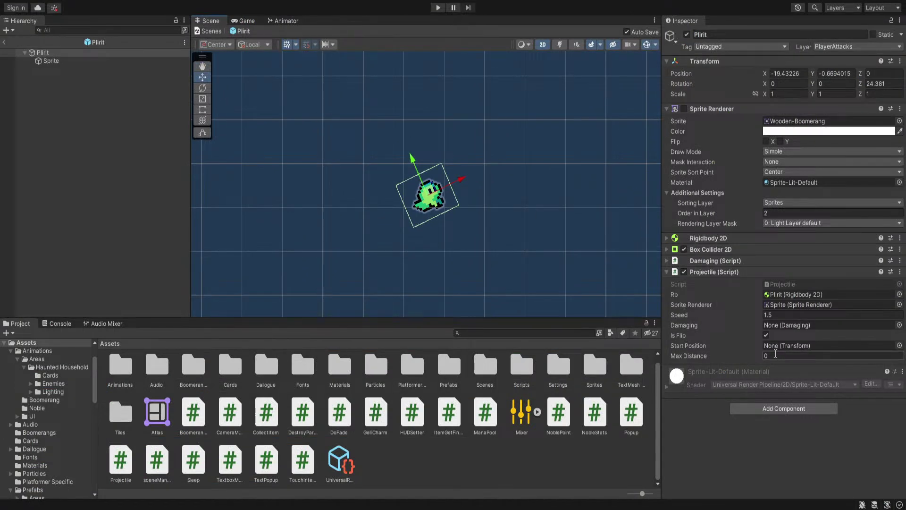
{"action": "left_click", "coordinate": [787, 284]}
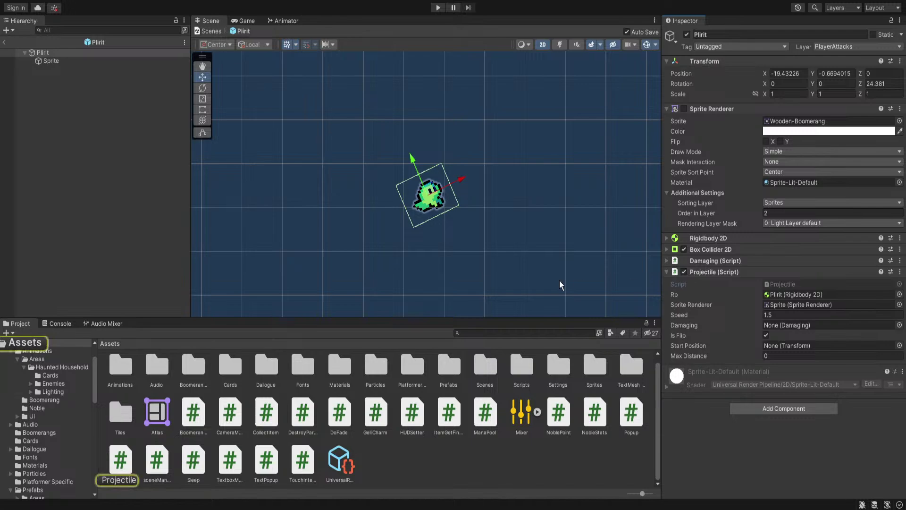
{"action": "double_click", "coordinate": [120, 460]}
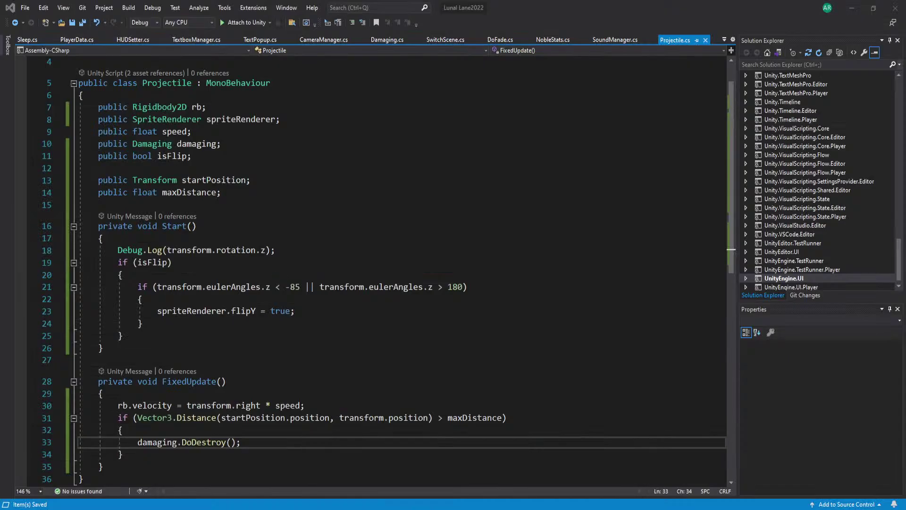
Change the startPosition field's type to Vector3 and save the script
{"action": "left_click", "coordinate": [301, 251]}
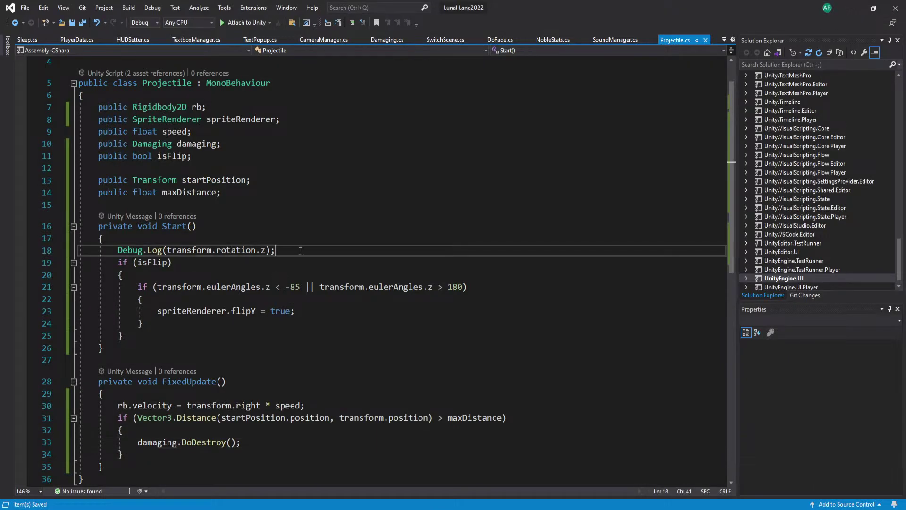
{"action": "double_click", "coordinate": [151, 180]}
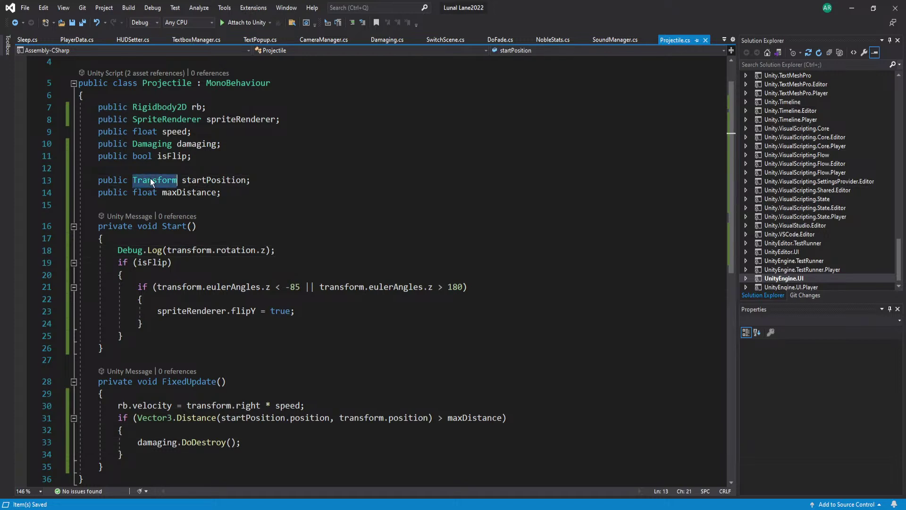
{"action": "type", "text": "Vector3"}
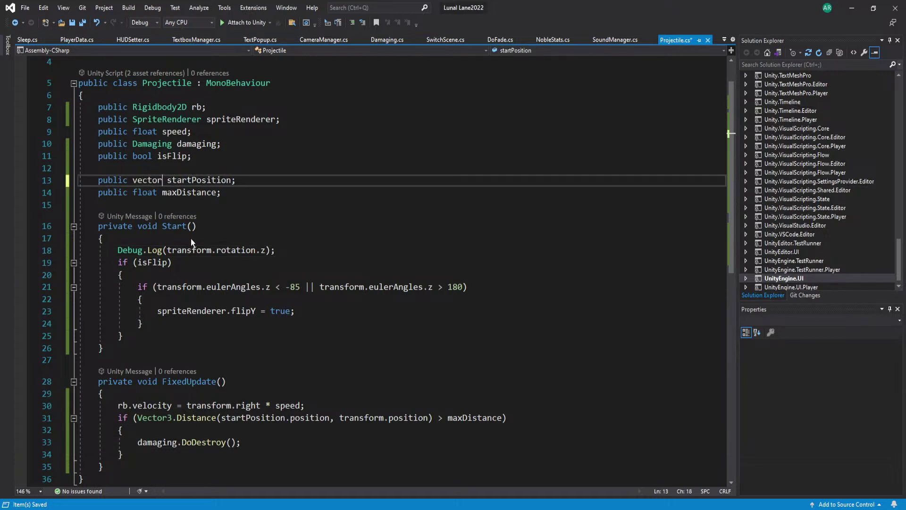
{"action": "key", "text": "ctrl+s"}
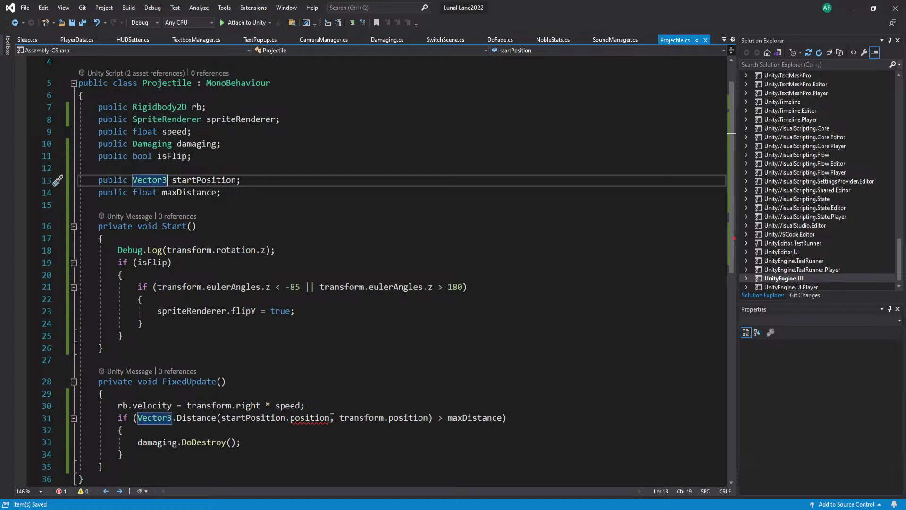
Replace startPosition.position with startPosition in the Vector3.Distance call
{"action": "left_click_drag", "start_coordinate": [331, 417], "coordinate": [222, 419]}
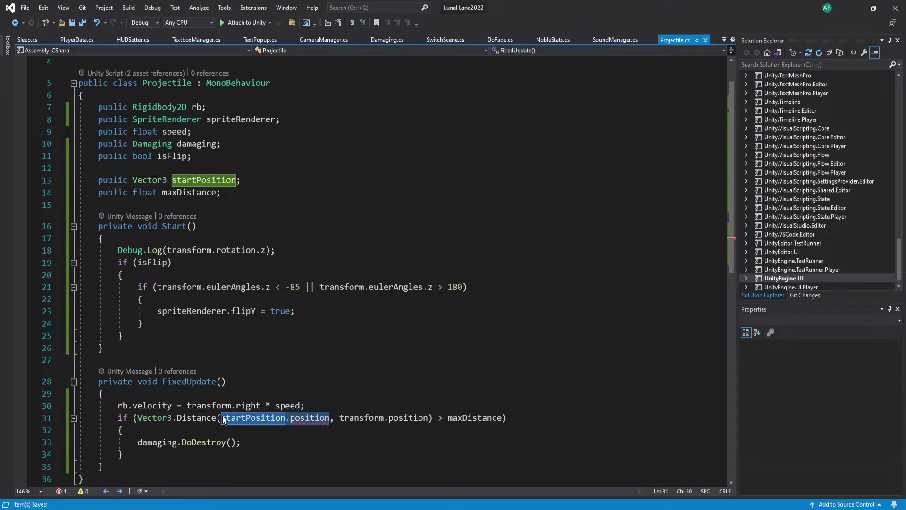
{"action": "type", "text": "startpo"}
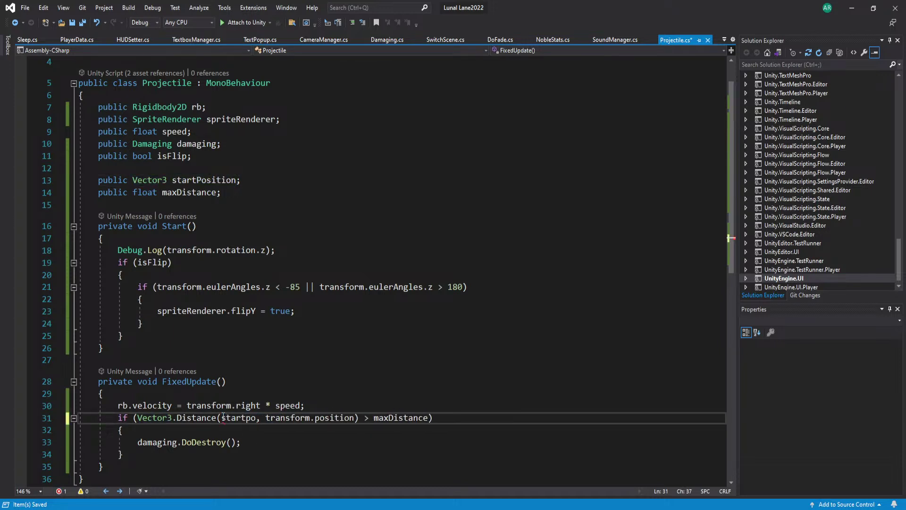
{"action": "key", "text": "Tab"}
Add startPosition = transform.position; below the Debug.Log line in Start and save the script
{"action": "left_click", "coordinate": [297, 250]}
{"action": "key", "text": "Return"}
{"action": "type", "text": "startPosition = new"}
{"action": "key", "text": "BackSpace"}
{"action": "key", "text": "BackSpace"}
{"action": "key", "text": "BackSpace"}
{"action": "key", "text": "BackSpace"}
{"action": "type", "text": "TransparencySortMode."}
{"action": "key", "text": "BackSpace"}
{"action": "key", "text": "BackSpace"}
{"action": "key", "text": "BackSpace"}
{"action": "key", "text": "BackSpace"}
{"action": "key", "text": "BackSpace"}
{"action": "key", "text": "BackSpace"}
{"action": "key", "text": "BackSpace"}
{"action": "key", "text": "BackSpace"}
{"action": "key", "text": "BackSpace"}
{"action": "key", "text": "BackSpace"}
{"action": "key", "text": "BackSpace"}
{"action": "key", "text": "BackSpace"}
{"action": "key", "text": "BackSpace"}
{"action": "key", "text": "BackSpace"}
{"action": "key", "text": "BackSpace"}
{"action": "key", "text": "BackSpace"}
{"action": "key", "text": "BackSpace"}
{"action": "key", "text": "BackSpace"}
{"action": "key", "text": "BackSpace"}
{"action": "key", "text": "BackSpace"}
{"action": "type", "text": "transform.position;"}
{"action": "key", "text": "ctrl+s"}
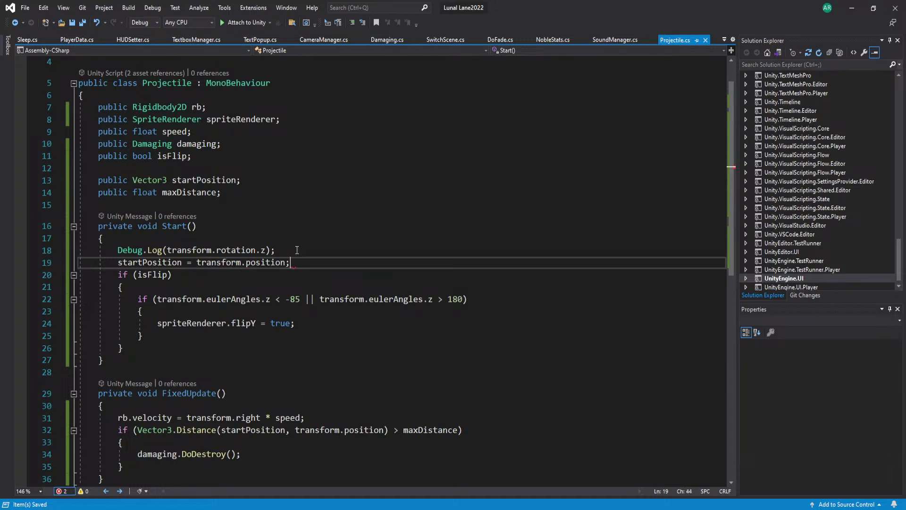
Review the startPosition assignment, the maxDistance field and the distance check with its DoDestroy call in the Projectile script
{"action": "left_click_drag", "start_coordinate": [322, 264], "coordinate": [123, 262]}
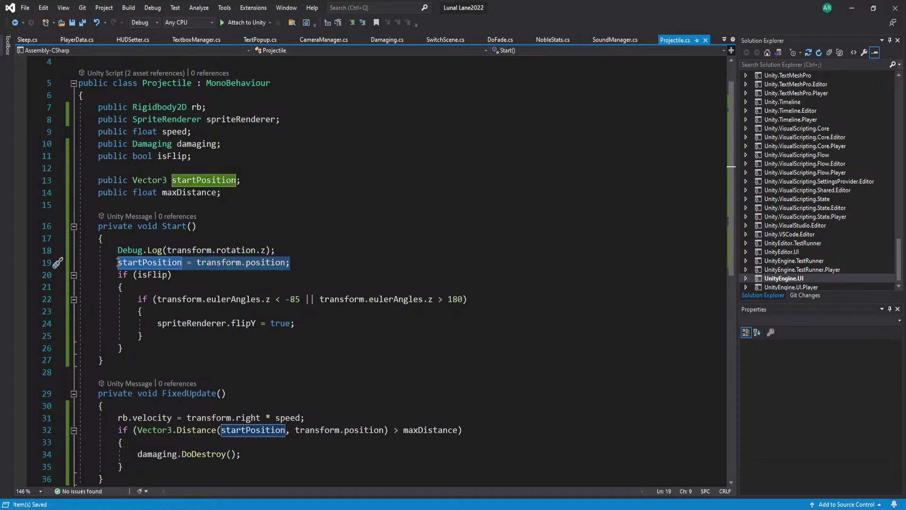
{"action": "left_click_drag", "start_coordinate": [309, 263], "coordinate": [118, 264]}
{"action": "left_click", "coordinate": [325, 264]}
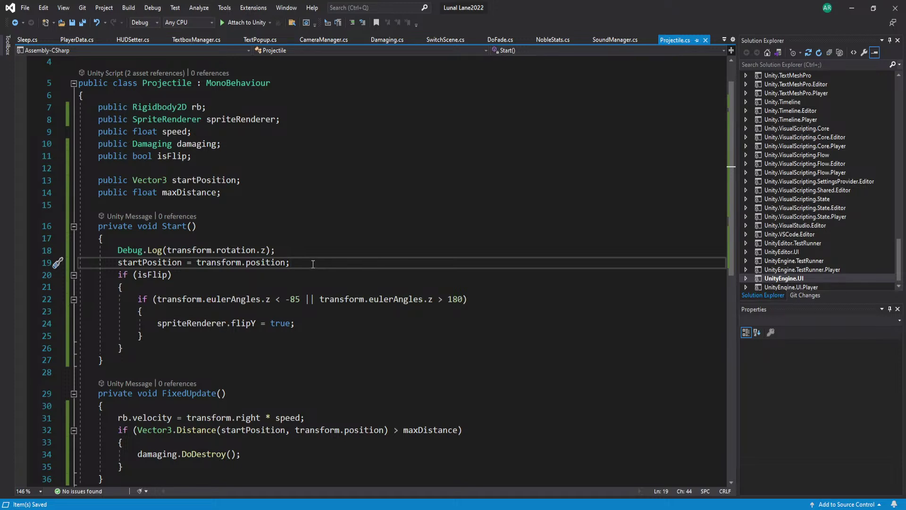
{"action": "left_click_drag", "start_coordinate": [221, 193], "coordinate": [101, 194]}
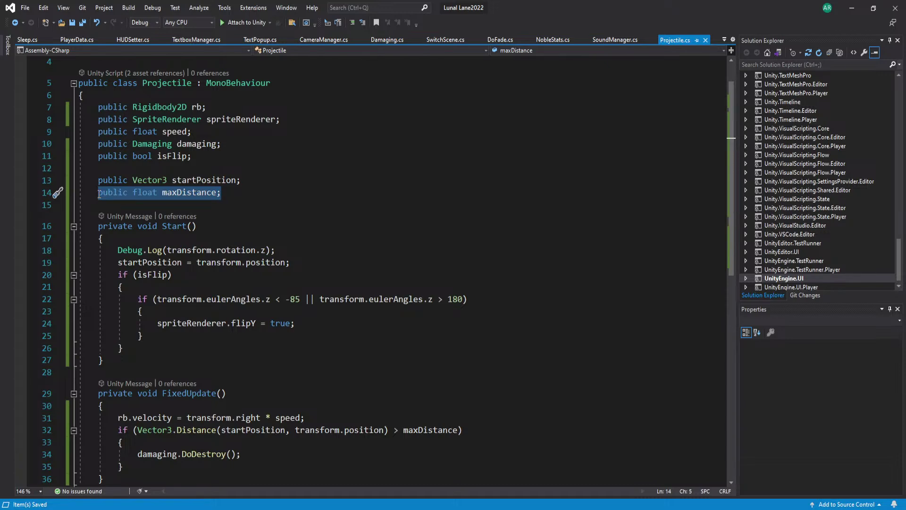
{"action": "scroll", "coordinate": [134, 208], "scroll_direction": "down", "scroll_amount": 1}
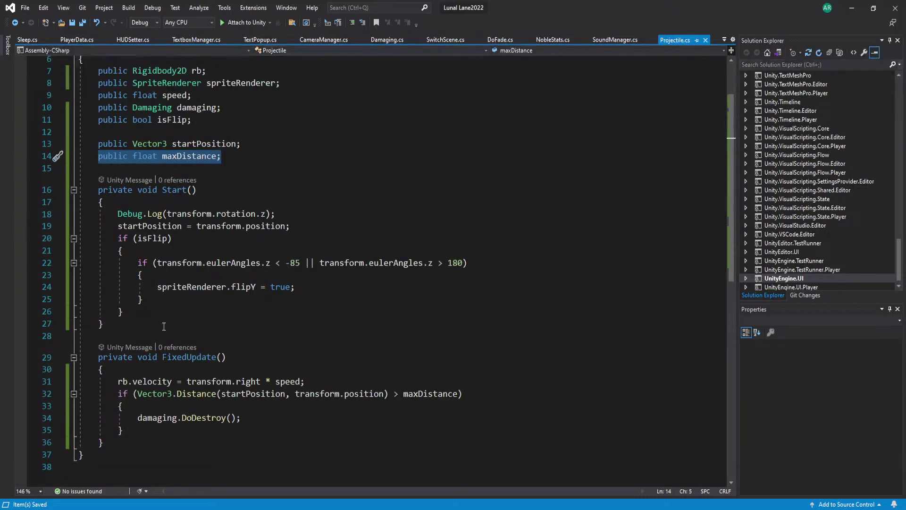
{"action": "scroll", "coordinate": [195, 414], "scroll_direction": "down", "scroll_amount": 2}
{"action": "left_click", "coordinate": [252, 346]}
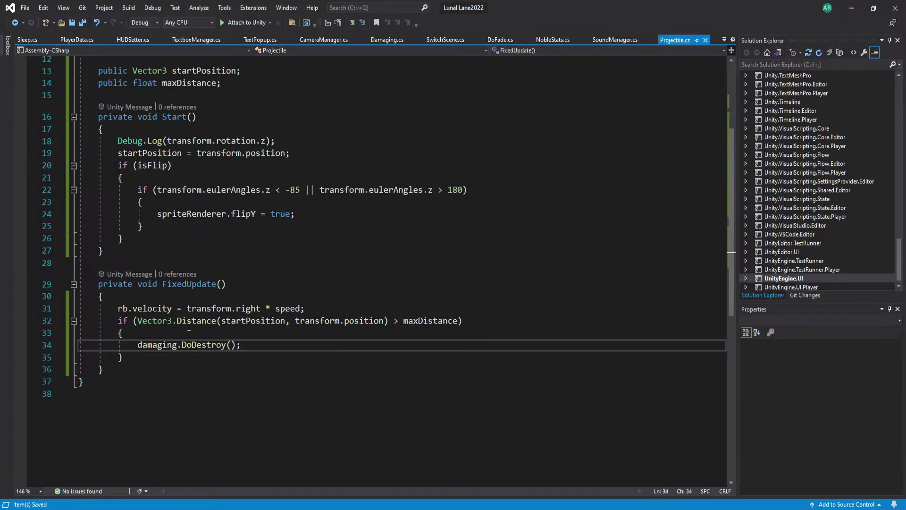
{"action": "left_click_drag", "start_coordinate": [221, 321], "coordinate": [460, 320]}
{"action": "left_click_drag", "start_coordinate": [270, 349], "coordinate": [61, 333]}
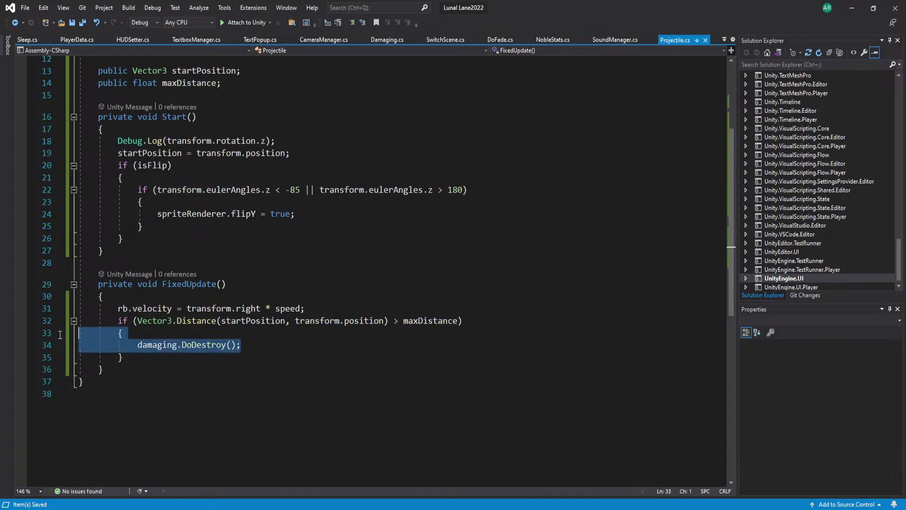
{"action": "left_click", "coordinate": [302, 345]}
Switch to Unity and play-test the game, firing the Plirit projectile and moving the character right
{"action": "key", "text": "alt+Tab"}
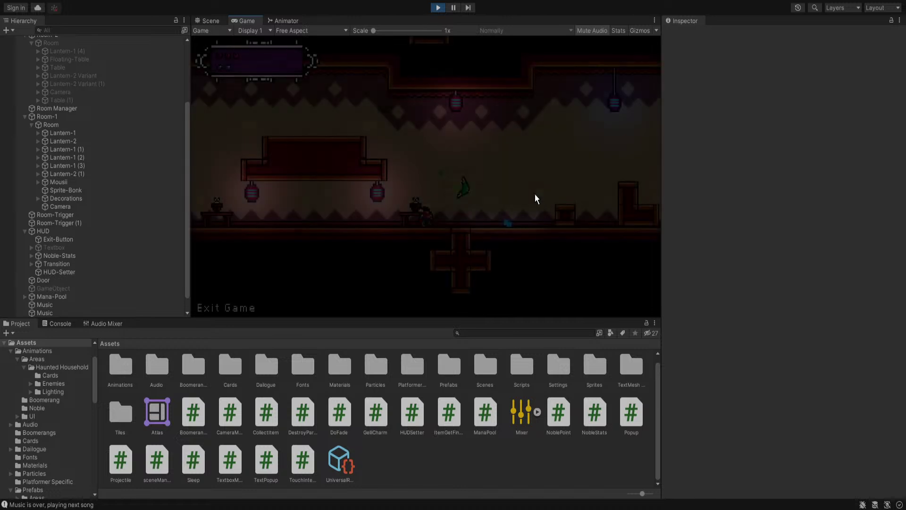
{"action": "right_click", "coordinate": [618, 188]}
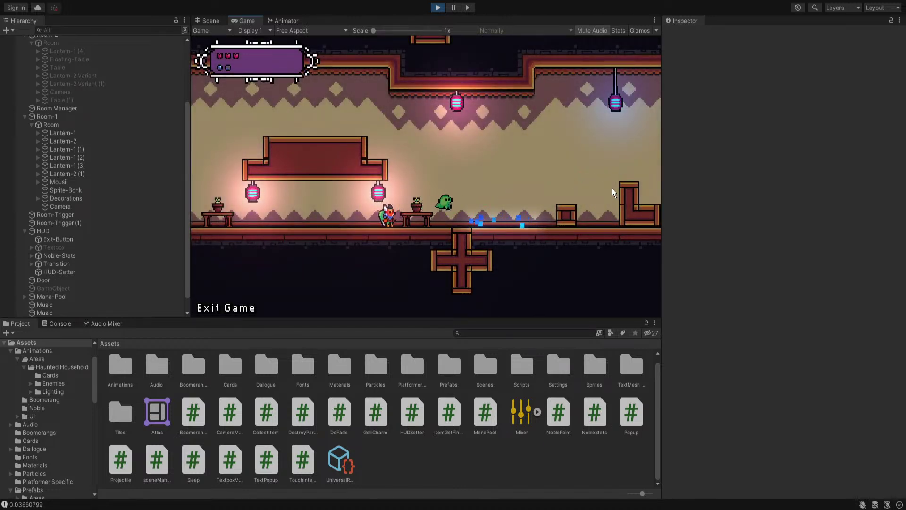
{"action": "key", "text": "d"}
{"action": "key", "text": "ctrl+shift+p"}
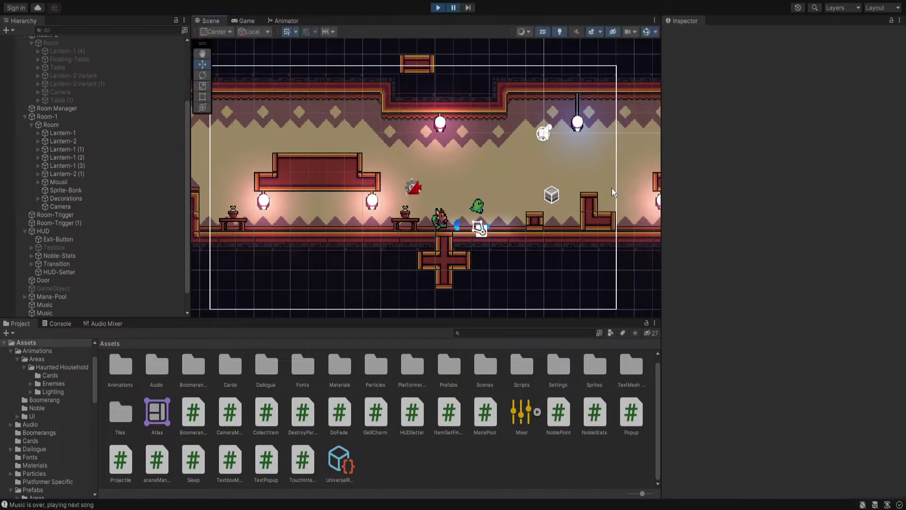
Inspect the NullReferenceException from Projectile.FixedUpdate in the console and stop the game
{"action": "left_click", "coordinate": [58, 323]}
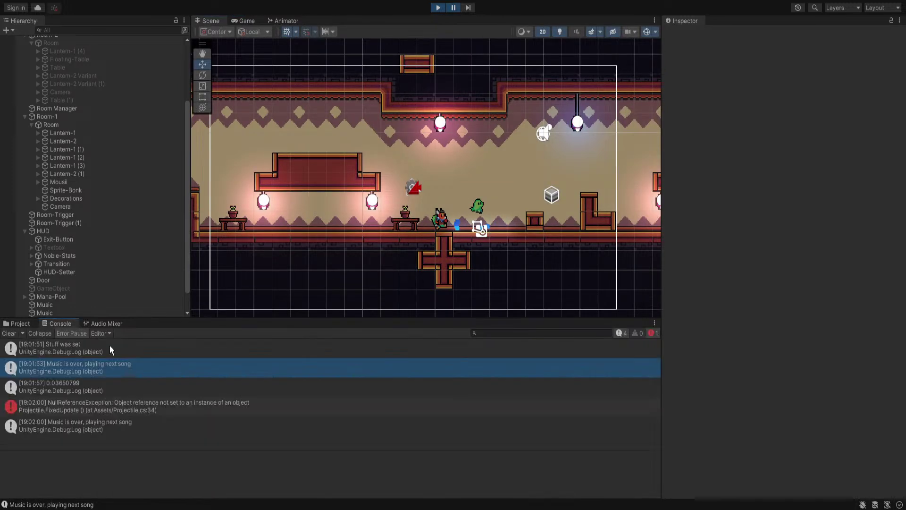
{"action": "left_click", "coordinate": [176, 413]}
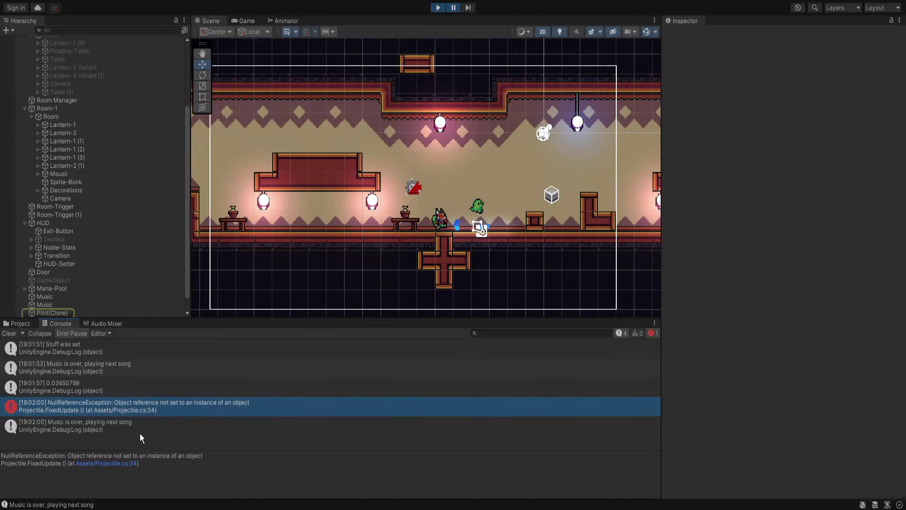
{"action": "left_click", "coordinate": [437, 8]}
Open the Plirit prefab from Prefabs/Cards and assign its Damaging script to the Projectile component's Damaging field
{"action": "left_click", "coordinate": [19, 323]}
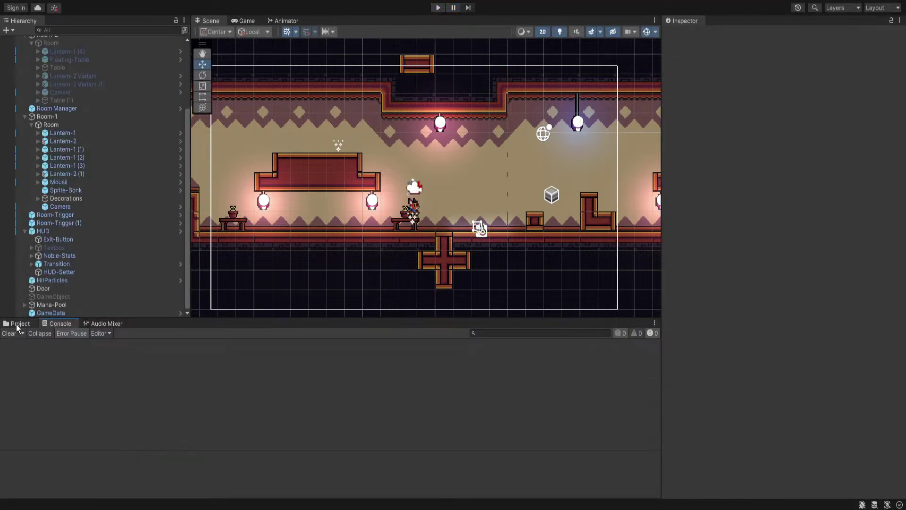
{"action": "double_click", "coordinate": [450, 370]}
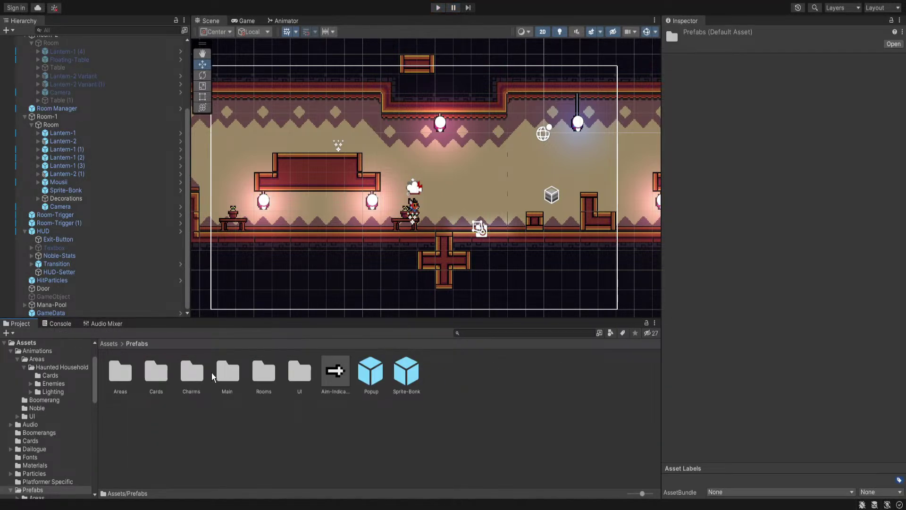
{"action": "double_click", "coordinate": [160, 373]}
{"action": "double_click", "coordinate": [162, 378]}
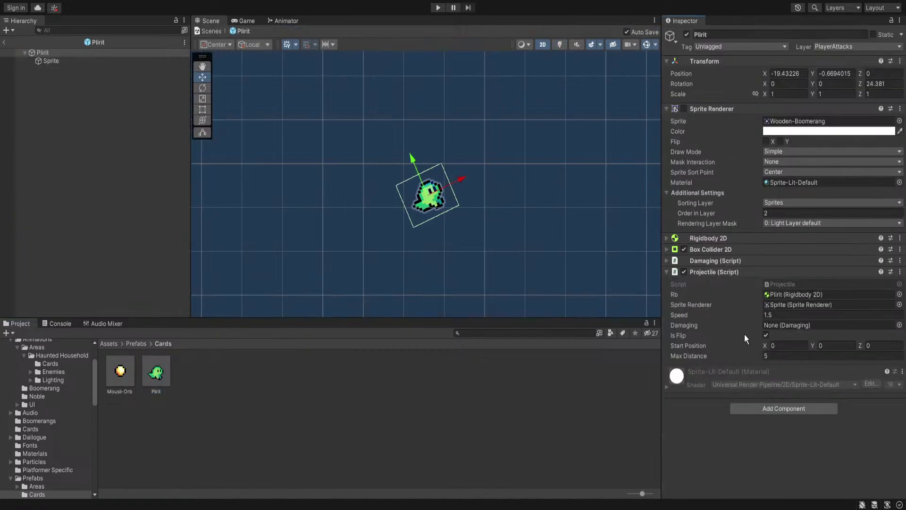
{"action": "left_click_drag", "start_coordinate": [702, 260], "coordinate": [782, 324]}
Run the game again to test the Plirit projectile's maximum distance, moving the character right while it flies
{"action": "left_click", "coordinate": [437, 8]}
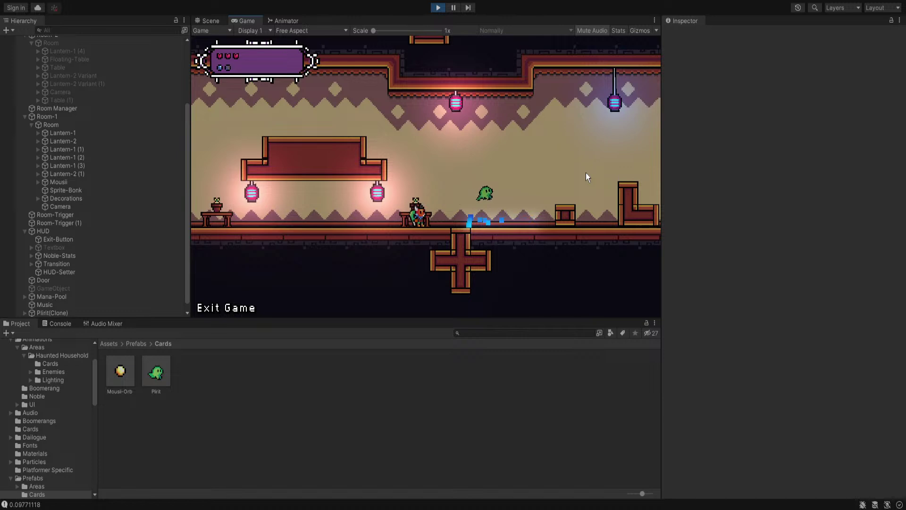
{"action": "key", "text": "Right"}
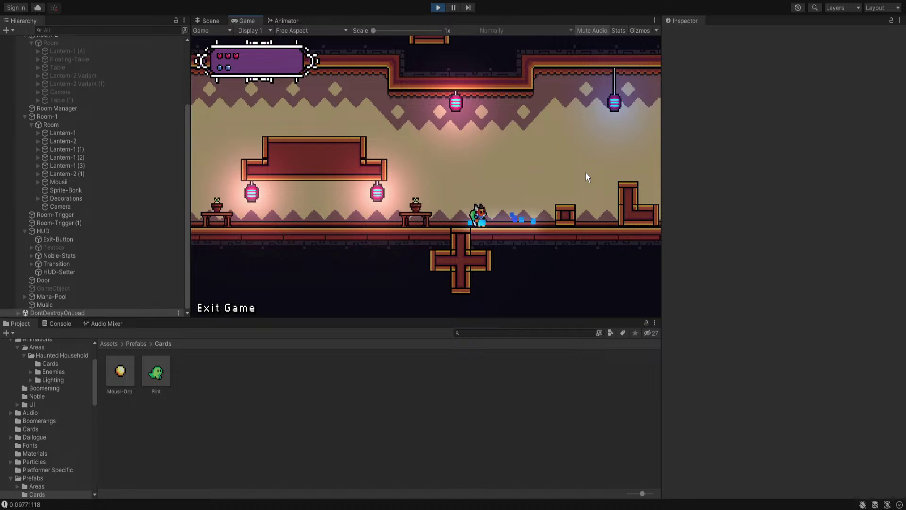
Move the character left onto the ledge near the door and fire the Plirit projectile toward the enemy there
{"action": "key", "text": "Left"}
{"action": "key", "text": "Right"}
{"action": "key", "text": "Left"}
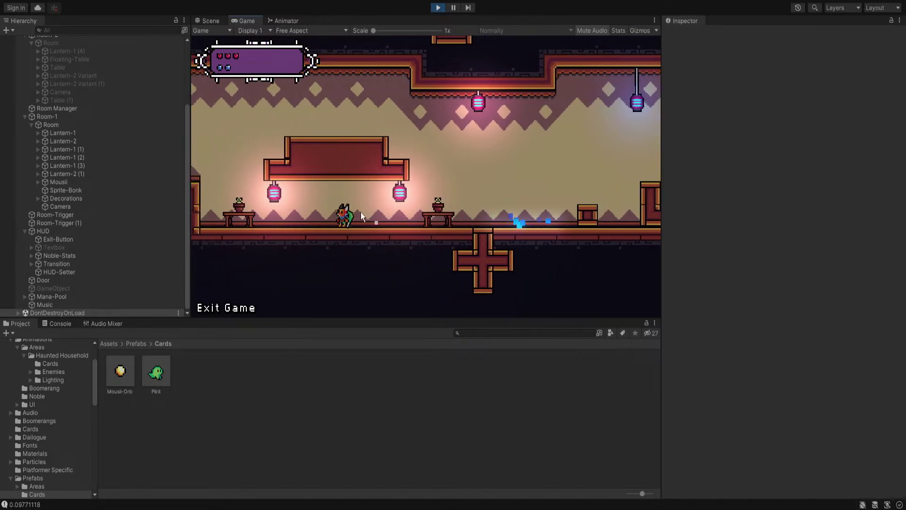
{"action": "key", "text": "Left"}
{"action": "key", "text": "space"}
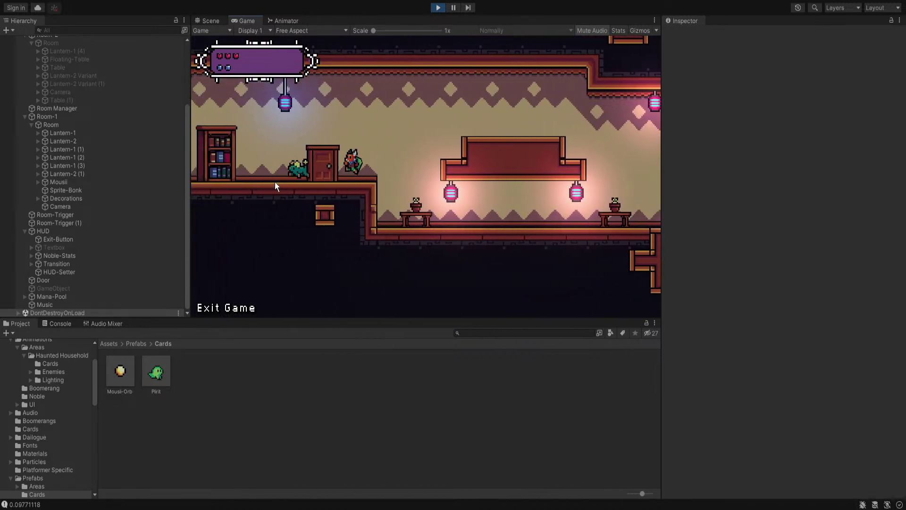
{"action": "right_click", "coordinate": [261, 183]}
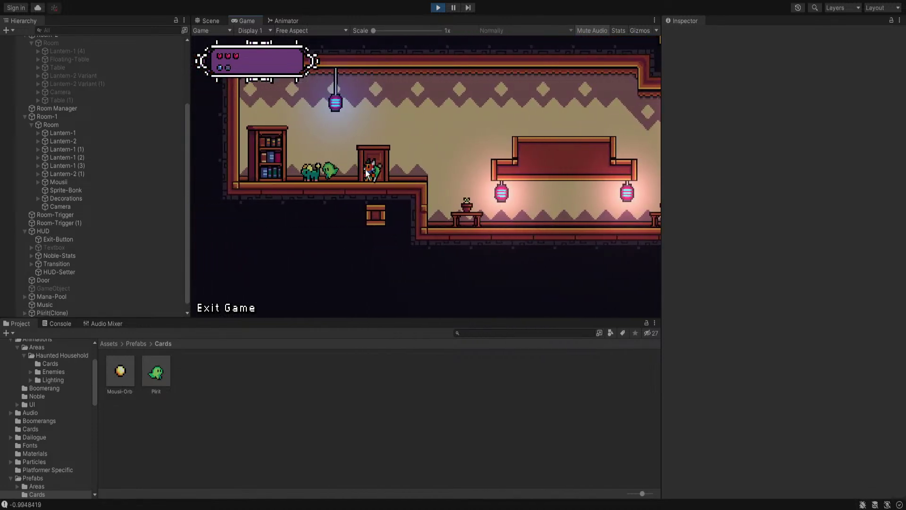
Jump over the enemy by the door, run back right to the small table and stop the game
{"action": "key", "text": "Right"}
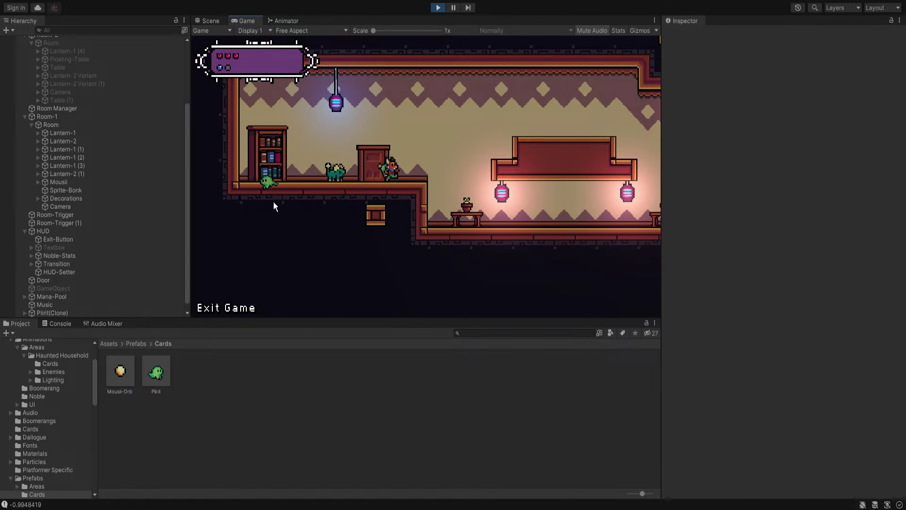
{"action": "key", "text": "space"}
{"action": "key", "text": "Left"}
{"action": "key", "text": "Right"}
{"action": "key", "text": "space"}
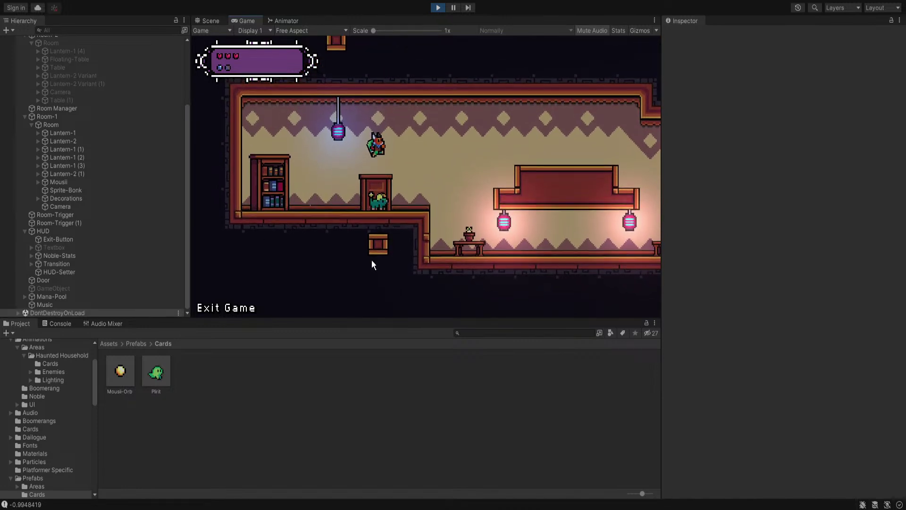
{"action": "key", "text": "Right"}
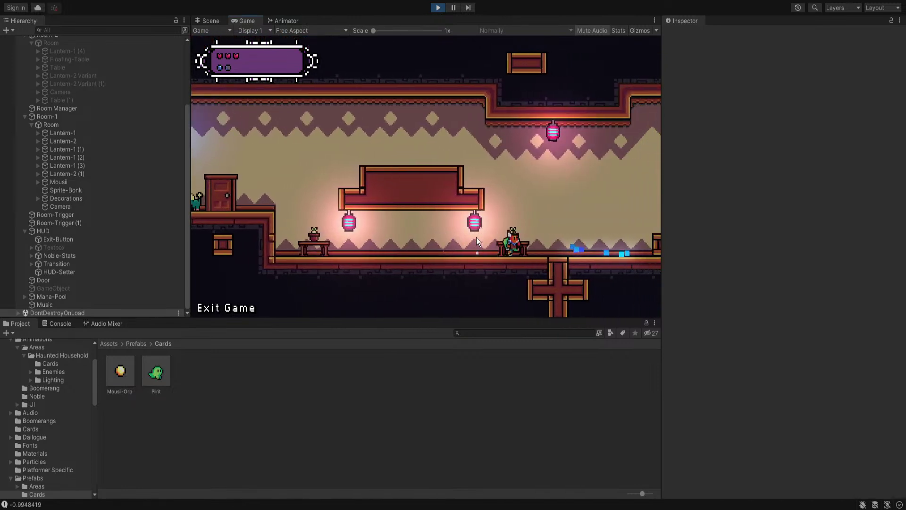
{"action": "left_click", "coordinate": [440, 9]}
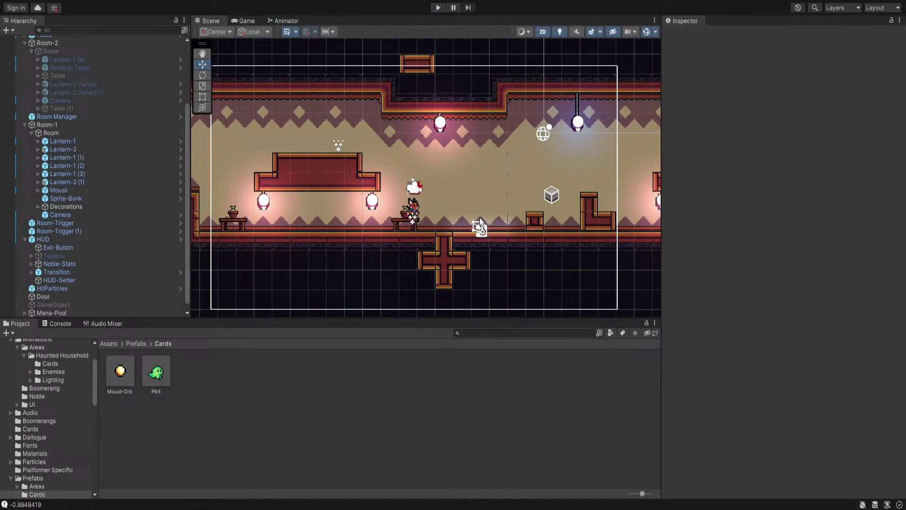
Open the Plirit prefab for full editing and open its Projectile script in the code editor
{"action": "left_click", "coordinate": [156, 372]}
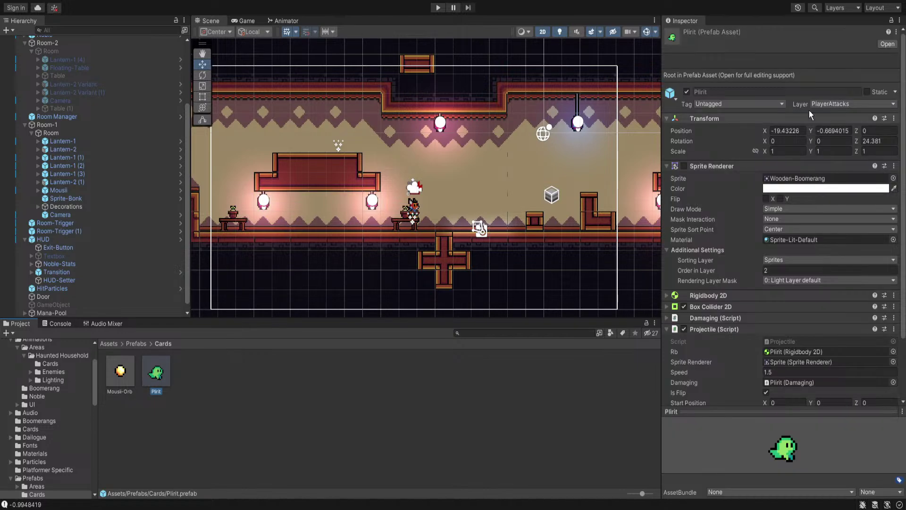
{"action": "left_click", "coordinate": [887, 43]}
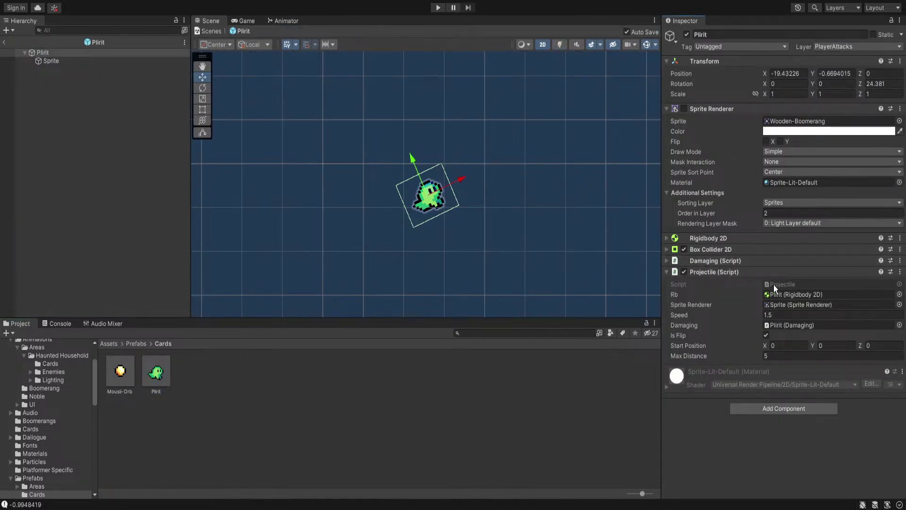
{"action": "left_click", "coordinate": [774, 284]}
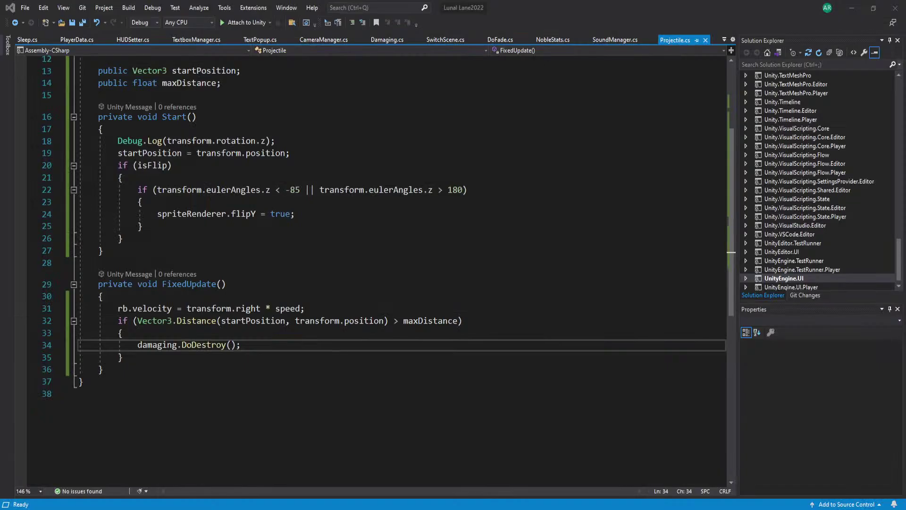
Declare a public bool isDistance above the startPosition field in Projectile.cs and save the script
{"action": "scroll", "coordinate": [263, 201], "scroll_direction": "up", "scroll_amount": 5}
{"action": "left_click", "coordinate": [264, 196]}
{"action": "key", "text": "Return"}
{"action": "key", "text": "Return"}
{"action": "key", "text": "Down"}
{"action": "key", "text": "Down"}
{"action": "left_click", "coordinate": [260, 225]}
{"action": "type", "text": "public bool isD"}
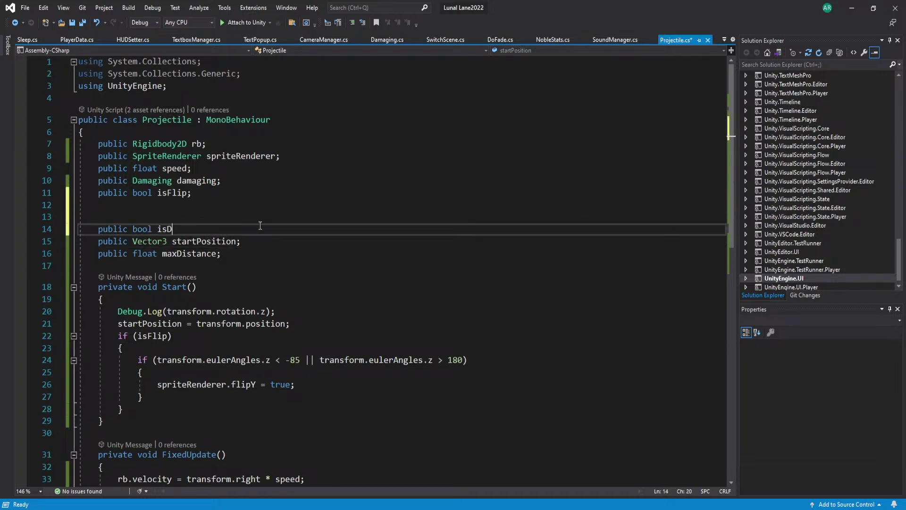
{"action": "type", "text": "istance;"}
{"action": "key", "text": "ctrl+s"}
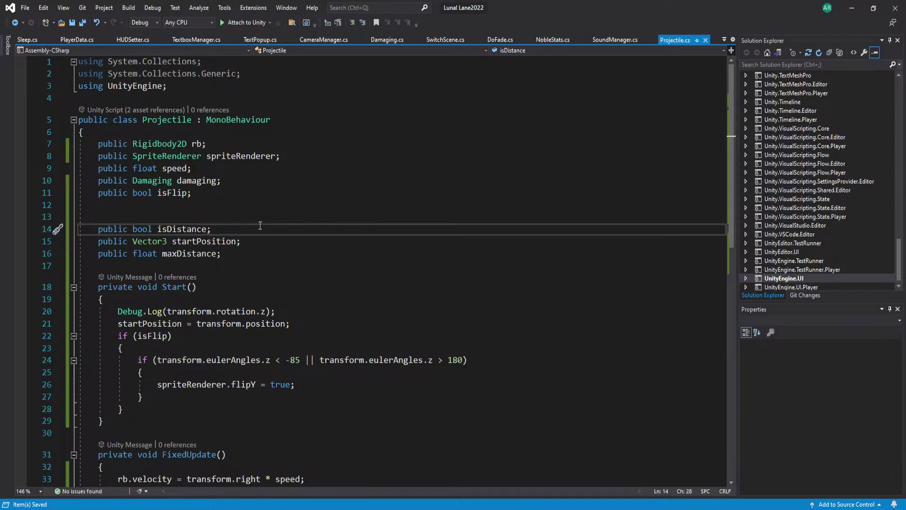
Add an if (isDistance) block below the rb.velocity line in FixedUpdate and save the script
{"action": "scroll", "coordinate": [260, 226], "scroll_direction": "down", "scroll_amount": 4}
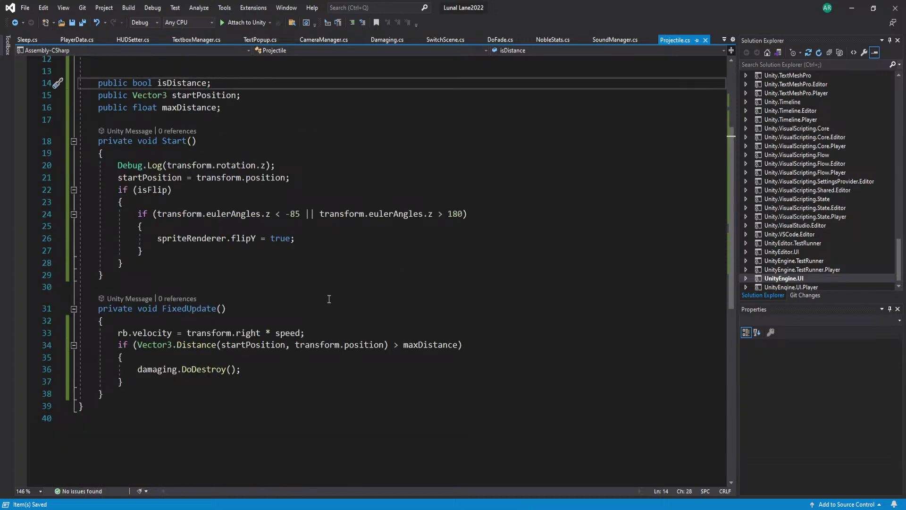
{"action": "left_click", "coordinate": [345, 332]}
{"action": "key", "text": "Return"}
{"action": "type", "text": "if"}
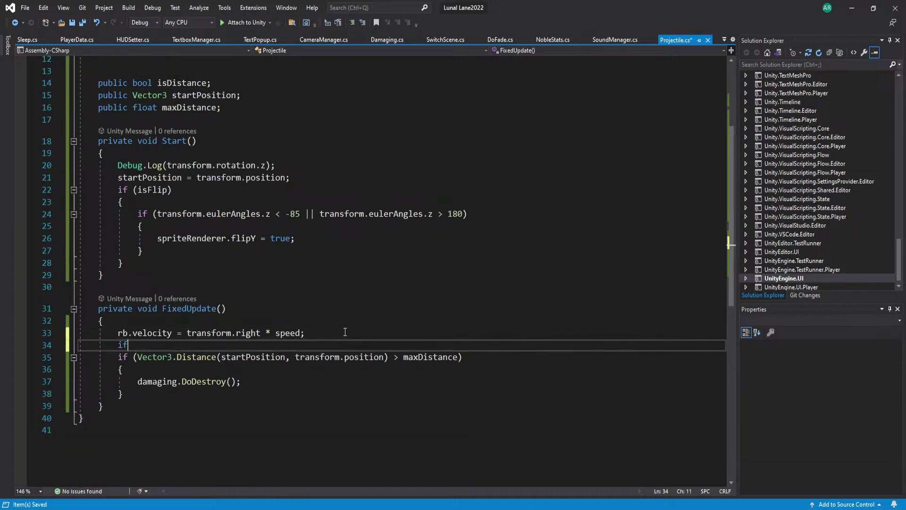
{"action": "type", "text": " (isDistance"}
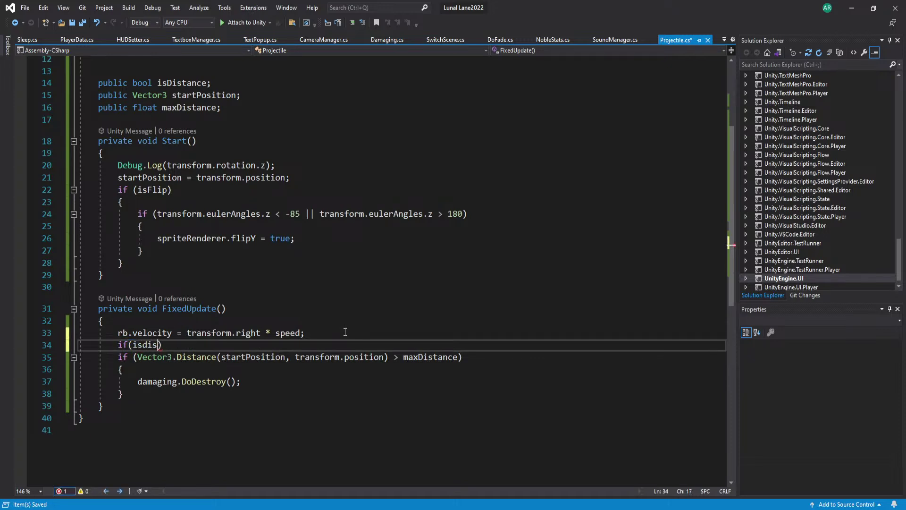
{"action": "type", "text": ")"}
{"action": "key", "text": "Return"}
{"action": "type", "text": "{"}
{"action": "key", "text": "Return"}
{"action": "key", "text": "ctrl+s"}
Move the Vector3.Distance check with its damaging.DoDestroy() call inside the if (isDistance) block and save the script
{"action": "left_click_drag", "start_coordinate": [151, 430], "coordinate": [33, 399]}
{"action": "key", "text": "ctrl+x"}
{"action": "key", "text": "Up"}
{"action": "key", "text": "Up"}
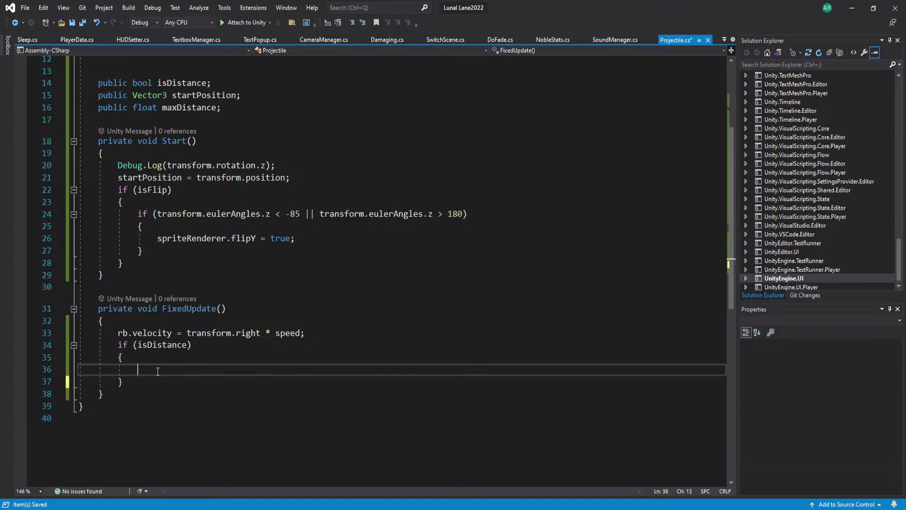
{"action": "key", "text": "ctrl+v"}
{"action": "left_click", "coordinate": [406, 399]}
{"action": "key", "text": "ctrl+s"}
{"action": "scroll", "coordinate": [336, 361], "scroll_direction": "up", "scroll_amount": 4}
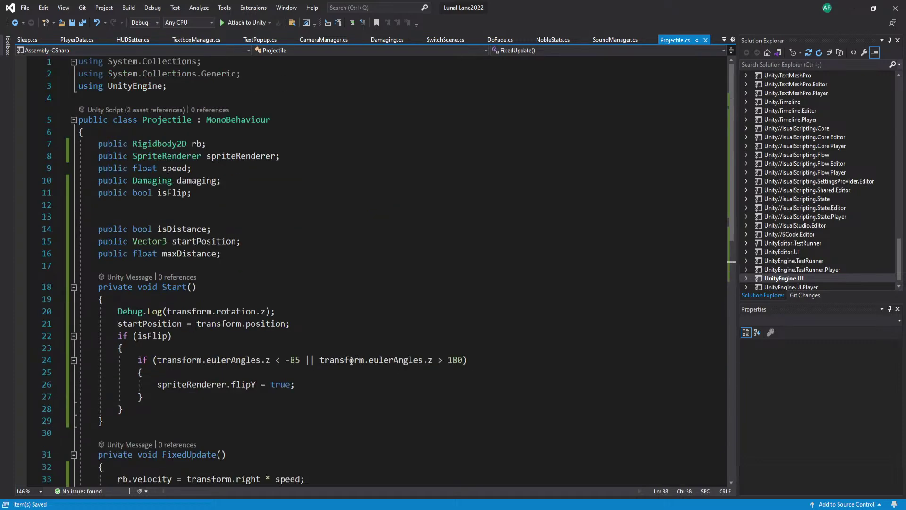
{"action": "left_click", "coordinate": [343, 191]}
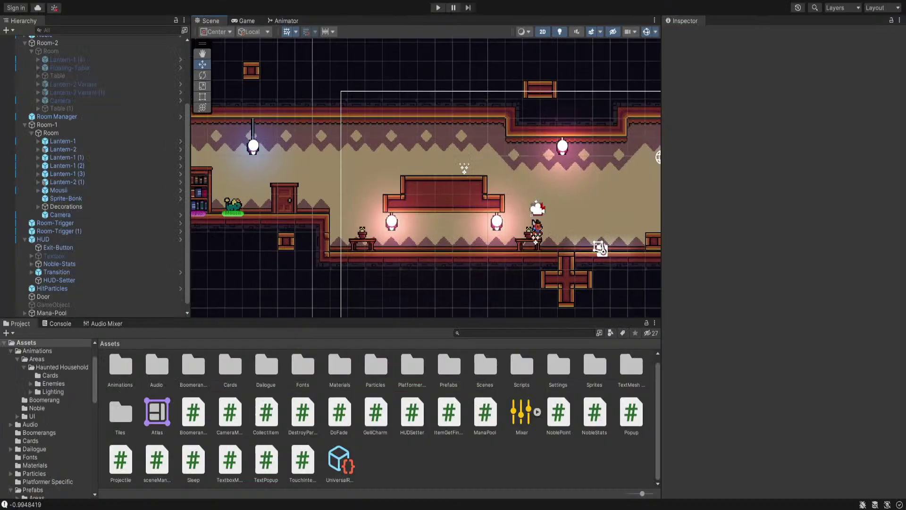
In Unity, open the Plirit prefab from Prefabs/Cards, enable Is Distance on its Projectile component and return to the scene
{"action": "scroll", "coordinate": [519, 178], "scroll_direction": "up", "scroll_amount": 5}
{"action": "middle_click_drag", "start_coordinate": [639, 206], "coordinate": [595, 198]}
{"action": "middle_click_drag", "start_coordinate": [297, 202], "coordinate": [415, 188]}
{"action": "scroll", "coordinate": [536, 177], "scroll_direction": "up", "scroll_amount": 7}
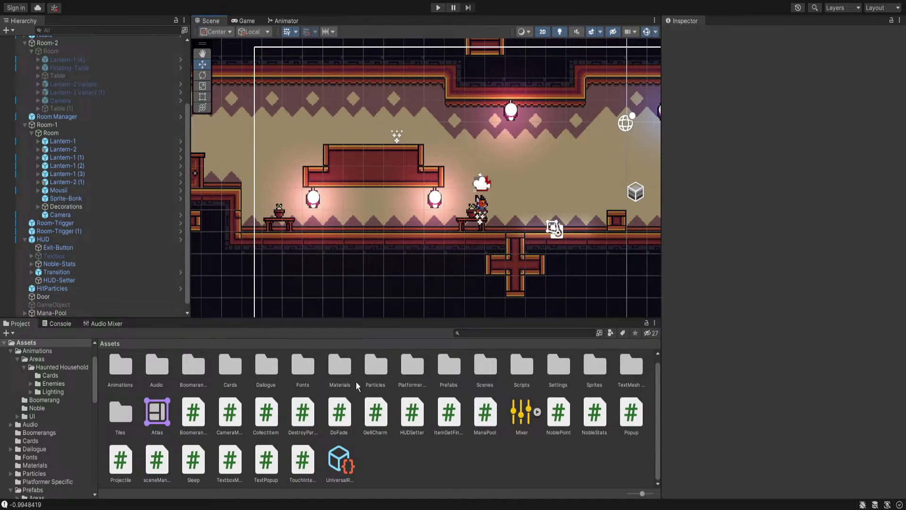
{"action": "double_click", "coordinate": [447, 366]}
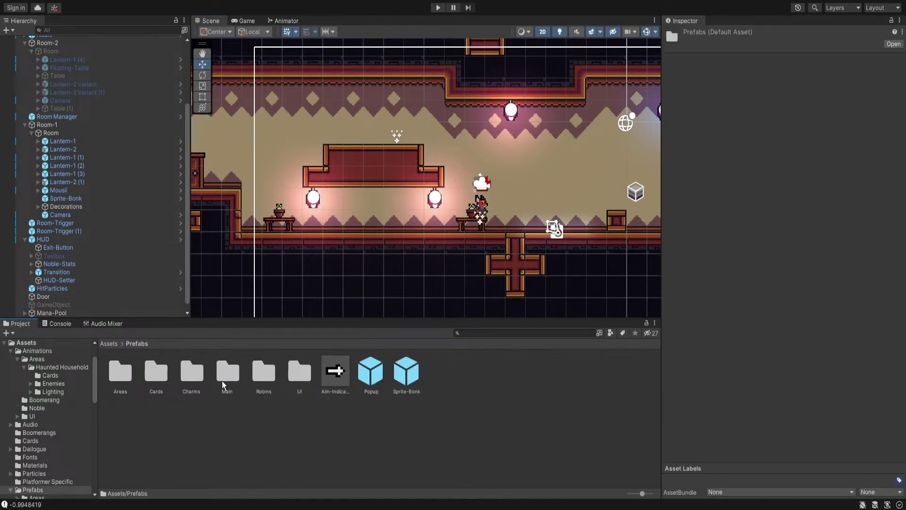
{"action": "double_click", "coordinate": [150, 375]}
{"action": "double_click", "coordinate": [149, 375]}
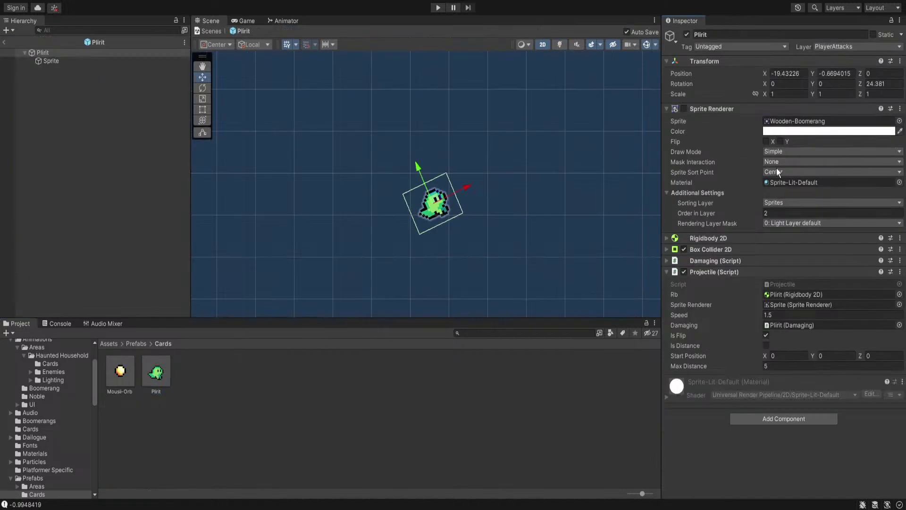
{"action": "left_click", "coordinate": [768, 345]}
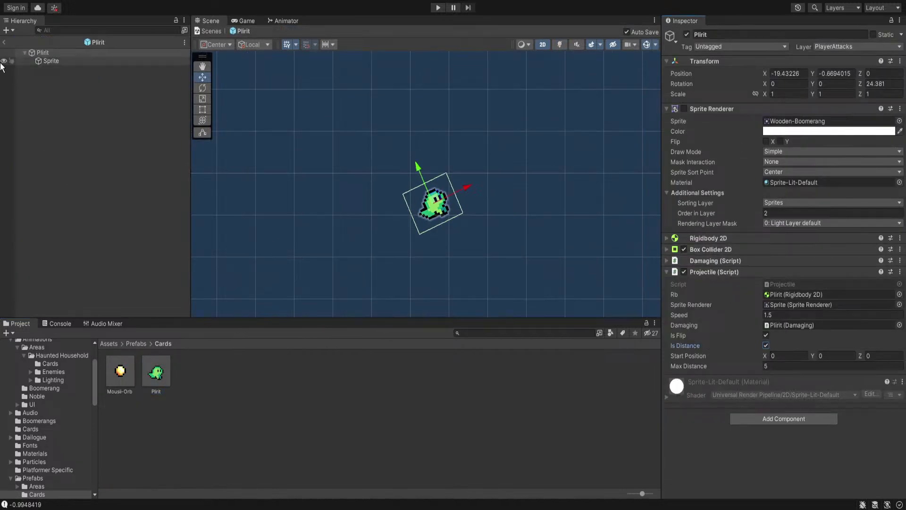
{"action": "left_click", "coordinate": [4, 42]}
Play-test the game by firing the Plirit projectile and jumping left onto the ledge by the door
{"action": "left_click", "coordinate": [435, 8]}
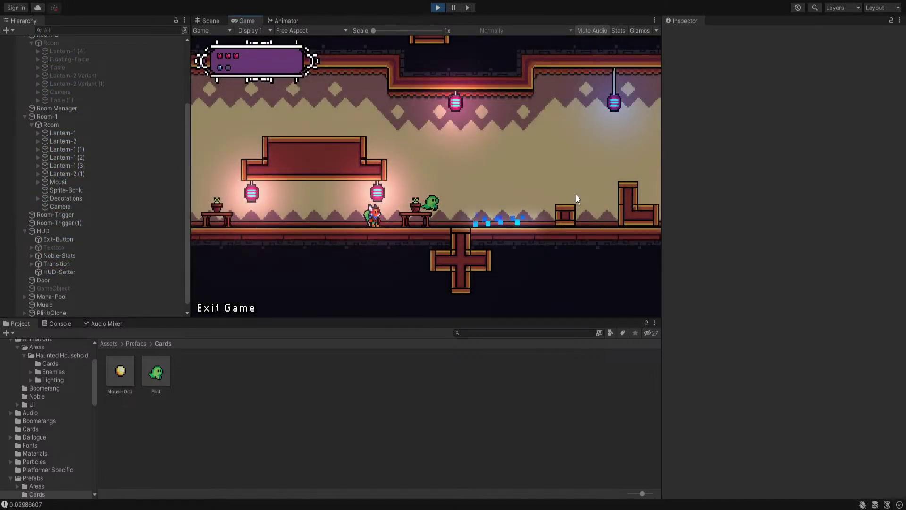
{"action": "left_click", "coordinate": [576, 196]}
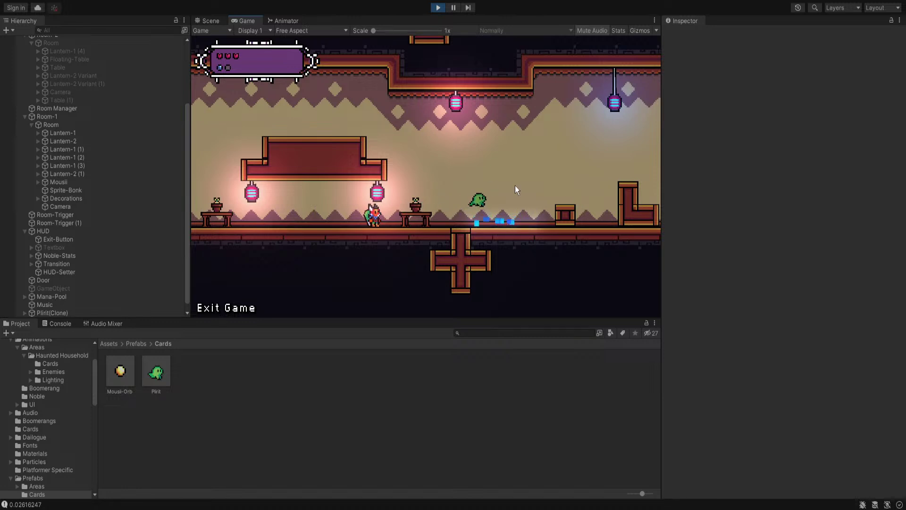
{"action": "key", "text": "a"}
{"action": "left_click", "coordinate": [483, 183]}
{"action": "key", "text": "space"}
{"action": "key", "text": "a"}
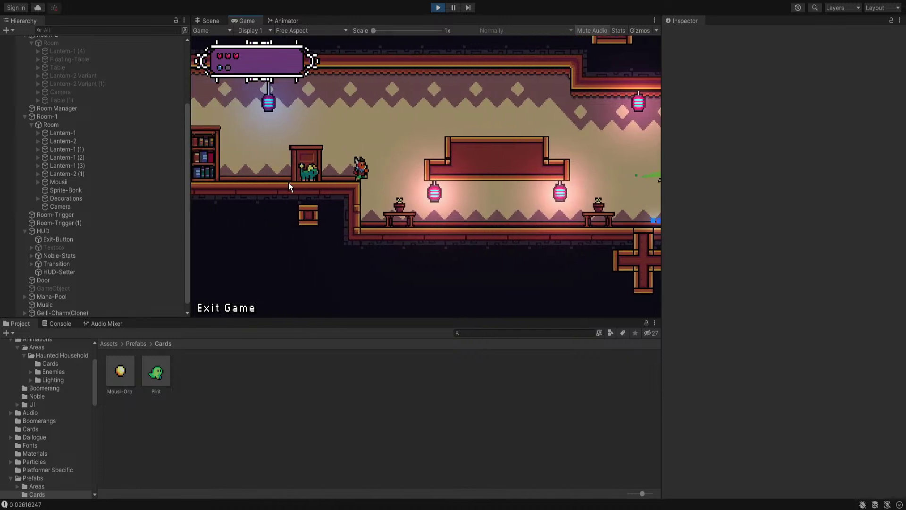
Attack the enemy by the door with the boomerang, and jump right onto the raised red platform
{"action": "left_click", "coordinate": [288, 171]}
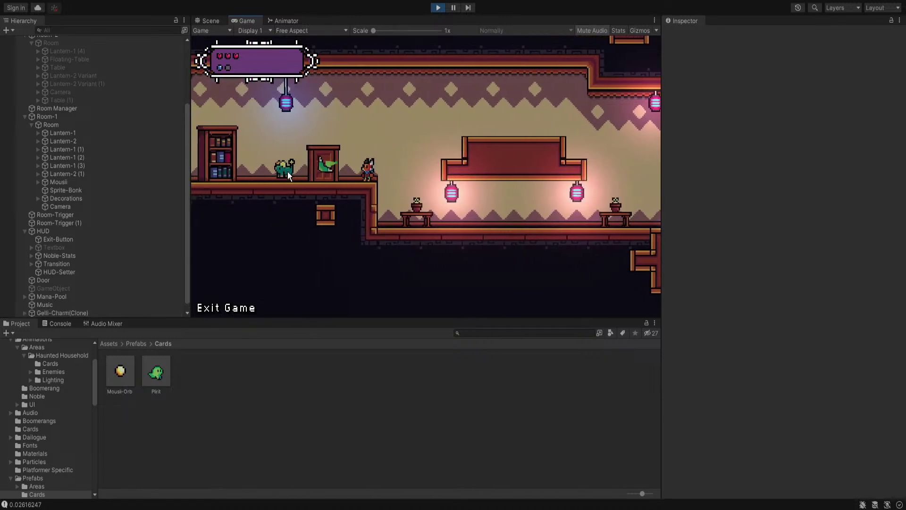
{"action": "left_click", "coordinate": [265, 168]}
{"action": "key", "text": "d"}
{"action": "key", "text": "space"}
{"action": "key", "text": "d"}
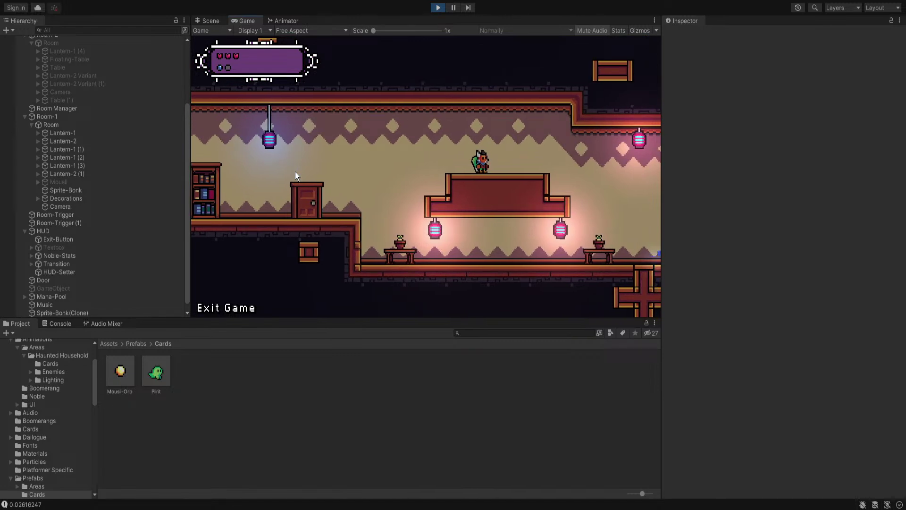
Stop the game, clear the console log and return to the project assets
{"action": "left_click", "coordinate": [436, 8]}
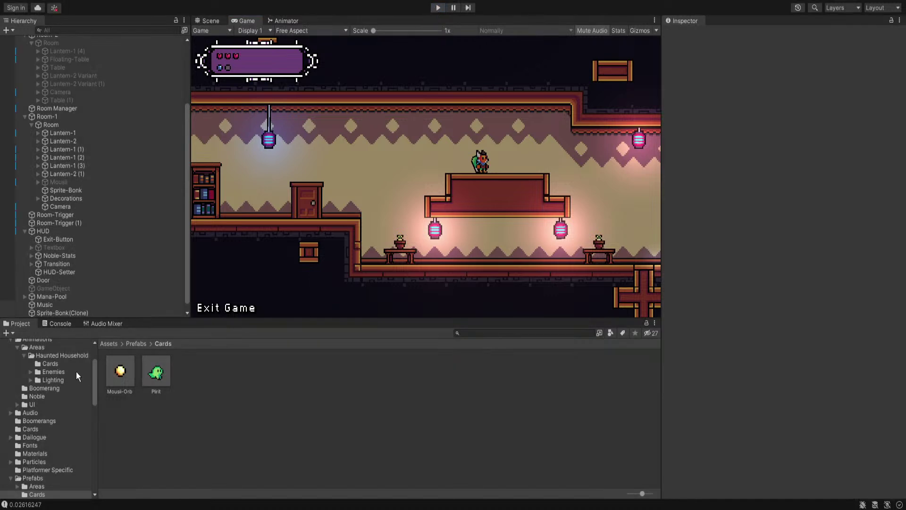
{"action": "left_click", "coordinate": [57, 323]}
{"action": "left_click", "coordinate": [9, 333]}
{"action": "left_click", "coordinate": [17, 323]}
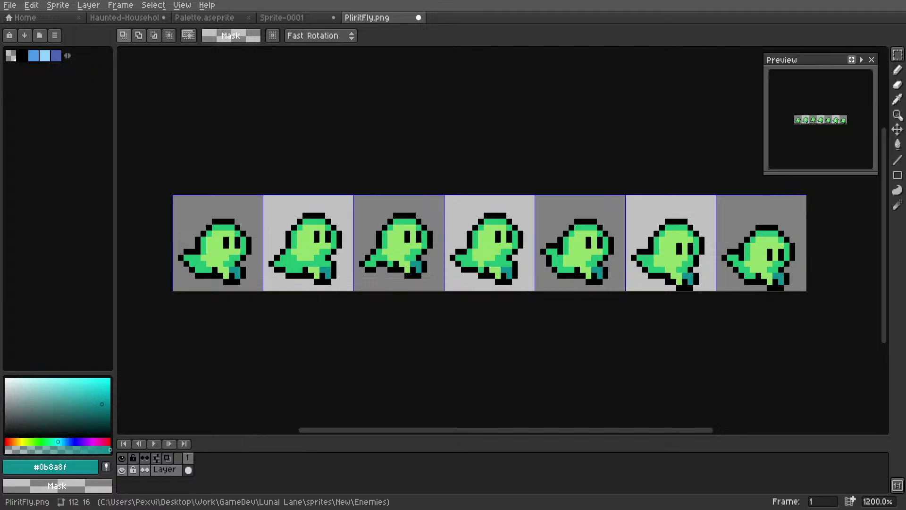
Switch to Aseprite and review the Plirit sprites in PliritFly.png and the Haunted-Household concept file
{"action": "scroll", "coordinate": [380, 54], "scroll_direction": "down", "scroll_amount": 5}
{"action": "key", "text": "ctrl+Tab"}
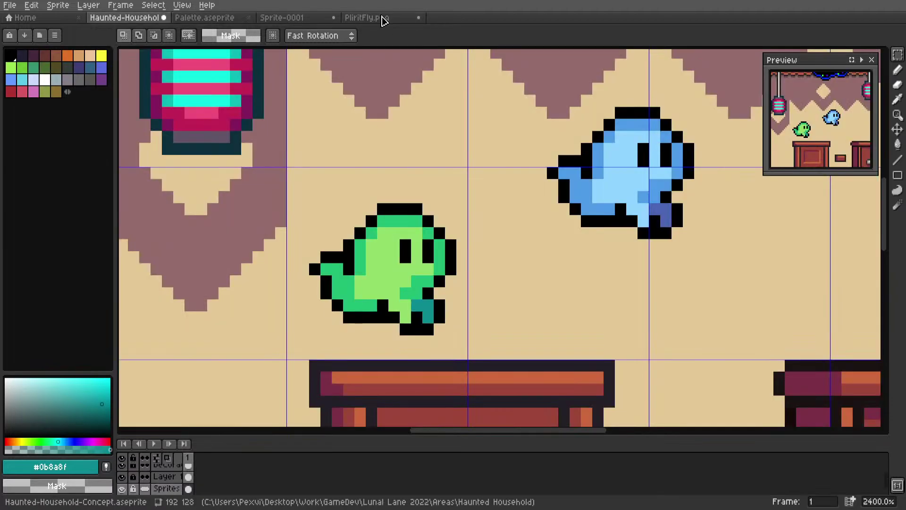
{"action": "scroll", "coordinate": [490, 238], "scroll_direction": "down", "scroll_amount": 6}
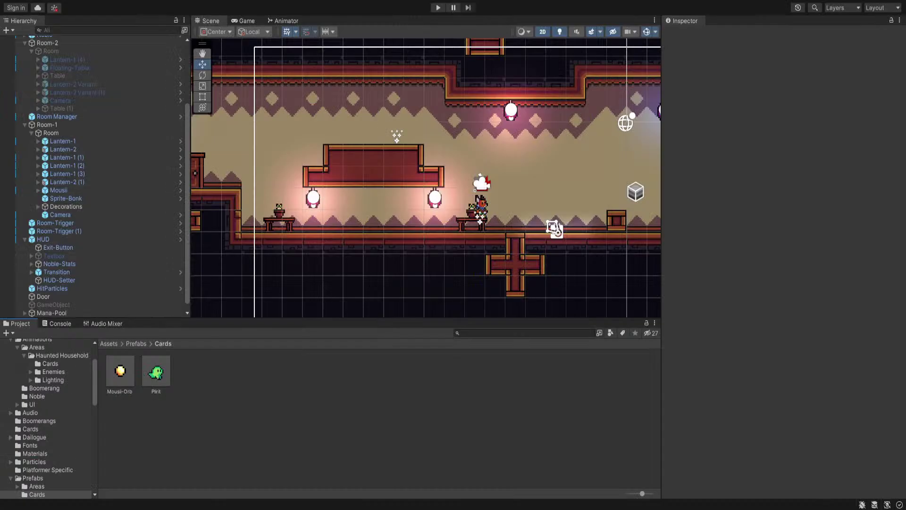
Start the game, throw the boomerang toward the blue lantern, and run right over the L-shaped block
{"action": "key", "text": "ctrl+p"}
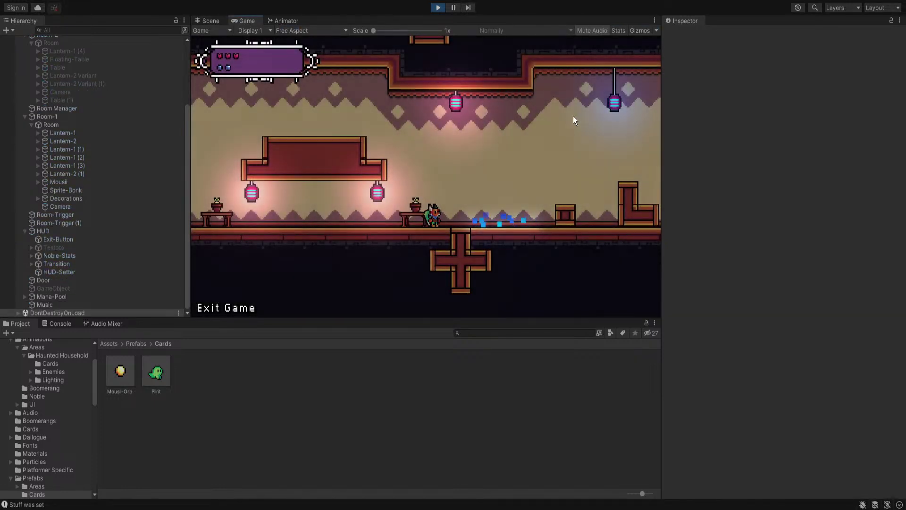
{"action": "left_click", "coordinate": [608, 119]}
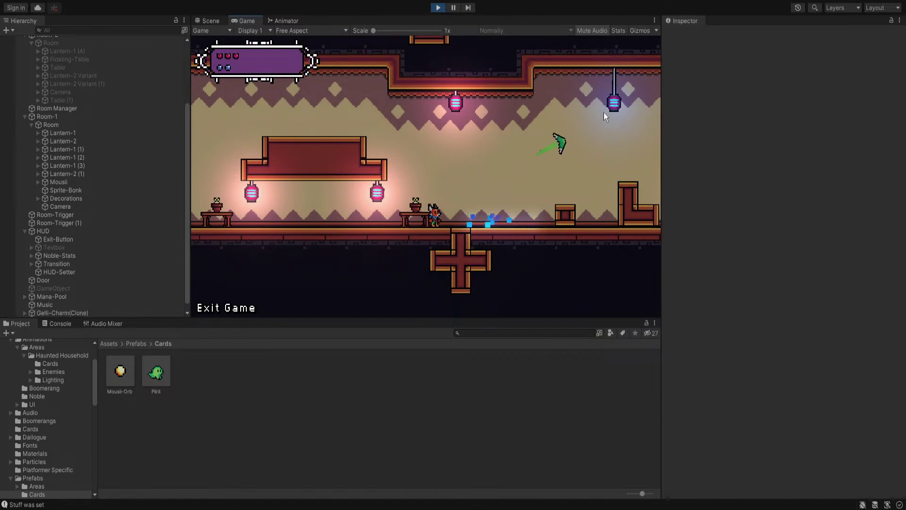
{"action": "key", "text": "d"}
{"action": "key", "text": "space"}
{"action": "key", "text": "d"}
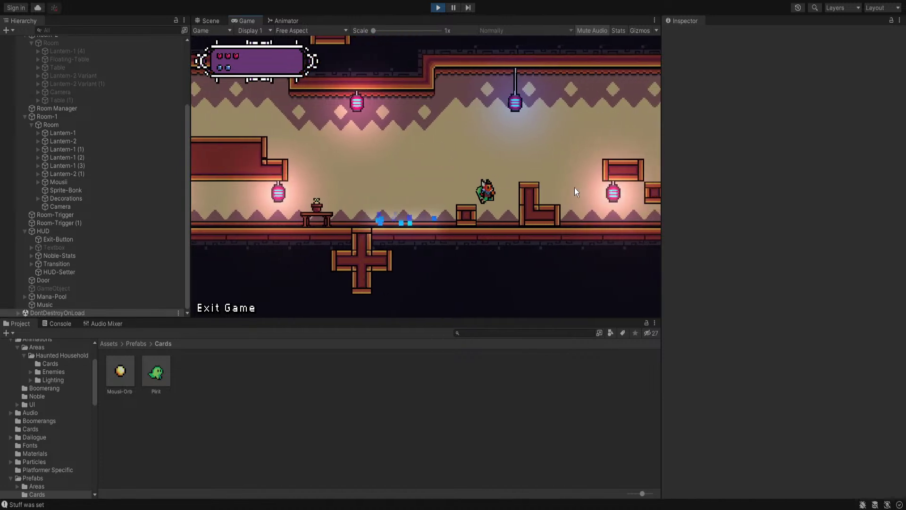
{"action": "key", "text": "d"}
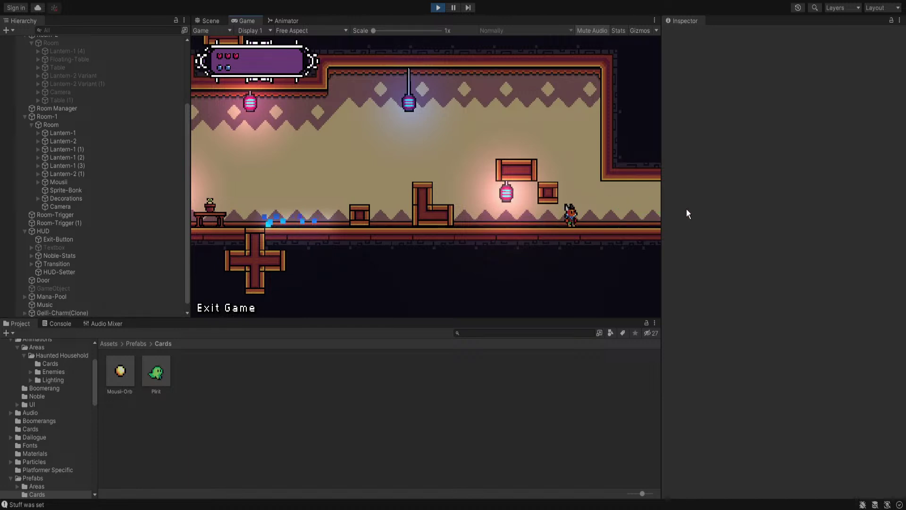
Jump back left over the L-shaped block to the potted-plant table, throwing the boomerang along the way
{"action": "key", "text": "a"}
{"action": "key", "text": "a"}
{"action": "key", "text": "space"}
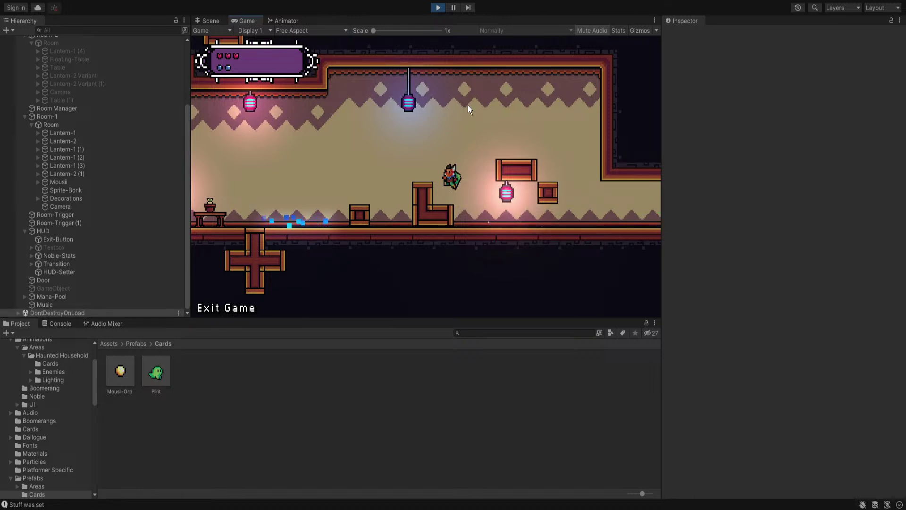
{"action": "left_click", "coordinate": [489, 56]}
{"action": "key", "text": "space"}
{"action": "key", "text": "a"}
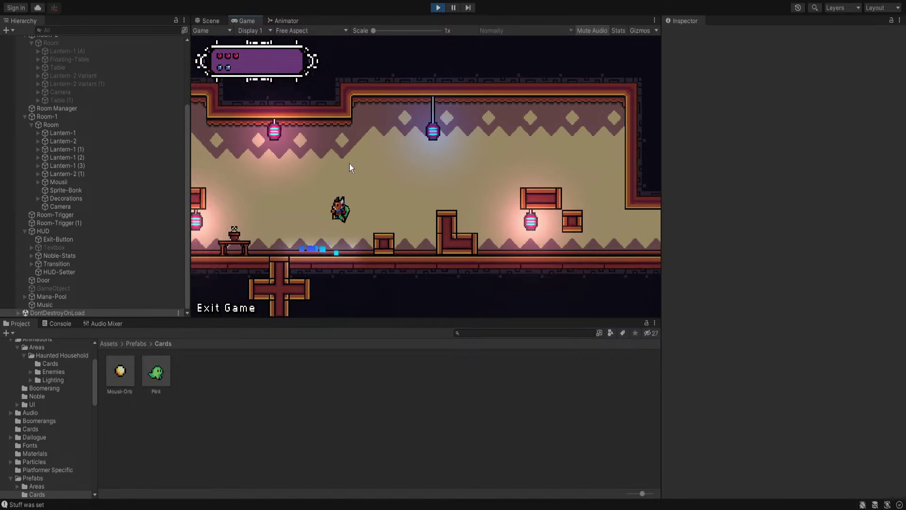
{"action": "left_click", "coordinate": [540, 166]}
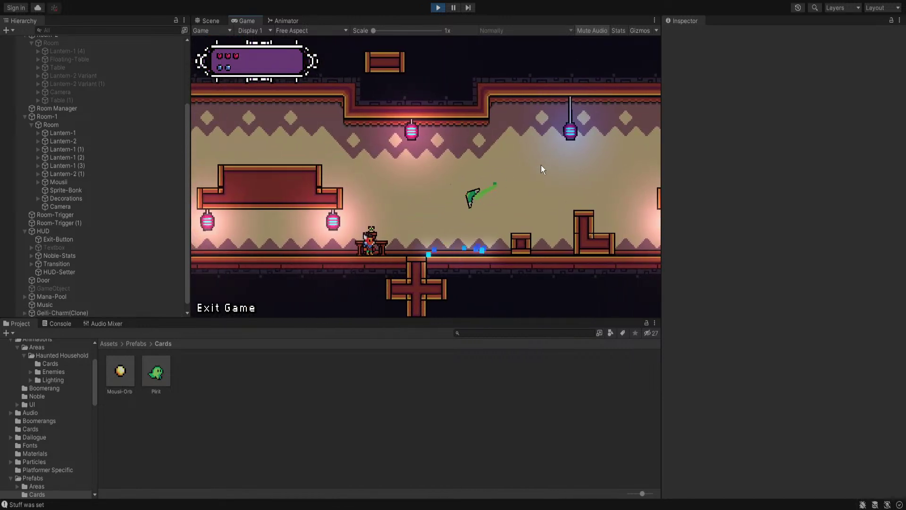
Run left past the red platform and jump onto the ledge by the door near the enemy
{"action": "key", "text": "a"}
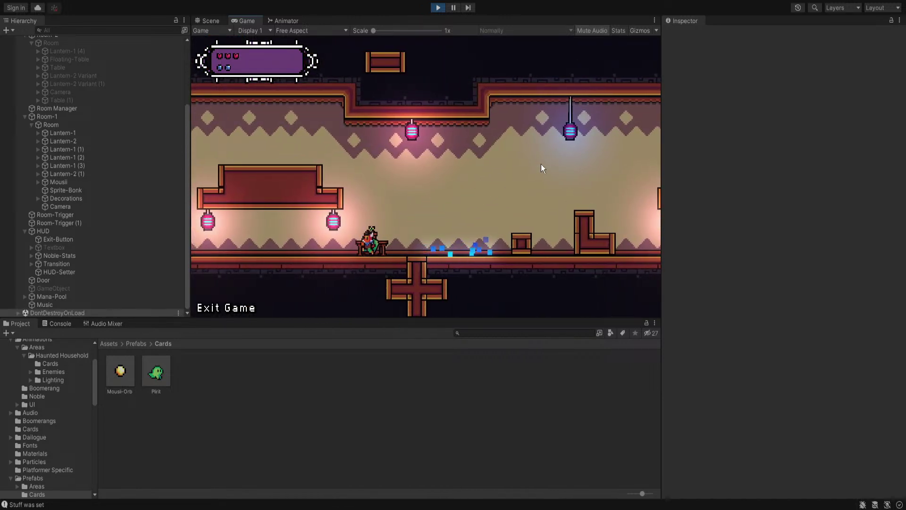
{"action": "key", "text": "a"}
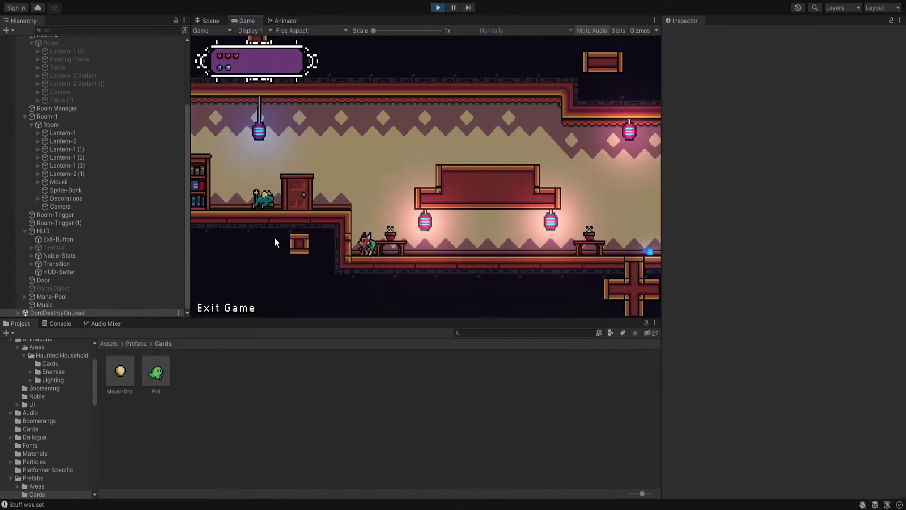
{"action": "key", "text": "space"}
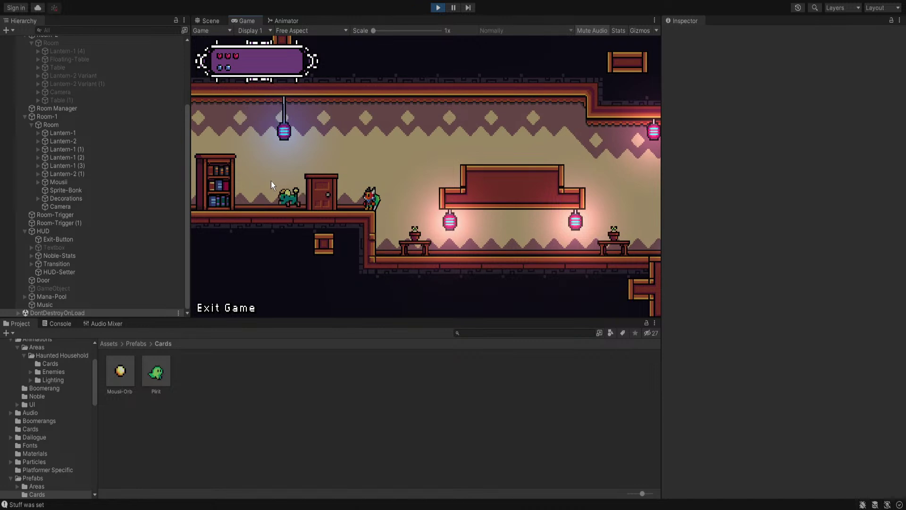
{"action": "key", "text": "space"}
{"action": "key", "text": "a"}
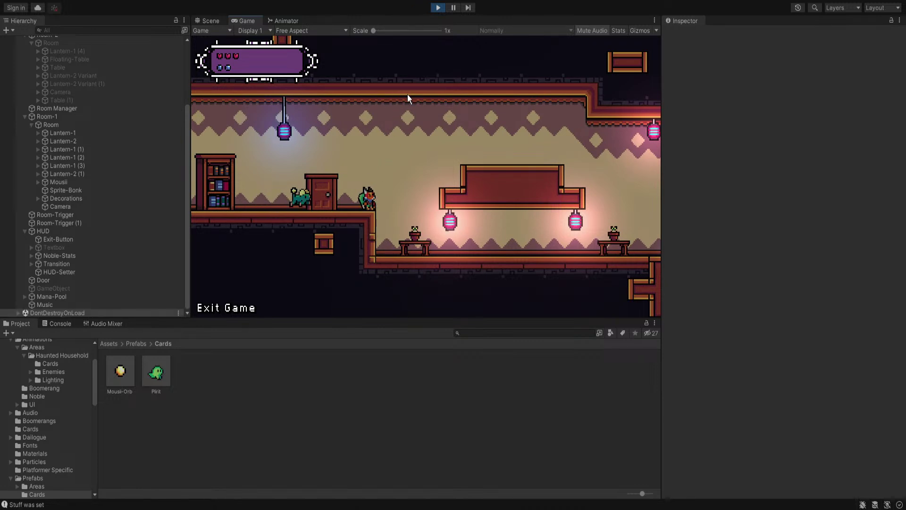
Drop off the ledge and run right, returning left with an upward boomerang throw and a jump back beside the door
{"action": "key", "text": "d"}
{"action": "key", "text": "d"}
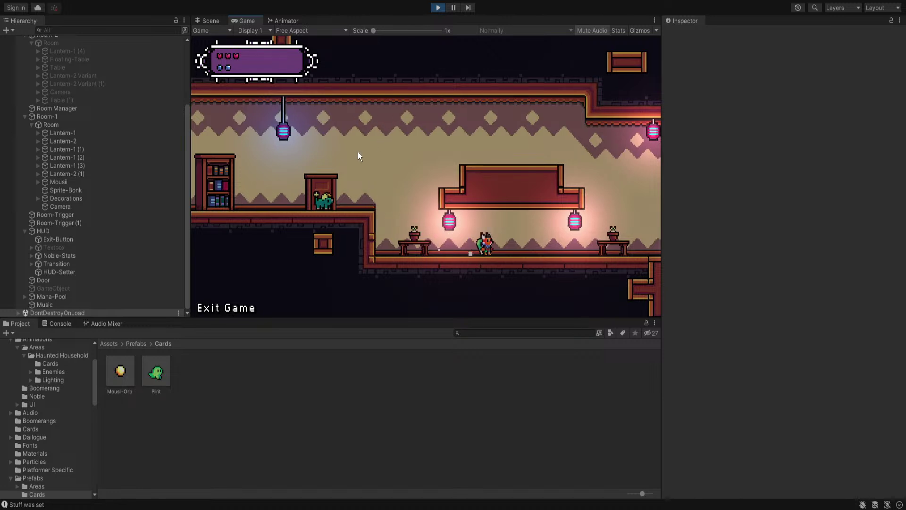
{"action": "key", "text": "a"}
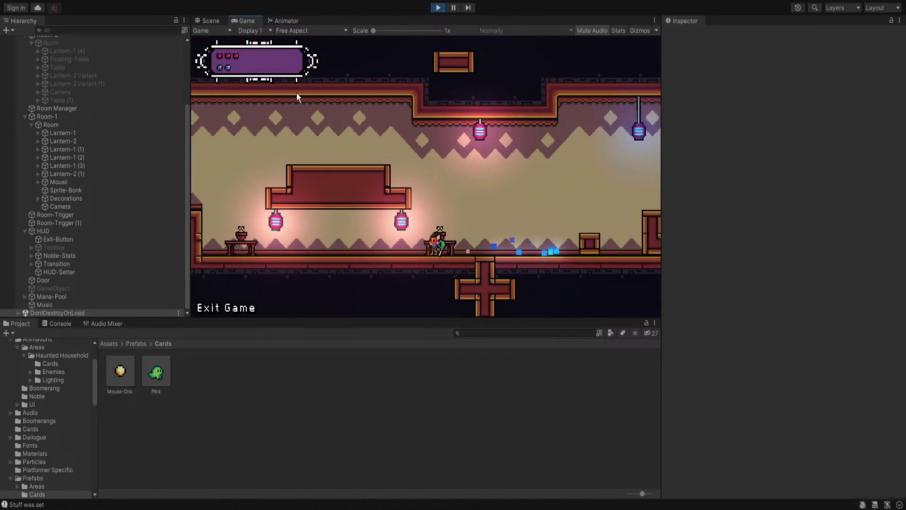
{"action": "left_click", "coordinate": [343, 73]}
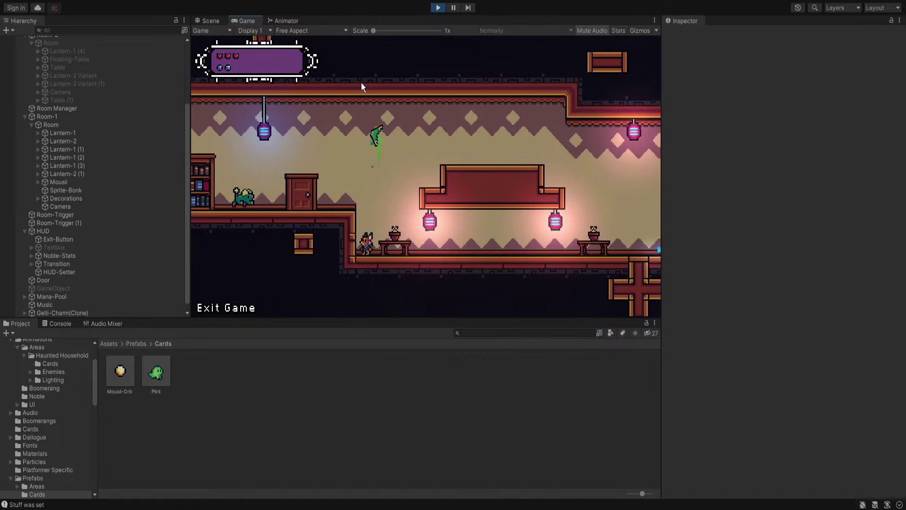
{"action": "key", "text": "space"}
{"action": "key", "text": "a"}
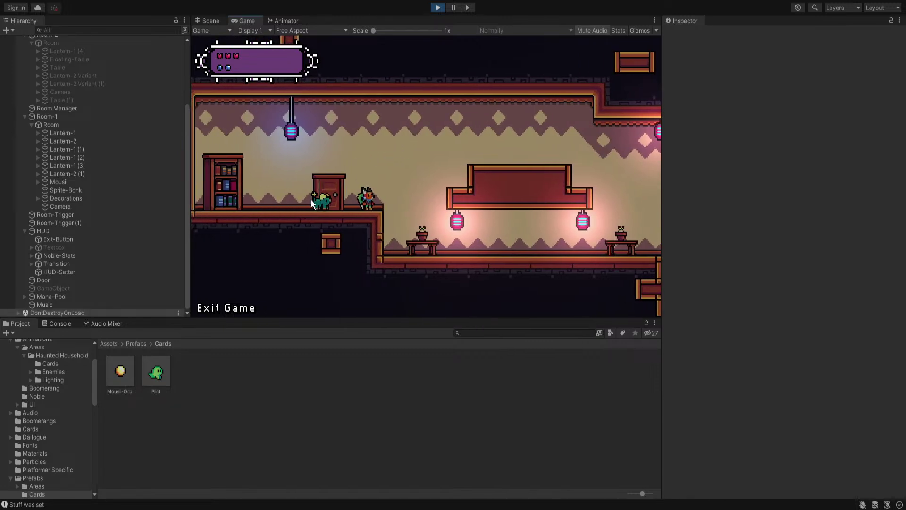
Retreat right off the ledge to the blue particle pool and throw the boomerang upward
{"action": "key", "text": "d"}
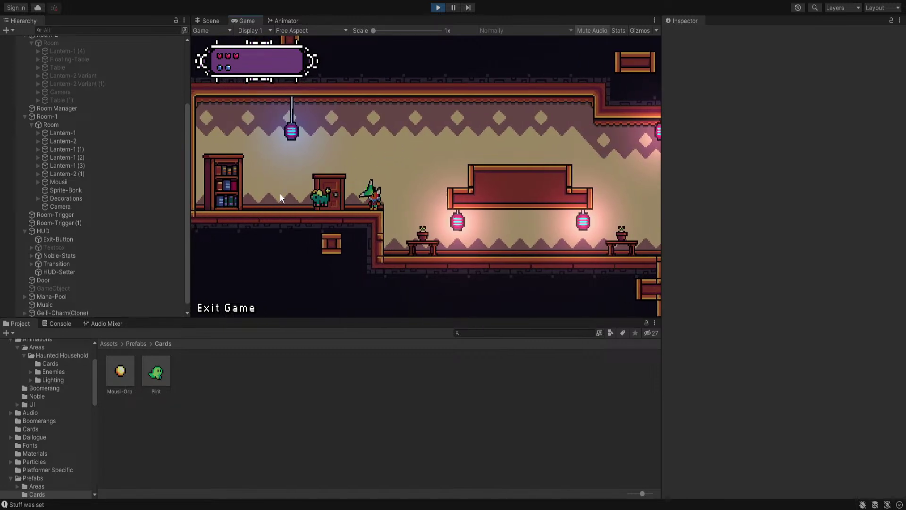
{"action": "key", "text": "d"}
{"action": "key", "text": "d"}
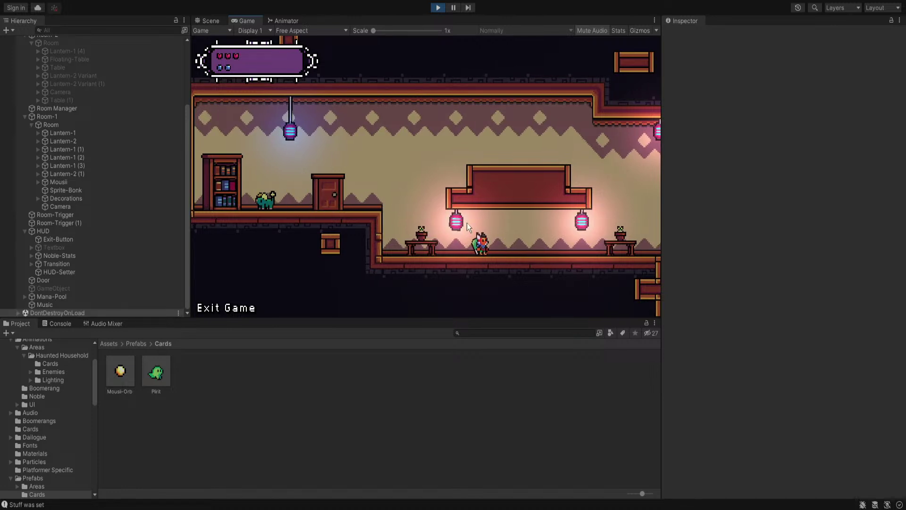
{"action": "key", "text": "d"}
{"action": "key", "text": "d"}
{"action": "left_click", "coordinate": [545, 127]}
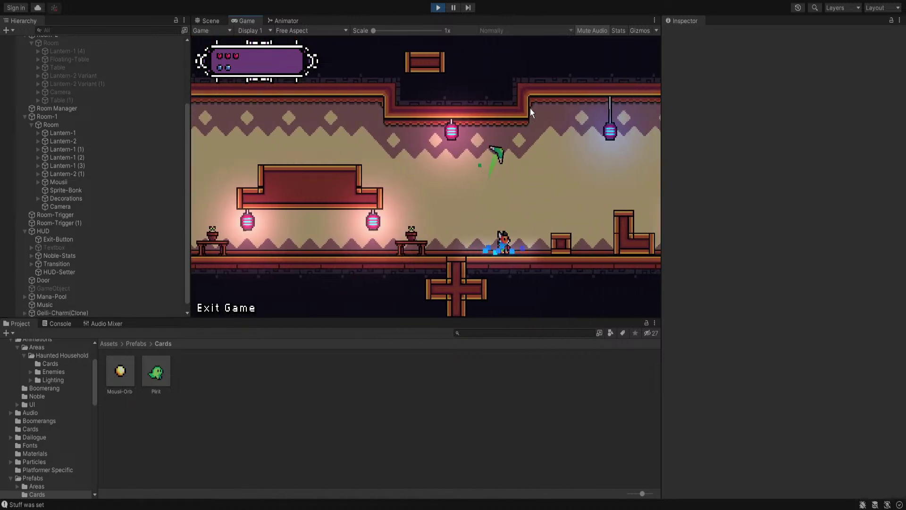
Return left to the door ledge and hit the enemy with the boomerang
{"action": "key", "text": "space"}
{"action": "key", "text": "a"}
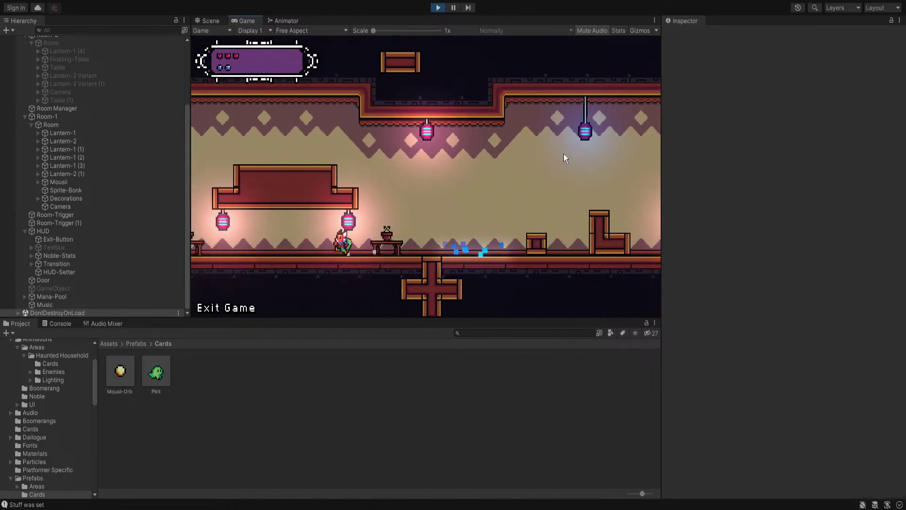
{"action": "key", "text": "space"}
{"action": "left_click", "coordinate": [265, 198]}
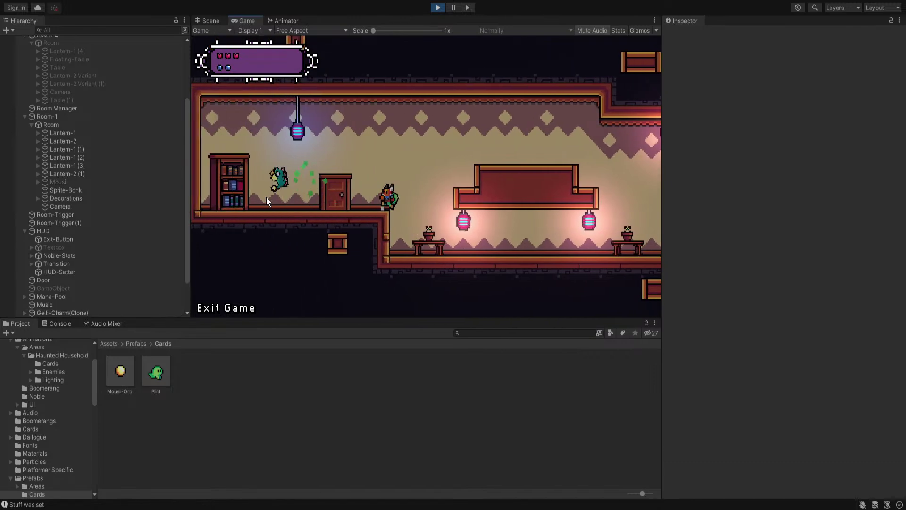
Jump right across the red platform and stop the game
{"action": "key", "text": "d"}
{"action": "key", "text": "space"}
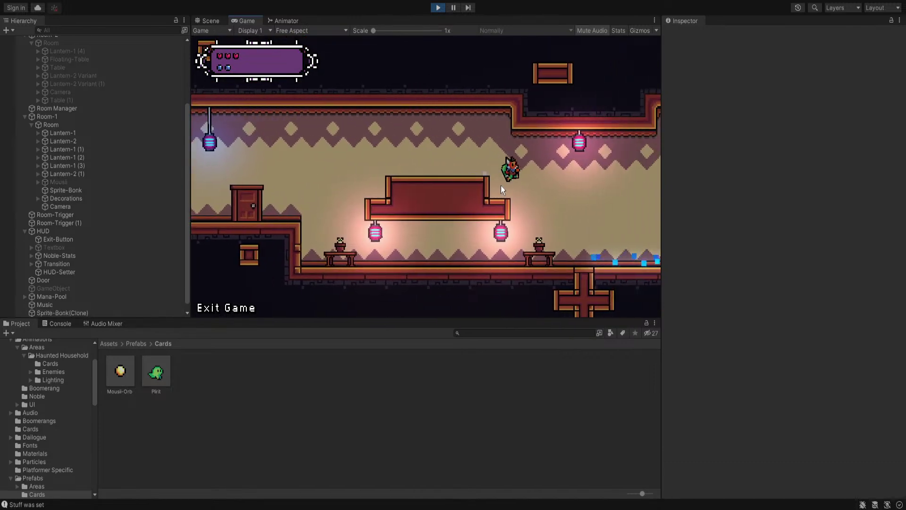
{"action": "left_click", "coordinate": [438, 8]}
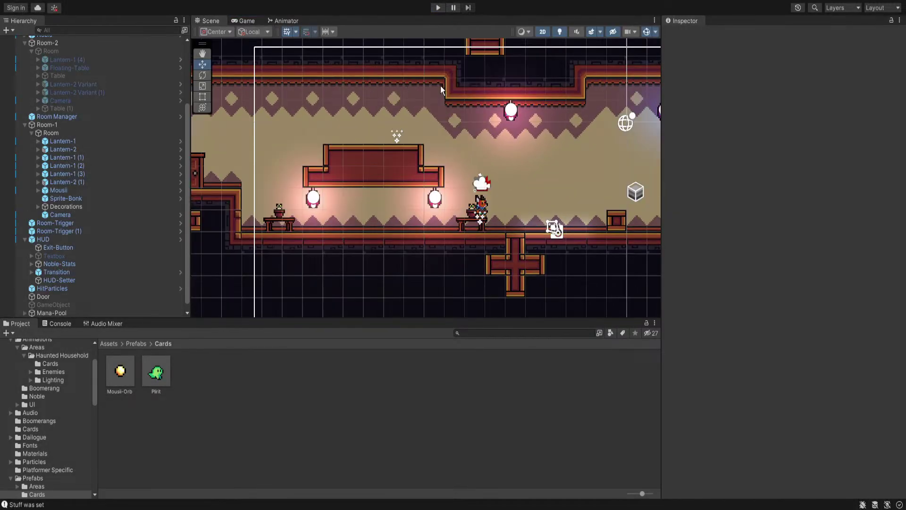
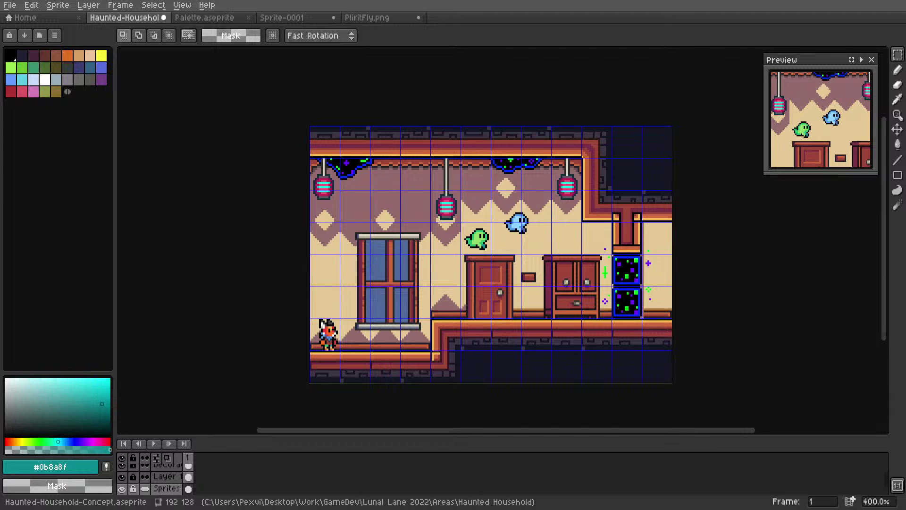
{"action": "scroll", "coordinate": [541, 237], "scroll_direction": "up", "scroll_amount": 3}
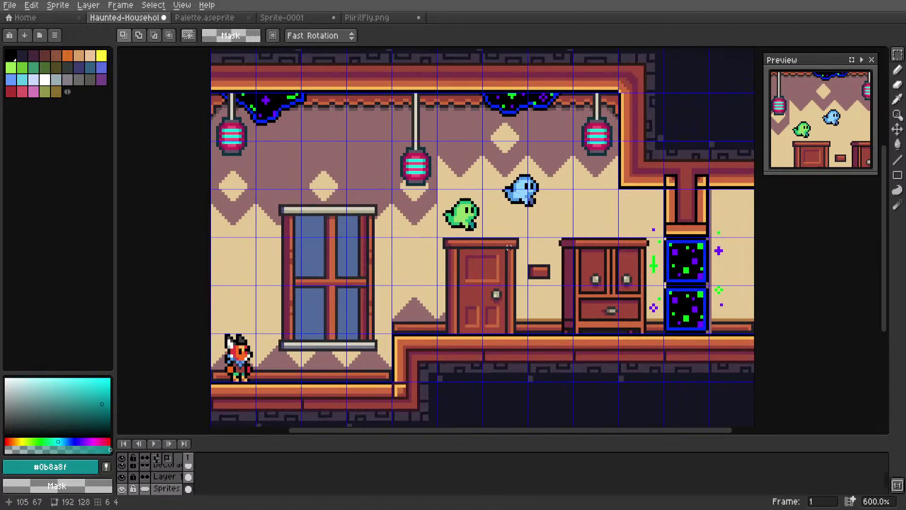
{"action": "scroll", "coordinate": [541, 236], "scroll_direction": "down", "scroll_amount": 4}
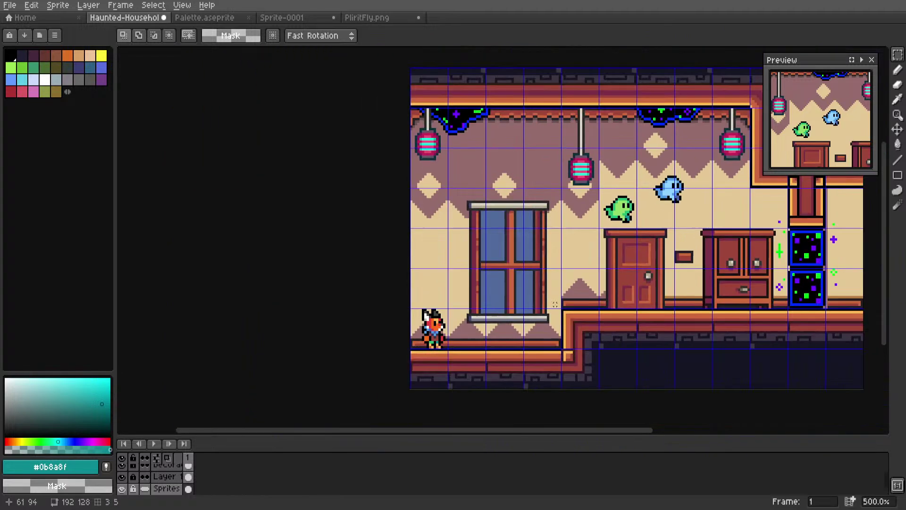
{"action": "scroll", "coordinate": [532, 306], "scroll_direction": "right", "scroll_amount": 3, "text": "shift"}
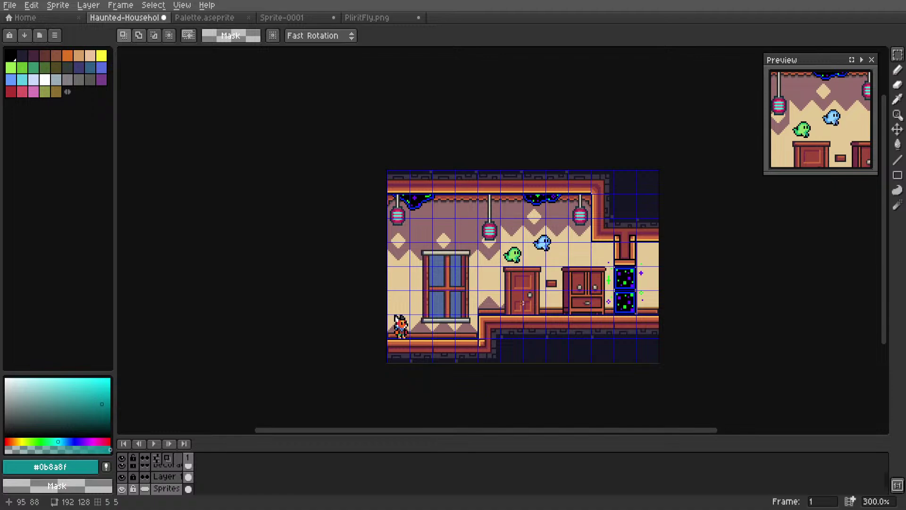
{"action": "scroll", "coordinate": [522, 283], "scroll_direction": "up", "scroll_amount": 6}
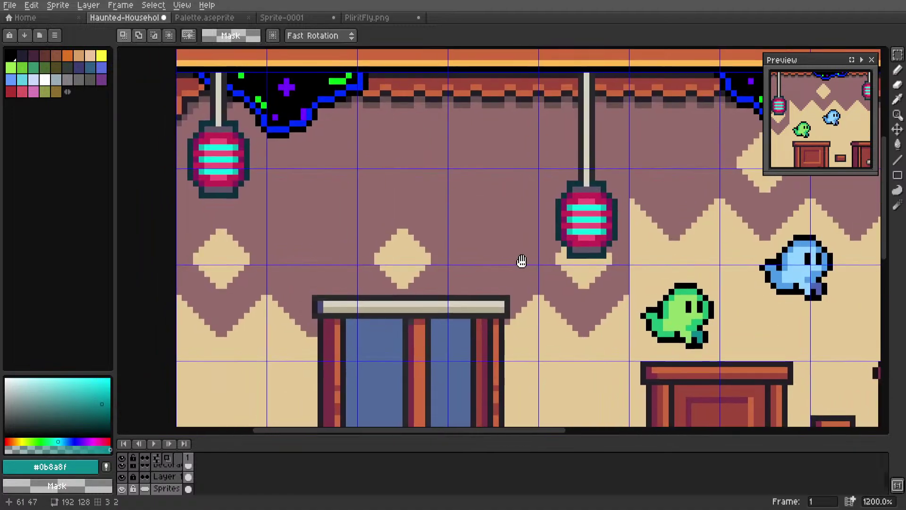
{"action": "scroll", "coordinate": [521, 261], "scroll_direction": "down", "scroll_amount": 4}
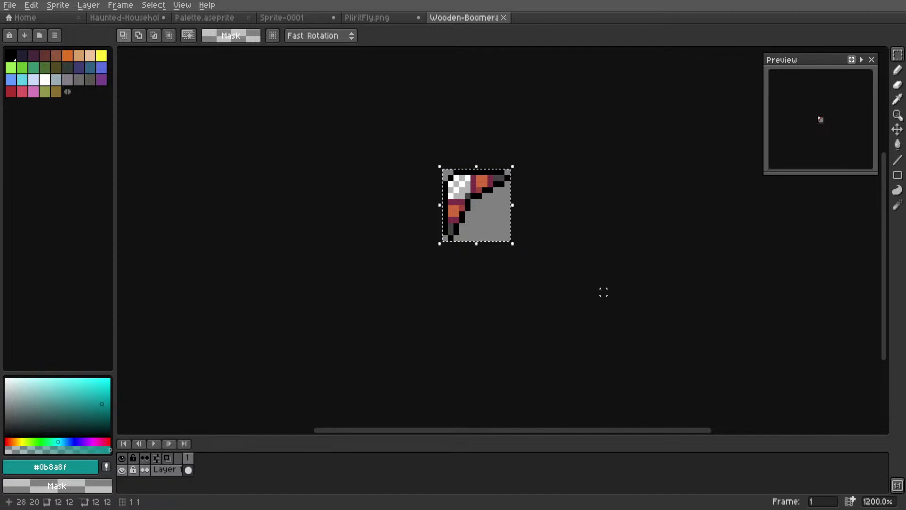
Paste the copied wooden boomerang sprite into the Haunted-Household concept file
{"action": "key", "text": "ctrl+shift+Tab"}
{"action": "key", "text": "ctrl+shift+Tab"}
{"action": "key", "text": "ctrl+shift+Tab"}
{"action": "key", "text": "ctrl+shift+Tab"}
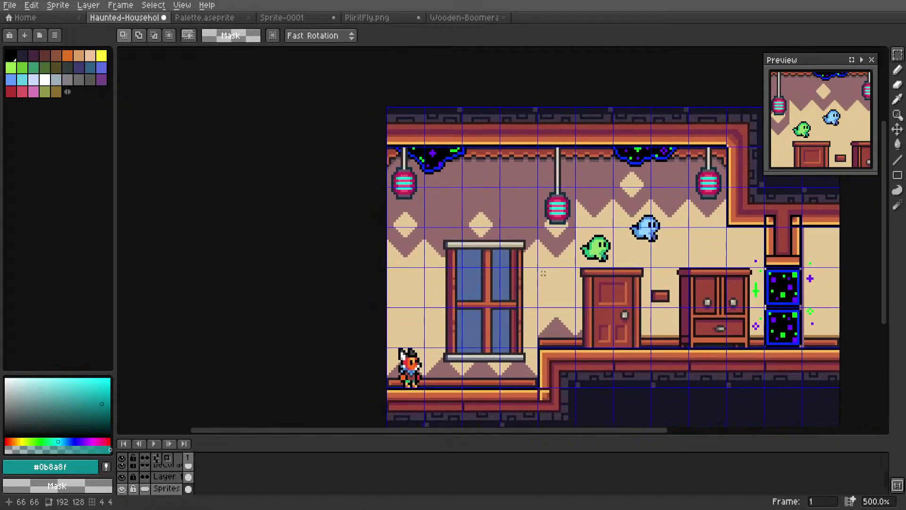
{"action": "scroll", "coordinate": [492, 318], "scroll_direction": "up", "scroll_amount": 4}
{"action": "key", "text": "ctrl+v"}
{"action": "scroll", "coordinate": [510, 278], "scroll_direction": "down", "scroll_amount": 3}
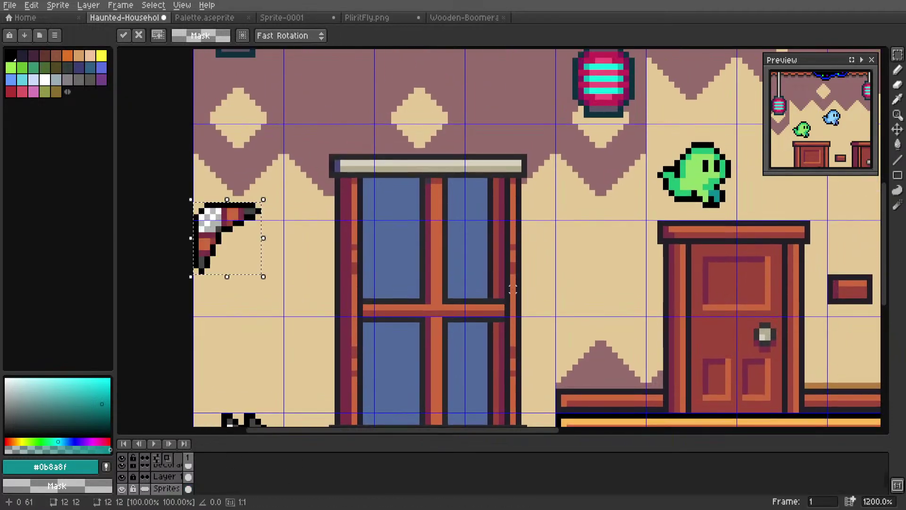
Place the pasted boomerang on the purple wall between the first lantern and the diamond above the window
{"action": "scroll", "coordinate": [510, 279], "scroll_direction": "up", "scroll_amount": 1}
{"action": "left_click_drag", "start_coordinate": [384, 255], "coordinate": [455, 152]}
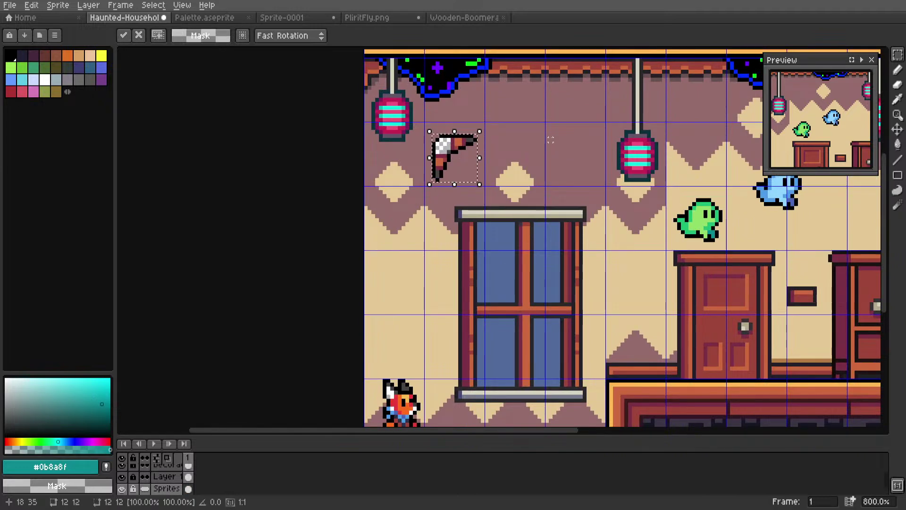
{"action": "scroll", "coordinate": [487, 196], "scroll_direction": "up", "scroll_amount": 2}
{"action": "scroll", "coordinate": [487, 196], "scroll_direction": "up", "scroll_amount": 3}
{"action": "key", "text": "Return"}
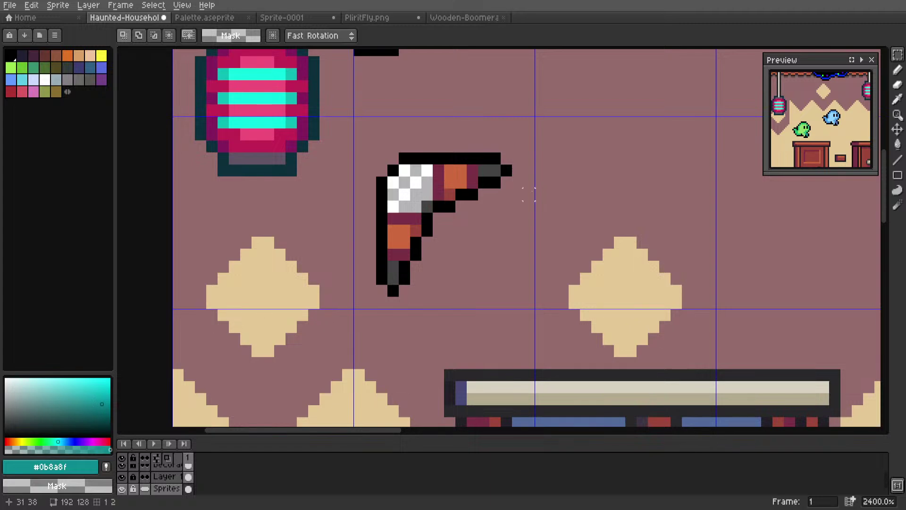
Select the 12 × 12 px boomerang and place a duplicate to its right over the wall's diamond
{"action": "left_click_drag", "start_coordinate": [375, 152], "coordinate": [514, 297]}
{"action": "scroll", "coordinate": [491, 285], "scroll_direction": "down", "scroll_amount": 2}
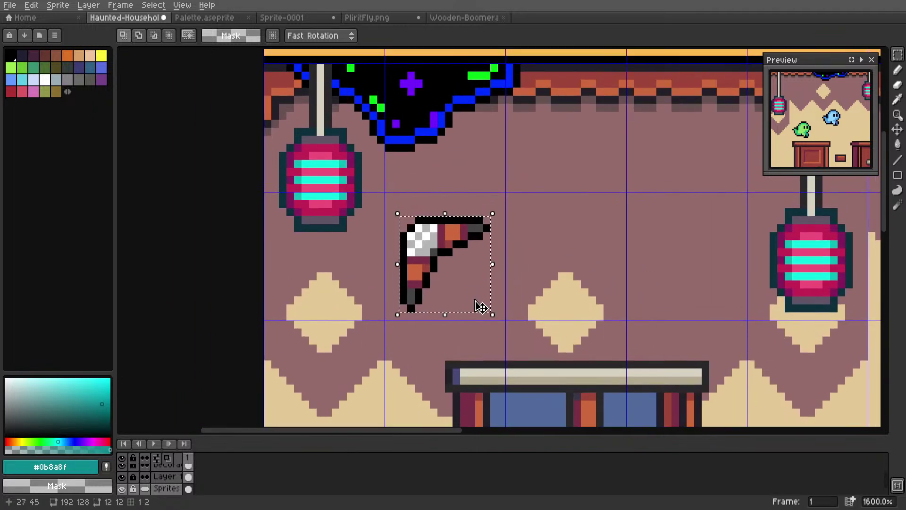
{"action": "scroll", "coordinate": [480, 307], "scroll_direction": "up", "scroll_amount": 2}
{"action": "left_click_drag", "start_coordinate": [405, 255], "coordinate": [594, 261], "text": "ctrl"}
{"action": "left_click", "coordinate": [716, 240]}
Widen both arms of the duplicate boomerang on their inner sides with lines in the sprite's orange #cd683d
{"action": "scroll", "coordinate": [640, 252], "scroll_direction": "down", "scroll_amount": 2}
{"action": "middle_click_drag", "start_coordinate": [639, 252], "coordinate": [542, 257]}
{"action": "scroll", "coordinate": [542, 257], "scroll_direction": "up", "scroll_amount": 1}
{"action": "scroll", "coordinate": [541, 258], "scroll_direction": "up", "scroll_amount": 2}
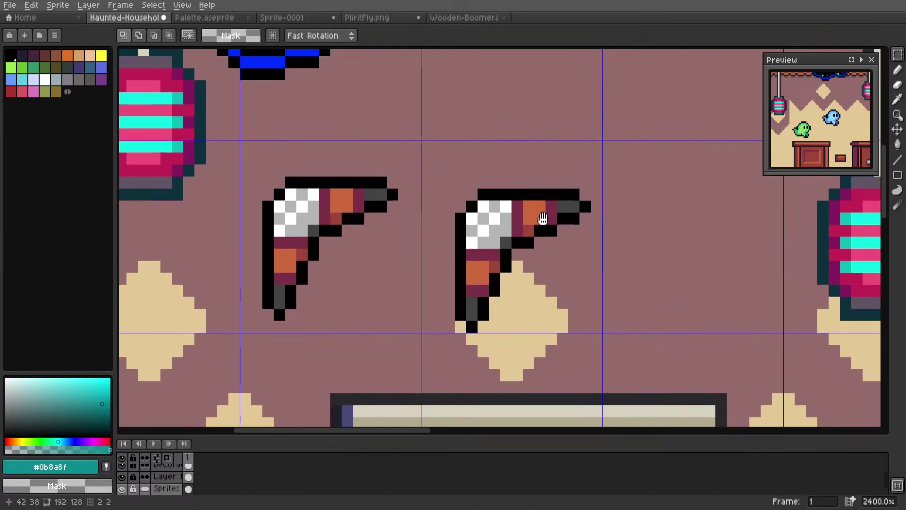
{"action": "scroll", "coordinate": [542, 217], "scroll_direction": "up", "scroll_amount": 1}
{"action": "left_click", "coordinate": [550, 202], "text": "alt"}
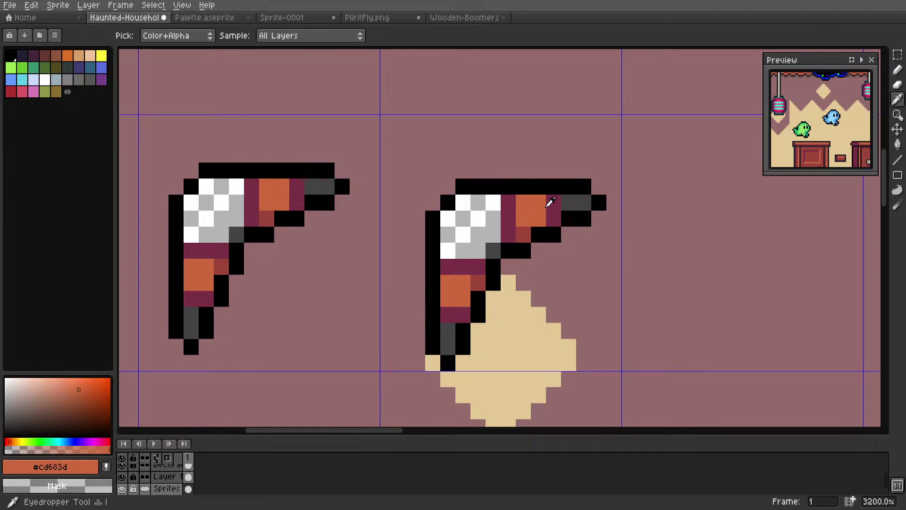
{"action": "left_click", "coordinate": [537, 245]}
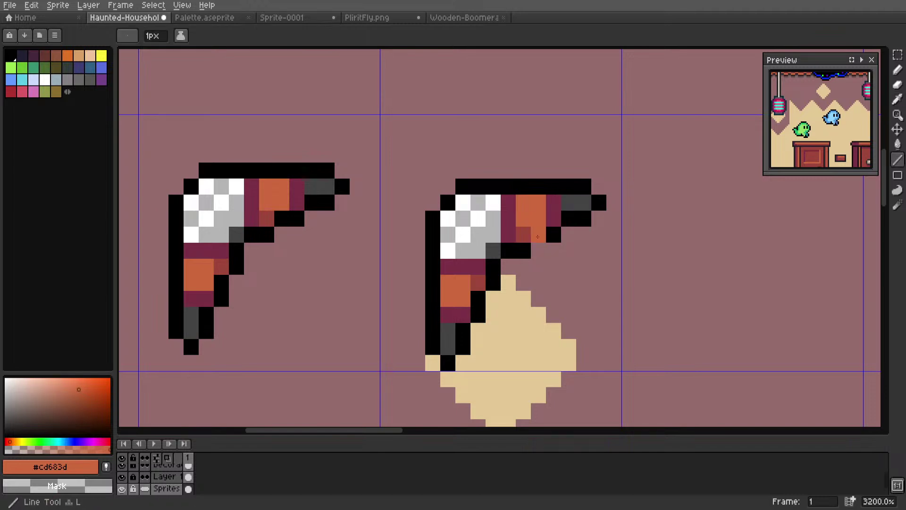
{"action": "left_click_drag", "start_coordinate": [537, 236], "coordinate": [584, 234]}
{"action": "left_click_drag", "start_coordinate": [584, 219], "coordinate": [521, 219]}
{"action": "left_click_drag", "start_coordinate": [463, 314], "coordinate": [463, 348]}
{"action": "left_click_drag", "start_coordinate": [478, 298], "coordinate": [477, 347]}
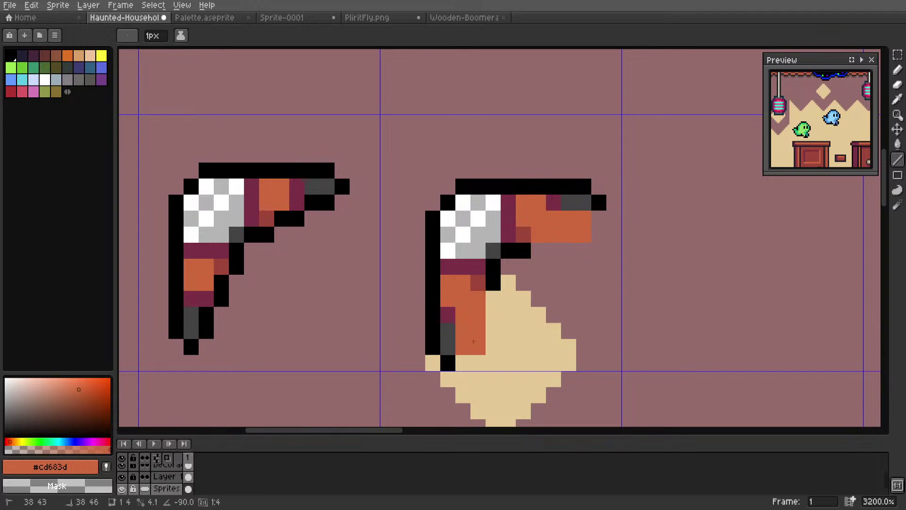
Redraw the black outline along the inner sides and ends of the duplicate boomerang's widened arms
{"action": "left_click", "coordinate": [493, 283], "text": "alt"}
{"action": "mouse_move", "coordinate": [493, 287]}
{"action": "left_mouse_down"}
{"action": "mouse_move", "coordinate": [491, 348]}
{"action": "mouse_move", "coordinate": [463, 363]}
{"action": "left_mouse_up"}
{"action": "left_click_drag", "start_coordinate": [599, 219], "coordinate": [598, 234]}
{"action": "left_click_drag", "start_coordinate": [584, 249], "coordinate": [539, 249]}
{"action": "scroll", "coordinate": [837, 115], "scroll_direction": "down", "scroll_amount": 3}
{"action": "scroll", "coordinate": [804, 113], "scroll_direction": "up", "scroll_amount": 3}
{"action": "scroll", "coordinate": [819, 128], "scroll_direction": "up", "scroll_amount": 2}
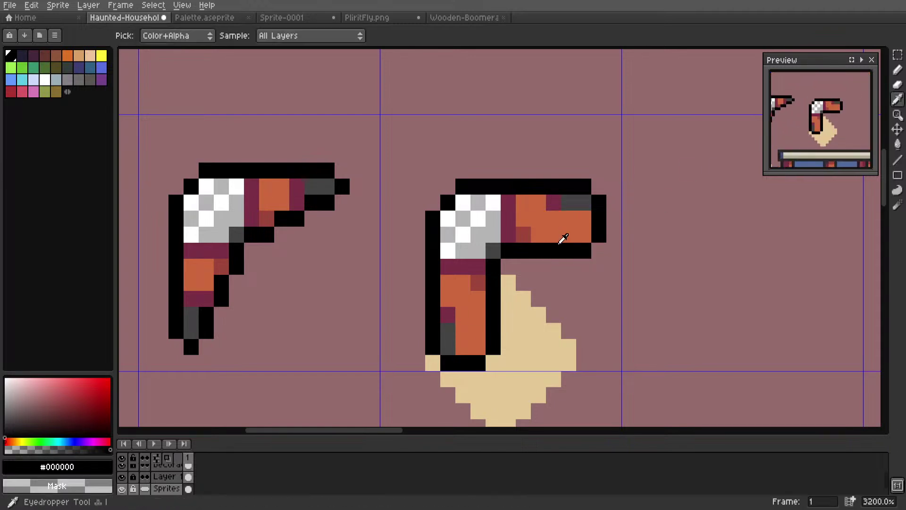
Fill the leftover purple, grey and dark orange pixels in the outer parts of both widened arms with orange #cd683d
{"action": "left_click", "coordinate": [557, 222], "text": "alt"}
{"action": "left_click_drag", "start_coordinate": [547, 202], "coordinate": [585, 202]}
{"action": "left_click_drag", "start_coordinate": [522, 234], "coordinate": [508, 245]}
{"action": "left_click", "coordinate": [477, 283]}
{"action": "mouse_move", "coordinate": [447, 315]}
{"action": "left_mouse_down"}
{"action": "mouse_move", "coordinate": [435, 347]}
{"action": "mouse_move", "coordinate": [448, 346]}
{"action": "left_mouse_up"}
{"action": "key", "text": "m"}
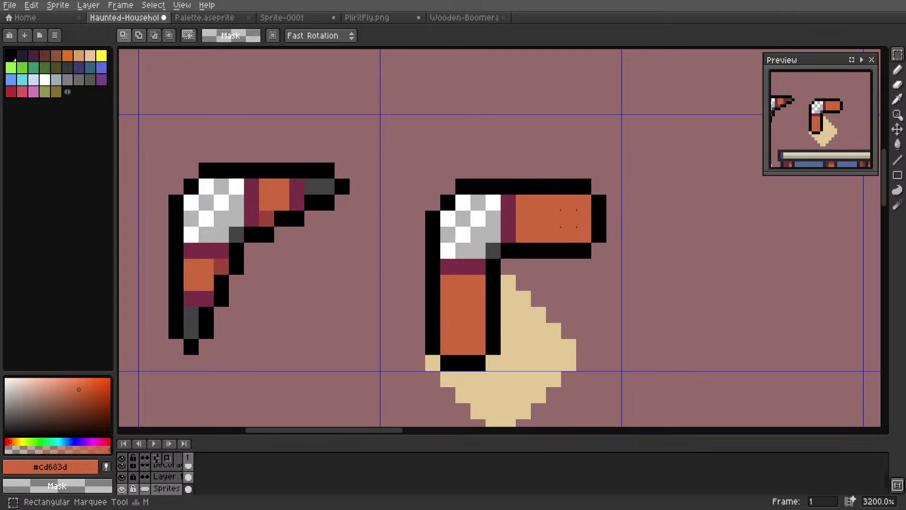
{"action": "scroll", "coordinate": [568, 218], "scroll_direction": "down", "scroll_amount": 2}
{"action": "scroll", "coordinate": [491, 236], "scroll_direction": "up", "scroll_amount": 2}
Pick crimson #c32454 from the Palette file and recolour the orange parts of both duplicate boomerang arms with it
{"action": "key", "text": "i"}
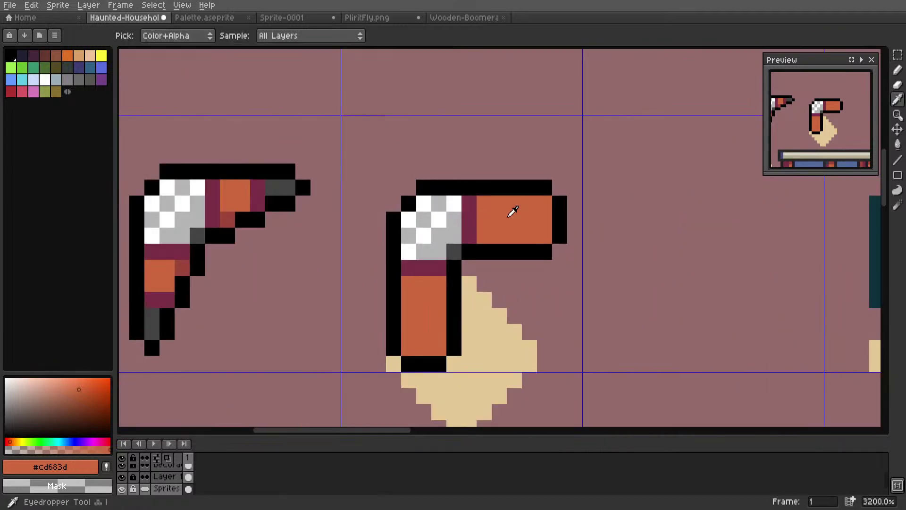
{"action": "left_click", "coordinate": [226, 20]}
{"action": "scroll", "coordinate": [475, 277], "scroll_direction": "down", "scroll_amount": 3}
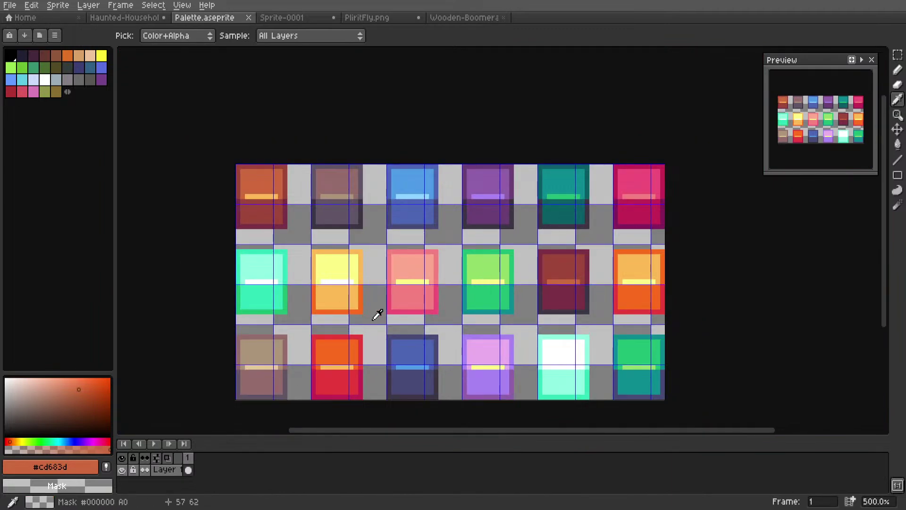
{"action": "middle_click_drag", "start_coordinate": [377, 314], "coordinate": [481, 263]}
{"action": "scroll", "coordinate": [431, 293], "scroll_direction": "up", "scroll_amount": 4}
{"action": "scroll", "coordinate": [449, 293], "scroll_direction": "down", "scroll_amount": 3}
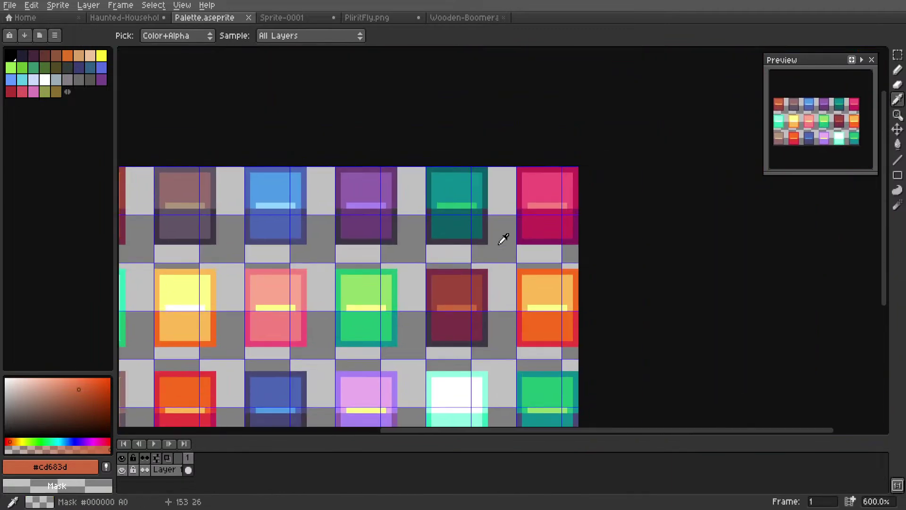
{"action": "scroll", "coordinate": [541, 179], "scroll_direction": "up", "scroll_amount": 4}
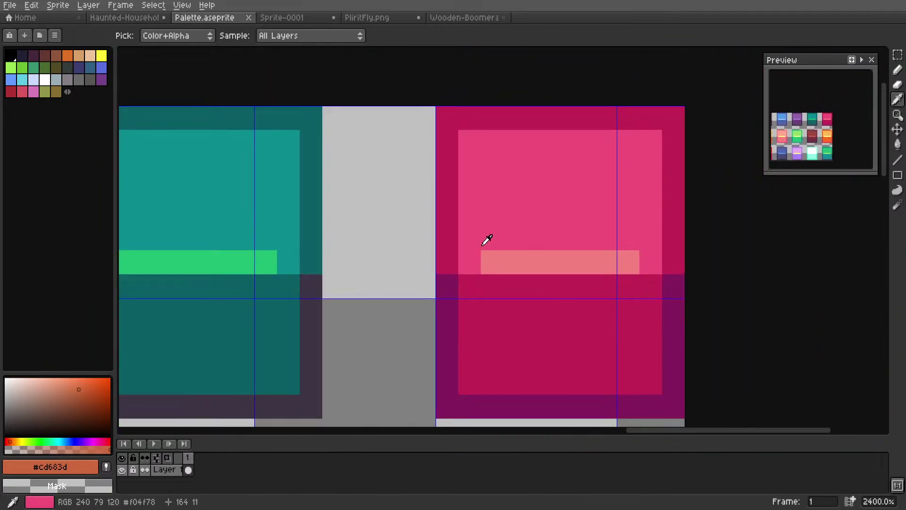
{"action": "scroll", "coordinate": [469, 214], "scroll_direction": "up", "scroll_amount": 1}
{"action": "left_click", "coordinate": [439, 174]}
{"action": "key", "text": "ctrl+shift+Tab"}
{"action": "key", "text": "l"}
{"action": "left_click", "coordinate": [520, 200]}
{"action": "mouse_move", "coordinate": [519, 200]}
{"action": "left_mouse_down"}
{"action": "mouse_move", "coordinate": [483, 203]}
{"action": "mouse_move", "coordinate": [545, 203]}
{"action": "mouse_move", "coordinate": [483, 219]}
{"action": "mouse_move", "coordinate": [542, 226]}
{"action": "mouse_move", "coordinate": [543, 236]}
{"action": "left_mouse_up"}
{"action": "mouse_move", "coordinate": [439, 283]}
{"action": "left_mouse_down"}
{"action": "mouse_move", "coordinate": [439, 348]}
{"action": "mouse_move", "coordinate": [421, 286]}
{"action": "mouse_move", "coordinate": [409, 353]}
{"action": "left_mouse_up"}
{"action": "key", "text": "i"}
{"action": "key", "text": "ctrl+Tab"}
{"action": "key", "text": "ctrl+Tab"}
{"action": "key", "text": "ctrl+Tab"}
{"action": "key", "text": "ctrl+Tab"}
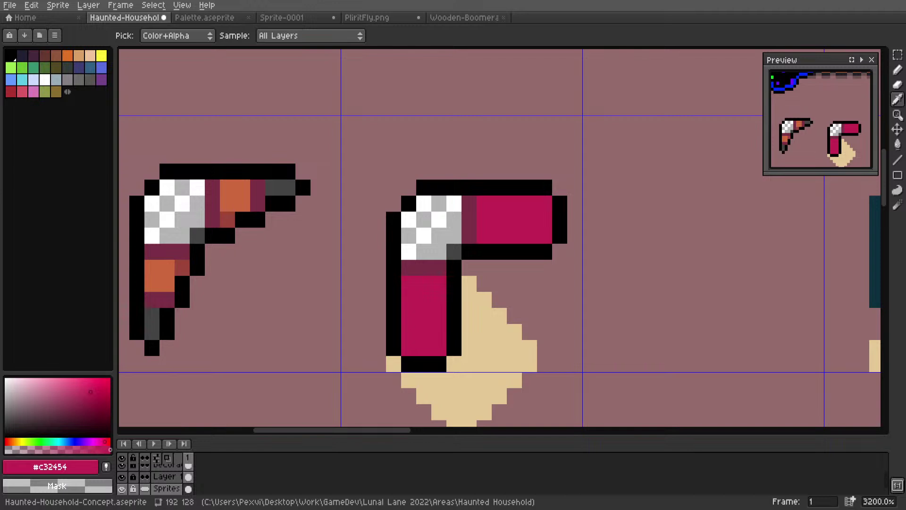
{"action": "mouse_move", "coordinate": [561, 234]}
{"action": "middle_mouse_down"}
{"action": "mouse_move", "coordinate": [552, 232]}
{"action": "mouse_move", "coordinate": [565, 230]}
{"action": "middle_mouse_up"}
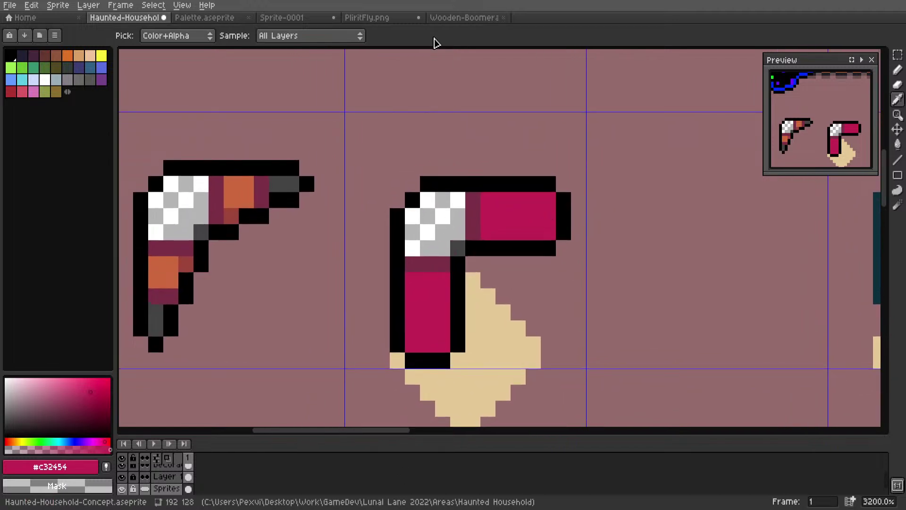
Draw two black stripes across each crimson arm of the duplicate boomerang
{"action": "left_click", "coordinate": [522, 182]}
{"action": "key", "text": "l"}
{"action": "left_click_drag", "start_coordinate": [521, 198], "coordinate": [522, 230]}
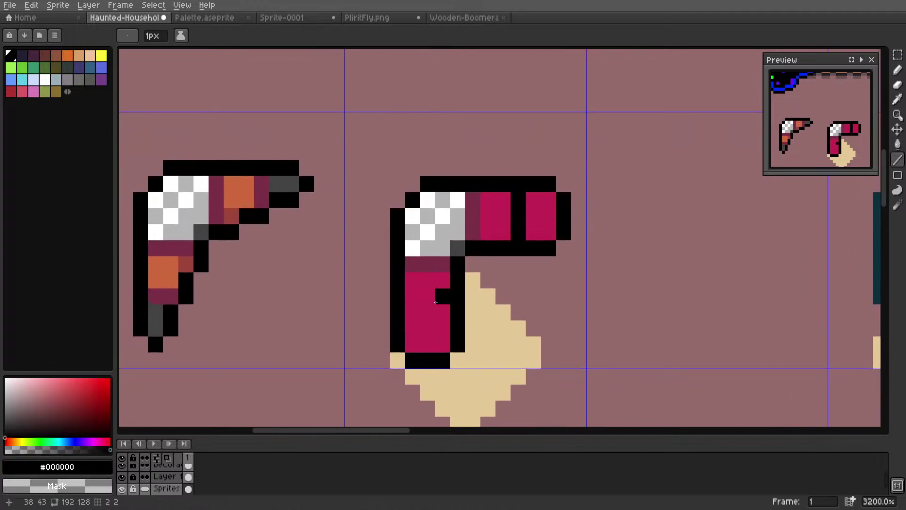
{"action": "key", "text": "ctrl+z"}
{"action": "left_click_drag", "start_coordinate": [533, 233], "coordinate": [503, 232]}
{"action": "left_click_drag", "start_coordinate": [413, 329], "coordinate": [444, 329]}
{"action": "left_click_drag", "start_coordinate": [443, 296], "coordinate": [411, 296]}
{"action": "scroll", "coordinate": [839, 150], "scroll_direction": "down", "scroll_amount": 1}
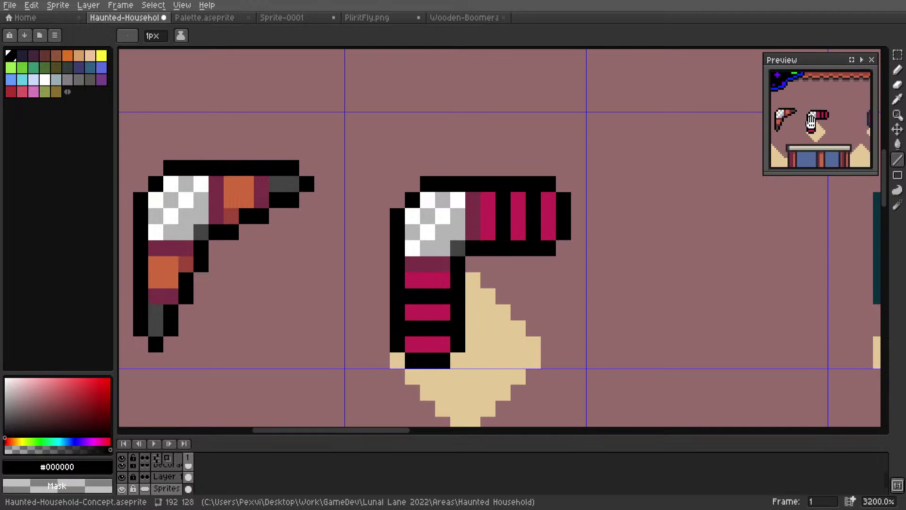
Add a white pixel beyond the end of each striped arm and surround it with black outline pixels
{"action": "scroll", "coordinate": [517, 286], "scroll_direction": "right", "scroll_amount": 2}
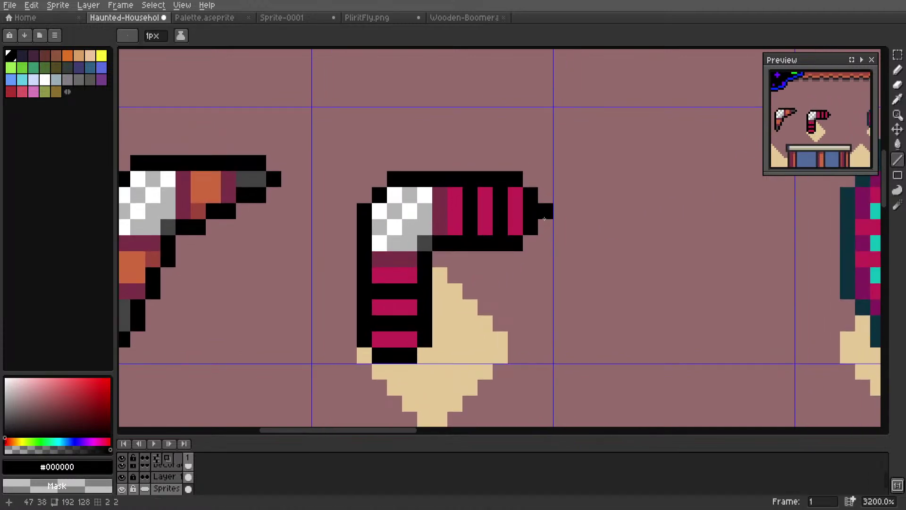
{"action": "key", "text": "i"}
{"action": "left_click", "coordinate": [421, 198]}
{"action": "left_click", "coordinate": [545, 211]}
{"action": "left_click", "coordinate": [387, 355], "text": "alt"}
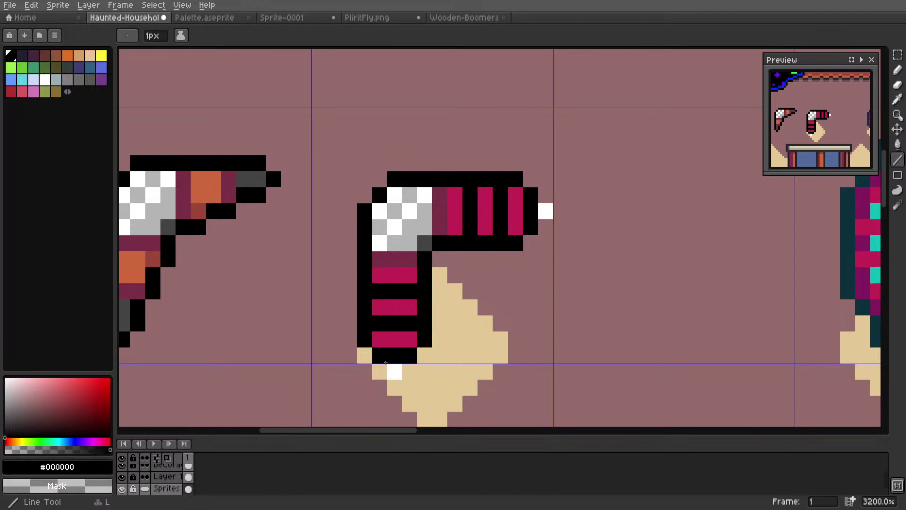
{"action": "left_click", "coordinate": [379, 371]}
{"action": "left_click", "coordinate": [395, 387]}
{"action": "left_click", "coordinate": [409, 371]}
{"action": "left_click", "coordinate": [545, 226]}
{"action": "left_click", "coordinate": [560, 211]}
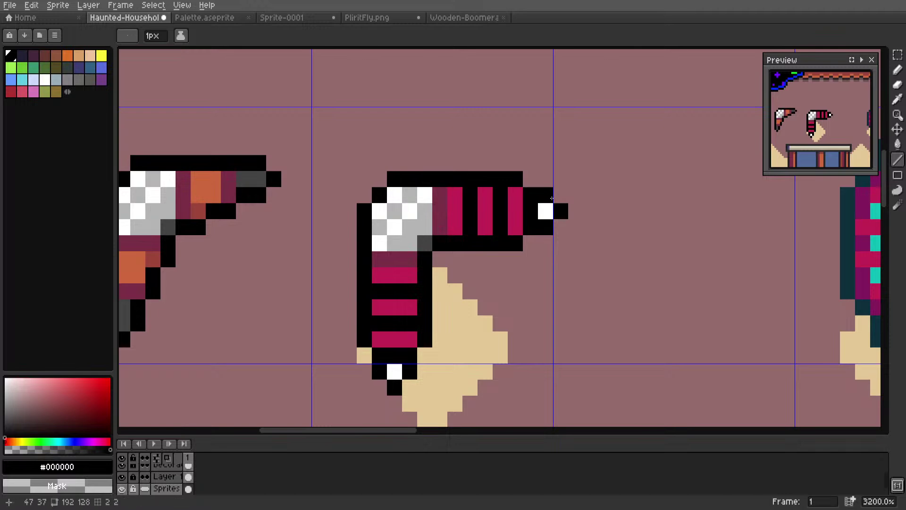
{"action": "scroll", "coordinate": [797, 142], "scroll_direction": "down", "scroll_amount": 1}
{"action": "scroll", "coordinate": [806, 142], "scroll_direction": "up", "scroll_amount": 1}
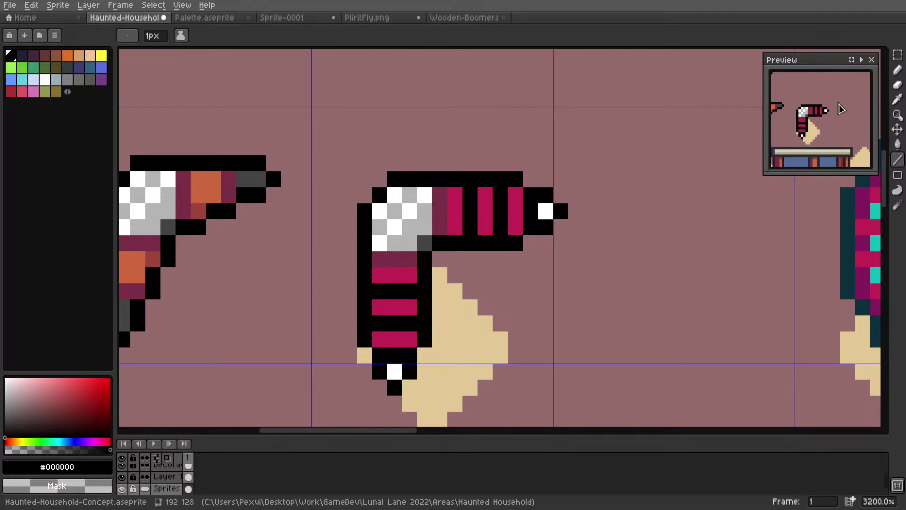
Fill the checkered elbow and the adjoining purple bands of the striped boomerang with crimson #c32454
{"action": "scroll", "coordinate": [500, 274], "scroll_direction": "down", "scroll_amount": 1}
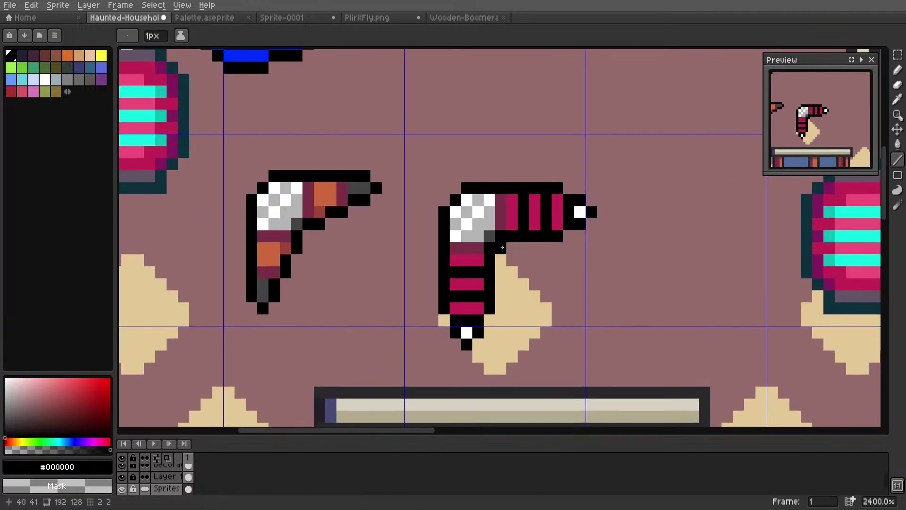
{"action": "scroll", "coordinate": [439, 262], "scroll_direction": "up", "scroll_amount": 3}
{"action": "key", "text": "i"}
{"action": "left_click", "coordinate": [434, 267]}
{"action": "key", "text": "l"}
{"action": "mouse_move", "coordinate": [429, 243]}
{"action": "left_mouse_down"}
{"action": "mouse_move", "coordinate": [469, 245]}
{"action": "mouse_move", "coordinate": [421, 218]}
{"action": "mouse_move", "coordinate": [452, 195]}
{"action": "mouse_move", "coordinate": [514, 194]}
{"action": "left_mouse_up"}
{"action": "left_click_drag", "start_coordinate": [514, 144], "coordinate": [446, 144]}
{"action": "left_click_drag", "start_coordinate": [514, 168], "coordinate": [417, 171]}
{"action": "scroll", "coordinate": [416, 171], "scroll_direction": "down", "scroll_amount": 6}
{"action": "scroll", "coordinate": [467, 203], "scroll_direction": "down", "scroll_amount": 2}
{"action": "middle_click_drag", "start_coordinate": [488, 220], "coordinate": [511, 236]}
{"action": "scroll", "coordinate": [511, 237], "scroll_direction": "up", "scroll_amount": 3}
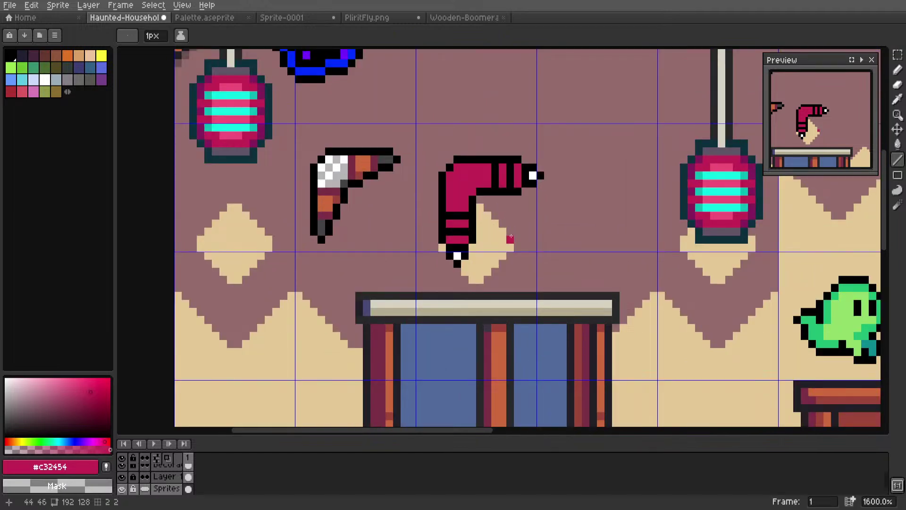
Draw dark purple #7a3045 bands where the crimson elbow meets the two arms
{"action": "scroll", "coordinate": [444, 185], "scroll_direction": "up", "scroll_amount": 2}
{"action": "left_click", "coordinate": [228, 197], "text": "alt"}
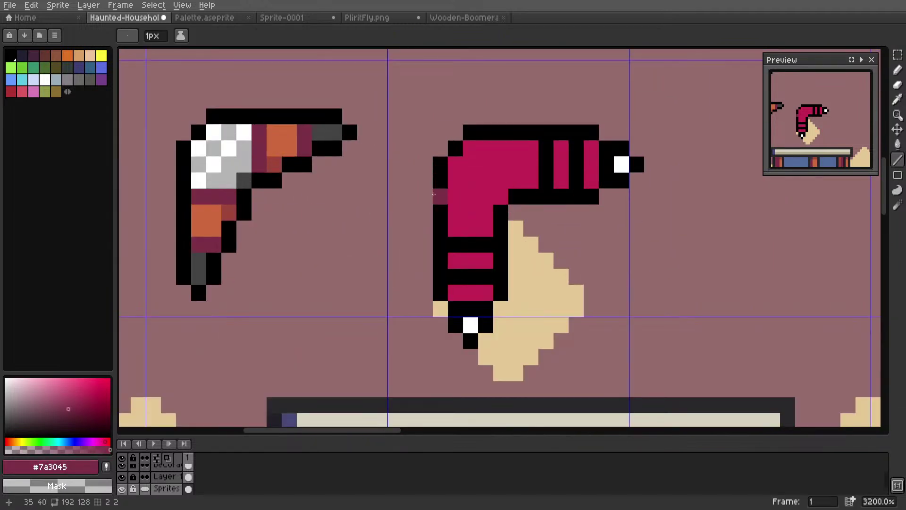
{"action": "mouse_move", "coordinate": [454, 195]}
{"action": "left_mouse_down"}
{"action": "mouse_move", "coordinate": [501, 196]}
{"action": "mouse_move", "coordinate": [501, 146]}
{"action": "left_mouse_up"}
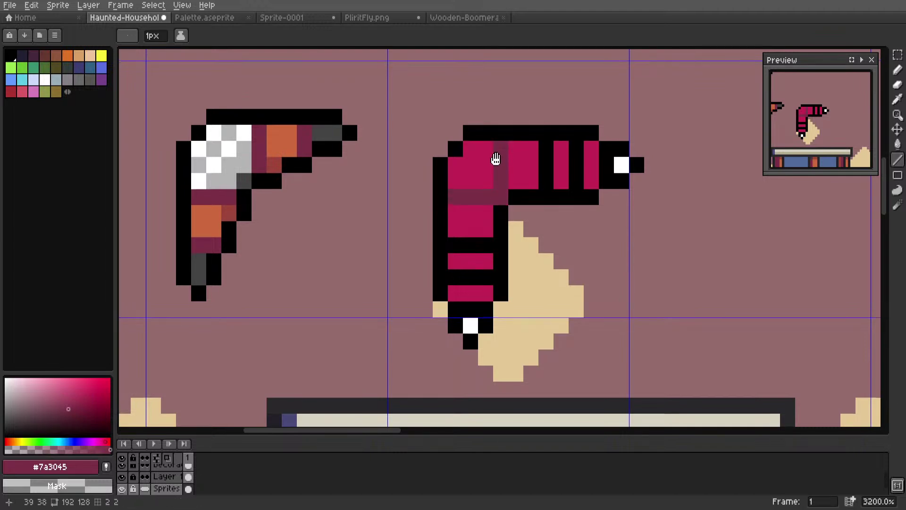
Fill the two-pixel-wide arm sections next to the elbow with orange #cd683d
{"action": "middle_click_drag", "start_coordinate": [501, 146], "coordinate": [493, 156]}
{"action": "left_click", "coordinate": [283, 141], "text": "alt"}
{"action": "mouse_move", "coordinate": [516, 148]}
{"action": "left_mouse_down"}
{"action": "mouse_move", "coordinate": [523, 191]}
{"action": "mouse_move", "coordinate": [508, 191]}
{"action": "left_mouse_up"}
{"action": "mouse_move", "coordinate": [447, 223]}
{"action": "left_mouse_down"}
{"action": "mouse_move", "coordinate": [472, 227]}
{"action": "mouse_move", "coordinate": [448, 239]}
{"action": "left_mouse_up"}
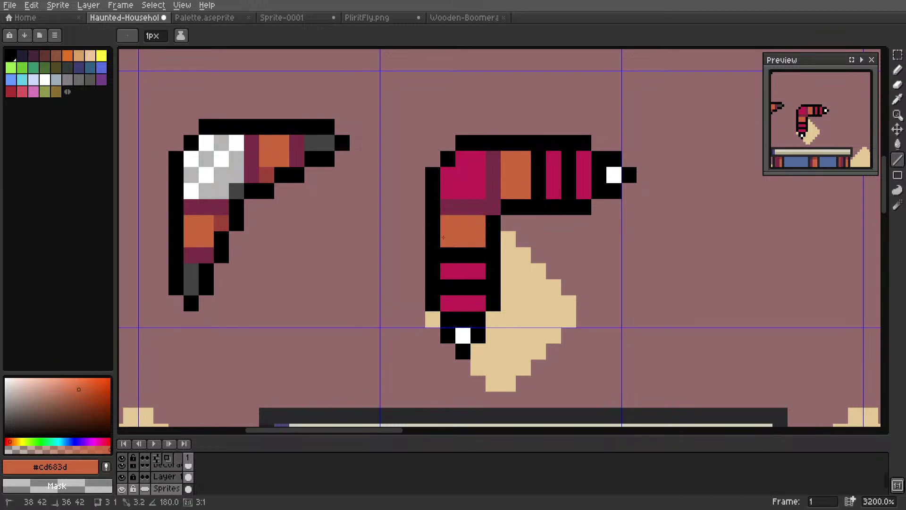
Copy the wooden boomerang's checkered elbow and paste it over the elbow of the striped boomerang
{"action": "key", "text": "i"}
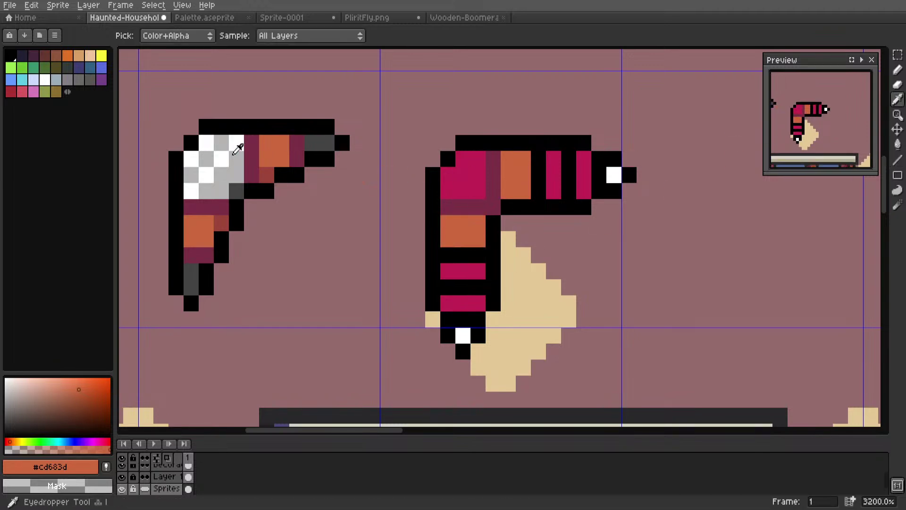
{"action": "key", "text": "m"}
{"action": "left_click_drag", "start_coordinate": [175, 126], "coordinate": [467, 188]}
{"action": "key", "text": "ctrl+c"}
{"action": "key", "text": "ctrl+v"}
{"action": "left_click", "coordinate": [538, 111]}
{"action": "scroll", "coordinate": [533, 111], "scroll_direction": "down", "scroll_amount": 6}
{"action": "scroll", "coordinate": [511, 200], "scroll_direction": "up", "scroll_amount": 6}
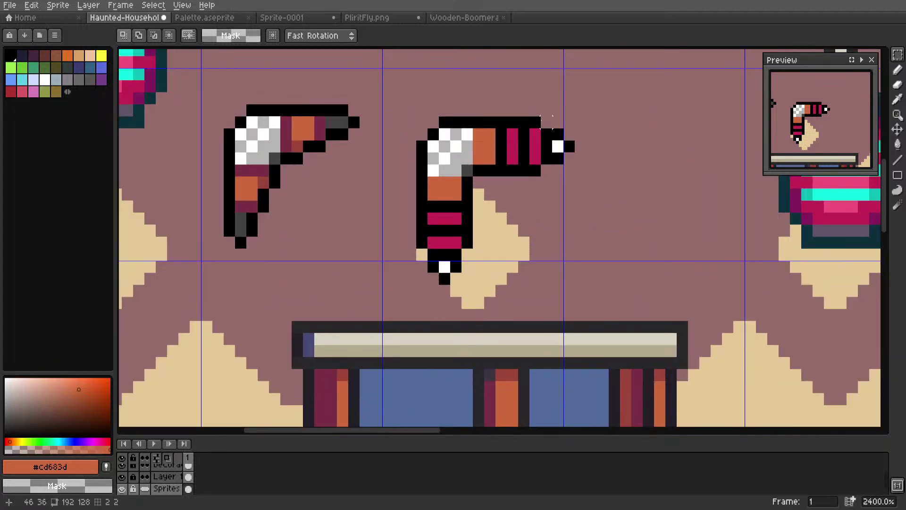
{"action": "left_click_drag", "start_coordinate": [496, 168], "coordinate": [524, 150]}
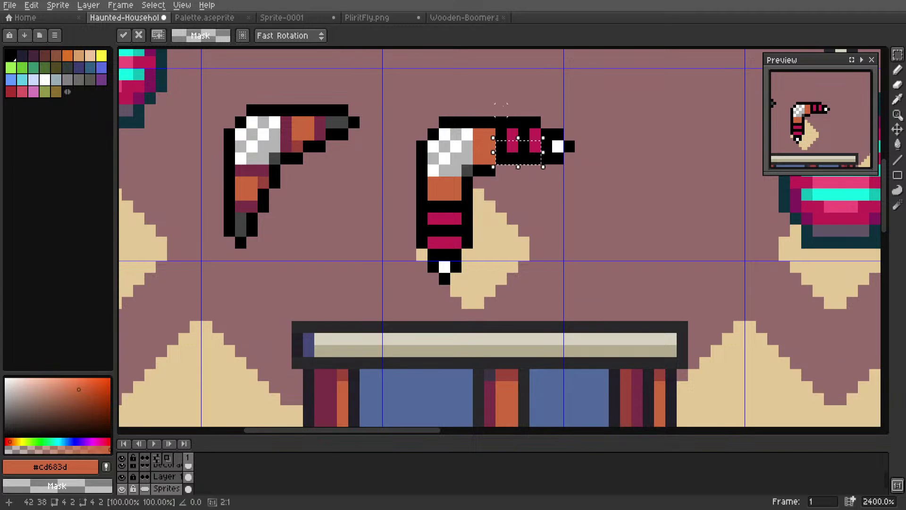
{"action": "left_click", "coordinate": [510, 112]}
{"action": "left_click_drag", "start_coordinate": [501, 110], "coordinate": [546, 135]}
{"action": "mouse_move", "coordinate": [529, 137]}
{"action": "left_mouse_down"}
{"action": "mouse_move", "coordinate": [532, 152]}
{"action": "mouse_move", "coordinate": [531, 140]}
{"action": "left_mouse_up"}
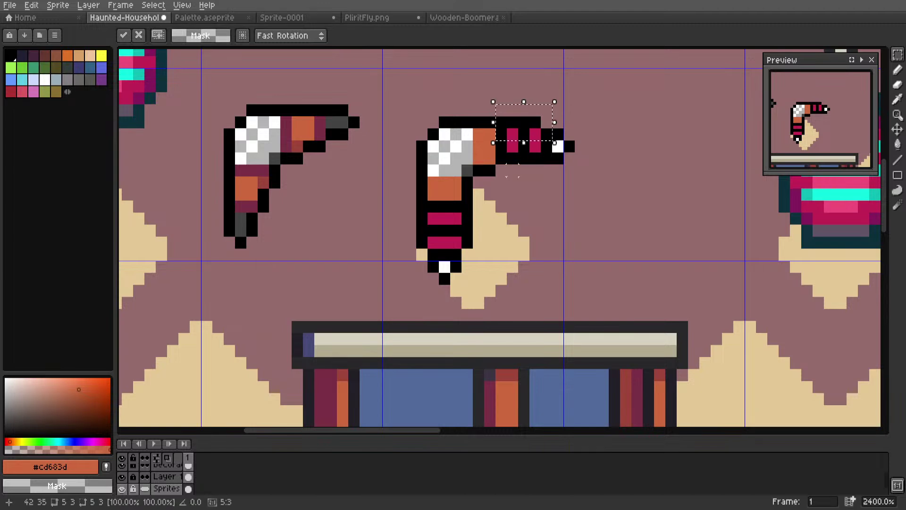
{"action": "left_click", "coordinate": [591, 170]}
{"action": "key", "text": "ctrl+z"}
{"action": "key", "text": "ctrl+z"}
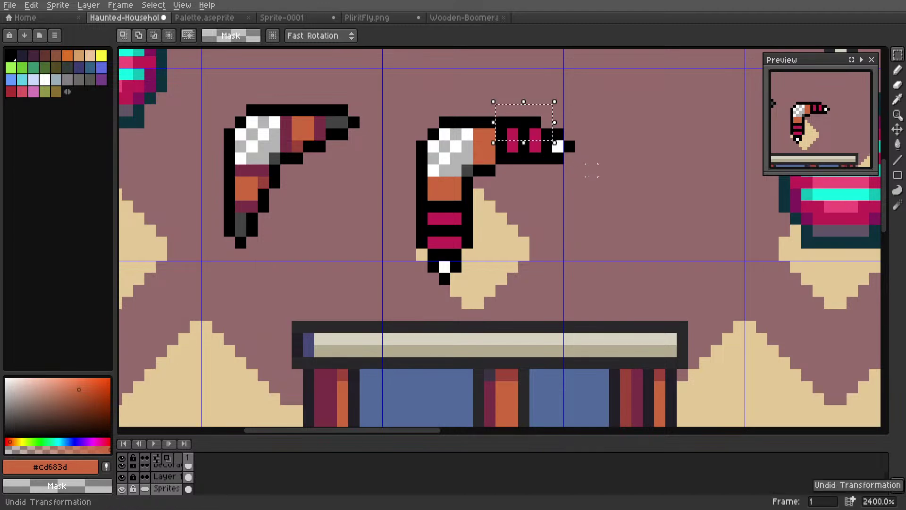
{"action": "key", "text": "ctrl+z"}
{"action": "key", "text": "ctrl+z"}
{"action": "key", "text": "ctrl+z"}
{"action": "key", "text": "ctrl+z"}
{"action": "key", "text": "ctrl+z"}
{"action": "key", "text": "ctrl+z"}
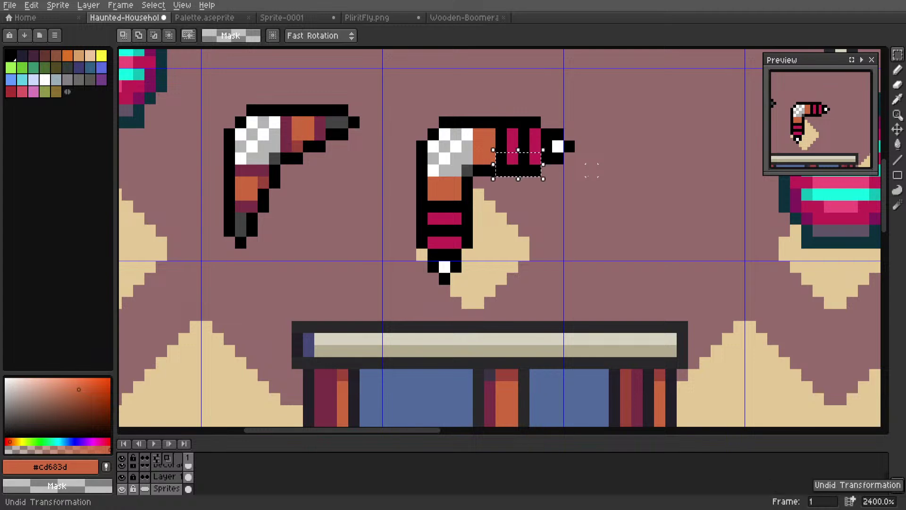
Pick dark magenta #831c5d from the Palette file and recolour the black stripe between the crimson stripes on both arms
{"action": "key", "text": "i"}
{"action": "left_click", "coordinate": [513, 143]}
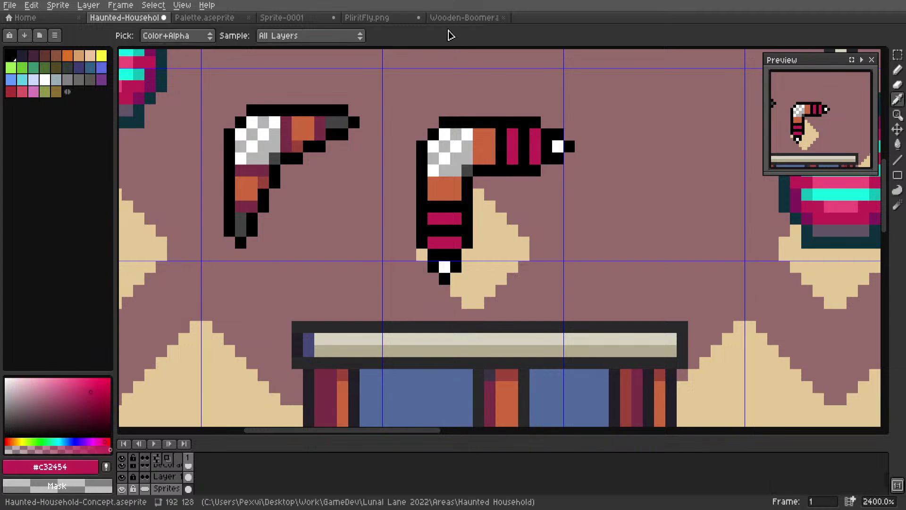
{"action": "left_click", "coordinate": [434, 21]}
{"action": "key", "text": "ctrl+shift+Tab"}
{"action": "key", "text": "ctrl+shift+Tab"}
{"action": "key", "text": "ctrl+shift+Tab"}
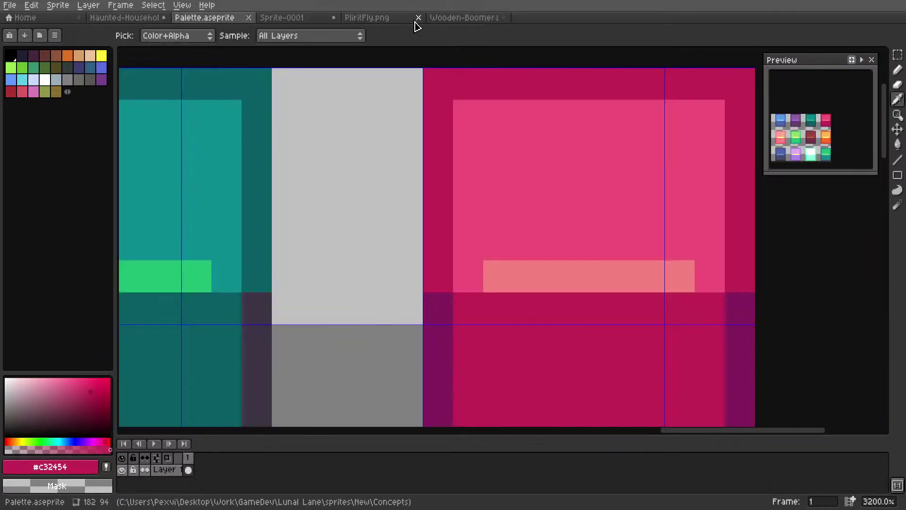
{"action": "left_click", "coordinate": [444, 298]}
{"action": "key", "text": "ctrl+shift+Tab"}
{"action": "key", "text": "l"}
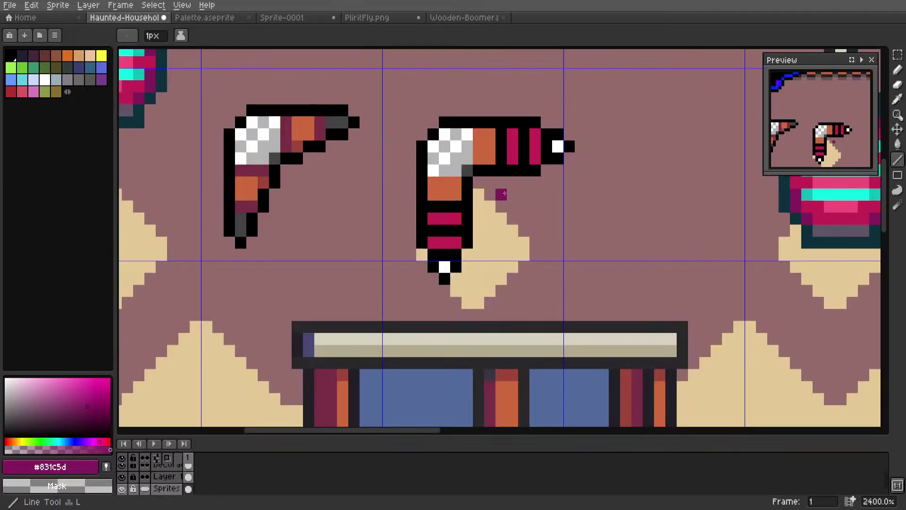
{"action": "scroll", "coordinate": [504, 141], "scroll_direction": "up", "scroll_amount": 2}
{"action": "left_click_drag", "start_coordinate": [505, 117], "coordinate": [505, 165]}
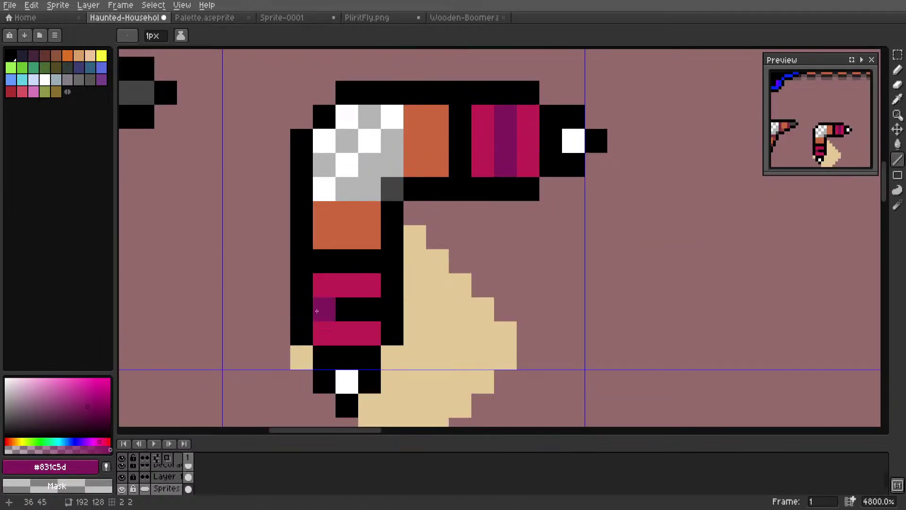
{"action": "left_click_drag", "start_coordinate": [325, 309], "coordinate": [370, 309]}
Enlarge the preview window and zoom it out to check both boomerangs against the scene
{"action": "key", "text": "m"}
{"action": "scroll", "coordinate": [837, 151], "scroll_direction": "down", "scroll_amount": 3}
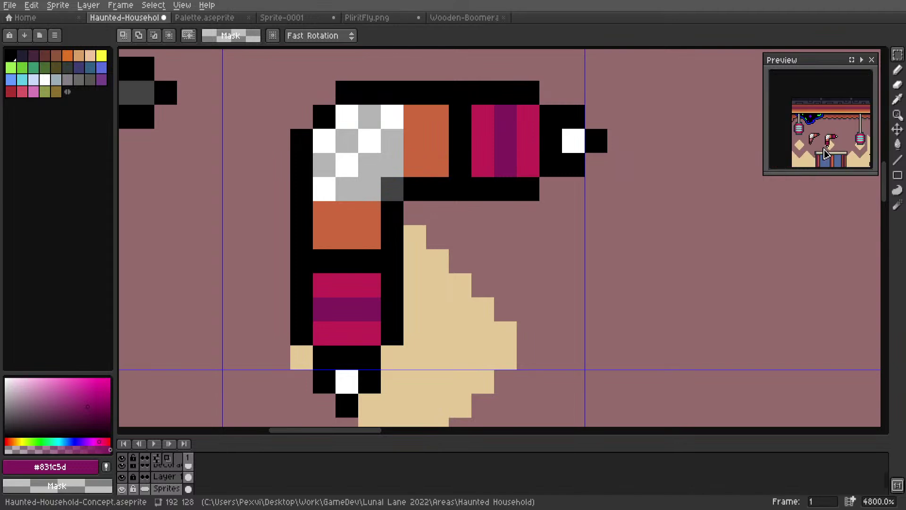
{"action": "left_click_drag", "start_coordinate": [762, 175], "coordinate": [626, 248]}
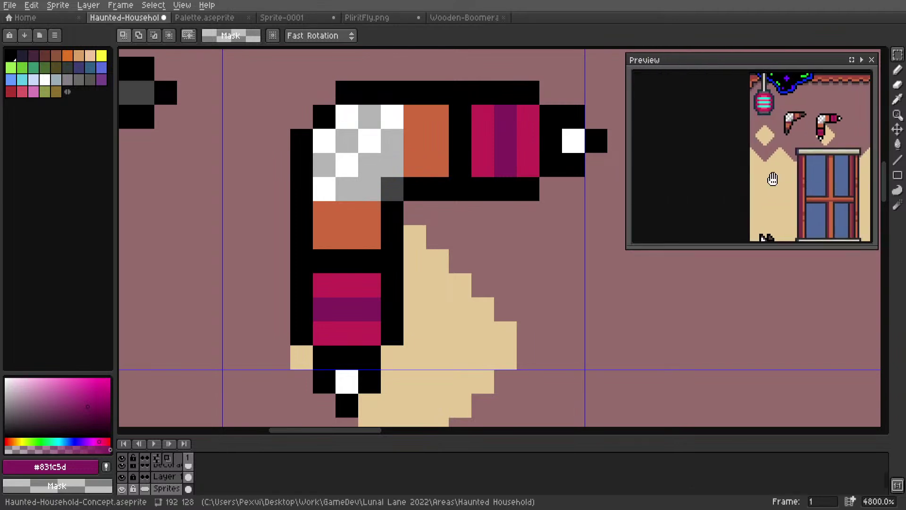
Try recolouring the black bands between the orange and crimson sections of both arms with #7a3045, and undo it
{"action": "scroll", "coordinate": [533, 227], "scroll_direction": "down", "scroll_amount": 4}
{"action": "middle_click_drag", "start_coordinate": [533, 227], "coordinate": [500, 223]}
{"action": "scroll", "coordinate": [478, 188], "scroll_direction": "up", "scroll_amount": 2}
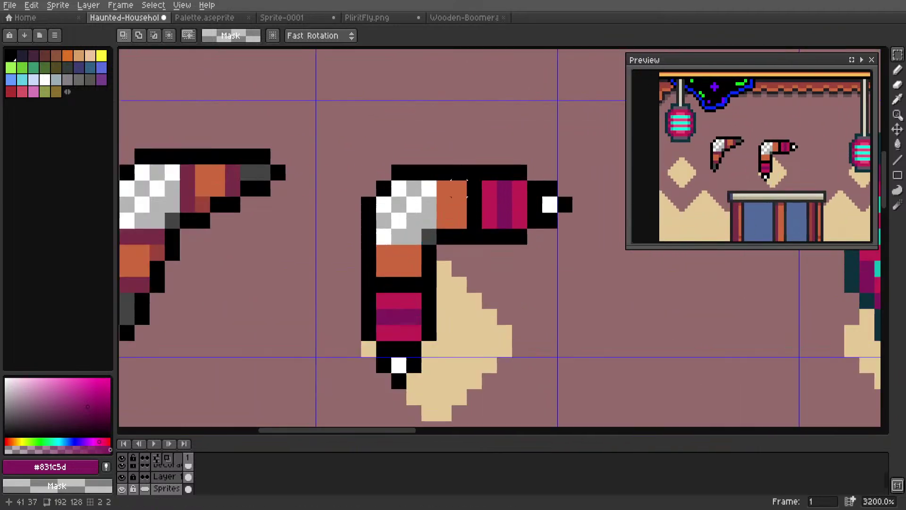
{"action": "middle_click_drag", "start_coordinate": [431, 187], "coordinate": [496, 173]}
{"action": "key", "text": "i"}
{"action": "left_click", "coordinate": [254, 174]}
{"action": "key", "text": "l"}
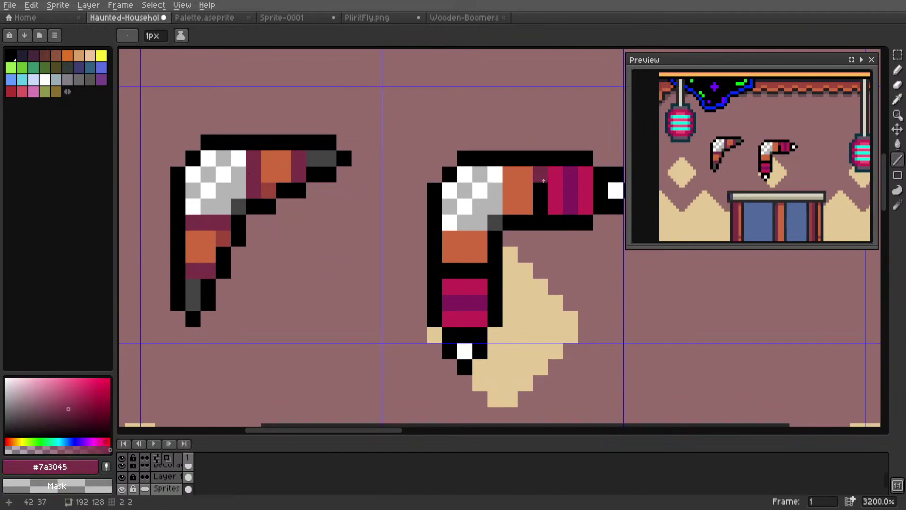
{"action": "left_click_drag", "start_coordinate": [540, 173], "coordinate": [540, 204]}
{"action": "left_click_drag", "start_coordinate": [449, 270], "coordinate": [479, 272]}
{"action": "key", "text": "m"}
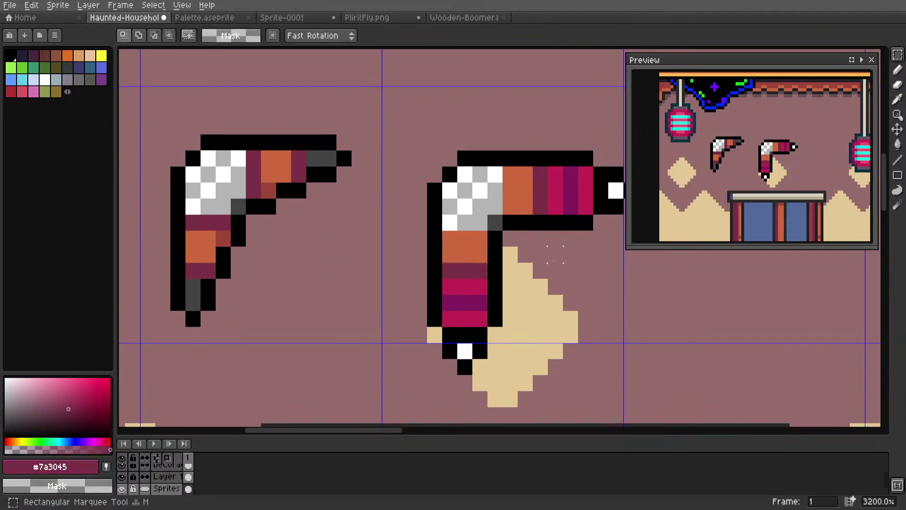
{"action": "scroll", "coordinate": [768, 167], "scroll_direction": "down", "scroll_amount": 1}
{"action": "scroll", "coordinate": [761, 172], "scroll_direction": "up", "scroll_amount": 1}
{"action": "key", "text": "ctrl+z"}
{"action": "key", "text": "ctrl+z"}
{"action": "key", "text": "ctrl+z"}
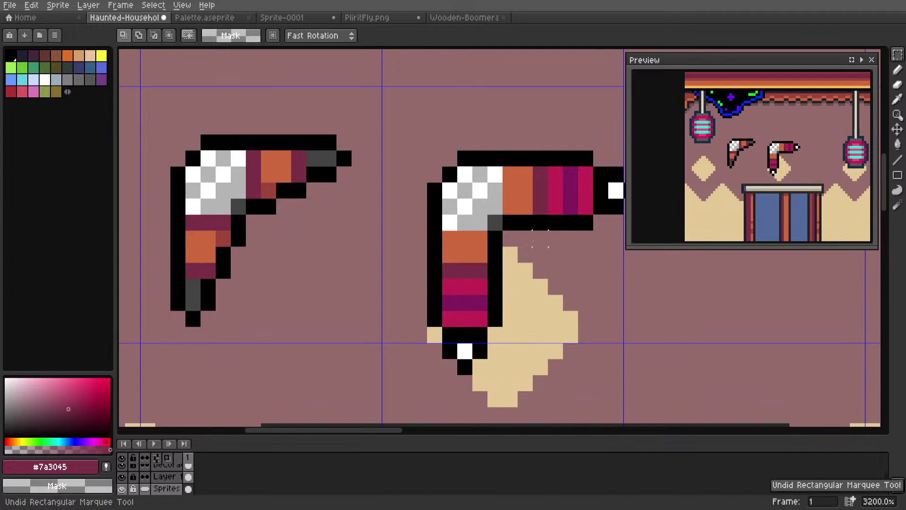
Try shading the outer pixel row of both orange sections with #9e4539 sampled from the wooden boomerang
{"action": "key", "text": "i"}
{"action": "left_click", "coordinate": [269, 190]}
{"action": "key", "text": "l"}
{"action": "left_click", "coordinate": [526, 206]}
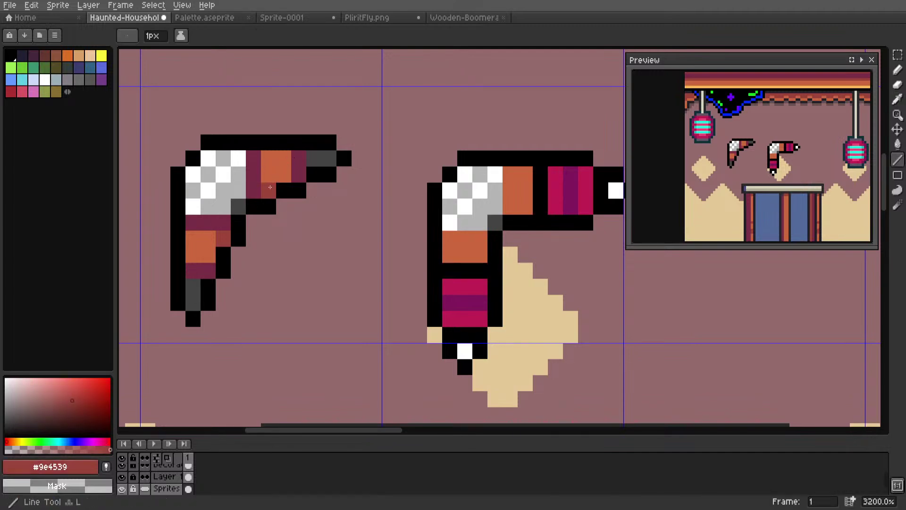
{"action": "left_click", "coordinate": [480, 253]}
{"action": "left_click_drag", "start_coordinate": [479, 253], "coordinate": [450, 254]}
{"action": "mouse_move", "coordinate": [526, 206]}
{"action": "left_mouse_down"}
{"action": "mouse_move", "coordinate": [525, 158]}
{"action": "mouse_move", "coordinate": [525, 191]}
{"action": "left_mouse_up"}
{"action": "key", "text": "ctrl+z"}
{"action": "scroll", "coordinate": [760, 173], "scroll_direction": "up", "scroll_amount": 1}
{"action": "middle_click_drag", "start_coordinate": [761, 170], "coordinate": [733, 168]}
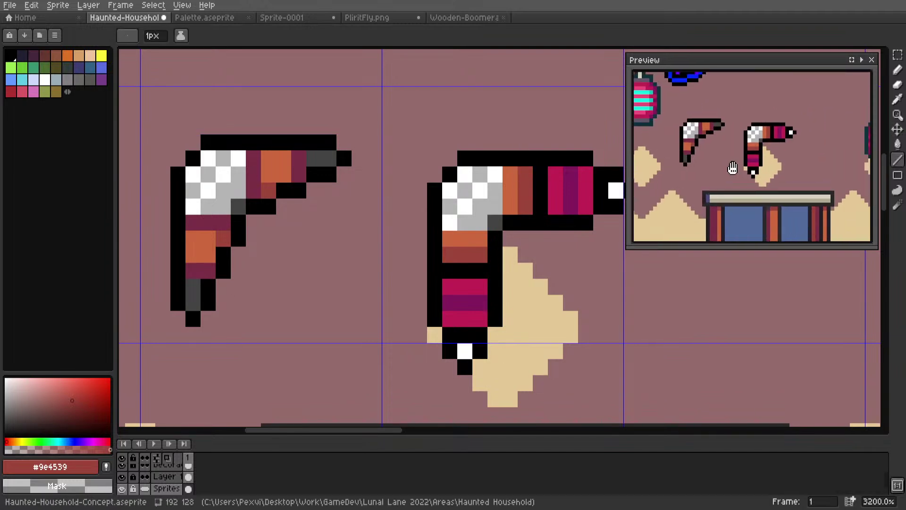
Repaint the shaded outer row of both orange sections with orange #cd683d
{"action": "key", "text": "i"}
{"action": "left_click", "coordinate": [463, 236]}
{"action": "key", "text": "l"}
{"action": "left_click_drag", "start_coordinate": [435, 254], "coordinate": [443, 259]}
{"action": "key", "text": "ctrl+z"}
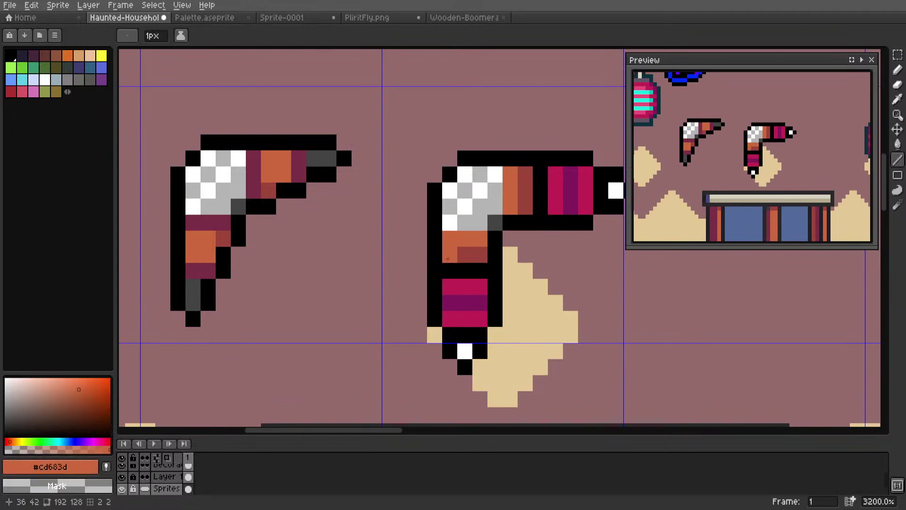
{"action": "left_click_drag", "start_coordinate": [448, 257], "coordinate": [480, 255]}
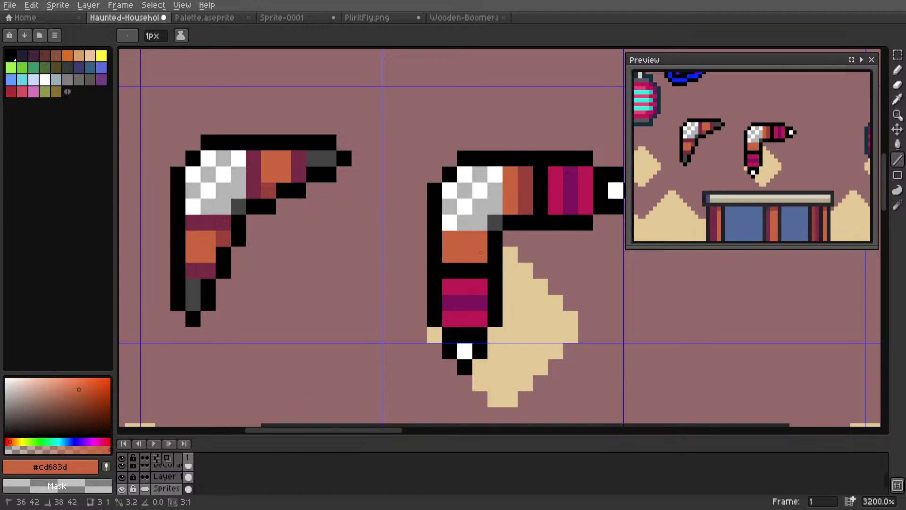
{"action": "left_click_drag", "start_coordinate": [525, 208], "coordinate": [525, 174]}
Recolour the orange pixel row beside the elbow on both arms with #7a3045 sampled from the wooden boomerang
{"action": "key", "text": "i"}
{"action": "left_click", "coordinate": [197, 217]}
{"action": "key", "text": "l"}
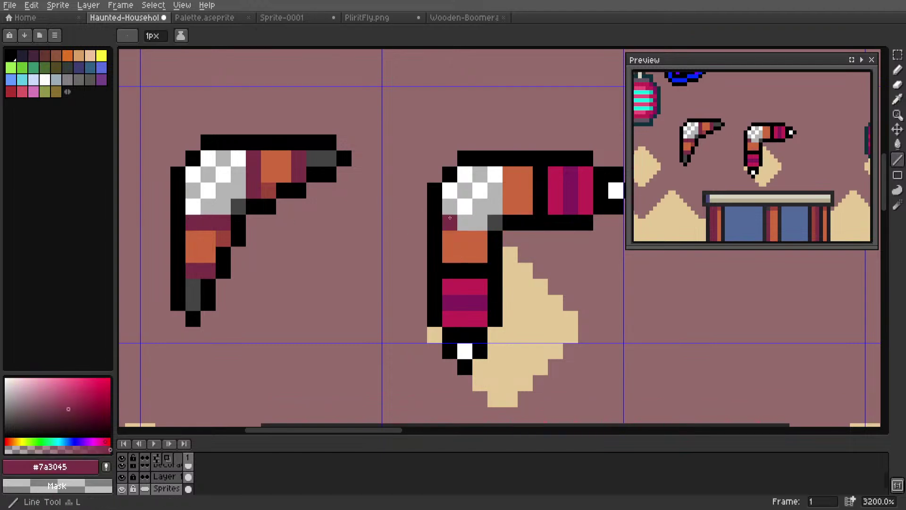
{"action": "left_click_drag", "start_coordinate": [450, 239], "coordinate": [479, 239]}
{"action": "left_click_drag", "start_coordinate": [512, 207], "coordinate": [512, 181]}
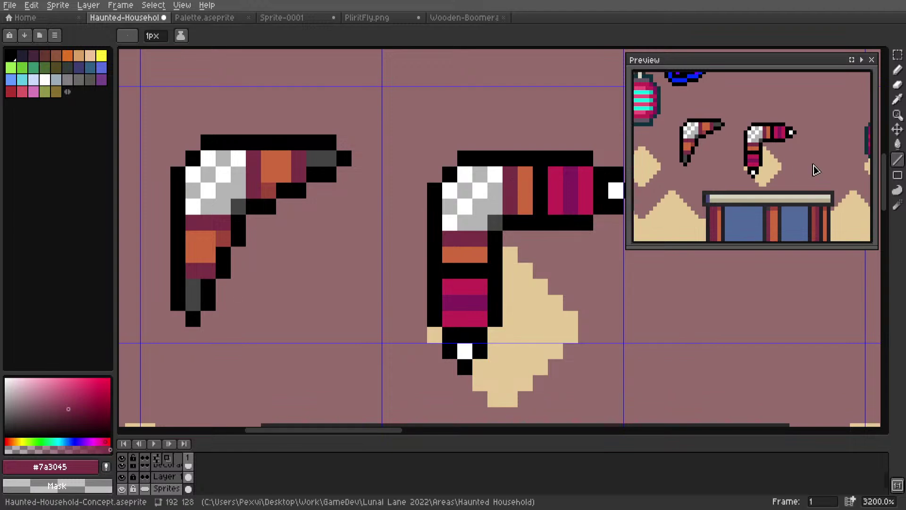
{"action": "scroll", "coordinate": [785, 167], "scroll_direction": "down", "scroll_amount": 3}
{"action": "mouse_move", "coordinate": [784, 166]}
{"action": "middle_mouse_down"}
{"action": "mouse_move", "coordinate": [765, 179]}
{"action": "mouse_move", "coordinate": [778, 166]}
{"action": "middle_mouse_up"}
{"action": "scroll", "coordinate": [764, 172], "scroll_direction": "up", "scroll_amount": 3}
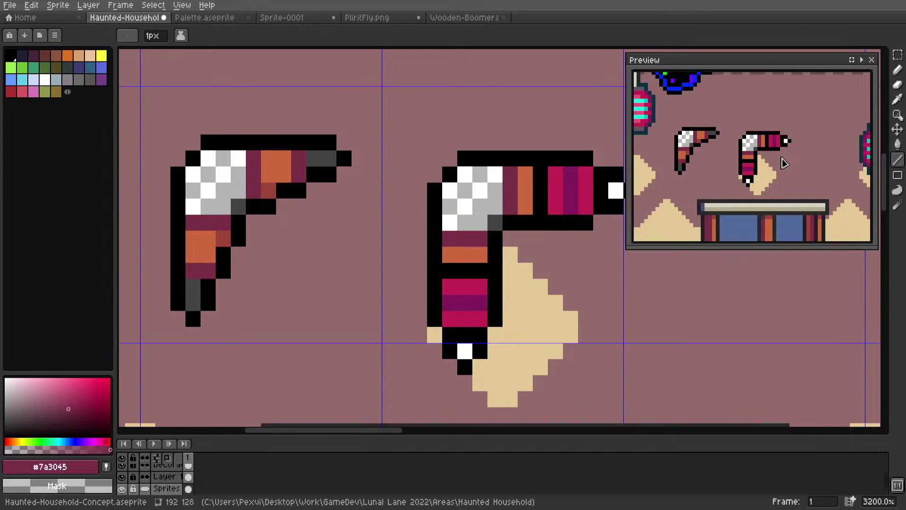
Move the outer crimson-striped part of each arm, including its tip, one pixel away from the elbow
{"action": "middle_click_drag", "start_coordinate": [541, 174], "coordinate": [470, 180]}
{"action": "key", "text": "m"}
{"action": "left_click_drag", "start_coordinate": [484, 164], "coordinate": [553, 236]}
{"action": "key", "text": "Right"}
{"action": "key", "text": "ctrl+d"}
{"action": "left_click_drag", "start_coordinate": [358, 334], "coordinate": [415, 364]}
{"action": "left_click_drag", "start_coordinate": [333, 389], "coordinate": [444, 285]}
{"action": "left_click_drag", "start_coordinate": [409, 309], "coordinate": [408, 323]}
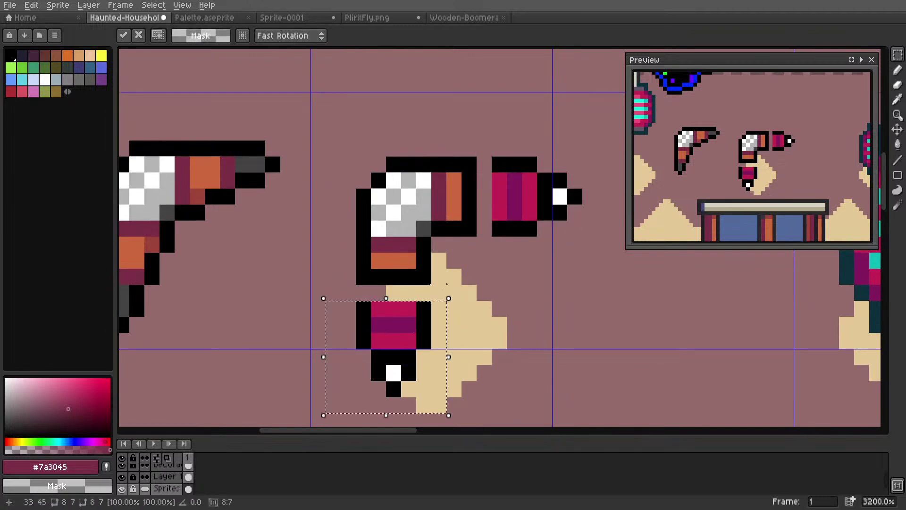
Duplicate the innermost crimson stripe with its outline into the one-pixel gap on both arms
{"action": "left_click_drag", "start_coordinate": [501, 161], "coordinate": [499, 229]}
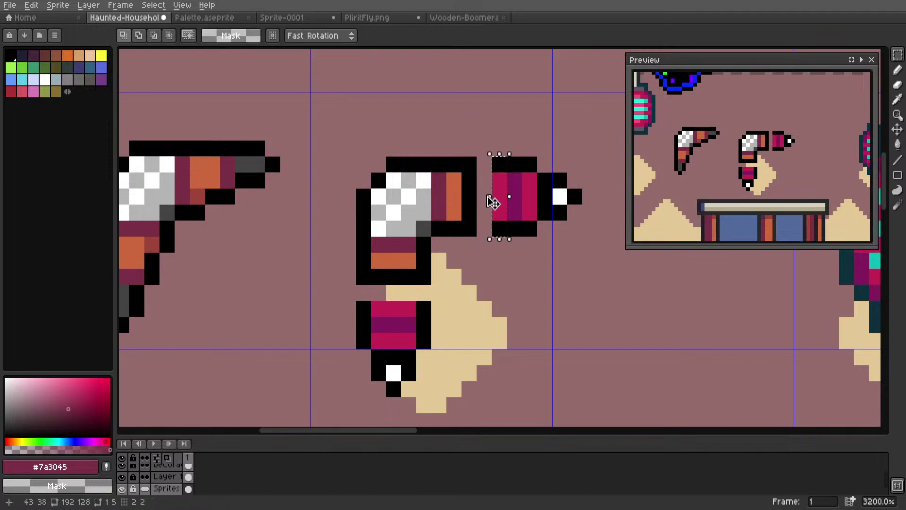
{"action": "left_click_drag", "start_coordinate": [488, 197], "coordinate": [471, 195]}
{"action": "middle_click_drag", "start_coordinate": [471, 194], "coordinate": [528, 145]}
{"action": "mouse_move", "coordinate": [420, 259]}
{"action": "left_mouse_down"}
{"action": "mouse_move", "coordinate": [481, 259]}
{"action": "mouse_move", "coordinate": [448, 232]}
{"action": "left_mouse_up"}
{"action": "key", "text": "ctrl+d"}
Recolour the innermost crimson stripe on both arms with the dark magenta #831c5d of the existing middle stripe
{"action": "scroll", "coordinate": [732, 143], "scroll_direction": "down", "scroll_amount": 4}
{"action": "middle_click_drag", "start_coordinate": [738, 171], "coordinate": [722, 195]}
{"action": "scroll", "coordinate": [723, 194], "scroll_direction": "up", "scroll_amount": 3}
{"action": "middle_click_drag", "start_coordinate": [526, 163], "coordinate": [505, 208]}
{"action": "scroll", "coordinate": [514, 211], "scroll_direction": "up", "scroll_amount": 2}
{"action": "key", "text": "i"}
{"action": "left_click", "coordinate": [567, 166]}
{"action": "key", "text": "l"}
{"action": "left_click_drag", "start_coordinate": [523, 158], "coordinate": [522, 208]}
{"action": "left_click", "coordinate": [391, 300]}
{"action": "left_click_drag", "start_coordinate": [364, 326], "coordinate": [410, 326]}
{"action": "key", "text": "m"}
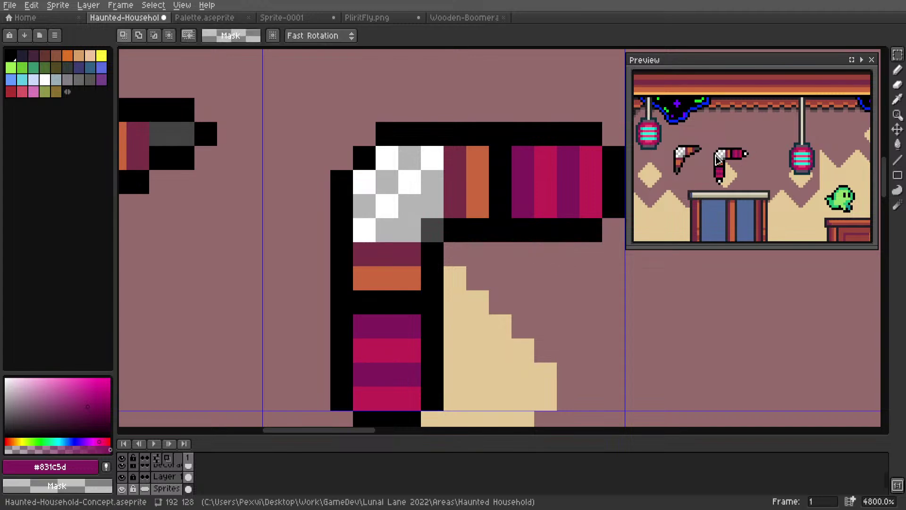
Try bending the outer ends of both arms inward by one pixel, and put them back in line
{"action": "scroll", "coordinate": [712, 183], "scroll_direction": "down", "scroll_amount": 2}
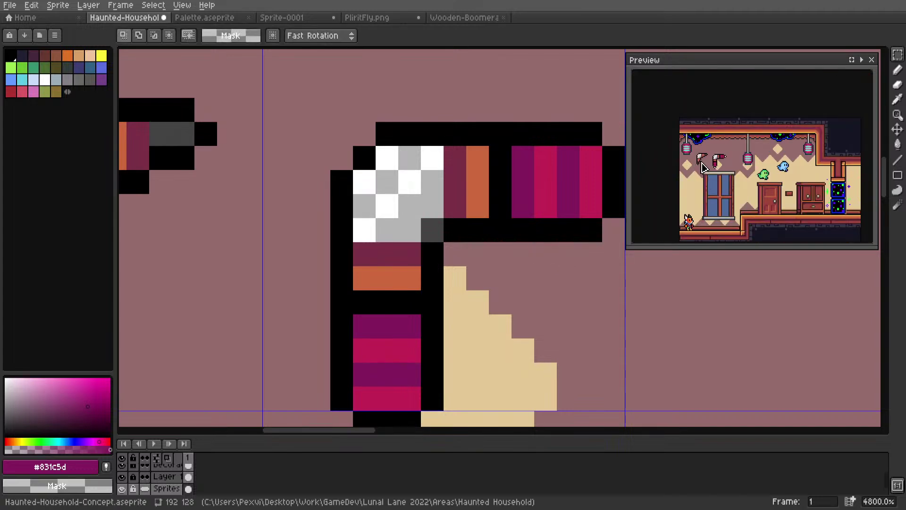
{"action": "scroll", "coordinate": [713, 168], "scroll_direction": "up", "scroll_amount": 3}
{"action": "scroll", "coordinate": [713, 168], "scroll_direction": "up", "scroll_amount": 2}
{"action": "scroll", "coordinate": [713, 168], "scroll_direction": "down", "scroll_amount": 1}
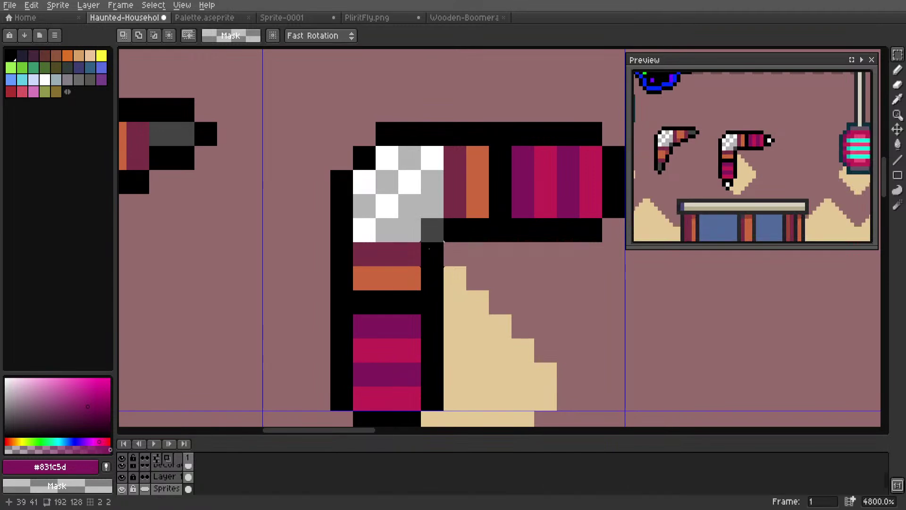
{"action": "scroll", "coordinate": [428, 247], "scroll_direction": "down", "scroll_amount": 1}
{"action": "left_click_drag", "start_coordinate": [519, 169], "coordinate": [553, 224]}
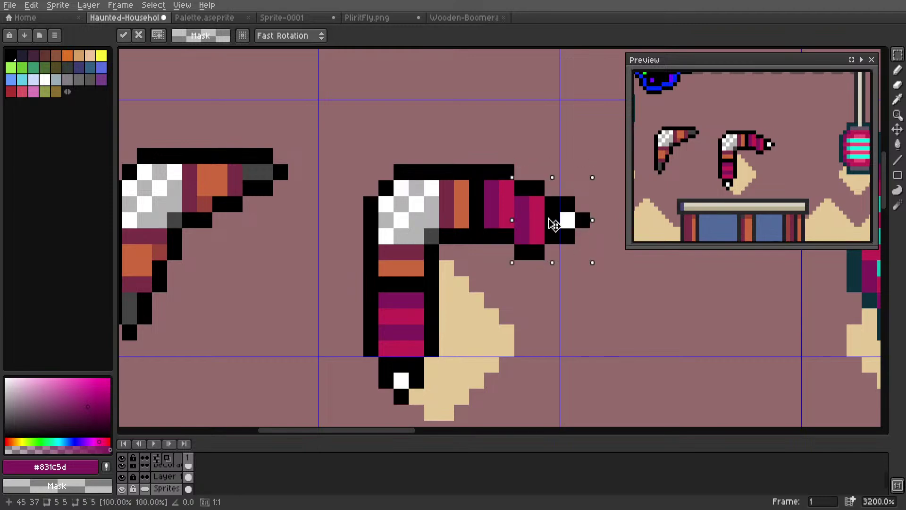
{"action": "left_click_drag", "start_coordinate": [350, 341], "coordinate": [449, 404]}
{"action": "mouse_move", "coordinate": [412, 360]}
{"action": "left_mouse_down"}
{"action": "mouse_move", "coordinate": [423, 362]}
{"action": "mouse_move", "coordinate": [408, 364]}
{"action": "left_mouse_up"}
{"action": "left_click", "coordinate": [582, 171]}
{"action": "left_click_drag", "start_coordinate": [581, 171], "coordinate": [521, 269]}
{"action": "left_click_drag", "start_coordinate": [542, 240], "coordinate": [542, 221]}
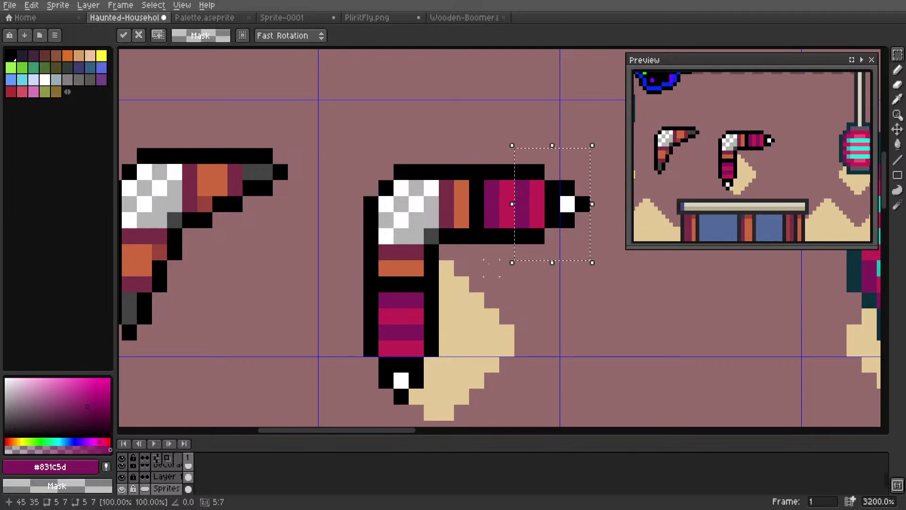
{"action": "left_click", "coordinate": [472, 257]}
Shift the white-tipped ends inward by one pixel, moving the horizontal arm's tip down and the vertical arm's tip right
{"action": "scroll", "coordinate": [410, 243], "scroll_direction": "down", "scroll_amount": 3}
{"action": "middle_click_drag", "start_coordinate": [410, 242], "coordinate": [466, 250]}
{"action": "scroll", "coordinate": [466, 251], "scroll_direction": "down", "scroll_amount": 4}
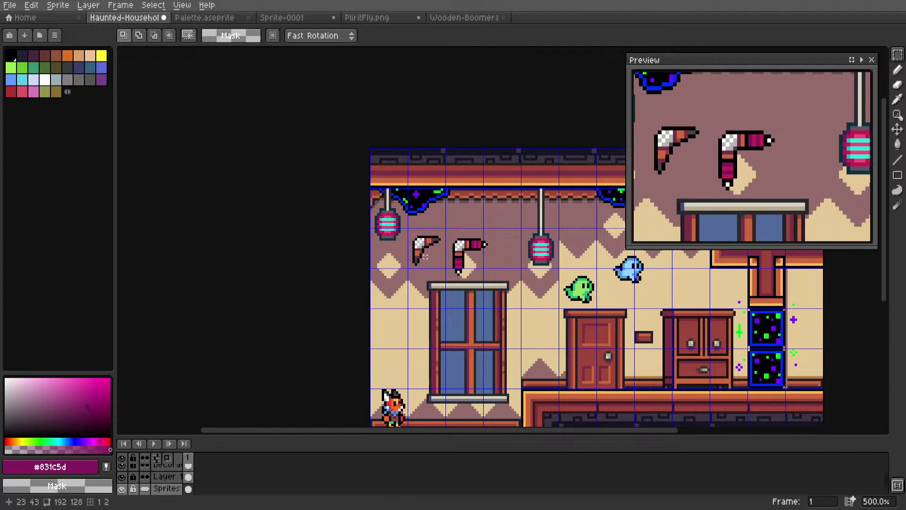
{"action": "scroll", "coordinate": [472, 249], "scroll_direction": "up", "scroll_amount": 8}
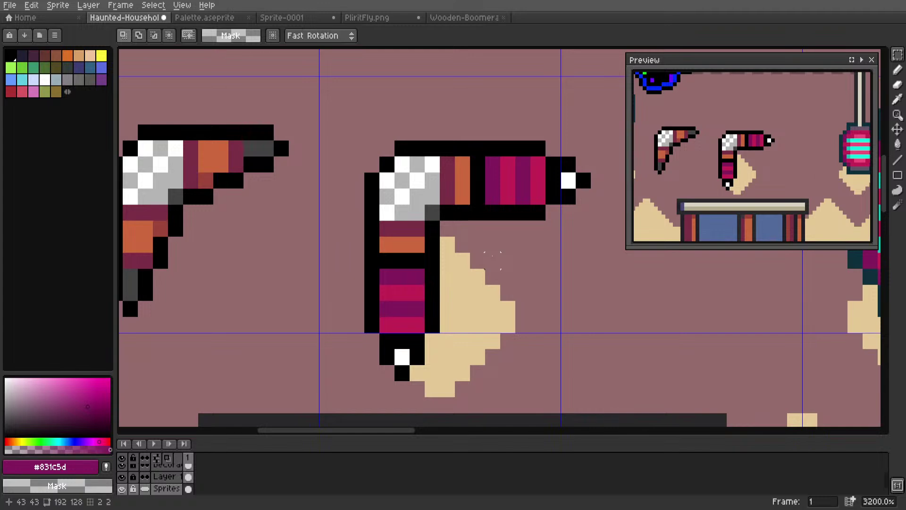
{"action": "mouse_move", "coordinate": [606, 140]}
{"action": "left_mouse_down"}
{"action": "mouse_move", "coordinate": [561, 204]}
{"action": "mouse_move", "coordinate": [580, 199]}
{"action": "left_mouse_up"}
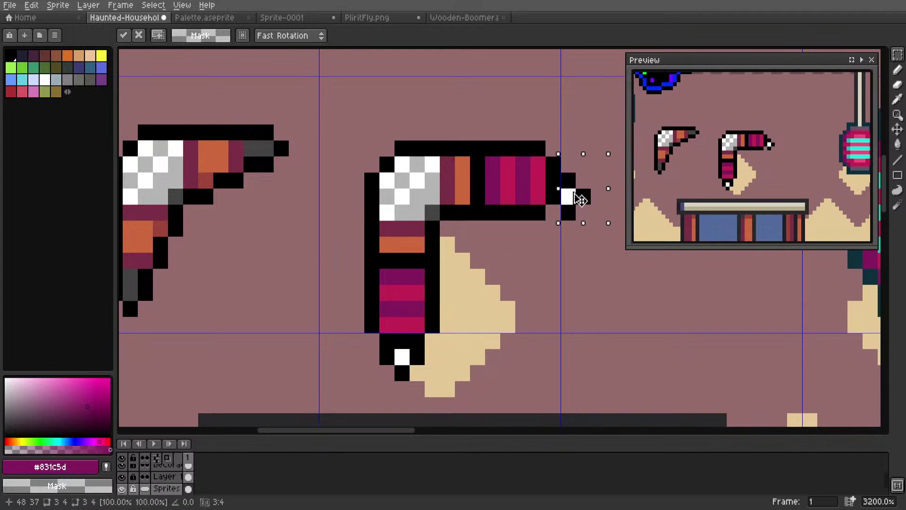
{"action": "left_click_drag", "start_coordinate": [363, 348], "coordinate": [425, 397]}
{"action": "left_click_drag", "start_coordinate": [404, 367], "coordinate": [419, 367]}
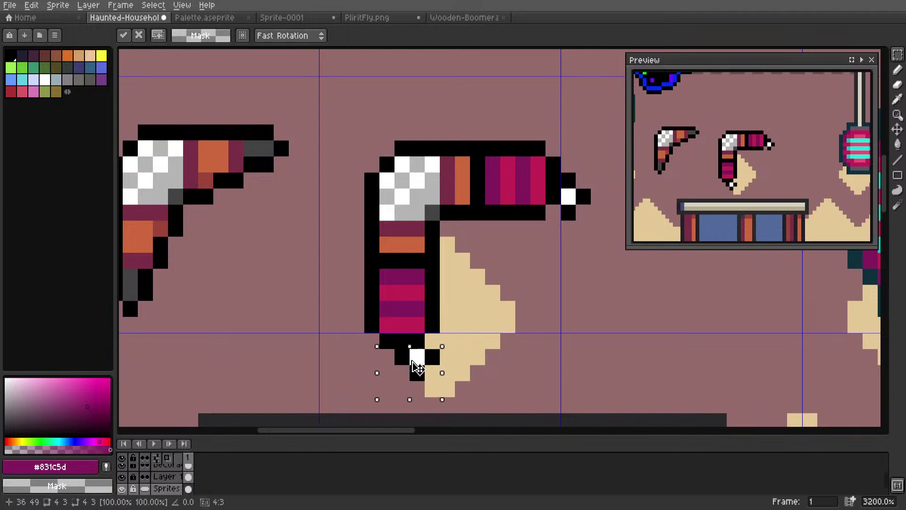
{"action": "key", "text": "ctrl+d"}
{"action": "scroll", "coordinate": [781, 151], "scroll_direction": "down", "scroll_amount": 2}
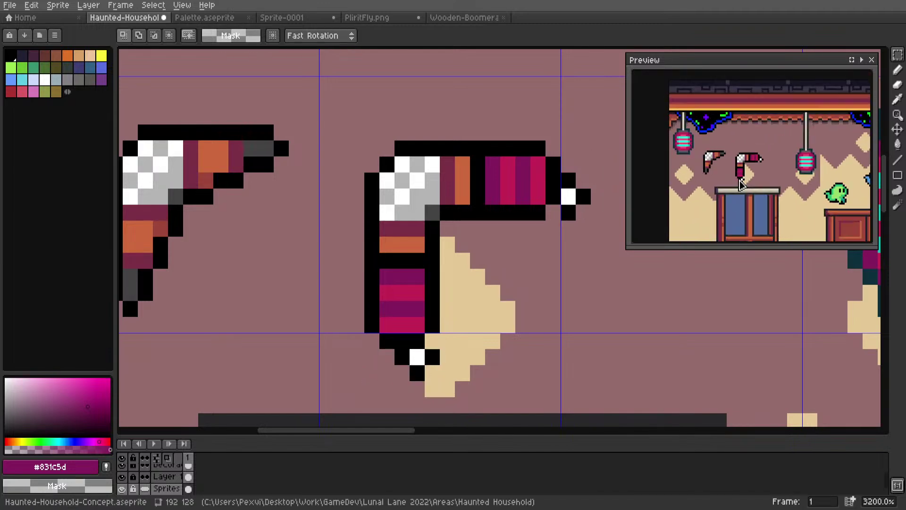
{"action": "scroll", "coordinate": [781, 152], "scroll_direction": "up", "scroll_amount": 2}
{"action": "left_click_drag", "start_coordinate": [781, 152], "coordinate": [752, 163]}
Try adding black outline pixels around the vertical arm's tip, and undo them
{"action": "key", "text": "i"}
{"action": "left_click", "coordinate": [434, 353]}
{"action": "key", "text": "l"}
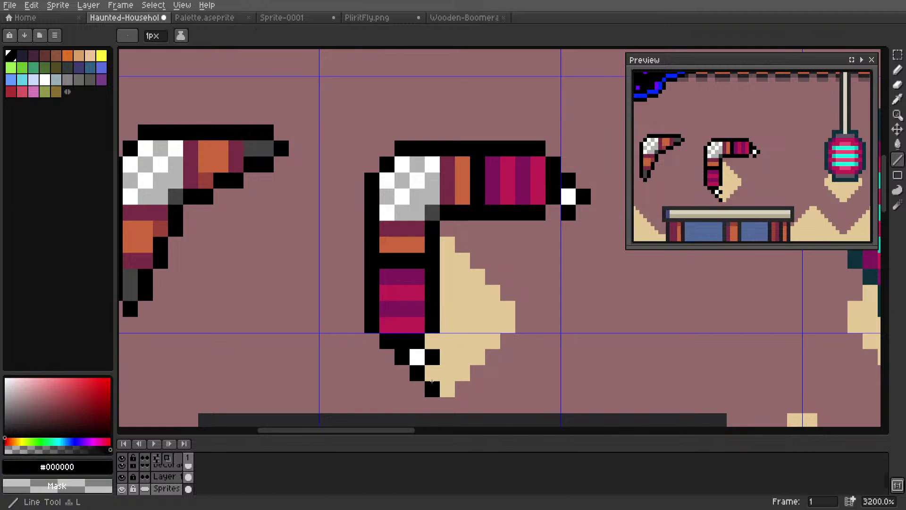
{"action": "left_click", "coordinate": [383, 360]}
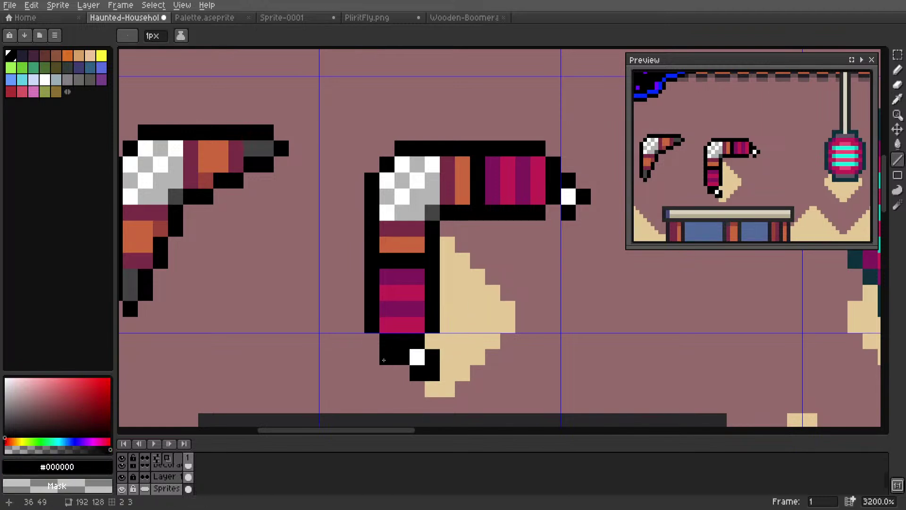
{"action": "key", "text": "ctrl+z"}
{"action": "key", "text": "ctrl+z"}
{"action": "key", "text": "m"}
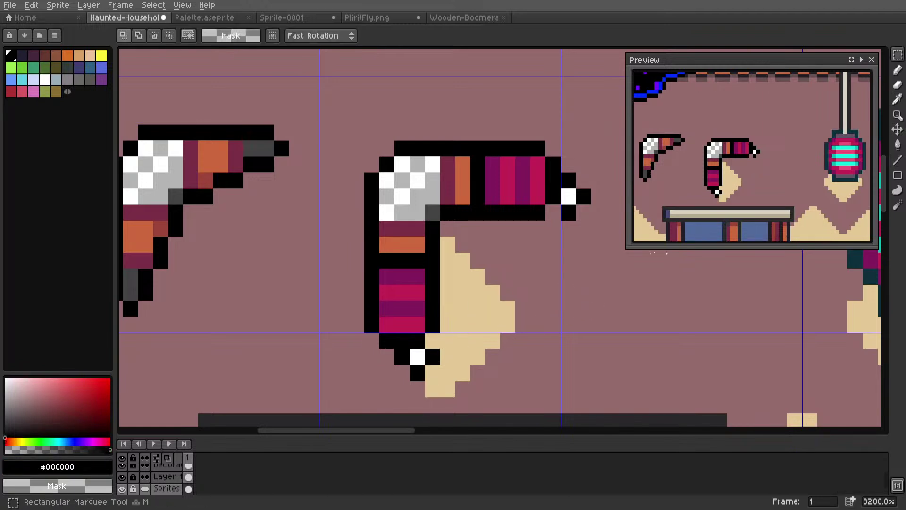
Examine both boomerangs against the scene at several zoom levels in the preview and the canvas
{"action": "scroll", "coordinate": [725, 197], "scroll_direction": "down", "scroll_amount": 2}
{"action": "scroll", "coordinate": [724, 192], "scroll_direction": "down", "scroll_amount": 3}
{"action": "scroll", "coordinate": [715, 196], "scroll_direction": "up", "scroll_amount": 4}
{"action": "left_click_drag", "start_coordinate": [741, 181], "coordinate": [723, 193]}
{"action": "scroll", "coordinate": [723, 192], "scroll_direction": "up", "scroll_amount": 1}
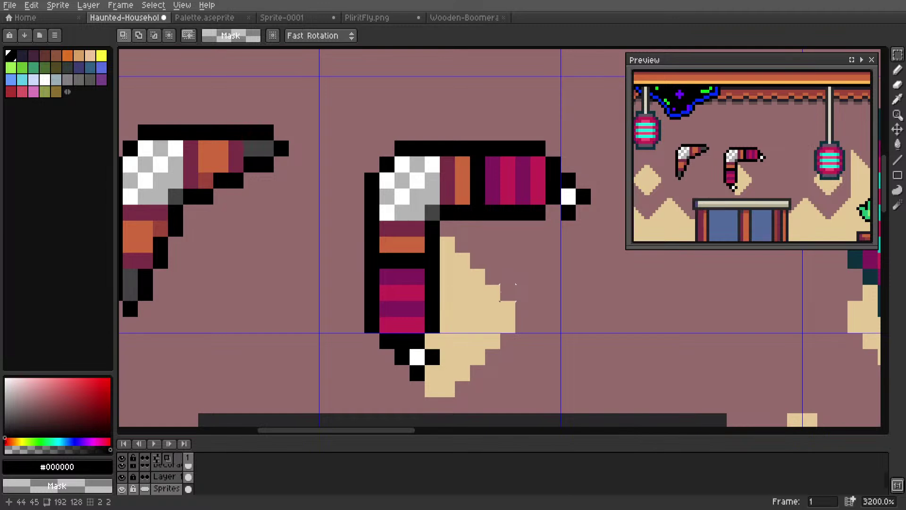
{"action": "scroll", "coordinate": [507, 228], "scroll_direction": "down", "scroll_amount": 4}
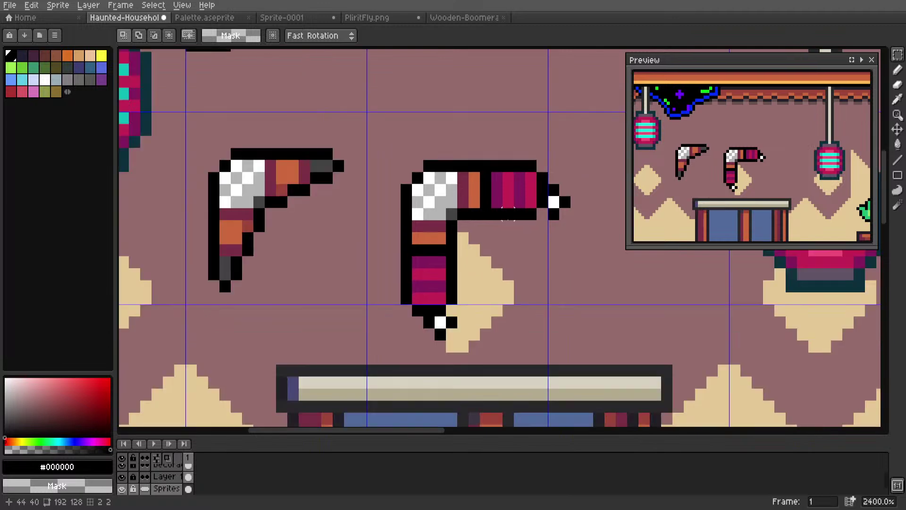
{"action": "scroll", "coordinate": [478, 234], "scroll_direction": "up", "scroll_amount": 3}
{"action": "key", "text": "m"}
{"action": "scroll", "coordinate": [535, 206], "scroll_direction": "up", "scroll_amount": 2}
{"action": "scroll", "coordinate": [539, 205], "scroll_direction": "down", "scroll_amount": 2}
Copy the whole striped boomerang into a new 15 × 15 px RGBA sprite with a transparent background
{"action": "left_click_drag", "start_coordinate": [543, 199], "coordinate": [437, 333]}
{"action": "scroll", "coordinate": [426, 294], "scroll_direction": "up", "scroll_amount": 1}
{"action": "scroll", "coordinate": [505, 269], "scroll_direction": "down", "scroll_amount": 3}
{"action": "scroll", "coordinate": [504, 274], "scroll_direction": "up", "scroll_amount": 1}
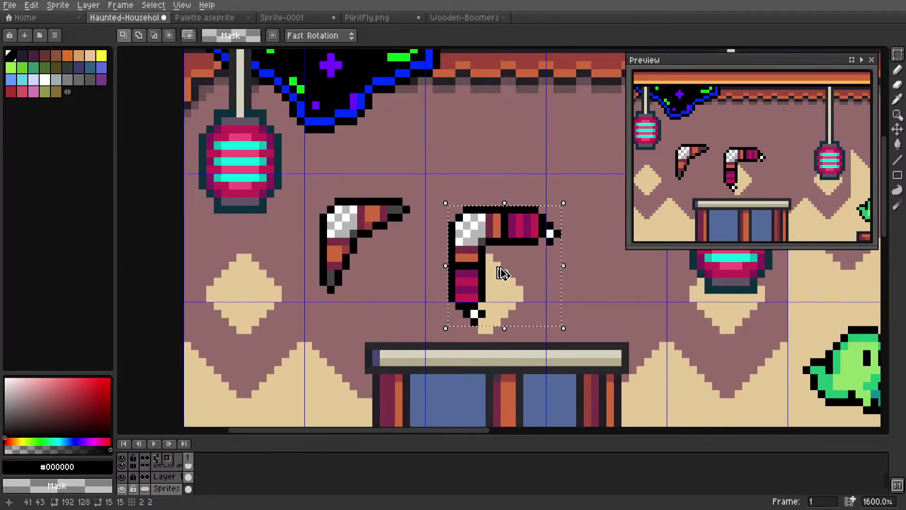
{"action": "left_click", "coordinate": [9, 6]}
{"action": "left_click", "coordinate": [7, 18]}
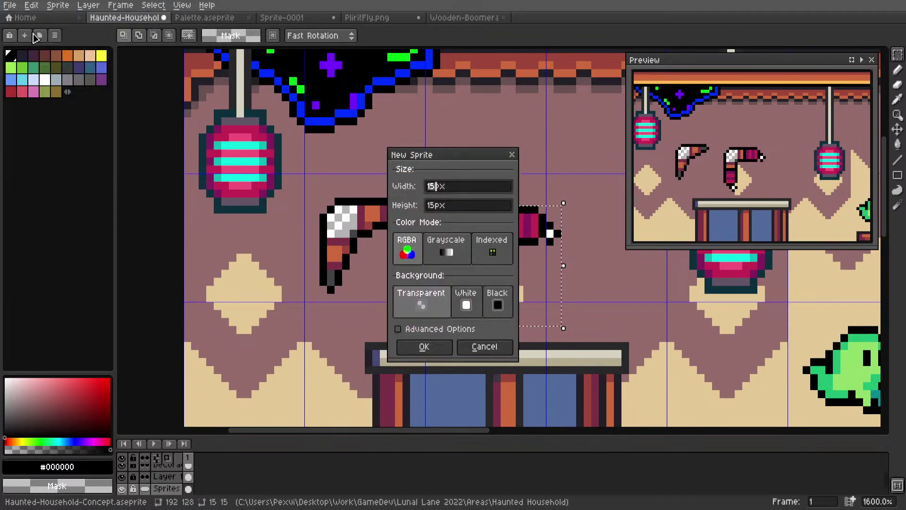
{"action": "key", "text": "Return"}
{"action": "key", "text": "ctrl+v"}
{"action": "scroll", "coordinate": [541, 179], "scroll_direction": "up", "scroll_amount": 2}
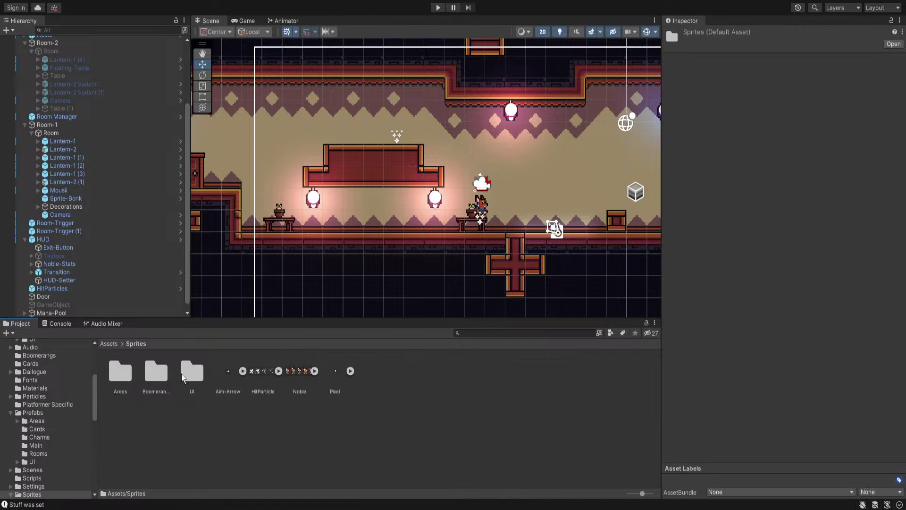
In Unity's Sprites > Boomerangs folder, set the Bomberang texture's Pixels Per Unit to 16 and apply it
{"action": "double_click", "coordinate": [153, 373]}
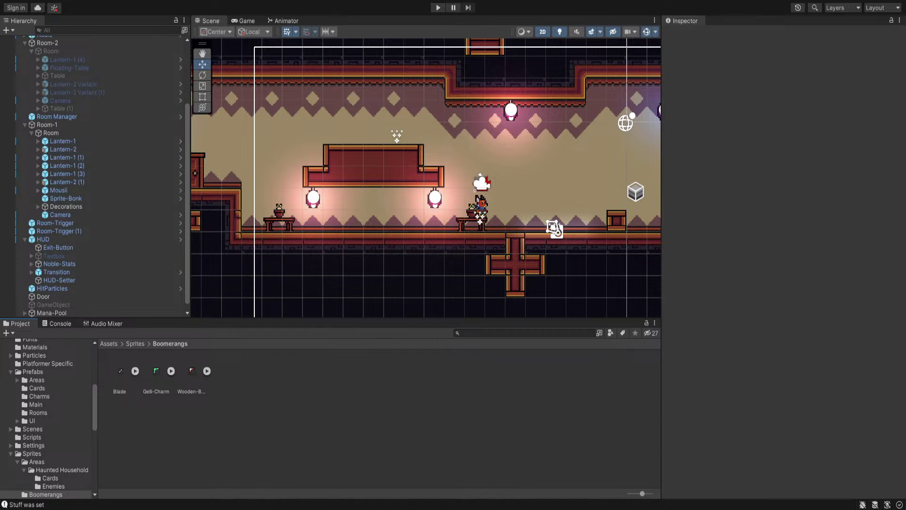
{"action": "left_click", "coordinate": [156, 373]}
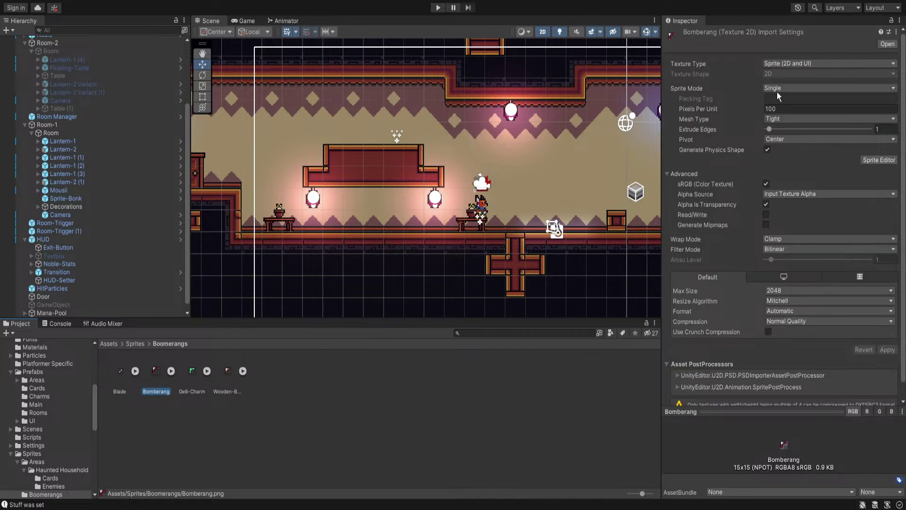
{"action": "left_click", "coordinate": [746, 111]}
{"action": "type", "text": "16"}
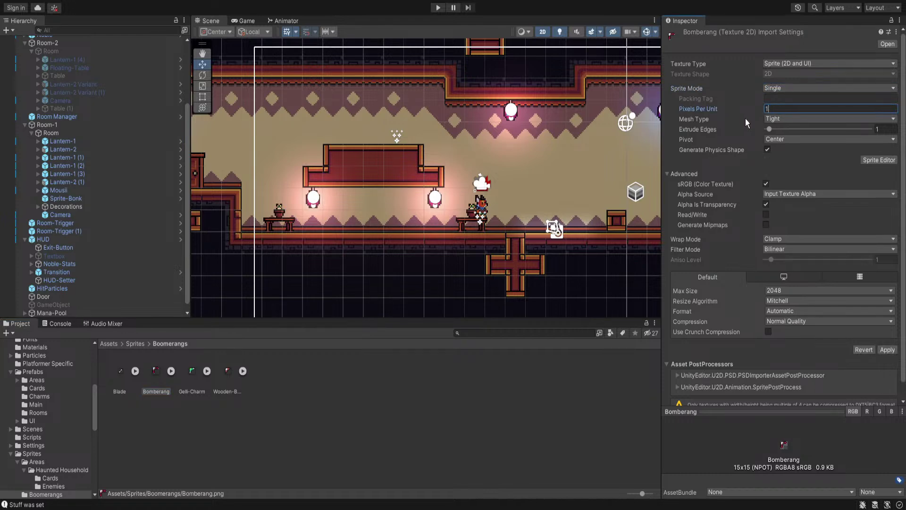
{"action": "left_click", "coordinate": [887, 350]}
Set the Bomberang texture's compression to None and its filter mode to Point (no filter), and apply the changes
{"action": "left_click", "coordinate": [793, 323]}
{"action": "left_click", "coordinate": [792, 332]}
{"action": "left_click", "coordinate": [774, 251]}
{"action": "left_click", "coordinate": [774, 263]}
{"action": "left_click", "coordinate": [888, 339]}
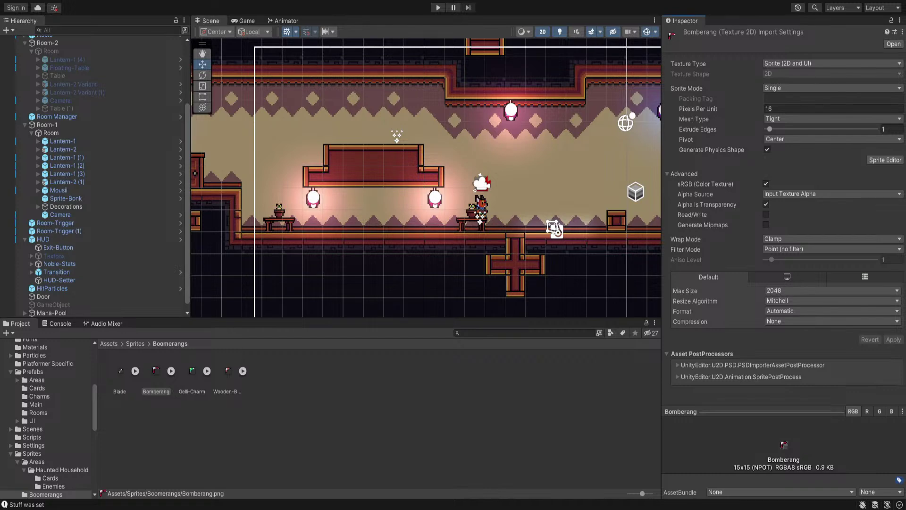
{"action": "scroll", "coordinate": [513, 262], "scroll_direction": "down", "scroll_amount": 5}
{"action": "middle_click_drag", "start_coordinate": [537, 265], "coordinate": [558, 246]}
{"action": "scroll", "coordinate": [544, 259], "scroll_direction": "up", "scroll_amount": 5}
{"action": "scroll", "coordinate": [557, 246], "scroll_direction": "up", "scroll_amount": 1}
{"action": "middle_click_drag", "start_coordinate": [457, 250], "coordinate": [511, 245]}
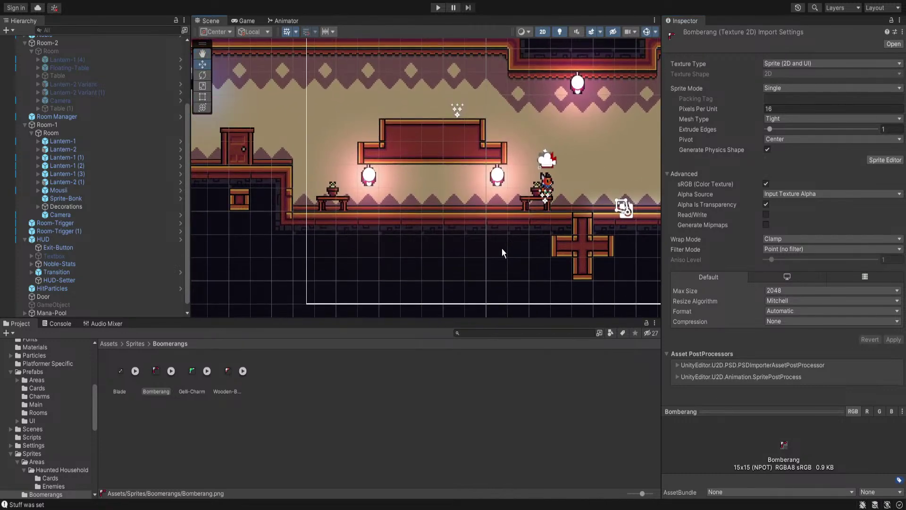
{"action": "middle_click_drag", "start_coordinate": [446, 226], "coordinate": [274, 239]}
Go to the Prefabs > Charms folder and place an instance of the Boomerang prefab in the scene's open room area
{"action": "left_click", "coordinate": [288, 385]}
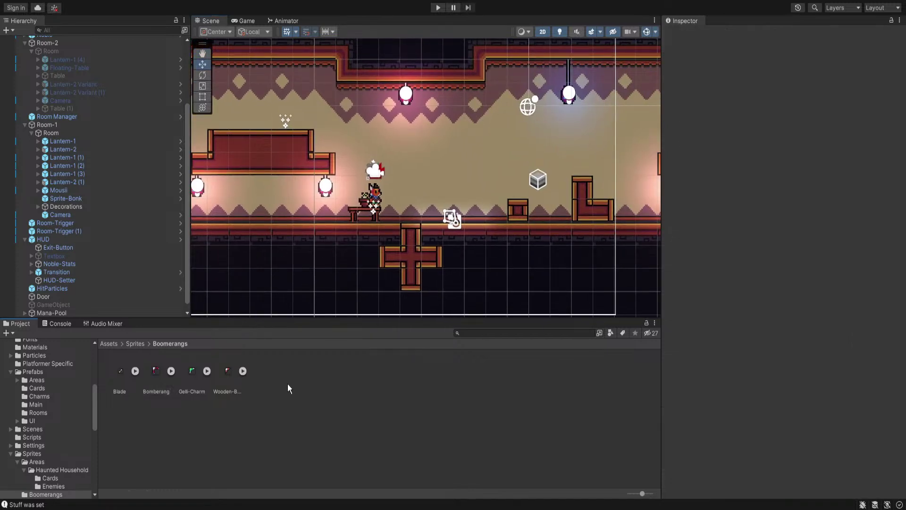
{"action": "left_click", "coordinate": [108, 343]}
{"action": "double_click", "coordinate": [447, 373]}
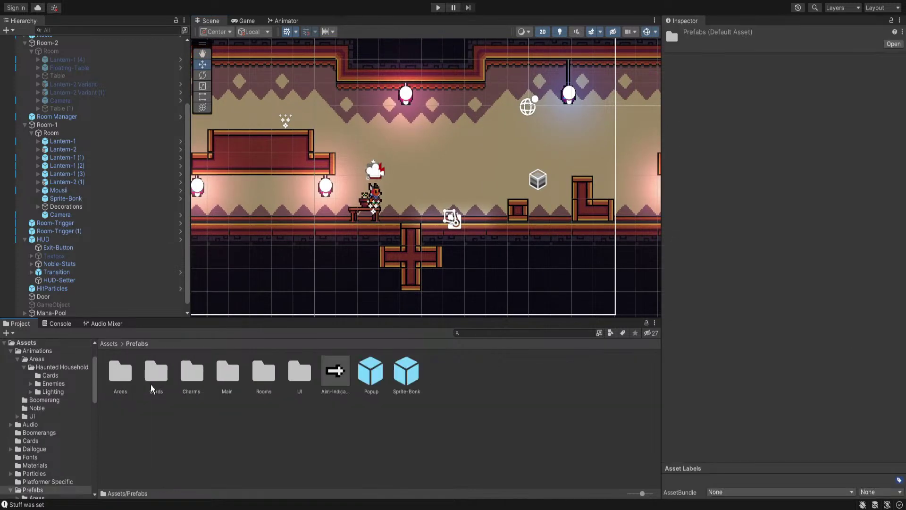
{"action": "double_click", "coordinate": [191, 373]}
{"action": "middle_click_drag", "start_coordinate": [312, 251], "coordinate": [366, 256]}
{"action": "scroll", "coordinate": [317, 254], "scroll_direction": "up", "scroll_amount": 3}
{"action": "left_click_drag", "start_coordinate": [123, 377], "coordinate": [508, 191]}
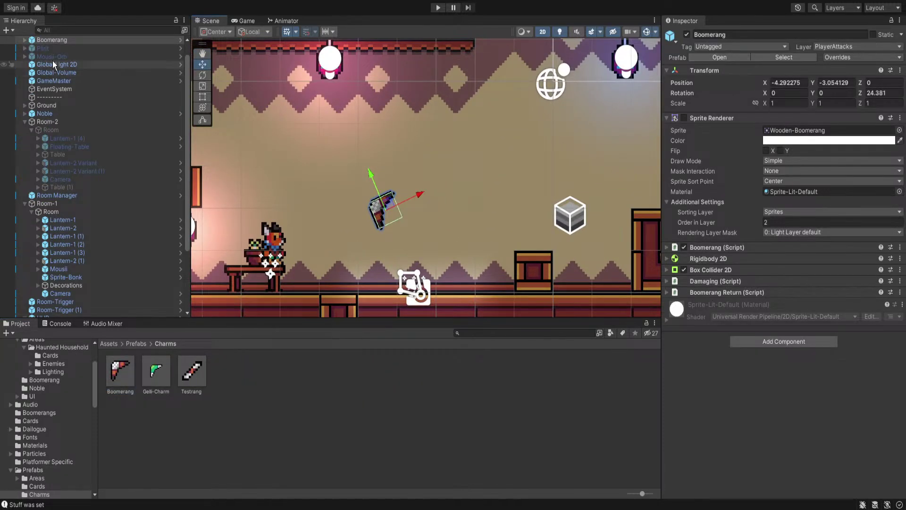
Rename the placed boomerang Bomberang and save it as a new prefab in the Charms folder
{"action": "left_click", "coordinate": [56, 43]}
{"action": "type", "text": "Bomberang"}
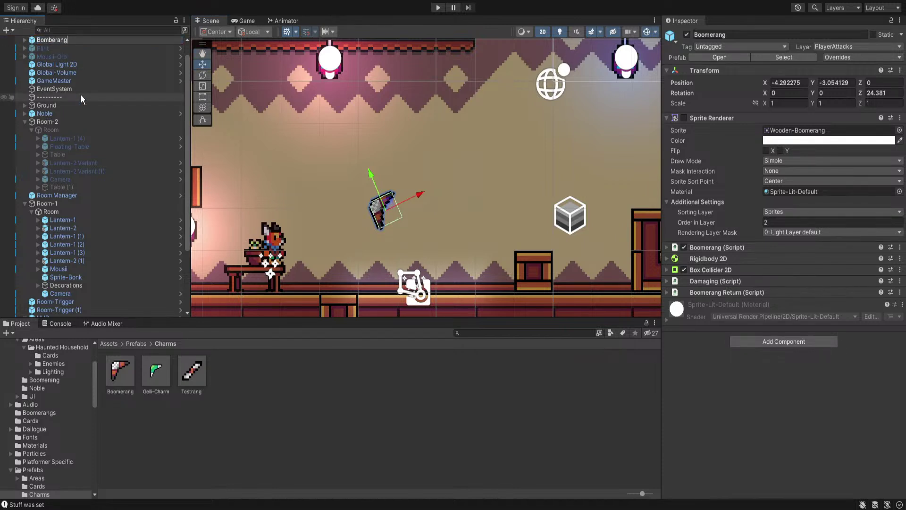
{"action": "key", "text": "Return"}
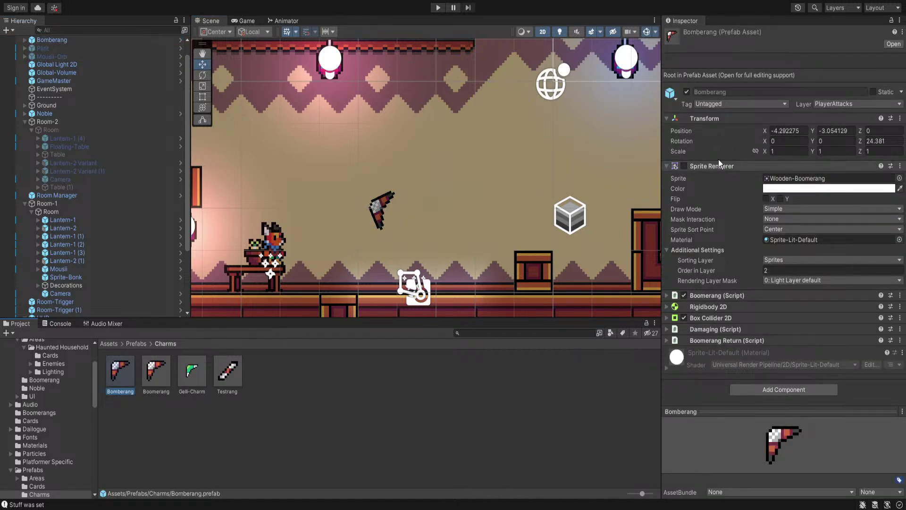
Open the Bomberang prefab for editing and assign the Bomberang sprite to its Sprite child
{"action": "left_click", "coordinate": [891, 44]}
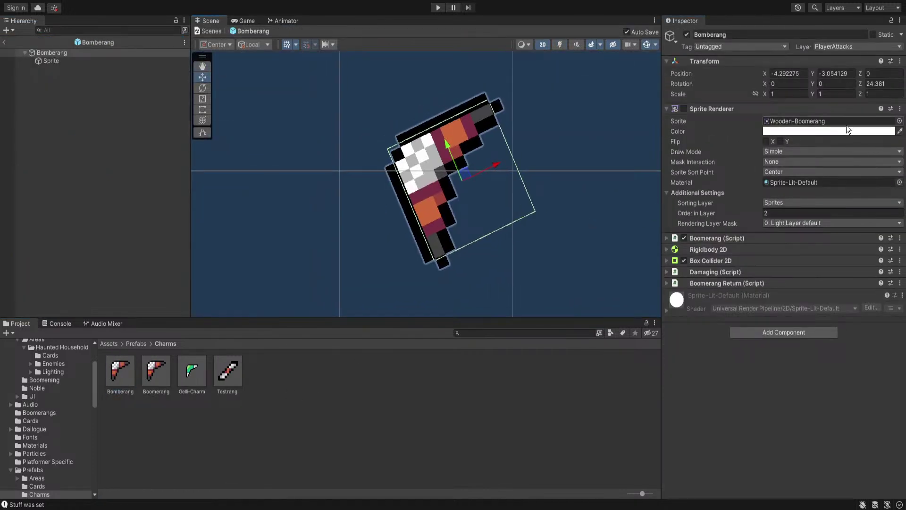
{"action": "left_click", "coordinate": [54, 62]}
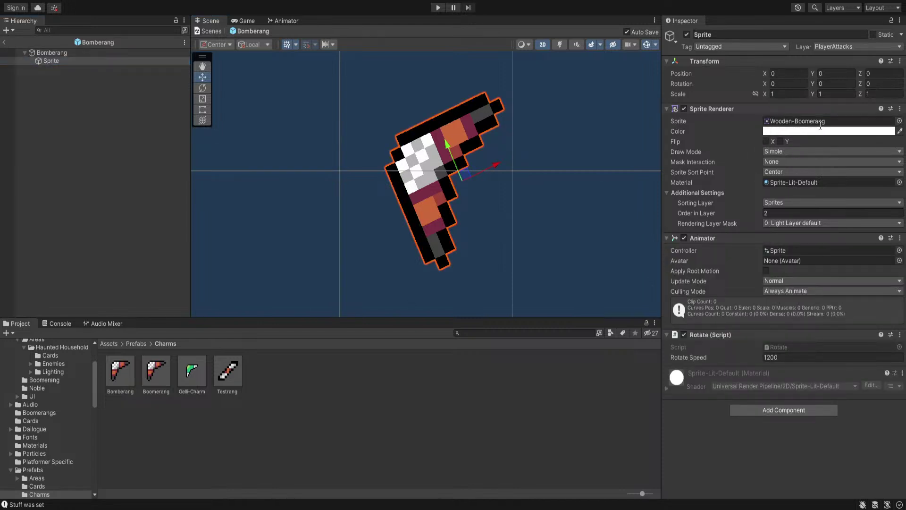
{"action": "double_click", "coordinate": [861, 171]}
{"action": "scroll", "coordinate": [454, 184], "scroll_direction": "down", "scroll_amount": 8}
{"action": "middle_click_drag", "start_coordinate": [453, 183], "coordinate": [457, 191]}
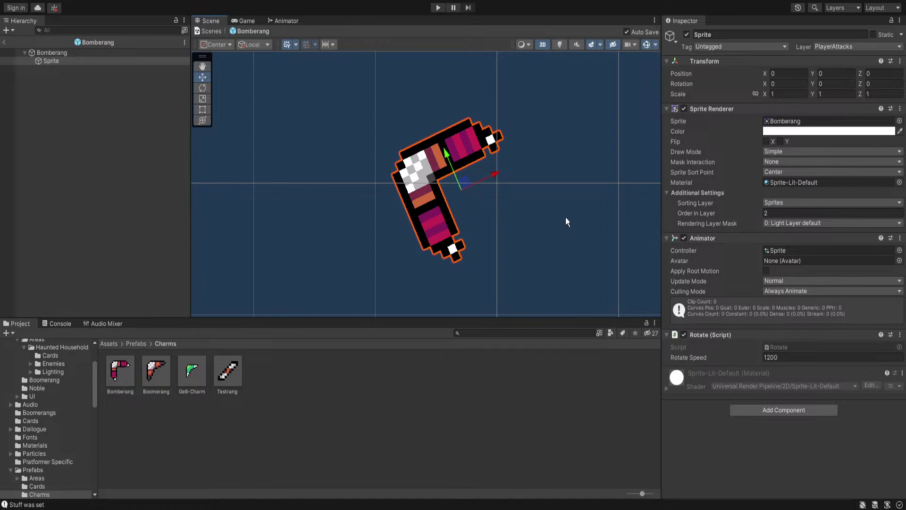
Add an empty child named Fire under the Bomberang root and give it a Particle System component
{"action": "left_click", "coordinate": [57, 54]}
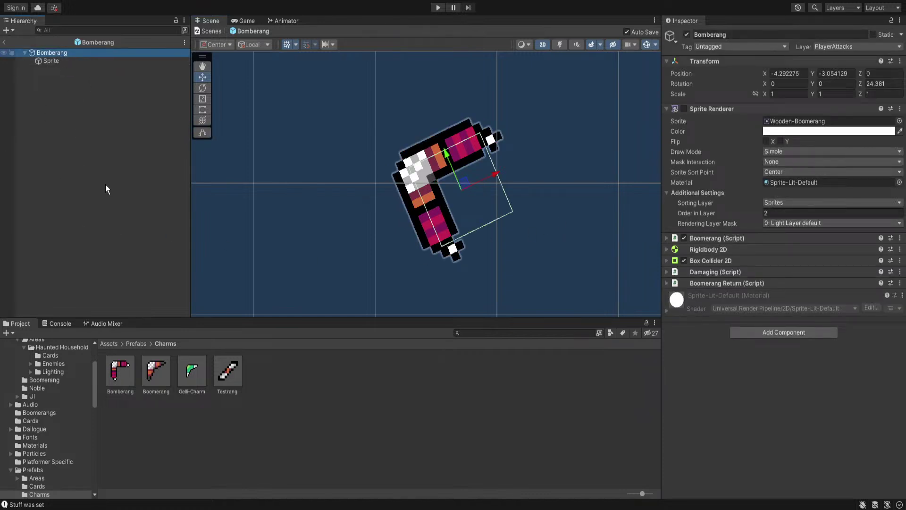
{"action": "key", "text": "alt+shift+n"}
{"action": "type", "text": "Fire"}
{"action": "key", "text": "Return"}
{"action": "left_click", "coordinate": [765, 110]}
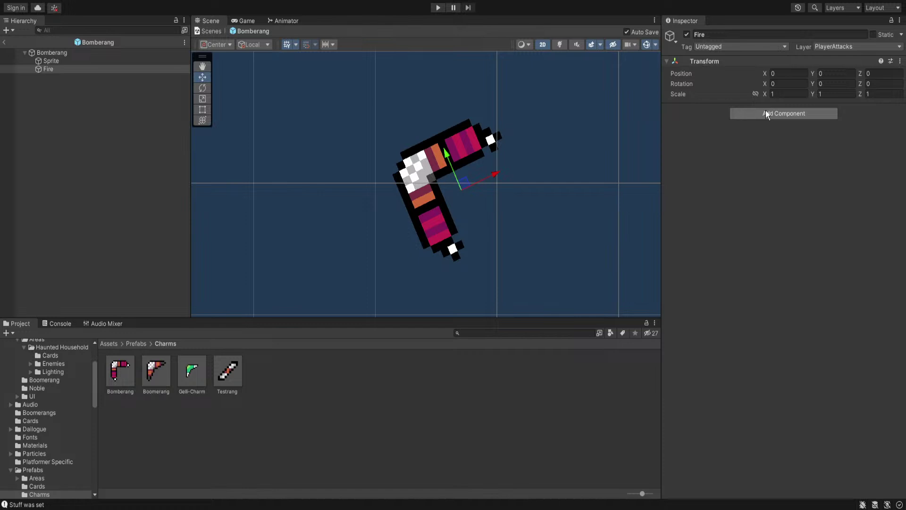
{"action": "key", "text": "Return"}
{"action": "left_click", "coordinate": [730, 110]}
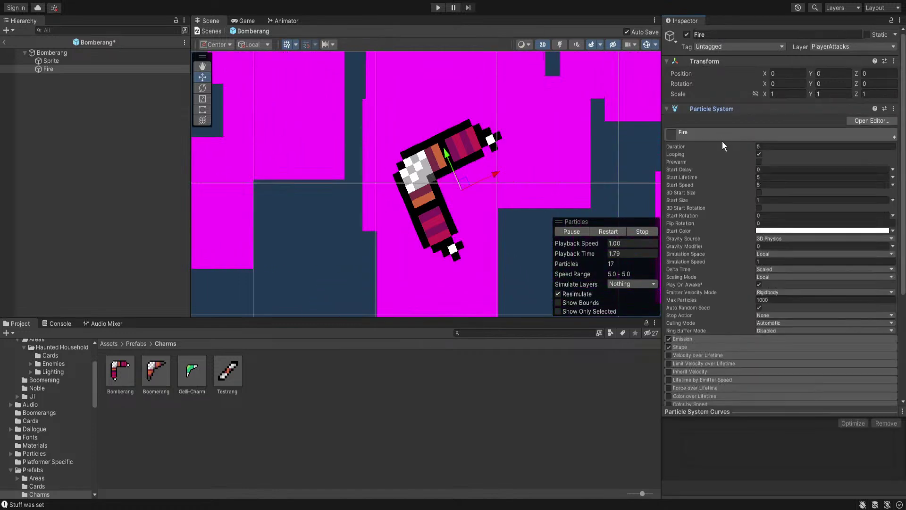
Assign the Pixel material from the Particles folder to the Fire particle system's Renderer module
{"action": "scroll", "coordinate": [716, 151], "scroll_direction": "down", "scroll_amount": 6}
{"action": "left_click", "coordinate": [691, 371]}
{"action": "scroll", "coordinate": [692, 370], "scroll_direction": "down", "scroll_amount": 3}
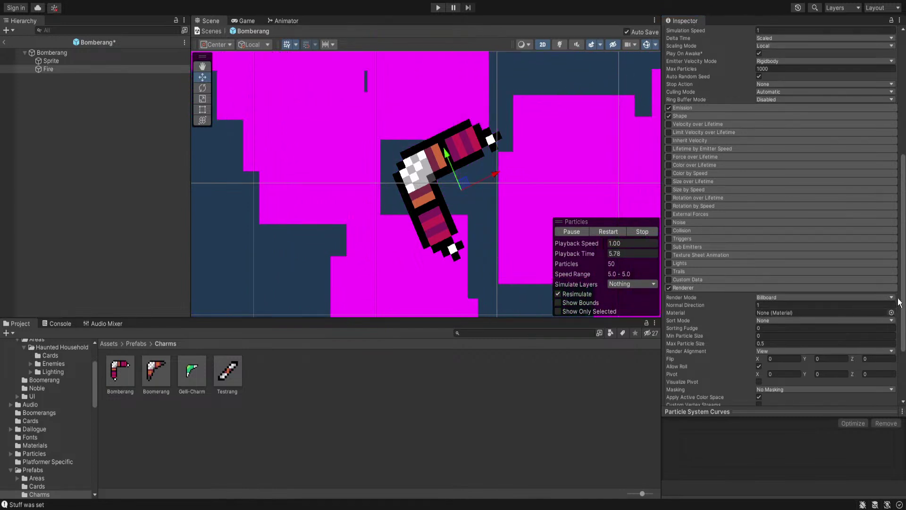
{"action": "left_click", "coordinate": [134, 344]}
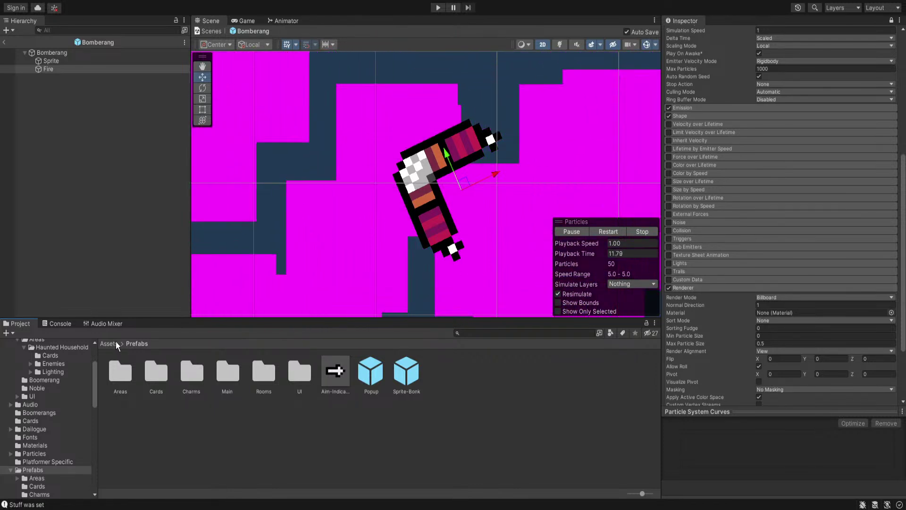
{"action": "left_click", "coordinate": [109, 343]}
{"action": "double_click", "coordinate": [377, 374]}
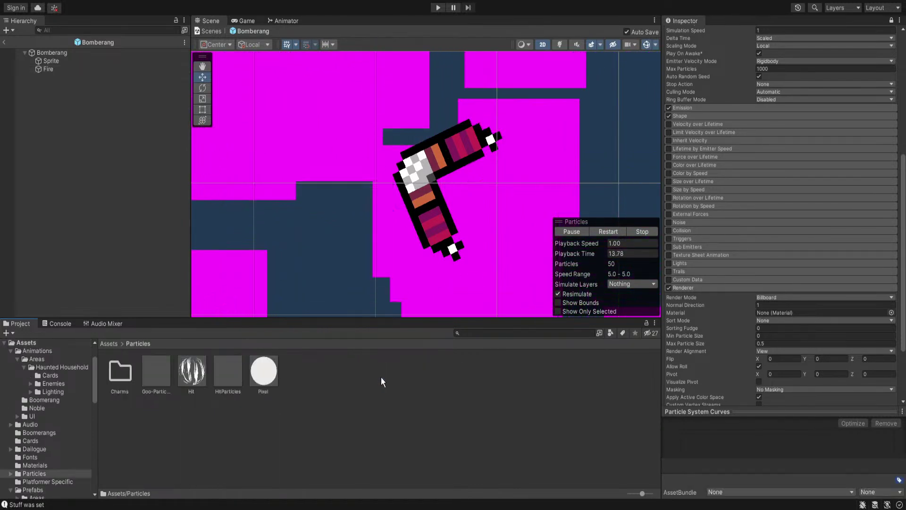
{"action": "left_click_drag", "start_coordinate": [262, 373], "coordinate": [786, 313]}
Make the Fire particles' Start Size random between two constants, 0.2 and 0.3
{"action": "scroll", "coordinate": [786, 203], "scroll_direction": "up", "scroll_amount": 15}
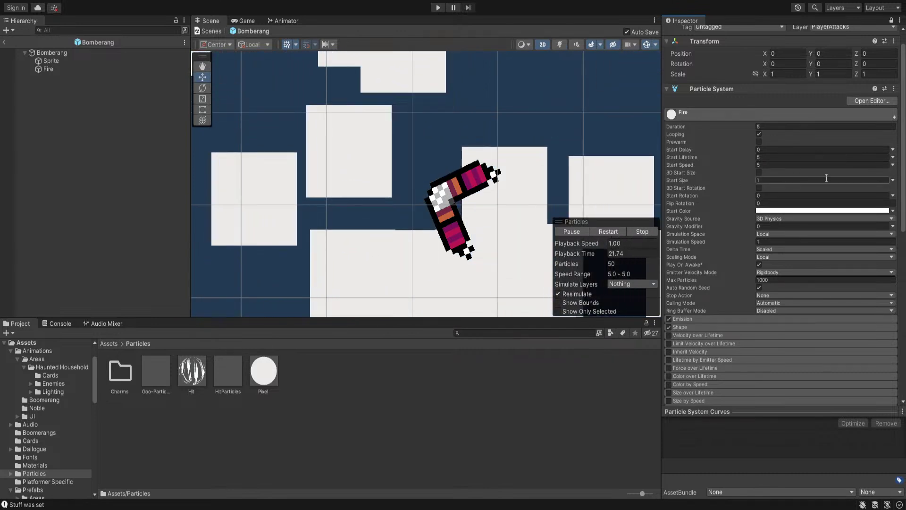
{"action": "left_click", "coordinate": [892, 180]}
{"action": "left_click", "coordinate": [854, 210]}
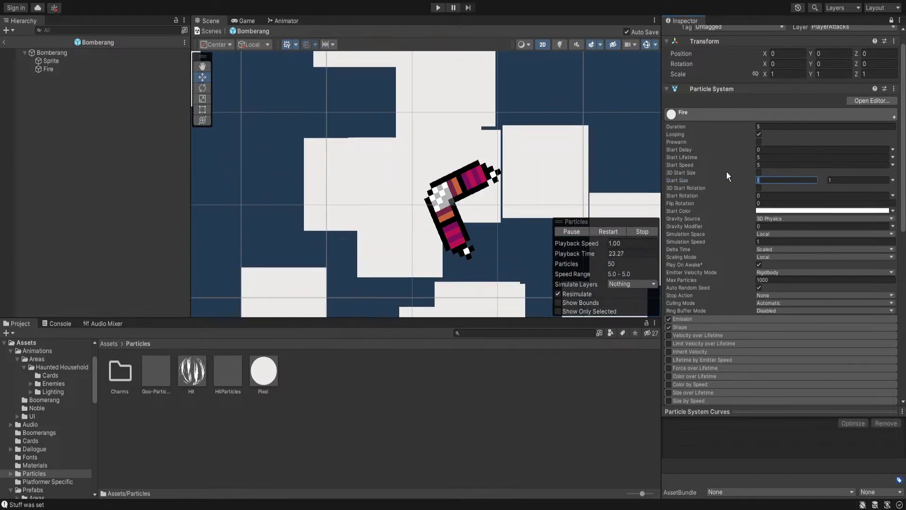
{"action": "type", "text": "0.3"}
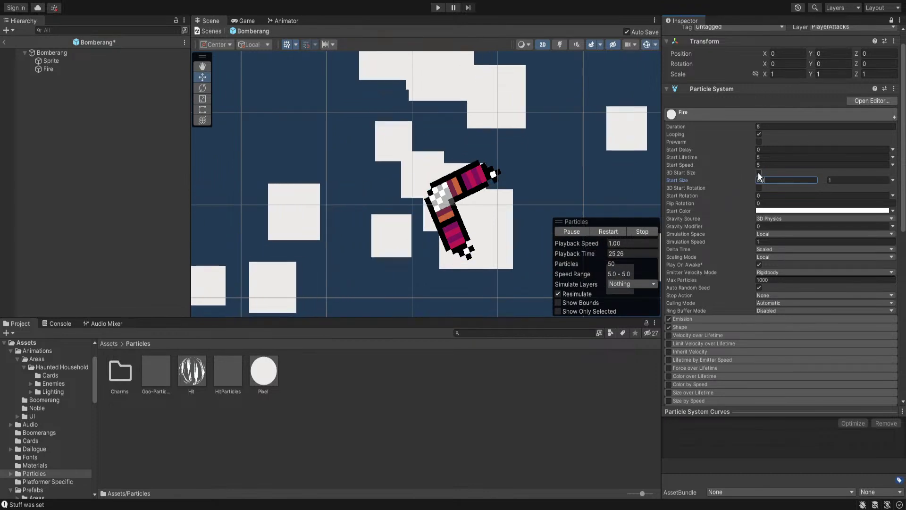
{"action": "left_click_drag", "start_coordinate": [788, 180], "coordinate": [692, 174]}
{"action": "type", "text": "0.,2"}
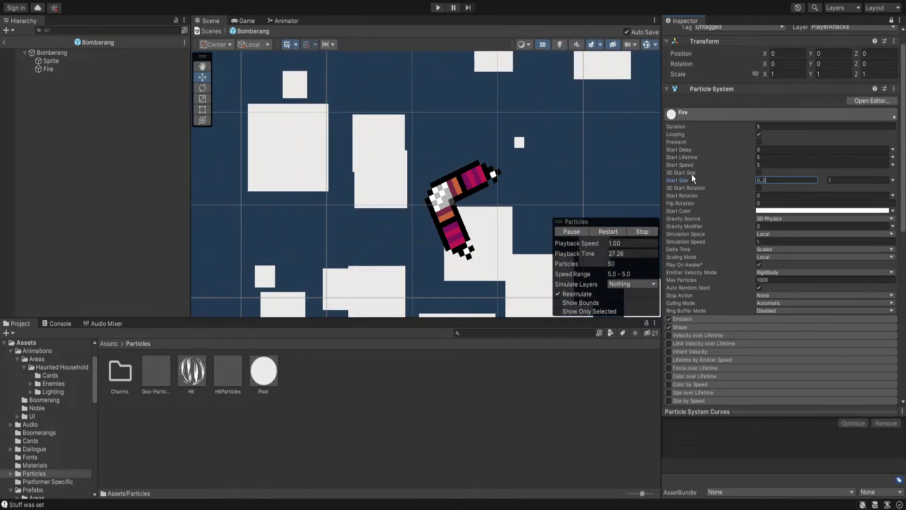
{"action": "left_click_drag", "start_coordinate": [834, 180], "coordinate": [736, 177]}
{"action": "type", "text": "0.3"}
{"action": "type", "text": "0.2"}
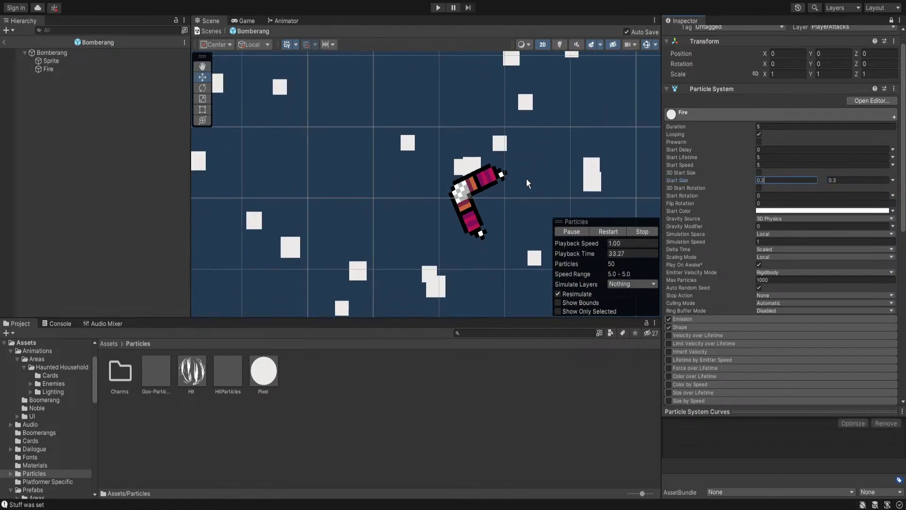
{"action": "scroll", "coordinate": [524, 180], "scroll_direction": "down", "scroll_amount": 2}
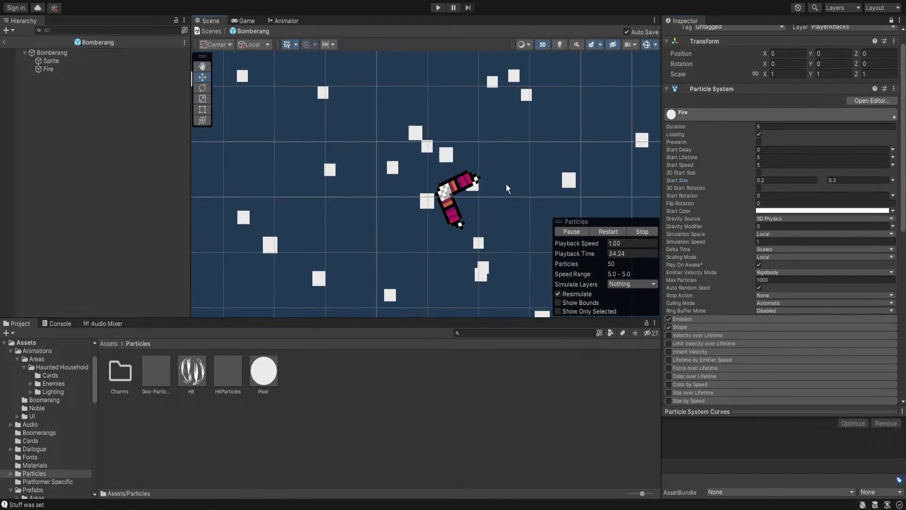
Change the Fire emitter's shape to Rectangle and scale it to 0.22 in X and 0.28 in Y
{"action": "left_click", "coordinate": [680, 327]}
{"action": "scroll", "coordinate": [698, 345], "scroll_direction": "down", "scroll_amount": 4}
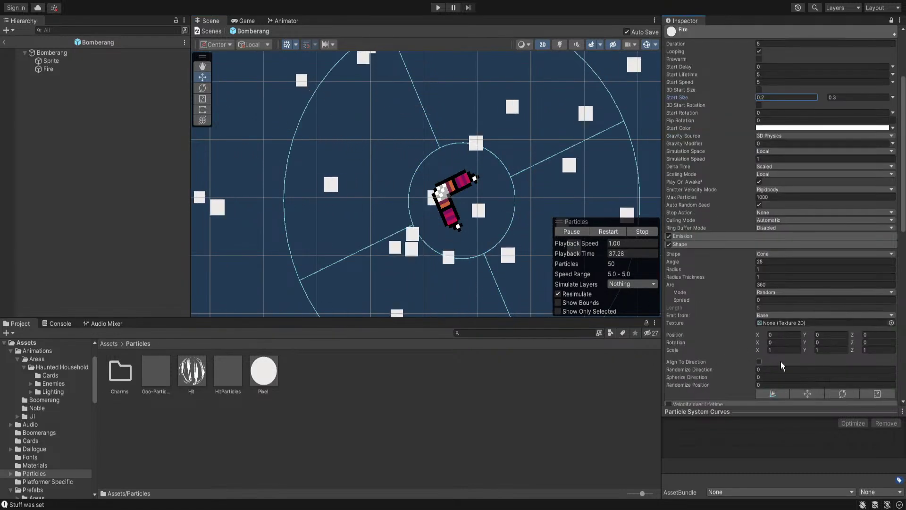
{"action": "scroll", "coordinate": [751, 363], "scroll_direction": "down", "scroll_amount": 4}
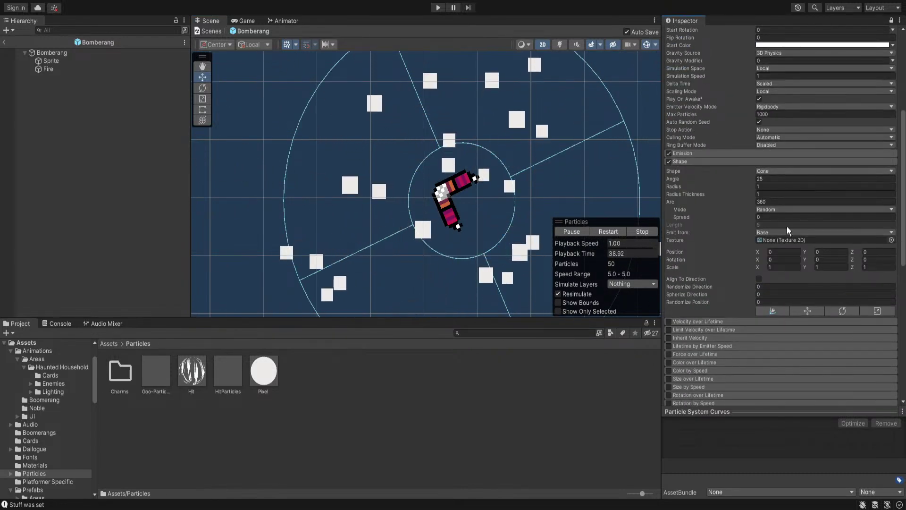
{"action": "left_click", "coordinate": [788, 317]}
{"action": "scroll", "coordinate": [505, 212], "scroll_direction": "up", "scroll_amount": 3}
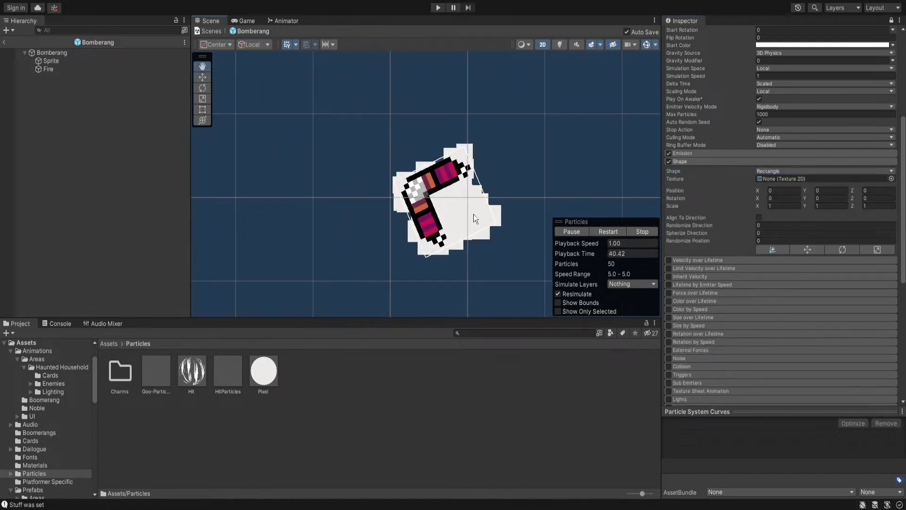
{"action": "scroll", "coordinate": [474, 214], "scroll_direction": "up", "scroll_amount": 1}
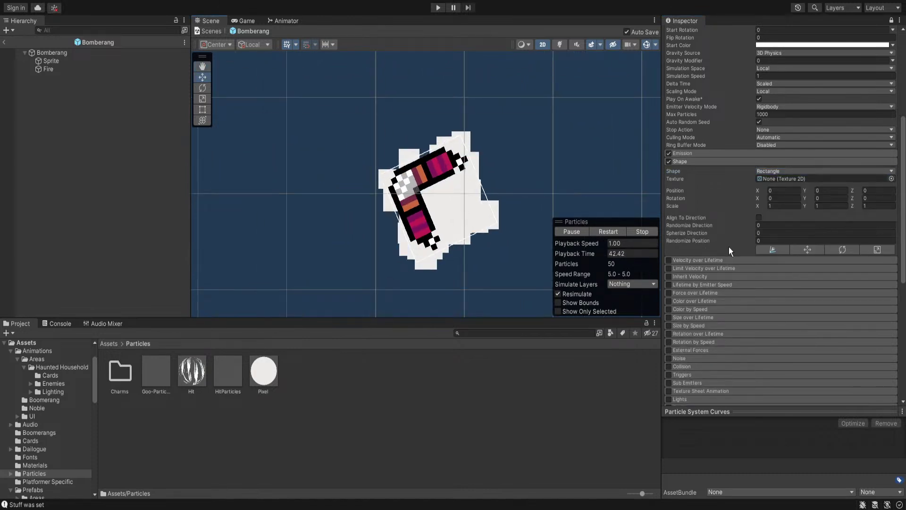
{"action": "left_click_drag", "start_coordinate": [755, 206], "coordinate": [740, 204]}
{"action": "left_click_drag", "start_coordinate": [805, 204], "coordinate": [791, 203]}
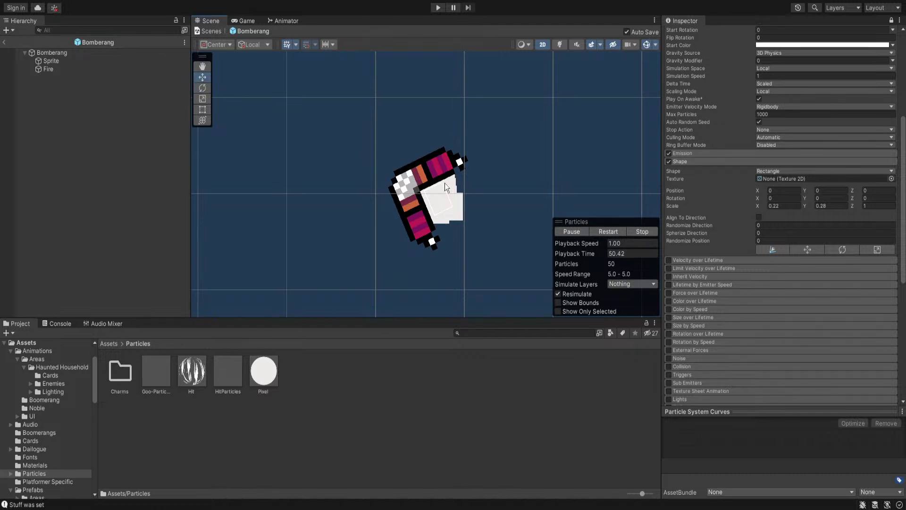
Move the Fire object onto the white tip of the boomerang's upper arm, at about X 0.38, Y 0.155
{"action": "left_click", "coordinate": [63, 69]}
{"action": "left_click_drag", "start_coordinate": [439, 191], "coordinate": [464, 163]}
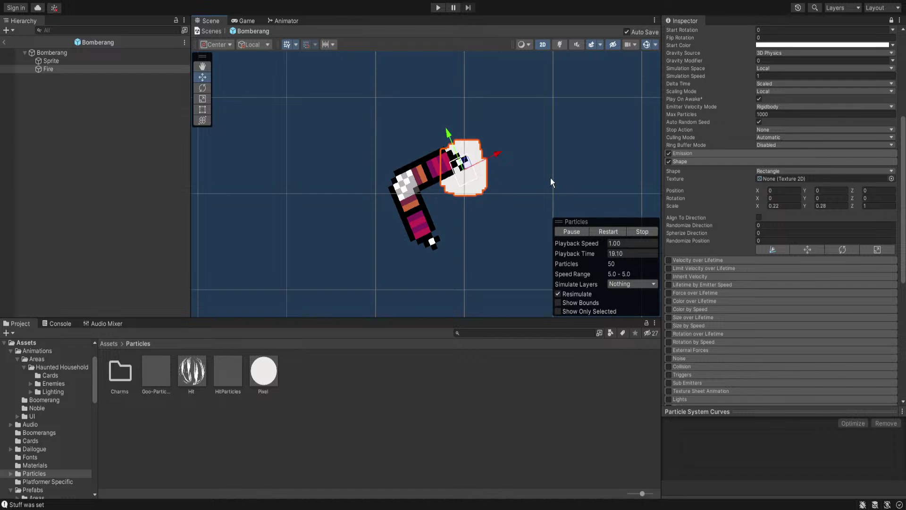
{"action": "scroll", "coordinate": [697, 206], "scroll_direction": "up", "scroll_amount": 3}
{"action": "left_click", "coordinate": [699, 215]}
{"action": "left_click", "coordinate": [700, 215]}
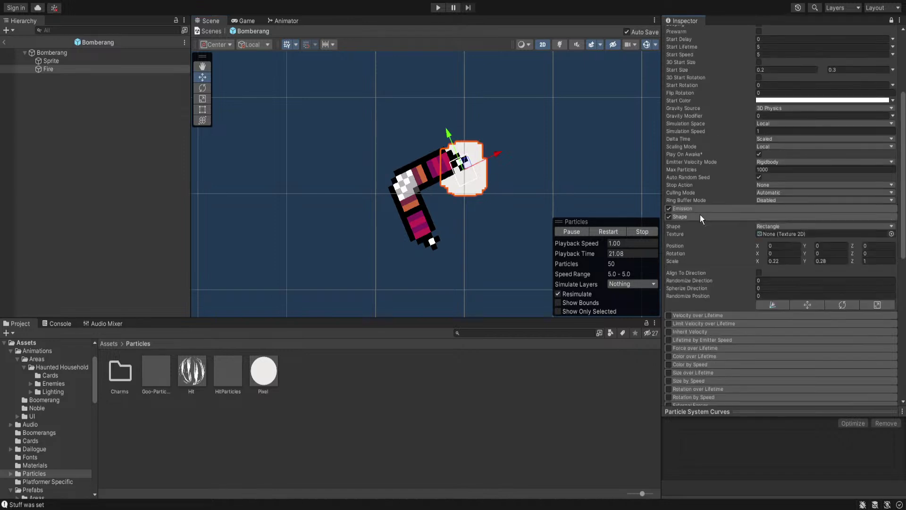
Make the Fire particles' Start Color random between two colors, red and black
{"action": "scroll", "coordinate": [708, 213], "scroll_direction": "up", "scroll_amount": 6}
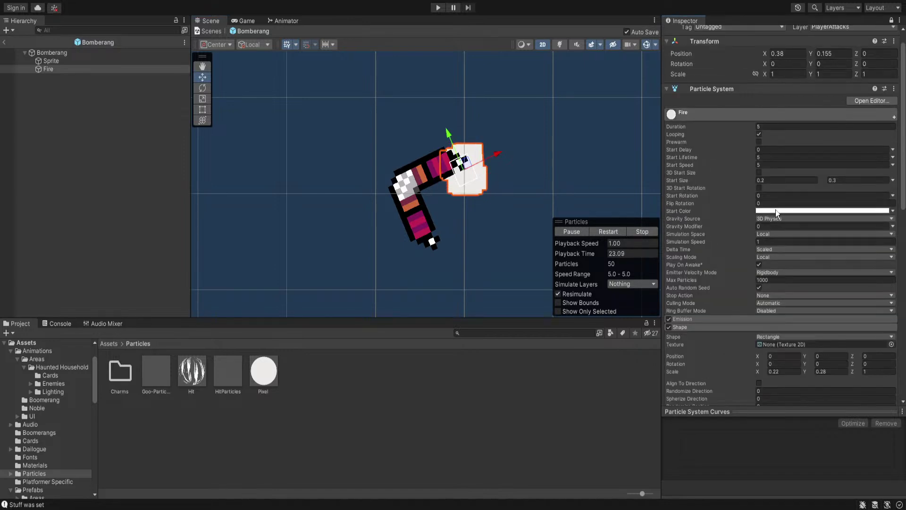
{"action": "scroll", "coordinate": [700, 249], "scroll_direction": "down", "scroll_amount": 9}
{"action": "left_click", "coordinate": [689, 164]}
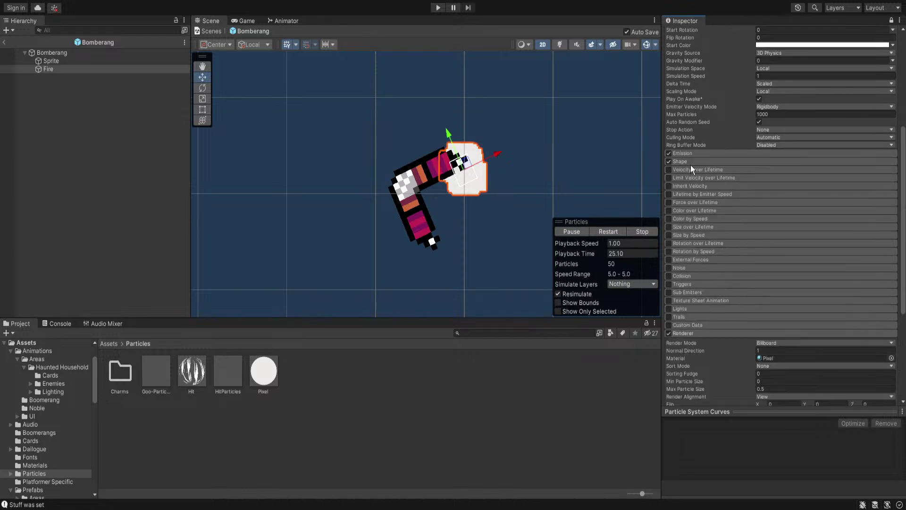
{"action": "scroll", "coordinate": [718, 174], "scroll_direction": "up", "scroll_amount": 4}
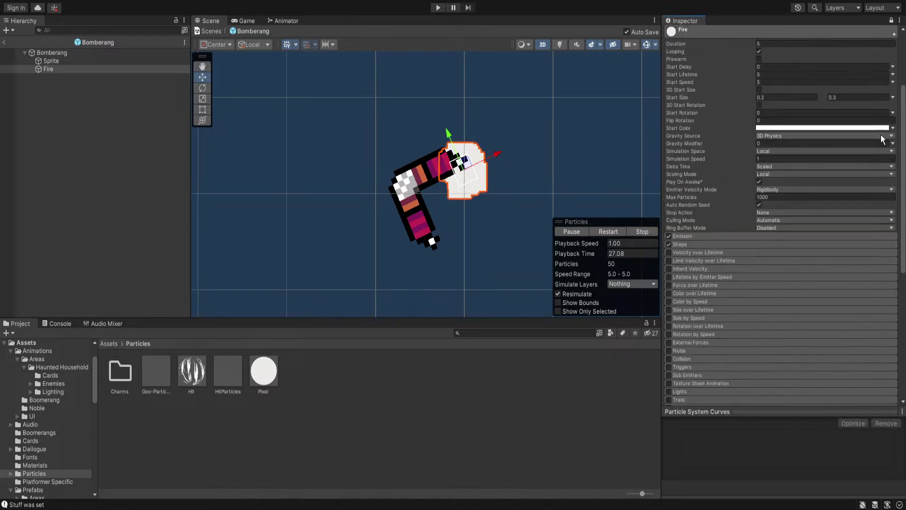
{"action": "left_click", "coordinate": [892, 128]}
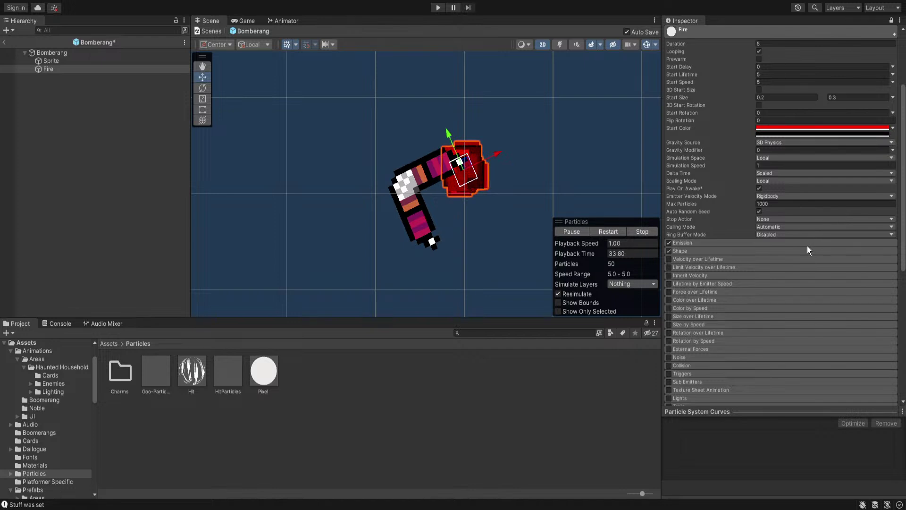
{"action": "scroll", "coordinate": [457, 177], "scroll_direction": "up", "scroll_amount": 2}
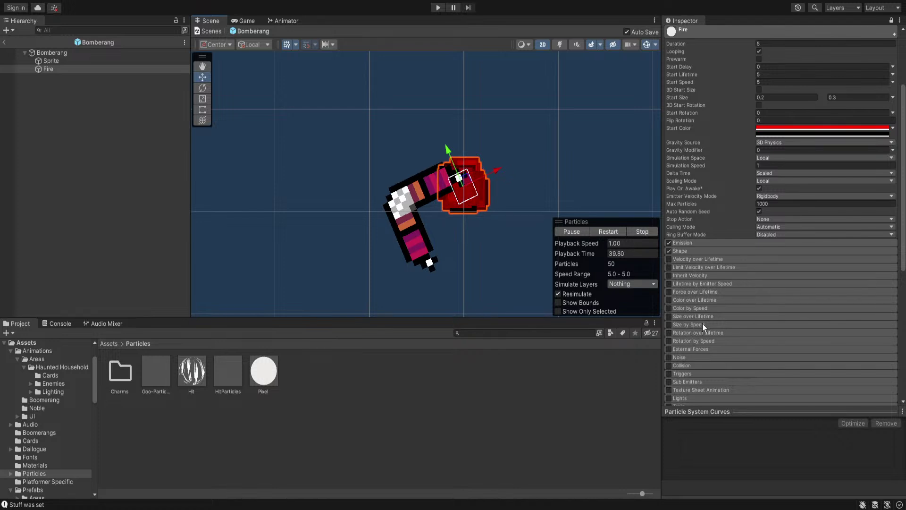
Enable Velocity over Lifetime on the Fire particles and set the linear Y velocity to 0.2
{"action": "left_click", "coordinate": [678, 259]}
{"action": "left_click", "coordinate": [668, 259]}
{"action": "left_click", "coordinate": [770, 269]}
{"action": "type", "text": "1"}
{"action": "key", "text": "Return"}
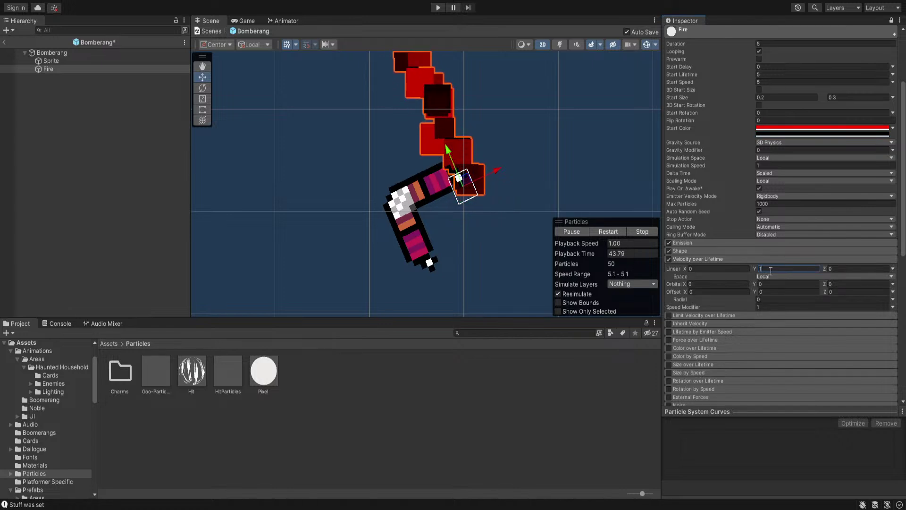
{"action": "type", "text": "0.2"}
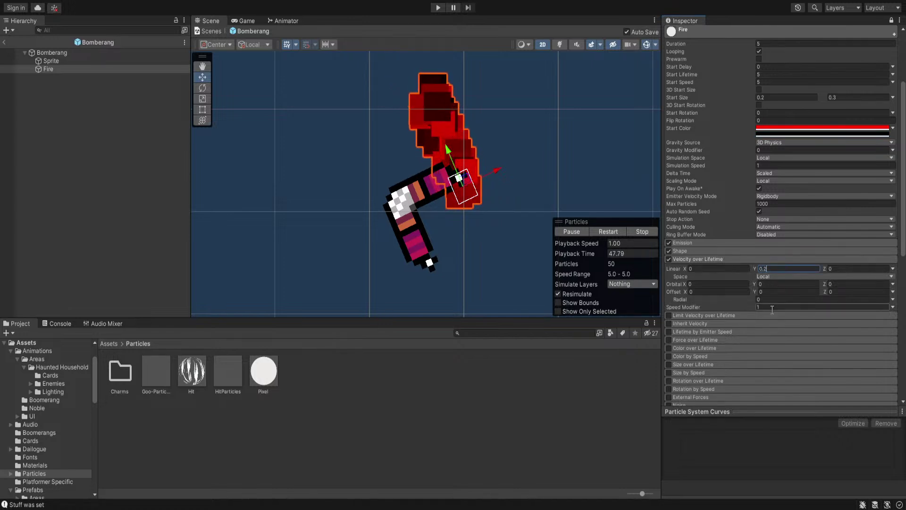
Set the Fire emission's Rate over Time to 1
{"action": "left_click", "coordinate": [703, 259]}
{"action": "left_click", "coordinate": [696, 241]}
{"action": "left_click", "coordinate": [774, 253]}
{"action": "type", "text": "2"}
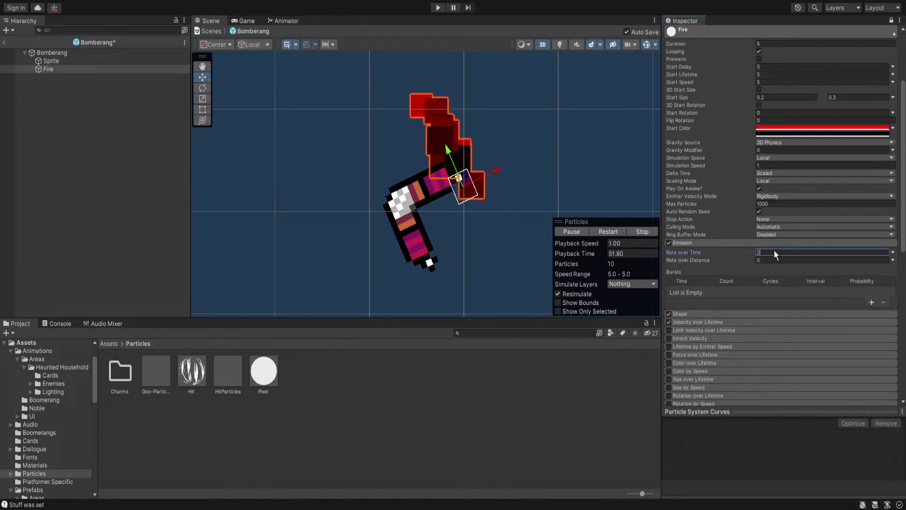
{"action": "key", "text": "BackSpace"}
{"action": "type", "text": "1"}
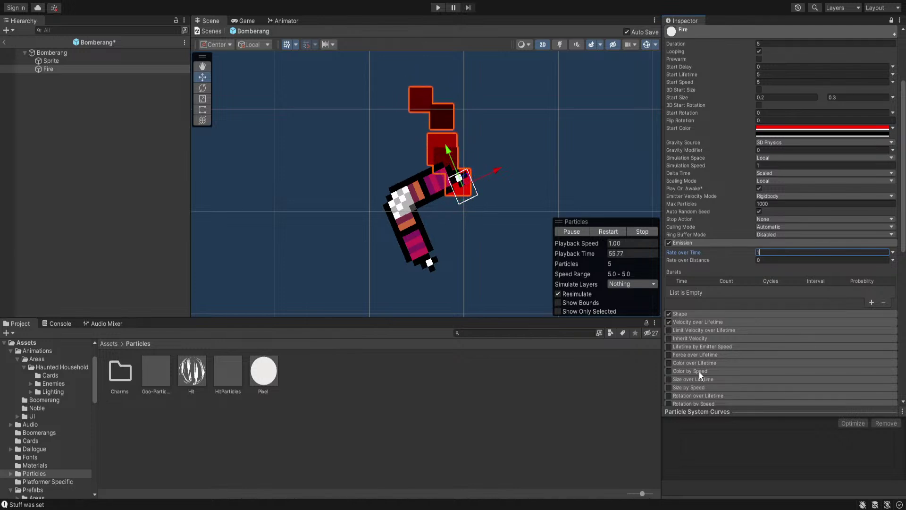
Make the Fire particles' Start Lifetime random between two constants, 0.2 and 0.3
{"action": "scroll", "coordinate": [727, 252], "scroll_direction": "up", "scroll_amount": 3}
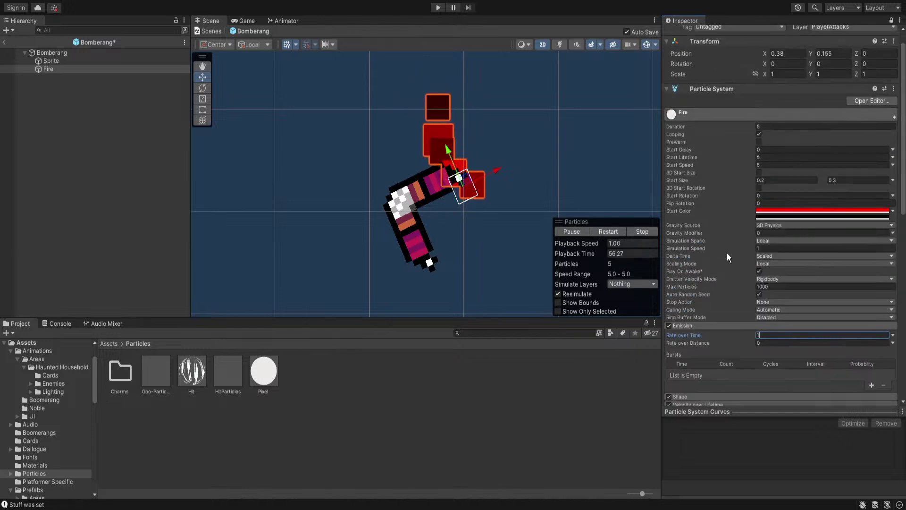
{"action": "left_click", "coordinate": [853, 189]}
{"action": "left_click", "coordinate": [778, 157]}
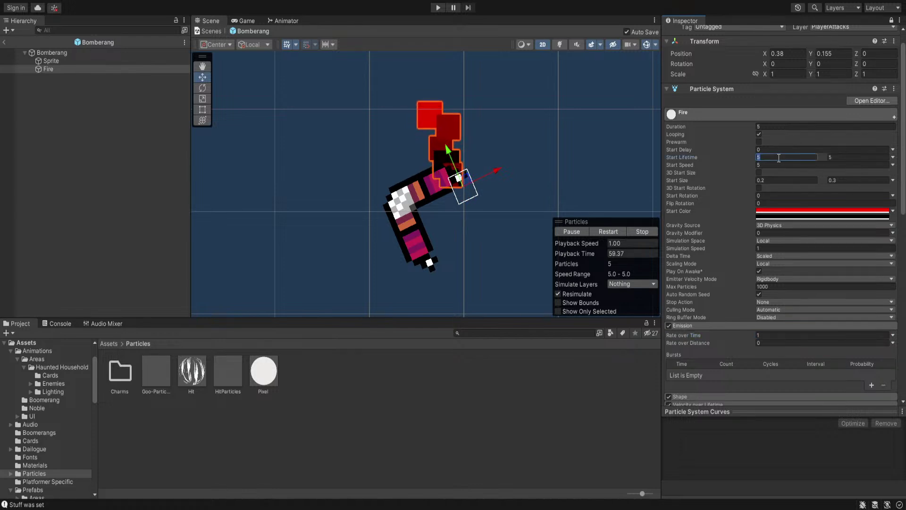
{"action": "type", "text": "0.5"}
{"action": "left_click", "coordinate": [848, 158]}
{"action": "left_click", "coordinate": [783, 154]}
{"action": "type", "text": "0.2"}
{"action": "left_click", "coordinate": [840, 157]}
{"action": "type", "text": "0.3"}
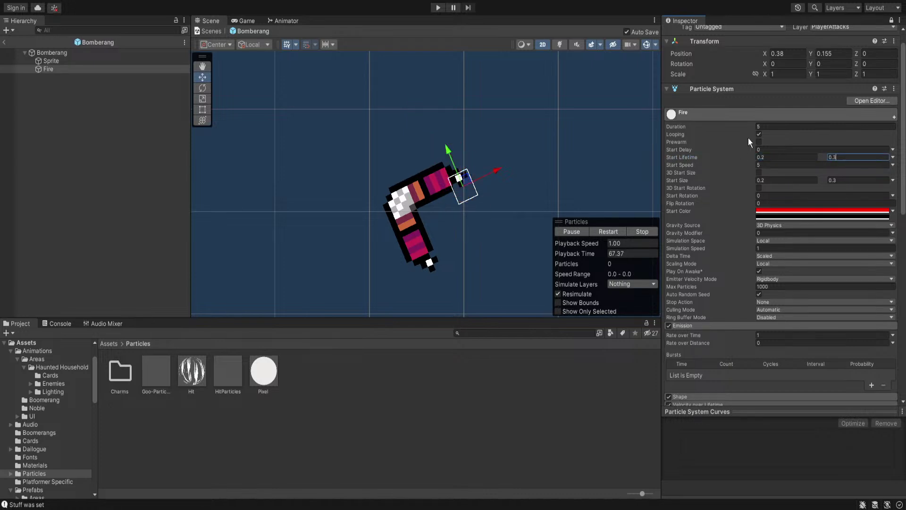
Set the Fire particles' Start Lifetime range to 0.5 and 1 and the emission's Rate over Time to 3
{"action": "left_click", "coordinate": [774, 157]}
{"action": "type", "text": "0.5"}
{"action": "left_click", "coordinate": [849, 158]}
{"action": "type", "text": "1"}
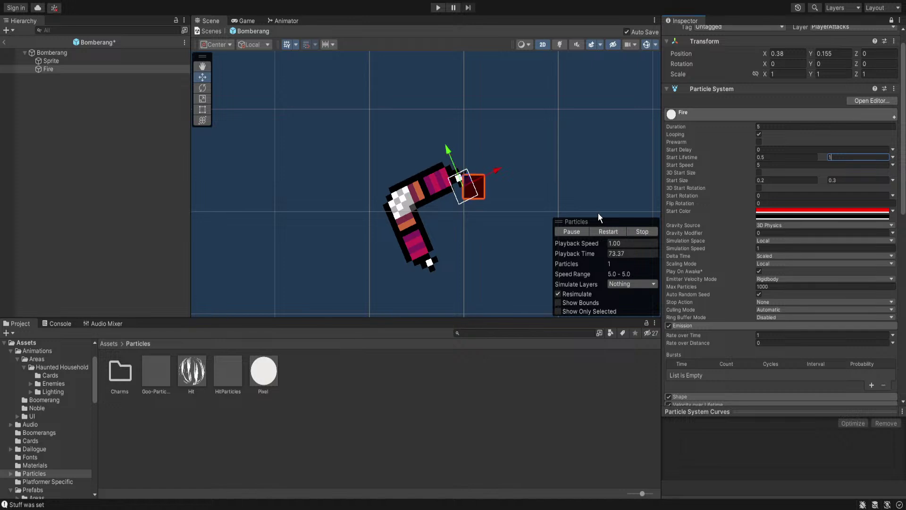
{"action": "scroll", "coordinate": [727, 234], "scroll_direction": "down", "scroll_amount": 3}
{"action": "left_click", "coordinate": [768, 252]}
{"action": "type", "text": "3"}
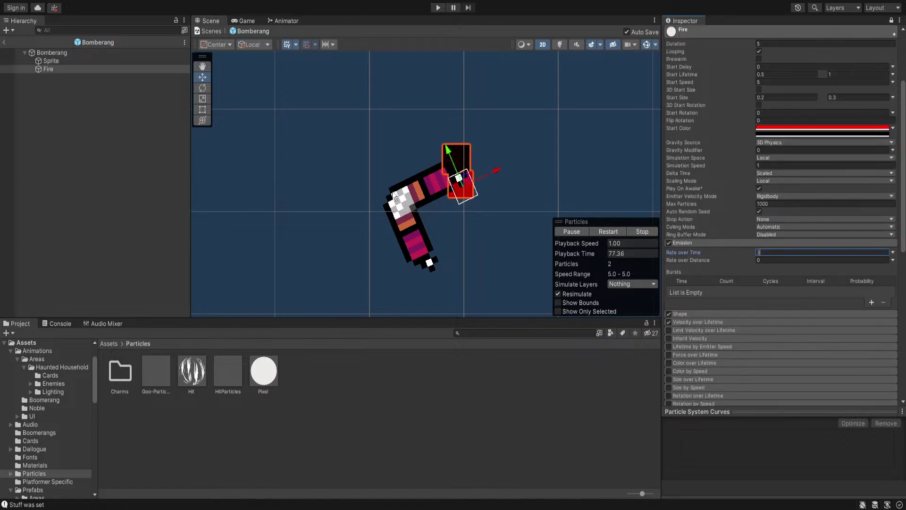
Enable Size over Lifetime on the Fire particles and apply the curve preset that falls off with an accelerating slope
{"action": "scroll", "coordinate": [681, 232], "scroll_direction": "down", "scroll_amount": 3}
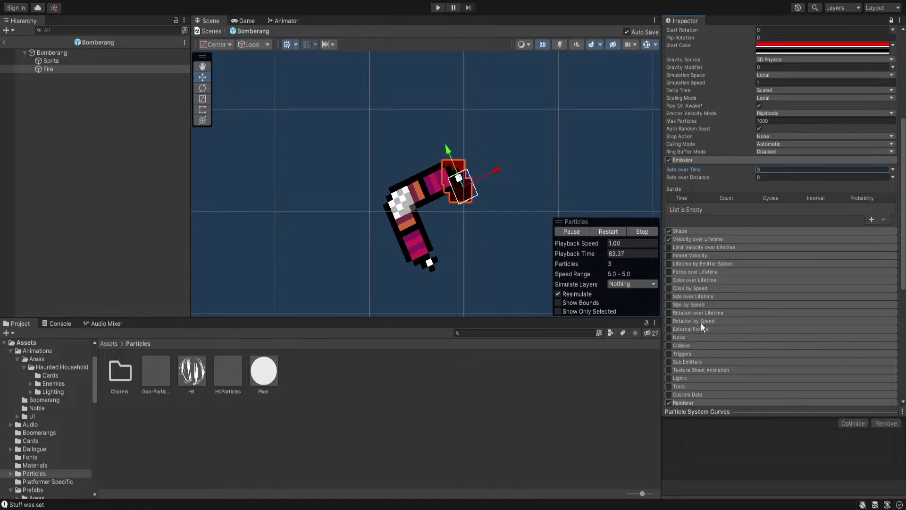
{"action": "left_click", "coordinate": [668, 296]}
{"action": "left_click", "coordinate": [689, 297]}
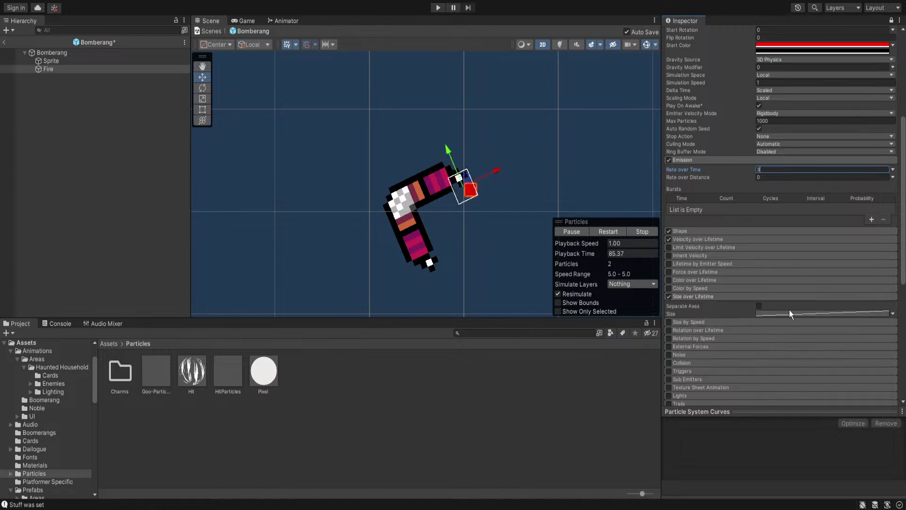
{"action": "left_click", "coordinate": [782, 312]}
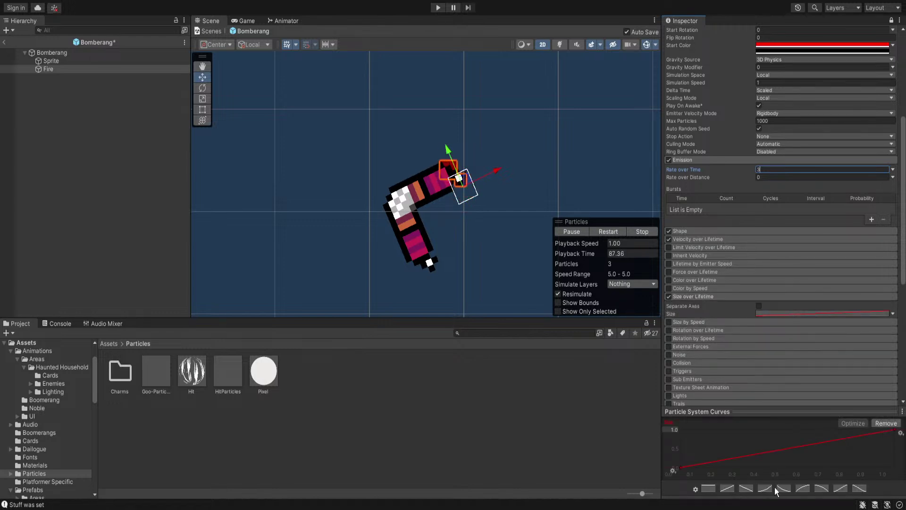
{"action": "left_click", "coordinate": [823, 489]}
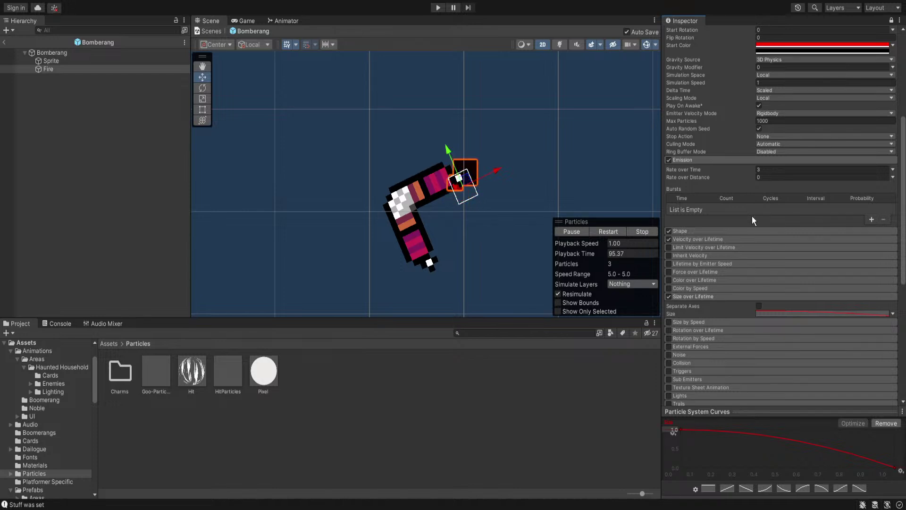
Put the Fire particles' Renderer on the Sprites sorting layer with Order in Layer 3
{"action": "left_click", "coordinate": [50, 70]}
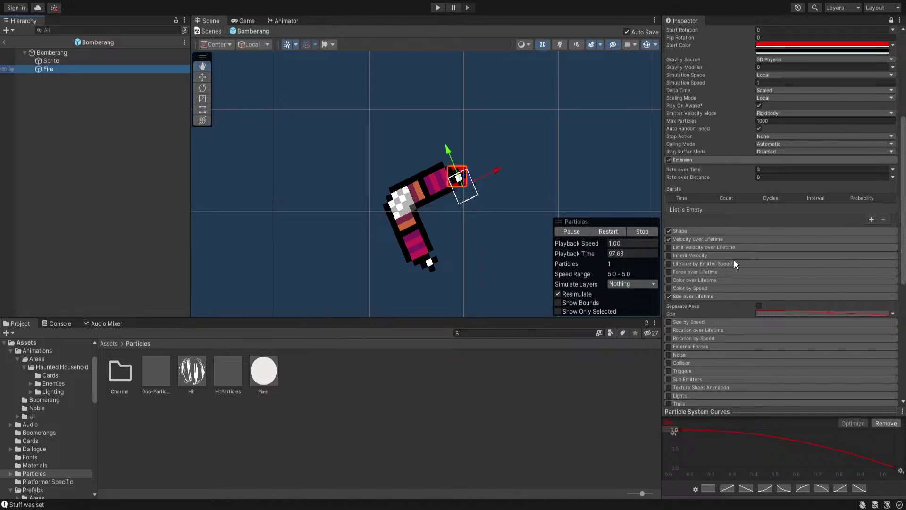
{"action": "left_click", "coordinate": [703, 305]}
{"action": "scroll", "coordinate": [702, 263], "scroll_direction": "down", "scroll_amount": 5}
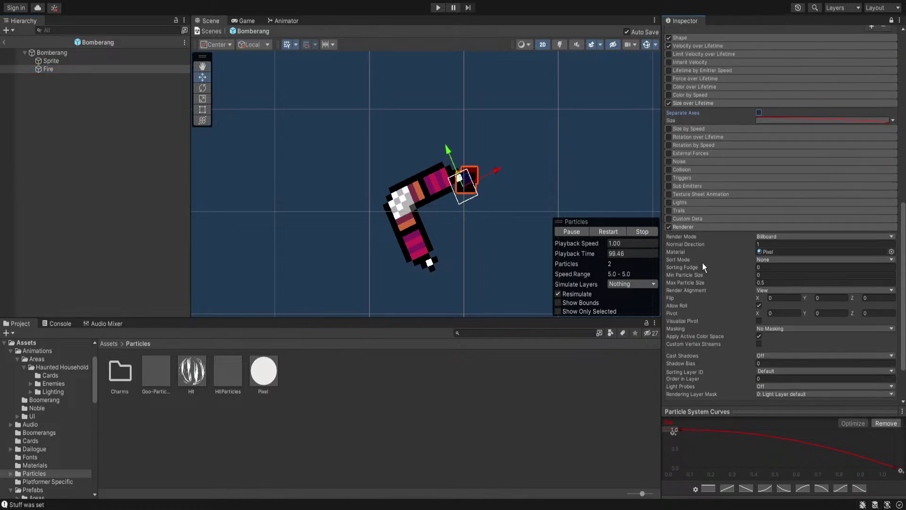
{"action": "scroll", "coordinate": [701, 260], "scroll_direction": "down", "scroll_amount": 2}
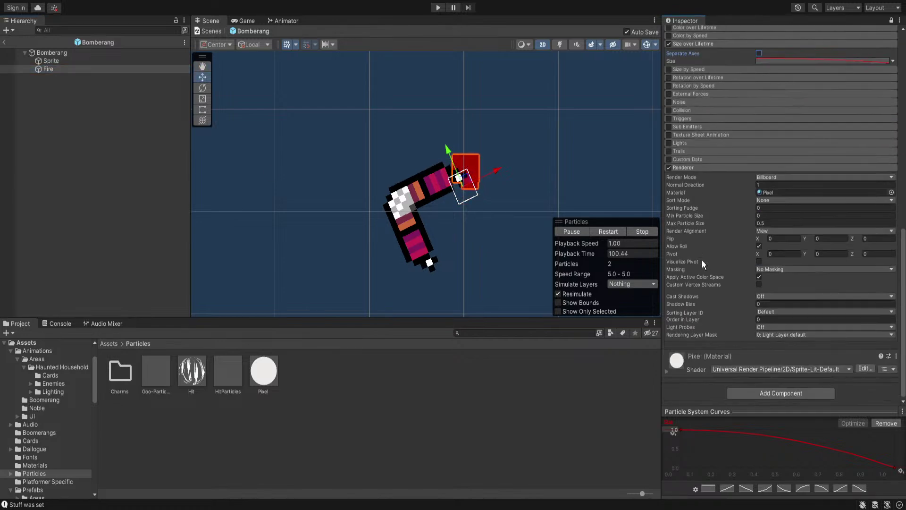
{"action": "left_click", "coordinate": [766, 310]}
{"action": "left_click", "coordinate": [774, 354]}
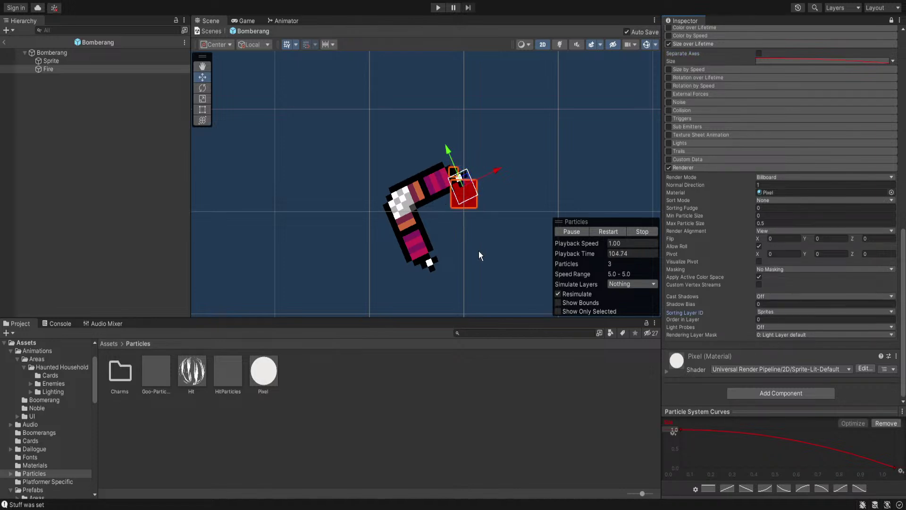
{"action": "left_click", "coordinate": [762, 319]}
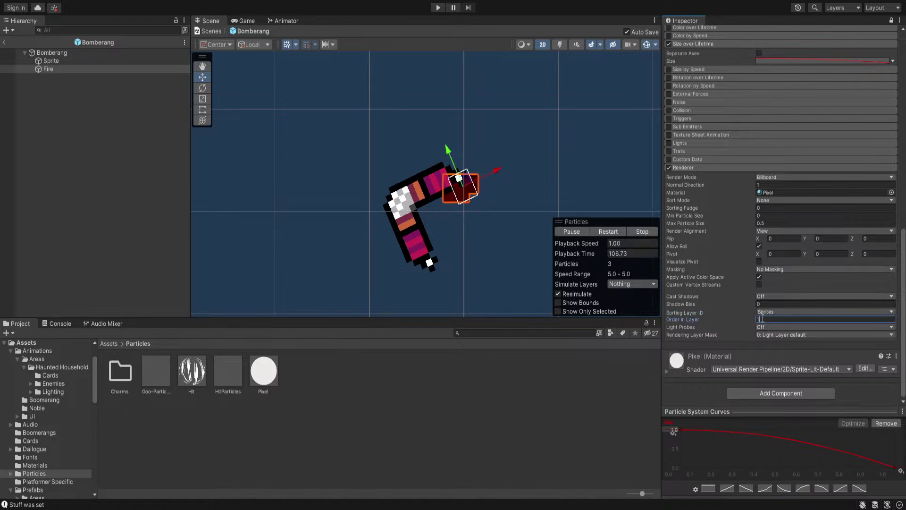
{"action": "type", "text": "3"}
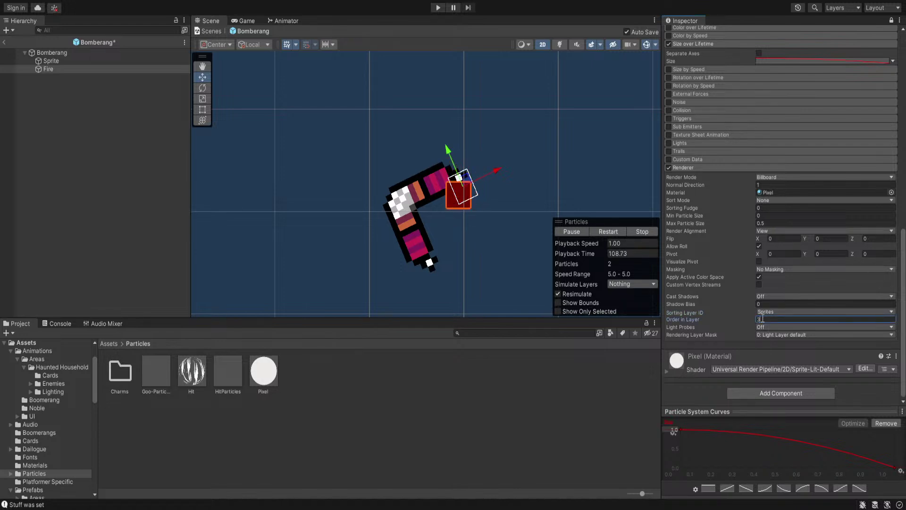
Try a duplicate of the Fire object on the white tip of the boomerang's lower arm and delete the copy
{"action": "left_click", "coordinate": [56, 69]}
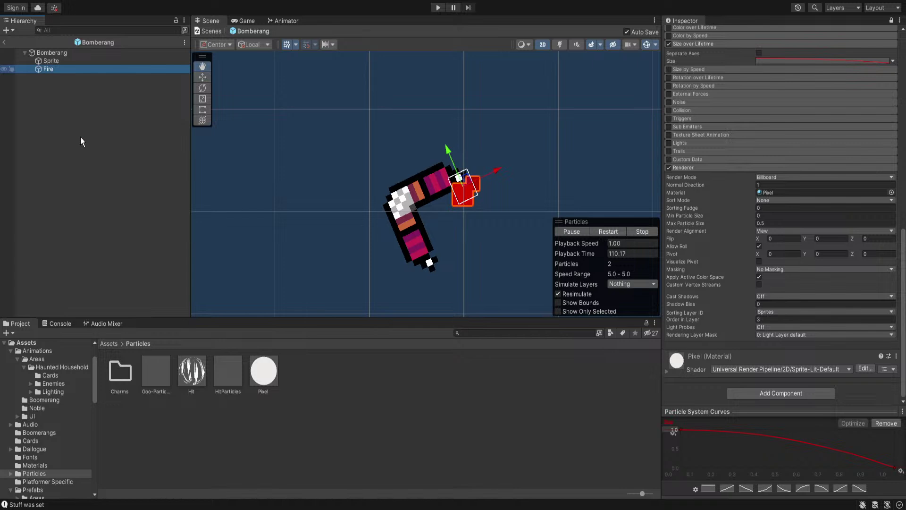
{"action": "key", "text": "ctrl+d"}
{"action": "left_click_drag", "start_coordinate": [466, 182], "coordinate": [435, 264]}
{"action": "scroll", "coordinate": [496, 231], "scroll_direction": "down", "scroll_amount": 4}
{"action": "middle_click_drag", "start_coordinate": [495, 231], "coordinate": [407, 213]}
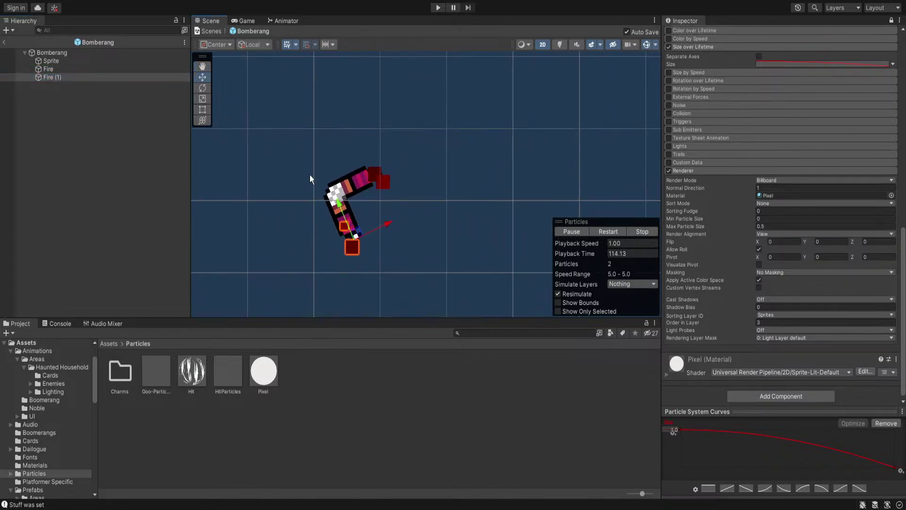
{"action": "left_click", "coordinate": [73, 71]}
{"action": "left_click", "coordinate": [72, 75]}
{"action": "key", "text": "Delete"}
Set the Fire particles' Simulation Space to World
{"action": "left_click", "coordinate": [67, 71]}
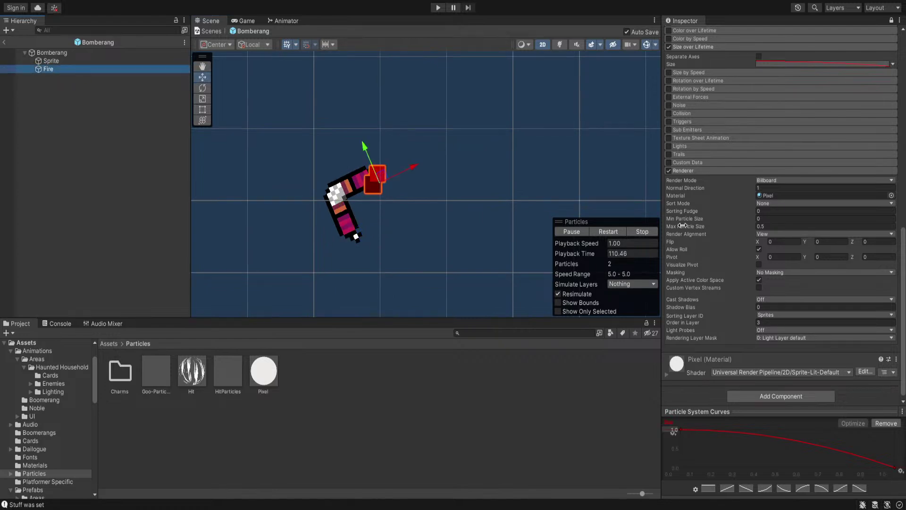
{"action": "scroll", "coordinate": [713, 269], "scroll_direction": "up", "scroll_amount": 2}
{"action": "scroll", "coordinate": [713, 268], "scroll_direction": "up", "scroll_amount": 6}
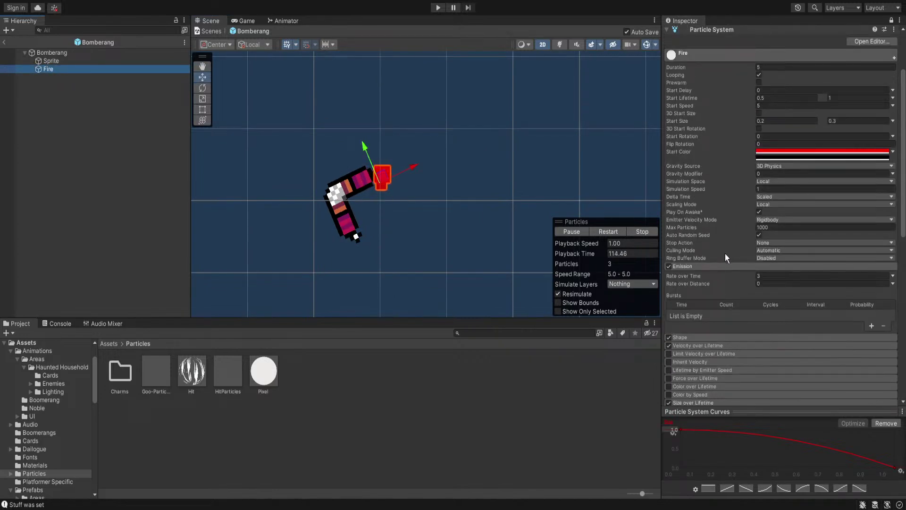
{"action": "left_click", "coordinate": [774, 204]}
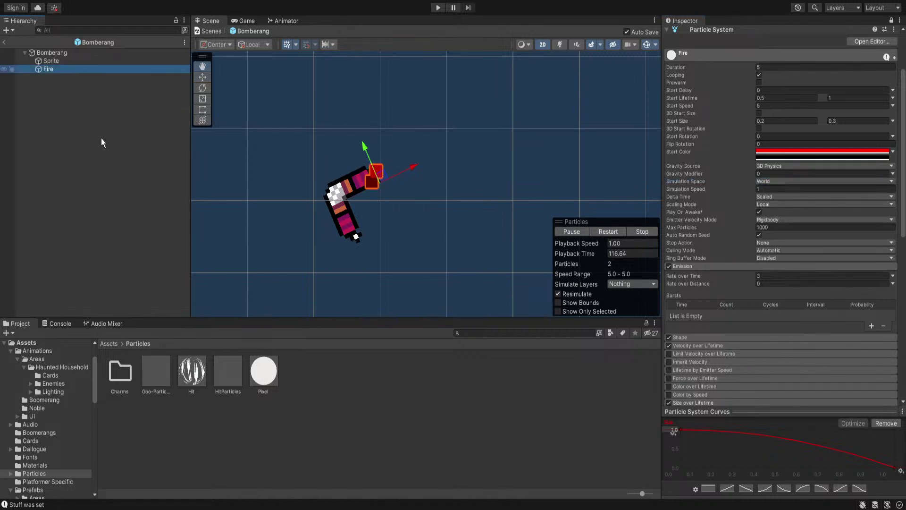
Duplicate the Fire object and place the copy on the white tip of the boomerang's lower arm
{"action": "key", "text": "ctrl+d"}
{"action": "key", "text": "w"}
{"action": "left_click_drag", "start_coordinate": [372, 176], "coordinate": [358, 230]}
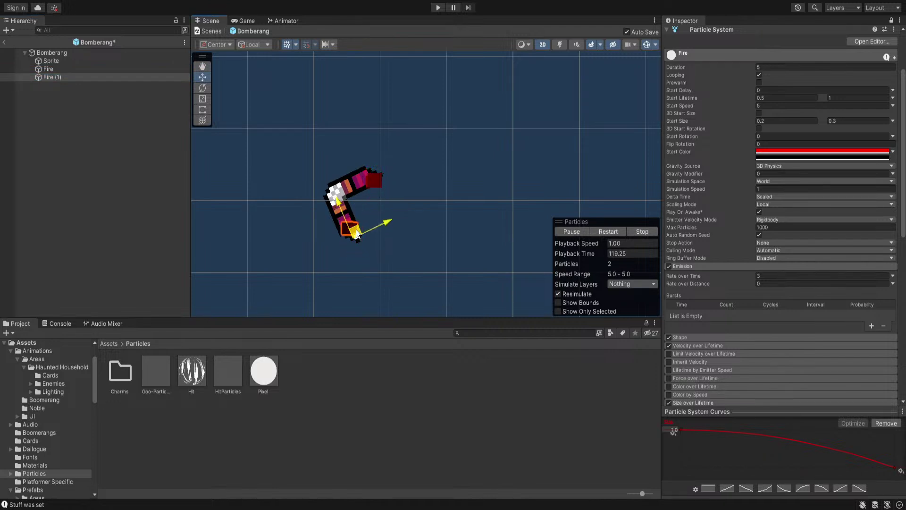
{"action": "left_click", "coordinate": [197, 203]}
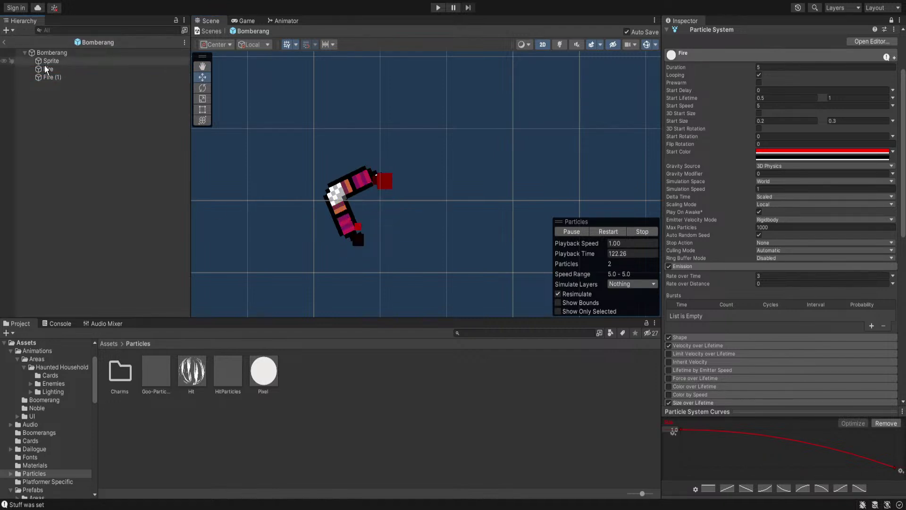
Return from the Bomberang prefab to the Haunted-Household scene and delete the Bomberang instance there
{"action": "left_click", "coordinate": [4, 42]}
{"action": "scroll", "coordinate": [81, 75], "scroll_direction": "up", "scroll_amount": 1}
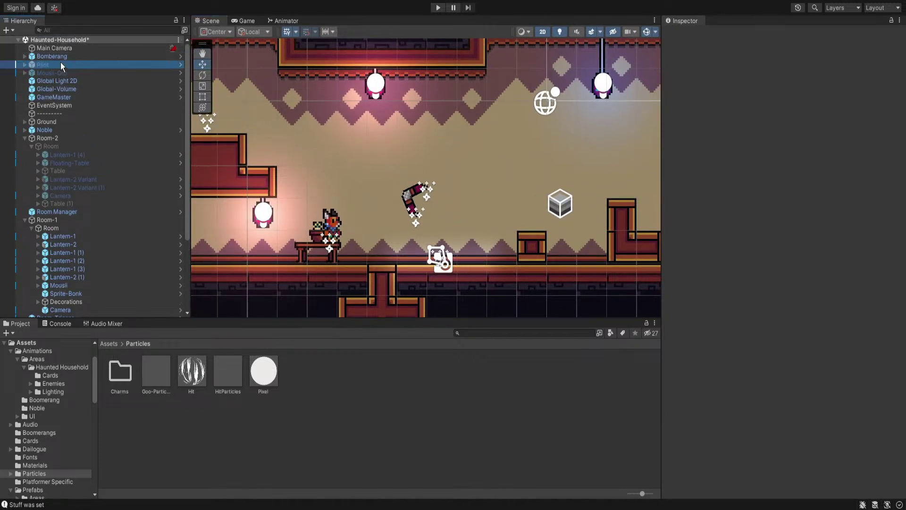
{"action": "left_click", "coordinate": [60, 57]}
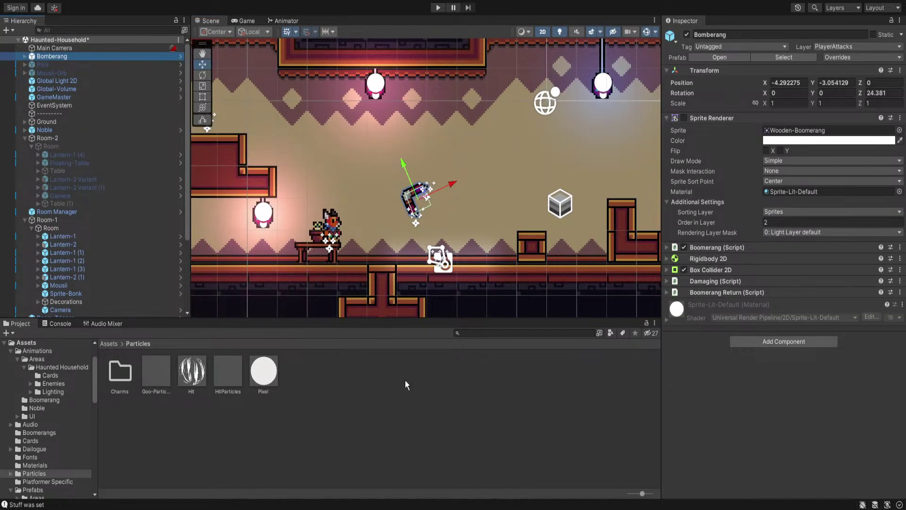
{"action": "key", "text": "Delete"}
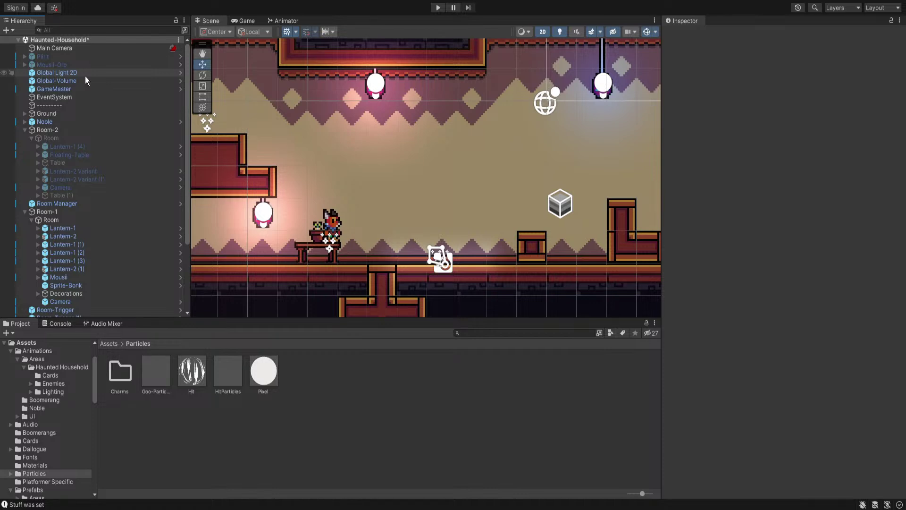
Open the GameMaster prefab and add Bomberang as Element 3 of the Boomerang Manager's Boomerang List
{"action": "left_click", "coordinate": [61, 90]}
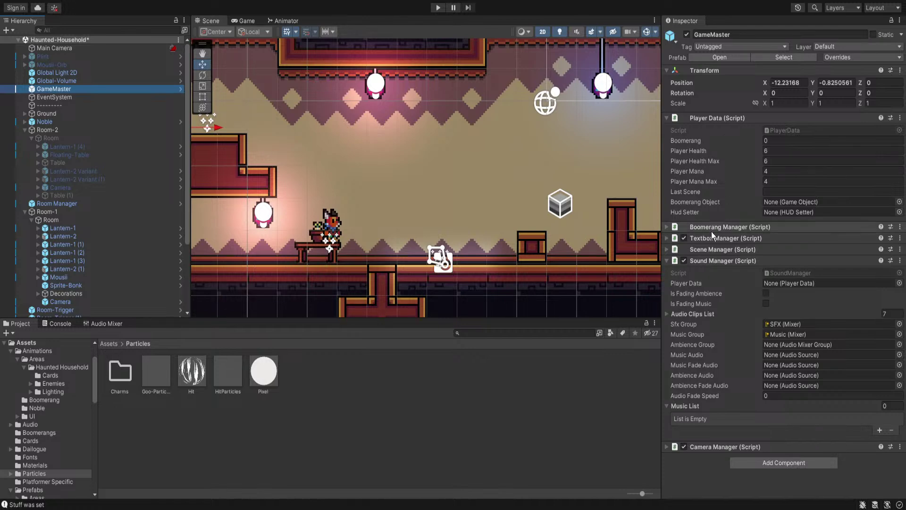
{"action": "left_click", "coordinate": [734, 56]}
{"action": "left_click", "coordinate": [720, 217]}
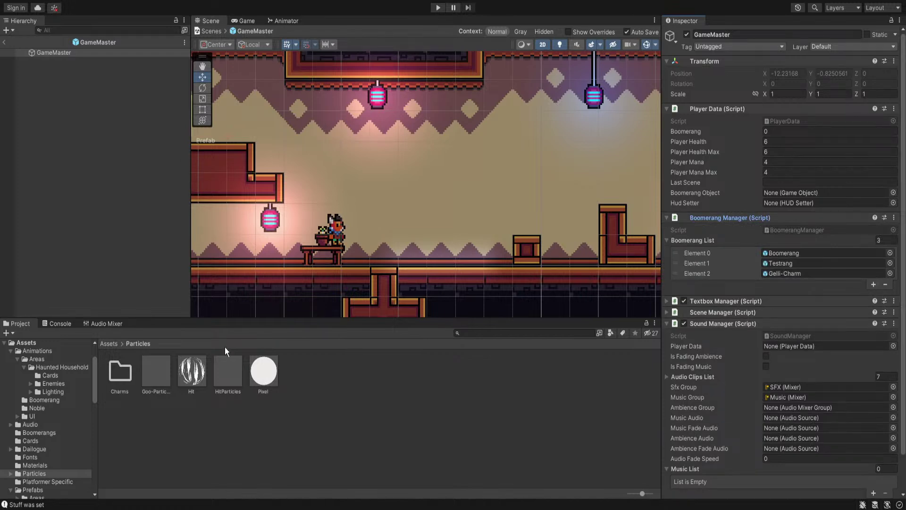
{"action": "left_click", "coordinate": [105, 345]}
{"action": "double_click", "coordinate": [198, 376]}
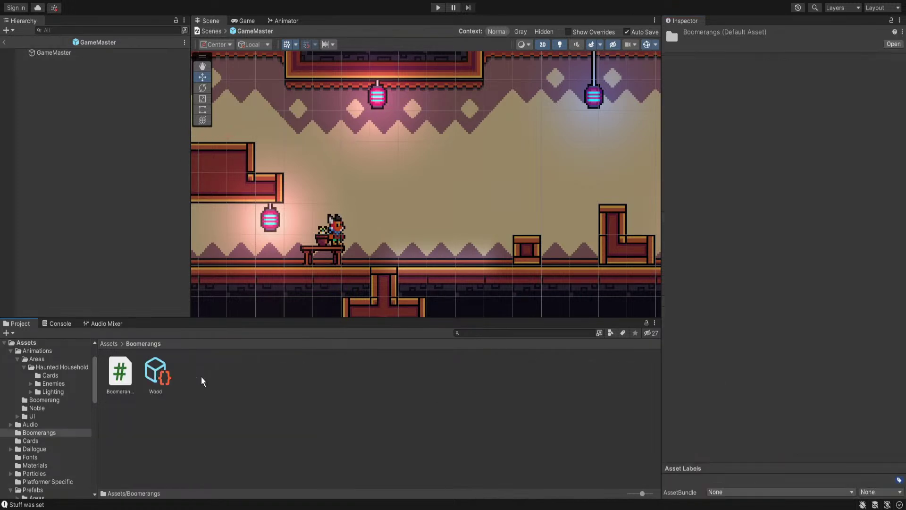
{"action": "left_click", "coordinate": [109, 343]}
{"action": "left_click", "coordinate": [53, 53]}
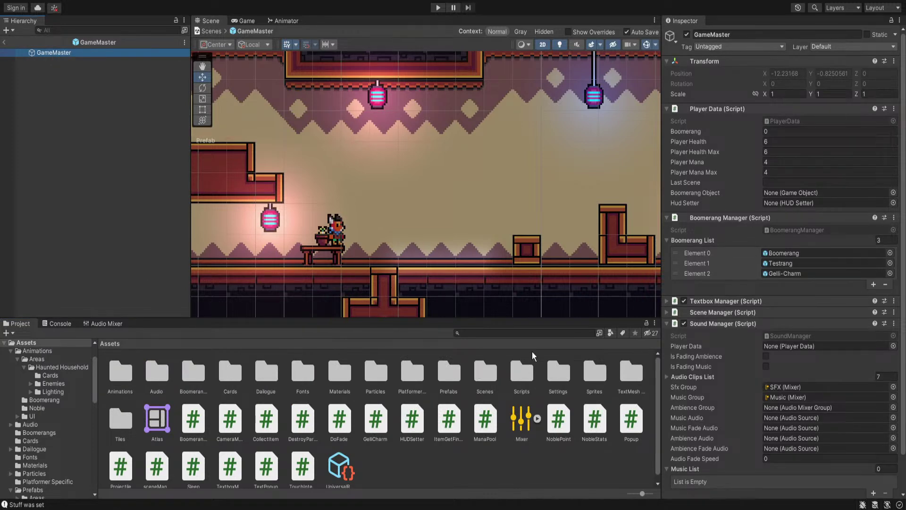
{"action": "left_click", "coordinate": [873, 284]}
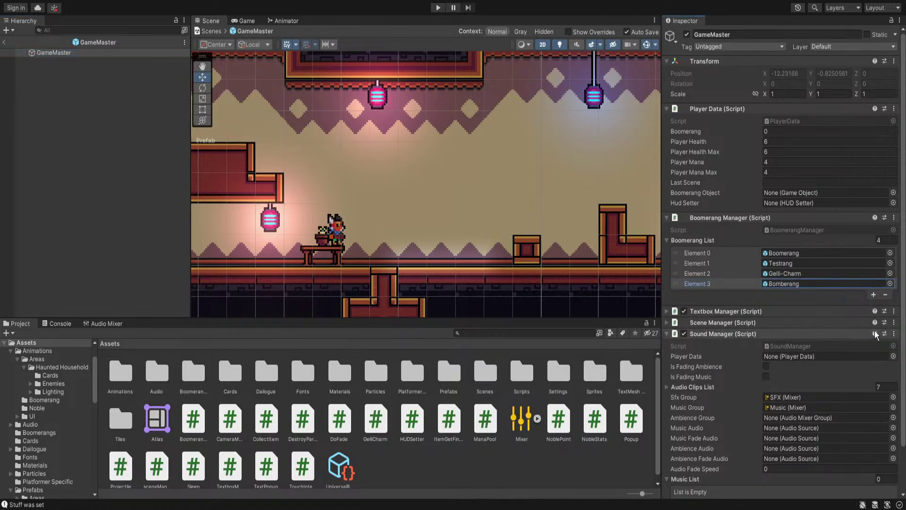
Return to the scene and set the GameMaster's Boomerang value in Player Data to 3
{"action": "middle_click_drag", "start_coordinate": [538, 197], "coordinate": [561, 205]}
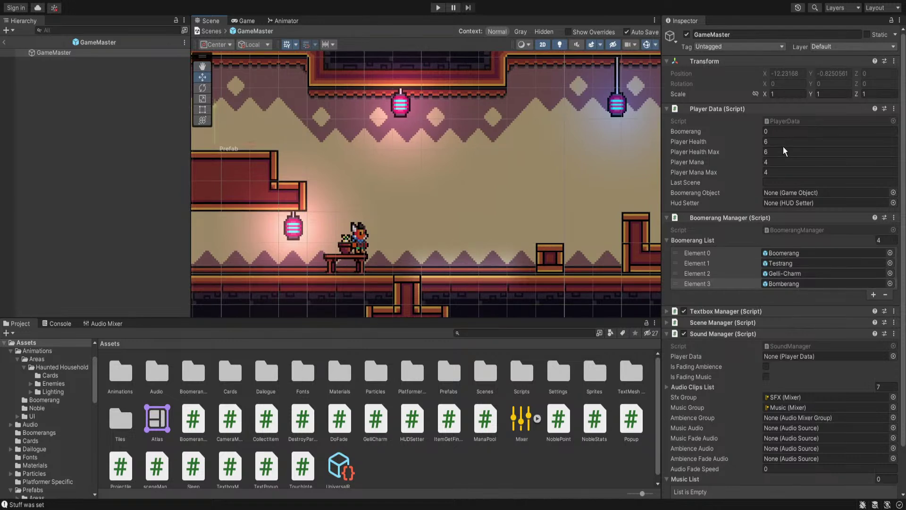
{"action": "left_click", "coordinate": [2, 42]}
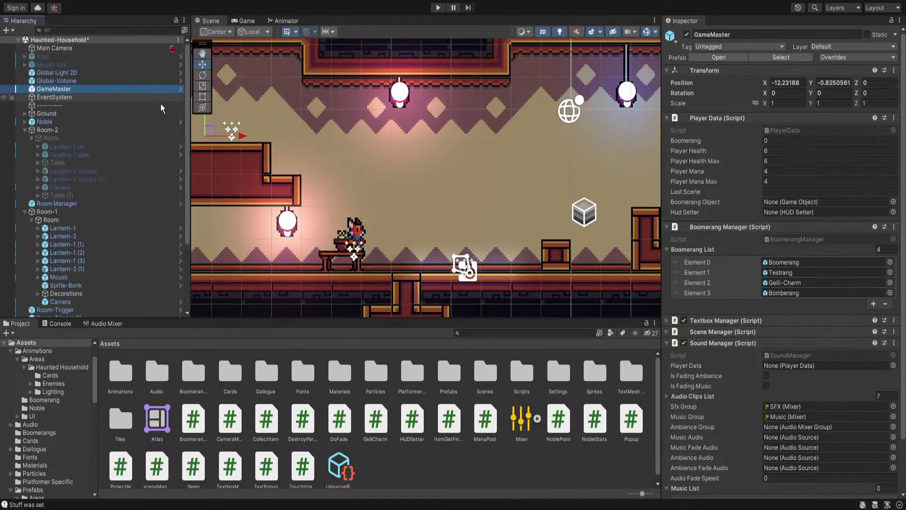
{"action": "left_click", "coordinate": [778, 140]}
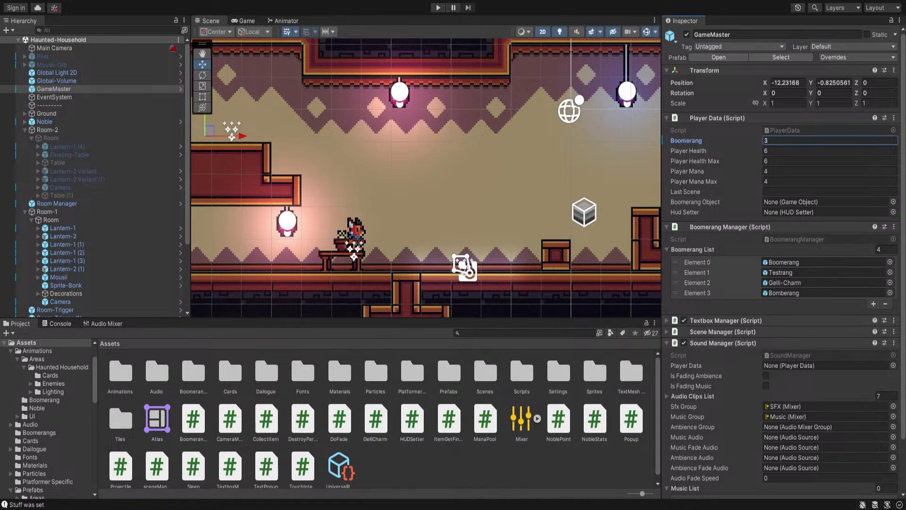
Play-test the Haunted-Household scene, throwing the Bomberang in both directions to examine its fire particles, and stop the game
{"action": "key", "text": "ctrl+p"}
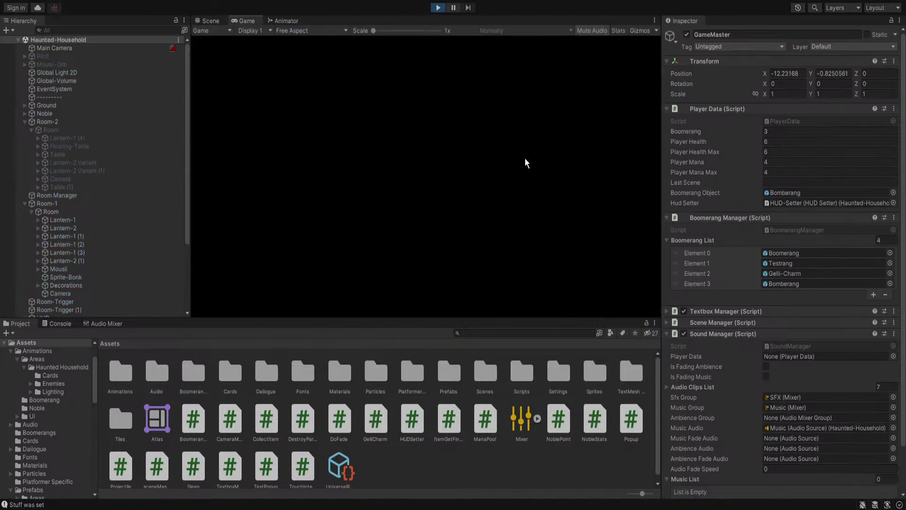
{"action": "key", "text": "a"}
{"action": "key", "text": "space"}
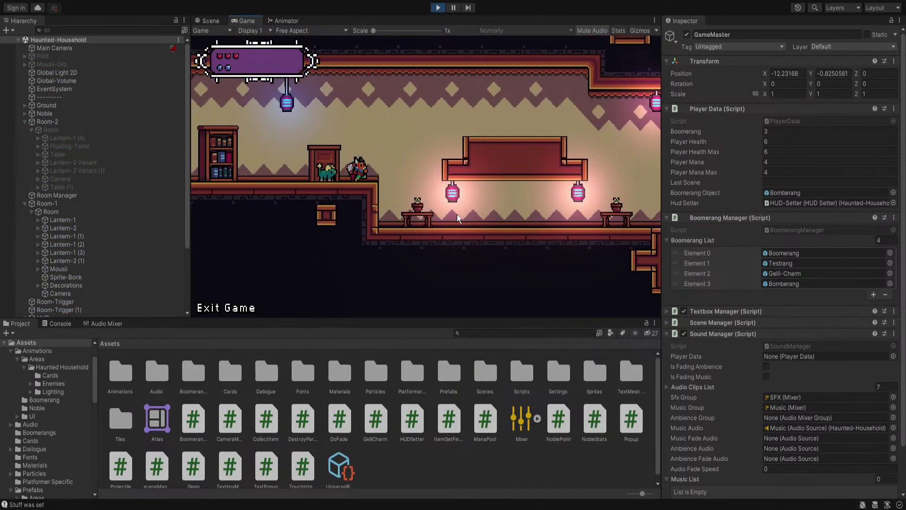
{"action": "key", "text": "d"}
{"action": "key", "text": "space"}
{"action": "left_click", "coordinate": [319, 190]}
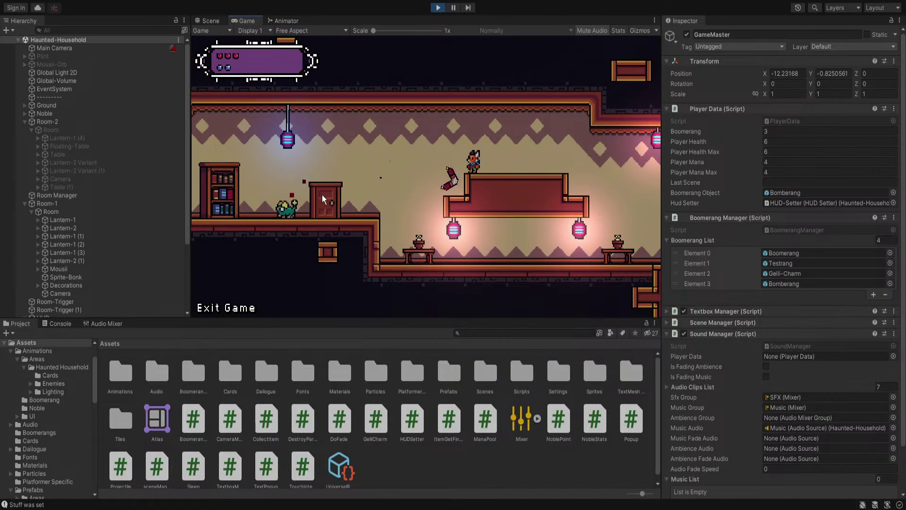
{"action": "key", "text": "d"}
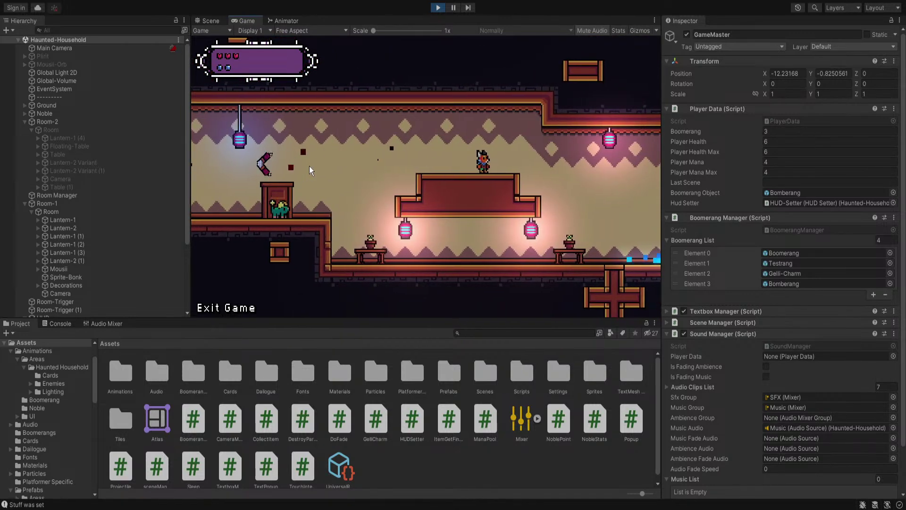
{"action": "key", "text": "d"}
{"action": "left_click", "coordinate": [585, 172]}
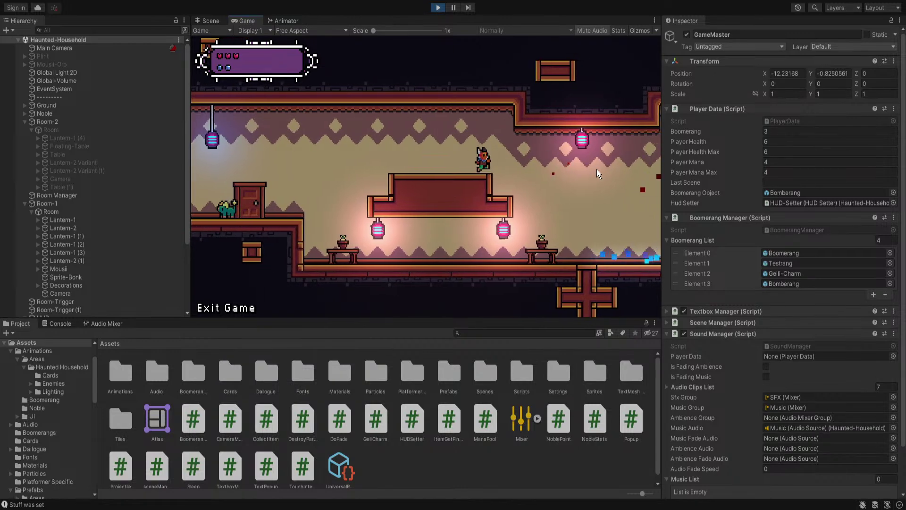
{"action": "key", "text": "a"}
{"action": "key", "text": "a"}
{"action": "left_click", "coordinate": [628, 157]}
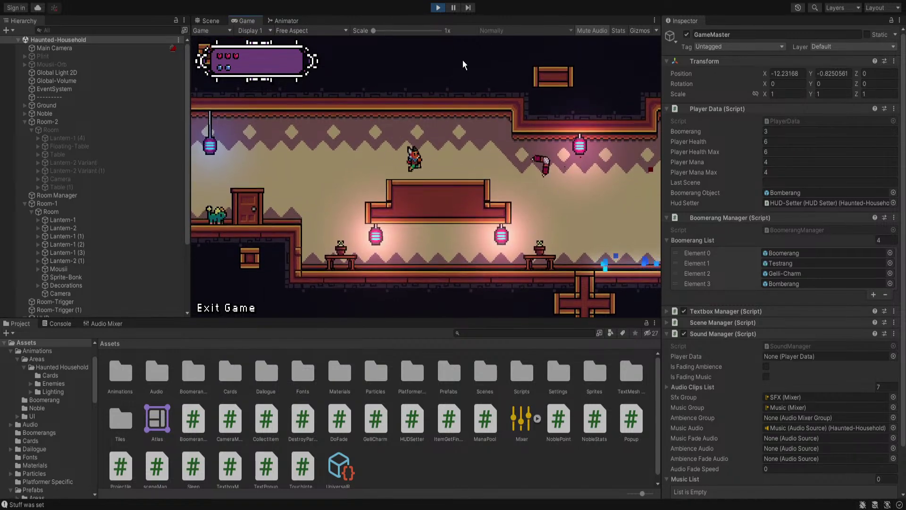
{"action": "key", "text": "ctrl+p"}
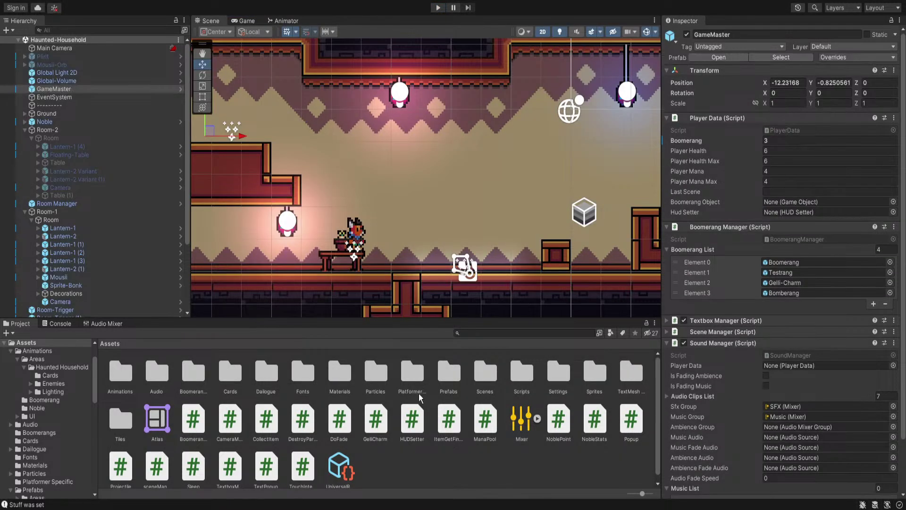
Open the Bomberang prefab from the Prefabs/Charms folder for editing
{"action": "double_click", "coordinate": [451, 385]}
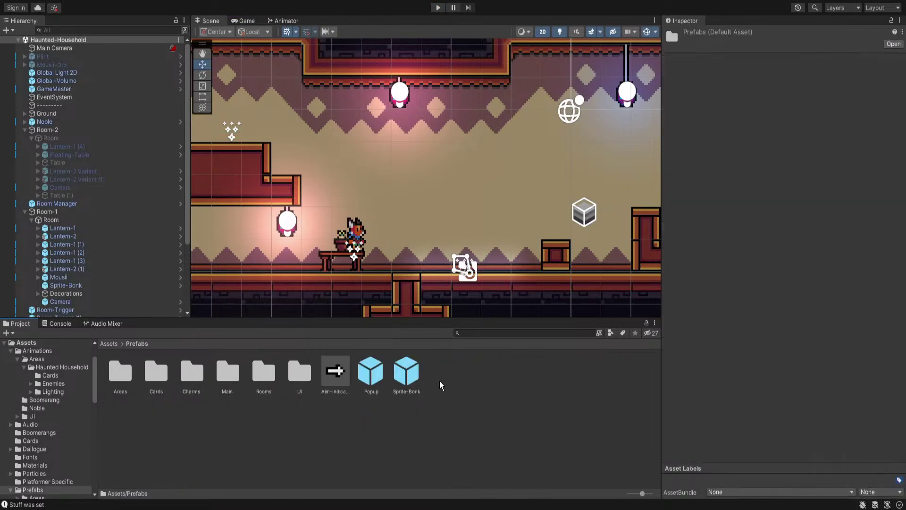
{"action": "double_click", "coordinate": [190, 372]}
{"action": "left_click", "coordinate": [119, 373]}
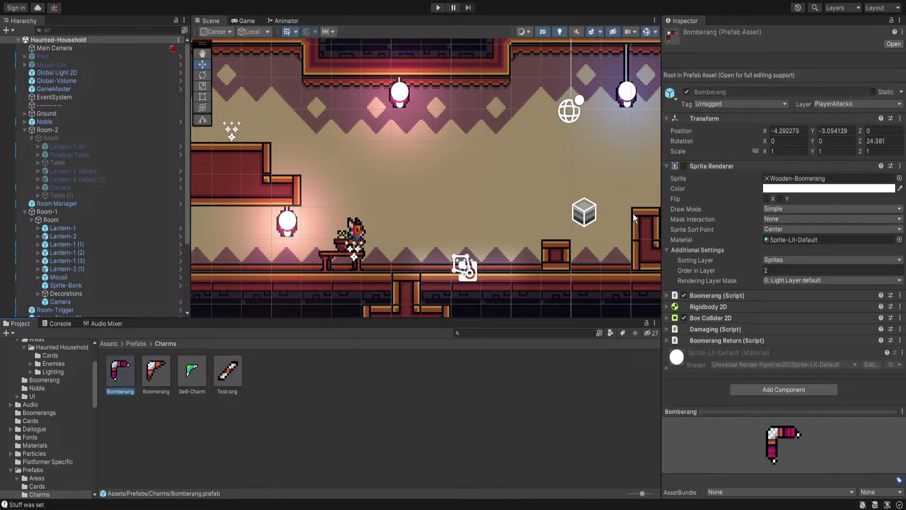
{"action": "left_click", "coordinate": [892, 44]}
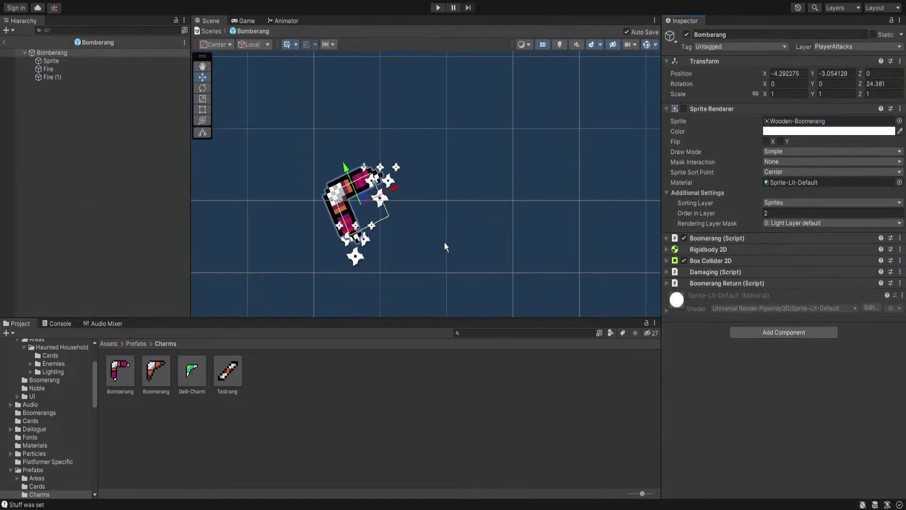
Set the emission Rate over Time to 10 on both the Fire and Fire (1) particle systems
{"action": "left_click", "coordinate": [70, 70]}
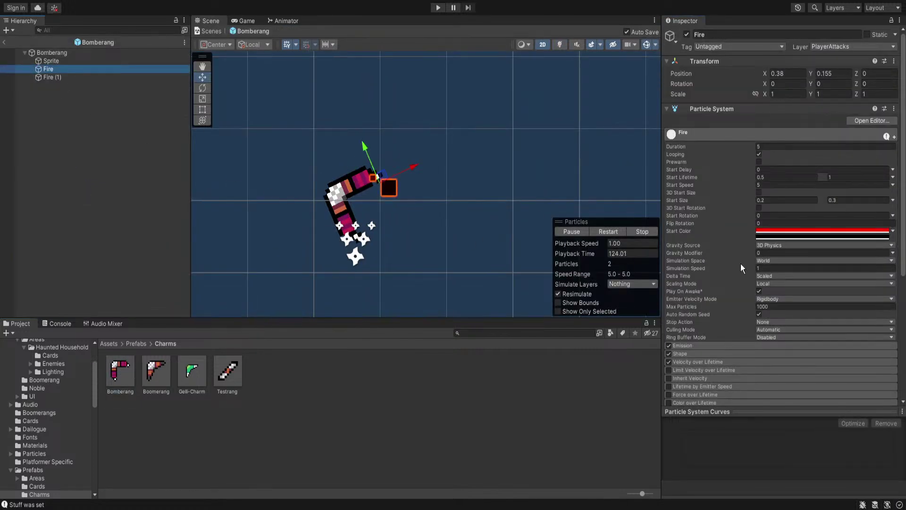
{"action": "scroll", "coordinate": [717, 288], "scroll_direction": "down", "scroll_amount": 2}
{"action": "left_click", "coordinate": [693, 291]}
{"action": "left_click", "coordinate": [768, 300]}
{"action": "type", "text": "10"}
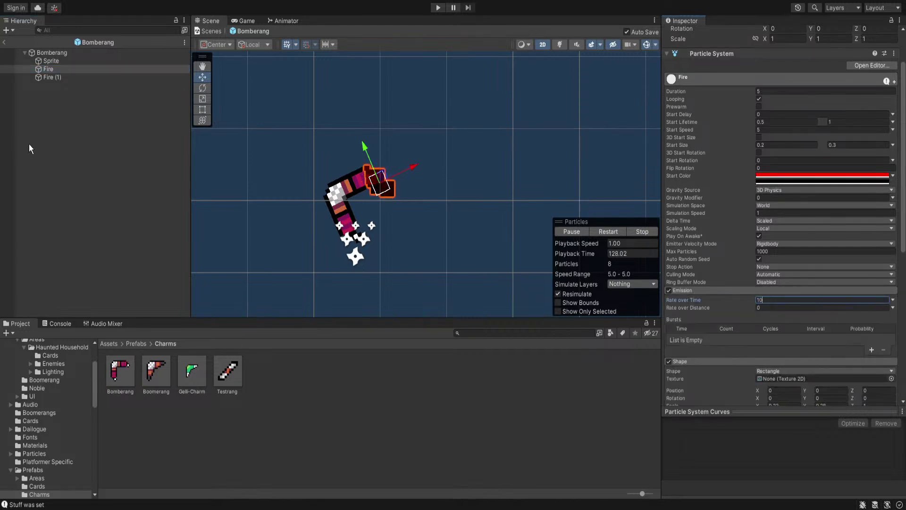
{"action": "left_click", "coordinate": [58, 77]}
{"action": "left_click", "coordinate": [765, 299]}
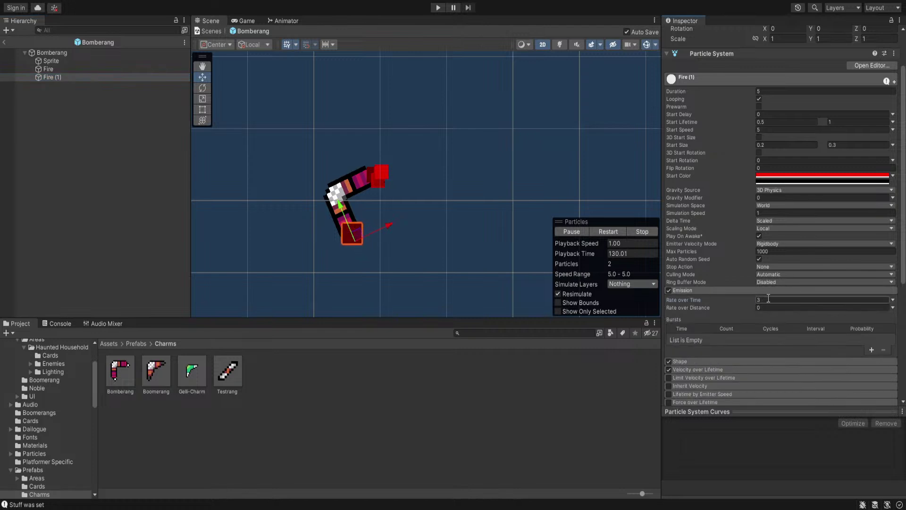
{"action": "type", "text": "10"}
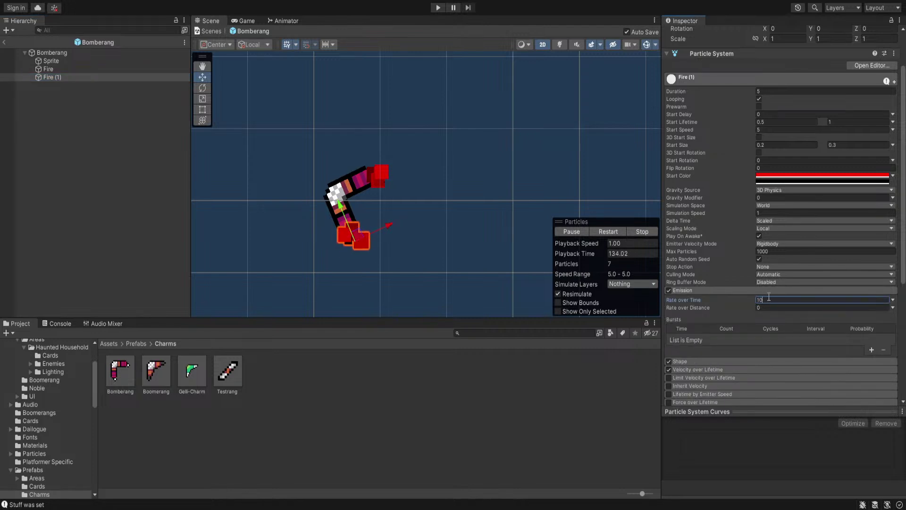
Make Fire (1)'s Rate over Time random between two constants, 8 and 10
{"action": "left_click", "coordinate": [893, 300]}
{"action": "left_click", "coordinate": [854, 322]}
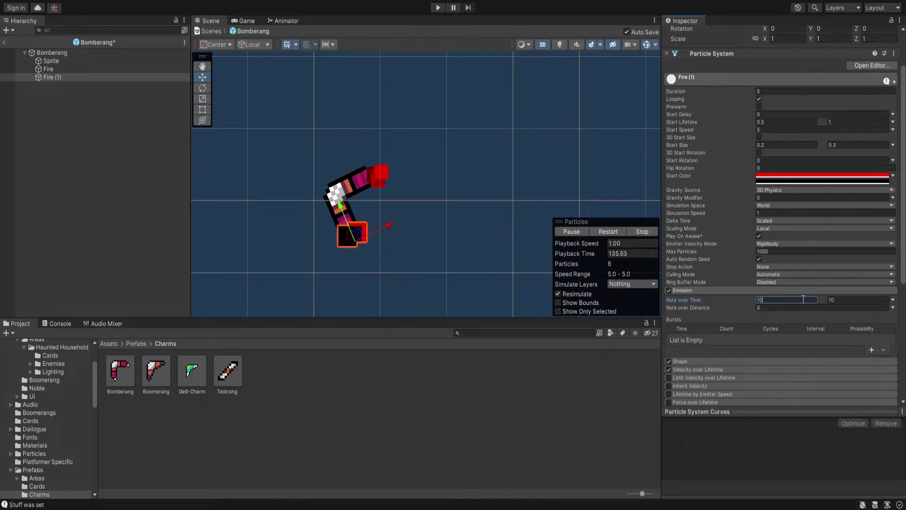
{"action": "type", "text": "8"}
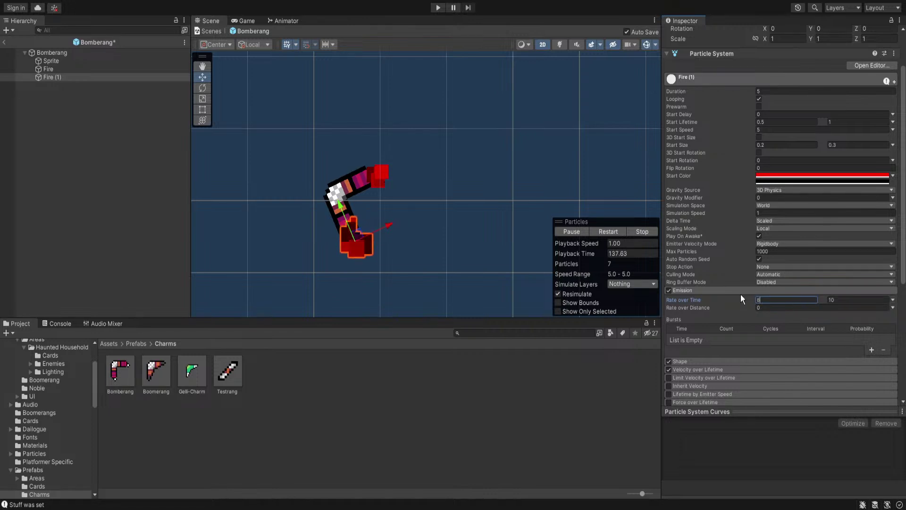
{"action": "key", "text": "Return"}
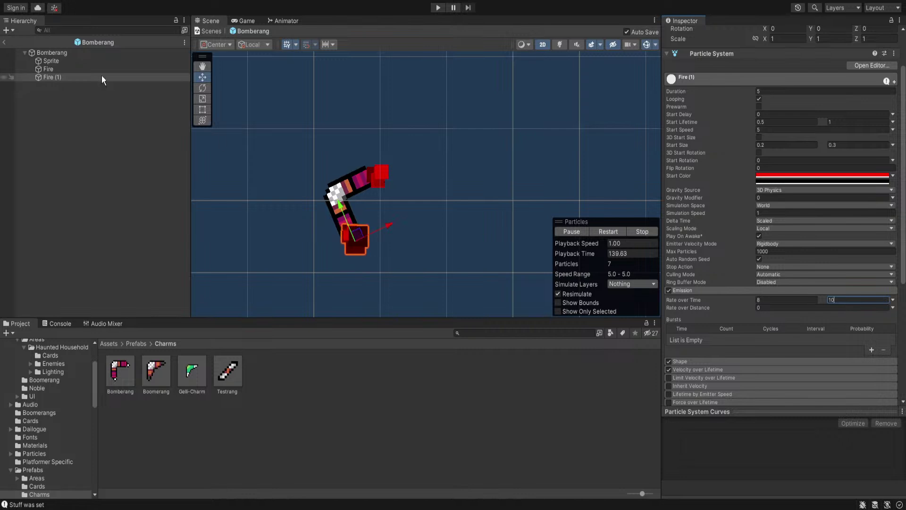
Give the Fire particle system a Rate over Time that is random between two constants, 8 and 10
{"action": "left_click", "coordinate": [80, 69]}
{"action": "left_click", "coordinate": [893, 300]}
{"action": "left_click", "coordinate": [845, 323]}
{"action": "left_click", "coordinate": [774, 300]}
{"action": "type", "text": "8"}
{"action": "key", "text": "Tab"}
{"action": "type", "text": "10"}
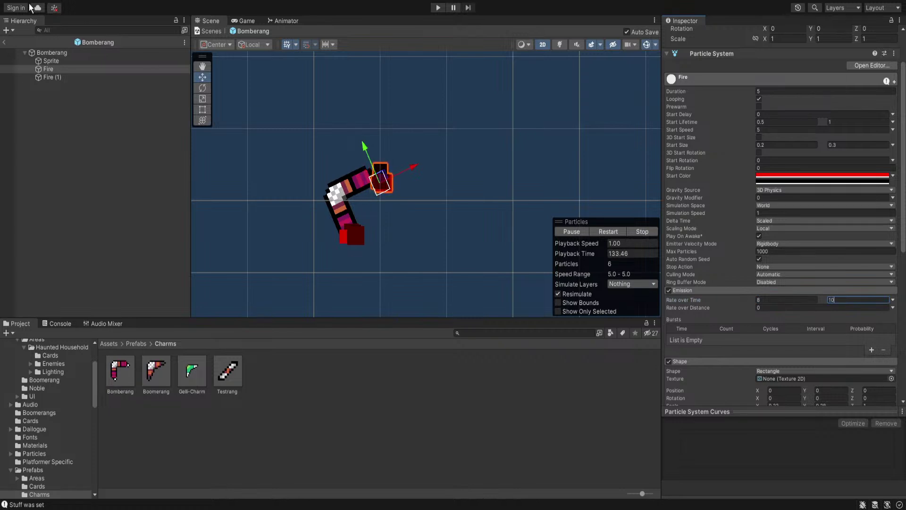
Return to the scene, run the game and throw the Bomberang from the raised platform toward the enemy near the door
{"action": "left_click", "coordinate": [4, 43]}
{"action": "left_click", "coordinate": [438, 7]}
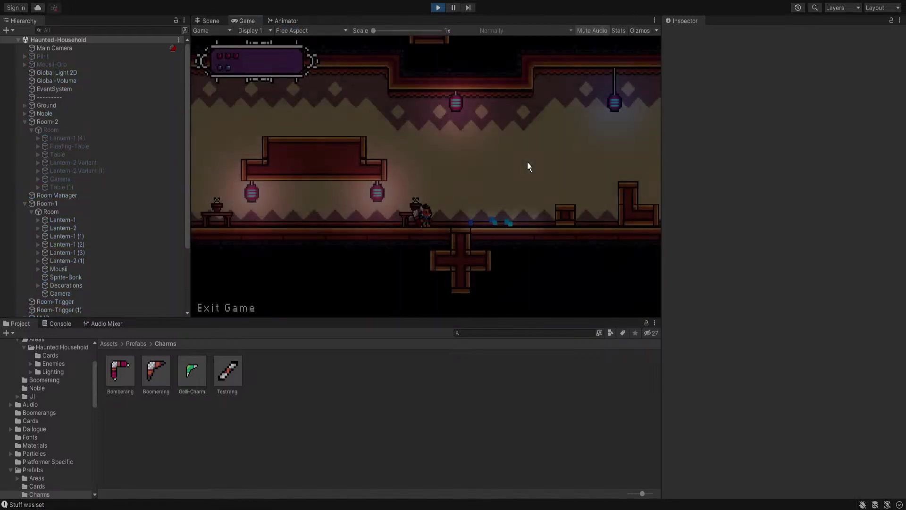
{"action": "key", "text": "a"}
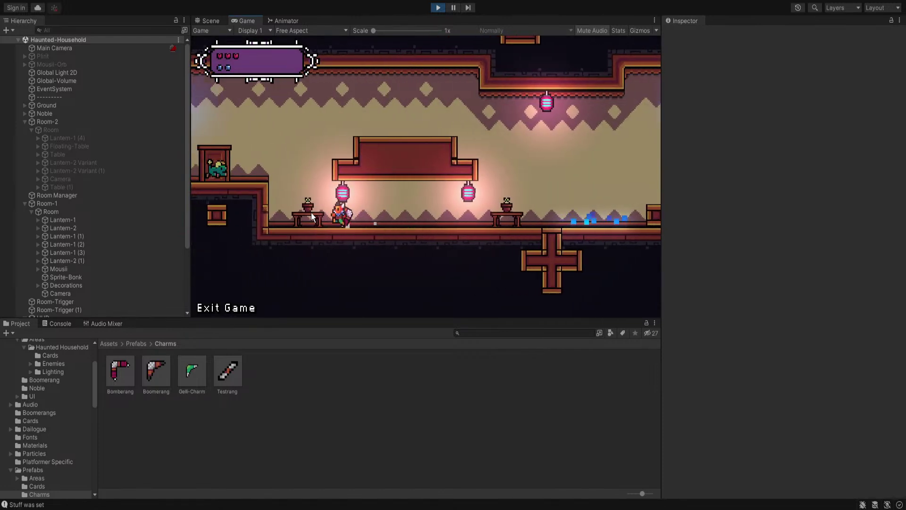
{"action": "key", "text": "space"}
{"action": "key", "text": "d"}
{"action": "key", "text": "space"}
{"action": "left_click", "coordinate": [267, 209]}
{"action": "key", "text": "d"}
{"action": "left_click", "coordinate": [261, 205]}
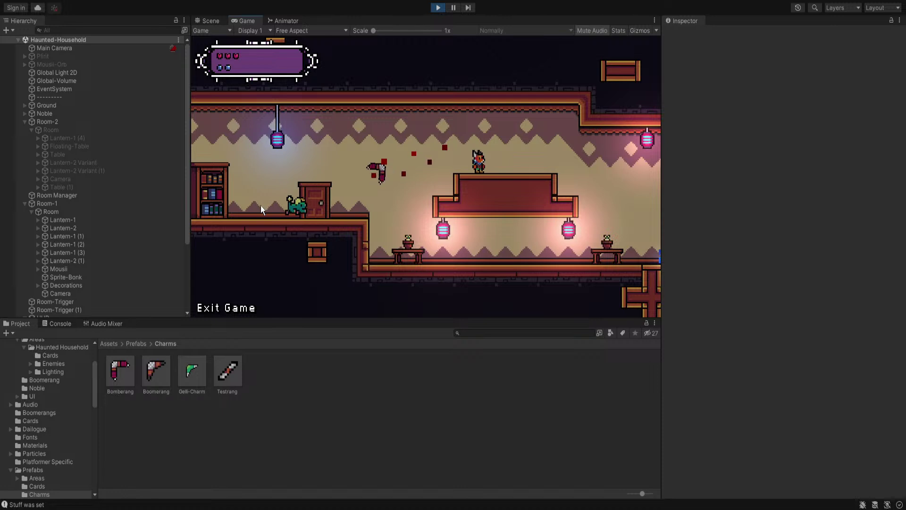
Throw the Bomberang repeatedly from the table toward the room's far side to examine the denser fire trail, and stop the game
{"action": "key", "text": "d"}
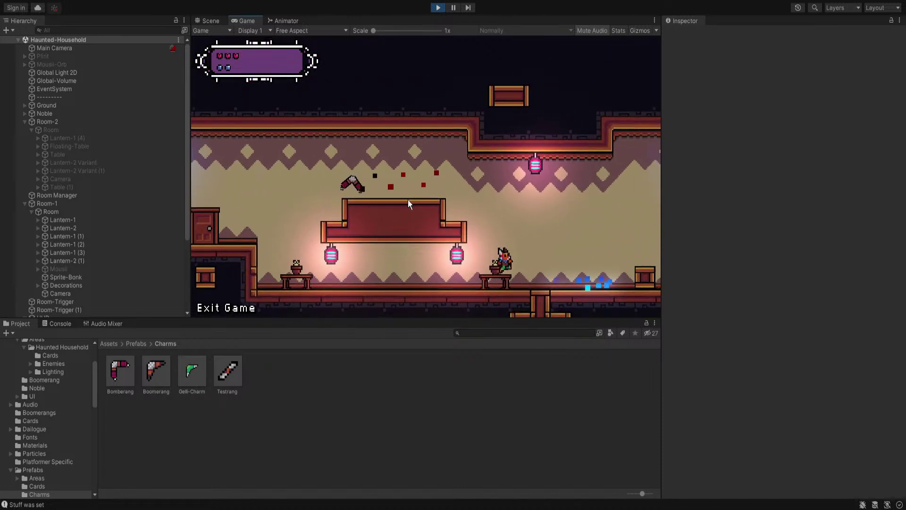
{"action": "key", "text": "d"}
{"action": "key", "text": "space"}
{"action": "left_click", "coordinate": [582, 191]}
{"action": "key", "text": "a"}
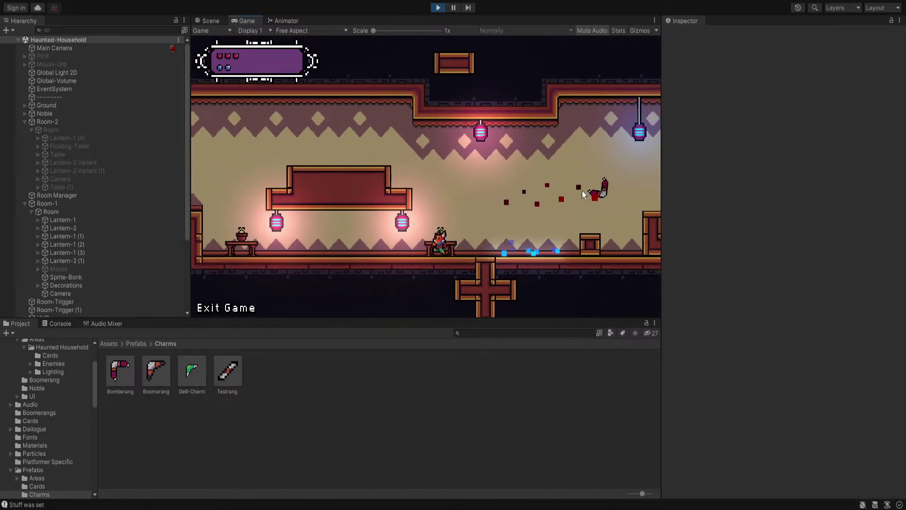
{"action": "key", "text": "space"}
{"action": "left_click", "coordinate": [601, 188]}
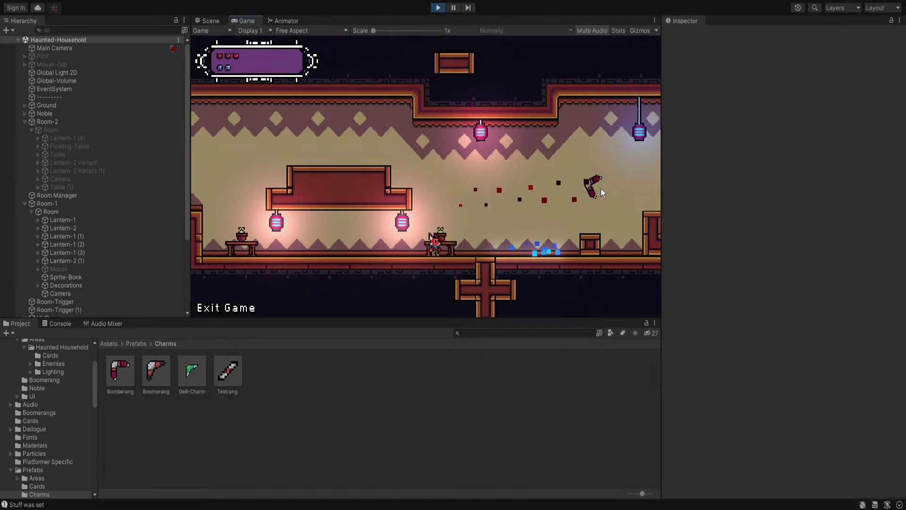
{"action": "key", "text": "space"}
{"action": "left_click", "coordinate": [601, 188]}
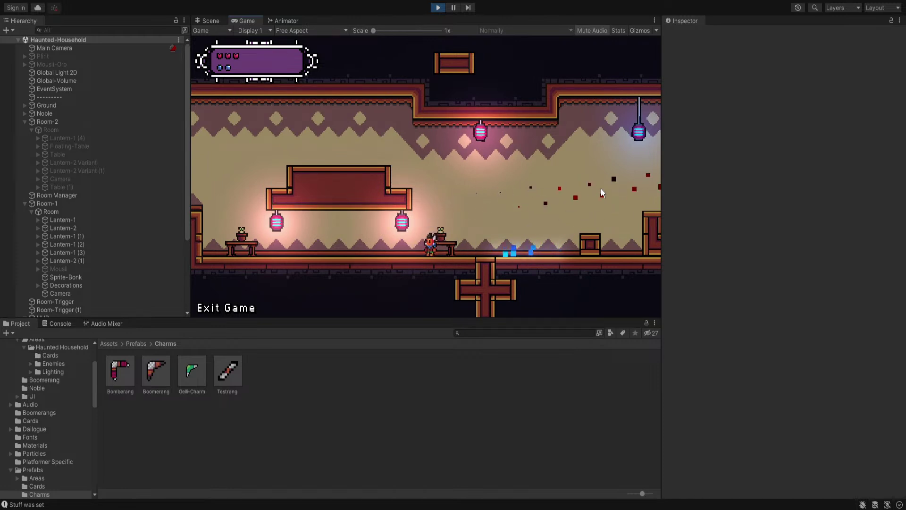
{"action": "key", "text": "space"}
{"action": "left_click", "coordinate": [601, 188]}
{"action": "key", "text": "ctrl+p"}
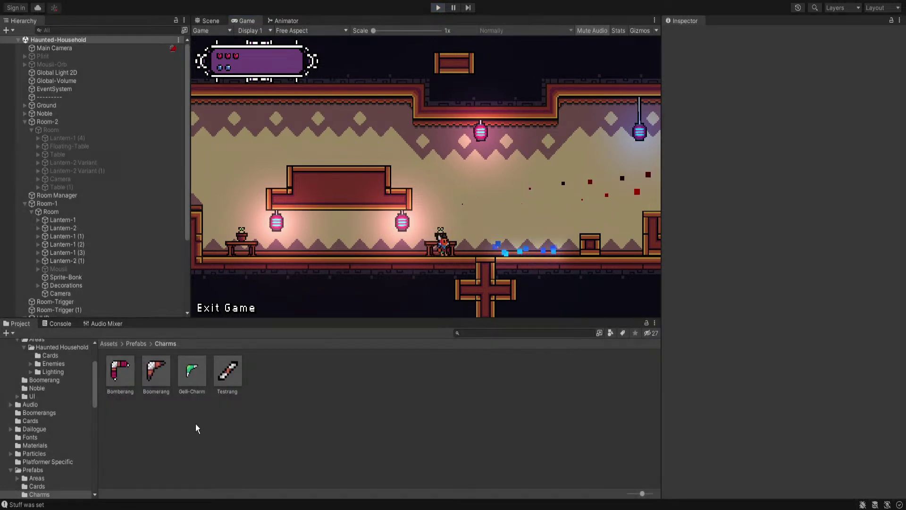
{"action": "double_click", "coordinate": [156, 379]}
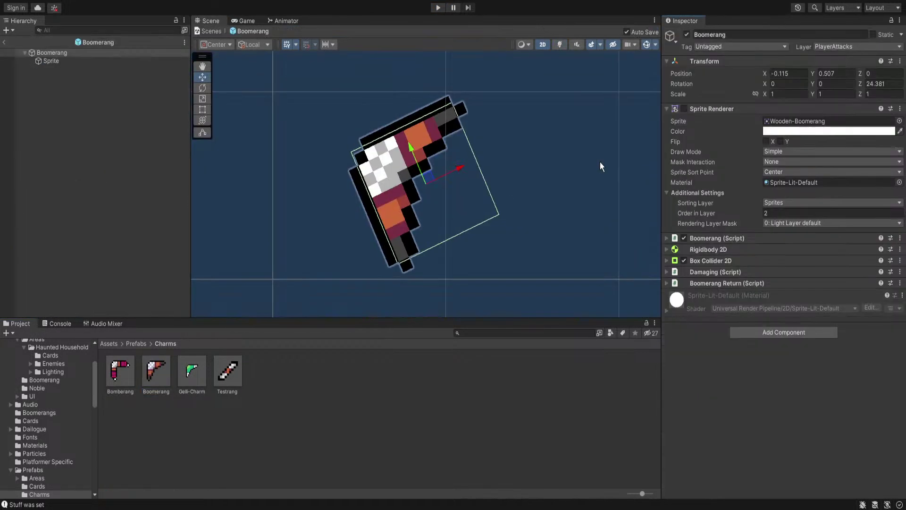
{"action": "left_click", "coordinate": [58, 59]}
{"action": "left_click", "coordinate": [53, 53]}
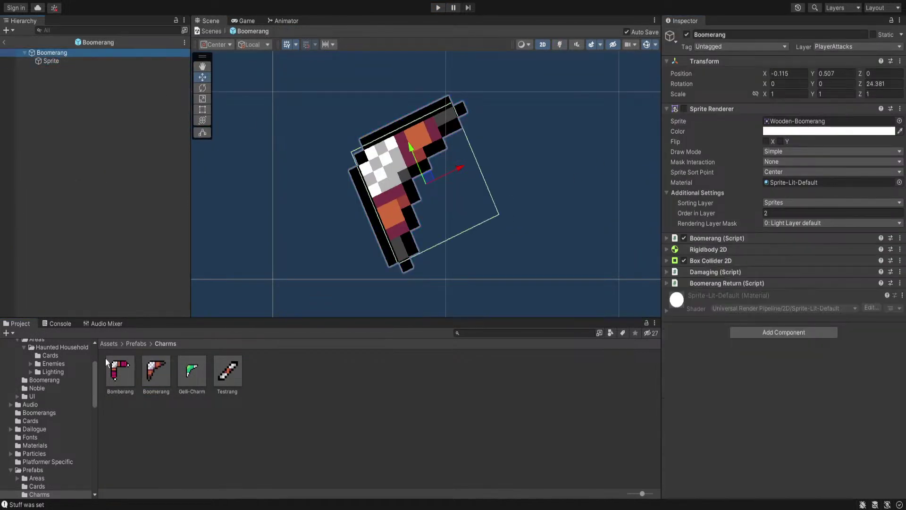
Reopen the Bomberang prefab and select its Fire particle system for further adjustment
{"action": "left_click", "coordinate": [120, 373]}
{"action": "left_click", "coordinate": [893, 44]}
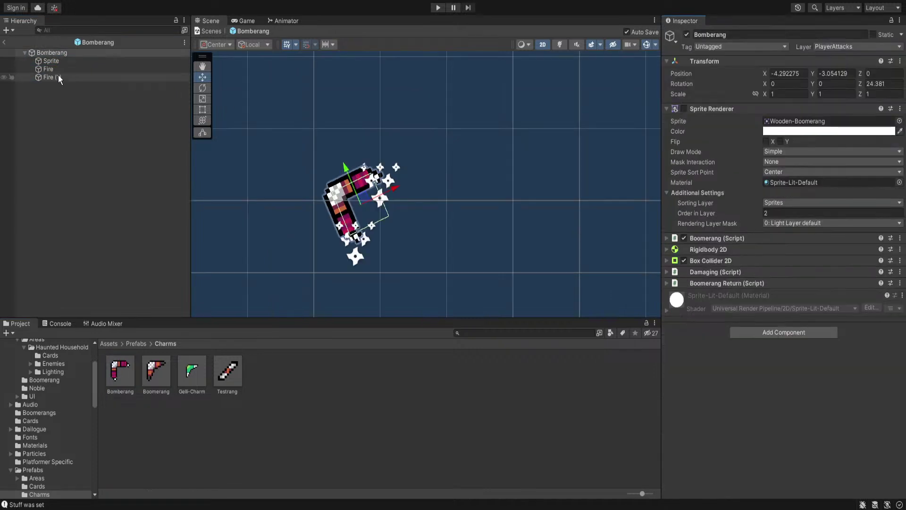
{"action": "left_click", "coordinate": [63, 69]}
{"action": "scroll", "coordinate": [486, 236], "scroll_direction": "up", "scroll_amount": 3}
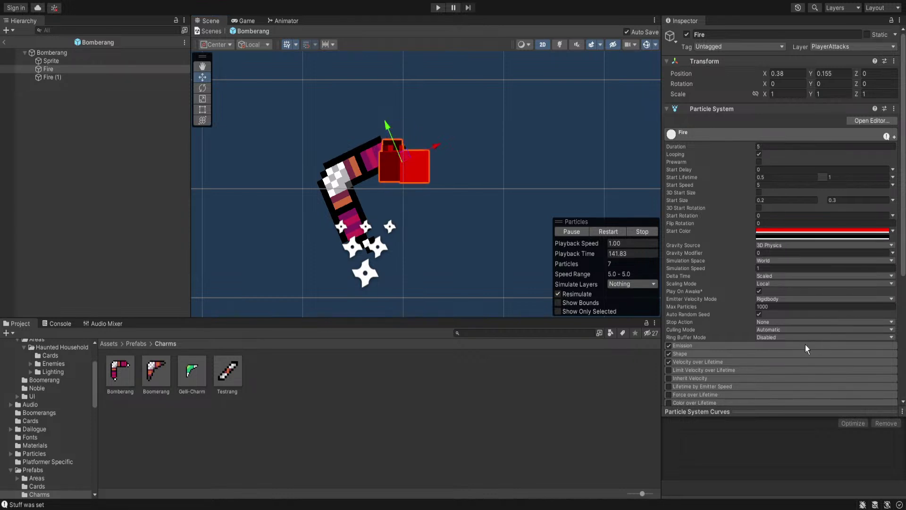
Change the second start color of the Fire particles to crimson and copy the start color to Fire (1)
{"action": "left_click_drag", "start_coordinate": [801, 341], "coordinate": [854, 311]}
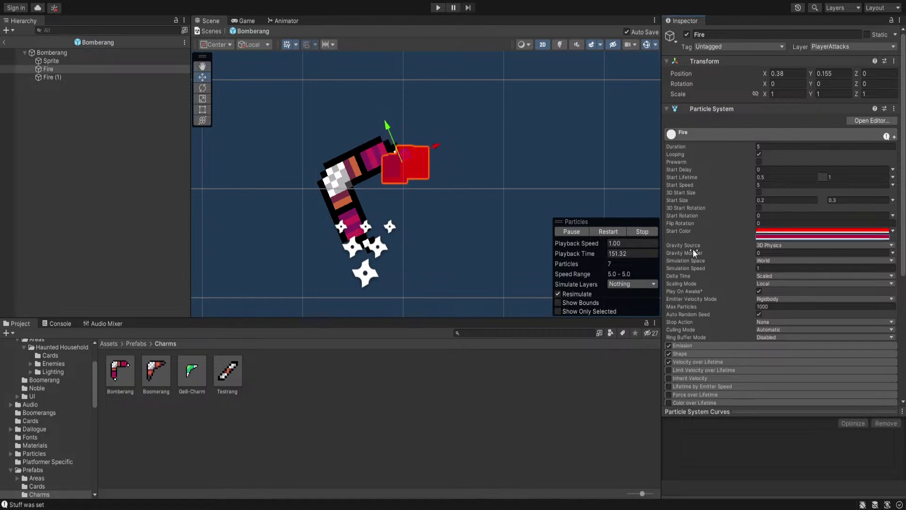
{"action": "left_click", "coordinate": [33, 76]}
{"action": "right_click", "coordinate": [678, 230]}
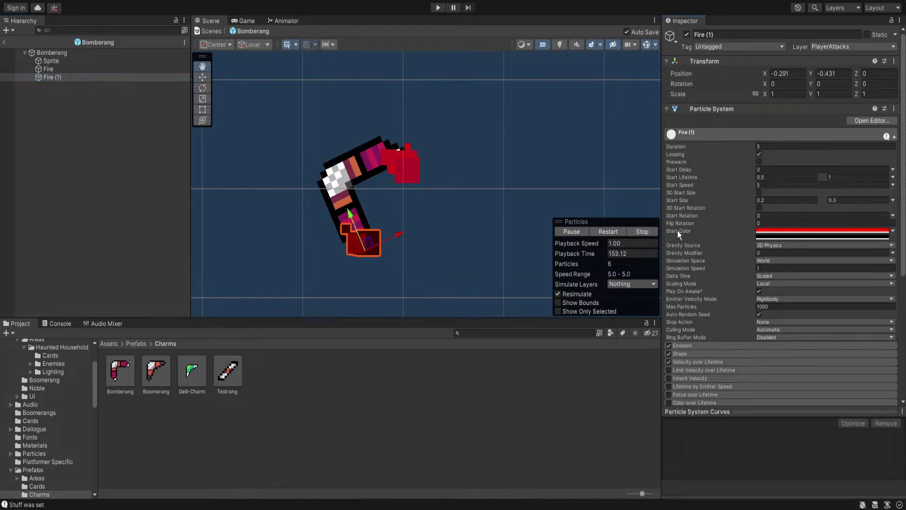
{"action": "left_click", "coordinate": [704, 264]}
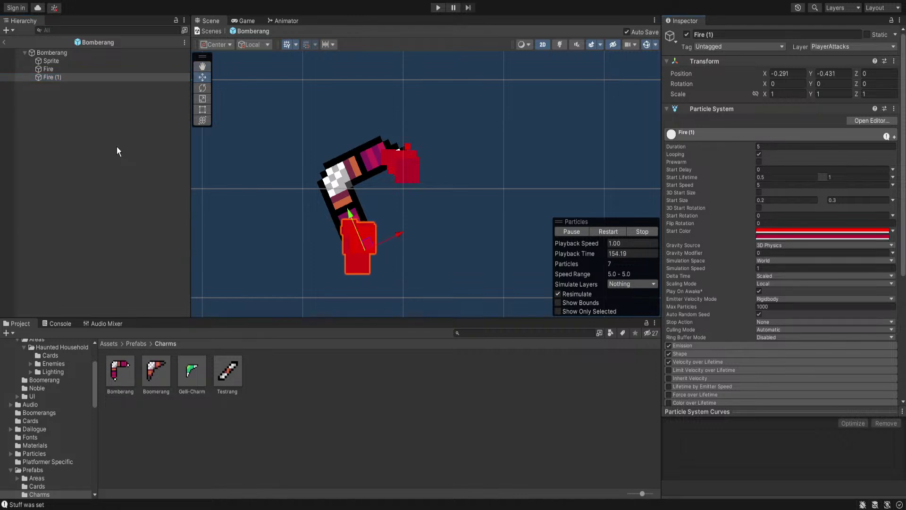
Return to the Haunted-Household scene and playtest the Bomberang, throwing it several times while moving and jumping to examine its fire trail
{"action": "left_click", "coordinate": [5, 41]}
{"action": "left_click", "coordinate": [439, 8]}
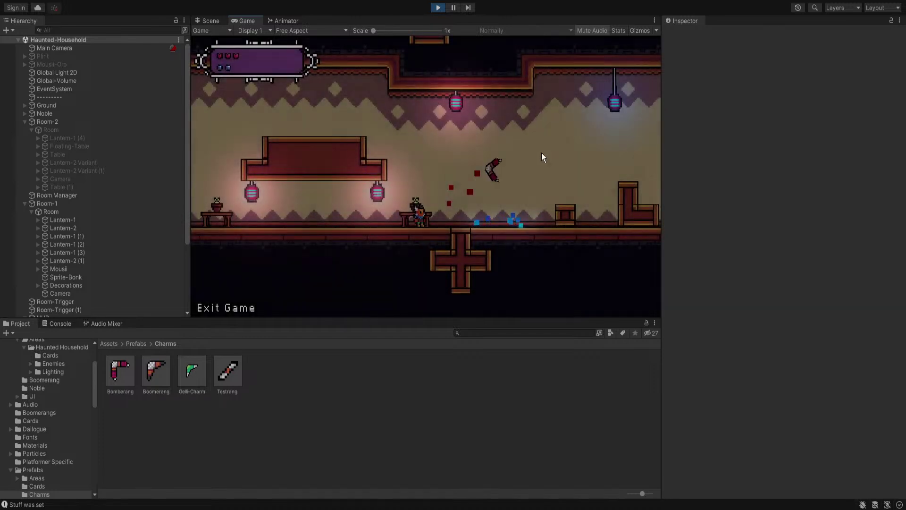
{"action": "key", "text": "d"}
{"action": "key", "text": "space"}
{"action": "key", "text": "a"}
{"action": "left_click", "coordinate": [599, 164]}
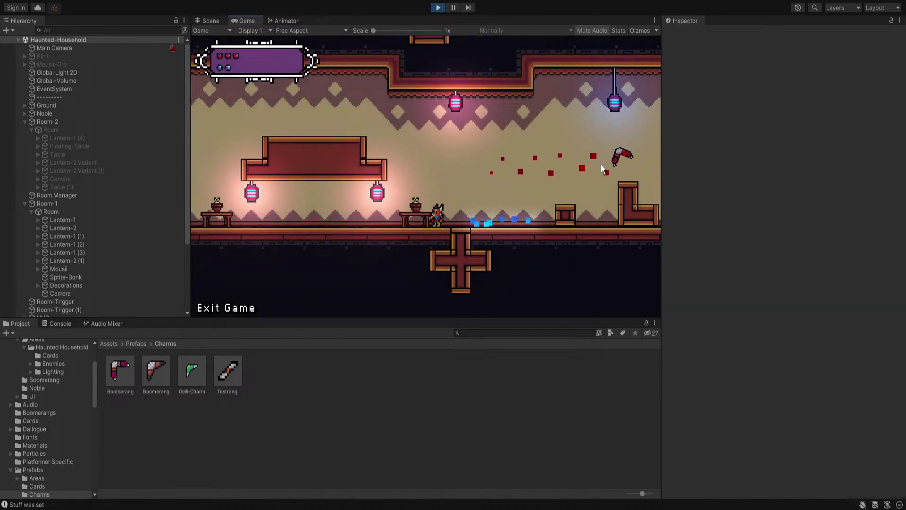
{"action": "key", "text": "a"}
{"action": "key", "text": "d"}
{"action": "key", "text": "space"}
{"action": "left_click", "coordinate": [608, 138]}
{"action": "key", "text": "a"}
{"action": "key", "text": "space"}
{"action": "left_click", "coordinate": [569, 141]}
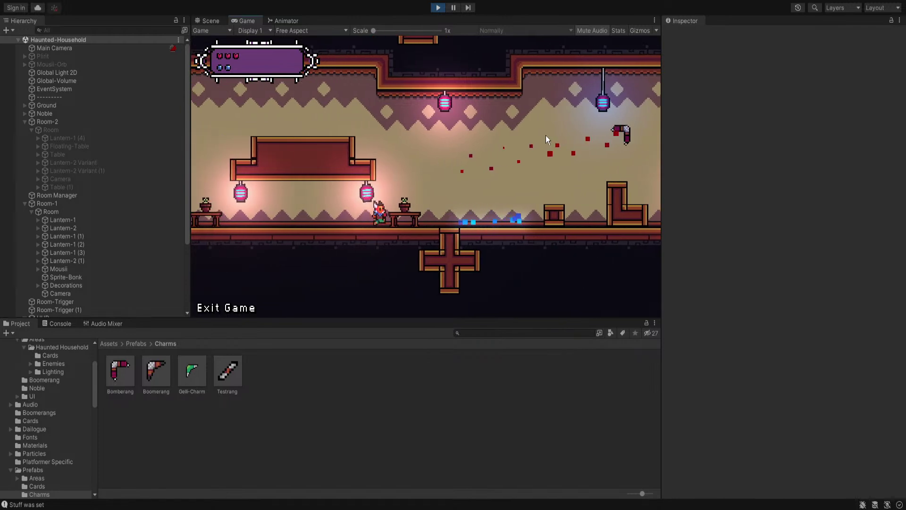
{"action": "left_click", "coordinate": [438, 8]}
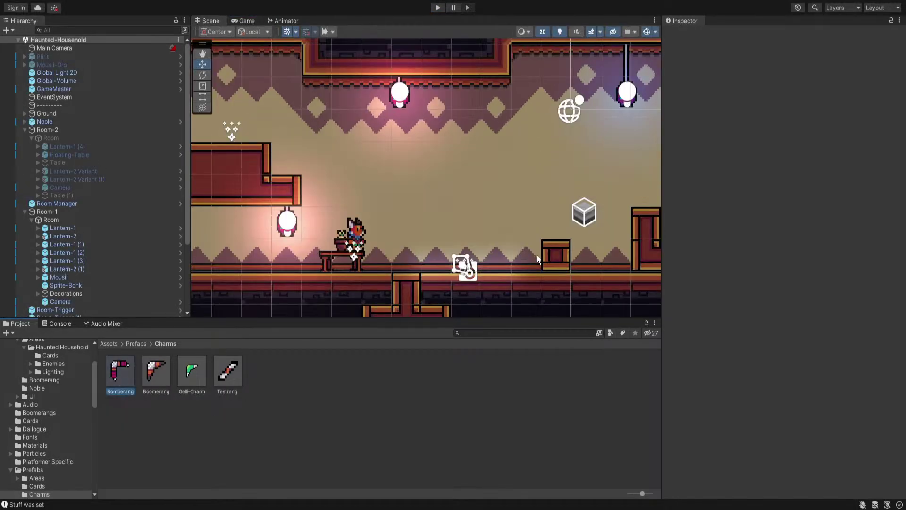
Open the Bomberang prefab and set the maximum start lifetime of the Fire particles to 0.55
{"action": "double_click", "coordinate": [121, 373]}
{"action": "left_click", "coordinate": [62, 77]}
{"action": "left_click", "coordinate": [61, 70]}
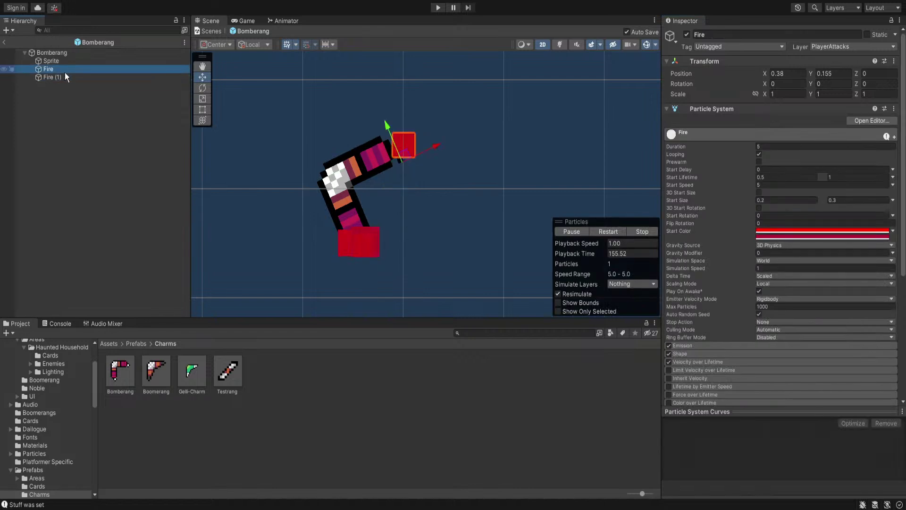
{"action": "left_click", "coordinate": [780, 179]}
{"action": "left_click", "coordinate": [843, 177]}
{"action": "type", "text": "0.55"}
{"action": "key", "text": "Return"}
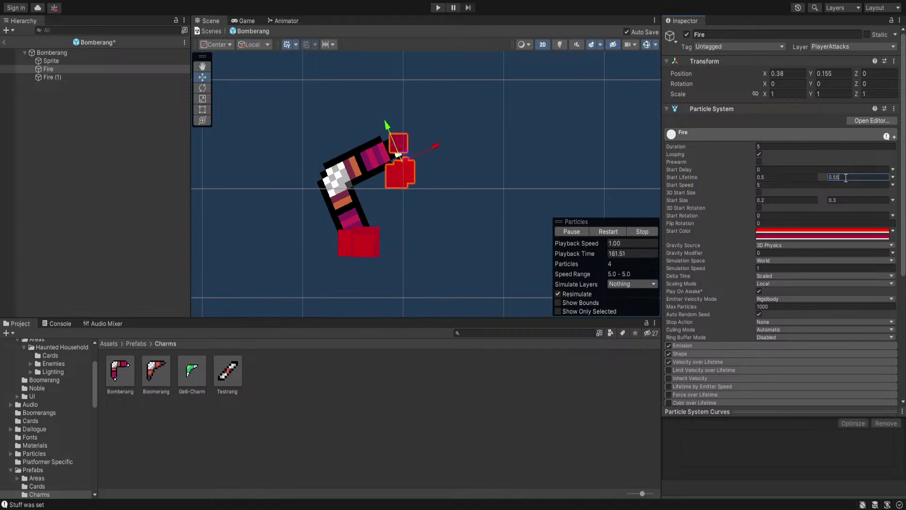
Set the maximum start lifetime of the Fire (1) particles to 0.55
{"action": "left_click", "coordinate": [75, 77]}
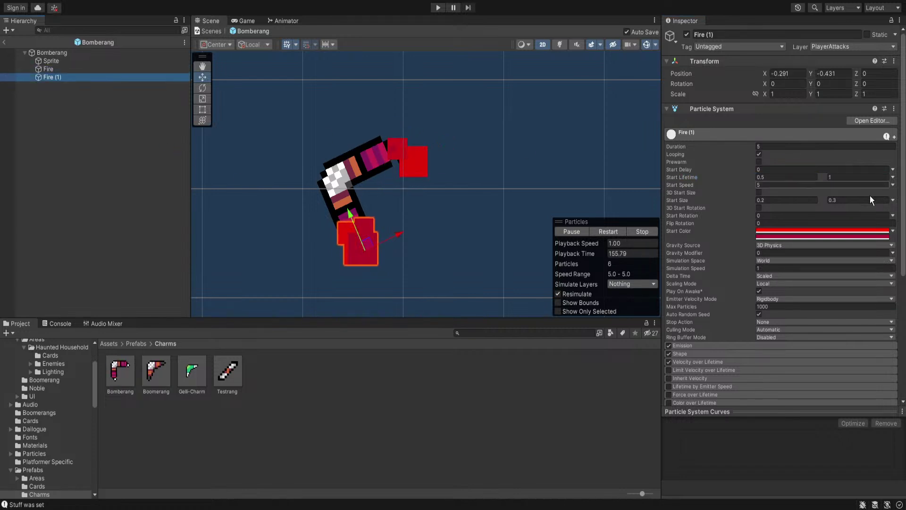
{"action": "left_click", "coordinate": [847, 177]}
{"action": "type", "text": "0.55"}
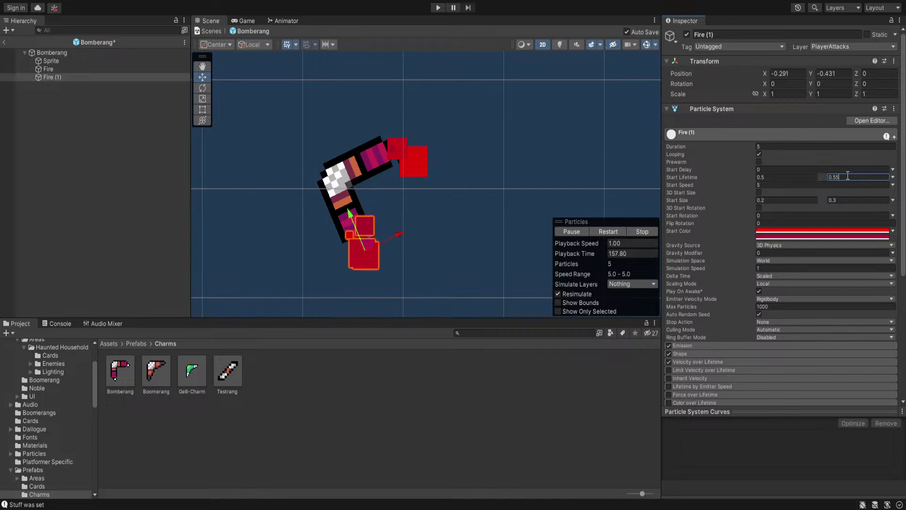
{"action": "key", "text": "Return"}
Playtest the Bomberang throw to examine the shortened fire trail, then stop the game
{"action": "left_click", "coordinate": [437, 8]}
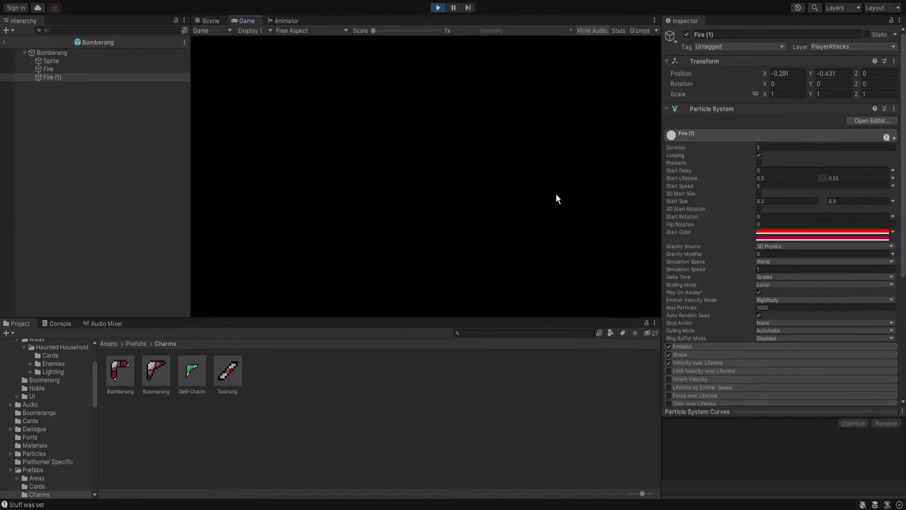
{"action": "left_click", "coordinate": [569, 163]}
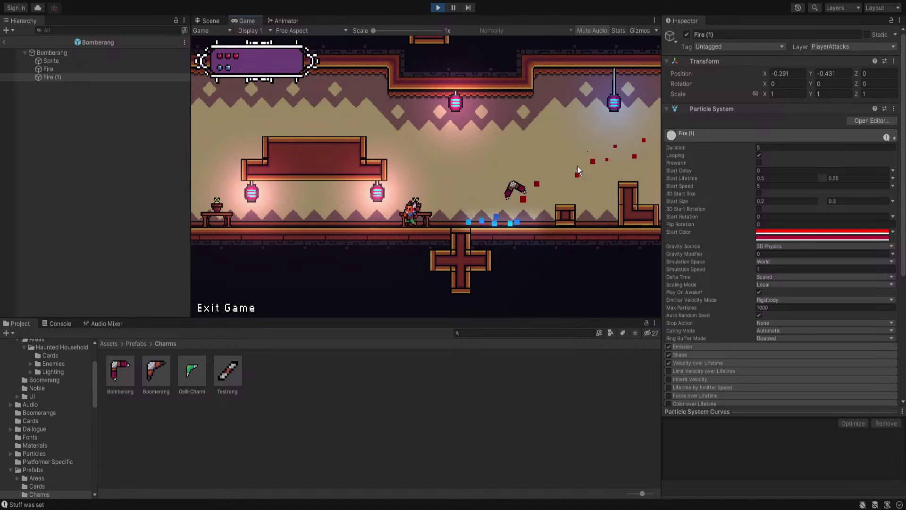
{"action": "left_click", "coordinate": [607, 149]}
{"action": "key", "text": "d"}
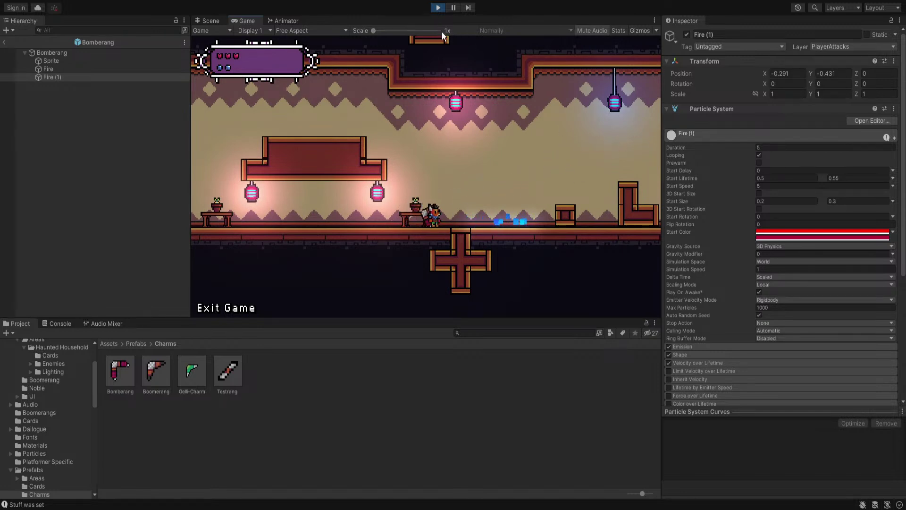
{"action": "left_click", "coordinate": [438, 7]}
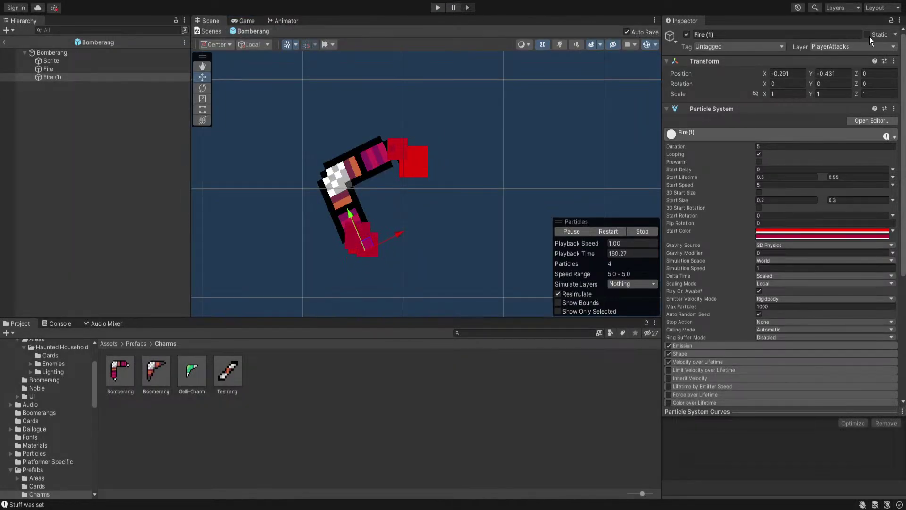
Change the second start color of the Fire particles to golden yellow and copy the start color to Fire (1)
{"action": "left_click", "coordinate": [90, 70]}
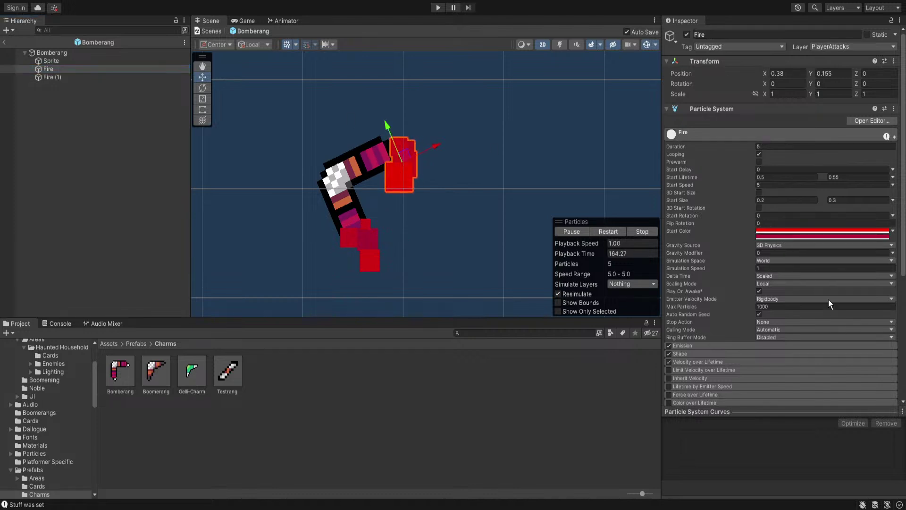
{"action": "left_click", "coordinate": [870, 282]}
{"action": "left_click_drag", "start_coordinate": [856, 303], "coordinate": [856, 273]}
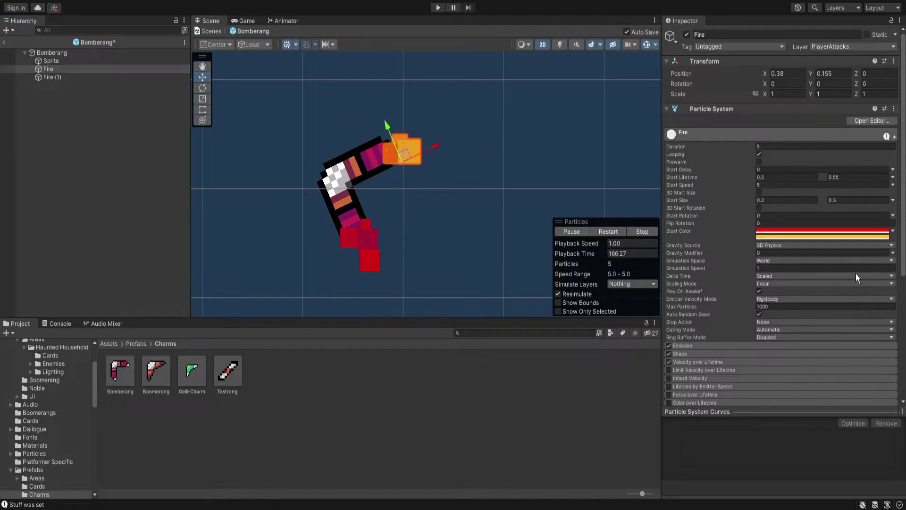
{"action": "left_click", "coordinate": [885, 231]}
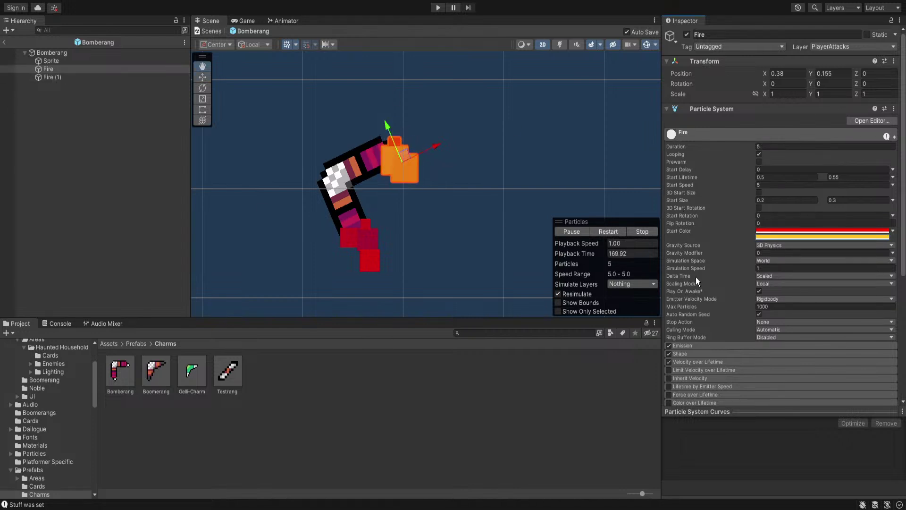
{"action": "left_click", "coordinate": [52, 77]}
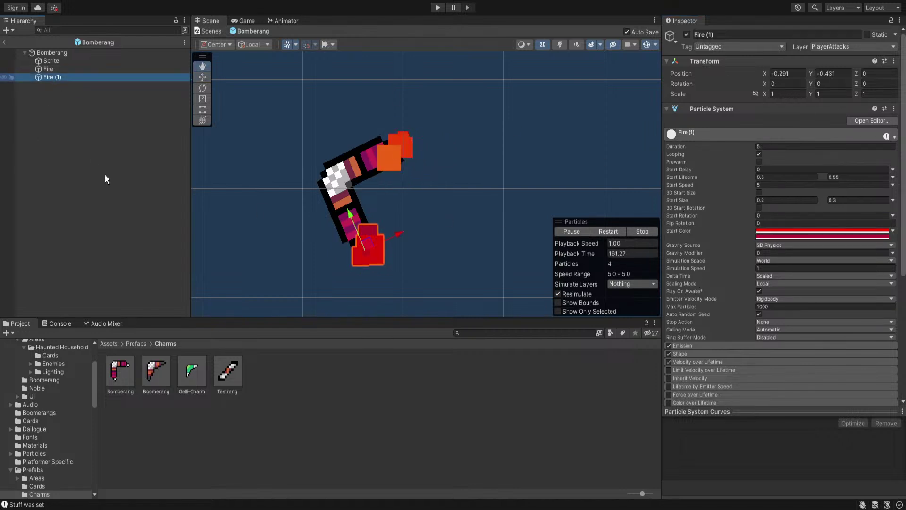
{"action": "right_click", "coordinate": [684, 230]}
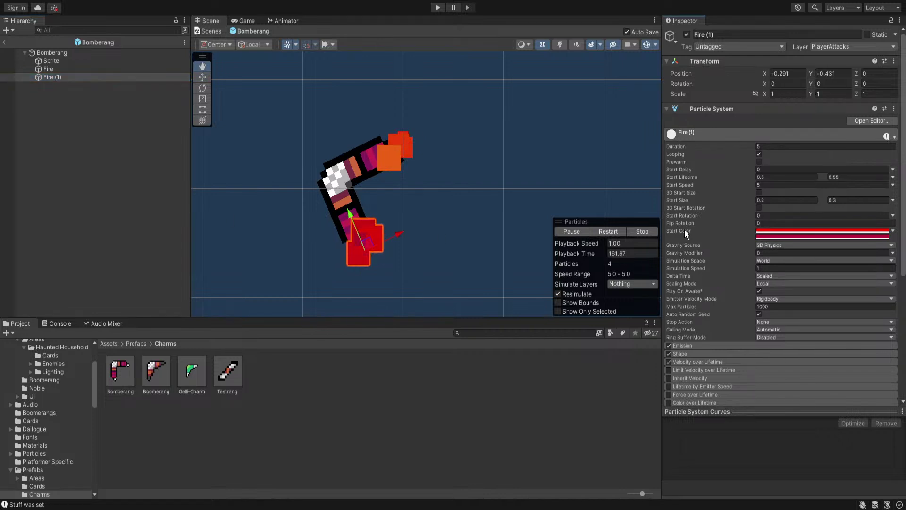
Playtest the Bomberang by throwing it in both directions to examine the red and yellow trail, then stop the game
{"action": "left_click", "coordinate": [438, 8]}
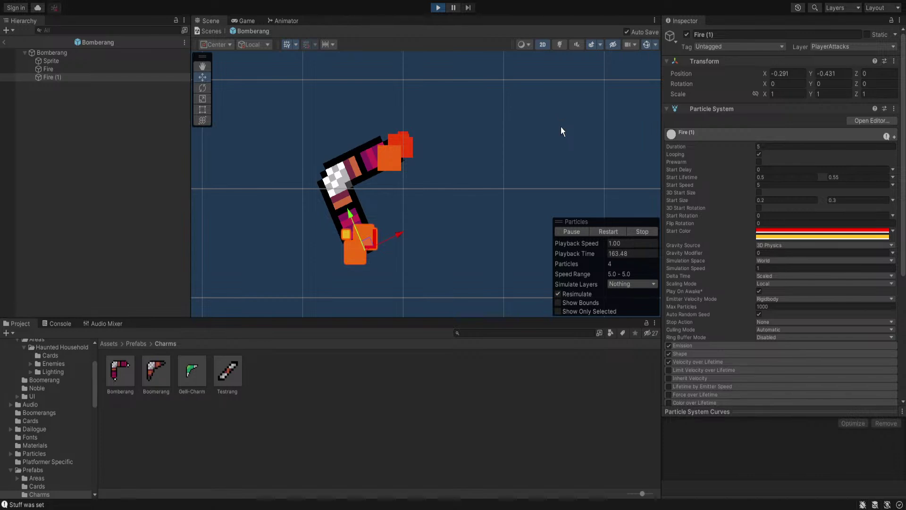
{"action": "left_click", "coordinate": [593, 146]}
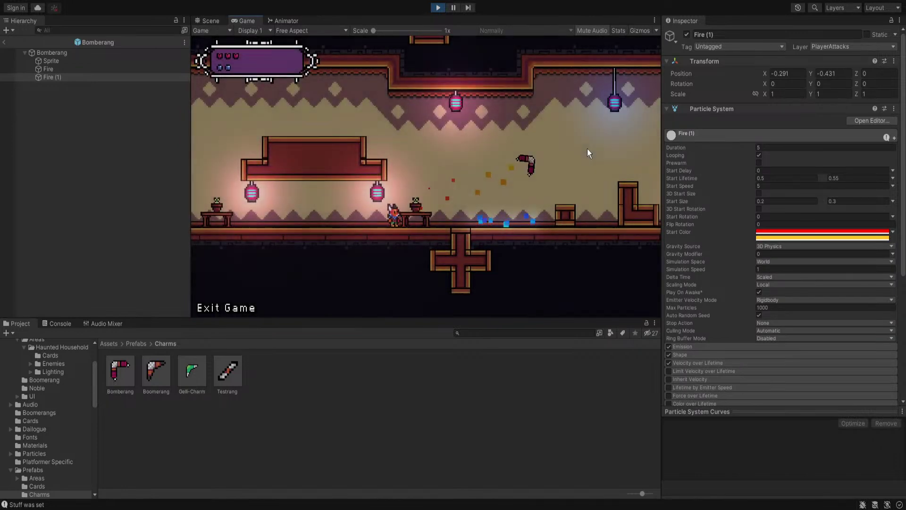
{"action": "key", "text": "d"}
{"action": "key", "text": "space"}
{"action": "left_click", "coordinate": [380, 158]}
{"action": "key", "text": "space"}
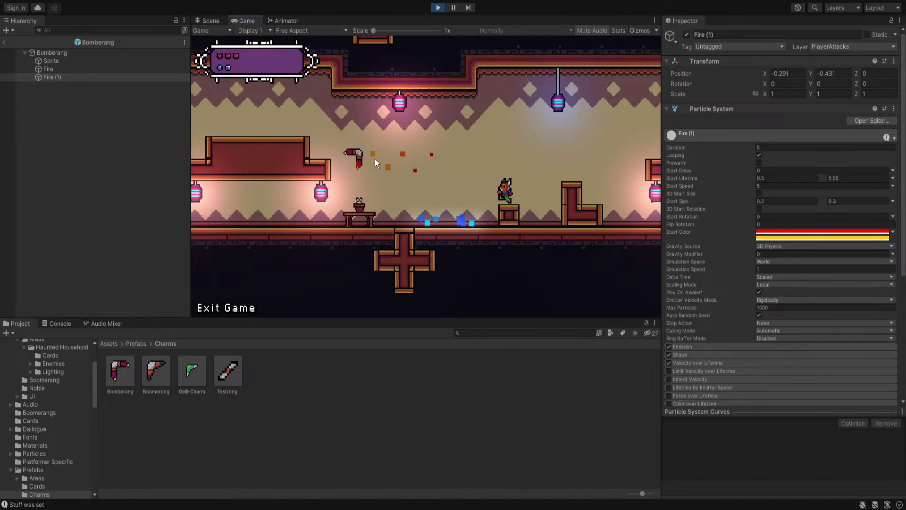
{"action": "key", "text": "a"}
{"action": "key", "text": "space"}
{"action": "left_click", "coordinate": [538, 160]}
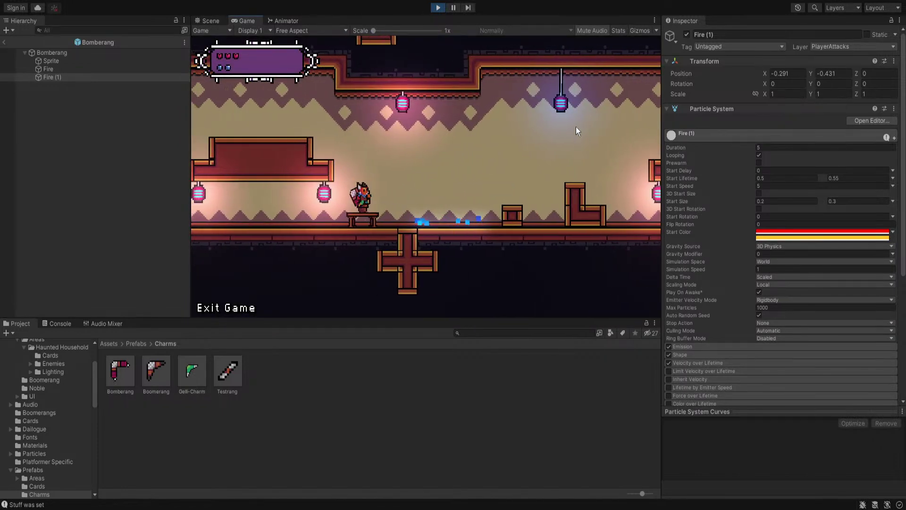
{"action": "left_click", "coordinate": [437, 7]}
Add a spot Light 2D as a child of the Bomberang prefab root and tint its color light peach
{"action": "left_click", "coordinate": [118, 373]}
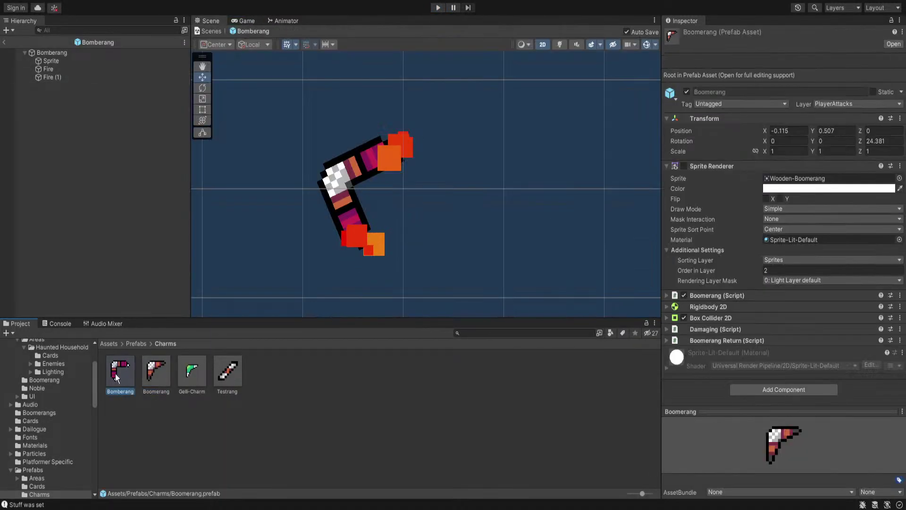
{"action": "left_click", "coordinate": [893, 44]}
{"action": "left_click", "coordinate": [52, 53]}
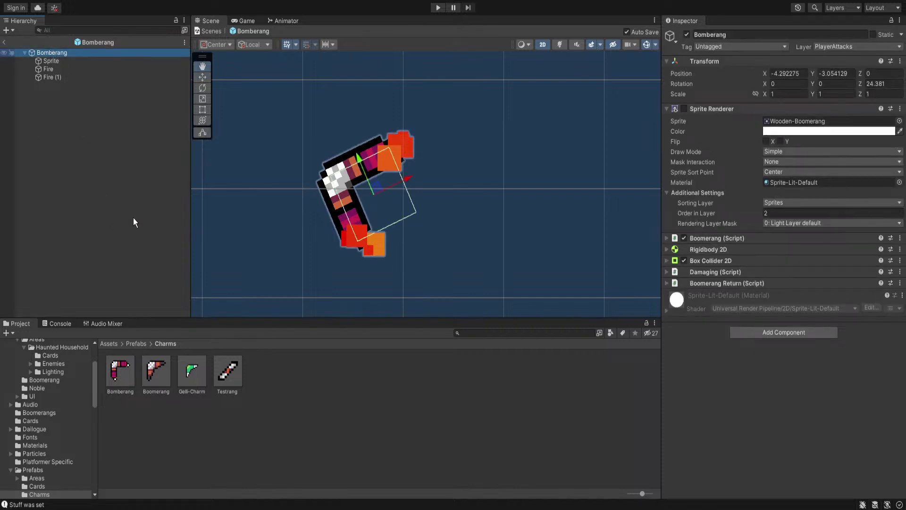
{"action": "left_click", "coordinate": [218, 304]}
{"action": "scroll", "coordinate": [412, 202], "scroll_direction": "down", "scroll_amount": 3}
{"action": "middle_click_drag", "start_coordinate": [413, 204], "coordinate": [488, 199]}
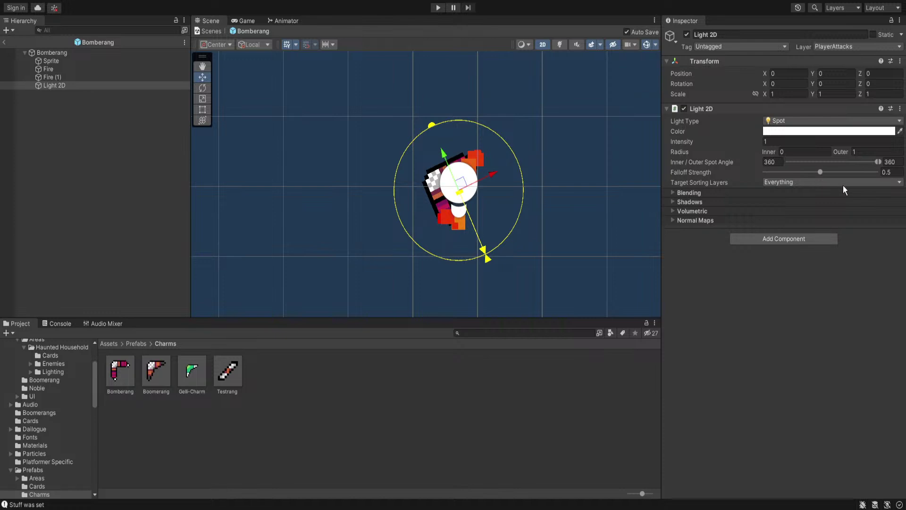
{"action": "left_click_drag", "start_coordinate": [823, 185], "coordinate": [830, 187]}
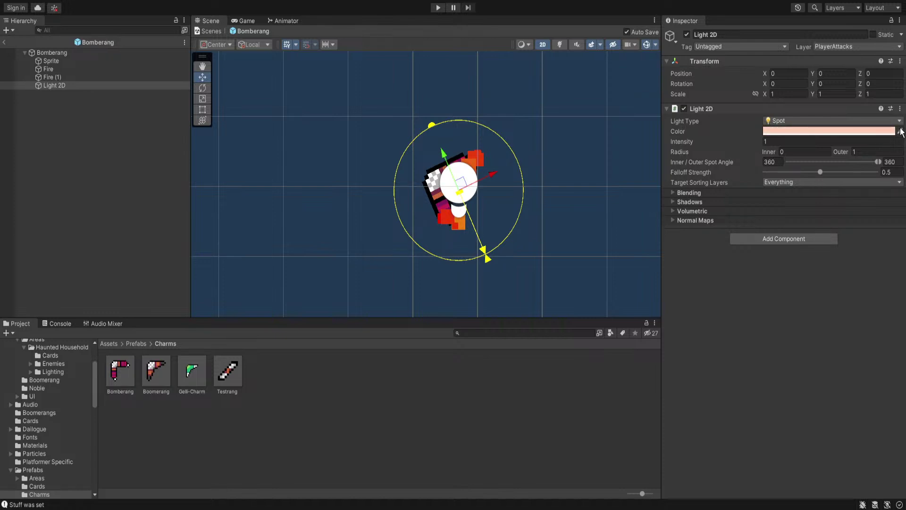
Place a Bomberang instance in the Haunted-Household scene near the small crate and open its prefab in context
{"action": "left_click", "coordinate": [4, 42]}
{"action": "left_click_drag", "start_coordinate": [120, 373], "coordinate": [535, 232]}
{"action": "key", "text": "f"}
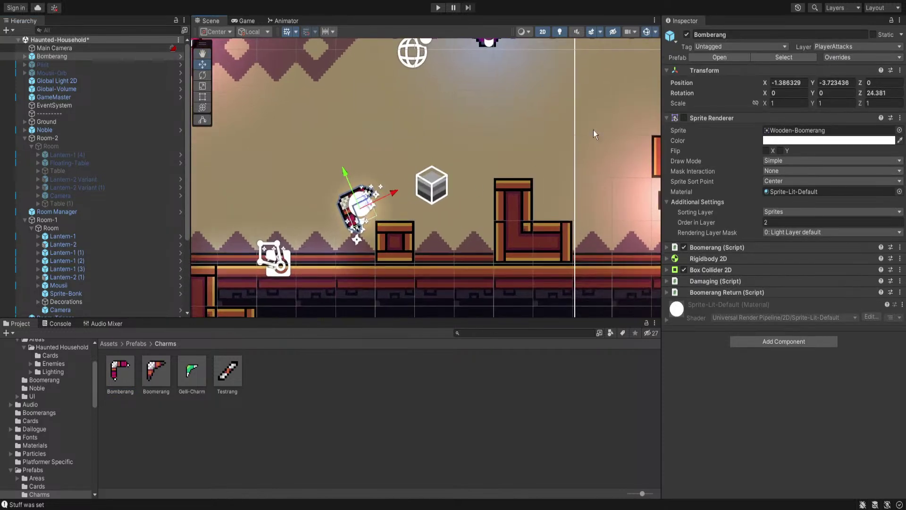
{"action": "left_click", "coordinate": [719, 57]}
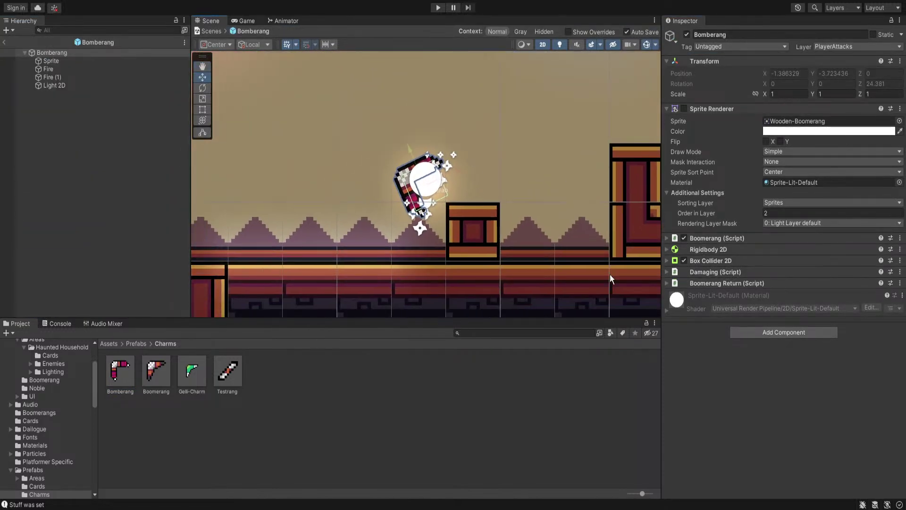
Set the outer radius of the Bomberang's Light 2D to 2.23
{"action": "left_click", "coordinate": [67, 86]}
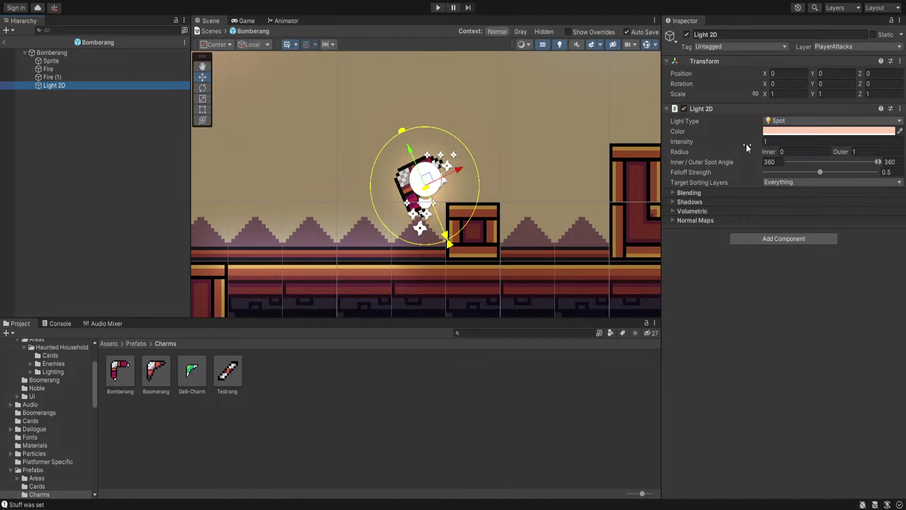
{"action": "left_click_drag", "start_coordinate": [841, 154], "coordinate": [862, 154]}
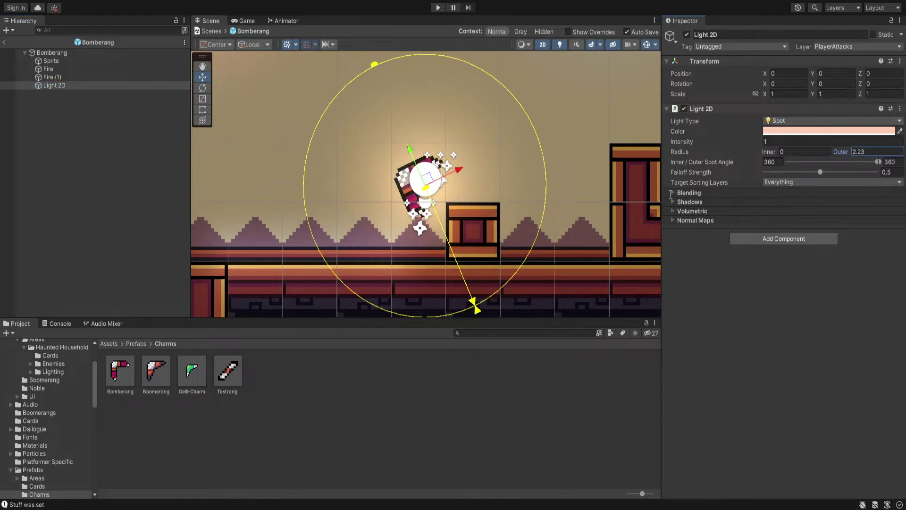
{"action": "scroll", "coordinate": [511, 207], "scroll_direction": "down", "scroll_amount": 2}
{"action": "scroll", "coordinate": [648, 152], "scroll_direction": "up", "scroll_amount": 2}
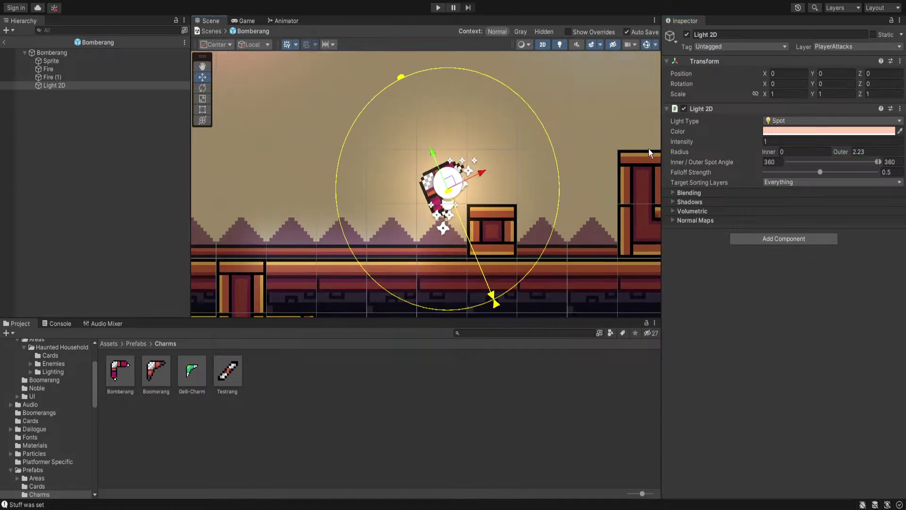
Try an intensity of 5.41 on the Bomberang's Light 2D in play mode and set it back to 1
{"action": "left_click_drag", "start_coordinate": [679, 141], "coordinate": [752, 137]}
{"action": "left_click", "coordinate": [437, 8]}
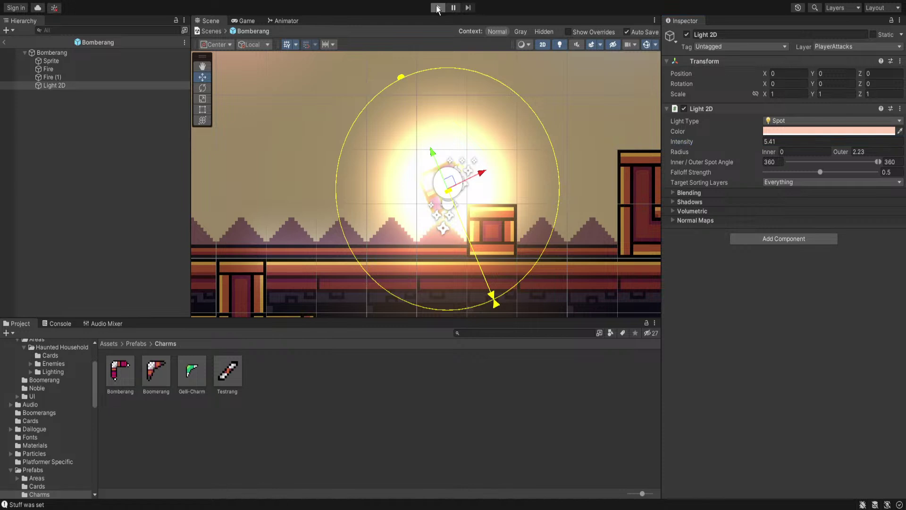
{"action": "left_click", "coordinate": [734, 141]}
{"action": "type", "text": "1"}
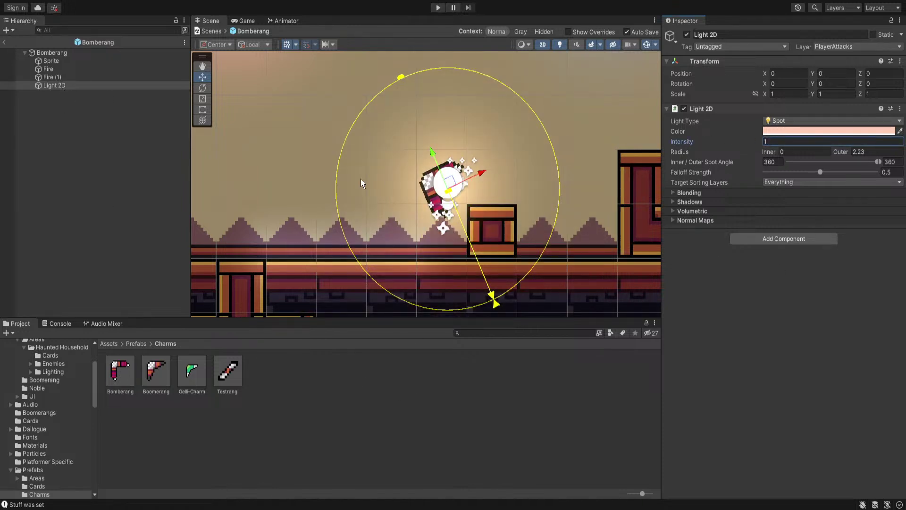
Rename the Bomberang prefab's Light 2D child to Light and return to the Haunted-Household scene
{"action": "left_click", "coordinate": [55, 86]}
{"action": "key", "text": "F2"}
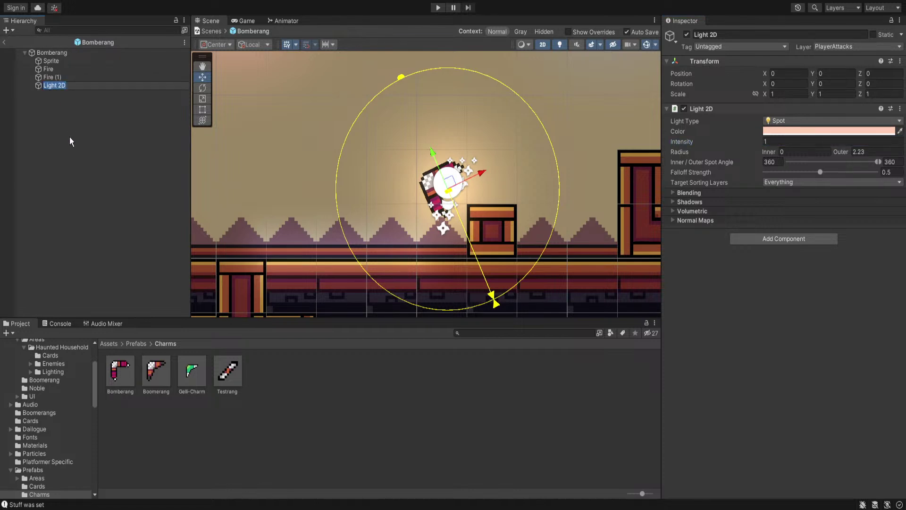
{"action": "type", "text": "Light"}
{"action": "key", "text": "Return"}
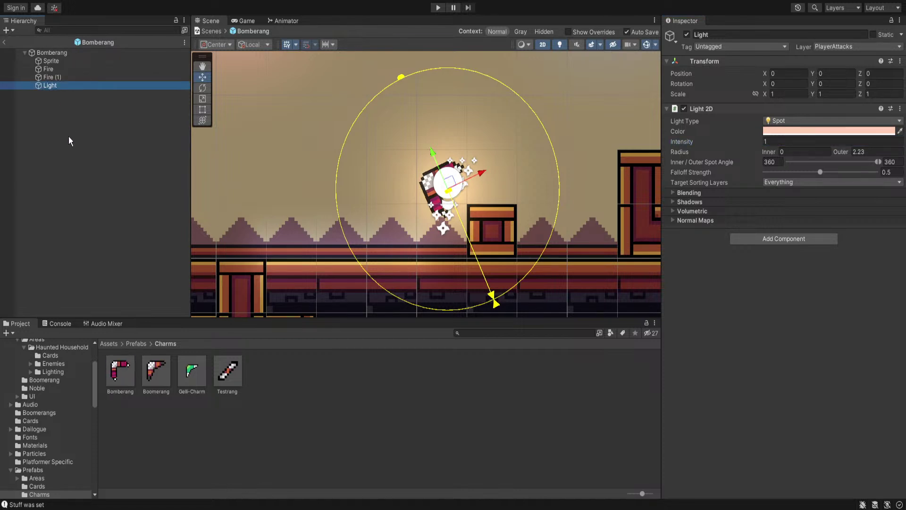
{"action": "left_click", "coordinate": [3, 42]}
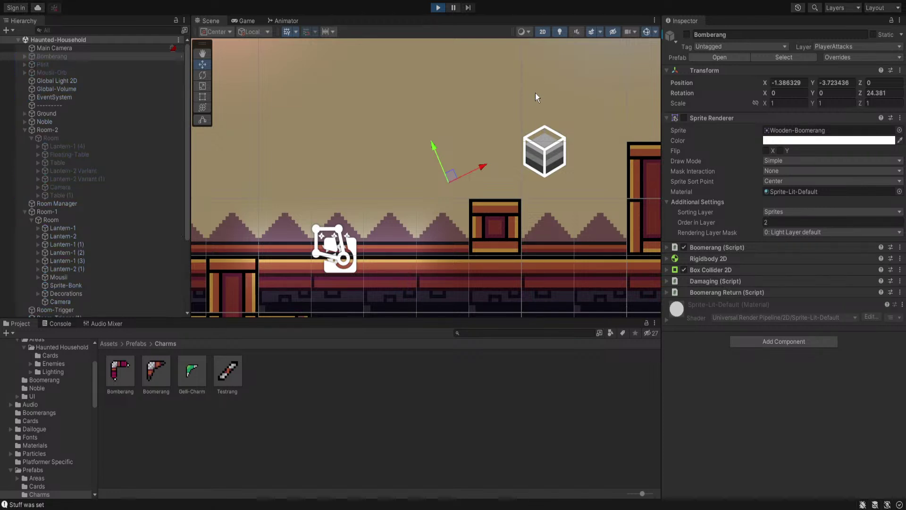
Playtest throwing the Bomberang while moving and jumping to check its 2.23-radius light, and stop the game
{"action": "left_click", "coordinate": [572, 134]}
{"action": "key", "text": "d"}
{"action": "key", "text": "space"}
{"action": "key", "text": "a"}
{"action": "key", "text": "space"}
{"action": "left_click", "coordinate": [613, 141]}
{"action": "key", "text": "d"}
{"action": "key", "text": "a"}
{"action": "key", "text": "d"}
{"action": "key", "text": "space"}
{"action": "left_click", "coordinate": [601, 117]}
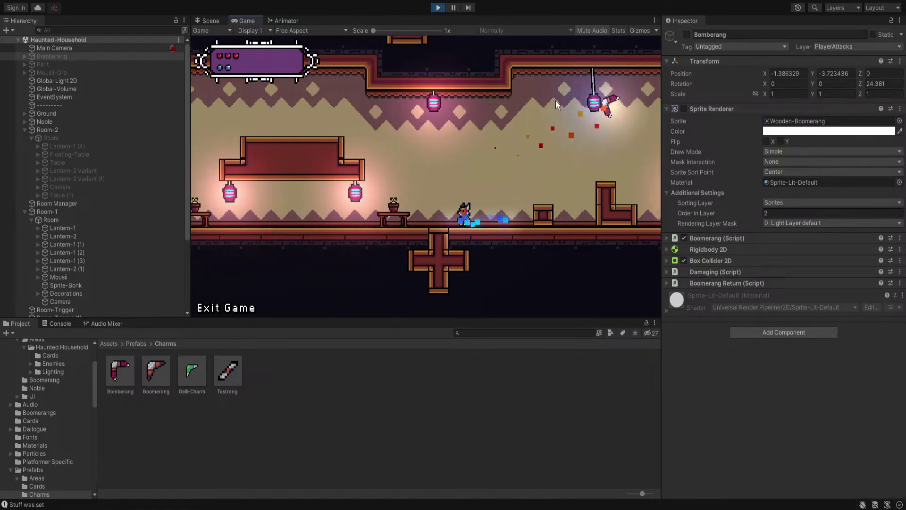
{"action": "left_click", "coordinate": [437, 7]}
Set the Bomberang prefab's Light to outer radius 3.39 and falloff strength 0.86, and return to the scene
{"action": "left_click", "coordinate": [113, 370]}
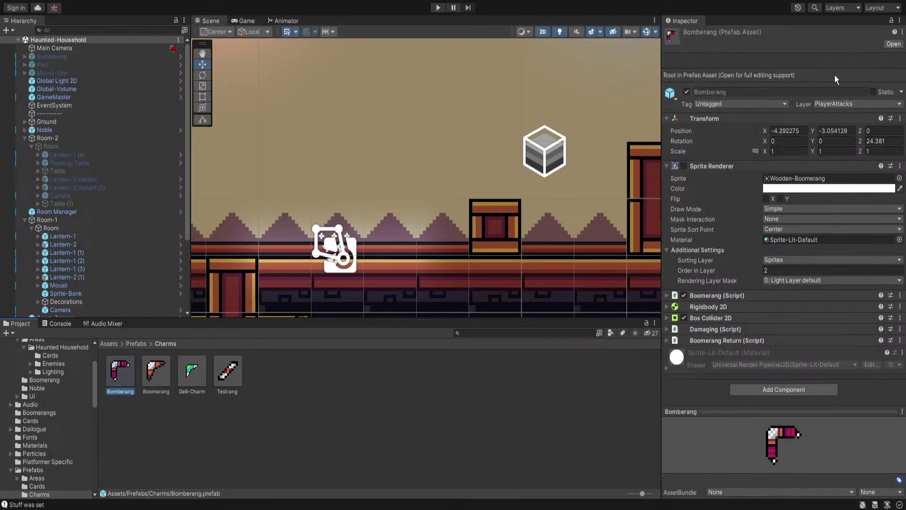
{"action": "left_click", "coordinate": [76, 56]}
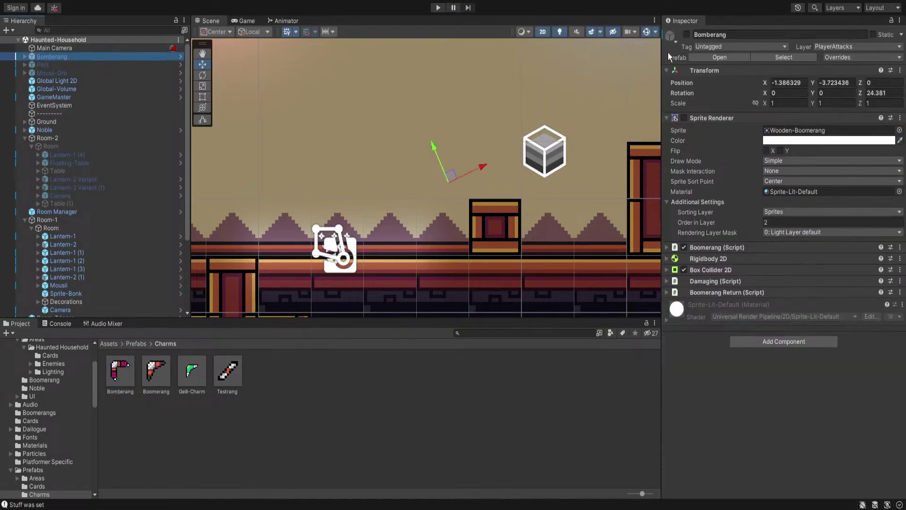
{"action": "left_click", "coordinate": [719, 57]}
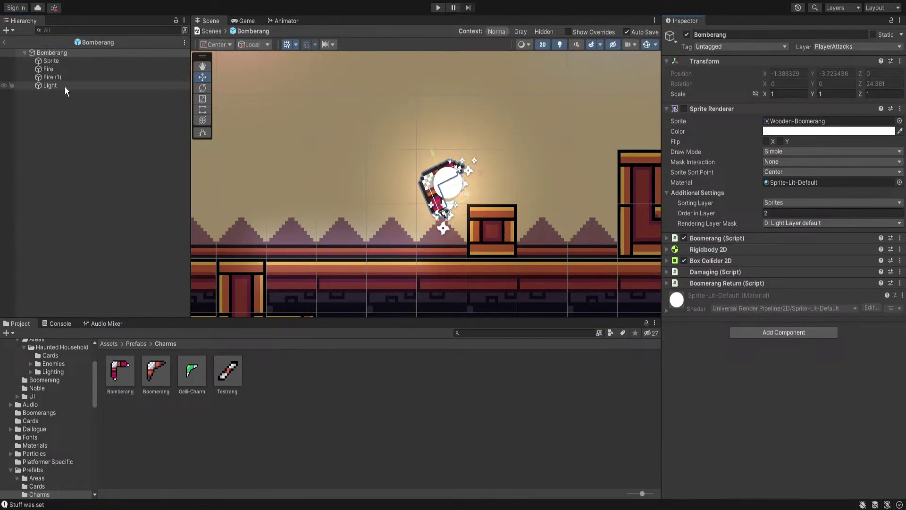
{"action": "left_click", "coordinate": [65, 86]}
{"action": "scroll", "coordinate": [521, 243], "scroll_direction": "up", "scroll_amount": 2}
{"action": "left_click_drag", "start_coordinate": [840, 151], "coordinate": [859, 152]}
{"action": "left_click_drag", "start_coordinate": [686, 170], "coordinate": [692, 173]}
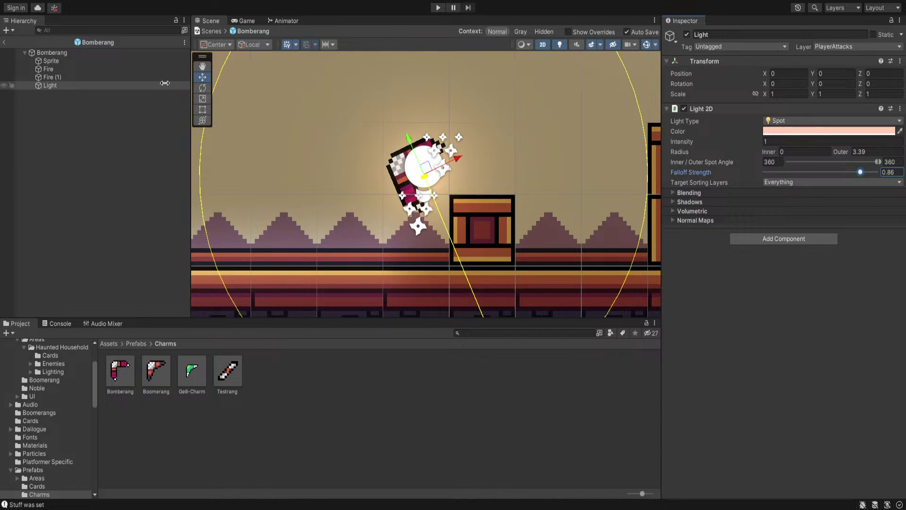
{"action": "left_click", "coordinate": [4, 43]}
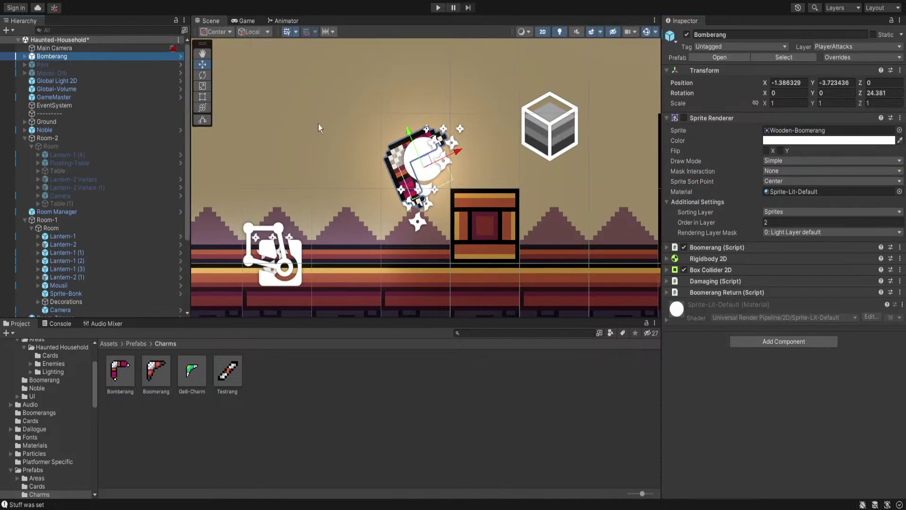
Deactivate the placed Bomberang instance and playtest several Bomberang throws to check the adjusted light falloff
{"action": "left_click", "coordinate": [686, 34]}
{"action": "left_click", "coordinate": [438, 8]}
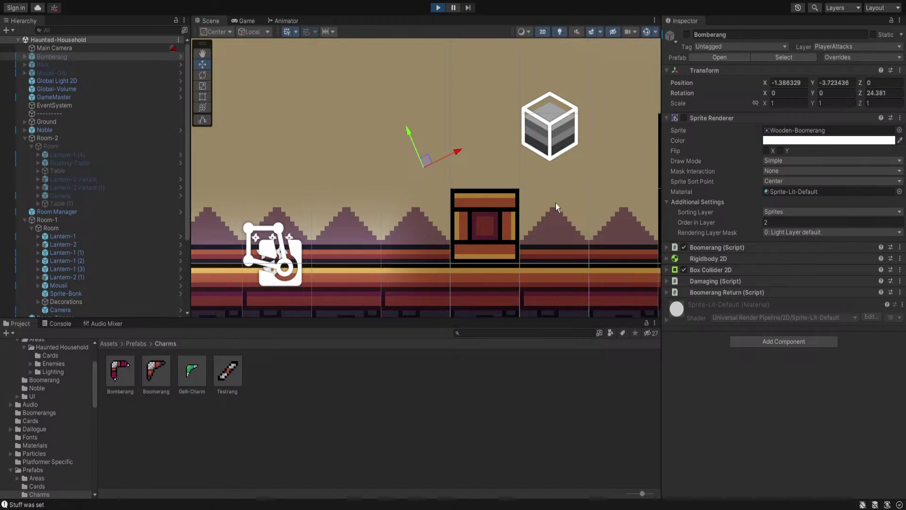
{"action": "left_click", "coordinate": [578, 147]}
{"action": "key", "text": "a"}
{"action": "key", "text": "d"}
{"action": "key", "text": "space"}
{"action": "left_click", "coordinate": [596, 157]}
{"action": "key", "text": "a"}
{"action": "key", "text": "space"}
{"action": "left_click", "coordinate": [625, 193]}
{"action": "key", "text": "d"}
{"action": "key", "text": "space"}
{"action": "left_click", "coordinate": [626, 192]}
{"action": "key", "text": "a"}
{"action": "key", "text": "d"}
{"action": "key", "text": "space"}
{"action": "left_click", "coordinate": [437, 8]}
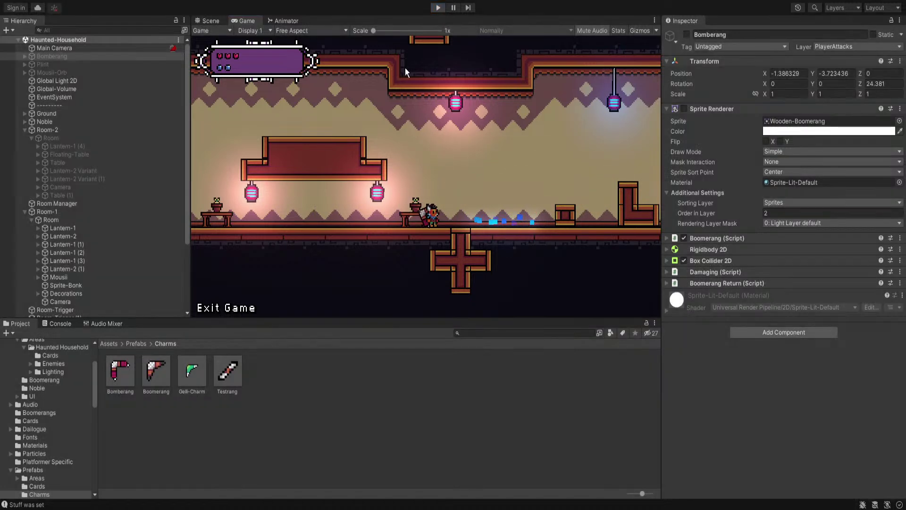
Open the Bomberang prefab in context, set its Light's outer radius to 6.07 and return to the scene
{"action": "left_click", "coordinate": [120, 371]}
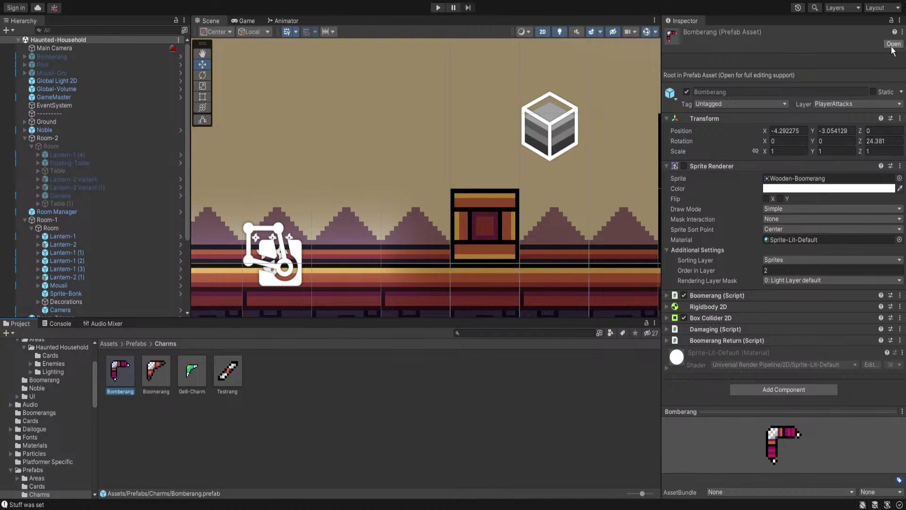
{"action": "left_click", "coordinate": [73, 59]}
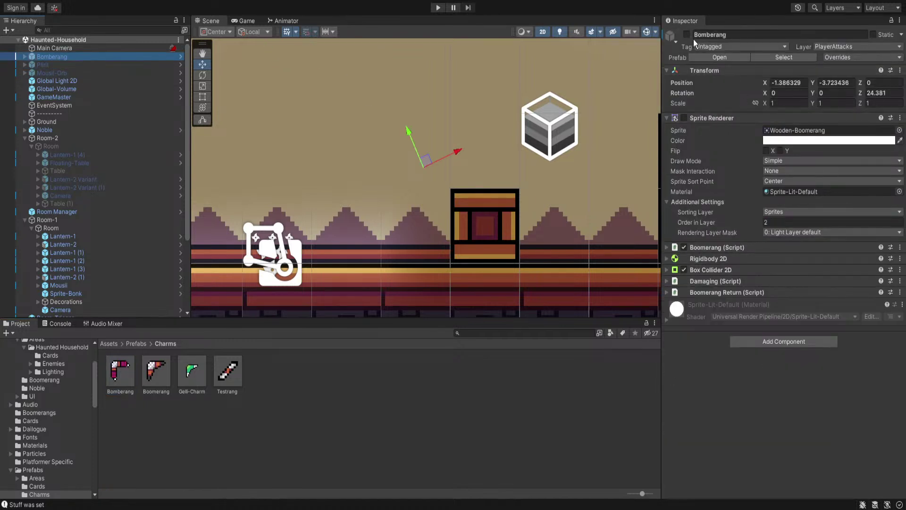
{"action": "left_click", "coordinate": [703, 55]}
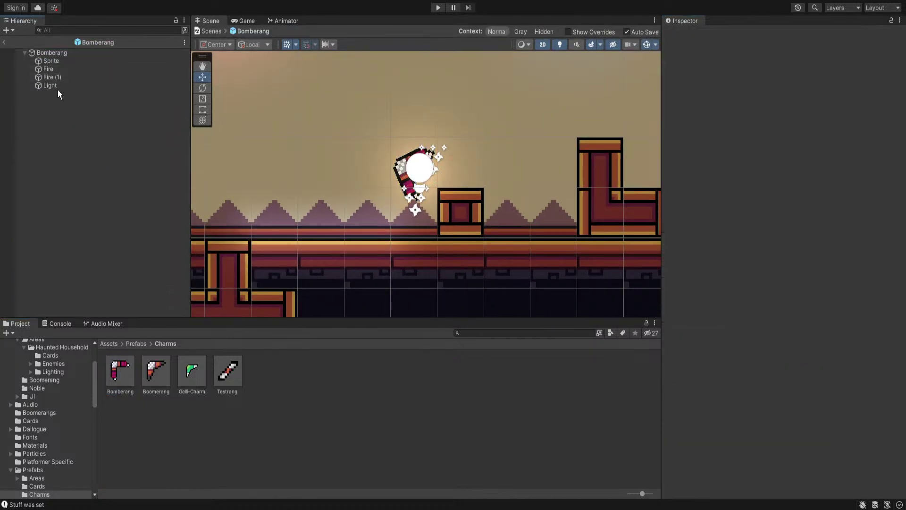
{"action": "left_click", "coordinate": [52, 85]}
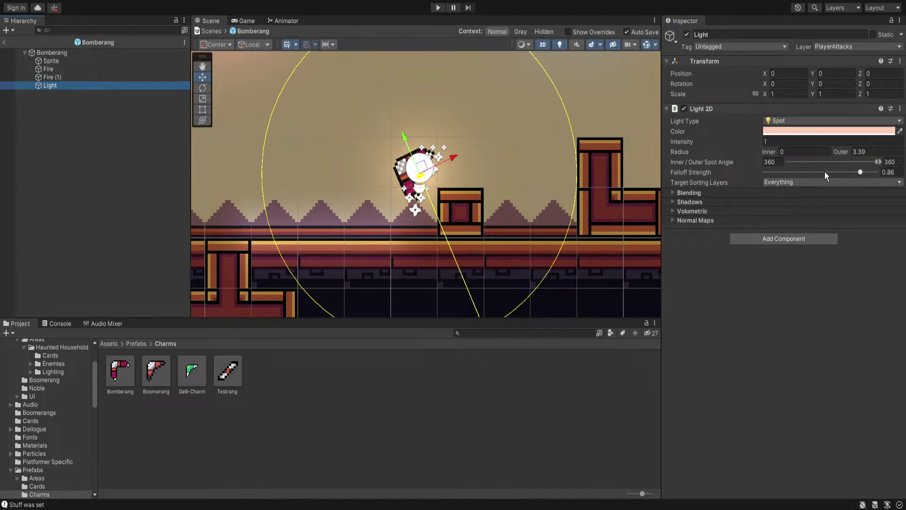
{"action": "left_click_drag", "start_coordinate": [843, 152], "coordinate": [880, 153]}
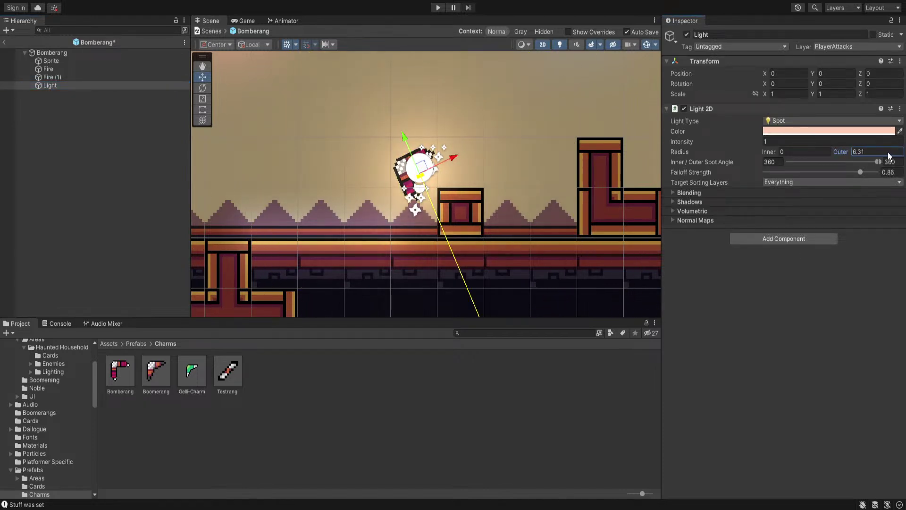
{"action": "scroll", "coordinate": [434, 226], "scroll_direction": "down", "scroll_amount": 5}
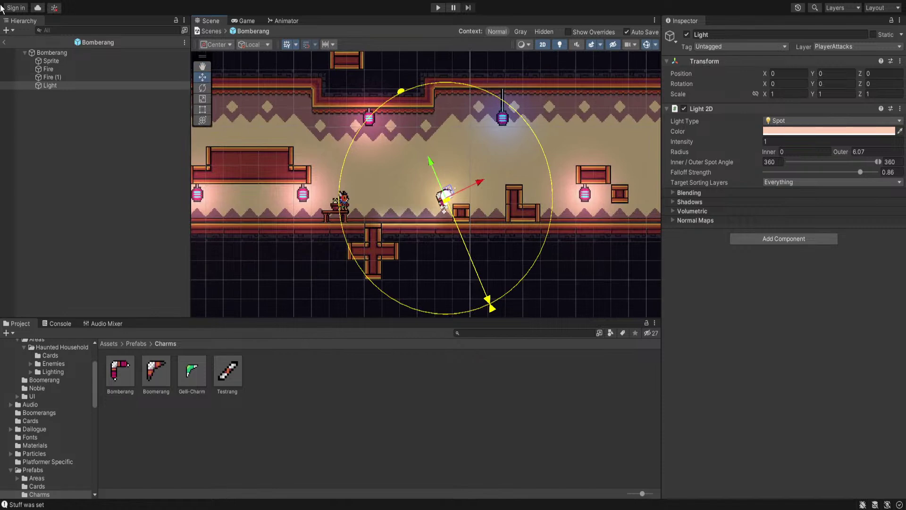
{"action": "left_click", "coordinate": [3, 43]}
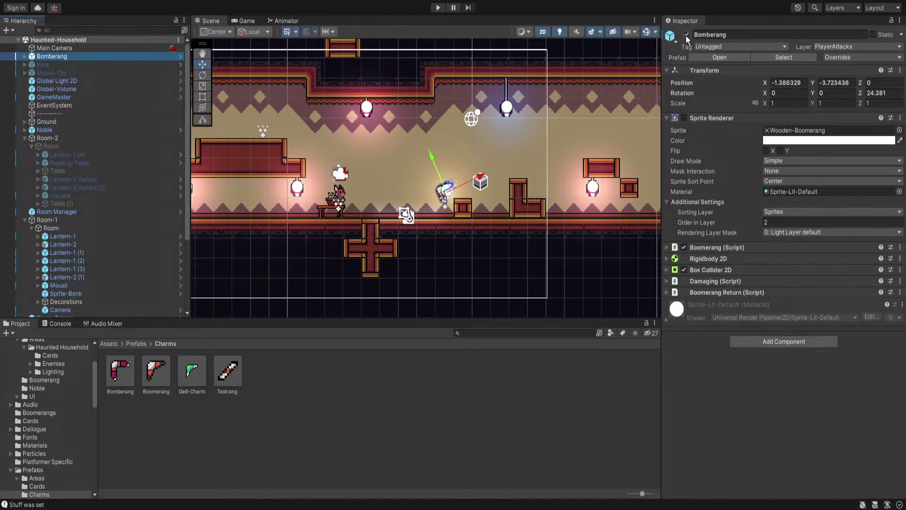
Try to run the game, stop it, and deactivate the Bomberang instance placed in the scene
{"action": "left_click", "coordinate": [443, 8]}
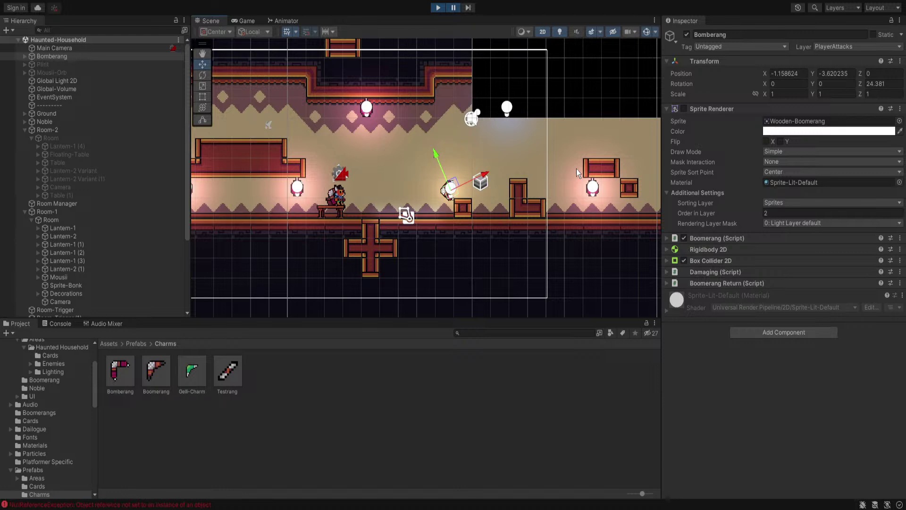
{"action": "left_click", "coordinate": [438, 7]}
{"action": "left_click", "coordinate": [686, 35]}
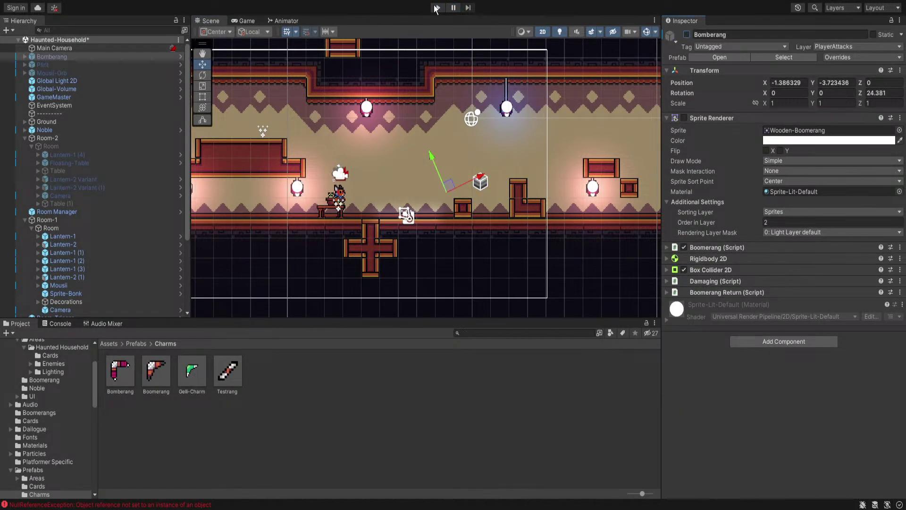
Playtest throwing the Bomberang from the ground and the floating platform to check the wider light across the room
{"action": "left_click", "coordinate": [436, 7]}
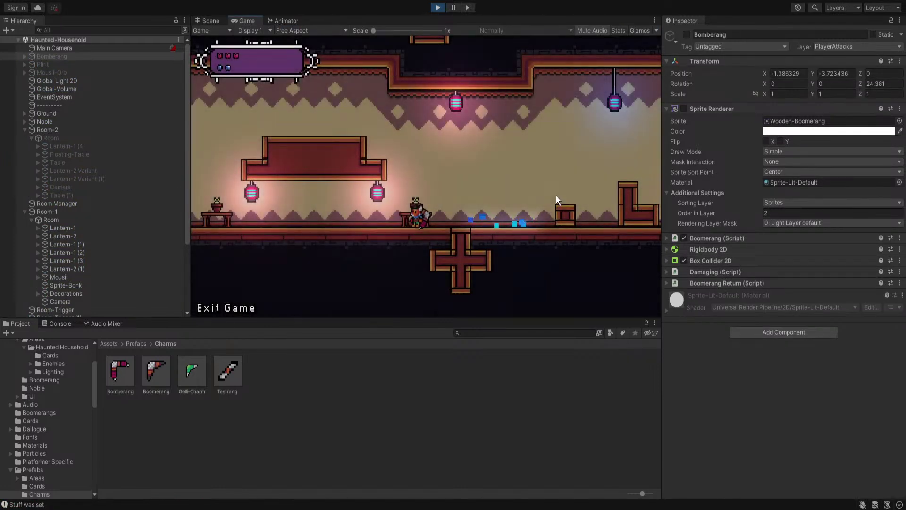
{"action": "key", "text": "a"}
{"action": "left_click", "coordinate": [582, 147]}
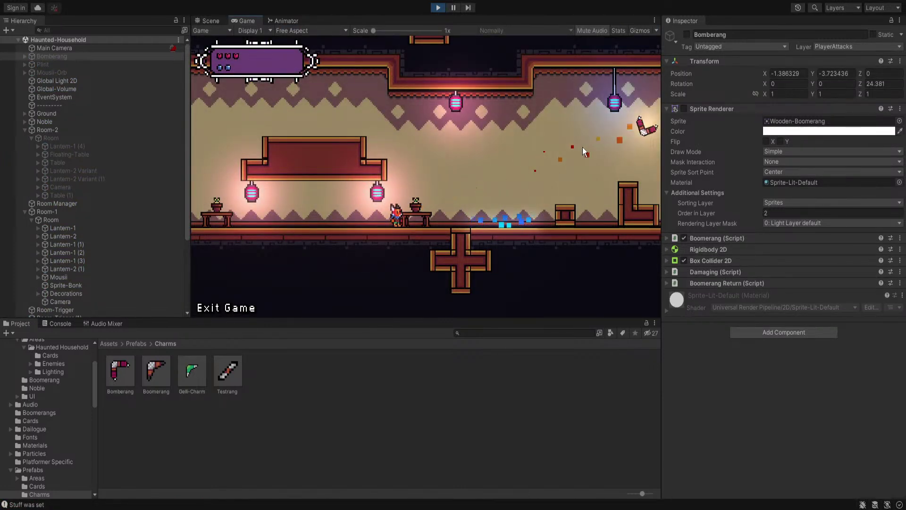
{"action": "left_click", "coordinate": [615, 177]}
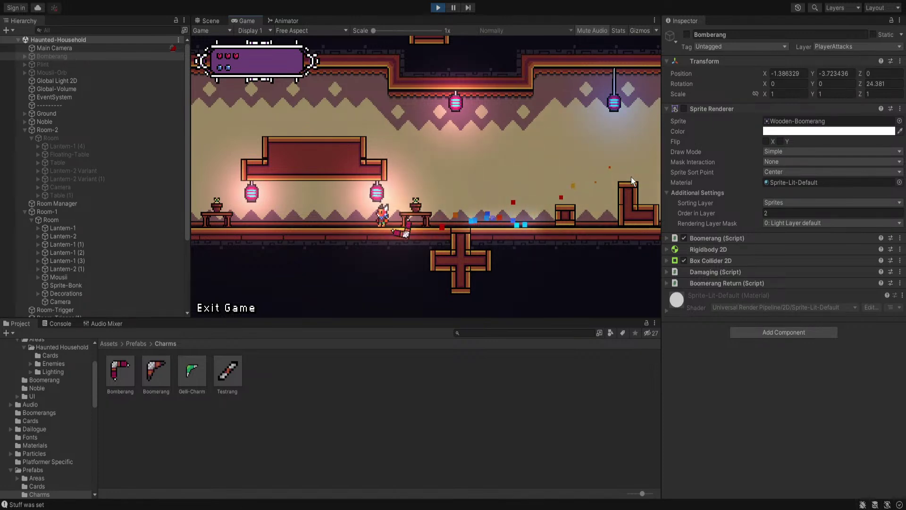
{"action": "key", "text": "d"}
{"action": "key", "text": "d"}
{"action": "key", "text": "space"}
{"action": "key", "text": "d"}
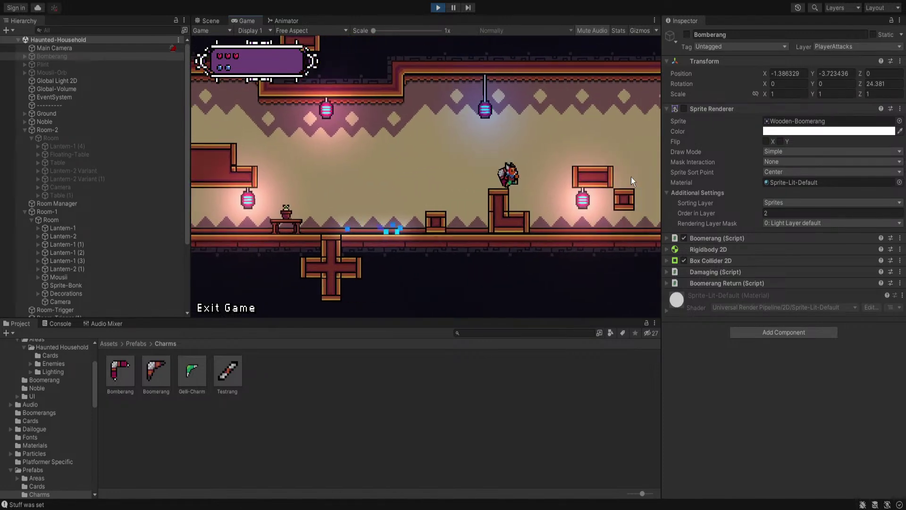
{"action": "key", "text": "space"}
{"action": "key", "text": "space"}
{"action": "key", "text": "a"}
{"action": "left_click", "coordinate": [370, 205]}
{"action": "key", "text": "d"}
{"action": "key", "text": "space"}
{"action": "key", "text": "a"}
{"action": "key", "text": "space"}
{"action": "key", "text": "d"}
{"action": "left_click", "coordinate": [306, 207]}
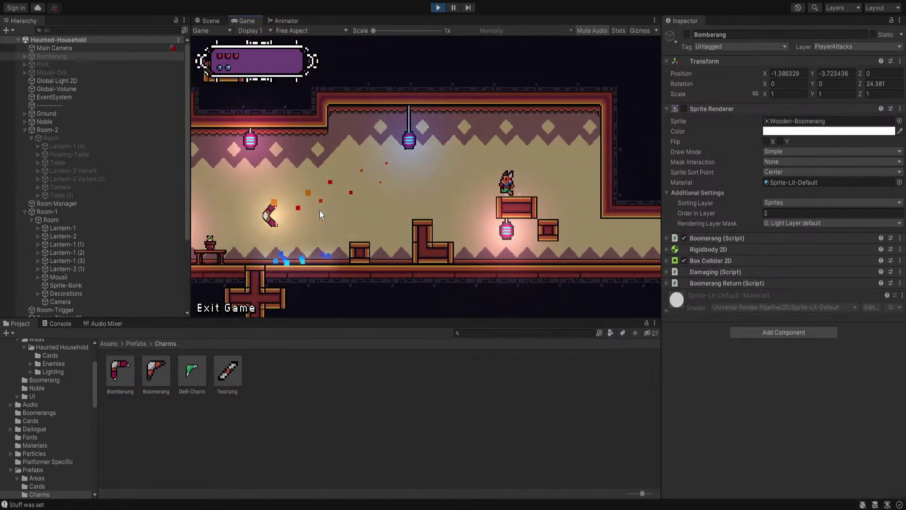
{"action": "key", "text": "a"}
{"action": "key", "text": "space"}
{"action": "key", "text": "space"}
{"action": "left_click", "coordinate": [459, 198]}
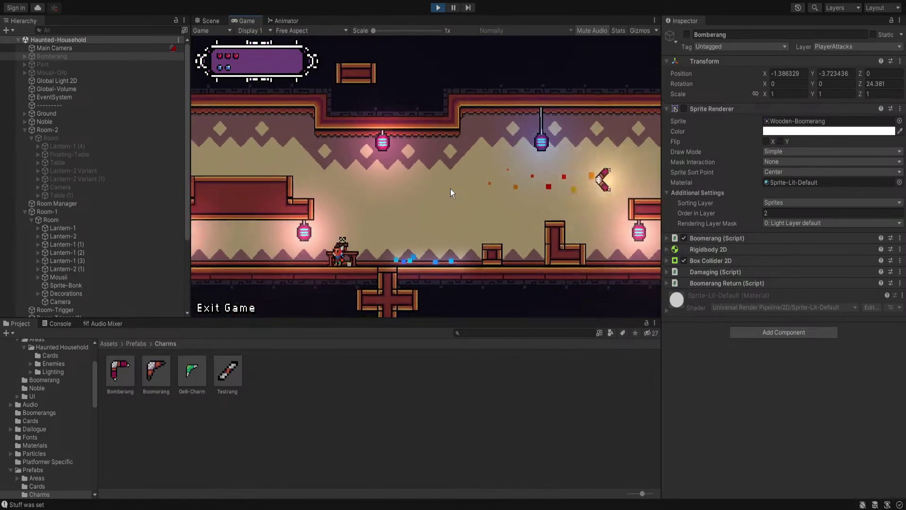
Test the Bomberang against the Mousil enemy near the upper ledge's door, and stop the game
{"action": "key", "text": "space"}
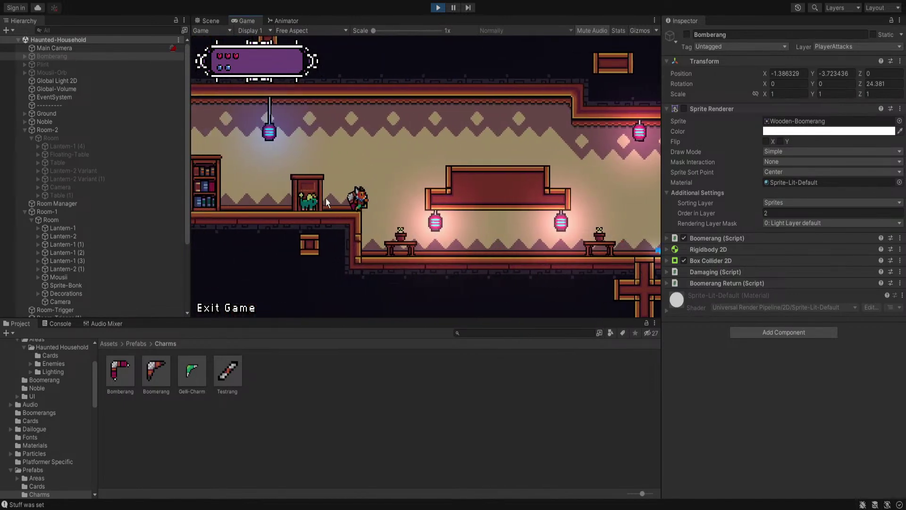
{"action": "key", "text": "space"}
{"action": "key", "text": "d"}
{"action": "left_click", "coordinate": [295, 211]}
{"action": "left_click", "coordinate": [295, 217]}
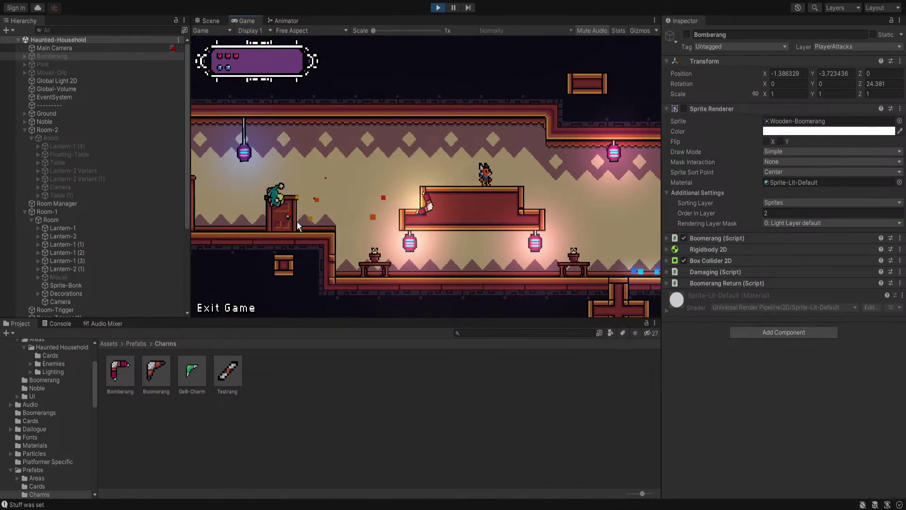
{"action": "left_click", "coordinate": [438, 8]}
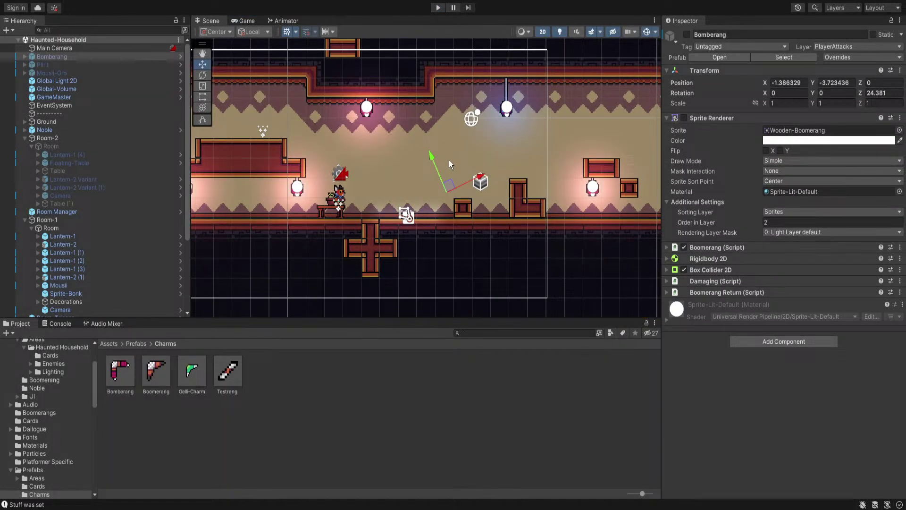
Open the Bomberang prefab in context and locate the BoomerangReturn script asset used by its Boomerang Return component
{"action": "scroll", "coordinate": [423, 156], "scroll_direction": "down", "scroll_amount": 7}
{"action": "middle_click_drag", "start_coordinate": [227, 168], "coordinate": [413, 174]}
{"action": "scroll", "coordinate": [473, 176], "scroll_direction": "up", "scroll_amount": 6}
{"action": "scroll", "coordinate": [413, 175], "scroll_direction": "up", "scroll_amount": 5}
{"action": "middle_click_drag", "start_coordinate": [413, 175], "coordinate": [315, 175]}
{"action": "left_click", "coordinate": [707, 293]}
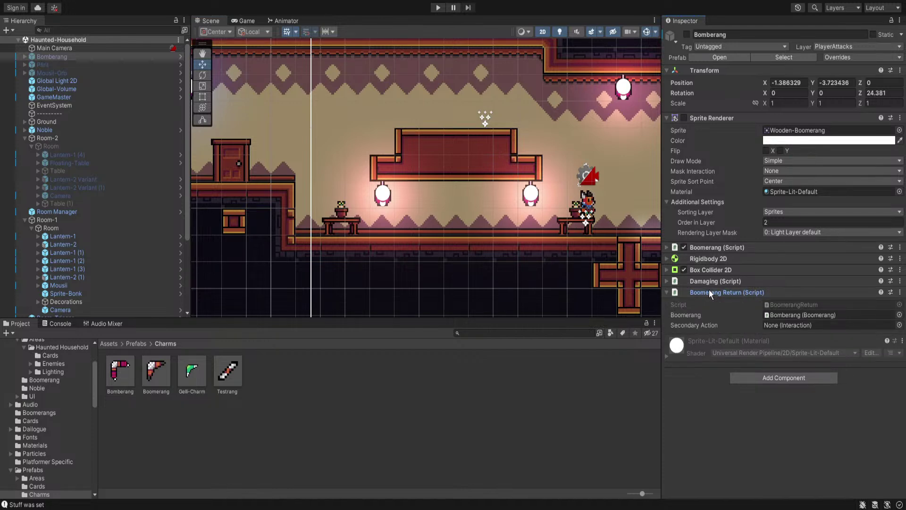
{"action": "left_click", "coordinate": [707, 292]}
{"action": "left_click", "coordinate": [698, 56]}
{"action": "left_click", "coordinate": [704, 284]}
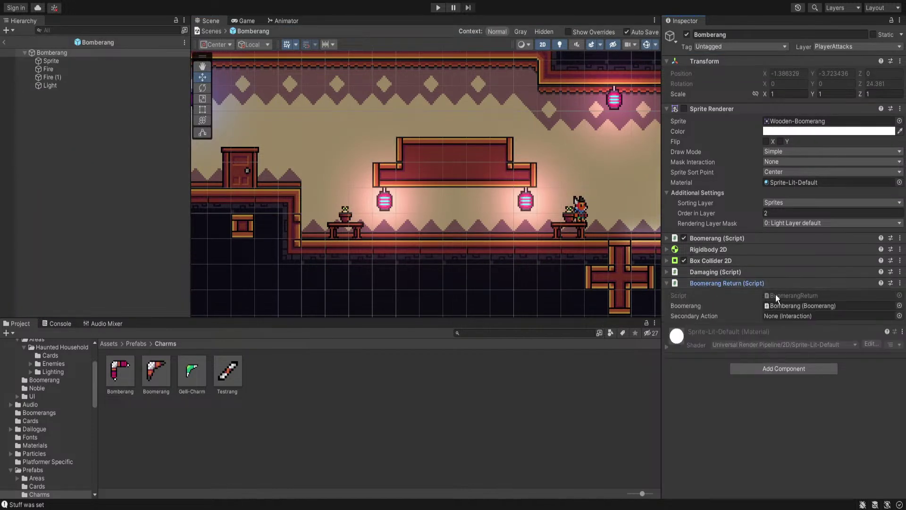
{"action": "left_click", "coordinate": [774, 295]}
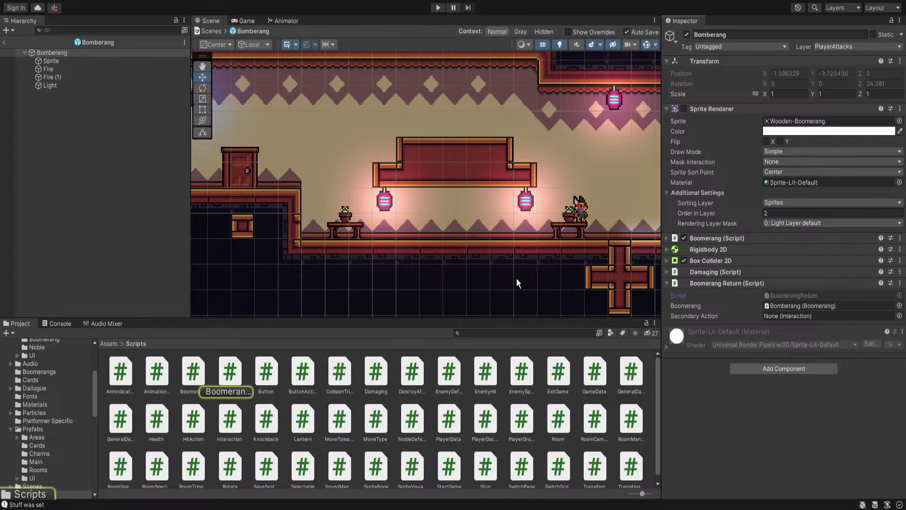
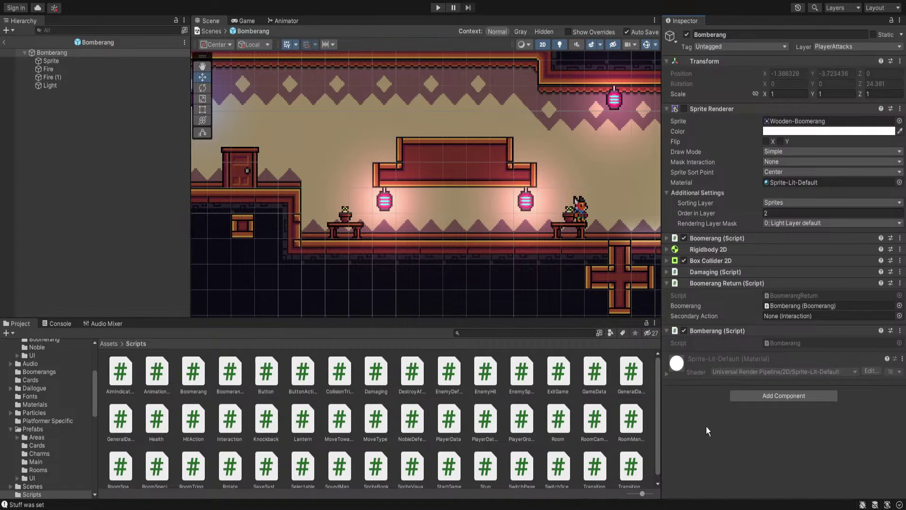
Open the Bomberang script in the code editor, make the class inherit from Interaction instead of MonoBehaviour, and save
{"action": "left_click", "coordinate": [785, 340]}
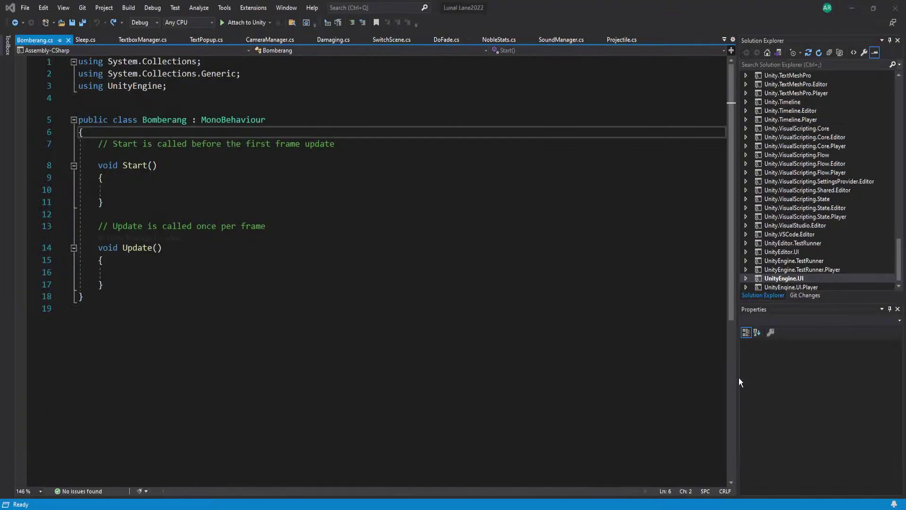
{"action": "double_click", "coordinate": [219, 120]}
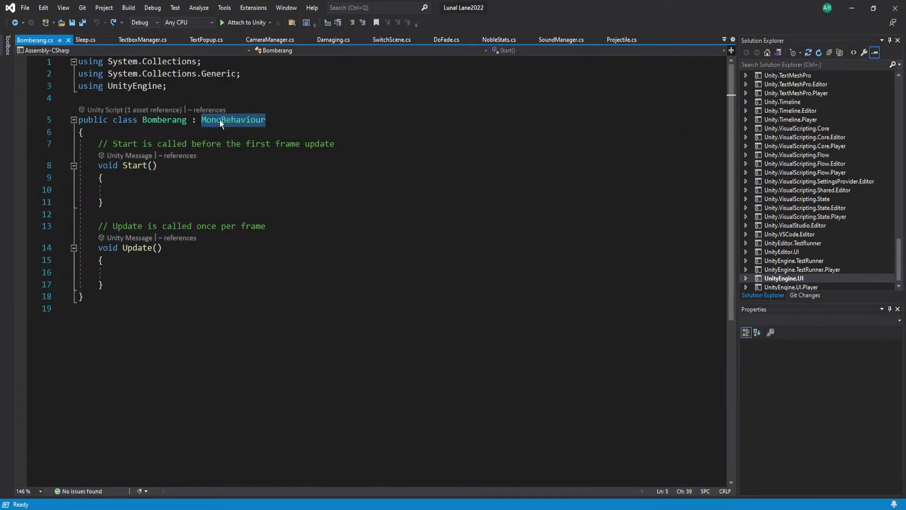
{"action": "type", "text": "interaction"}
{"action": "key", "text": "Tab"}
{"action": "key", "text": "ctrl+s"}
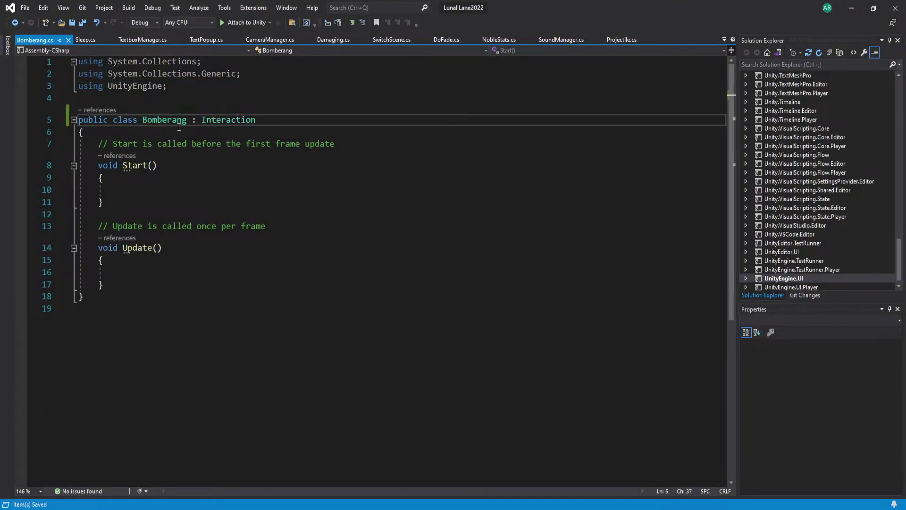
Replace the default Start and Update methods with a public override of DoInteraction and save the script
{"action": "left_click_drag", "start_coordinate": [132, 288], "coordinate": [83, 133]}
{"action": "key", "text": "BackSpace"}
{"action": "key", "text": "Return"}
{"action": "type", "text": "public override"}
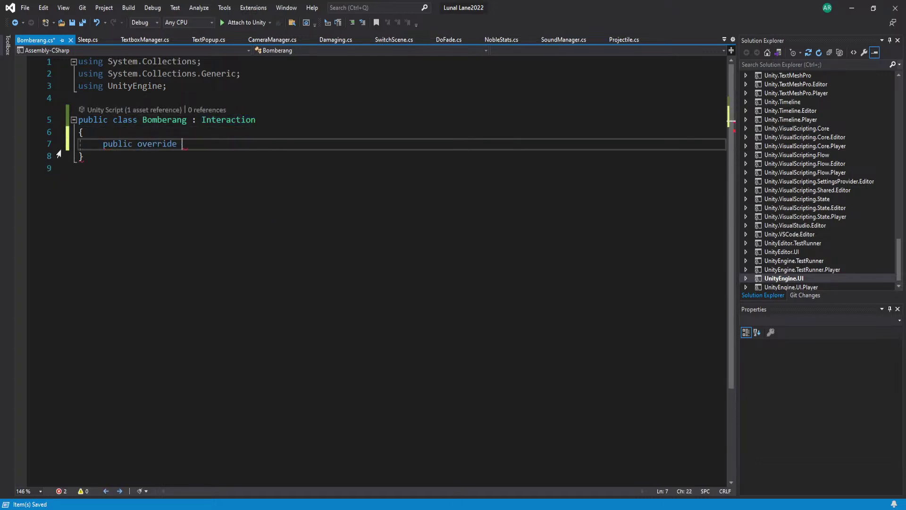
{"action": "key", "text": "Tab"}
{"action": "key", "text": "ctrl+s"}
Declare a public Damaging field named damaging above DoInteraction and save the script
{"action": "left_click", "coordinate": [110, 141]}
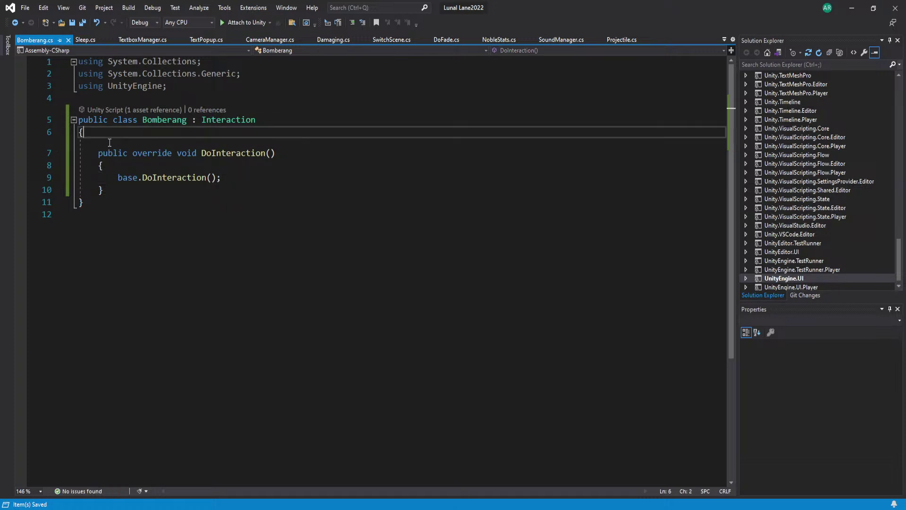
{"action": "key", "text": "Return"}
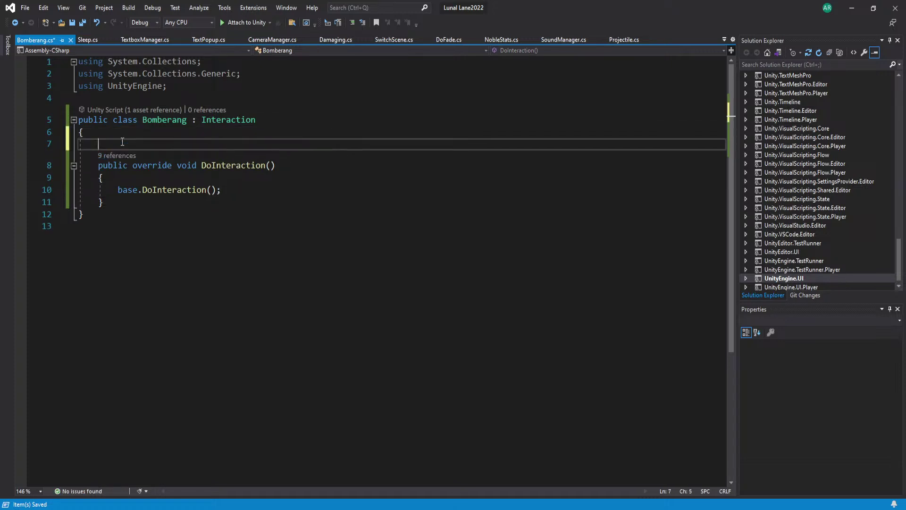
{"action": "type", "text": "public Damaging damaging;"}
{"action": "key", "text": "ctrl+s"}
{"action": "left_click_drag", "start_coordinate": [221, 190], "coordinate": [171, 212]}
{"action": "left_click", "coordinate": [243, 196]}
{"action": "left_click_drag", "start_coordinate": [243, 196], "coordinate": [57, 182]}
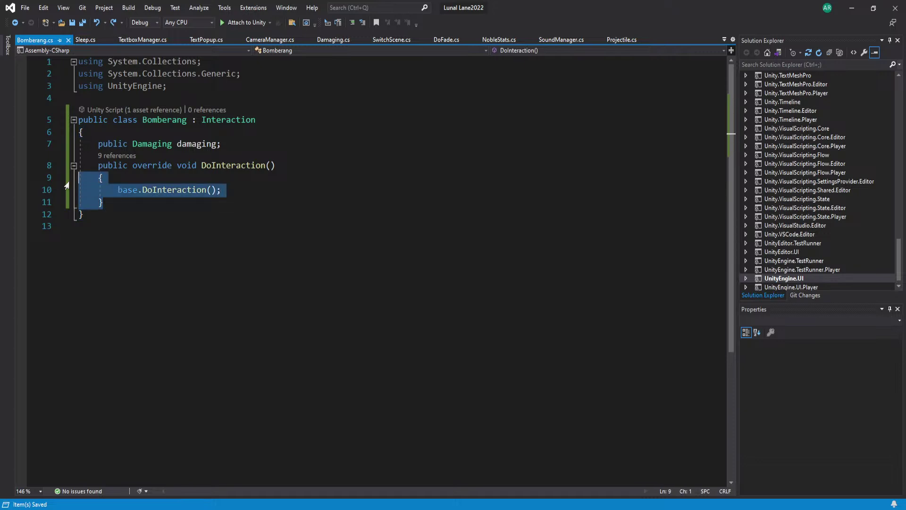
{"action": "left_click", "coordinate": [238, 143]}
{"action": "key", "text": "Return"}
{"action": "type", "text": "public"}
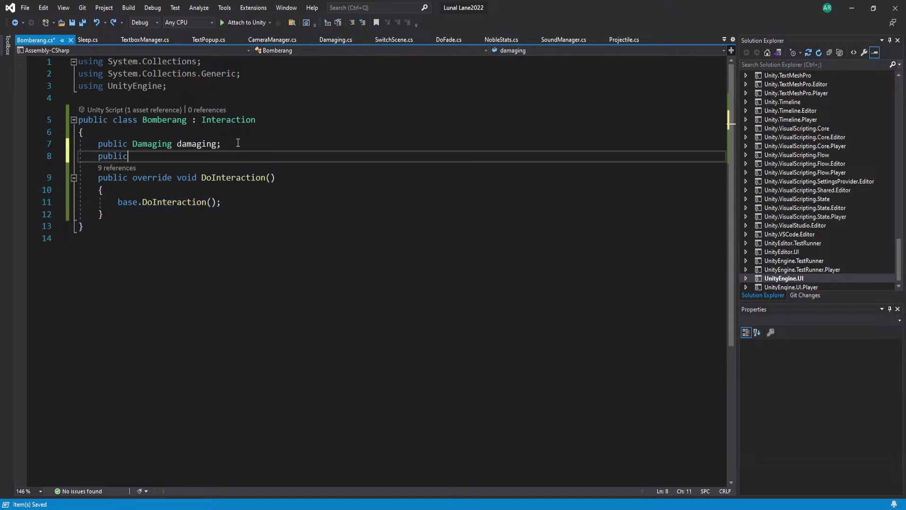
{"action": "key", "text": "BackSpace"}
{"action": "key", "text": "BackSpace"}
{"action": "key", "text": "BackSpace"}
{"action": "left_click_drag", "start_coordinate": [226, 156], "coordinate": [70, 166]}
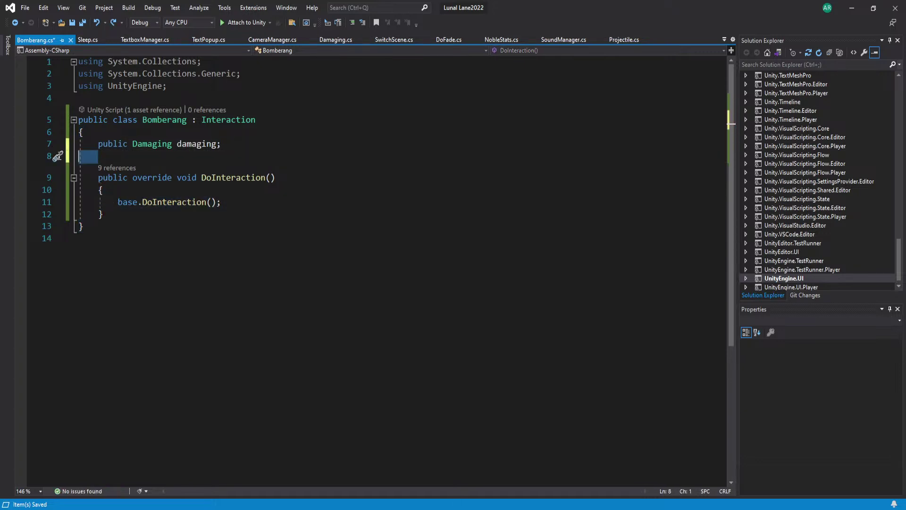
{"action": "key", "text": "BackSpace"}
Remove the base.DoInteraction() call from the override and declare a public LayerMask field named damageLayer
{"action": "left_click_drag", "start_coordinate": [221, 189], "coordinate": [94, 189]}
{"action": "key", "text": "BackSpace"}
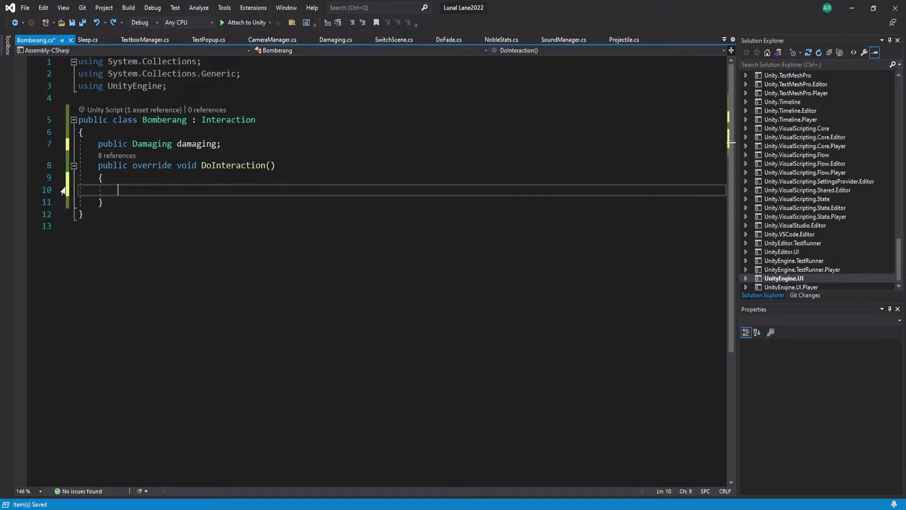
{"action": "left_click", "coordinate": [247, 145]}
{"action": "key", "text": "Return"}
{"action": "type", "text": "public layer"}
{"action": "type", "text": " d"}
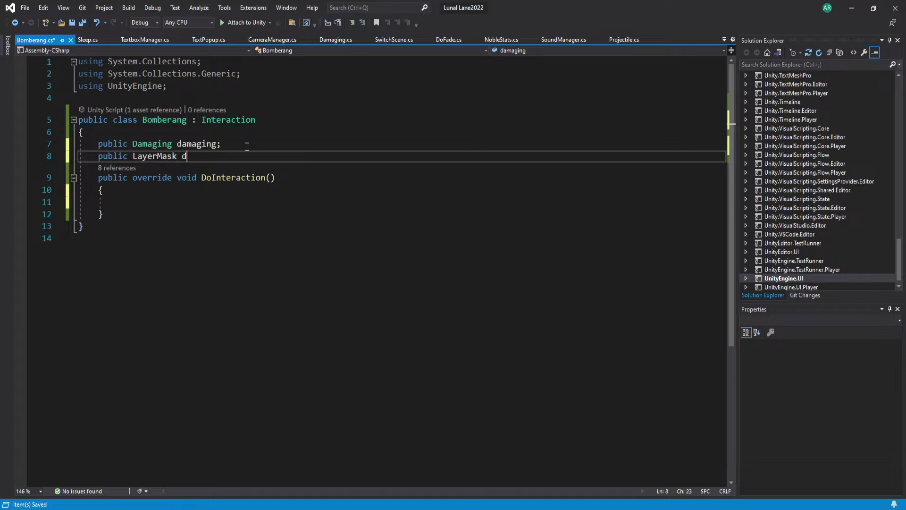
{"action": "type", "text": "amageLayer;"}
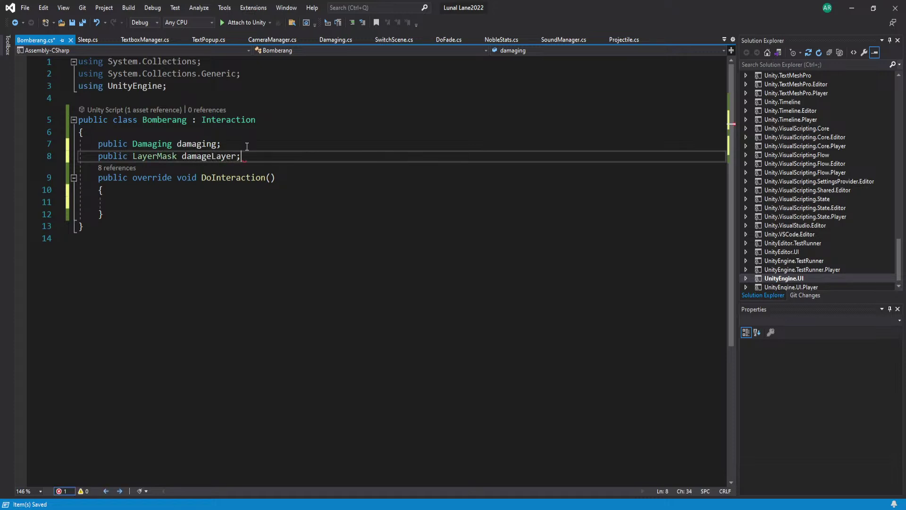
{"action": "left_click", "coordinate": [175, 198]}
Declare a public float field named damageSize below damageLayer
{"action": "left_click", "coordinate": [261, 152]}
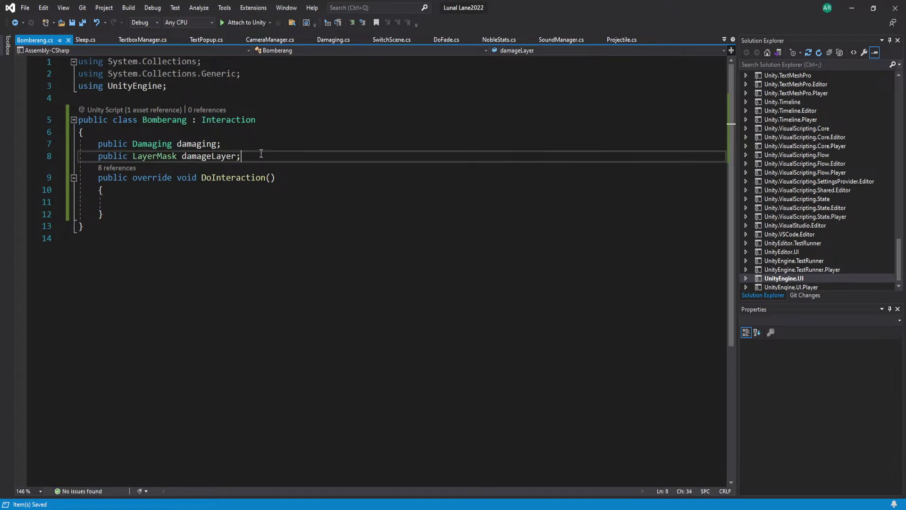
{"action": "key", "text": "Return"}
{"action": "type", "text": "public float "}
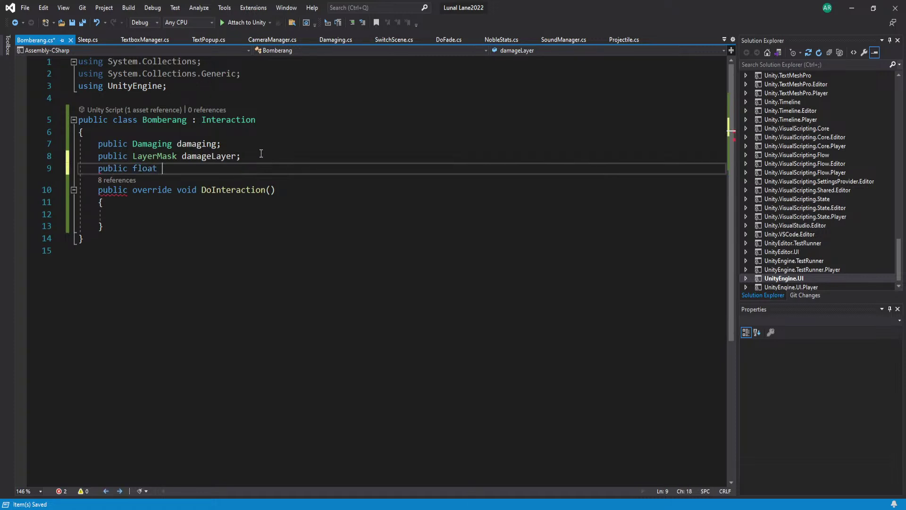
{"action": "type", "text": "damageSize;"}
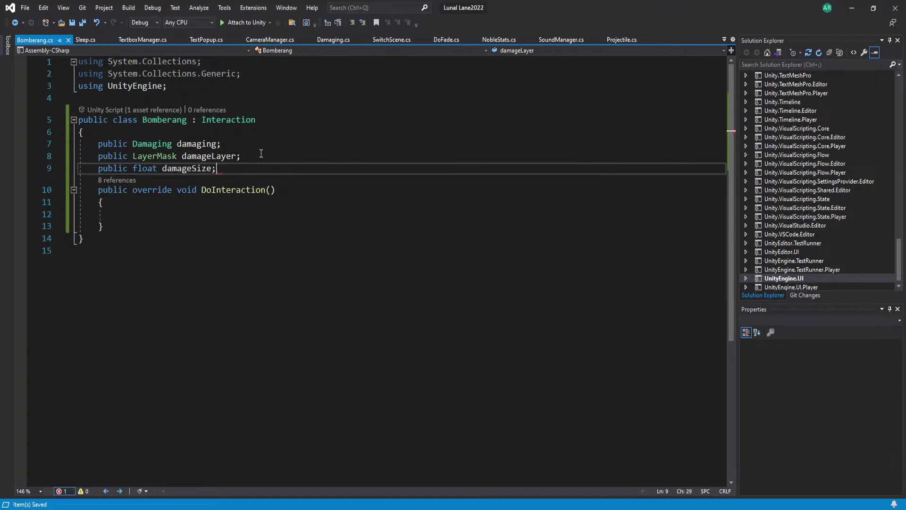
In DoInteraction, assign Physics2D.OverlapCircleAll(transform.position, damageSize, damageLayer) to a Collider2D variable named collider, and save
{"action": "left_click", "coordinate": [162, 214]}
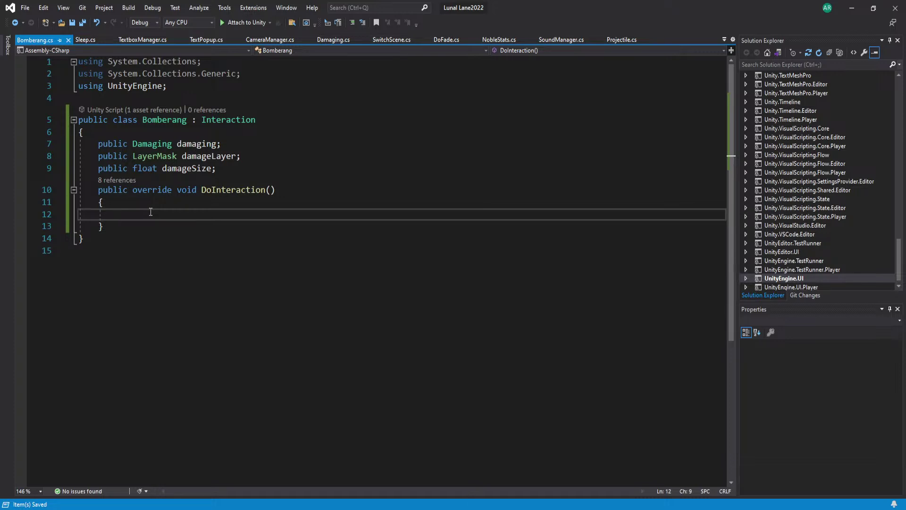
{"action": "type", "text": "collider"}
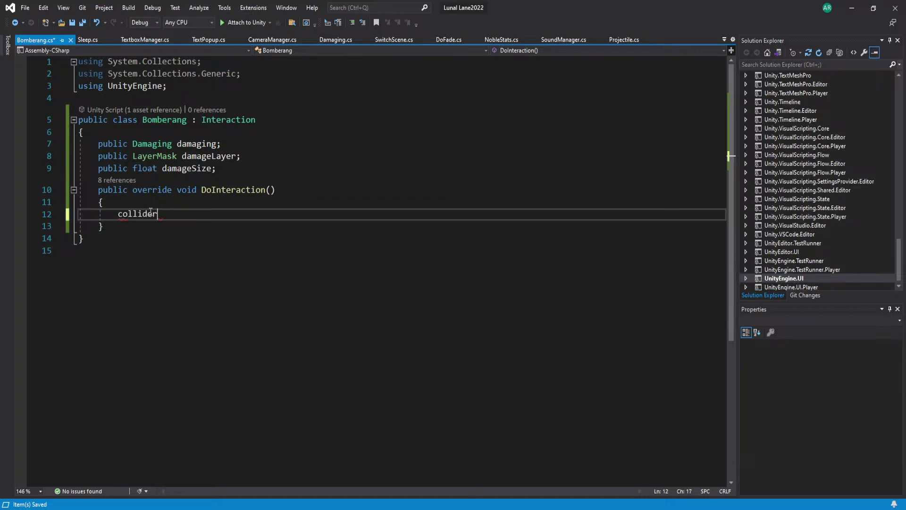
{"action": "type", "text": "2D collider = "}
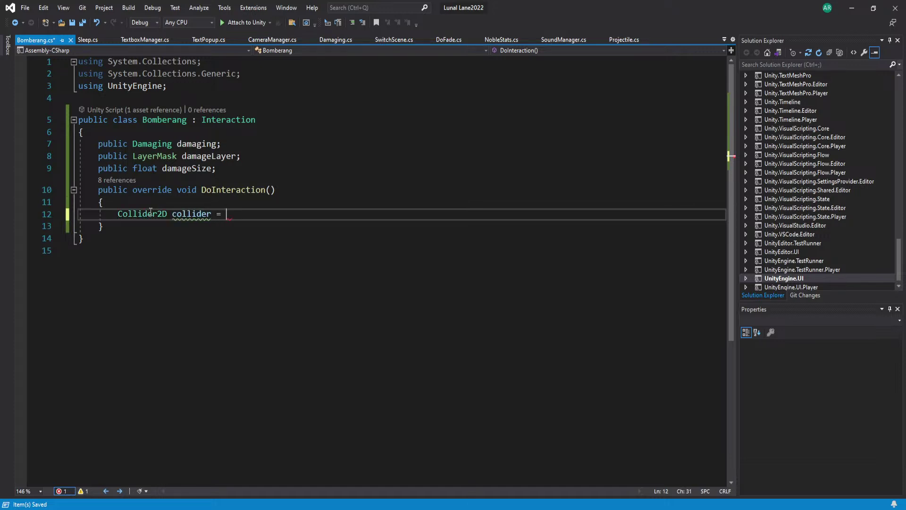
{"action": "type", "text": "physics2D.overlac"}
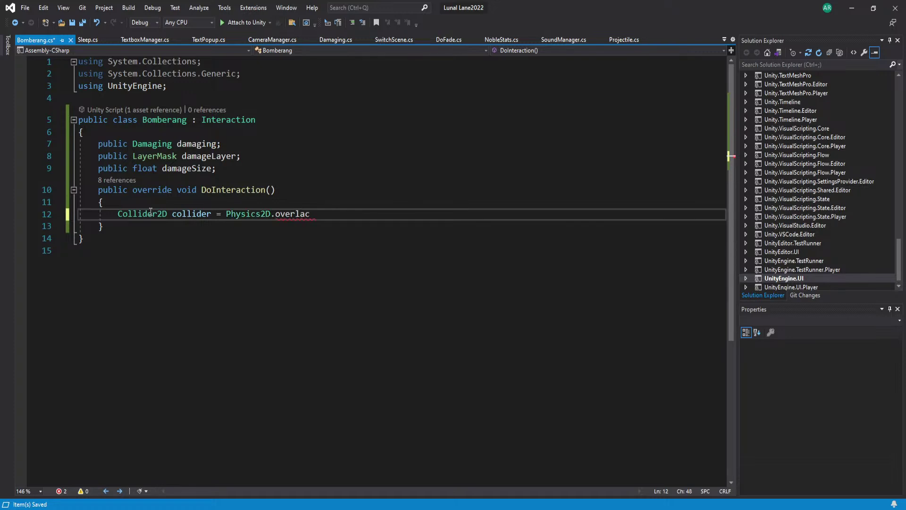
{"action": "type", "text": "("}
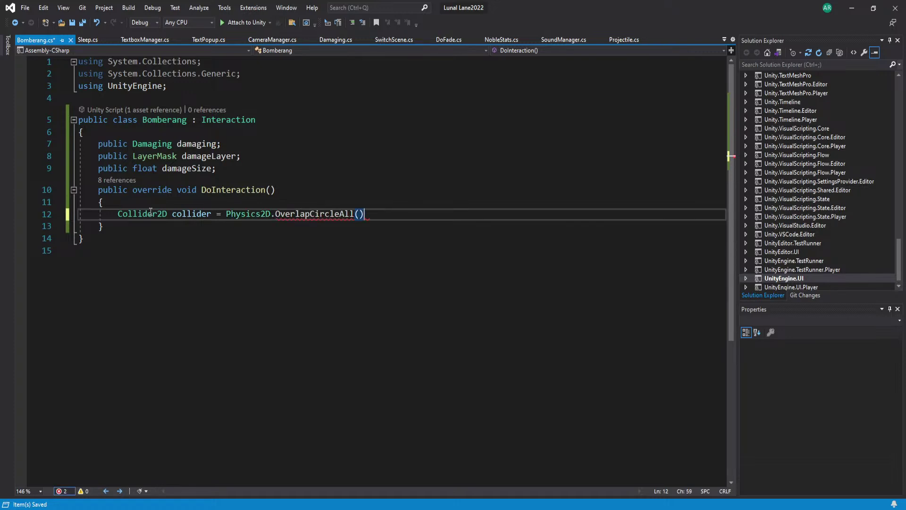
{"action": "type", "text": "transform.pos"}
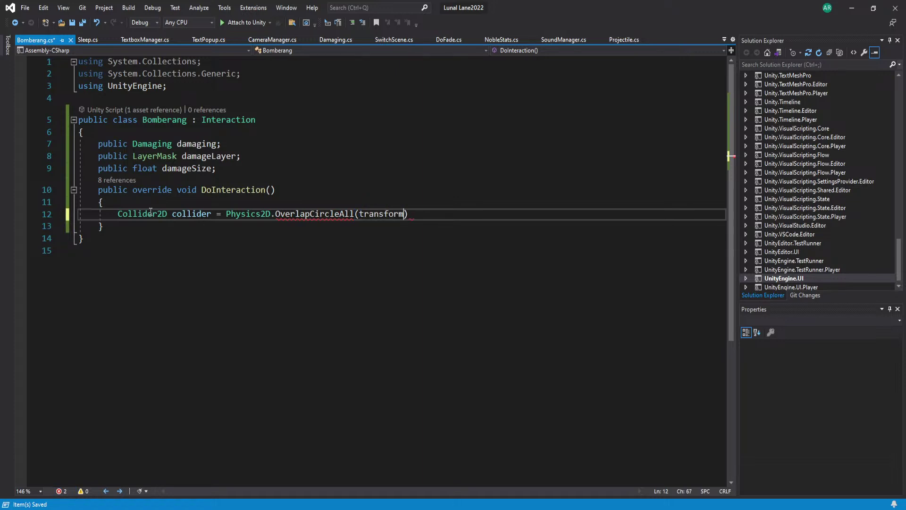
{"action": "type", "text": "ition, dma"}
{"action": "key", "text": "Tab"}
{"action": "type", "text": ", damageLayer);"}
{"action": "key", "text": "ctrl+s"}
Change the collider variable's type to the array Collider2D[]
{"action": "key", "text": "Return"}
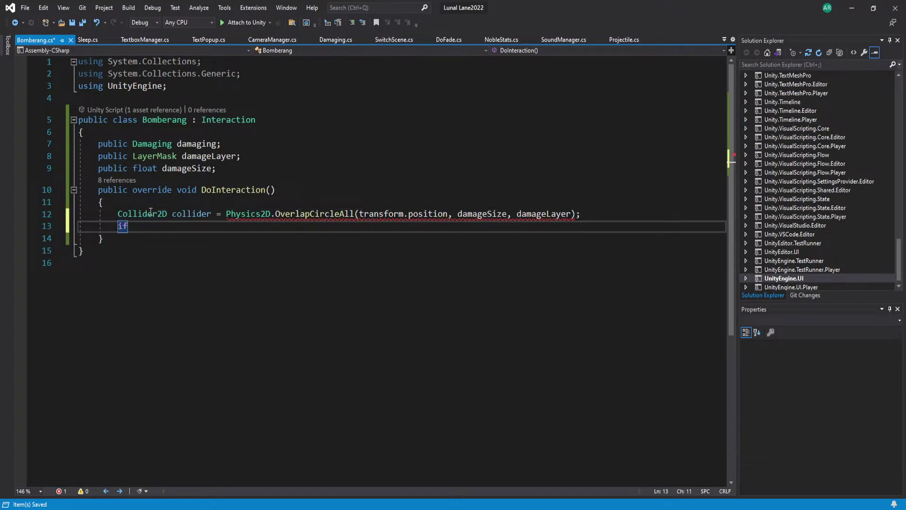
{"action": "key", "text": "ctrl+z"}
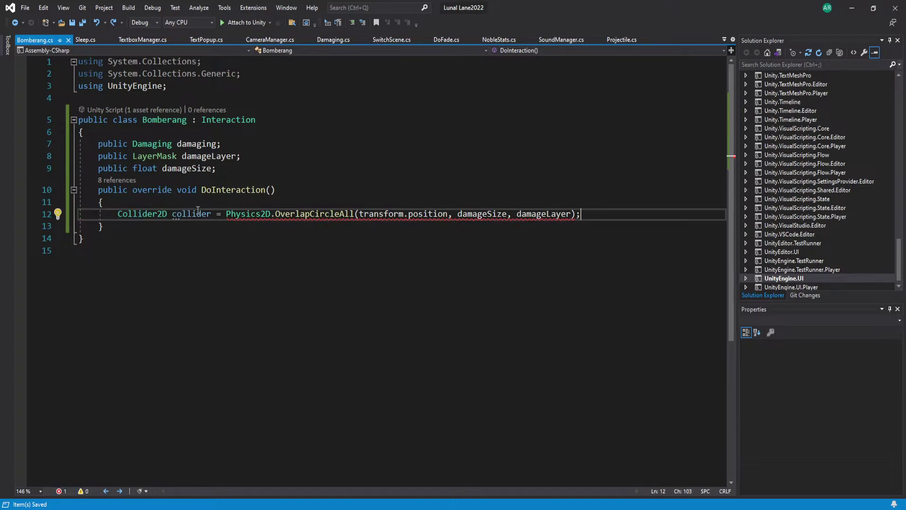
{"action": "left_click", "coordinate": [168, 213]}
{"action": "type", "text": "[]"}
Begin an if statement below the overlap call and rename the array variable to colliders
{"action": "left_click", "coordinate": [604, 211]}
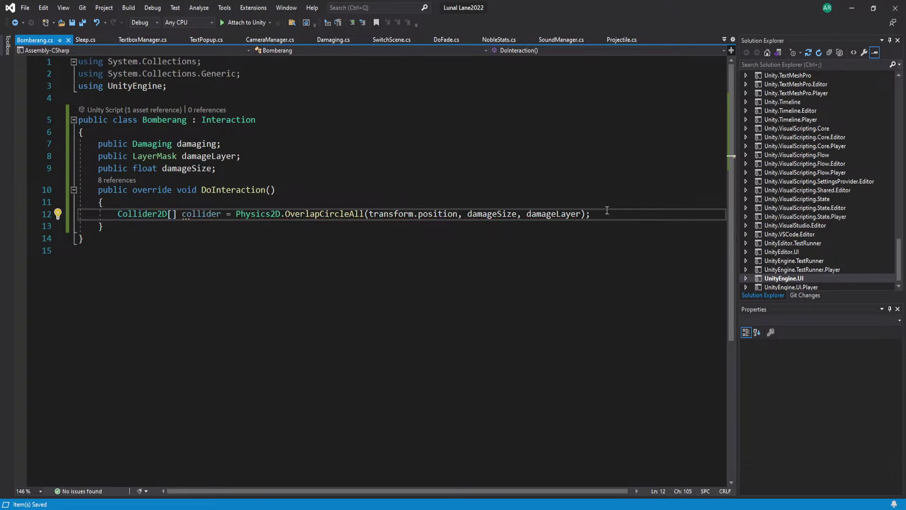
{"action": "key", "text": "Return"}
{"action": "type", "text": "if("}
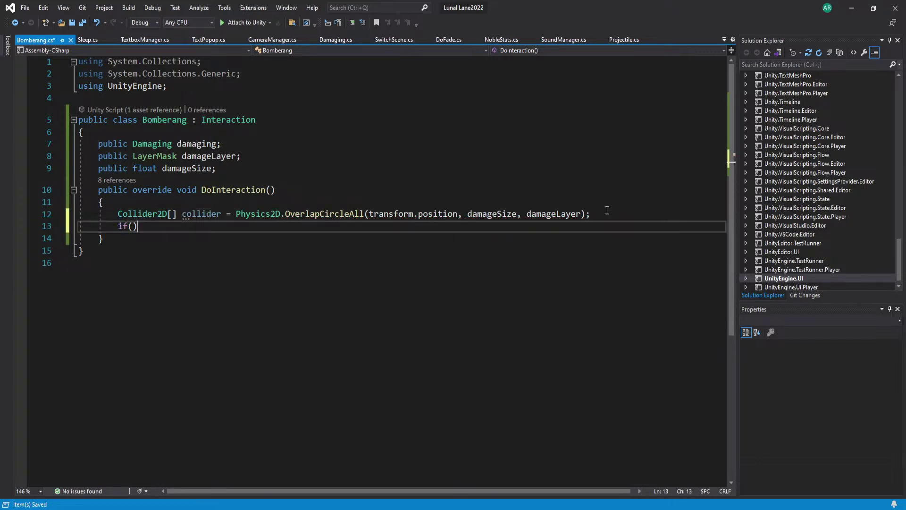
{"action": "type", "text": "collider"}
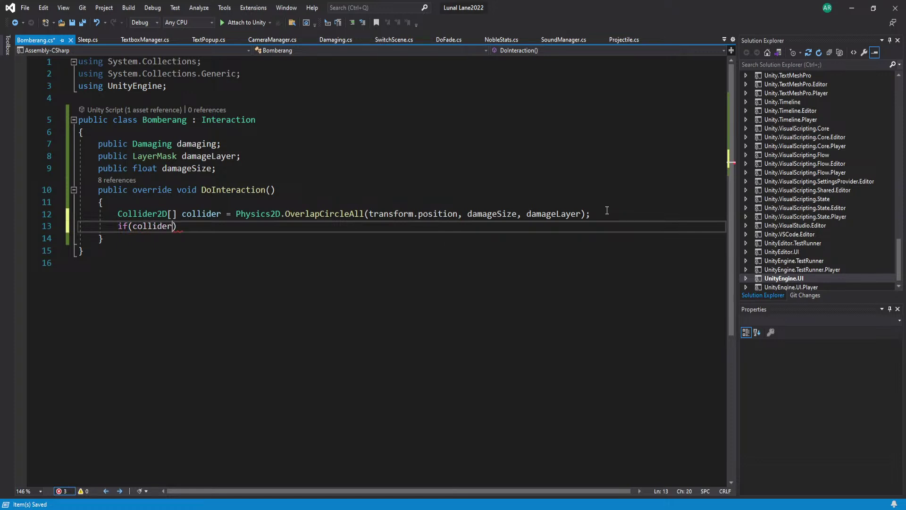
{"action": "left_click", "coordinate": [222, 212]}
{"action": "type", "text": "s"}
Complete the if condition as colliders.Length > 0 and give it a braced body
{"action": "double_click", "coordinate": [153, 226]}
{"action": "type", "text": "collider"}
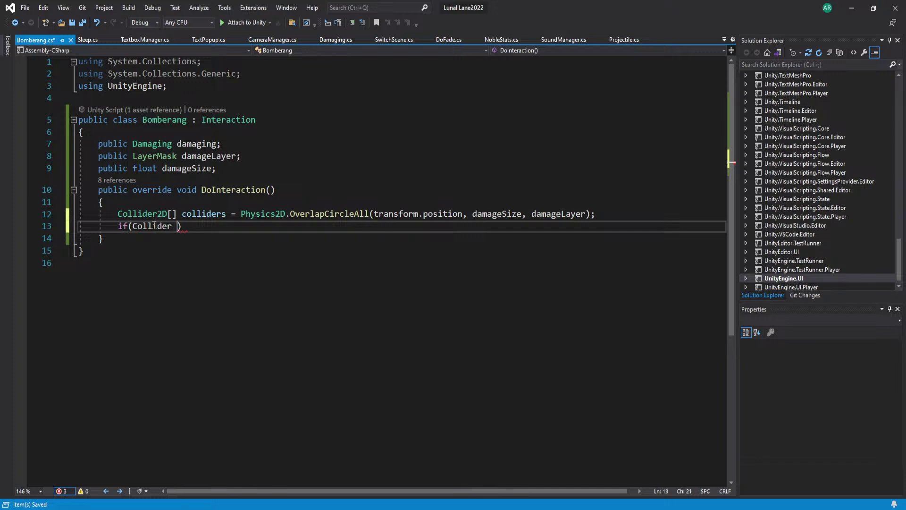
{"action": "key", "text": "BackSpace"}
{"action": "key", "text": "BackSpace"}
{"action": "key", "text": "BackSpace"}
{"action": "key", "text": "BackSpace"}
{"action": "key", "text": "BackSpace"}
{"action": "key", "text": "BackSpace"}
{"action": "key", "text": "BackSpace"}
{"action": "key", "text": "BackSpace"}
{"action": "type", "text": "colliders"}
{"action": "key", "text": "BackSpace"}
{"action": "type", "text": ".Length > 0){"}
{"action": "key", "text": "Return"}
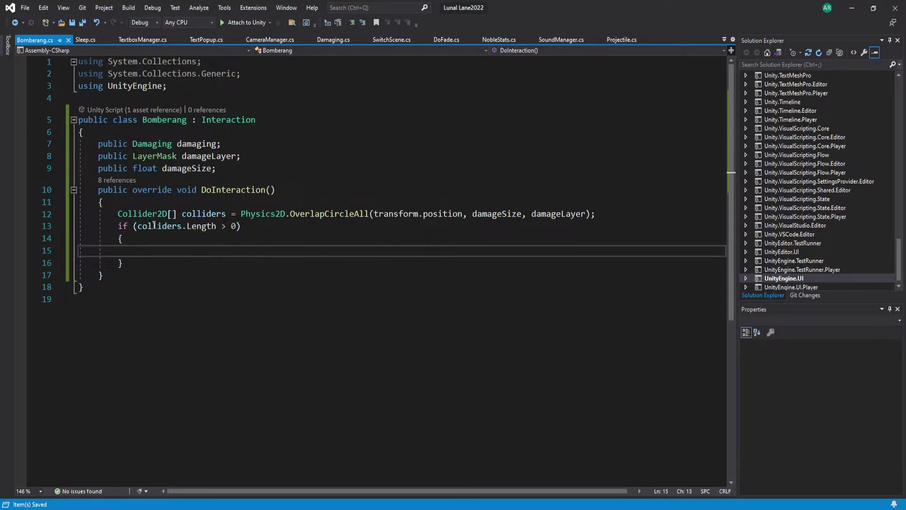
{"action": "type", "text": "collider"}
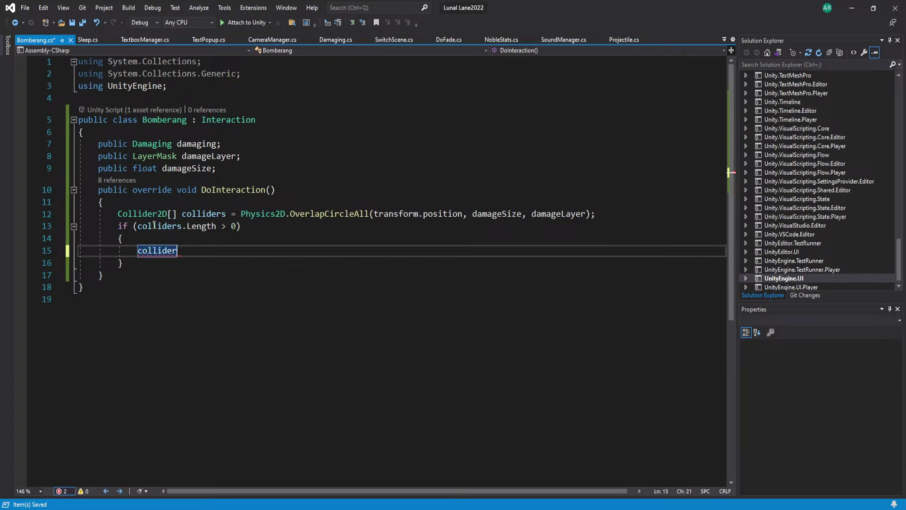
{"action": "left_click_drag", "start_coordinate": [226, 250], "coordinate": [1, 253]}
{"action": "key", "text": "BackSpace"}
Inside the if block, add a braced loop foreach (Collider2D collider in colliders) and save the script
{"action": "type", "text": "foreach"}
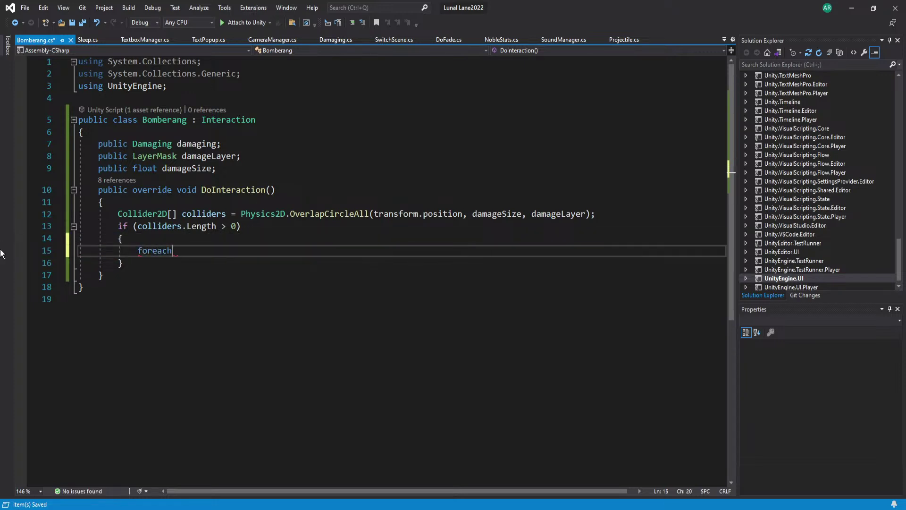
{"action": "type", "text": "("}
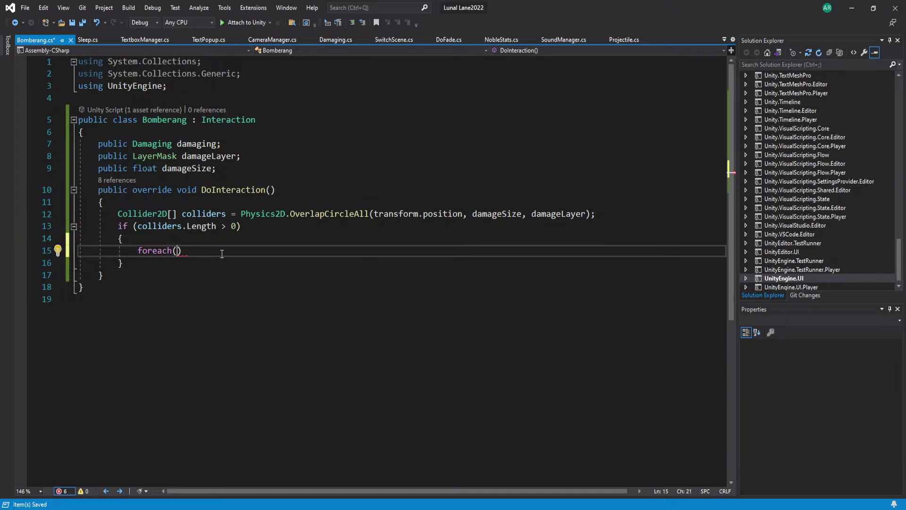
{"action": "type", "text": "ch(Collider2D"}
{"action": "type", "text": " collider in "}
{"action": "type", "text": "collider"}
{"action": "key", "text": "BackSpace"}
{"action": "key", "text": "BackSpace"}
{"action": "key", "text": "BackSpace"}
{"action": "key", "text": "BackSpace"}
{"action": "key", "text": "BackSpace"}
{"action": "key", "text": "BackSpace"}
{"action": "key", "text": "BackSpace"}
{"action": "key", "text": "BackSpace"}
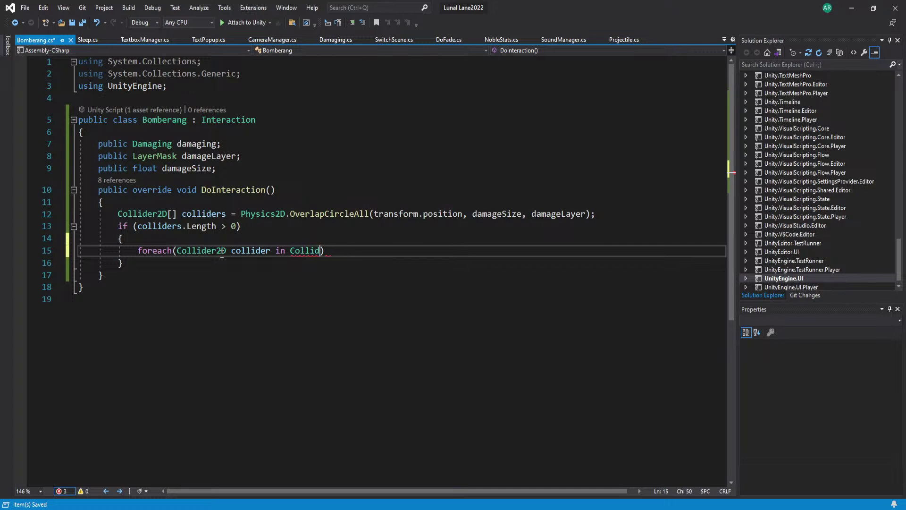
{"action": "type", "text": "colliders"}
{"action": "key", "text": "shift+Return"}
{"action": "key", "text": "ctrl+s"}
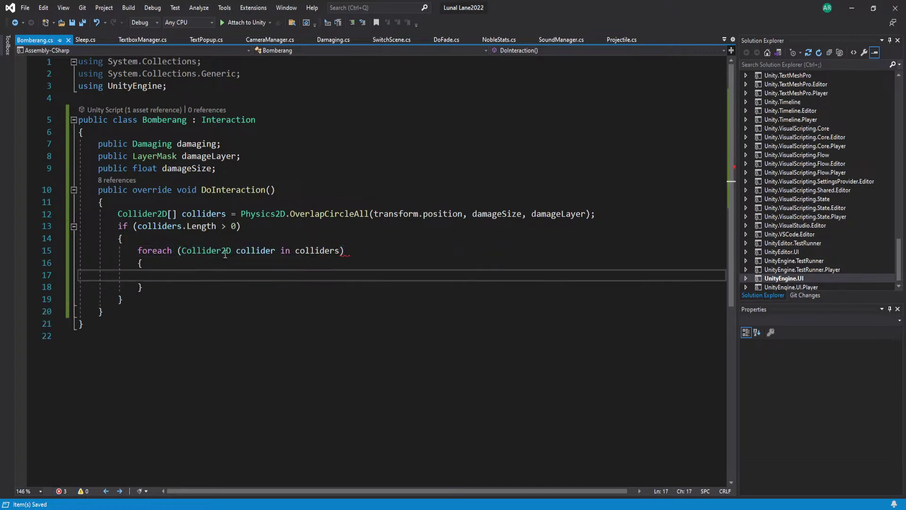
Inside the foreach loop, add a braced if statement checking collider.GetComponent<Health>() != null
{"action": "type", "text": "if"}
{"action": "key", "text": "Return"}
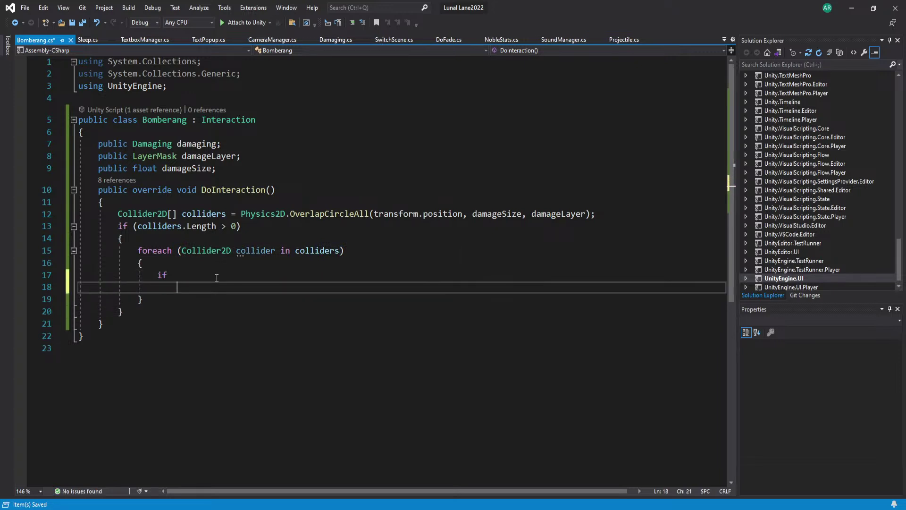
{"action": "key", "text": "ctrl+z"}
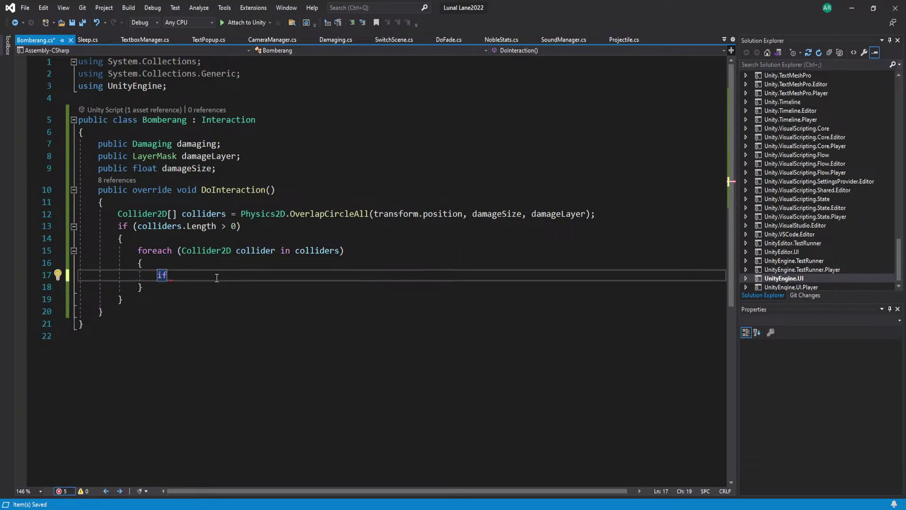
{"action": "type", "text": "()"}
{"action": "type", "text": "collider"}
{"action": "type", "text": ".GetComponent<h"}
{"action": "type", "text": "ealth>"}
{"action": "type", "text": "() != nul"}
{"action": "type", "text": "l)"}
{"action": "key", "text": "Return"}
{"action": "type", "text": "{"}
{"action": "key", "text": "Return"}
Inside the Health check, begin a statement calling TakeDamage on collider.GetComponent<Health>()
{"action": "type", "text": "collider.GetComponent<health>().d"}
{"action": "key", "text": "BackSpace"}
{"action": "type", "text": "take"}
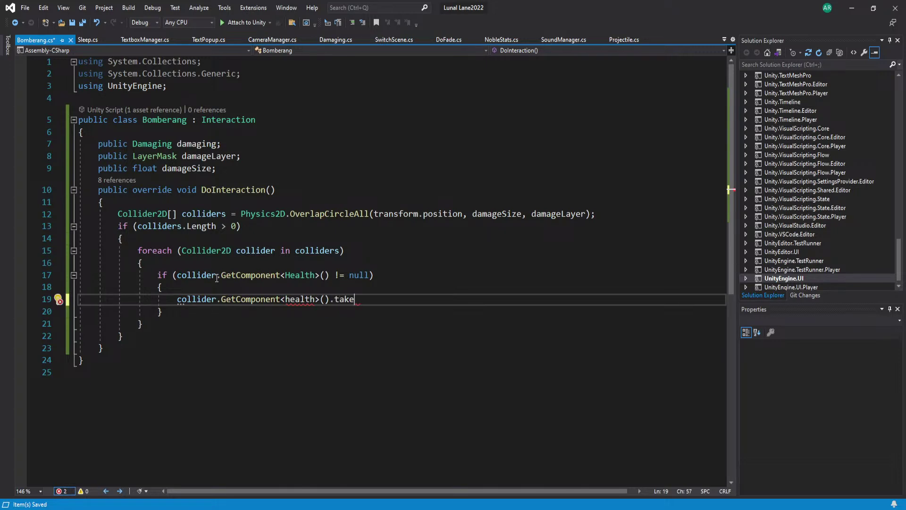
{"action": "double_click", "coordinate": [303, 300]}
{"action": "type", "text": "hea>"}
{"action": "double_click", "coordinate": [347, 300]}
{"action": "type", "text": "Take"}
{"action": "key", "text": "Tab"}
Pass damaging.damageAmount and true as the arguments of TakeDamage and end the statement with a semicolon
{"action": "type", "text": "();"}
{"action": "key", "text": "Left"}
{"action": "key", "text": "Left"}
{"action": "type", "text": "damagi"}
{"action": "type", "text": "ng.dam"}
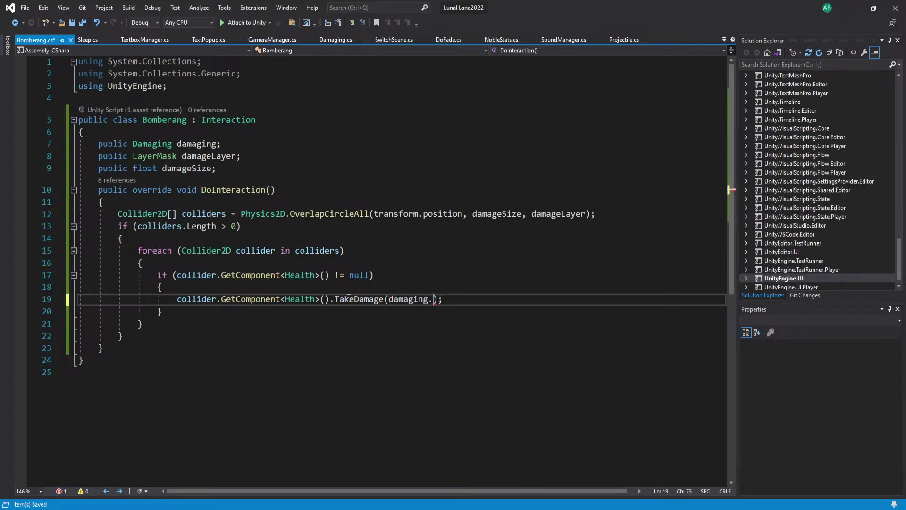
{"action": "key", "text": "Tab"}
{"action": "key", "text": "ctrl+s"}
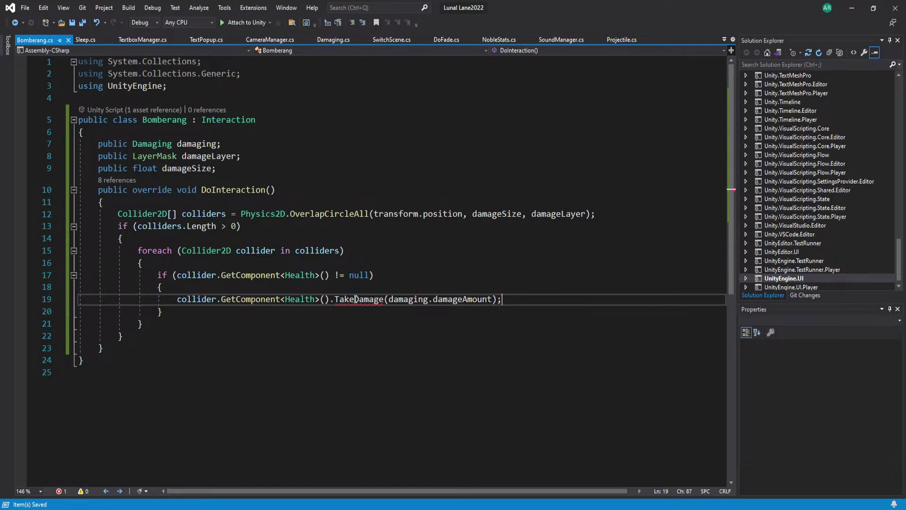
{"action": "key", "text": "Left"}
{"action": "key", "text": "Left"}
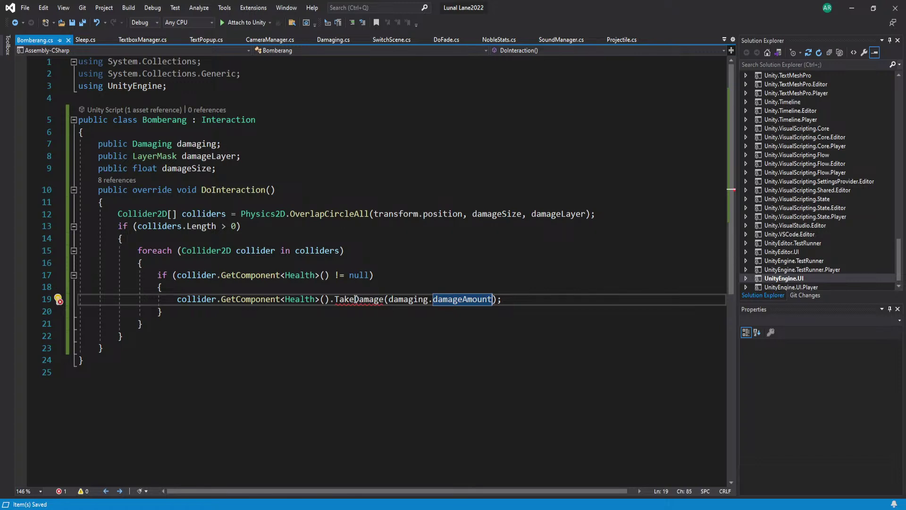
{"action": "type", "text": ", true);"}
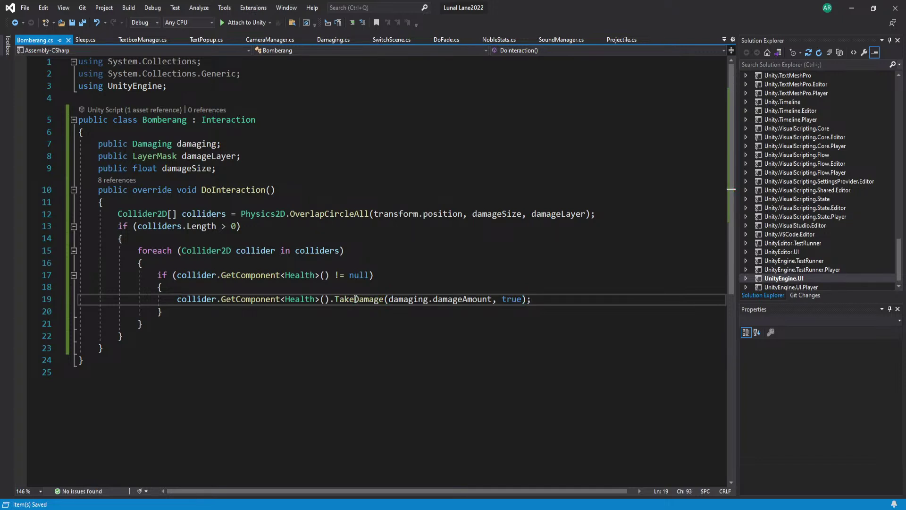
Add the line damaging.DoDestroy(); below the TakeDamage call and save the script
{"action": "key", "text": "Return"}
{"action": "type", "text": "dma"}
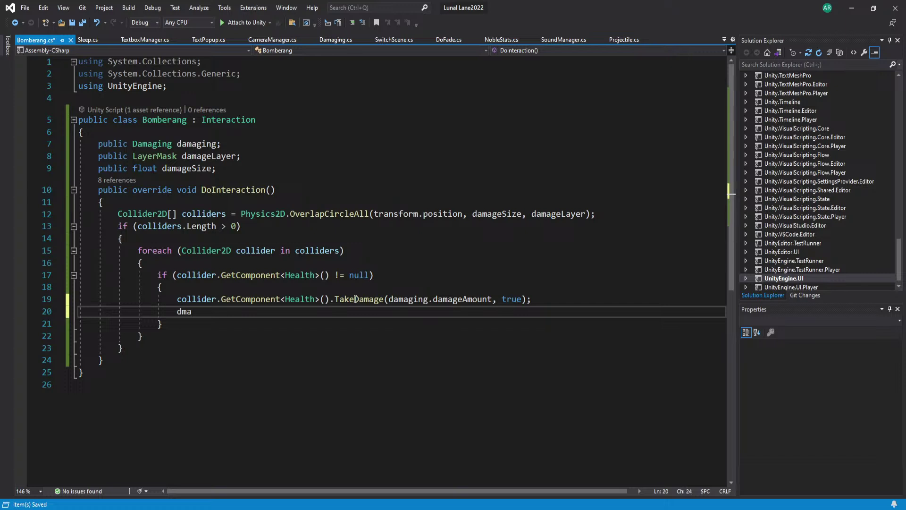
{"action": "type", "text": "maging.dde"}
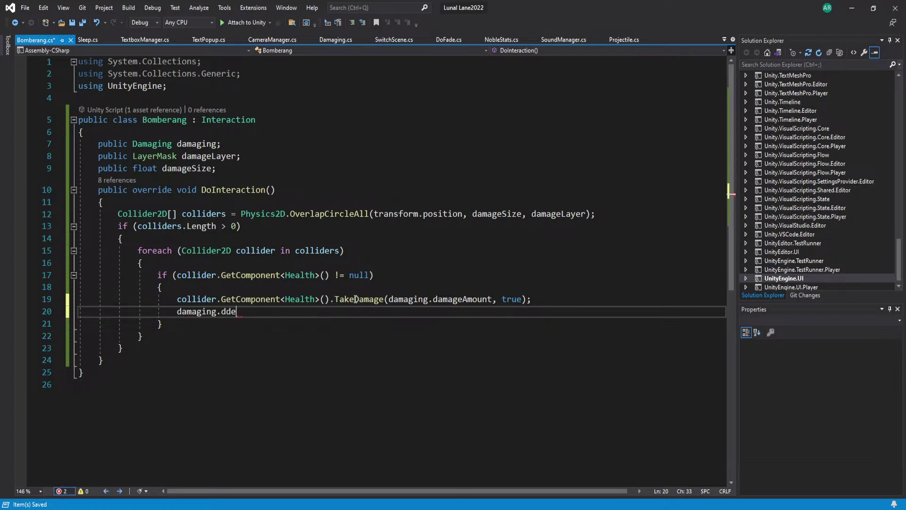
{"action": "key", "text": "Tab"}
{"action": "type", "text": "();"}
{"action": "key", "text": "ctrl+s"}
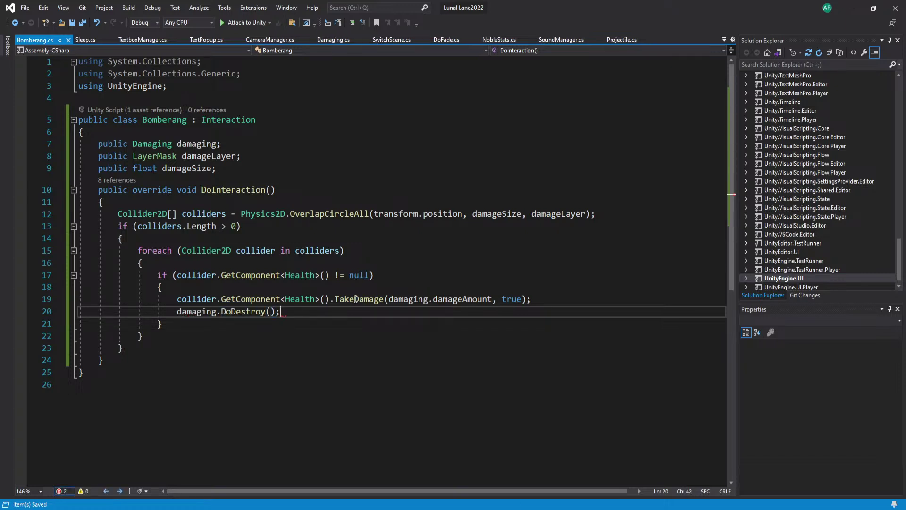
Move the damaging.DoDestroy(); line out of the Health check to just below its closing brace
{"action": "left_click_drag", "start_coordinate": [307, 313], "coordinate": [33, 308]}
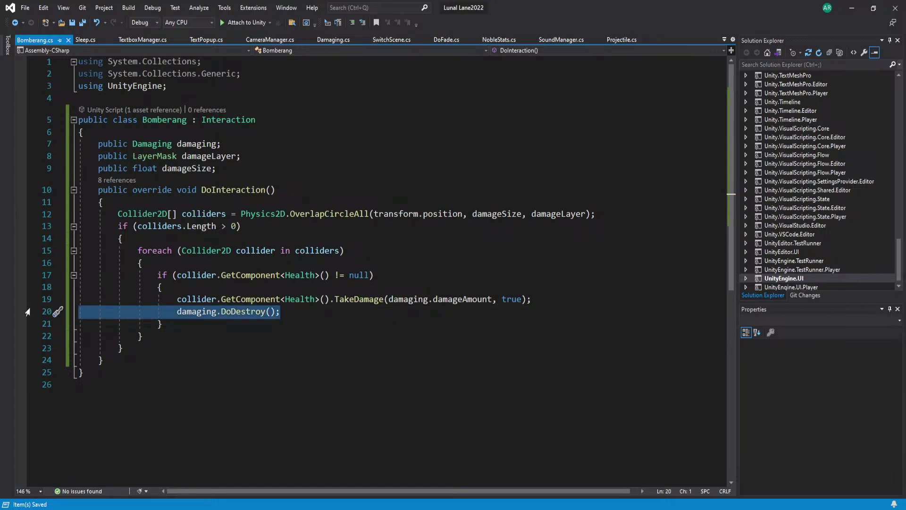
{"action": "key", "text": "ctrl+x"}
{"action": "key", "text": "BackSpace"}
{"action": "key", "text": "Down"}
{"action": "key", "text": "Return"}
{"action": "key", "text": "ctrl+v"}
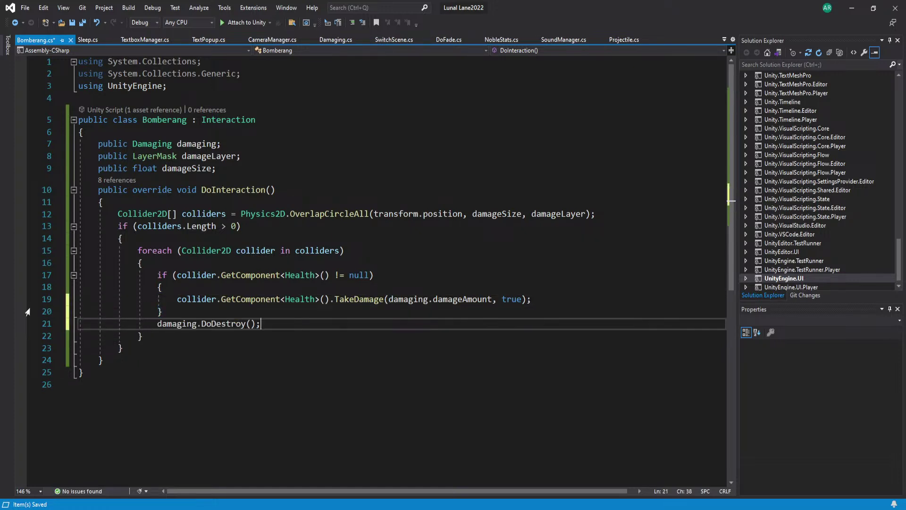
Move the damaging.DoDestroy(); line out of the foreach loop to just below its closing brace and save
{"action": "left_click_drag", "start_coordinate": [298, 323], "coordinate": [26, 319]}
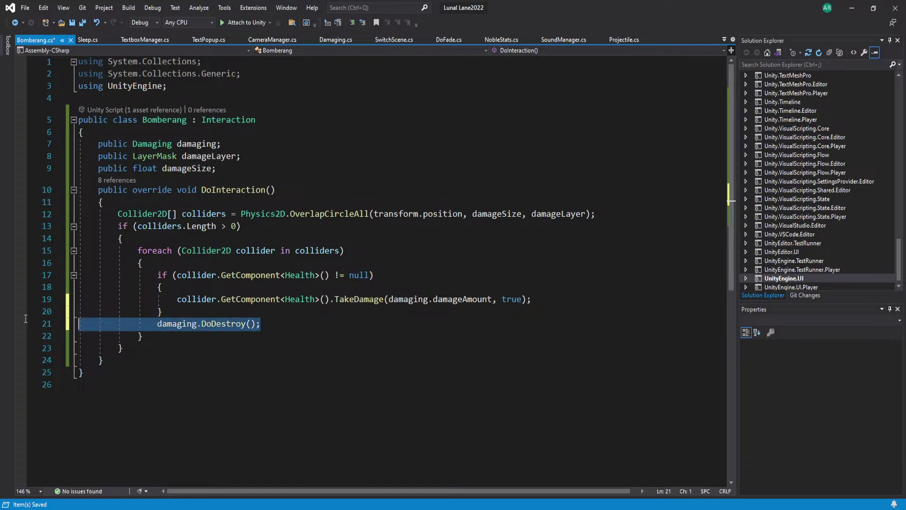
{"action": "key", "text": "ctrl+x"}
{"action": "key", "text": "BackSpace"}
{"action": "key", "text": "Down"}
{"action": "key", "text": "Down"}
{"action": "key", "text": "Return"}
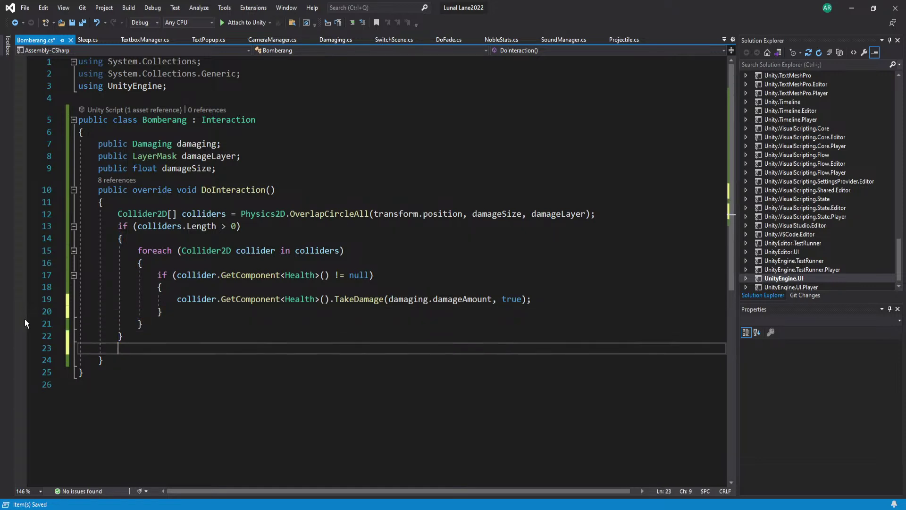
{"action": "key", "text": "BackSpace"}
{"action": "key", "text": "Up"}
{"action": "key", "text": "End"}
{"action": "key", "text": "Return"}
{"action": "key", "text": "ctrl+v"}
{"action": "key", "text": "ctrl+s"}
Move the damaging.DoDestroy(); line below the outer if block, at the end of DoInteraction, and save the script
{"action": "left_click_drag", "start_coordinate": [270, 337], "coordinate": [12, 333]}
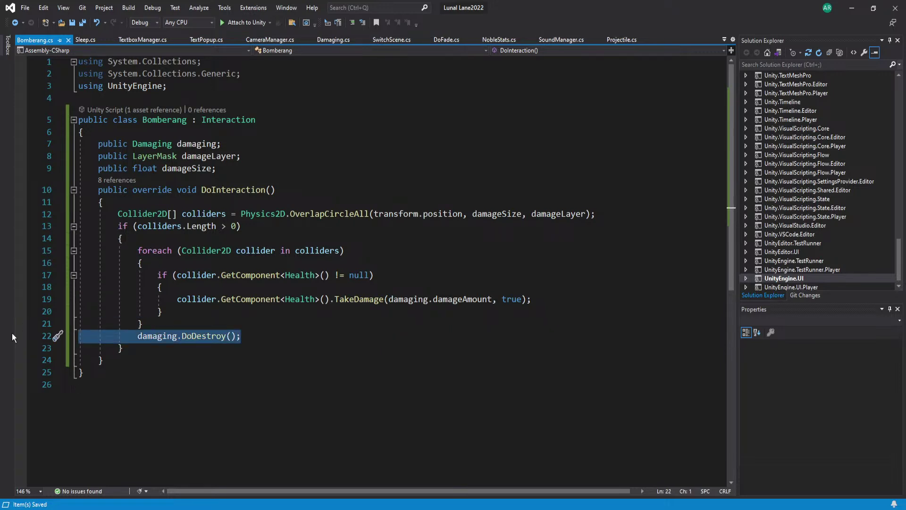
{"action": "key", "text": "ctrl+x"}
{"action": "key", "text": "BackSpace"}
{"action": "key", "text": "Down"}
{"action": "key", "text": "Return"}
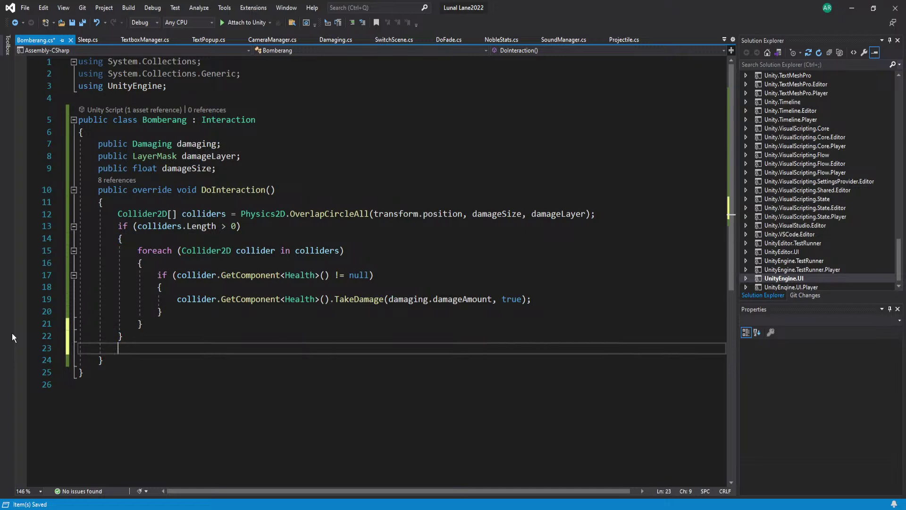
{"action": "key", "text": "ctrl+v"}
{"action": "left_click", "coordinate": [730, 407]}
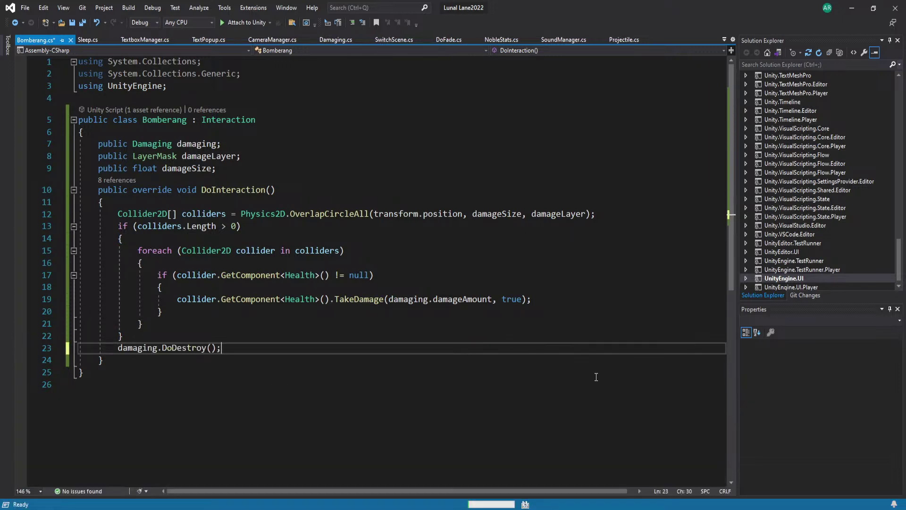
{"action": "key", "text": "ctrl+s"}
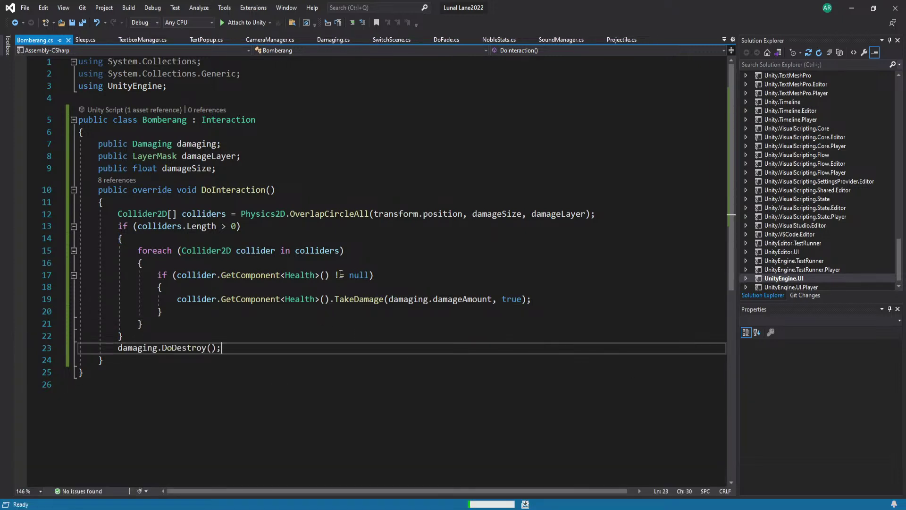
Switch to Unity, set the Bomberang script's Damage Size to 2 and assign the prefab's Damaging component to its Damaging field
{"action": "left_click", "coordinate": [433, 508]}
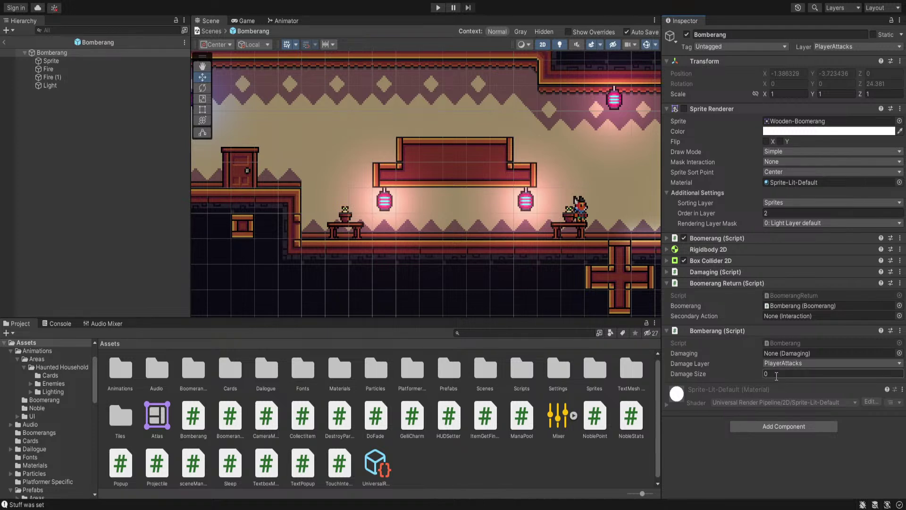
{"action": "type", "text": "2"}
{"action": "left_click_drag", "start_coordinate": [710, 271], "coordinate": [781, 352]}
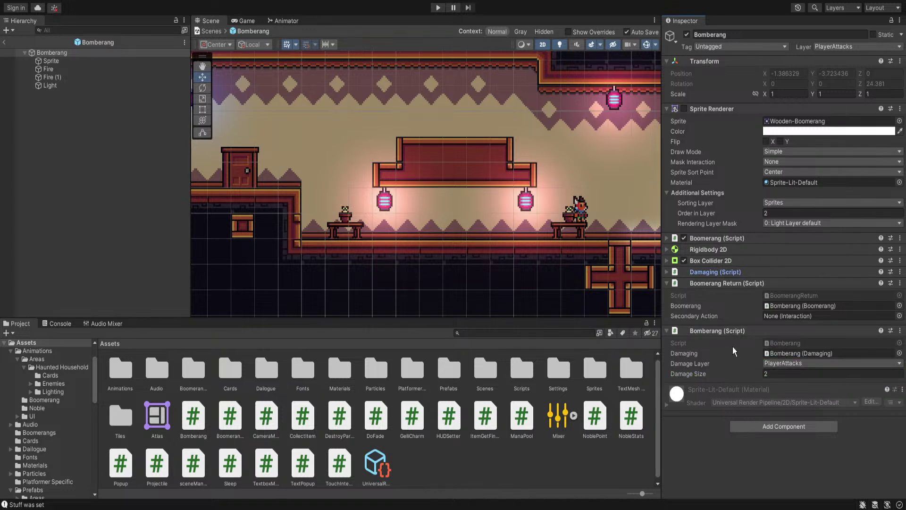
In the prefab's Damaging component, set Damage Amount to 10 and leave Can Damage enabled
{"action": "left_click", "coordinate": [715, 283]}
{"action": "left_click", "coordinate": [706, 271]}
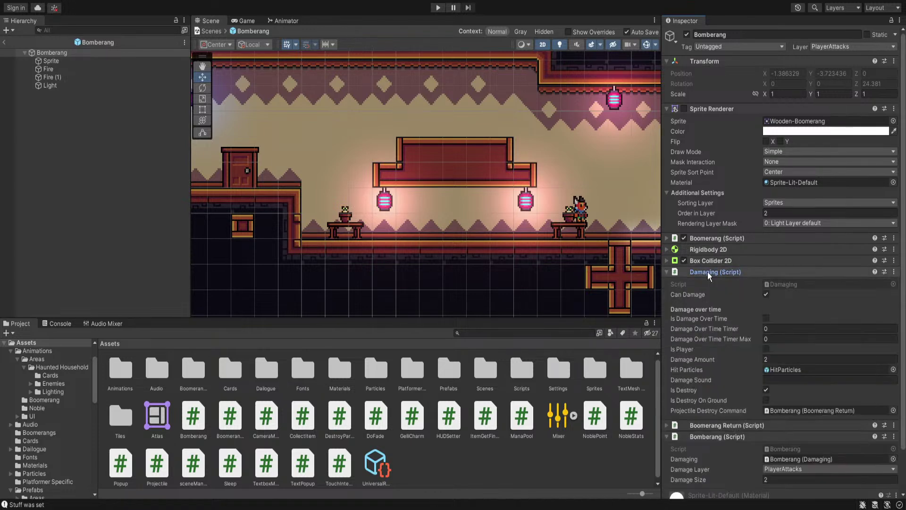
{"action": "left_click", "coordinate": [787, 358]}
{"action": "type", "text": "10"}
{"action": "left_click", "coordinate": [766, 294]}
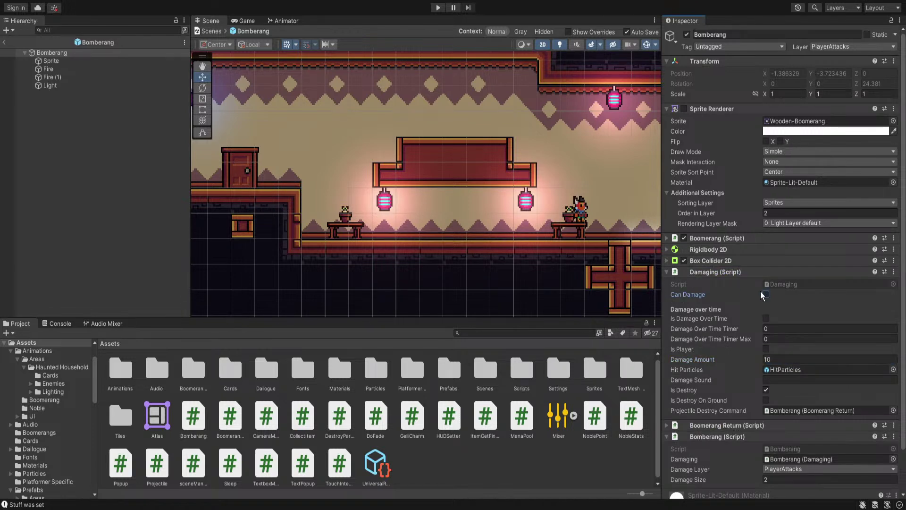
{"action": "left_click", "coordinate": [765, 294]}
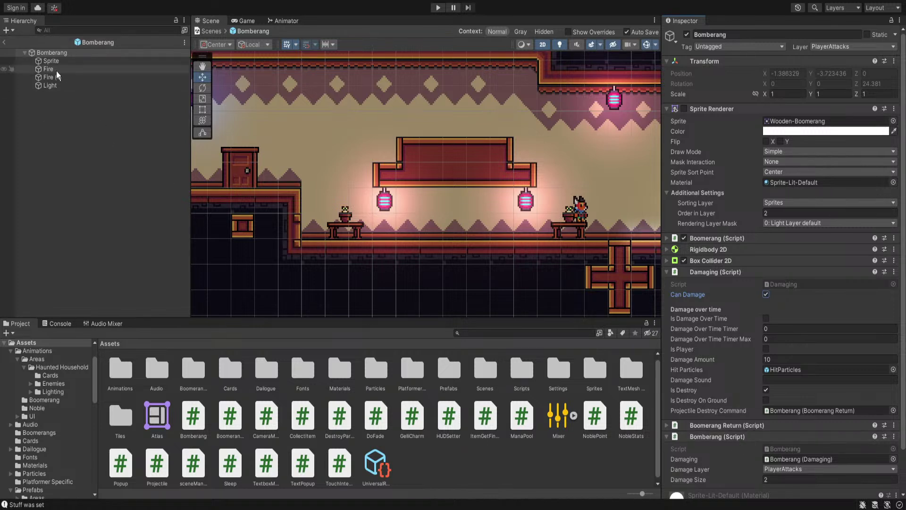
Return to the Haunted-Household scene, play-test the character's boomerang against the enemy near the door, and stop the game
{"action": "left_click", "coordinate": [3, 42]}
{"action": "left_click", "coordinate": [438, 8]}
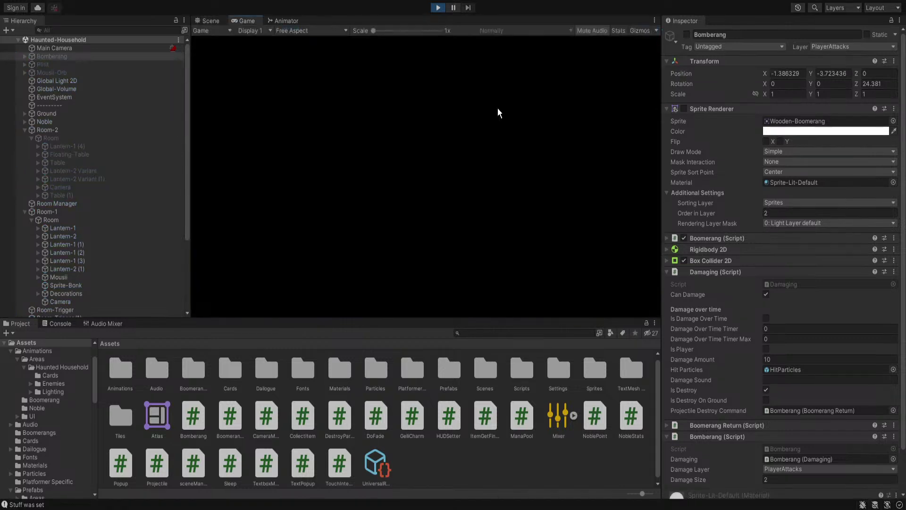
{"action": "key", "text": "a"}
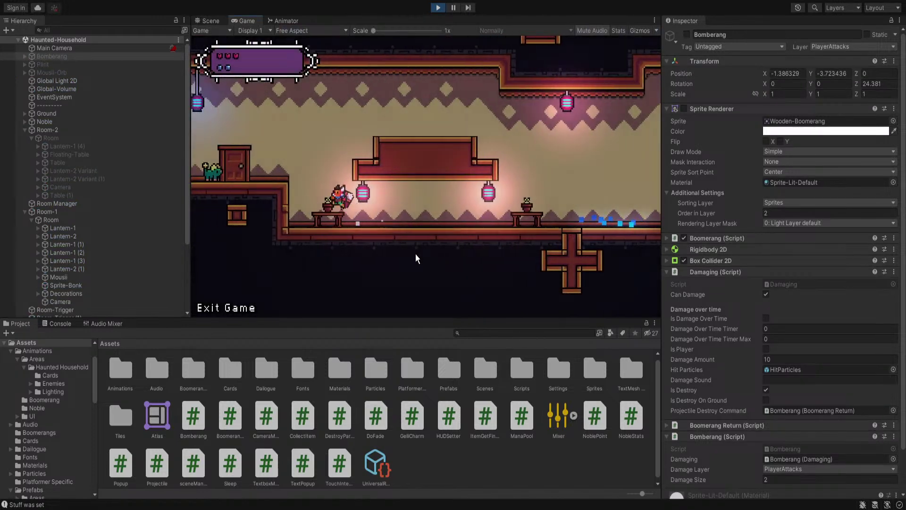
{"action": "key", "text": "space"}
{"action": "key", "text": "d"}
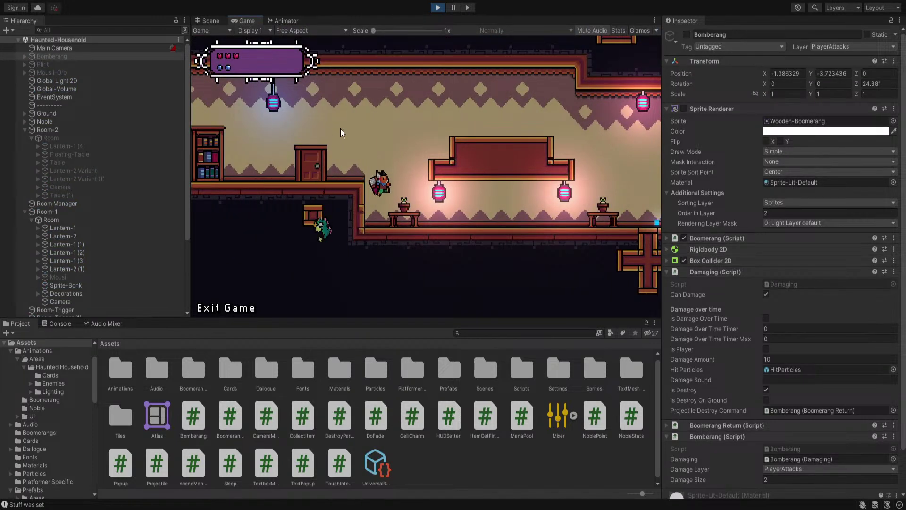
{"action": "left_click", "coordinate": [438, 7]}
Run the game again, throw the boomerang at the enemy from the upper ledge, and stop play mode
{"action": "left_click", "coordinate": [437, 8]}
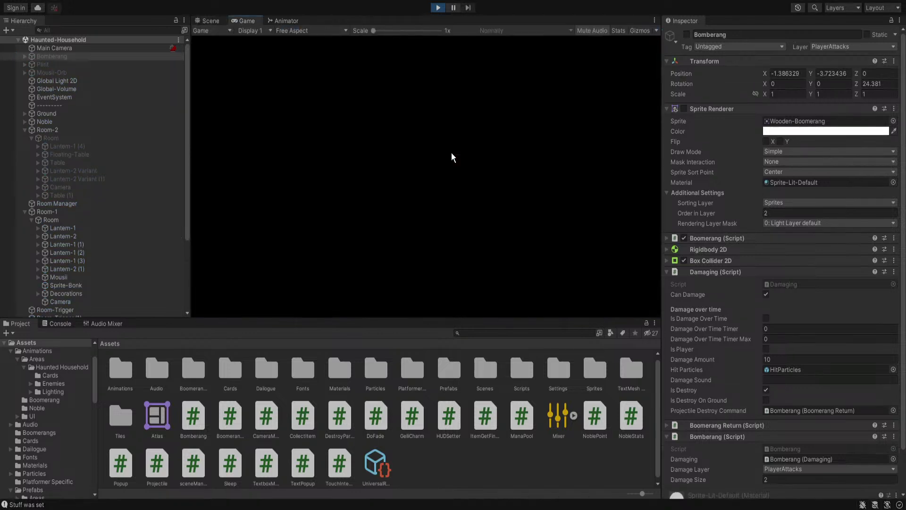
{"action": "key", "text": "a"}
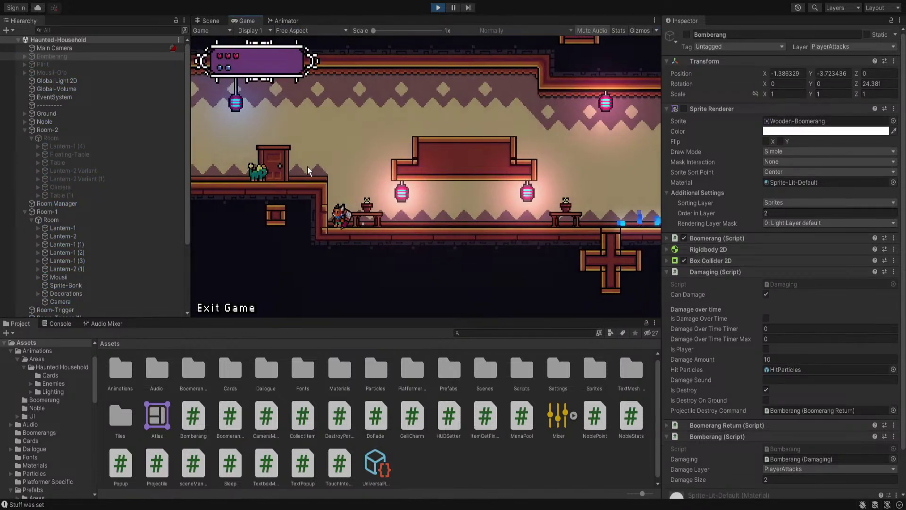
{"action": "key", "text": "space"}
{"action": "left_click", "coordinate": [327, 140]}
{"action": "left_click", "coordinate": [300, 154]}
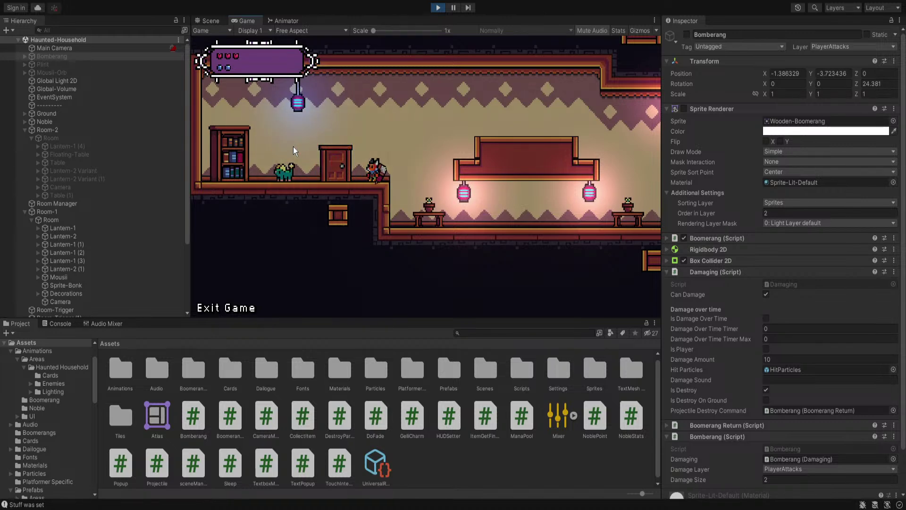
{"action": "left_click", "coordinate": [437, 7]}
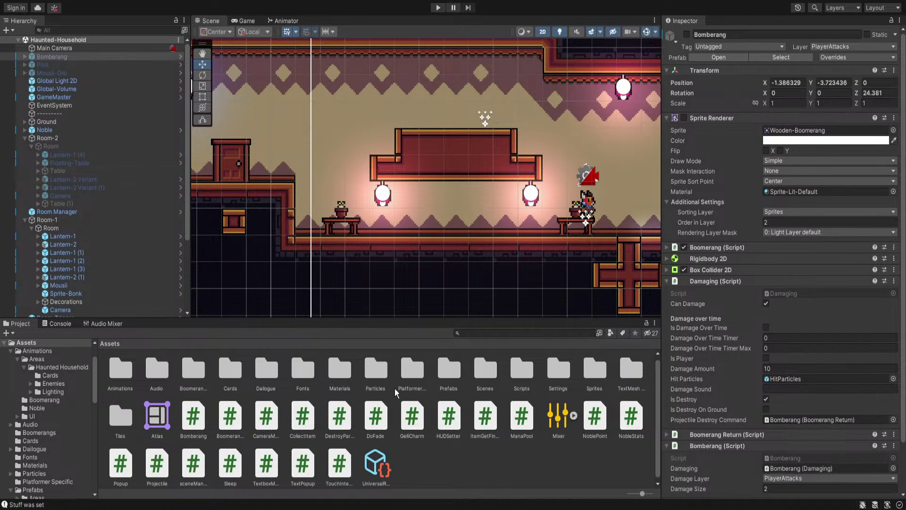
{"action": "double_click", "coordinate": [376, 370]}
{"action": "left_click", "coordinate": [110, 344]}
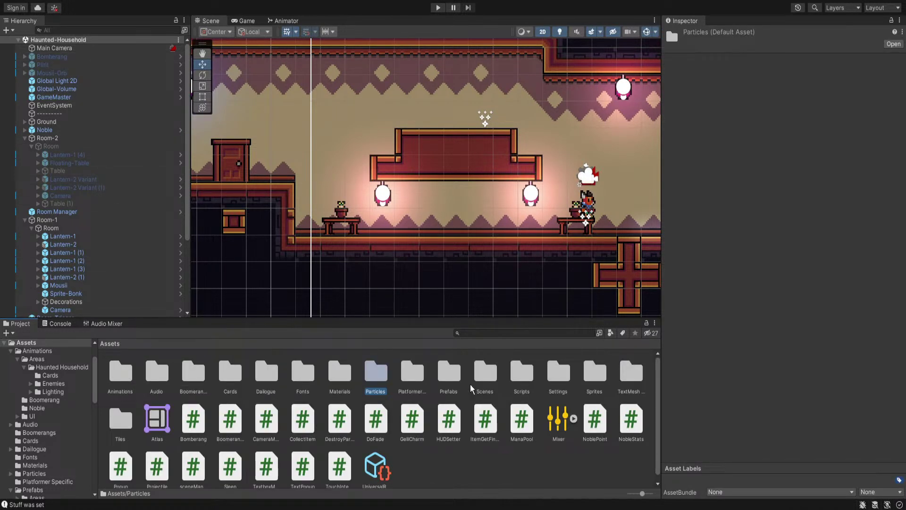
{"action": "double_click", "coordinate": [449, 373]}
{"action": "left_click", "coordinate": [114, 343]}
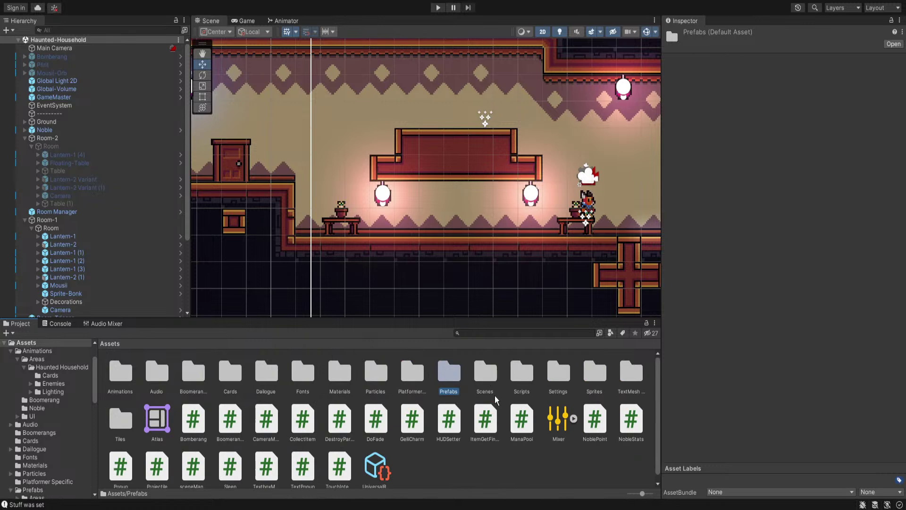
Open the Bomberang prefab from the Prefabs/Charms folder for editing and expand its Boomerang Return component
{"action": "double_click", "coordinate": [449, 373]}
{"action": "double_click", "coordinate": [190, 371]}
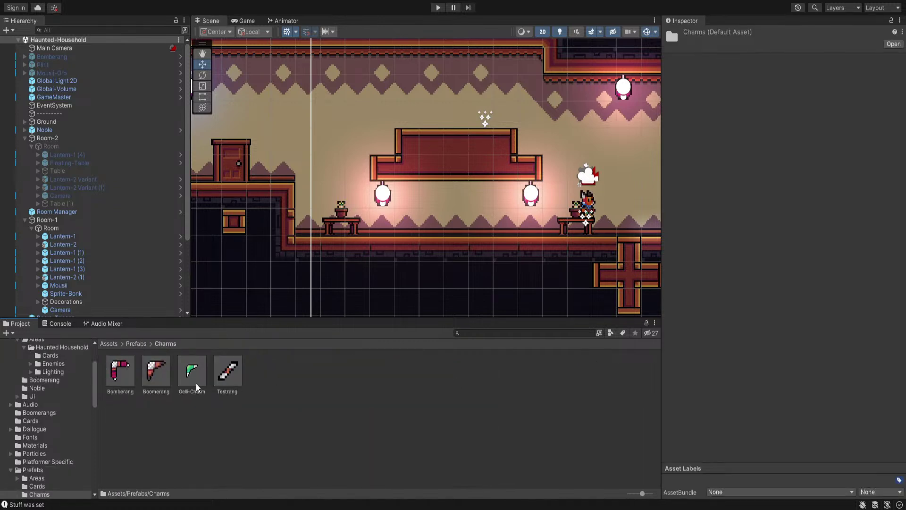
{"action": "left_click", "coordinate": [130, 377]}
{"action": "left_click", "coordinate": [887, 44]}
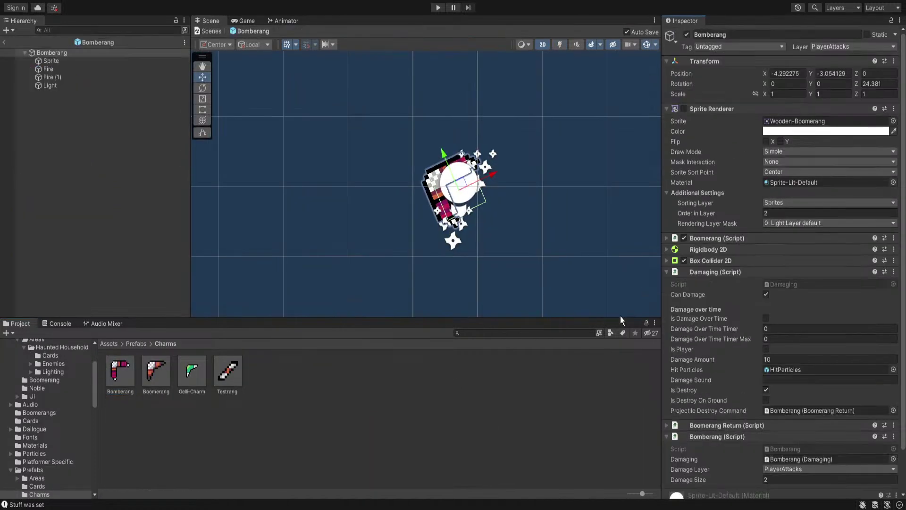
{"action": "scroll", "coordinate": [739, 293], "scroll_direction": "down", "scroll_amount": 3}
{"action": "left_click", "coordinate": [717, 380]}
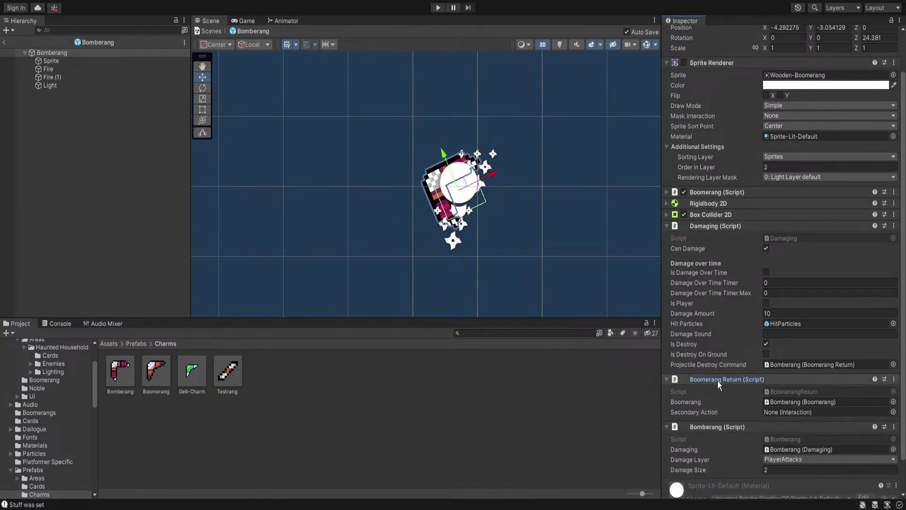
Assign the Bomberang script component as the Secondary Action of the prefab's Boomerang Return component
{"action": "scroll", "coordinate": [764, 396], "scroll_direction": "down", "scroll_amount": 2}
{"action": "left_click_drag", "start_coordinate": [701, 391], "coordinate": [786, 378]}
Run the game, move the character onto the upper ledge, throw the boomerang repeatedly at the enemy near the door, and stop play mode
{"action": "key", "text": "ctrl+p"}
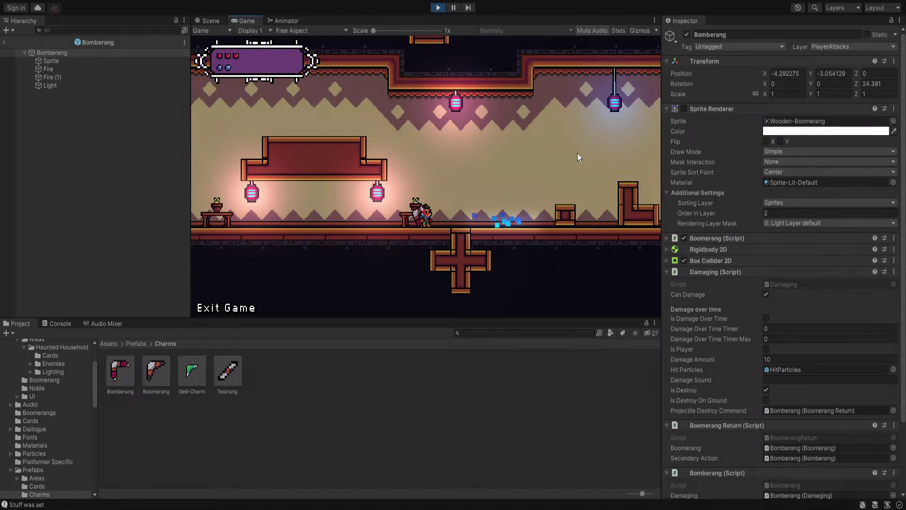
{"action": "key", "text": "d"}
{"action": "key", "text": "a"}
{"action": "key", "text": "d"}
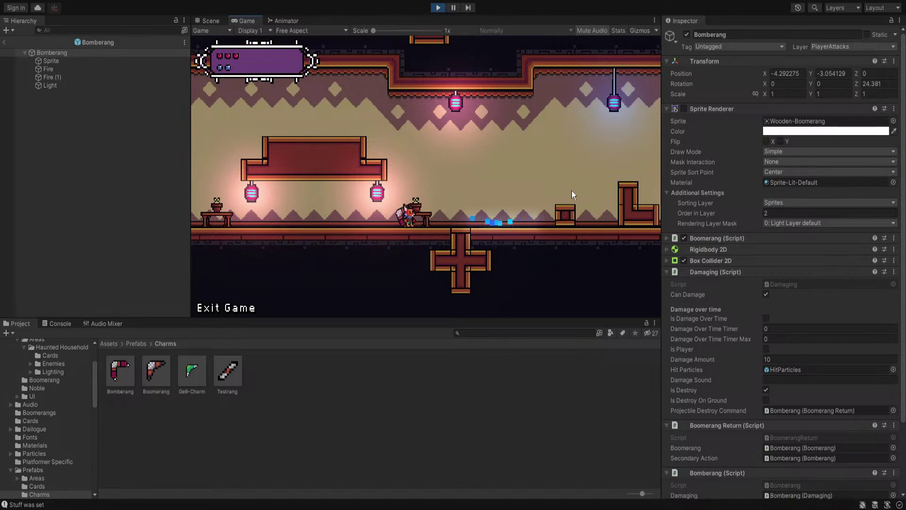
{"action": "key", "text": "a"}
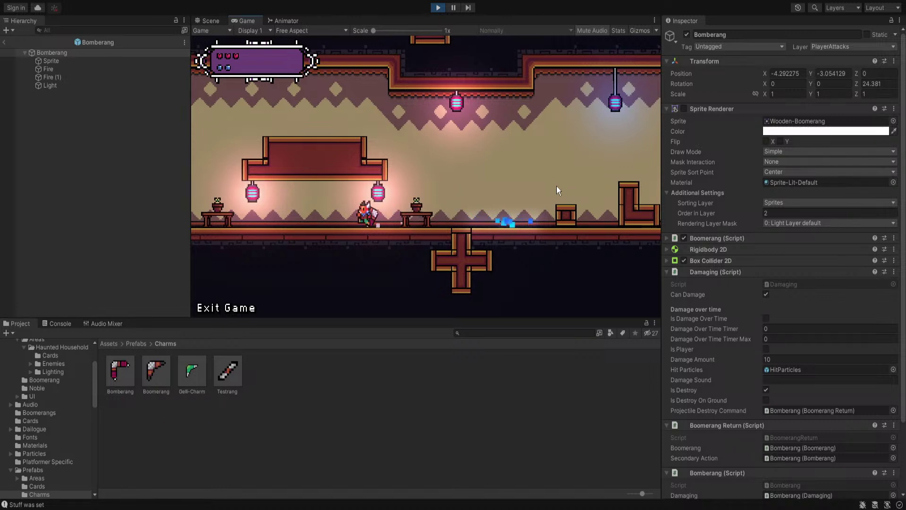
{"action": "key", "text": "space"}
{"action": "key", "text": "a"}
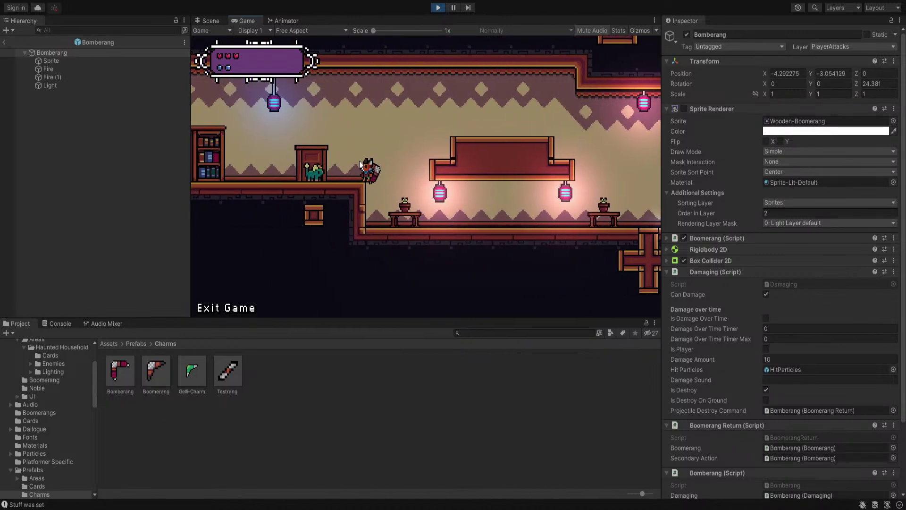
{"action": "left_click", "coordinate": [264, 149]}
{"action": "left_click", "coordinate": [267, 149]}
{"action": "left_click", "coordinate": [286, 146]}
{"action": "left_click", "coordinate": [298, 149]}
{"action": "left_click", "coordinate": [322, 141]}
{"action": "left_click", "coordinate": [332, 137]}
{"action": "left_click", "coordinate": [328, 141]}
{"action": "left_click", "coordinate": [438, 8]}
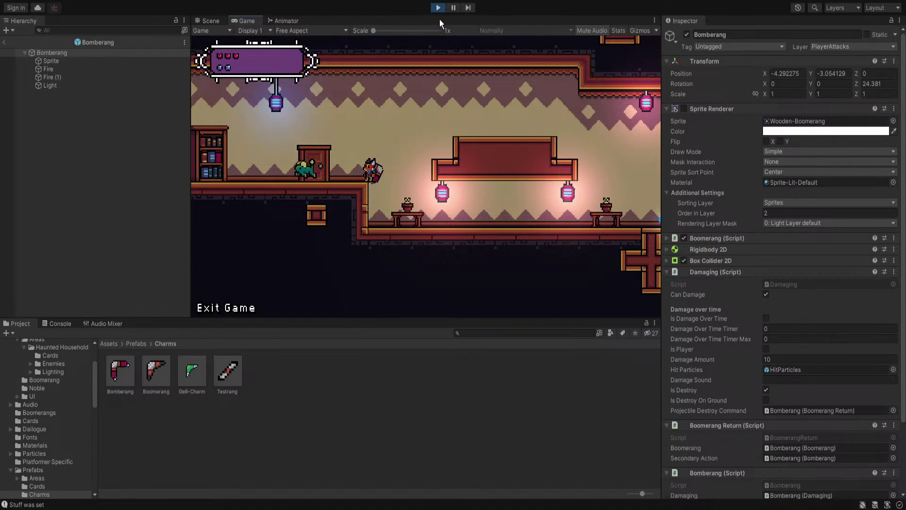
Locate the script asset used by the Boomerang Return component
{"action": "scroll", "coordinate": [720, 361], "scroll_direction": "down", "scroll_amount": 3}
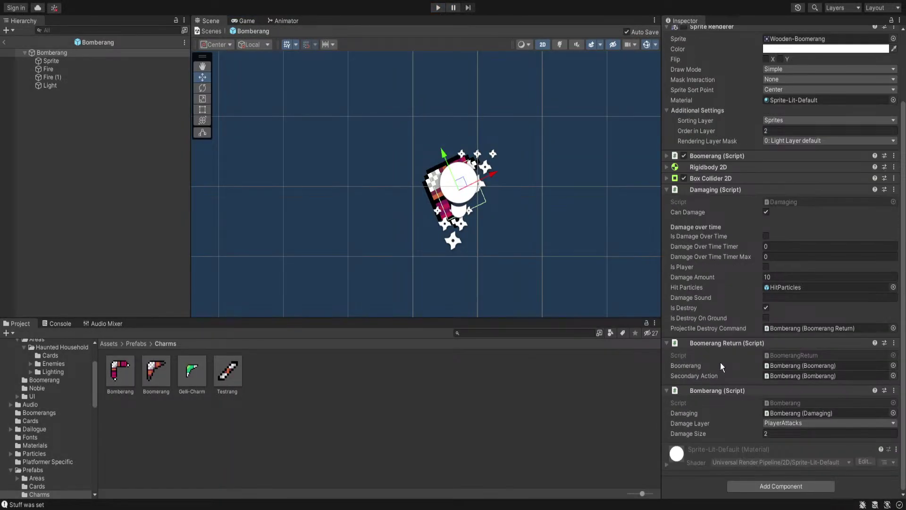
{"action": "left_click", "coordinate": [785, 353]}
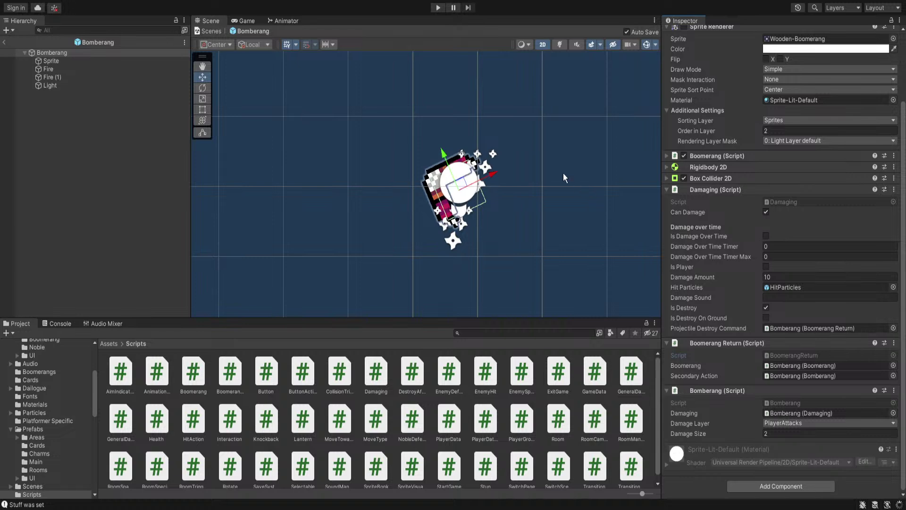
Run the game again, get the character onto the raised platform, and throw the boomerang at the enemy by the door
{"action": "left_click", "coordinate": [437, 8]}
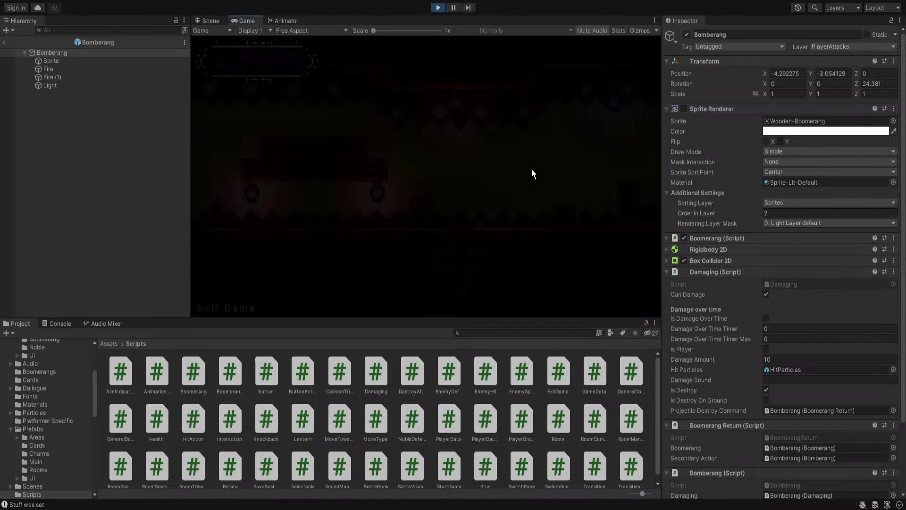
{"action": "key", "text": "a"}
{"action": "key", "text": "space"}
{"action": "key", "text": "d"}
{"action": "key", "text": "d"}
{"action": "key", "text": "space"}
{"action": "left_click", "coordinate": [302, 181]}
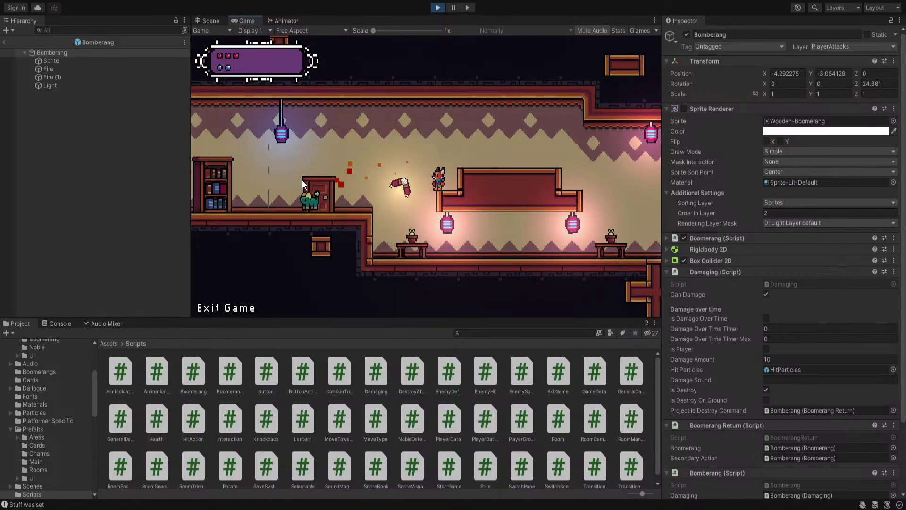
Check the Console log of the running game, stop play mode, and clear the log
{"action": "left_click", "coordinate": [60, 324]}
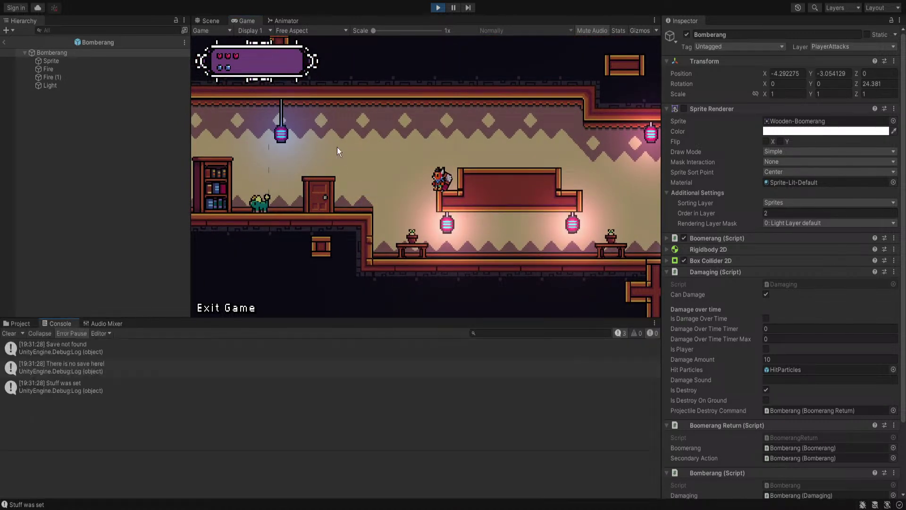
{"action": "left_click", "coordinate": [438, 8]}
{"action": "left_click", "coordinate": [7, 334]}
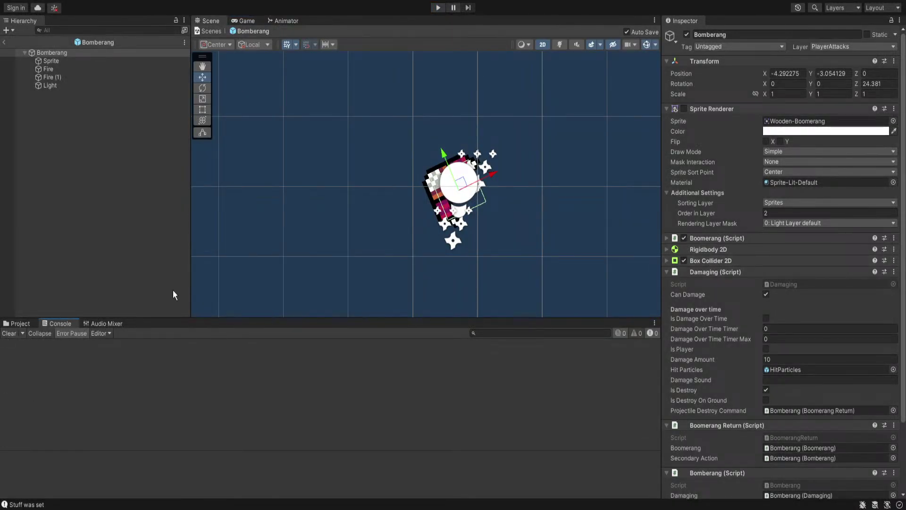
Assign the Bomberang script component as the Coming Back Interaction of the prefab's Boomerang component
{"action": "left_click", "coordinate": [702, 273]}
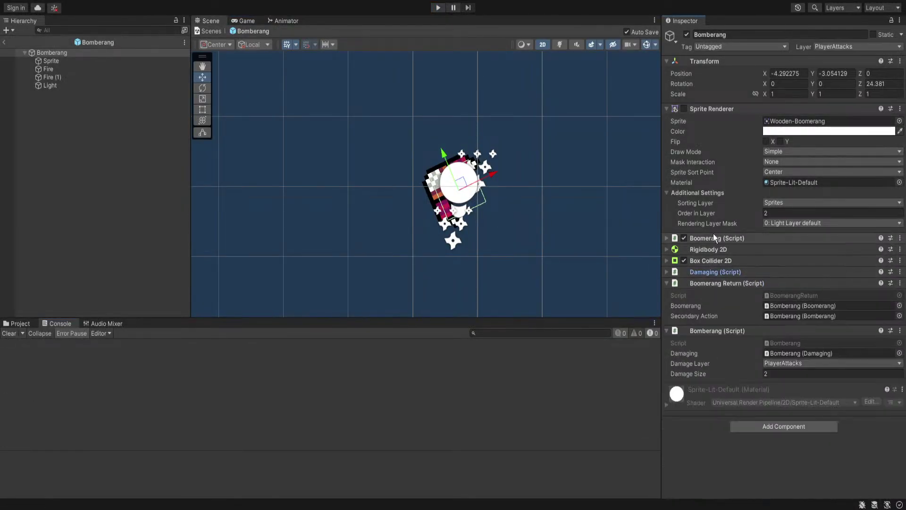
{"action": "left_click", "coordinate": [709, 238]}
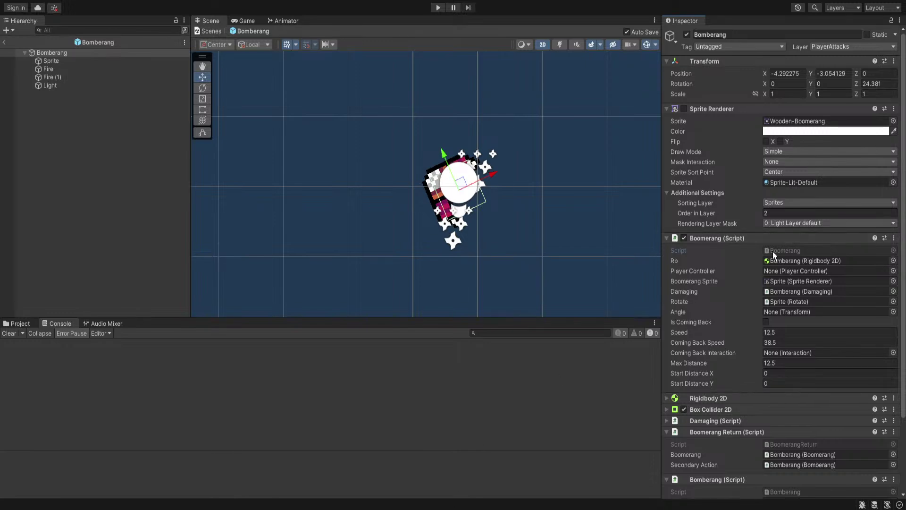
{"action": "scroll", "coordinate": [755, 431], "scroll_direction": "down", "scroll_amount": 3}
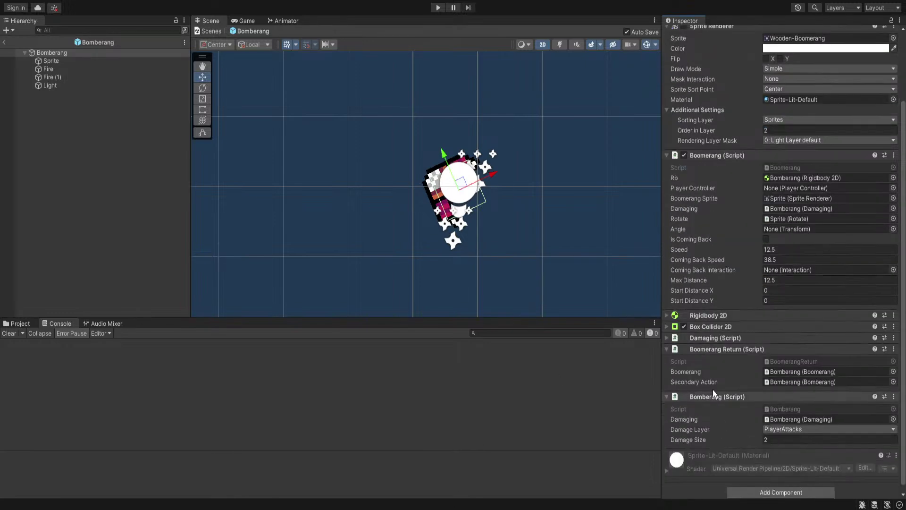
{"action": "left_click", "coordinate": [717, 346]}
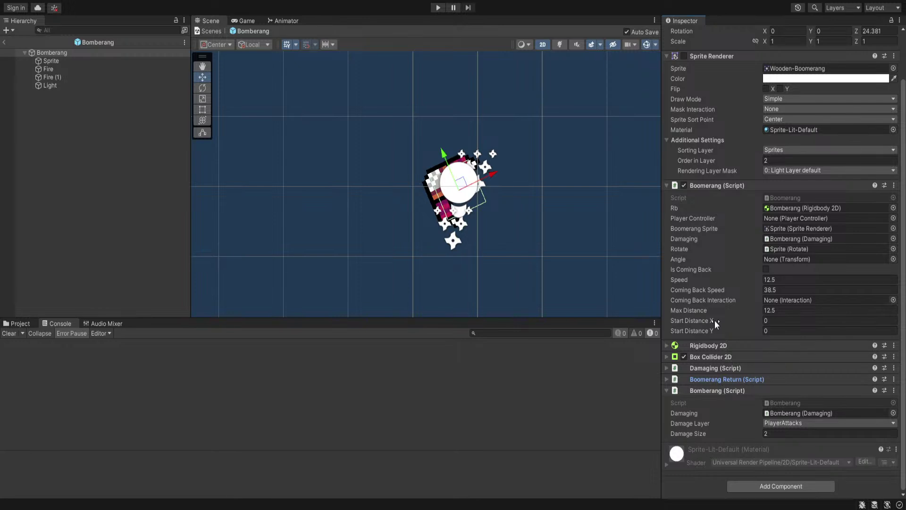
{"action": "left_click_drag", "start_coordinate": [707, 392], "coordinate": [780, 300]}
Play-test the boomerang with its coming-back interaction assigned and stop the game
{"action": "left_click", "coordinate": [438, 8]}
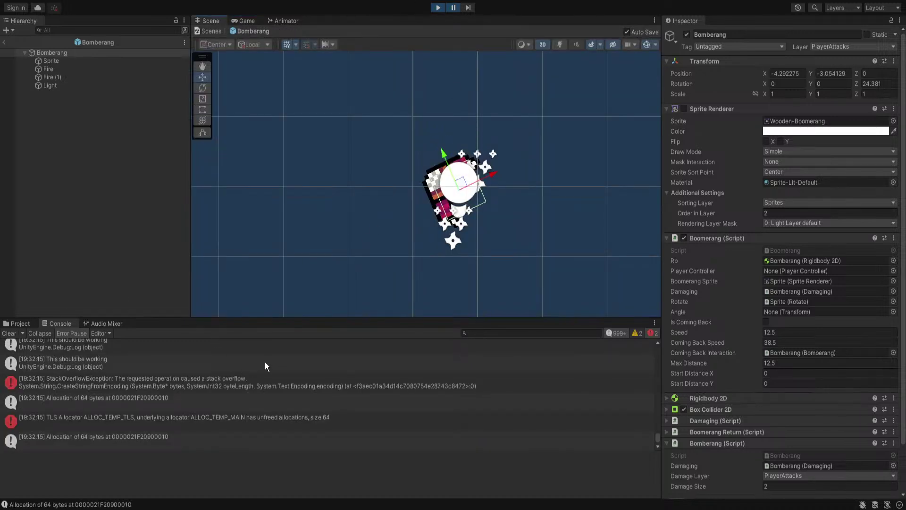
{"action": "left_click", "coordinate": [435, 9]}
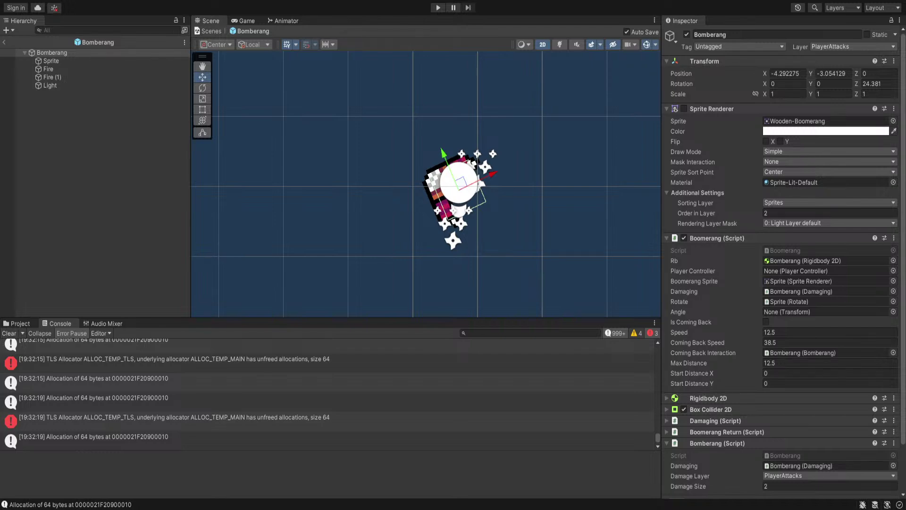
Switch to Visual Studio, review DoInteraction in Bomberang.cs and SetComingBack in Boomerang.cs, and return to Unity
{"action": "key", "text": "alt+Tab"}
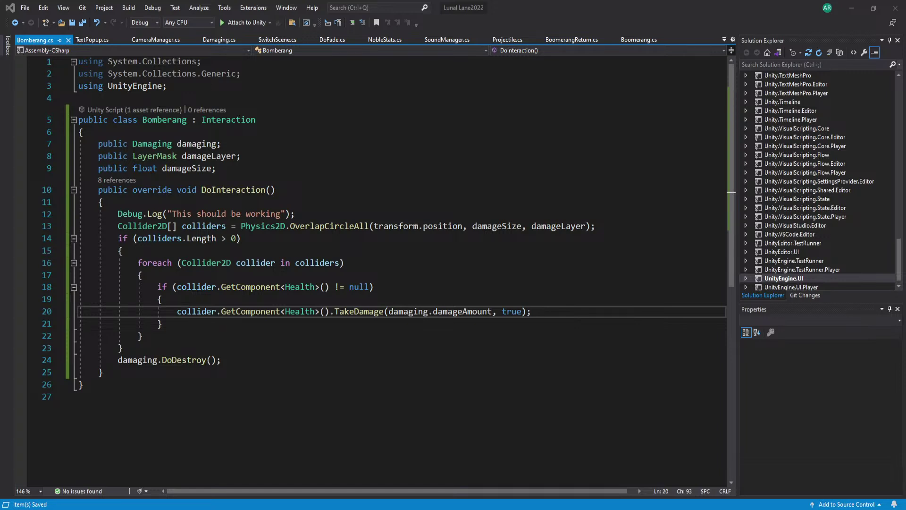
{"action": "left_click", "coordinate": [182, 263]}
{"action": "left_click", "coordinate": [198, 238]}
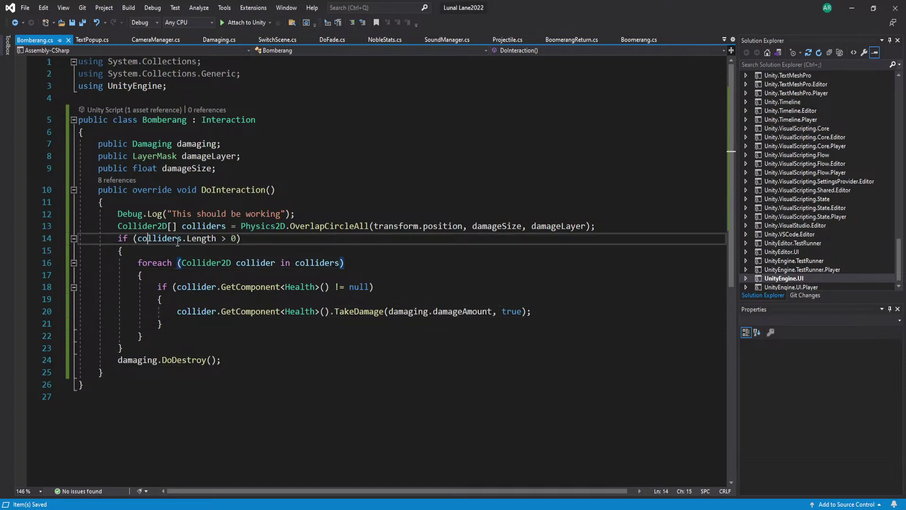
{"action": "left_click", "coordinate": [274, 239]}
{"action": "left_click", "coordinate": [442, 504]}
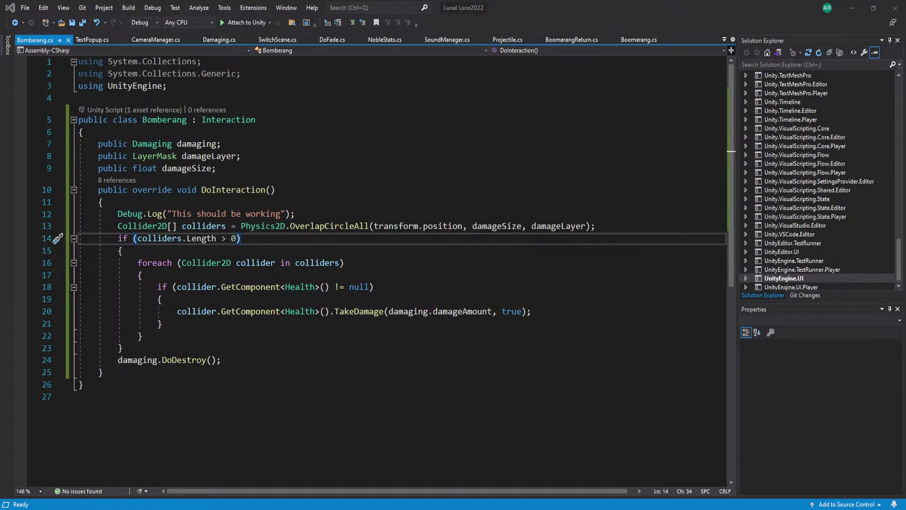
{"action": "scroll", "coordinate": [385, 257], "scroll_direction": "up", "scroll_amount": 1}
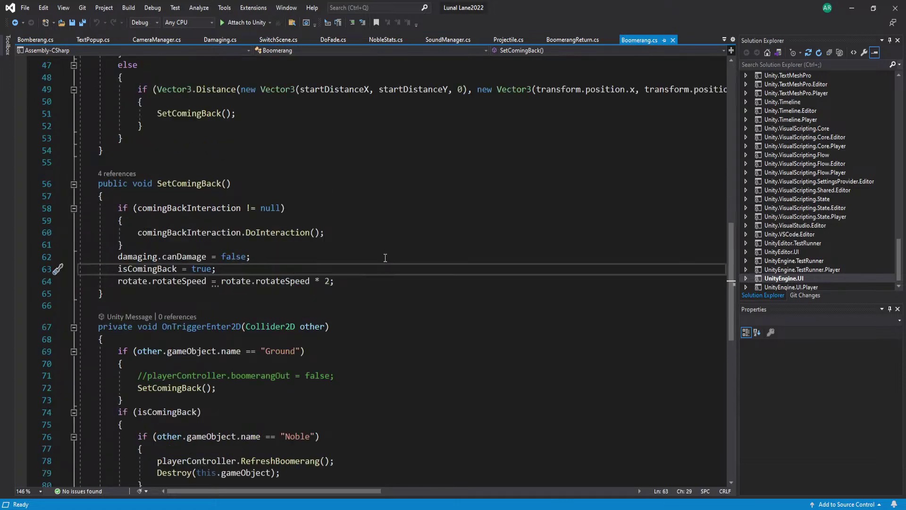
{"action": "left_click", "coordinate": [371, 233]}
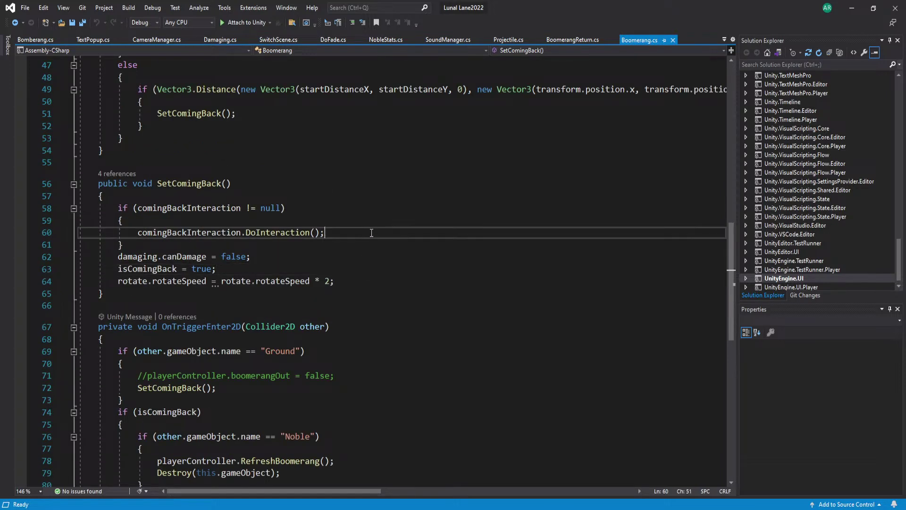
{"action": "left_click", "coordinate": [43, 41]}
{"action": "left_click", "coordinate": [411, 502]}
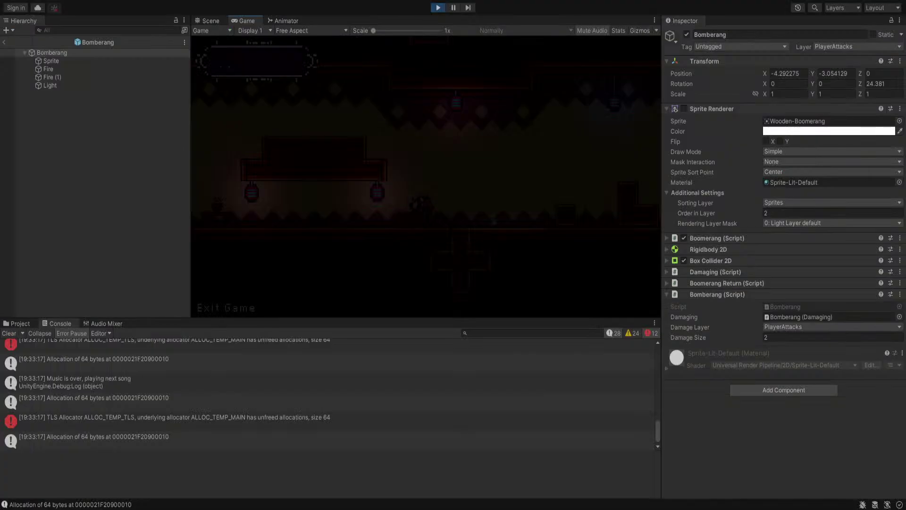
Throw the boomerang in the running game and examine the resulting Console entries
{"action": "left_click", "coordinate": [548, 194]}
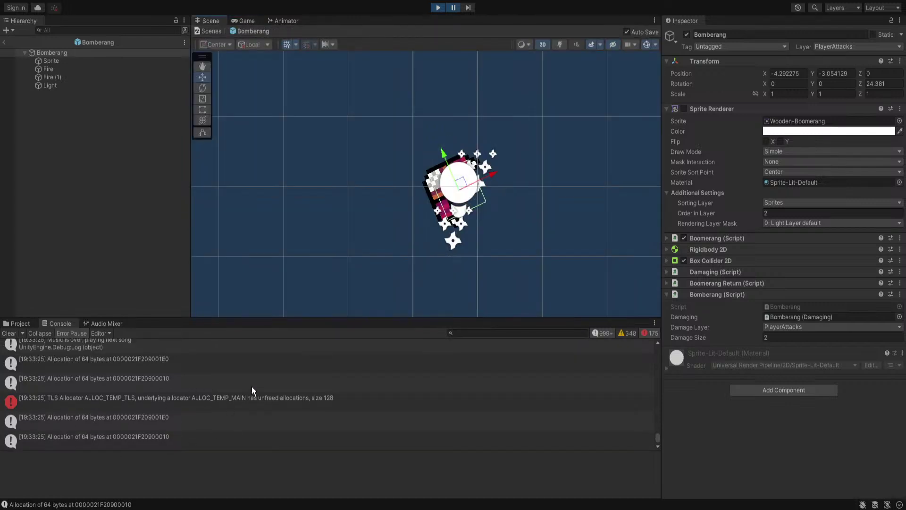
{"action": "scroll", "coordinate": [251, 386], "scroll_direction": "down", "scroll_amount": 1}
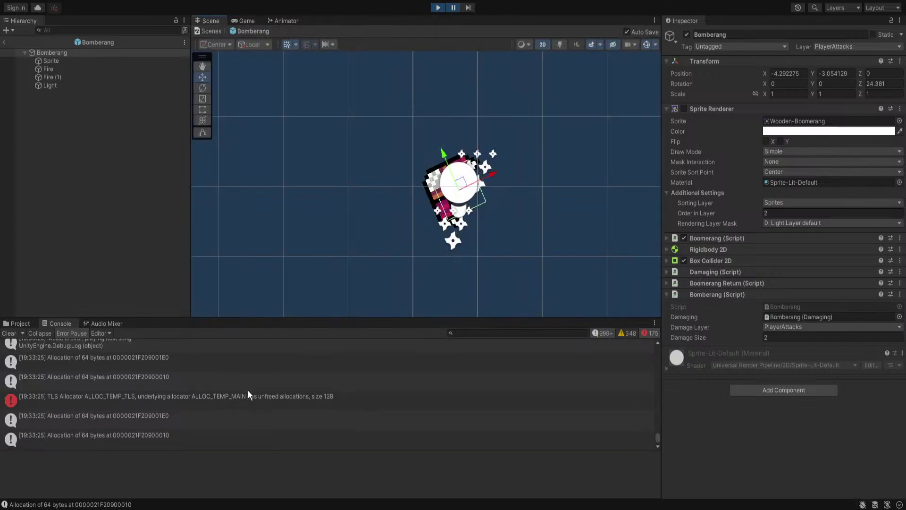
{"action": "scroll", "coordinate": [248, 391], "scroll_direction": "up", "scroll_amount": 3}
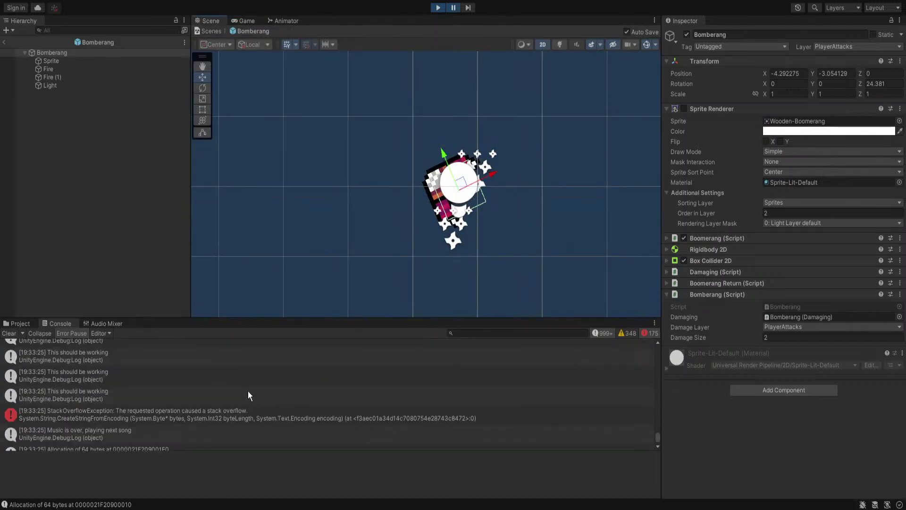
{"action": "scroll", "coordinate": [248, 391], "scroll_direction": "up", "scroll_amount": 1}
{"action": "scroll", "coordinate": [248, 391], "scroll_direction": "down", "scroll_amount": 2}
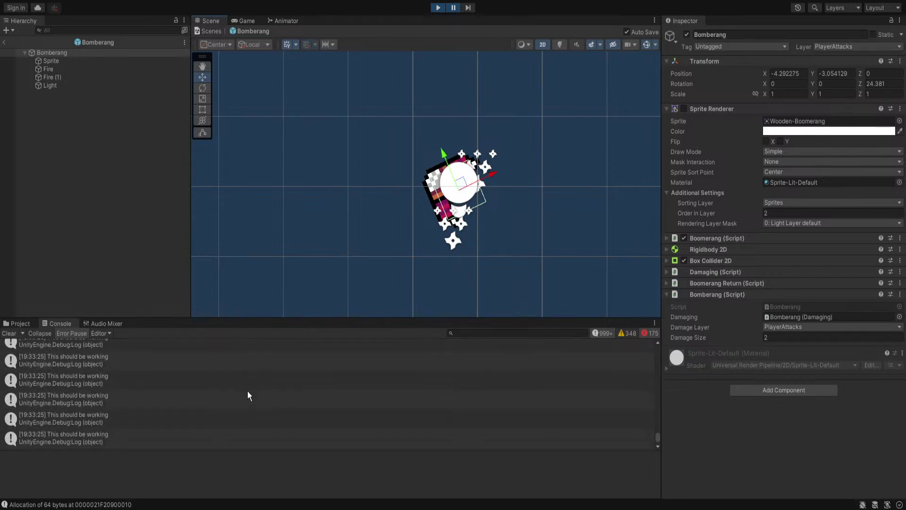
Clear the Console and stop play mode
{"action": "left_click", "coordinate": [9, 333]}
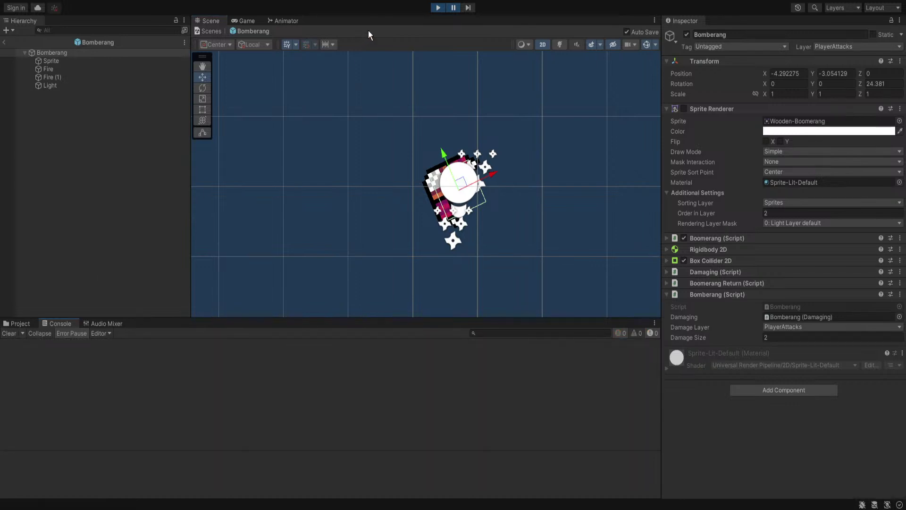
{"action": "left_click", "coordinate": [438, 8]}
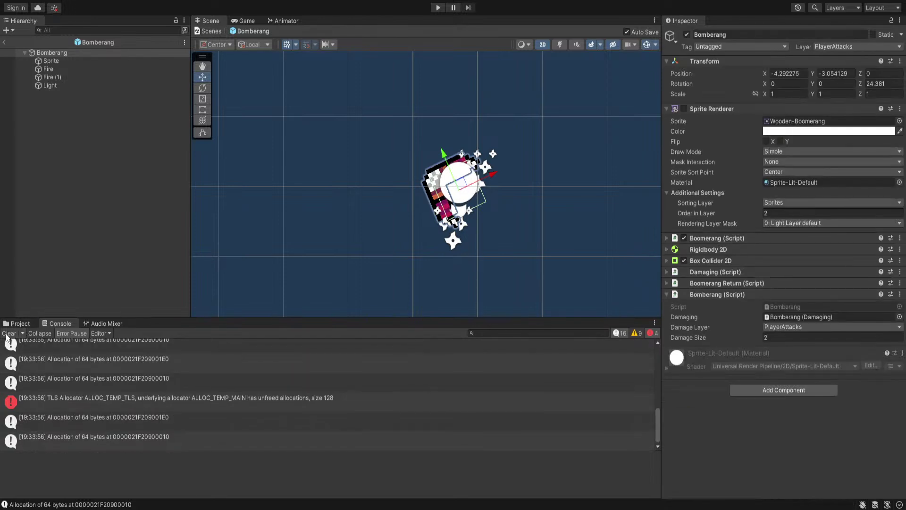
{"action": "left_click", "coordinate": [9, 333]}
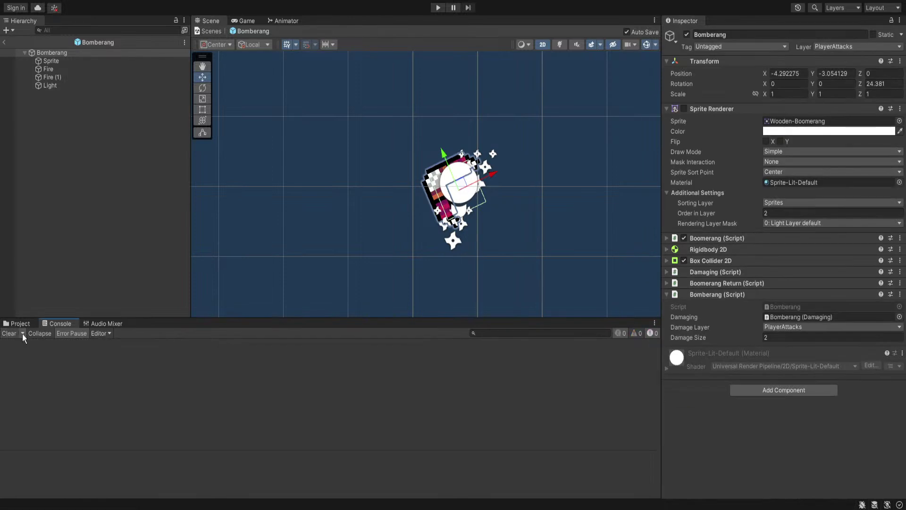
Run the game, throw the boomerang in the starting area, walk to the upper ledge, and throw it at the enemy near the door
{"action": "left_click", "coordinate": [437, 8]}
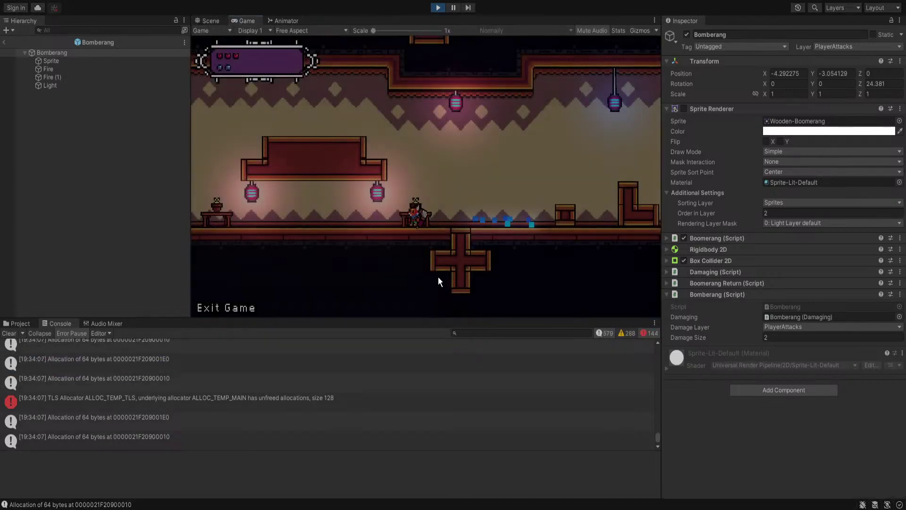
{"action": "key", "text": "a"}
{"action": "left_click", "coordinate": [582, 155]}
{"action": "left_click", "coordinate": [582, 155]}
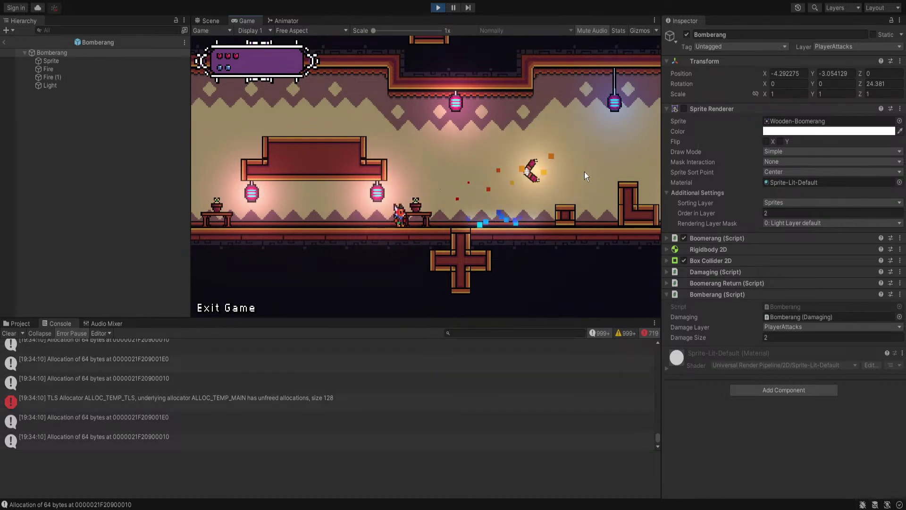
{"action": "key", "text": "a"}
{"action": "key", "text": "a"}
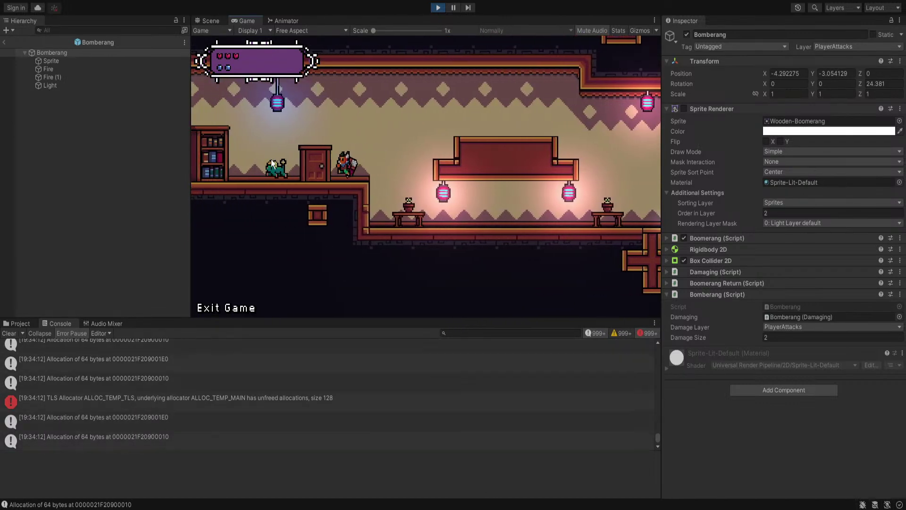
{"action": "left_click", "coordinate": [283, 147]}
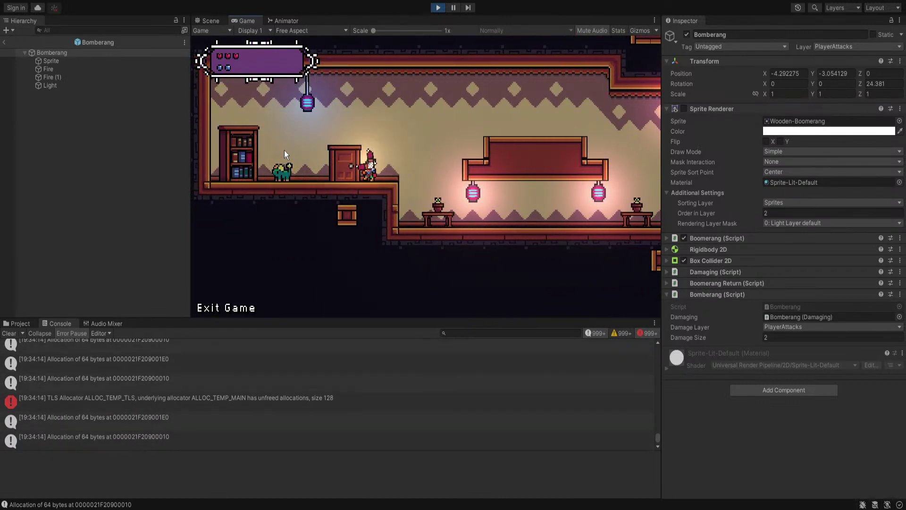
{"action": "left_click", "coordinate": [284, 150]}
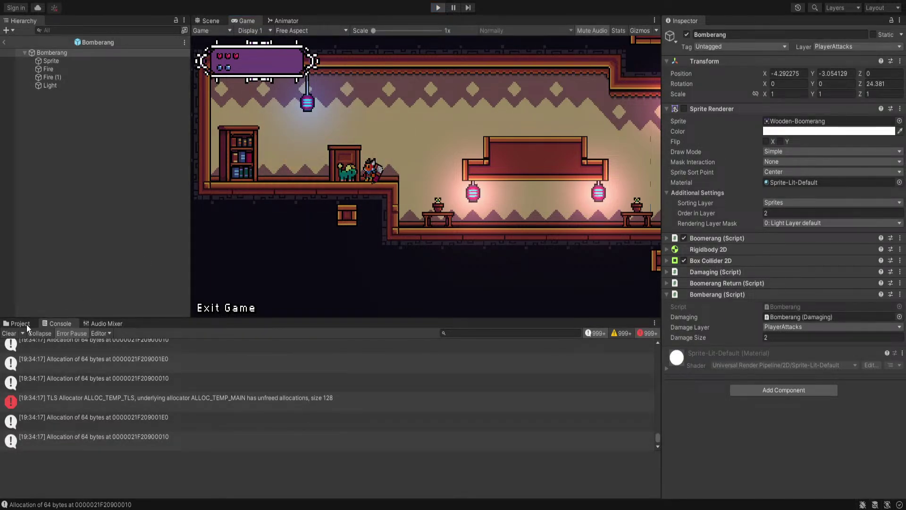
Stop play mode and clear the Console
{"action": "key", "text": "ctrl+p"}
{"action": "left_click", "coordinate": [10, 334]}
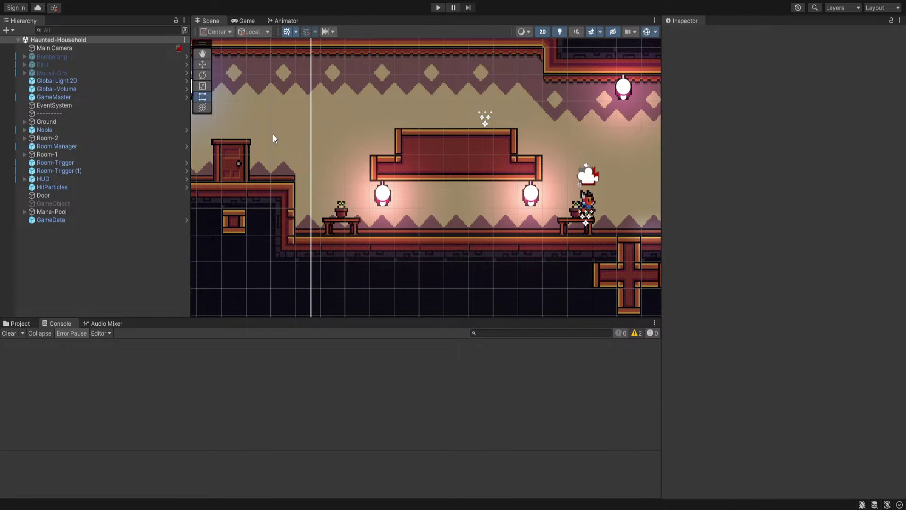
{"action": "scroll", "coordinate": [457, 213], "scroll_direction": "down", "scroll_amount": 7}
{"action": "middle_click_drag", "start_coordinate": [461, 216], "coordinate": [416, 210]}
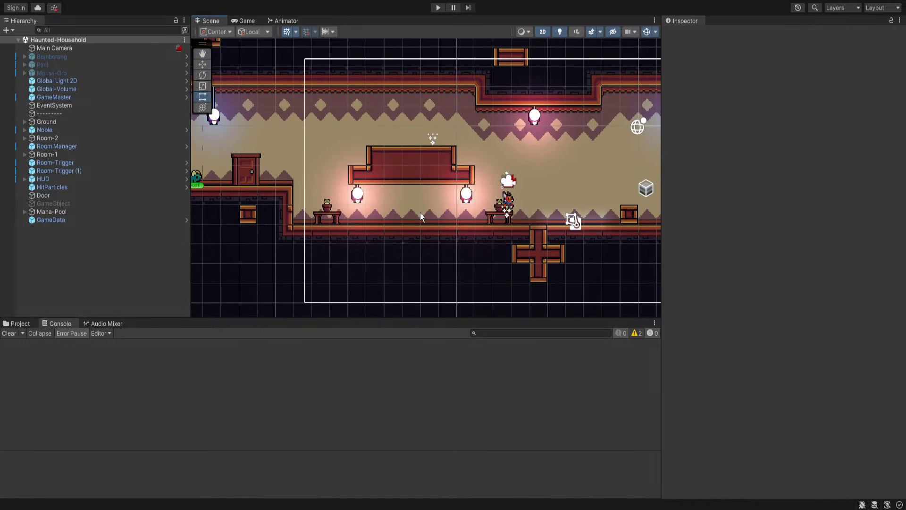
{"action": "middle_click_drag", "start_coordinate": [480, 214], "coordinate": [448, 214]}
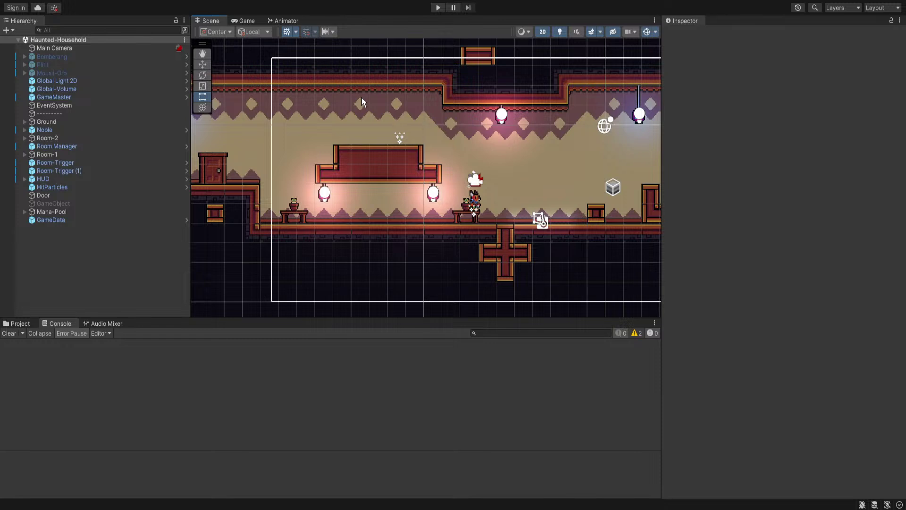
{"action": "middle_click_drag", "start_coordinate": [505, 94], "coordinate": [403, 68]}
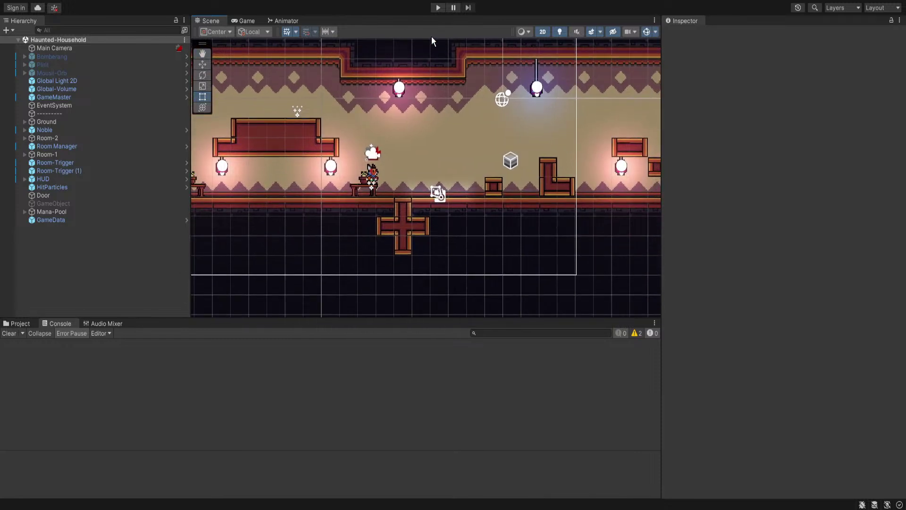
Run the game, throw the boomerang in the starting area, climb to the upper ledge, and throw it at the enemy near the door
{"action": "left_click", "coordinate": [438, 8]}
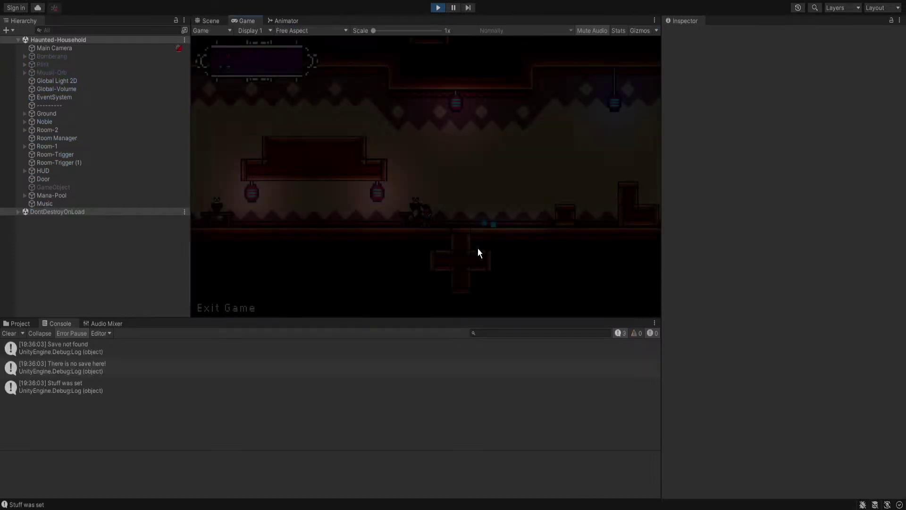
{"action": "left_click", "coordinate": [550, 157]}
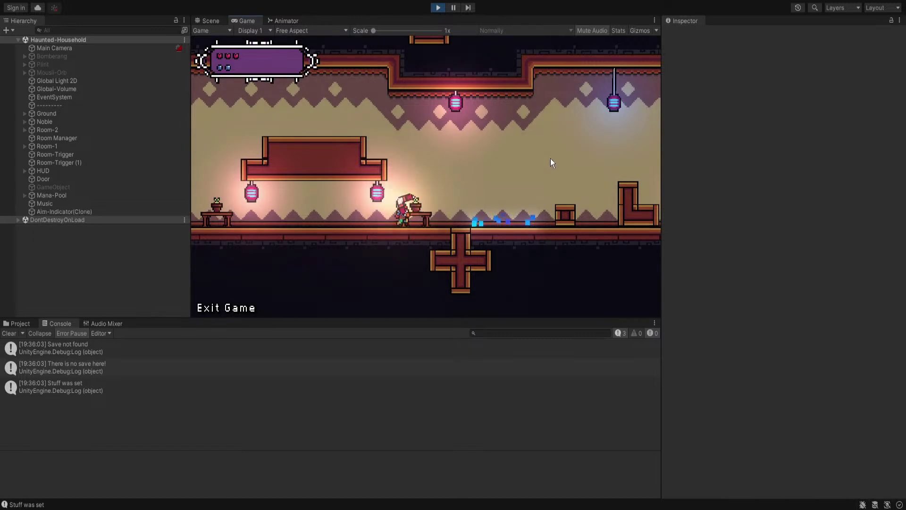
{"action": "left_click", "coordinate": [544, 160]}
{"action": "key", "text": "a"}
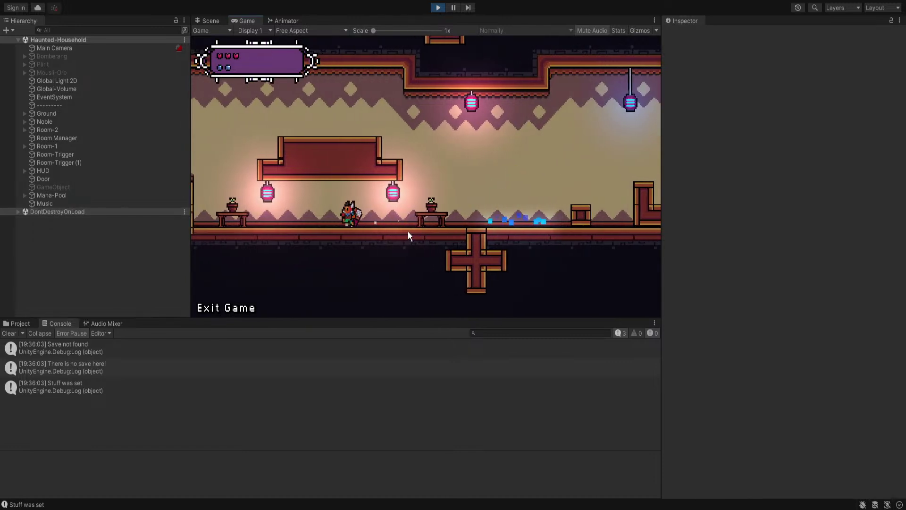
{"action": "key", "text": "space"}
{"action": "left_click", "coordinate": [273, 149]}
{"action": "left_click", "coordinate": [276, 148]}
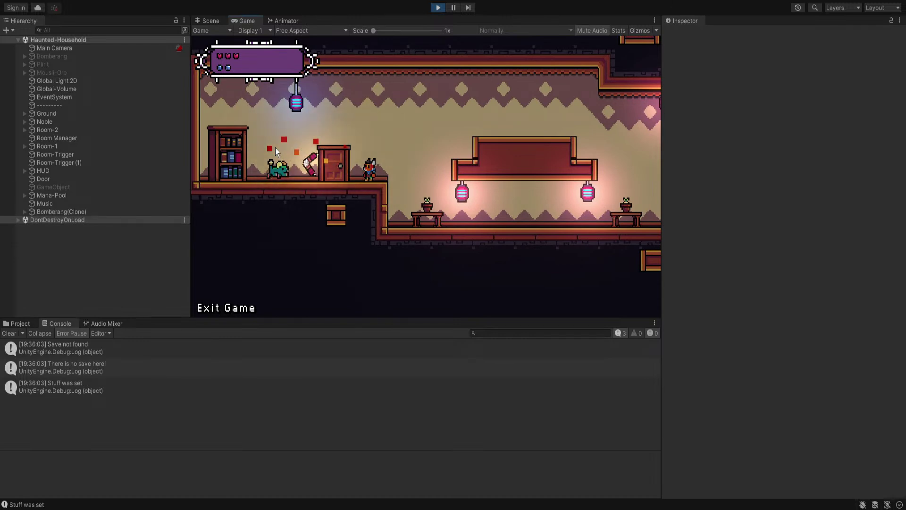
{"action": "left_click", "coordinate": [304, 143]}
{"action": "left_click", "coordinate": [331, 136]}
End the running game and clear the Console entries
{"action": "left_click", "coordinate": [436, 8]}
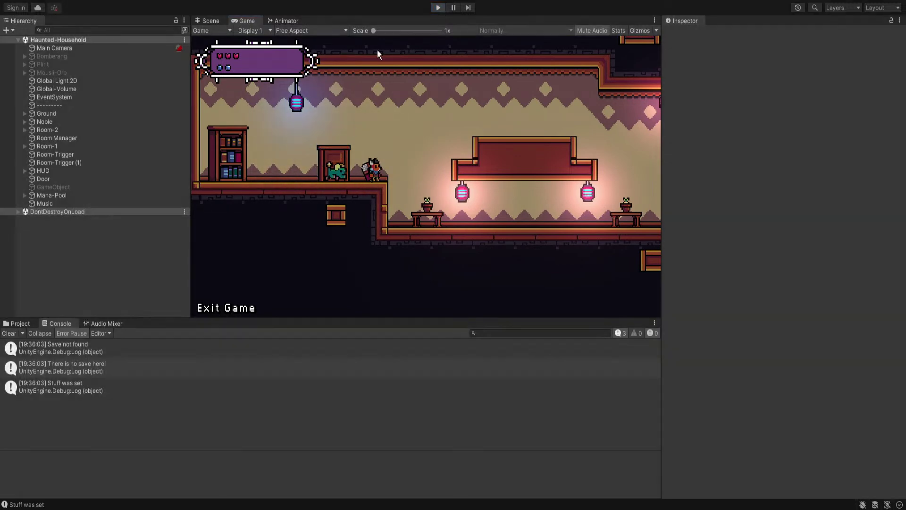
{"action": "left_click", "coordinate": [17, 323]}
{"action": "left_click", "coordinate": [60, 323]}
{"action": "left_click", "coordinate": [8, 334]}
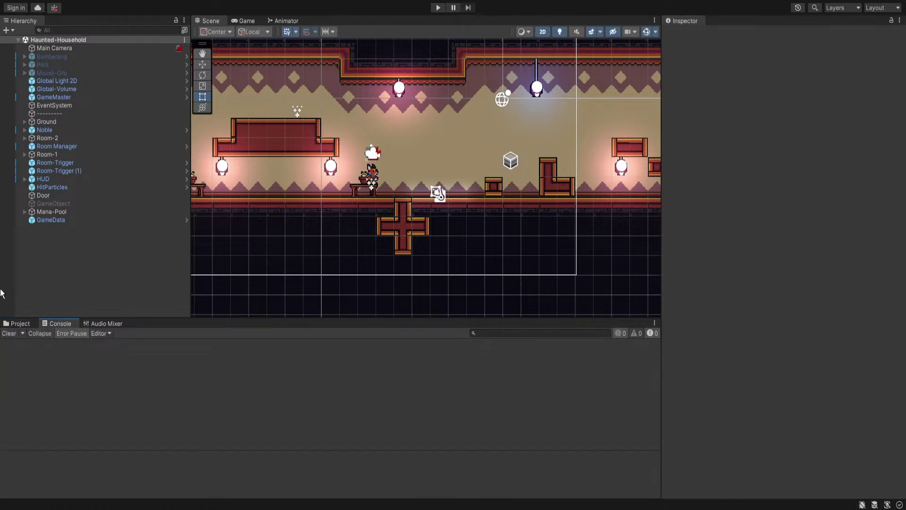
Open the Bomberang prefab from Assets/Prefabs/Charms for editing
{"action": "left_click", "coordinate": [11, 323]}
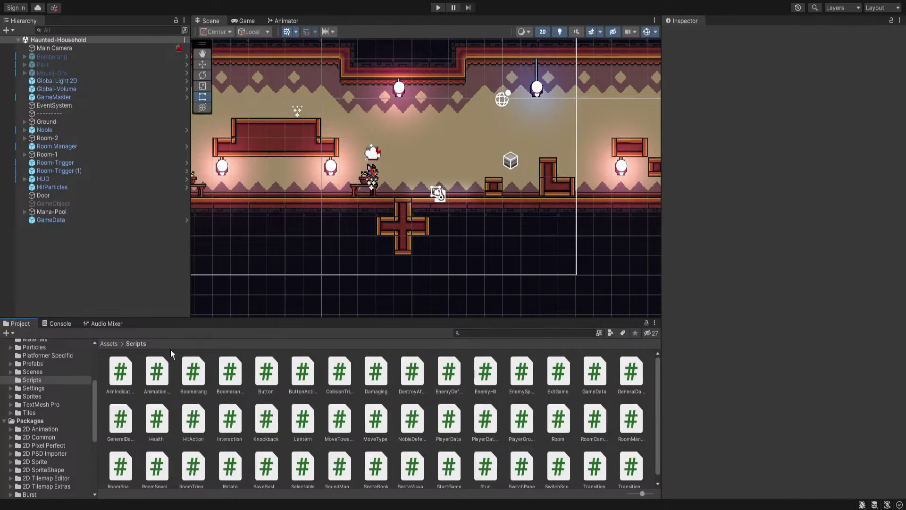
{"action": "left_click", "coordinate": [108, 344]}
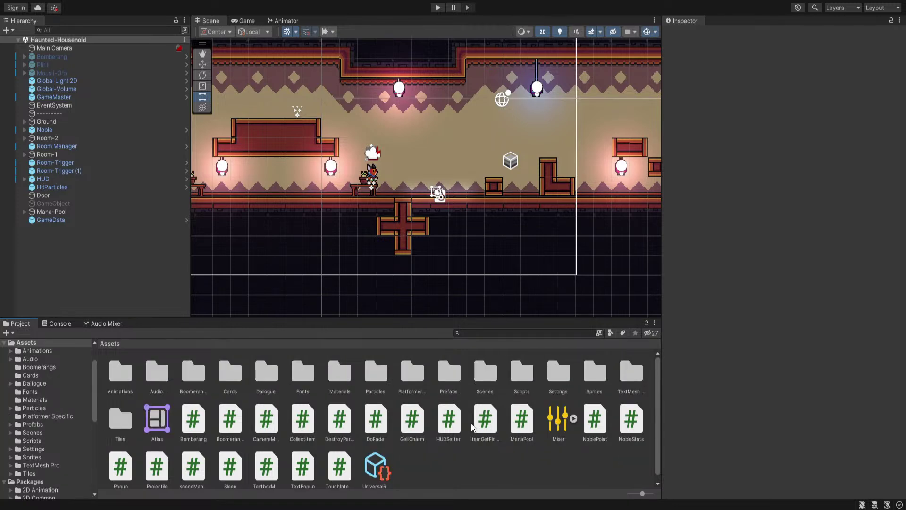
{"action": "double_click", "coordinate": [452, 371]}
{"action": "left_click", "coordinate": [156, 372]}
{"action": "double_click", "coordinate": [191, 373]}
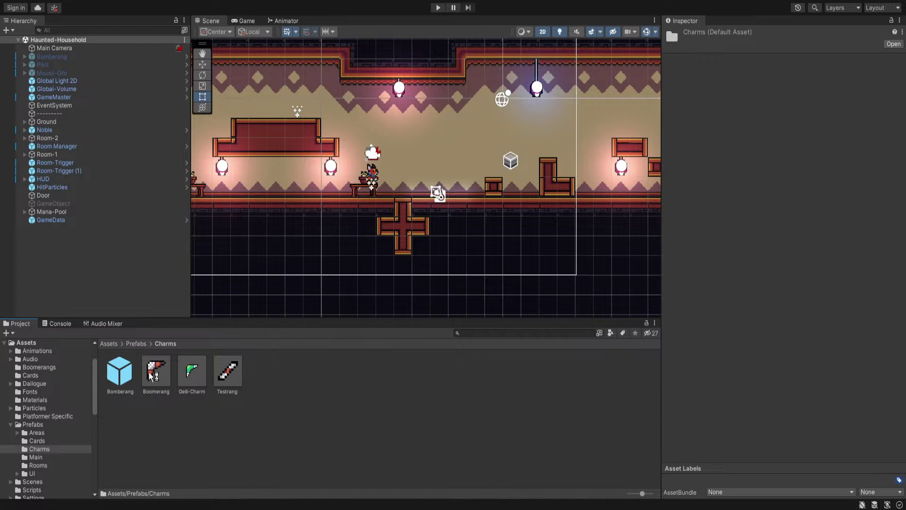
{"action": "left_click", "coordinate": [119, 371]}
{"action": "left_click", "coordinate": [886, 45]}
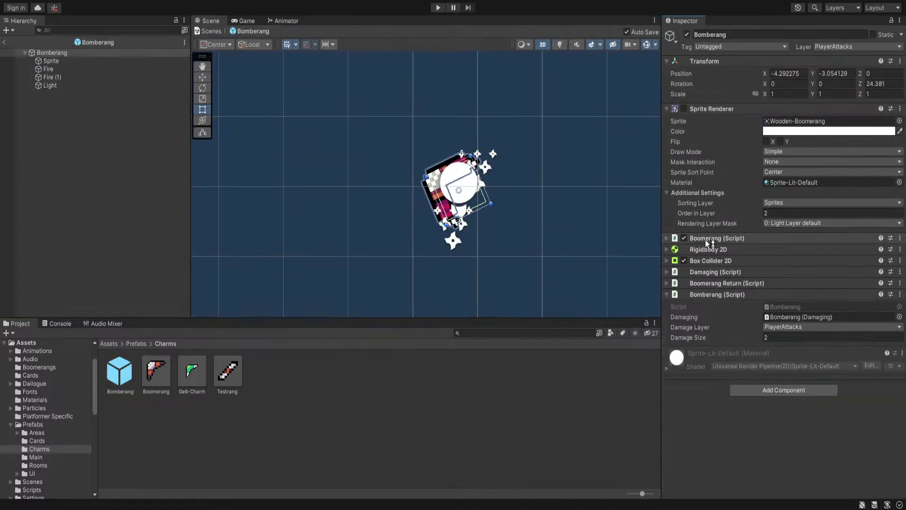
Open the Bomberang script in Visual Studio, review the commented-out destroy call in DoInteraction, and save the file
{"action": "left_click", "coordinate": [773, 307]}
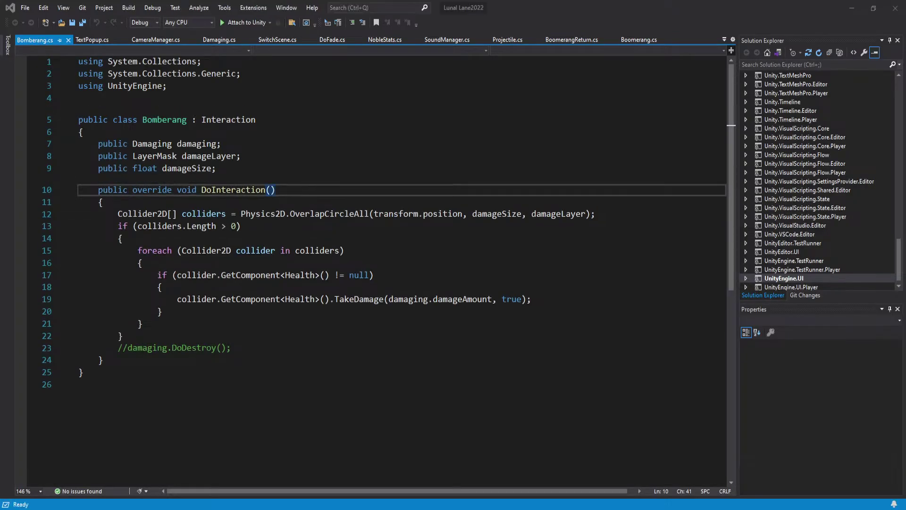
{"action": "left_click_drag", "start_coordinate": [285, 348], "coordinate": [285, 341]}
{"action": "key", "text": "ctrl+s"}
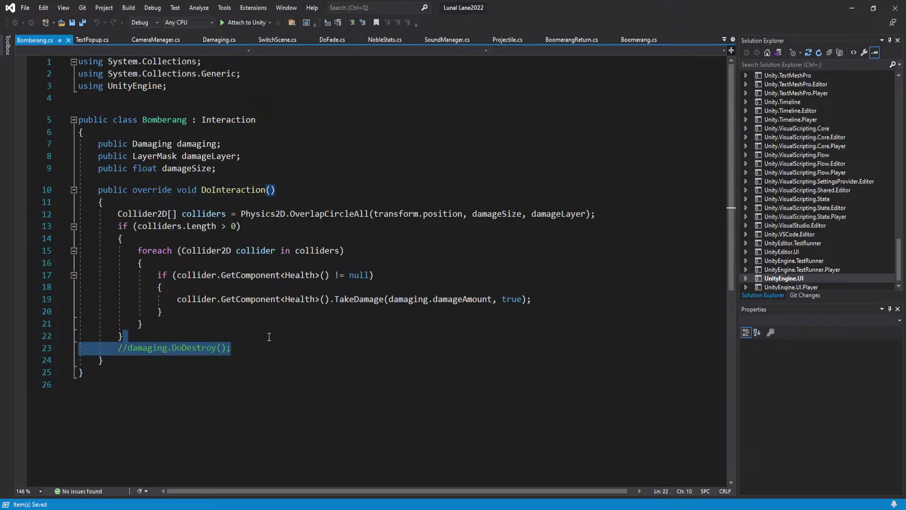
{"action": "left_click", "coordinate": [266, 348]}
{"action": "key", "text": "alt+Tab"}
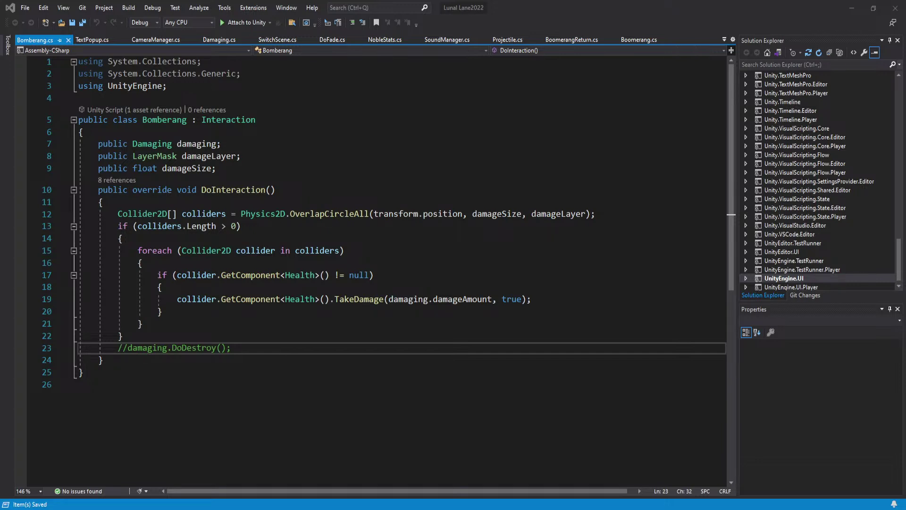
{"action": "key", "text": "alt+Tab"}
Uncomment the damaging.DoDestroy() call at the end of DoInteraction in Bomberang.cs and save the script
{"action": "left_click", "coordinate": [127, 348]}
{"action": "key", "text": "BackSpace"}
{"action": "key", "text": "BackSpace"}
{"action": "left_click", "coordinate": [606, 226]}
{"action": "left_click", "coordinate": [511, 214]}
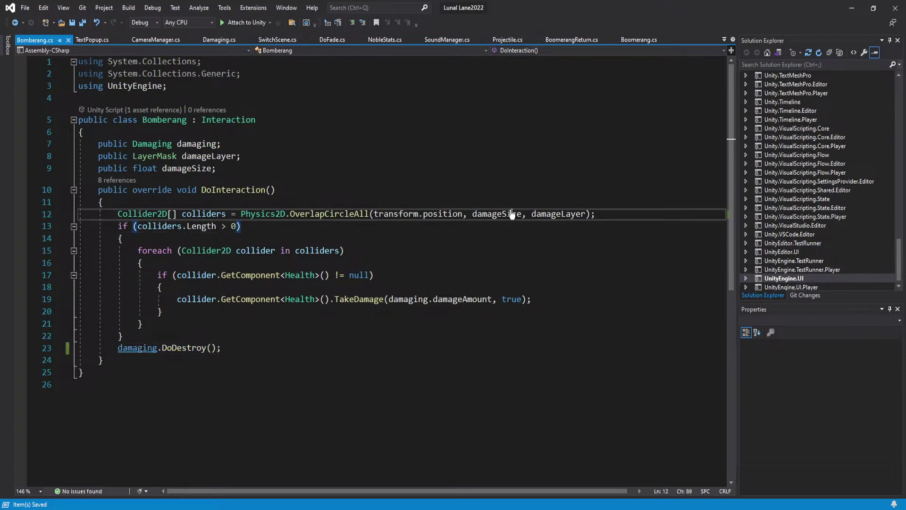
{"action": "left_click", "coordinate": [440, 508]}
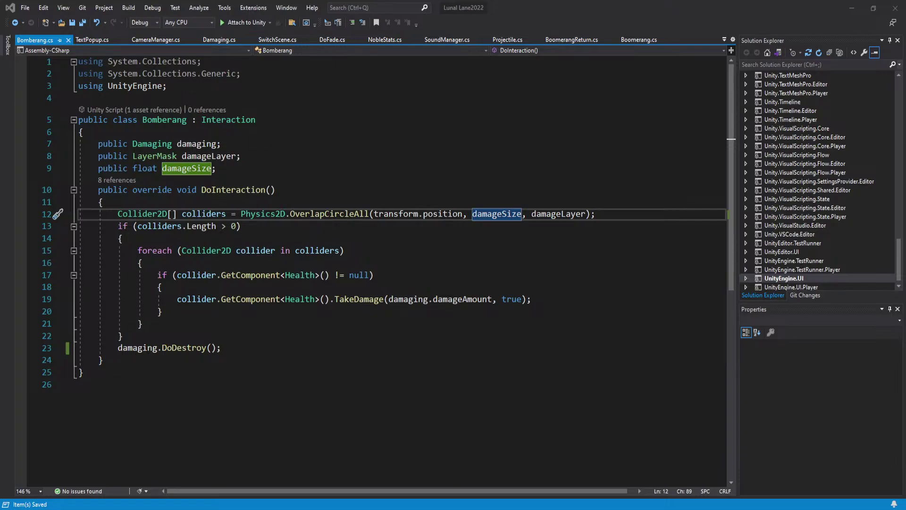
Return to Unity and review the Damaging component's settings on the Bomberang prefab
{"action": "key", "text": "alt+Tab"}
{"action": "scroll", "coordinate": [481, 193], "scroll_direction": "down", "scroll_amount": 2}
{"action": "middle_click_drag", "start_coordinate": [483, 194], "coordinate": [425, 191]}
{"action": "middle_click_drag", "start_coordinate": [424, 191], "coordinate": [500, 190]}
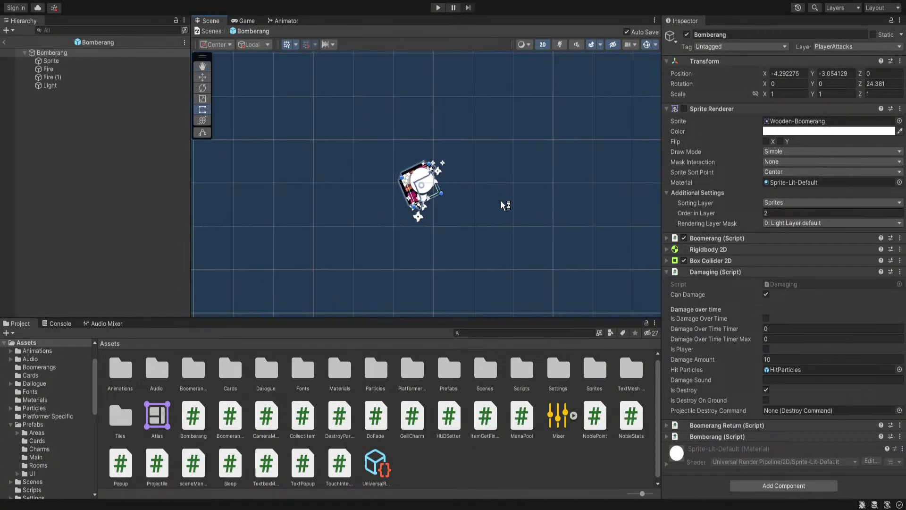
{"action": "left_click", "coordinate": [699, 271]}
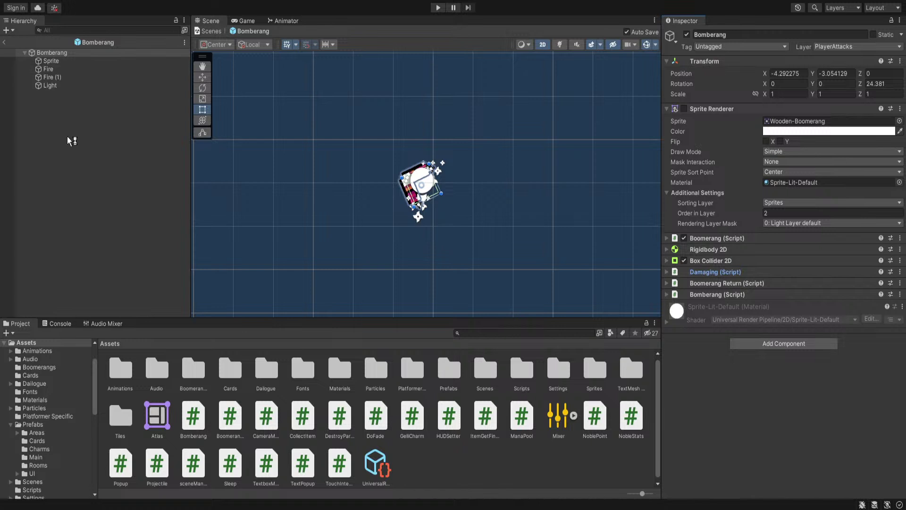
Open the Mousii enemy prefab from Prefabs/Areas/Haunted Household/Enemies/Mousii
{"action": "double_click", "coordinate": [448, 368]}
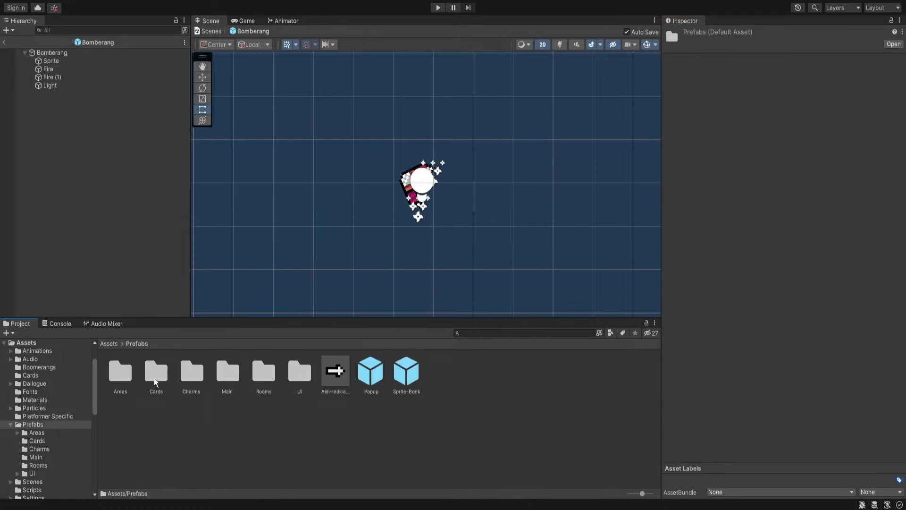
{"action": "double_click", "coordinate": [122, 375]}
{"action": "double_click", "coordinate": [123, 376]}
{"action": "double_click", "coordinate": [125, 379]}
{"action": "double_click", "coordinate": [125, 379]}
{"action": "left_click", "coordinate": [125, 379]}
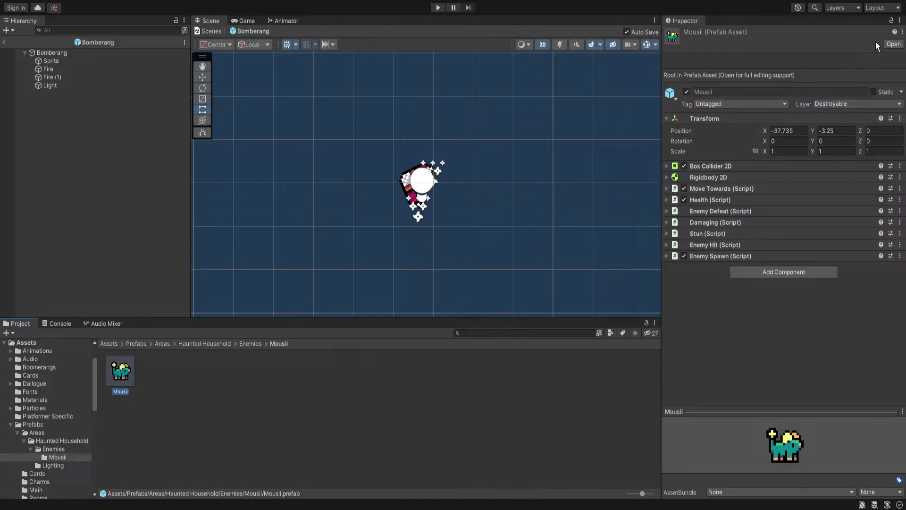
{"action": "left_click", "coordinate": [893, 44]}
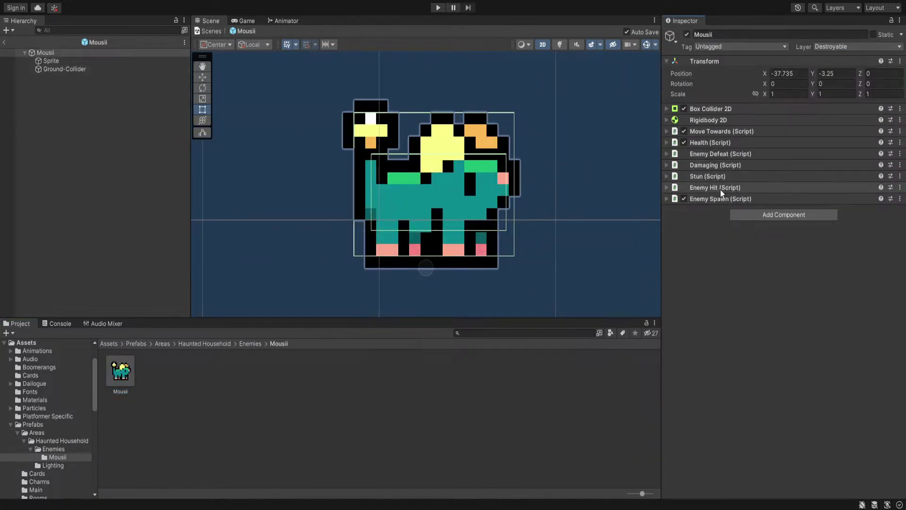
Examine the Health and Box Collider 2D components of the Mousii prefab, and return to the Haunted-Household scene
{"action": "left_click", "coordinate": [721, 144]}
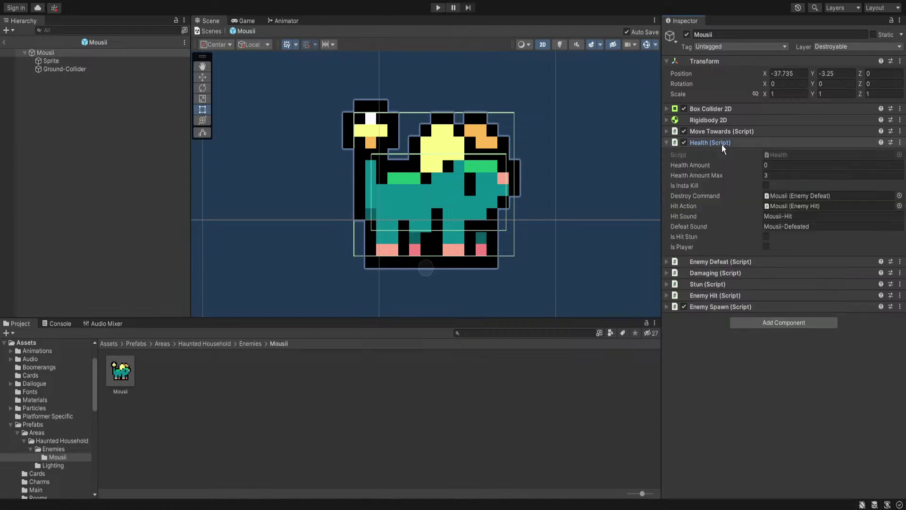
{"action": "left_click", "coordinate": [721, 144]}
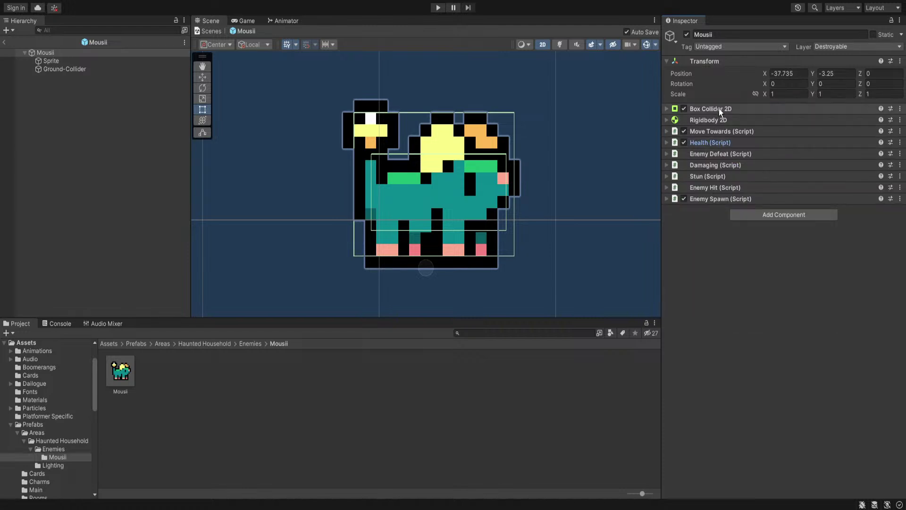
{"action": "left_click", "coordinate": [719, 109]}
{"action": "left_click", "coordinate": [720, 110]}
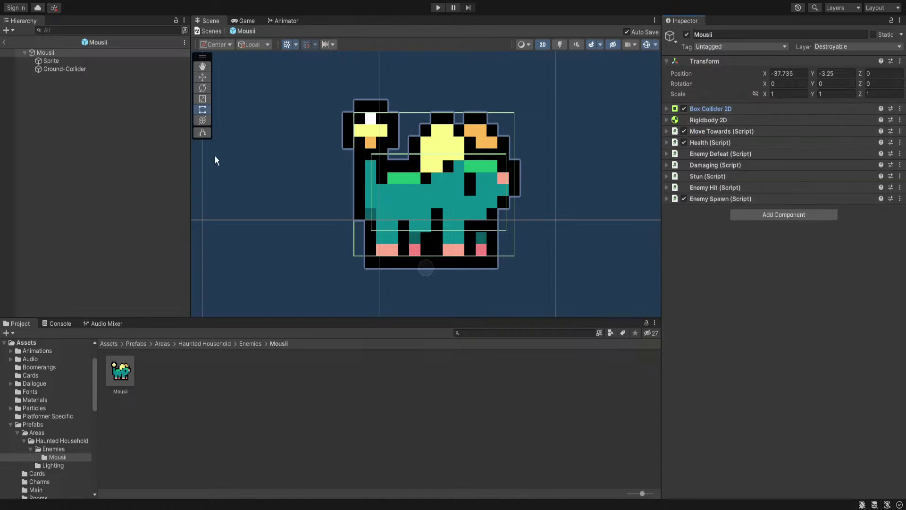
{"action": "left_click", "coordinate": [4, 42]}
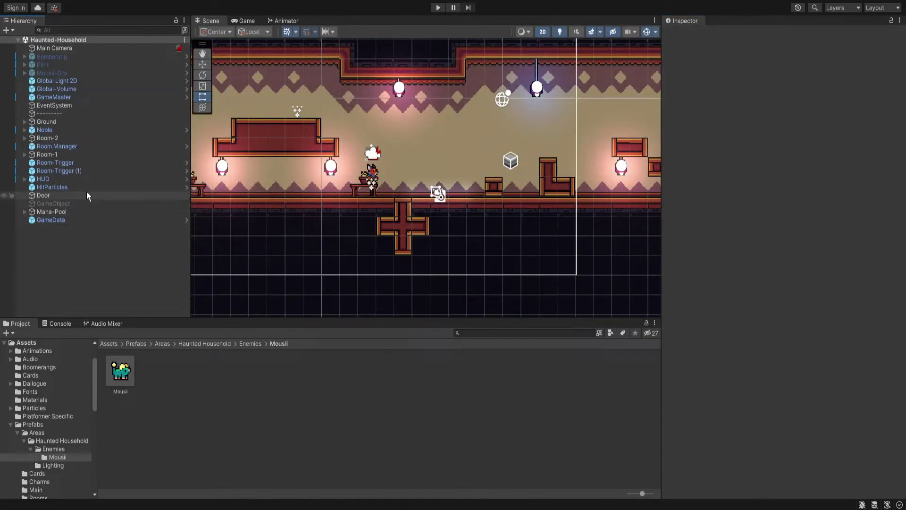
Open the Bomberang prefab again from Prefabs/Charms
{"action": "left_click", "coordinate": [108, 344]}
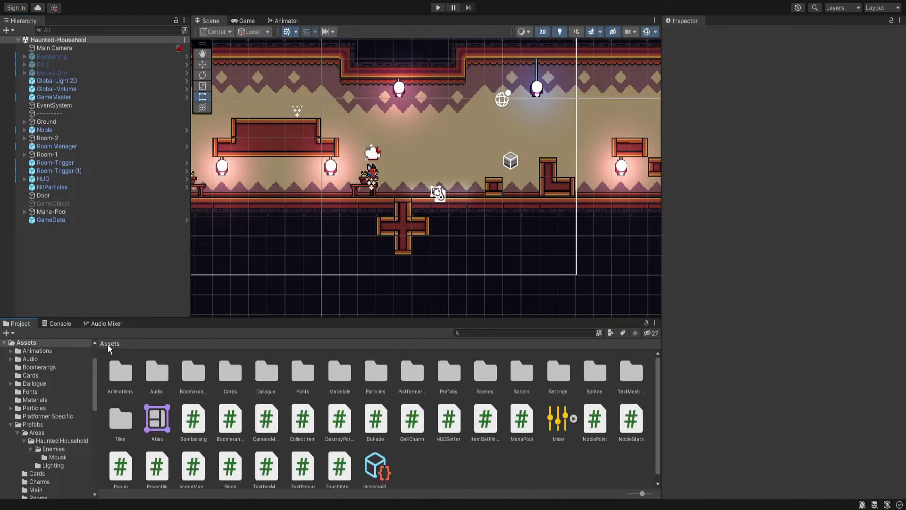
{"action": "double_click", "coordinate": [437, 379]}
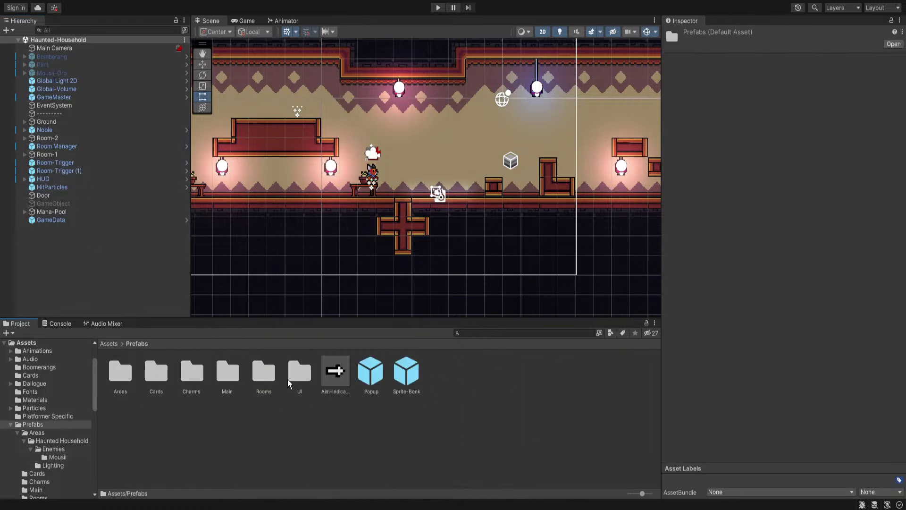
{"action": "double_click", "coordinate": [202, 381]}
{"action": "left_click", "coordinate": [124, 378]}
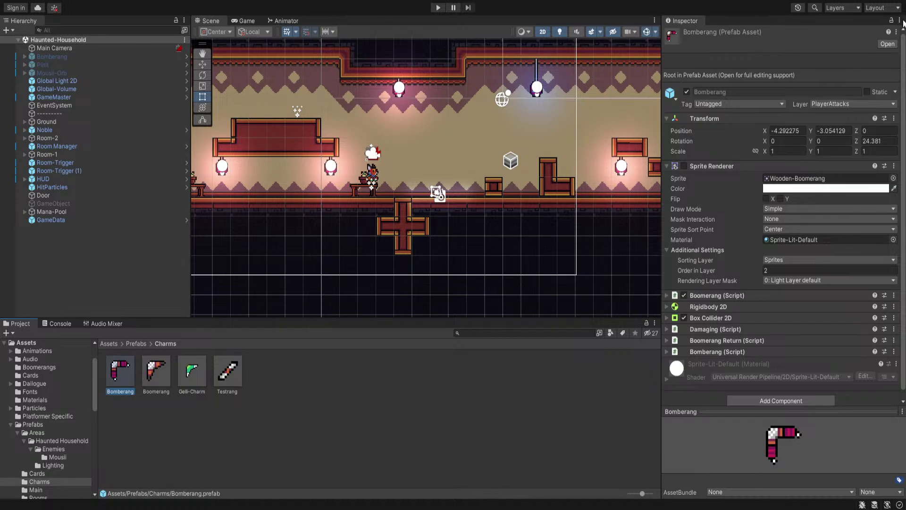
{"action": "left_click", "coordinate": [886, 44]}
Add Destroyable to the Damage Layer mask of the Bomberang script component, and return to the scene
{"action": "left_click", "coordinate": [715, 295]}
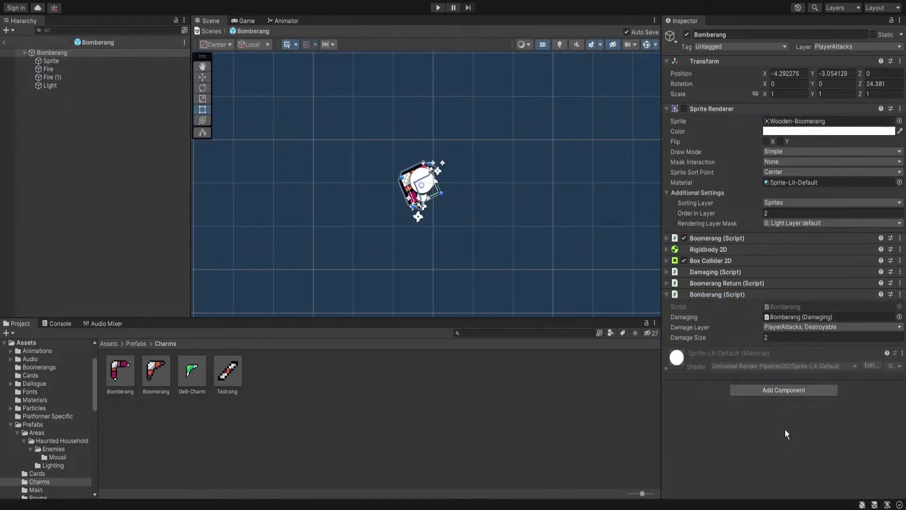
{"action": "left_click", "coordinate": [548, 237]}
{"action": "left_click", "coordinate": [4, 42]}
Run the game, jump up to the ledge, and throw the boomerang at the enemy by the door
{"action": "key", "text": "ctrl+p"}
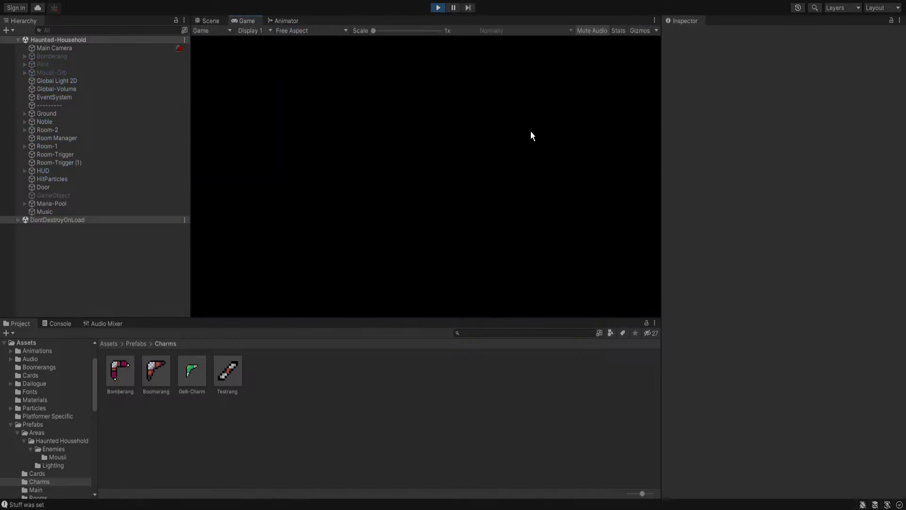
{"action": "key", "text": "a"}
{"action": "key", "text": "space"}
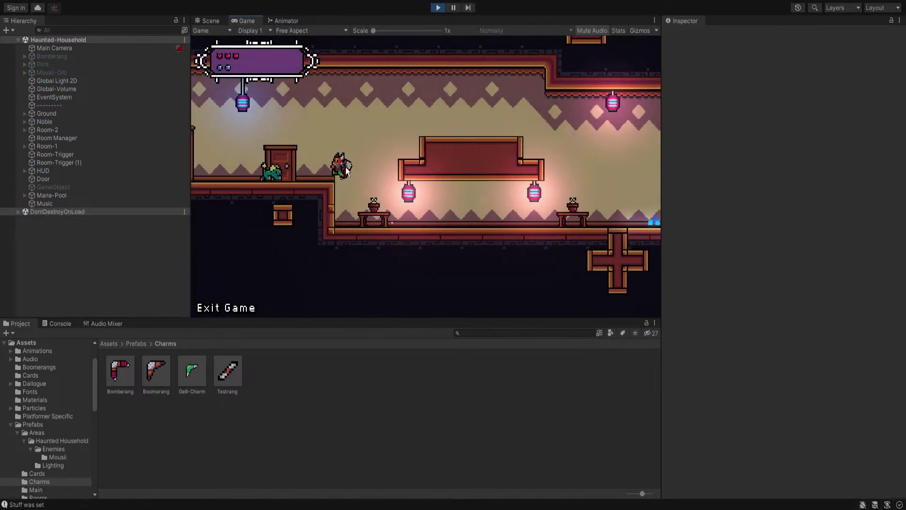
{"action": "left_click", "coordinate": [313, 126]}
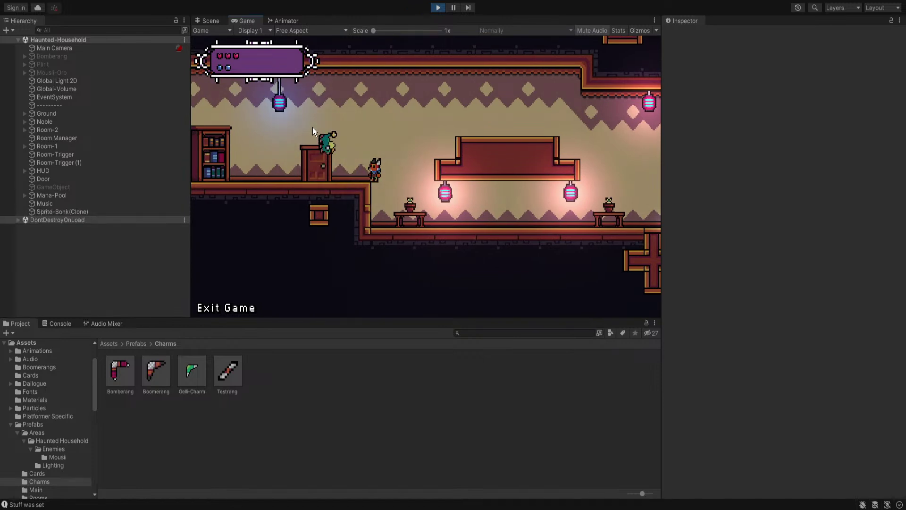
Bring the character down from the ledge, run past the mana pool and jump the obstacles toward the next room
{"action": "key", "text": "d"}
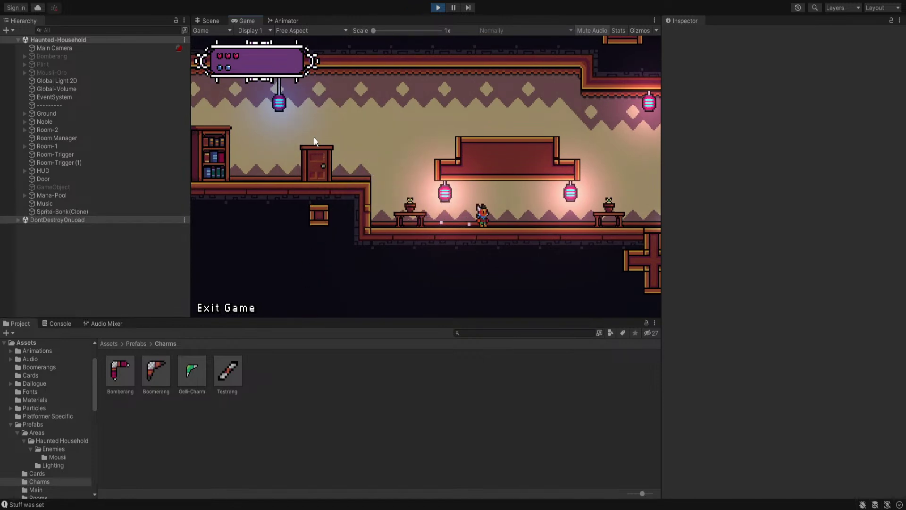
{"action": "key", "text": "a"}
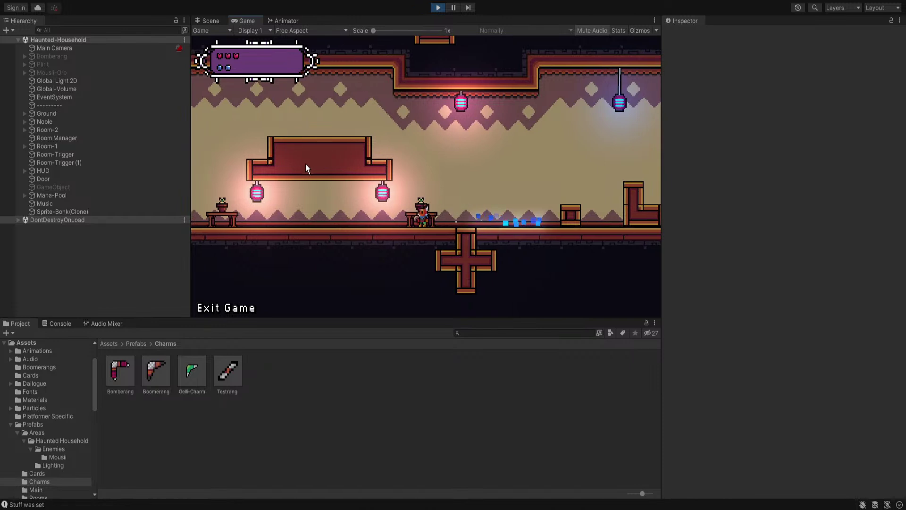
{"action": "key", "text": "space"}
{"action": "key", "text": "d"}
{"action": "key", "text": "d"}
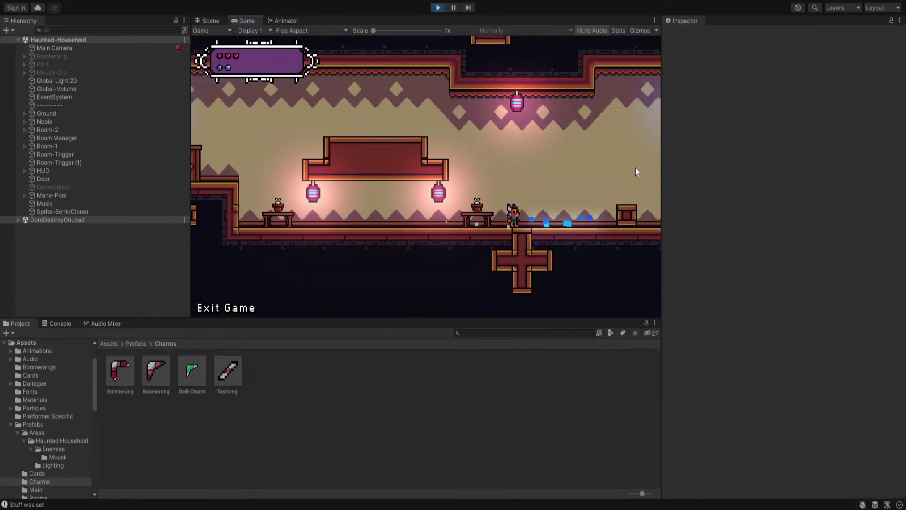
{"action": "key", "text": "space"}
{"action": "key", "text": "space"}
{"action": "key", "text": "d"}
Move the character back and forth across the boundary between the two rooms, and stop the game
{"action": "key", "text": "a"}
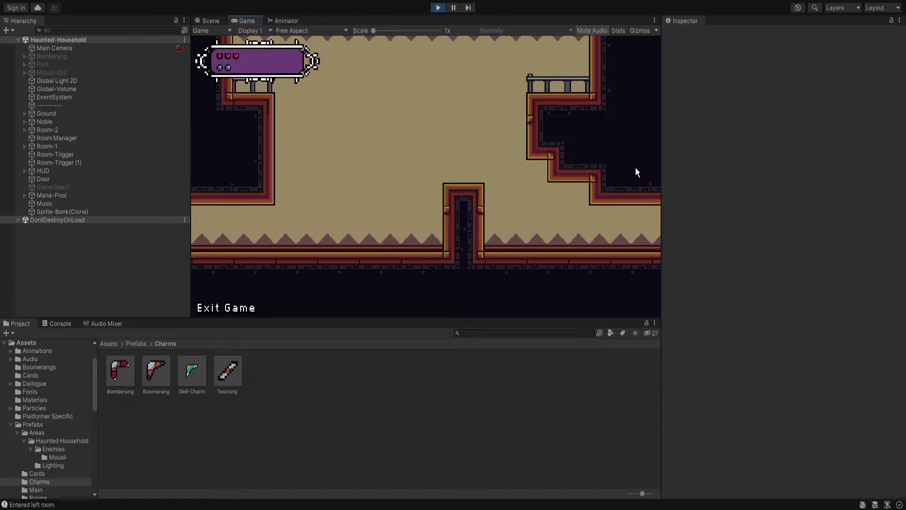
{"action": "key", "text": "d"}
{"action": "key", "text": "a"}
{"action": "key", "text": "d"}
{"action": "left_click", "coordinate": [436, 8]}
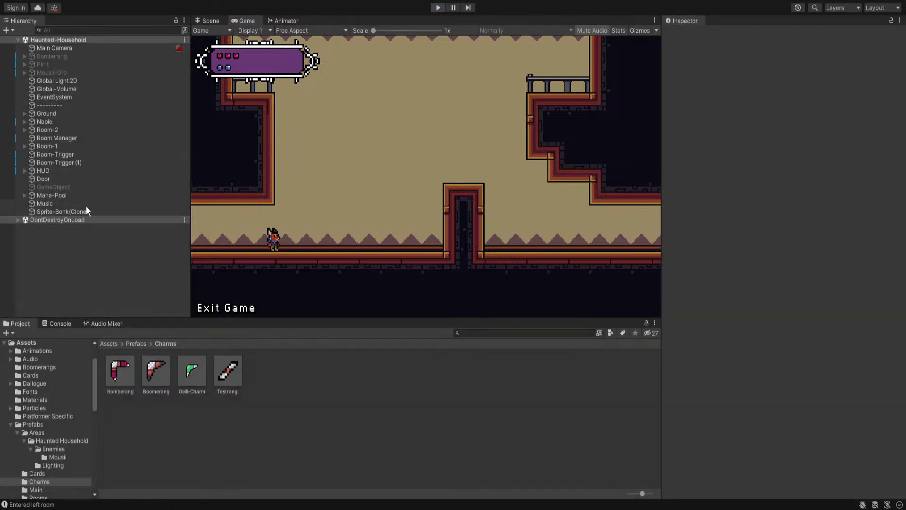
Expand Room-2 and Room-1 and examine the Room Specifics component of each one's Room child
{"action": "left_click", "coordinate": [38, 138]}
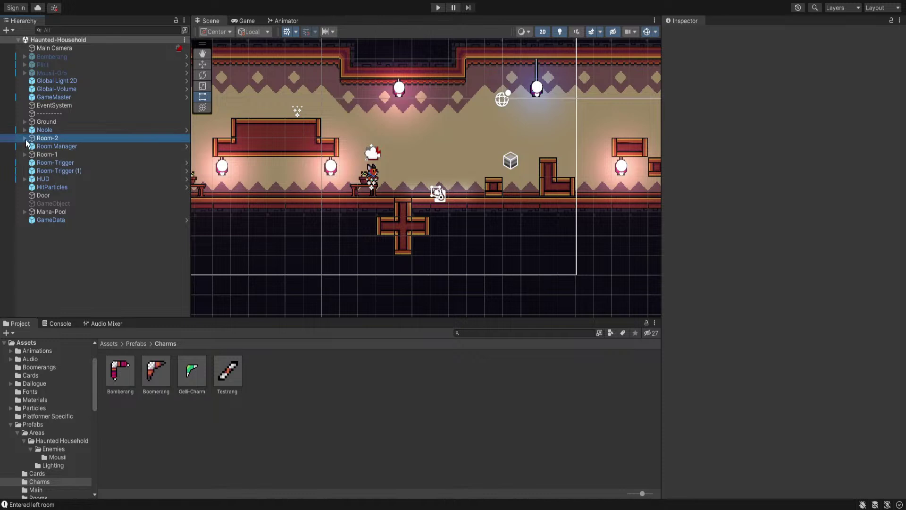
{"action": "left_click", "coordinate": [25, 138]}
{"action": "left_click", "coordinate": [28, 146]}
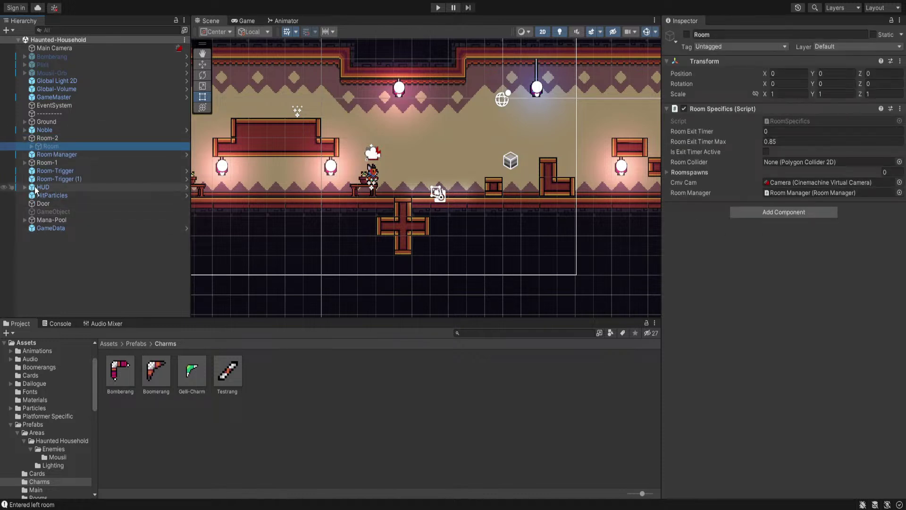
{"action": "left_click", "coordinate": [25, 162]}
{"action": "left_click", "coordinate": [49, 171]}
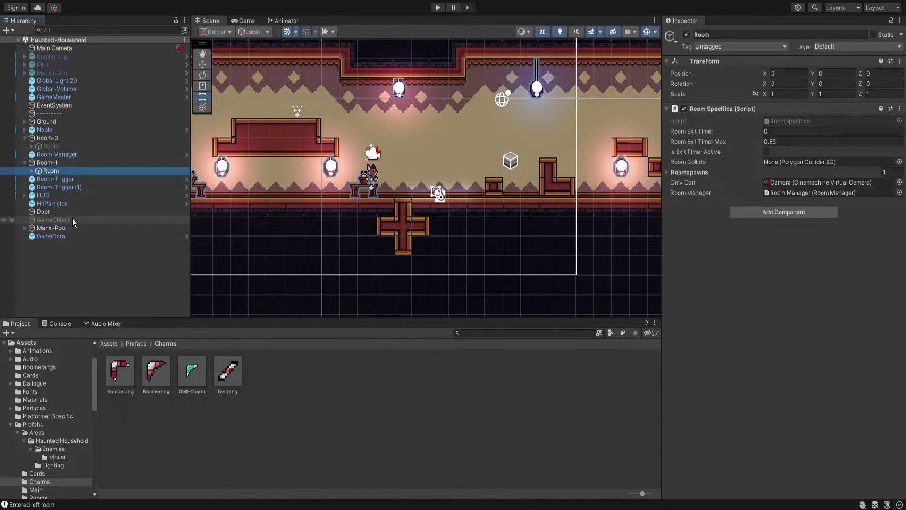
Examine the Room Trigger settings of Room-Trigger and Room-Trigger (1) and their positions in the scene
{"action": "double_click", "coordinate": [71, 180]}
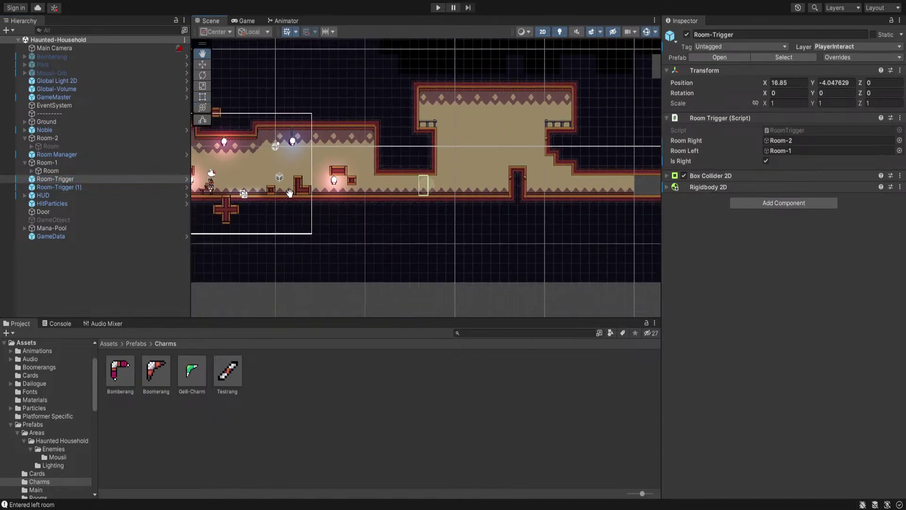
{"action": "left_click", "coordinate": [74, 189]}
{"action": "middle_click_drag", "start_coordinate": [264, 175], "coordinate": [497, 187]}
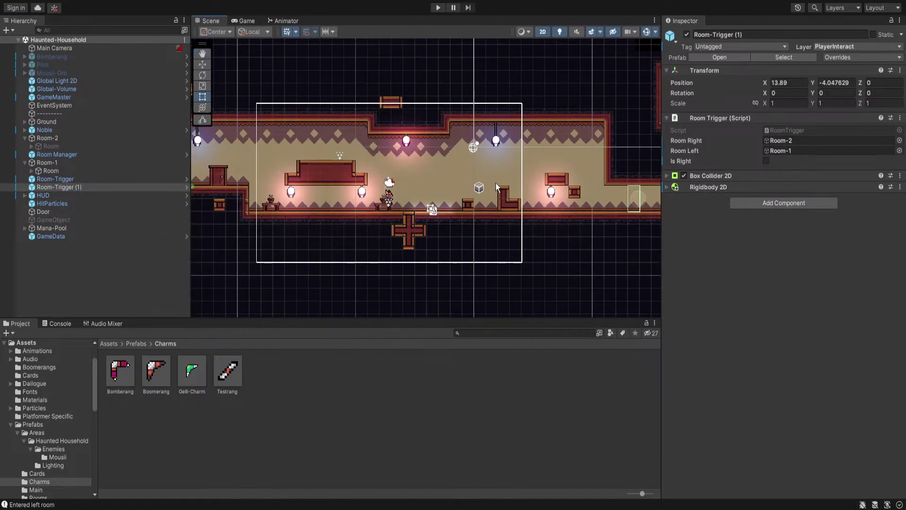
Run the game, walk the character toward the ledge enemy and back a little, and stop the game
{"action": "left_click", "coordinate": [443, 7]}
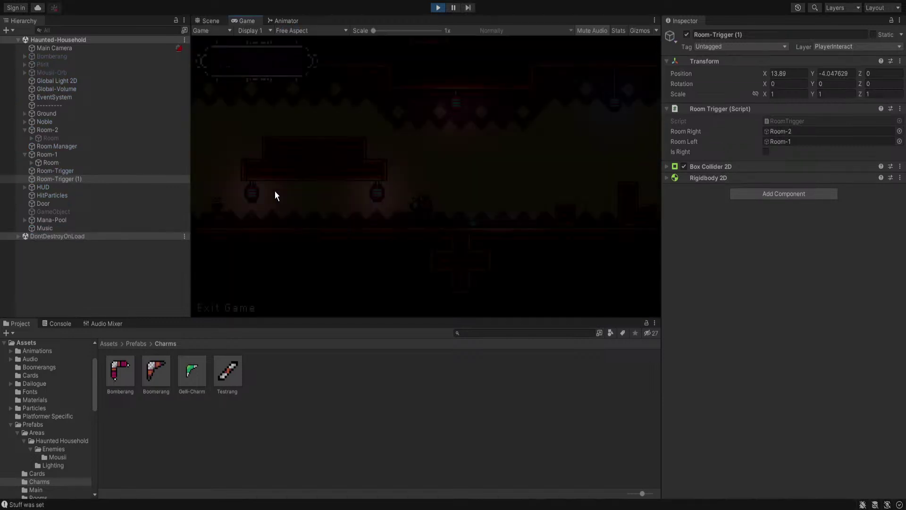
{"action": "key", "text": "a"}
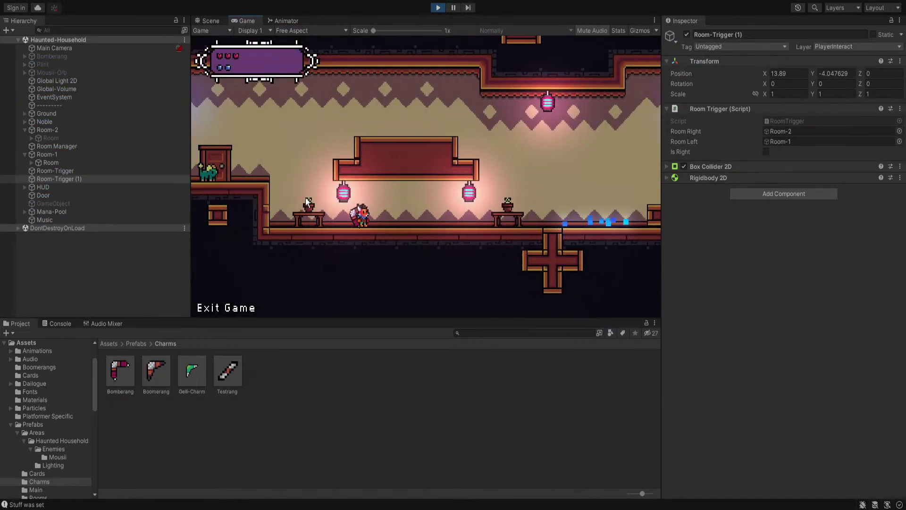
{"action": "key", "text": "d"}
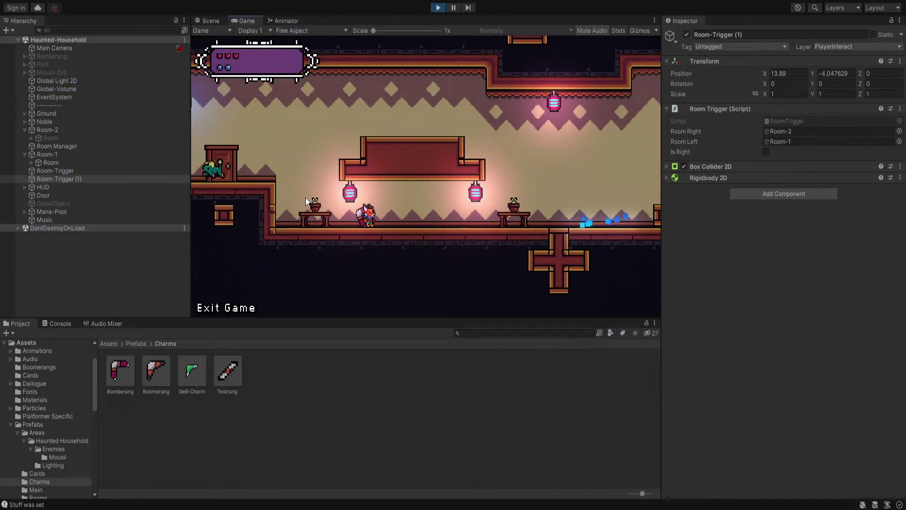
{"action": "key", "text": "d"}
{"action": "key", "text": "ctrl+p"}
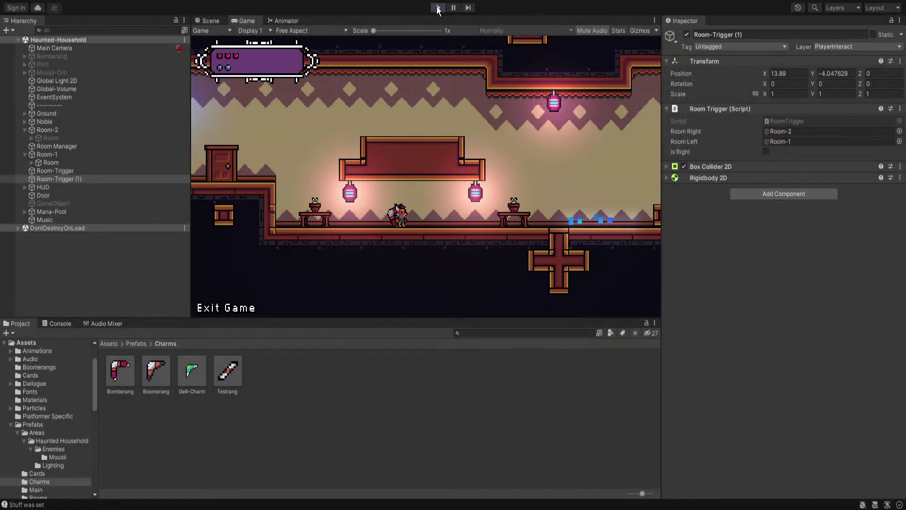
Select Room-Trigger and collapse its Room Trigger script component
{"action": "left_click", "coordinate": [74, 204]}
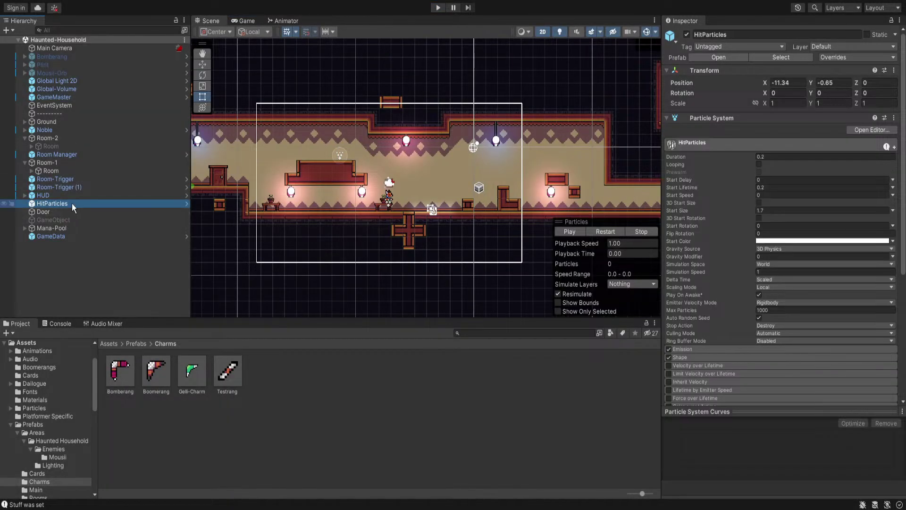
{"action": "left_click", "coordinate": [94, 179]}
{"action": "left_click", "coordinate": [715, 118]}
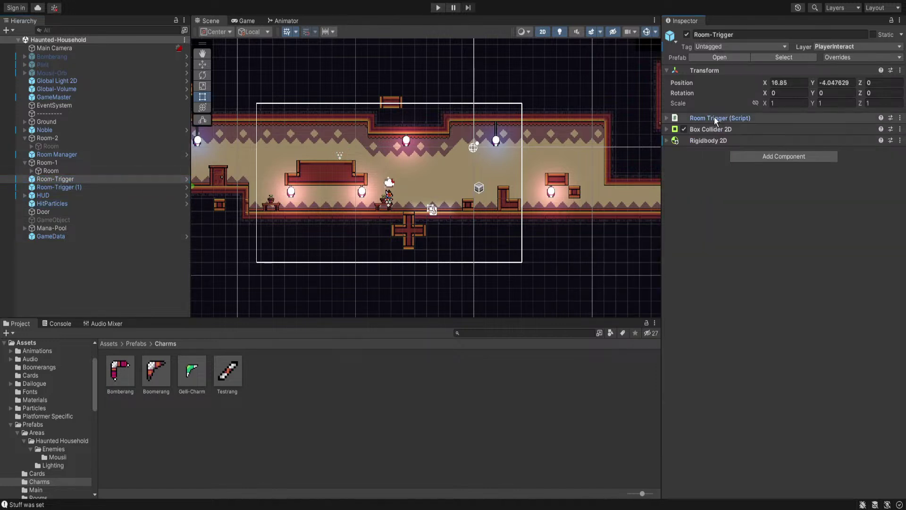
Run the game, jump up to the ledge, throw the Bomberang at the enemy, and drop back down
{"action": "left_click", "coordinate": [438, 8]}
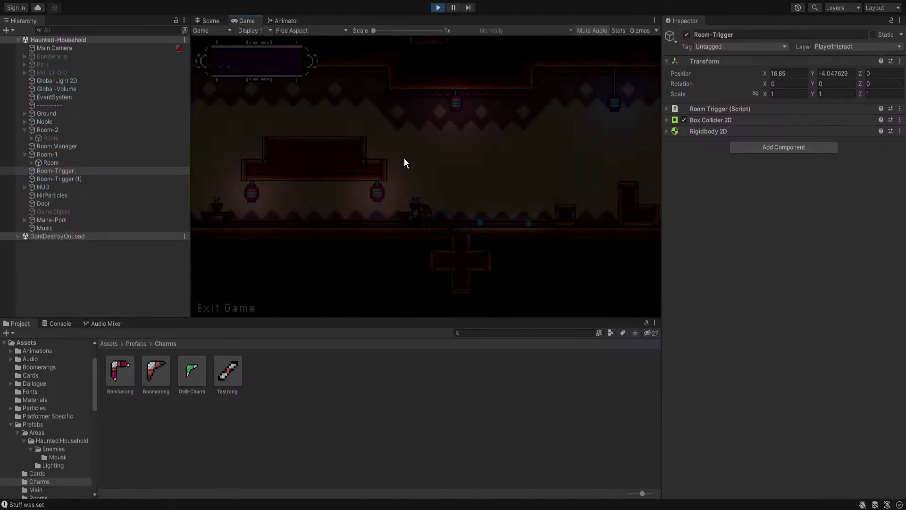
{"action": "key", "text": "a"}
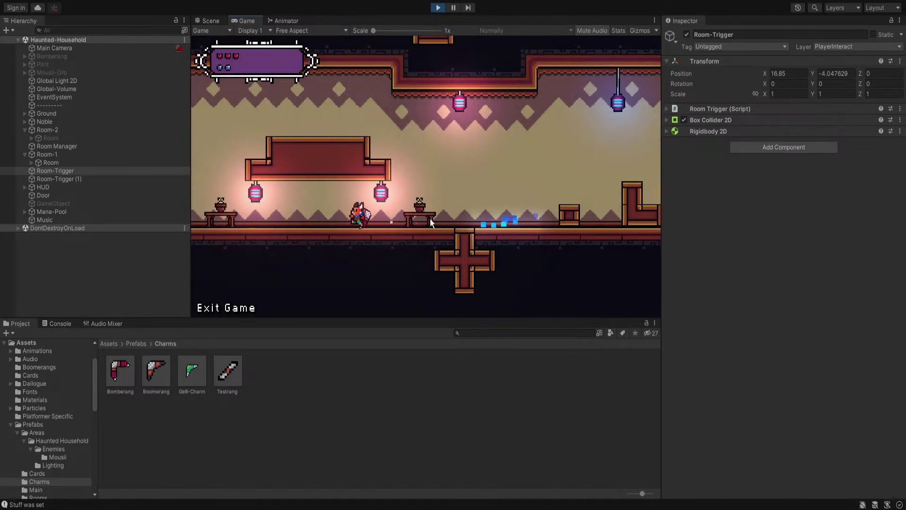
{"action": "key", "text": "space"}
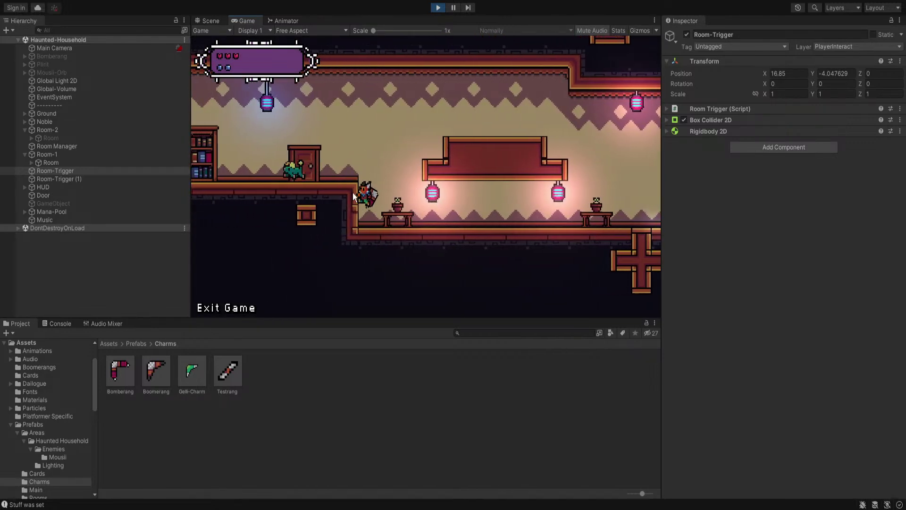
{"action": "key", "text": "a"}
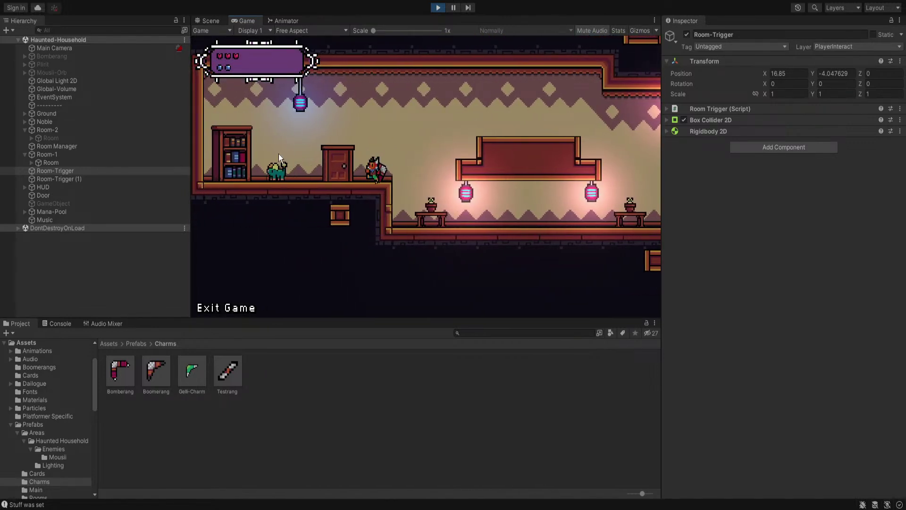
{"action": "left_click", "coordinate": [287, 128]}
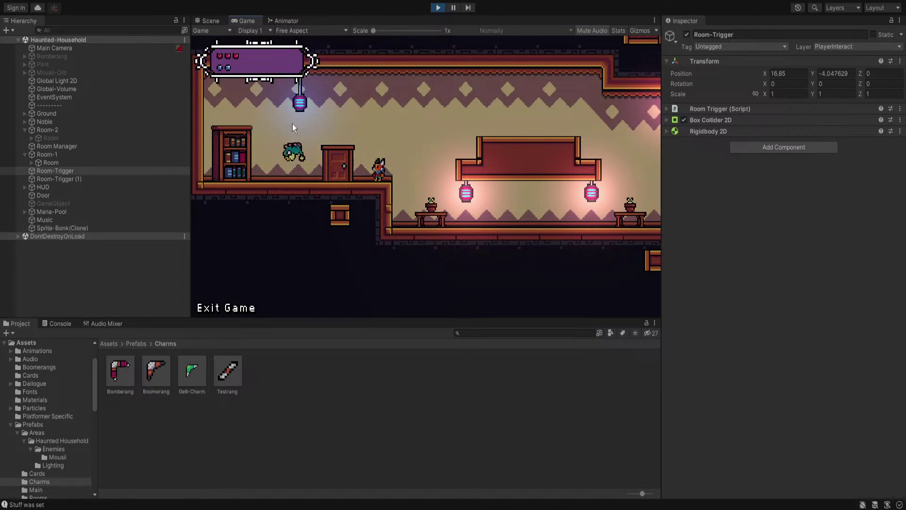
{"action": "key", "text": "d"}
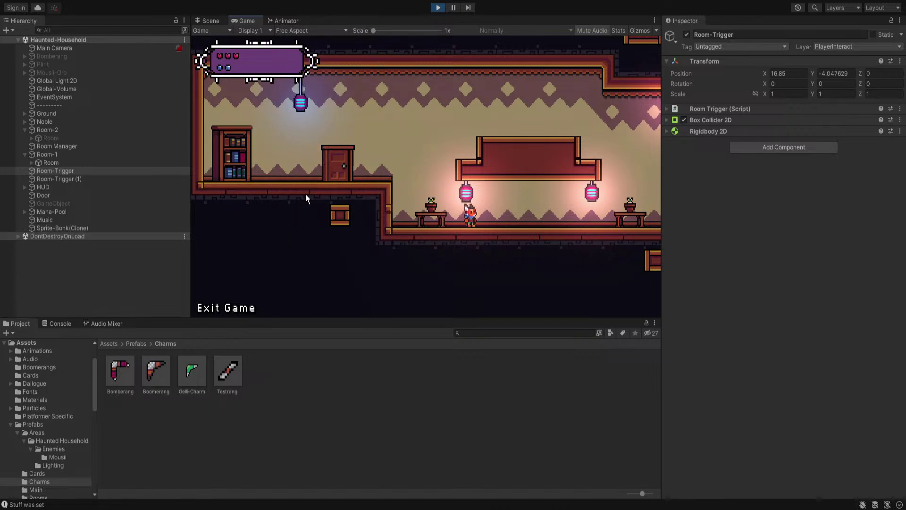
Run the character past the obstacles into the next room and back into the first room
{"action": "key", "text": "d"}
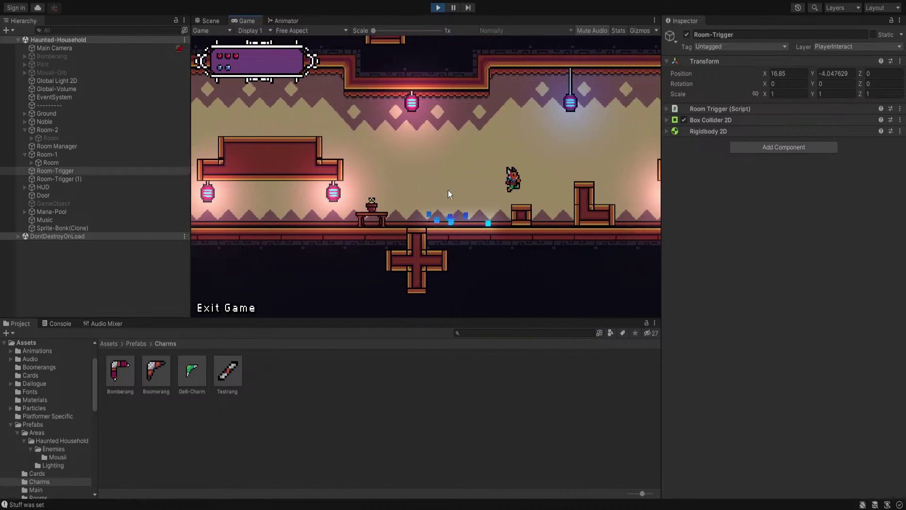
{"action": "key", "text": "d"}
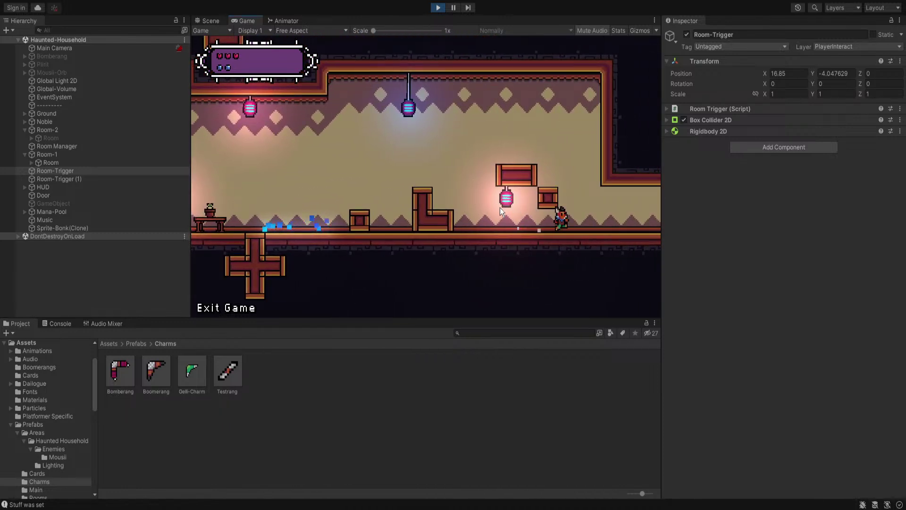
{"action": "key", "text": "d"}
{"action": "key", "text": "a"}
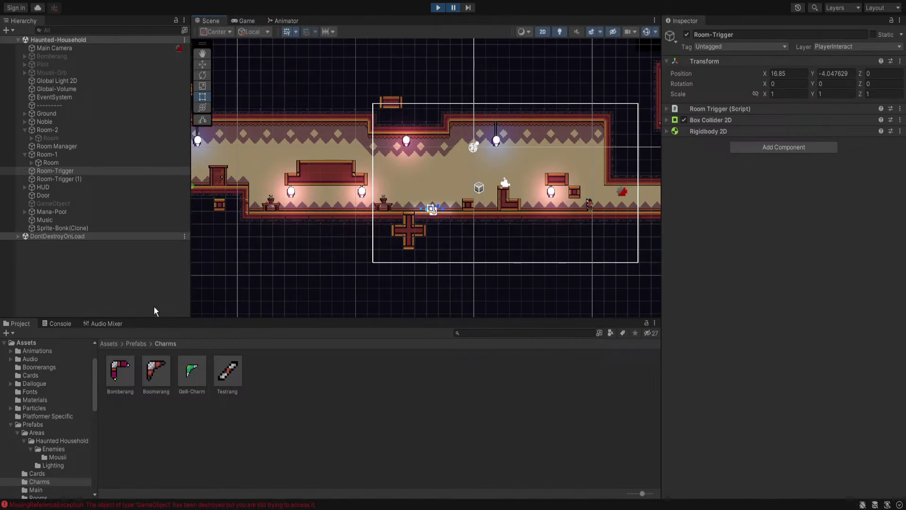
Read the MissingReferenceException details in the Console, resume the paused game, and cross into the next room again
{"action": "left_click", "coordinate": [57, 326]}
{"action": "left_click", "coordinate": [149, 441]}
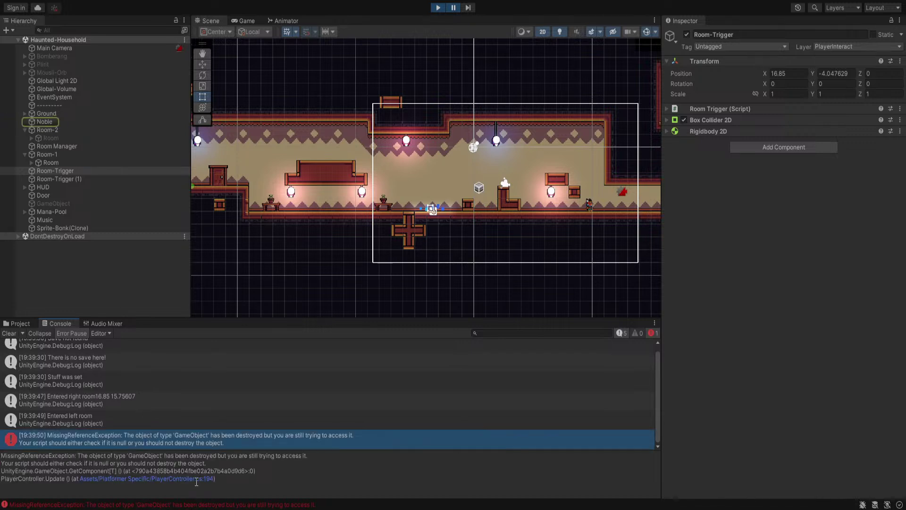
{"action": "left_click", "coordinate": [453, 8]}
{"action": "key", "text": "a"}
{"action": "key", "text": "d"}
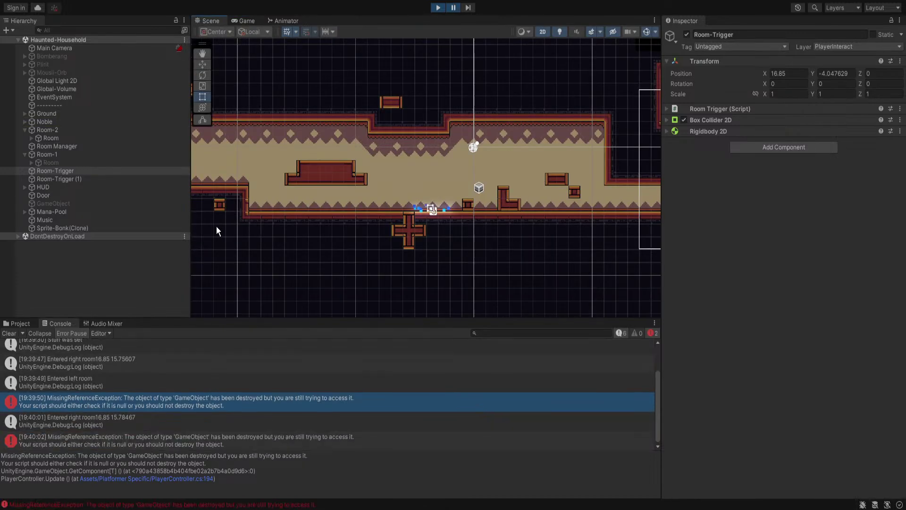
Inspect the area around the room trigger in the scene, stop the game, and clear the Console
{"action": "scroll", "coordinate": [517, 176], "scroll_direction": "down", "scroll_amount": 6}
{"action": "middle_click_drag", "start_coordinate": [516, 176], "coordinate": [370, 184]}
{"action": "scroll", "coordinate": [489, 194], "scroll_direction": "up", "scroll_amount": 7}
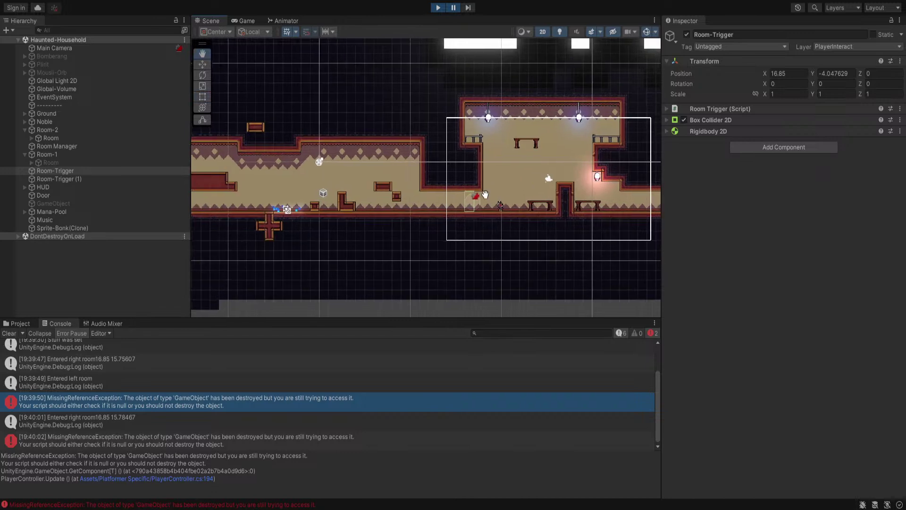
{"action": "middle_click_drag", "start_coordinate": [507, 191], "coordinate": [474, 191]}
{"action": "left_click", "coordinate": [437, 7]}
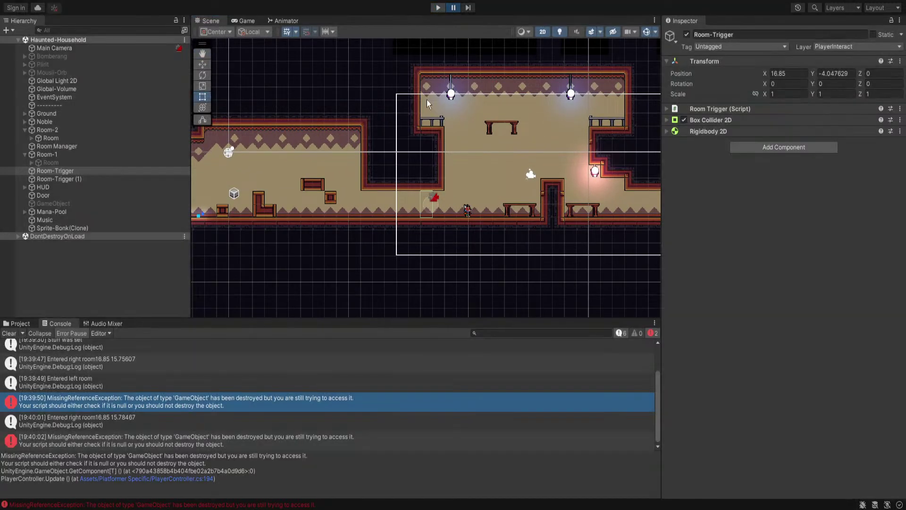
{"action": "left_click", "coordinate": [10, 336]}
{"action": "scroll", "coordinate": [384, 218], "scroll_direction": "down", "scroll_amount": 2}
{"action": "middle_click_drag", "start_coordinate": [384, 219], "coordinate": [451, 191]}
{"action": "scroll", "coordinate": [526, 165], "scroll_direction": "up", "scroll_amount": 7}
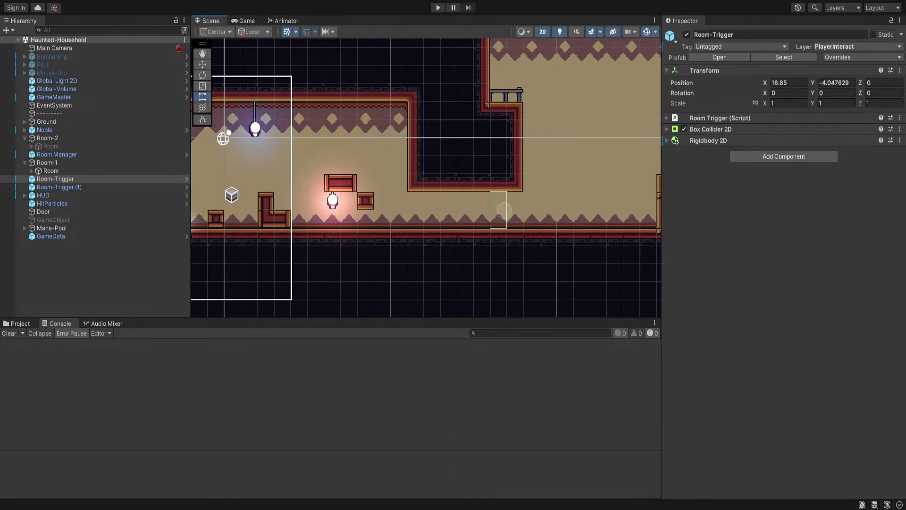
Run the game and cross the room trigger repeatedly in both directions without throwing the Bomberang
{"action": "left_click", "coordinate": [438, 8]}
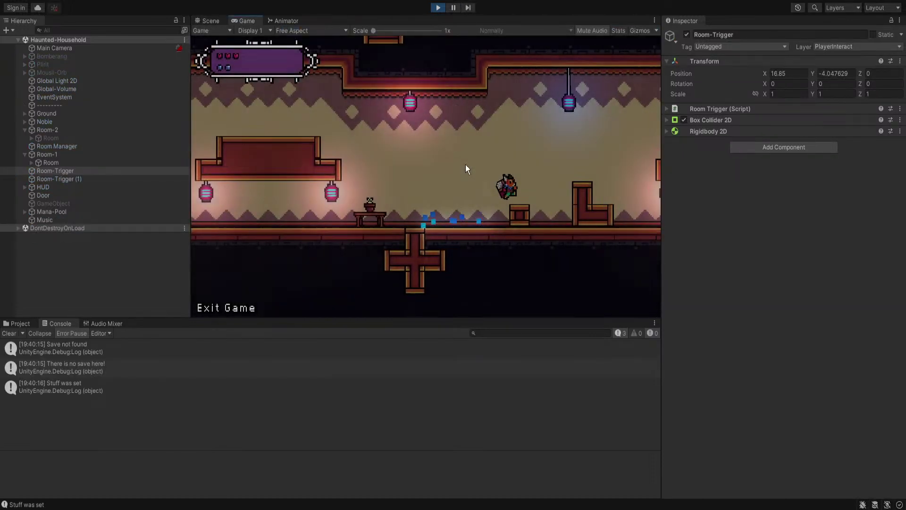
{"action": "key", "text": "Right"}
{"action": "key", "text": "Right"}
{"action": "key", "text": "Left"}
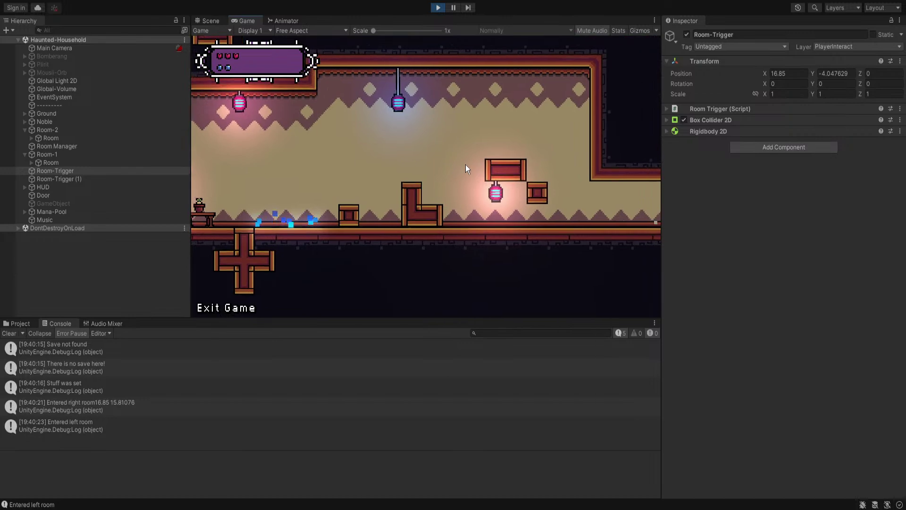
{"action": "key", "text": "Right"}
{"action": "key", "text": "Left"}
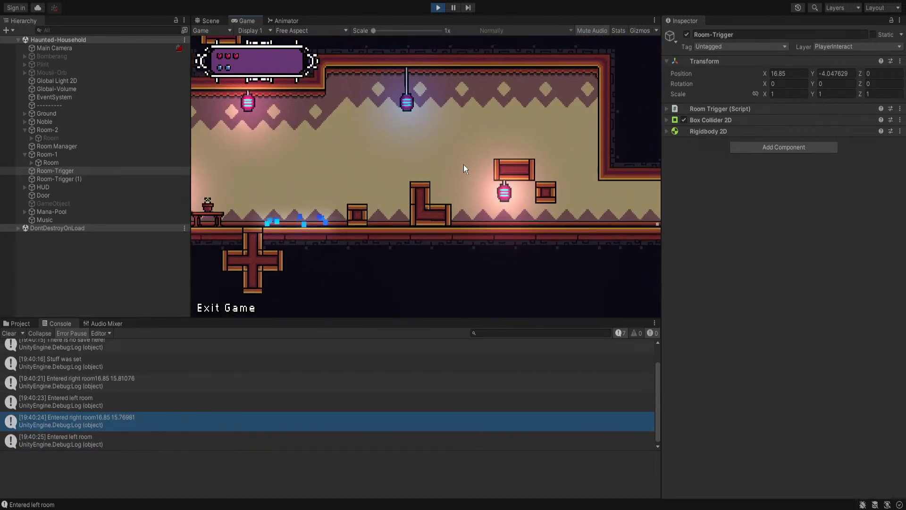
Clear the Console, throw the Bomberang while crossing the room trigger, return to the first room, and stop the game
{"action": "key", "text": "Right"}
{"action": "left_click", "coordinate": [9, 333]}
{"action": "left_click", "coordinate": [484, 216]}
{"action": "key", "text": "Left"}
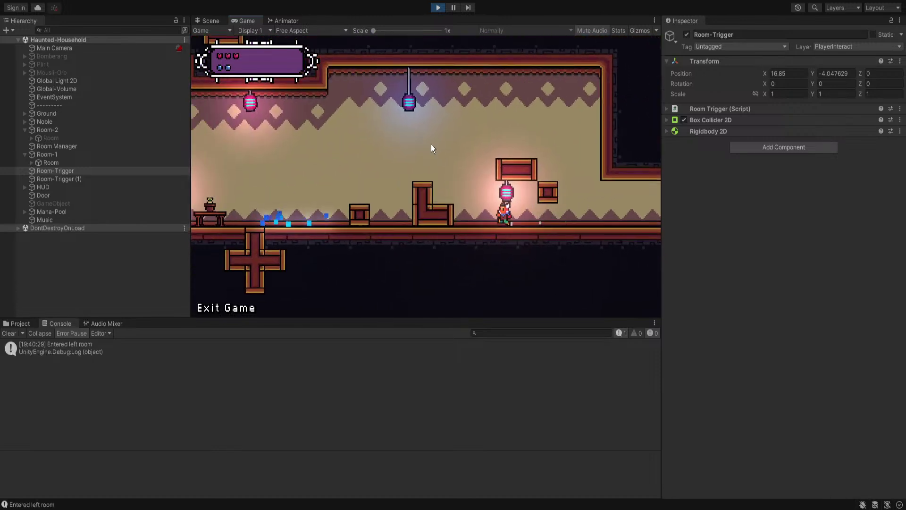
{"action": "left_click", "coordinate": [437, 8]}
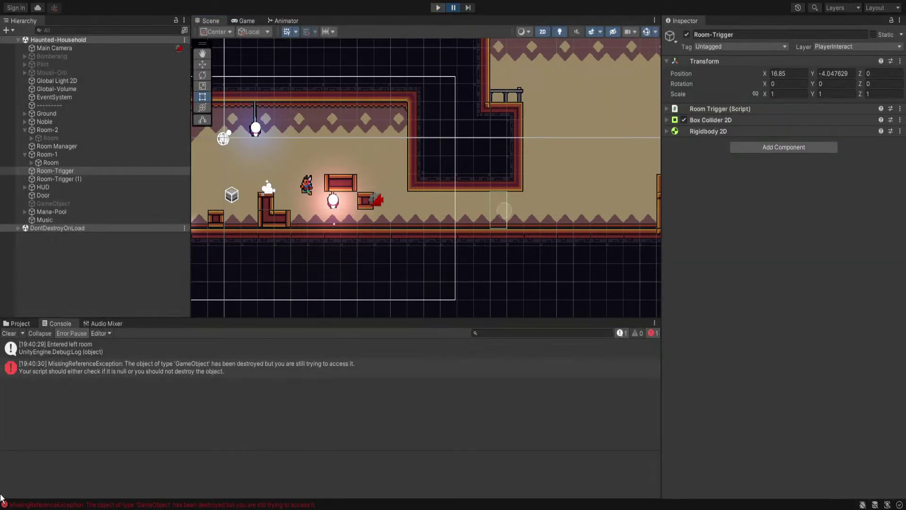
Clear the Console and switch to Bomberang.cs in Visual Studio to add PlayerData.playerData.hudSetter.player.GetComponent<PlayerController>() below the TakeDamage call
{"action": "left_click", "coordinate": [9, 333]}
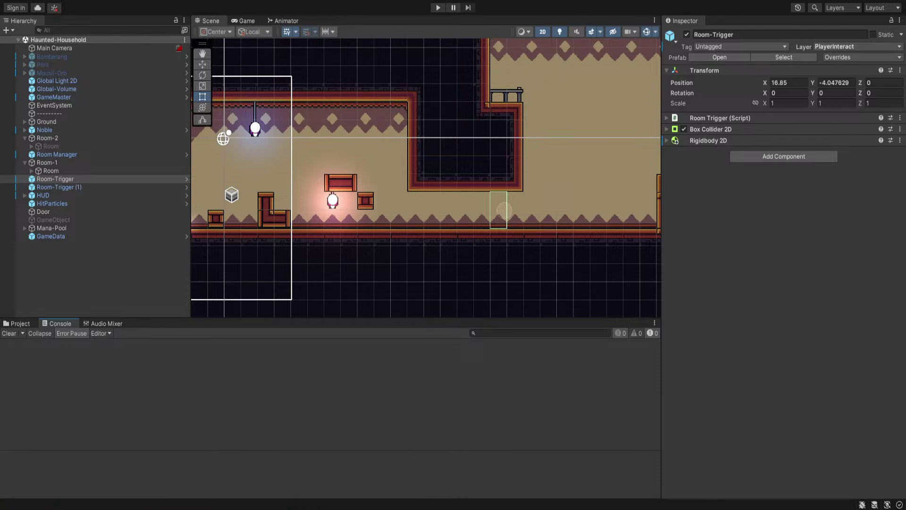
{"action": "key", "text": "alt+Tab"}
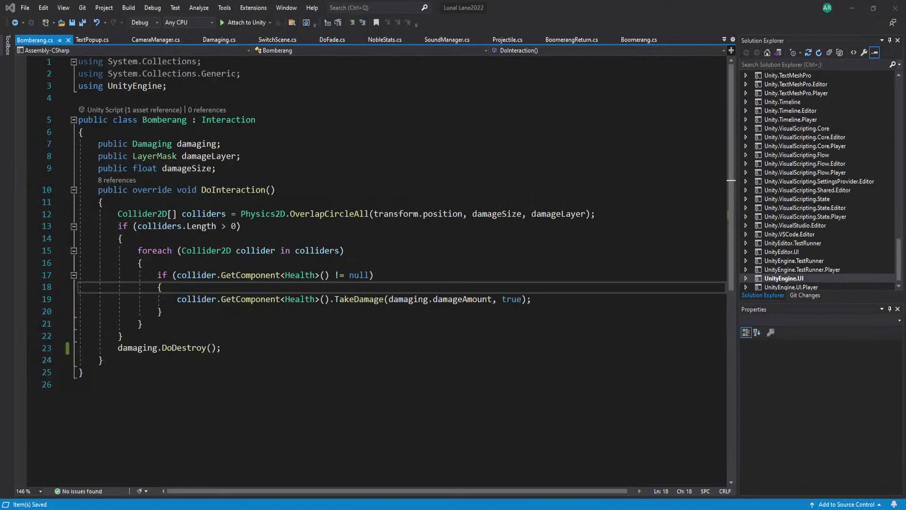
{"action": "left_click", "coordinate": [554, 300]}
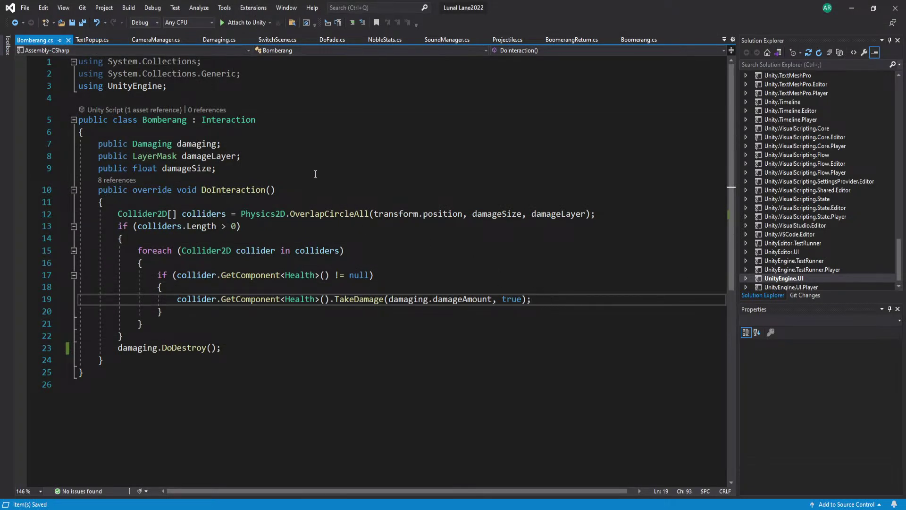
{"action": "key", "text": "Return"}
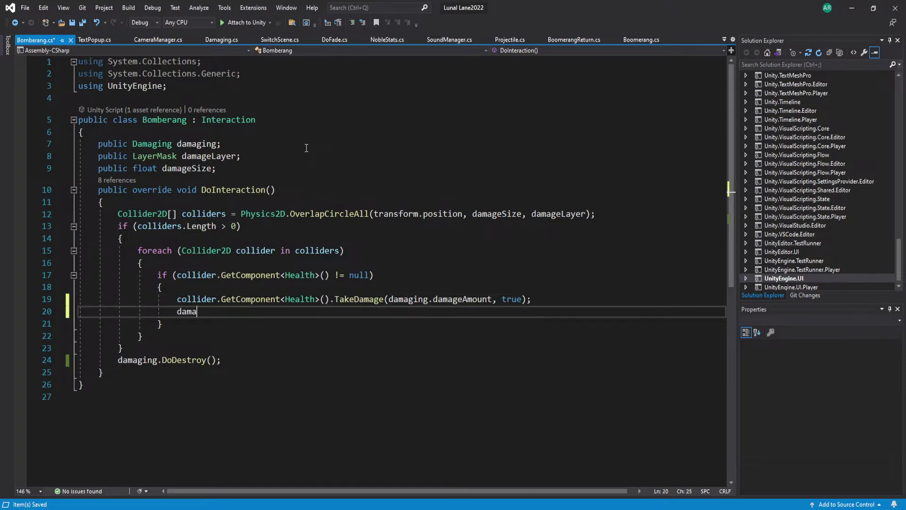
{"action": "key", "text": "BackSpace"}
{"action": "key", "text": "BackSpace"}
{"action": "key", "text": "BackSpace"}
{"action": "key", "text": "BackSpace"}
{"action": "left_click_drag", "start_coordinate": [179, 312], "coordinate": [28, 311]}
{"action": "key", "text": "BackSpace"}
{"action": "type", "text": "playerData.hudSetter.player."}
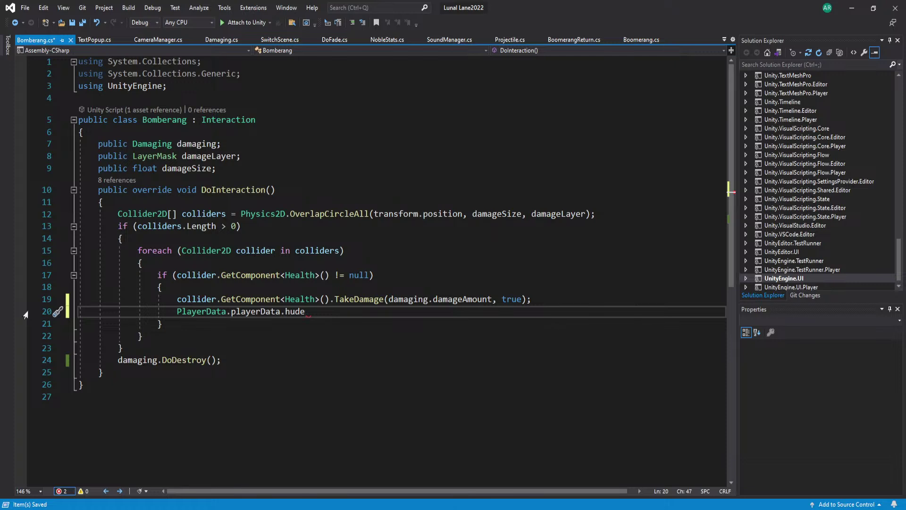
{"action": "type", "text": "GetComponent<PlayerController>"}
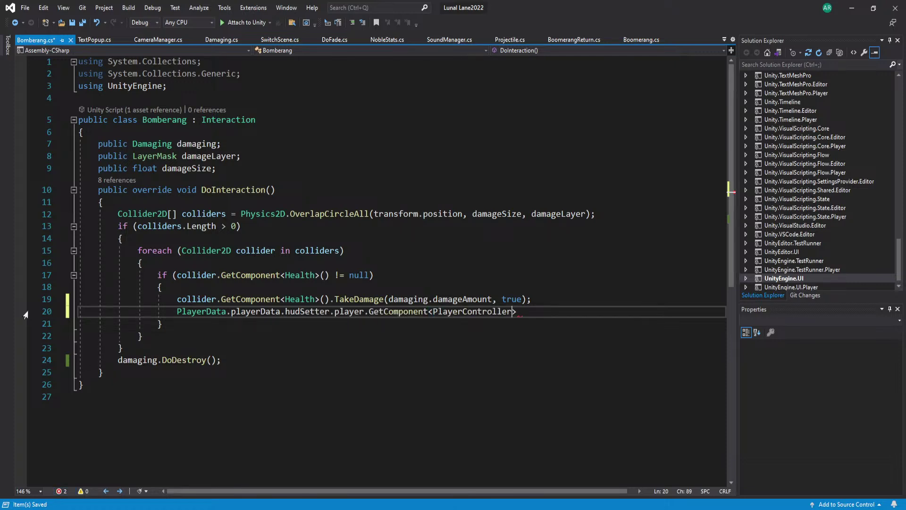
Complete the new PlayerController line by setting activeBoomerang to null, and save the script
{"action": "type", "text": "awn"}
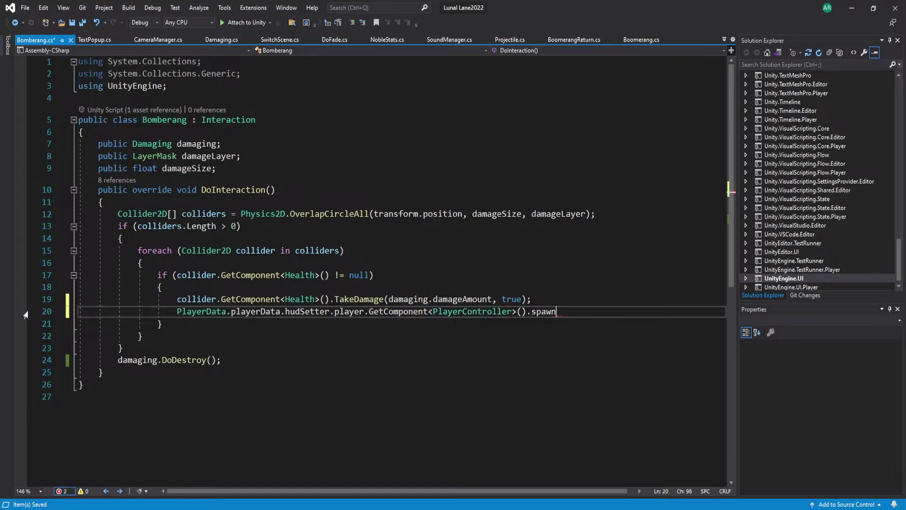
{"action": "key", "text": "BackSpace"}
{"action": "key", "text": "BackSpace"}
{"action": "key", "text": "BackSpace"}
{"action": "key", "text": "BackSpace"}
{"action": "key", "text": "BackSpace"}
{"action": "type", "text": "boomer"}
{"action": "type", "text": "= null"}
{"action": "key", "text": "ctrl+s"}
{"action": "type", "text": ";"}
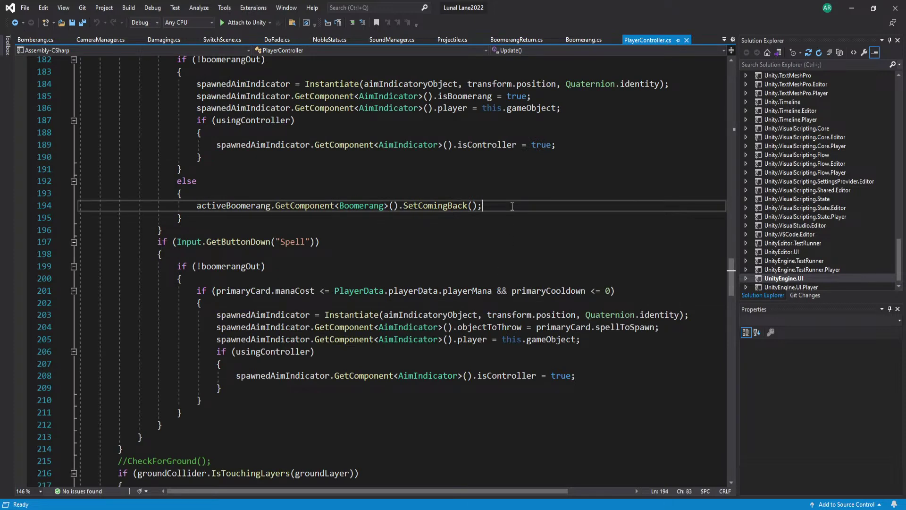
{"action": "key", "text": "ctrl+s"}
{"action": "left_click", "coordinate": [486, 205]}
{"action": "left_click_drag", "start_coordinate": [497, 208], "coordinate": [195, 207]}
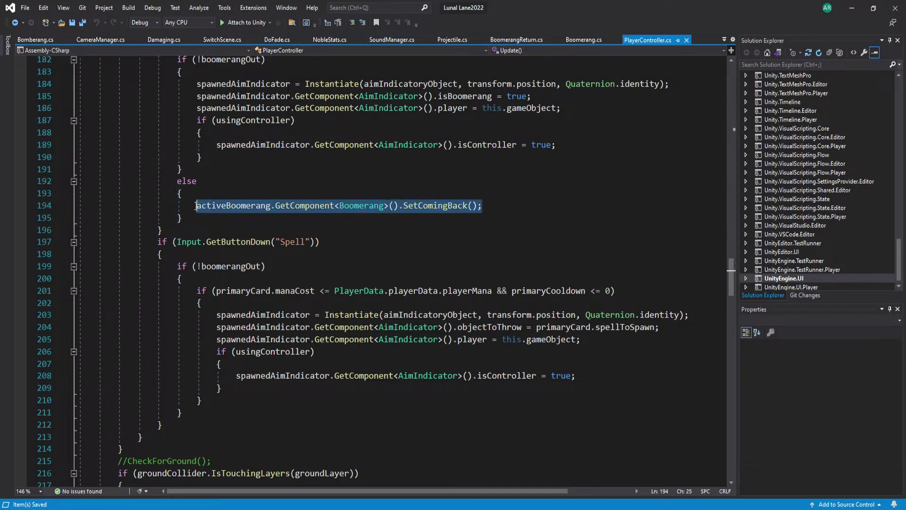
{"action": "left_click", "coordinate": [484, 193]}
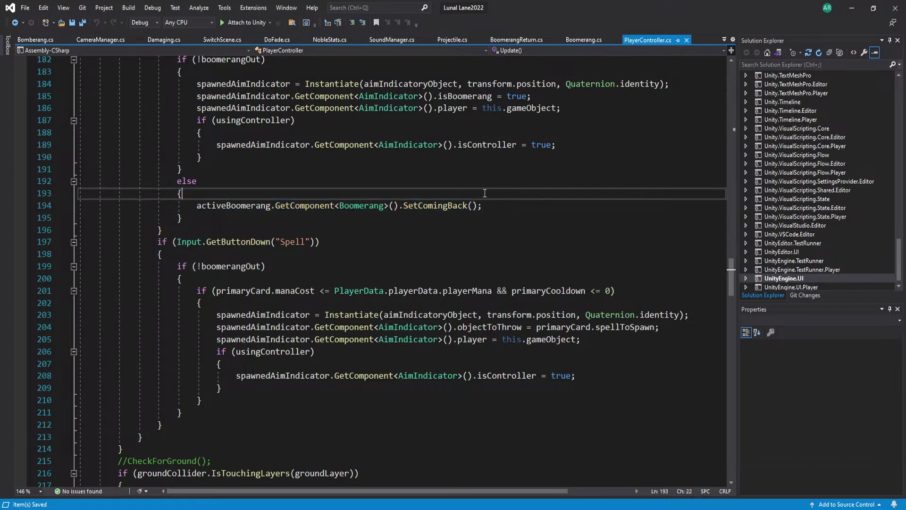
{"action": "key", "text": "Return"}
{"action": "type", "text": "if("}
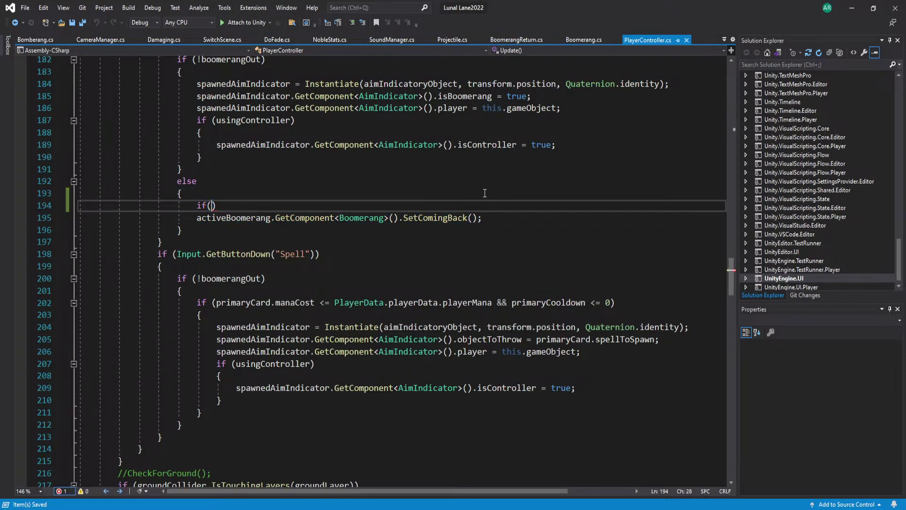
{"action": "scroll", "coordinate": [484, 193], "scroll_direction": "up", "scroll_amount": 3}
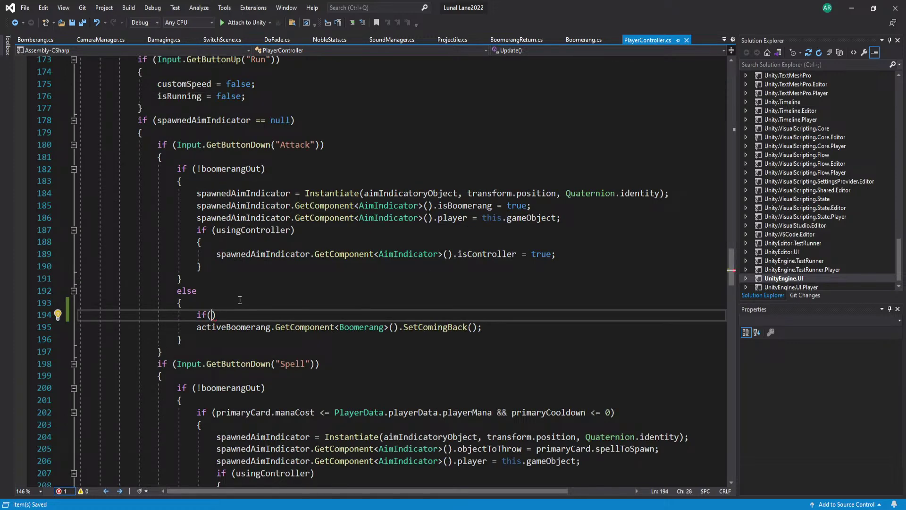
{"action": "left_click_drag", "start_coordinate": [232, 315], "coordinate": [195, 314]}
{"action": "key", "text": "BackSpace"}
{"action": "key", "text": "BackSpace"}
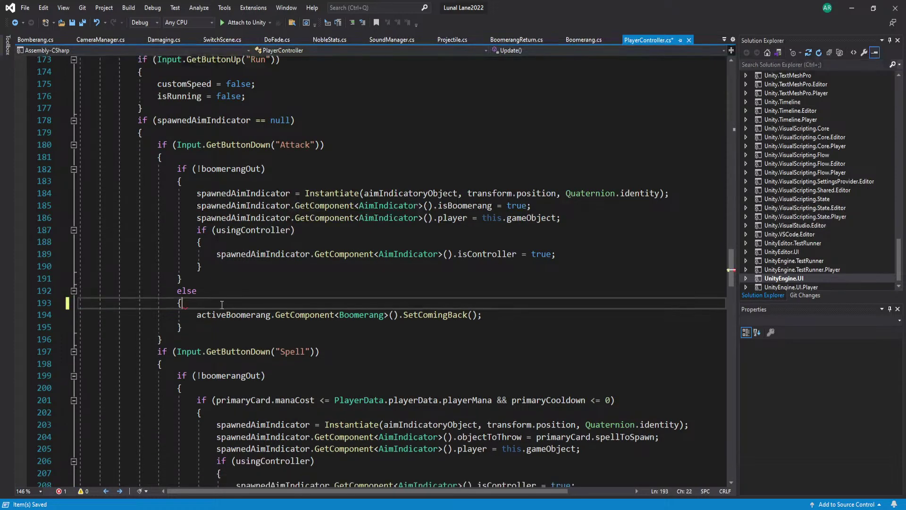
{"action": "left_click", "coordinate": [519, 314]}
In Bomberang.cs, replace the activeBoomerang assignment on line 20 with boomerangOut = false and save the script
{"action": "left_click", "coordinate": [56, 40]}
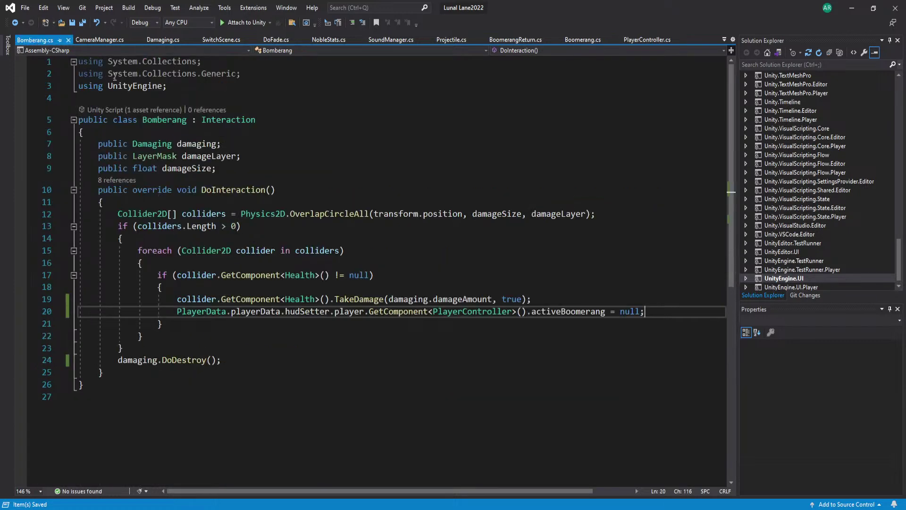
{"action": "left_click_drag", "start_coordinate": [645, 312], "coordinate": [537, 312]}
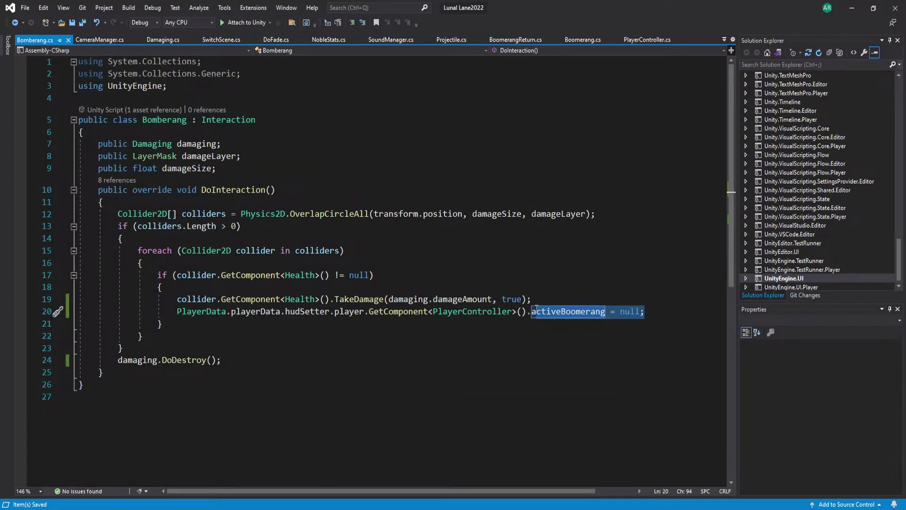
{"action": "key", "text": "BackSpace"}
{"action": "key", "text": "BackSpace"}
{"action": "type", "text": ".boomer"}
{"action": "key", "text": "BackSpace"}
{"action": "key", "text": "BackSpace"}
{"action": "key", "text": "BackSpace"}
{"action": "key", "text": "BackSpace"}
{"action": "key", "text": "BackSpace"}
{"action": "key", "text": "BackSpace"}
{"action": "key", "text": "BackSpace"}
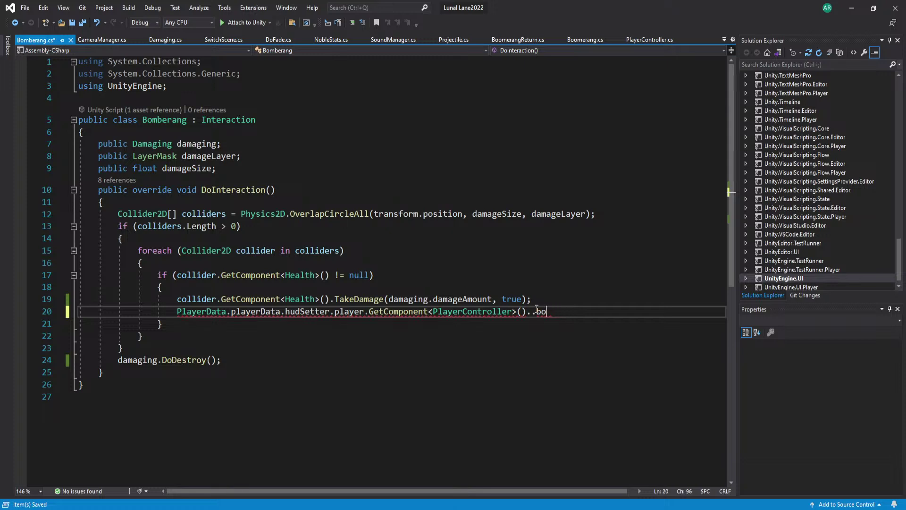
{"action": "type", "text": "boomerangOut = false;"}
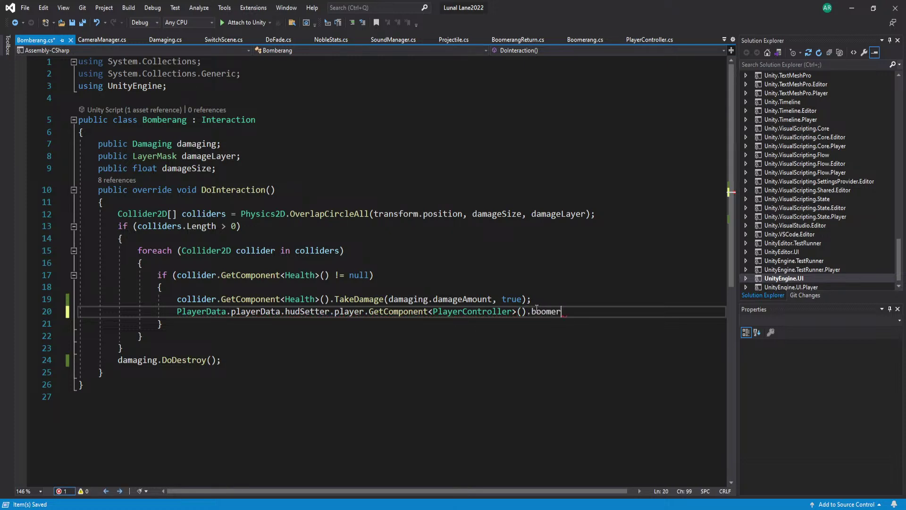
{"action": "key", "text": "ctrl+s"}
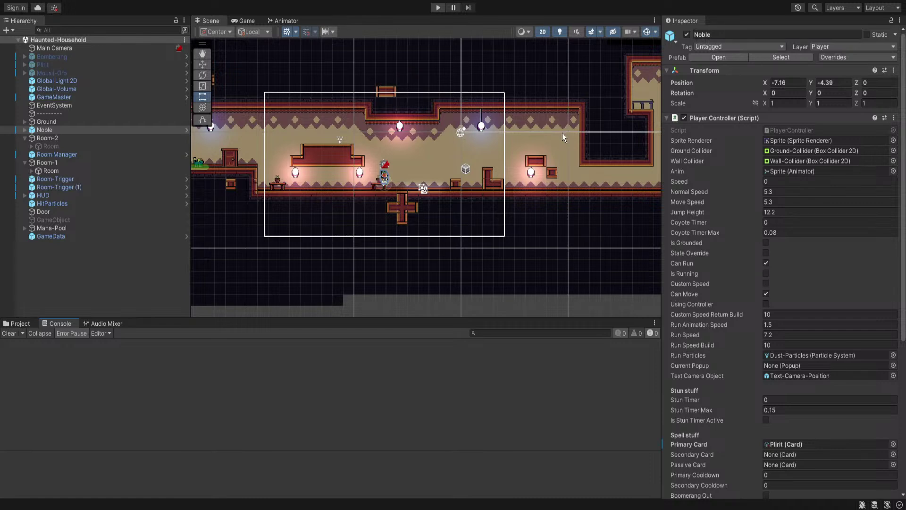
Play-test the Bomberang in Unity's first room, read the MissingReferenceException details in the Console, and stop the game
{"action": "key", "text": "ctrl+p"}
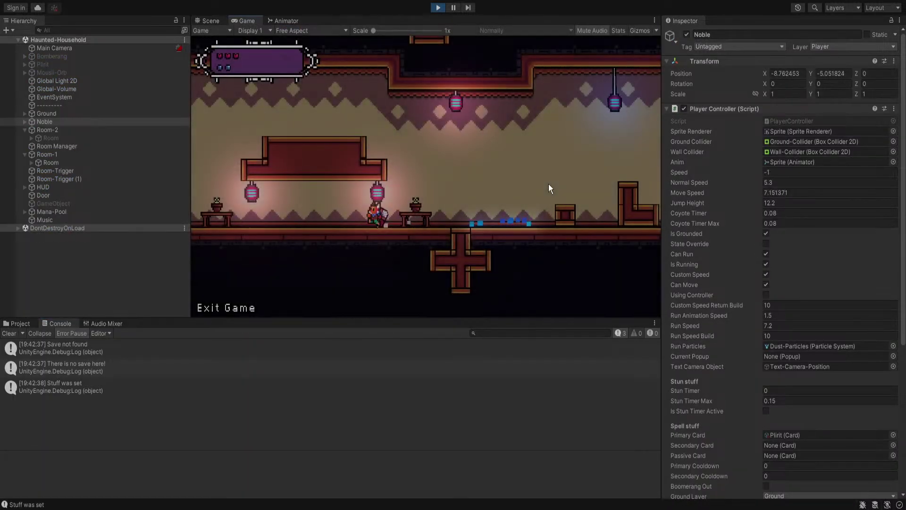
{"action": "key", "text": "a"}
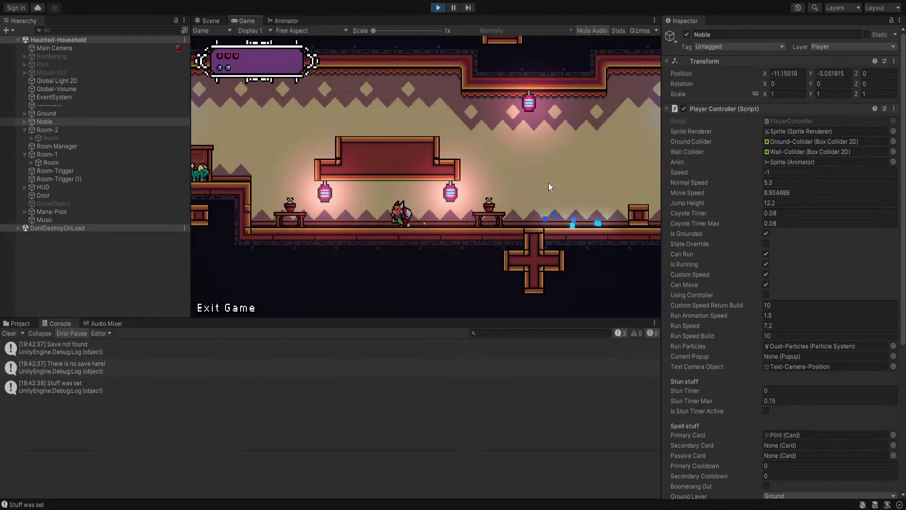
{"action": "key", "text": "space"}
{"action": "key", "text": "d"}
{"action": "key", "text": "a"}
{"action": "left_click", "coordinate": [293, 124]}
{"action": "left_click", "coordinate": [282, 129]}
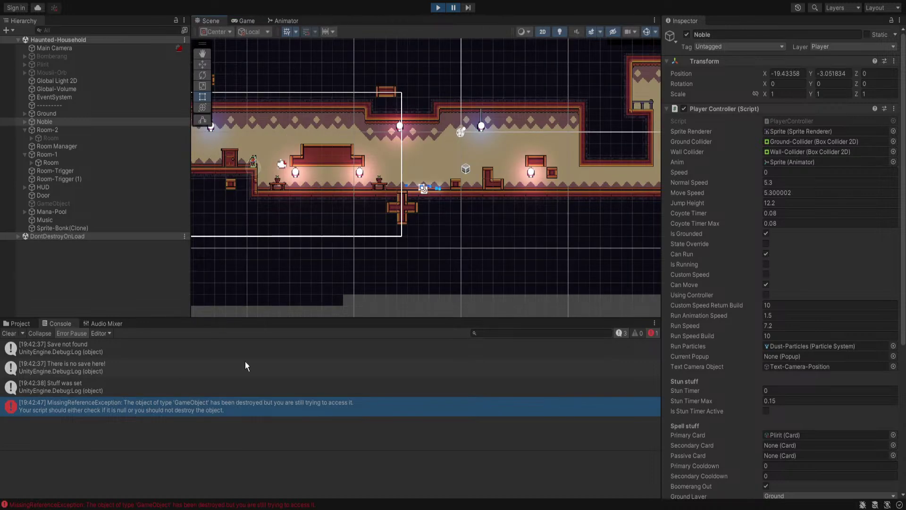
{"action": "left_click", "coordinate": [234, 412]}
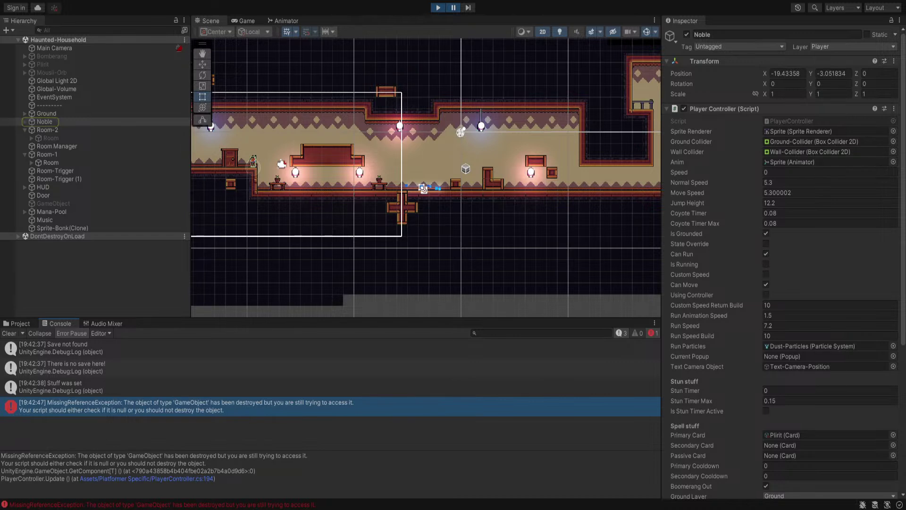
{"action": "left_click", "coordinate": [438, 8]}
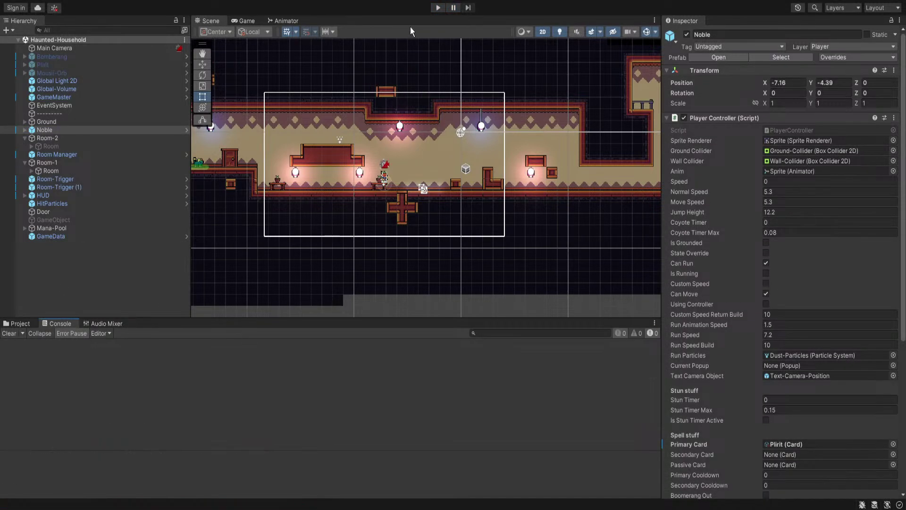
Run the game again to retest the Bomberang throw near the room's left end, stop it, and clear the Console
{"action": "left_click", "coordinate": [435, 8]}
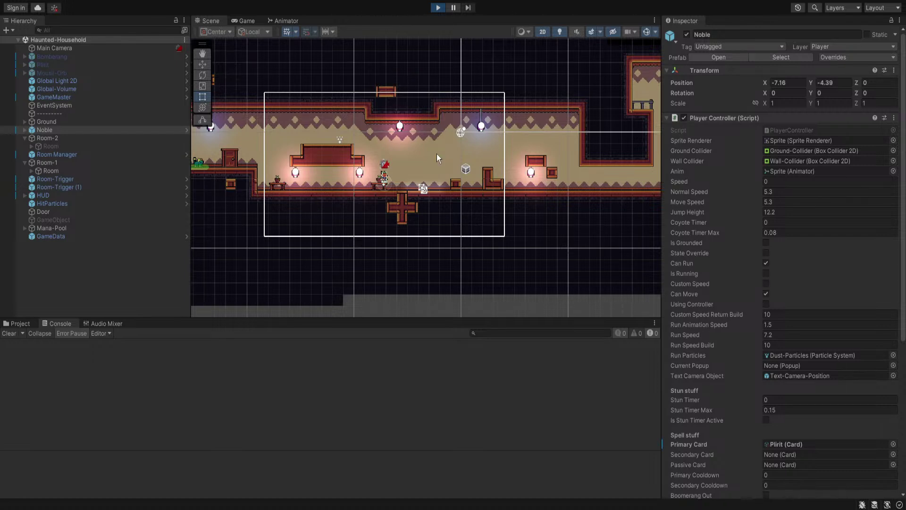
{"action": "key", "text": "a"}
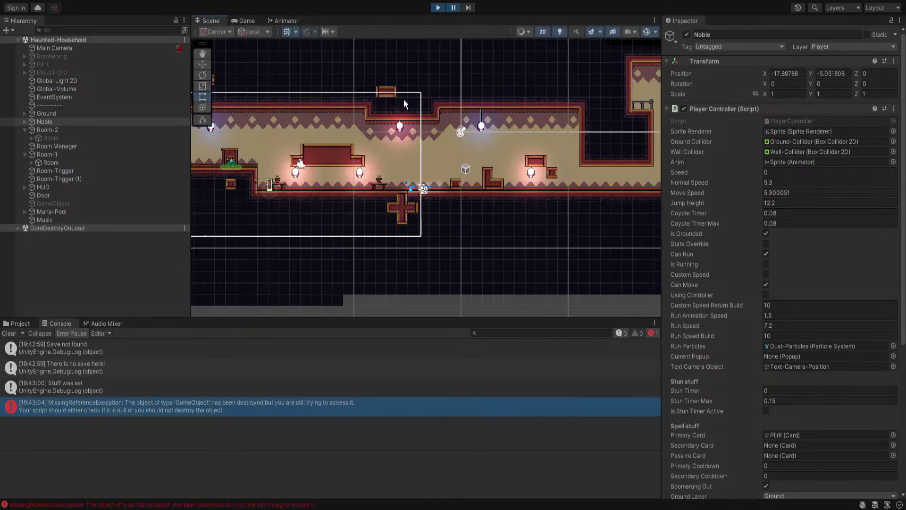
{"action": "left_click", "coordinate": [436, 9]}
{"action": "left_click", "coordinate": [4, 333]}
{"action": "scroll", "coordinate": [506, 179], "scroll_direction": "down", "scroll_amount": 1}
{"action": "middle_click_drag", "start_coordinate": [404, 182], "coordinate": [429, 190]}
{"action": "scroll", "coordinate": [506, 179], "scroll_direction": "up", "scroll_amount": 1}
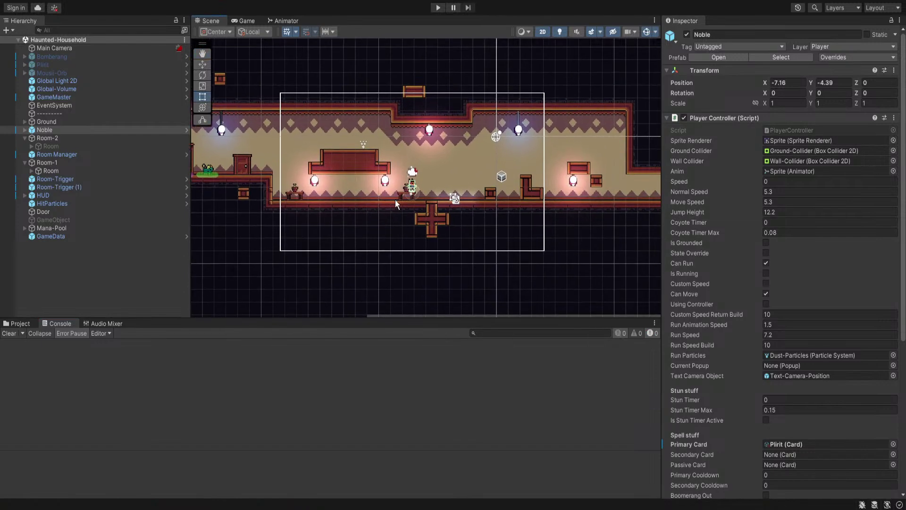
Clear the Secondary Action reference in the Bomberang prefab's Boomerang Return component and check the Damaging reference in its Bomberang component
{"action": "left_click", "coordinate": [709, 119]}
{"action": "left_click", "coordinate": [19, 323]}
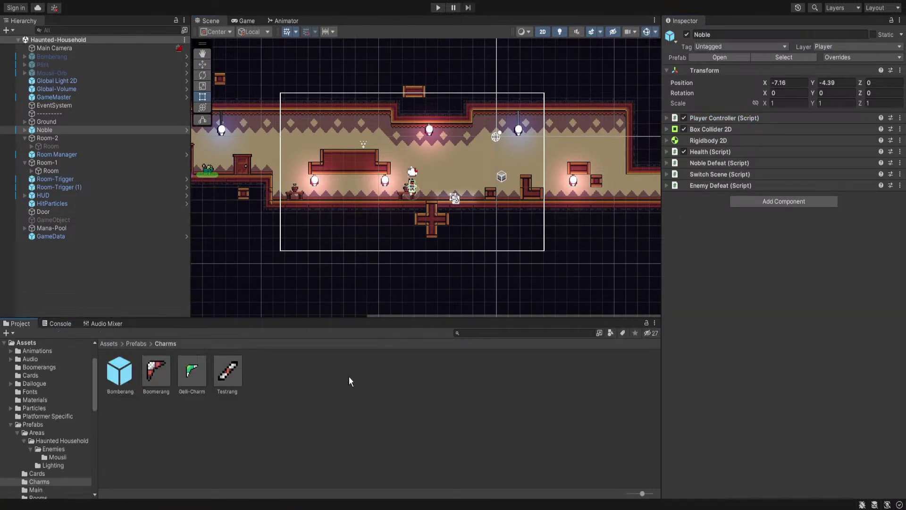
{"action": "left_click", "coordinate": [120, 373]}
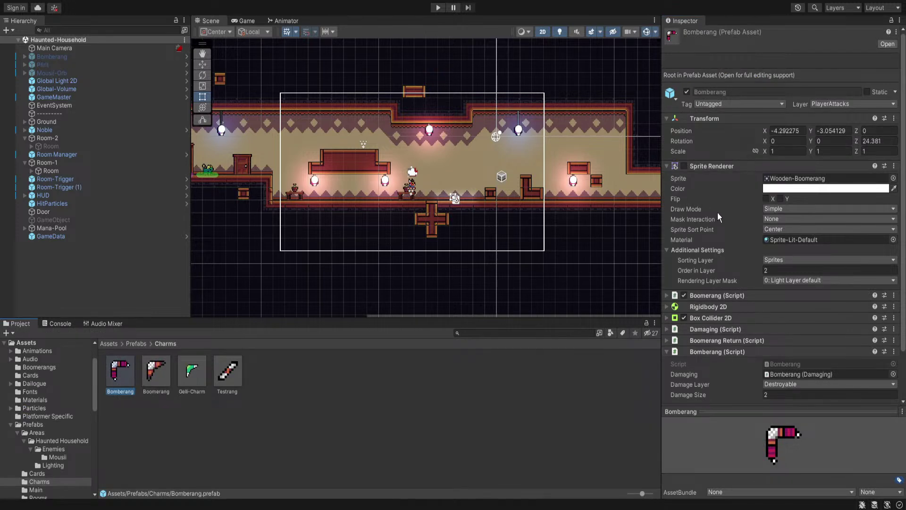
{"action": "scroll", "coordinate": [704, 245], "scroll_direction": "down", "scroll_amount": 3}
{"action": "left_click", "coordinate": [700, 300]}
{"action": "left_click", "coordinate": [710, 333]}
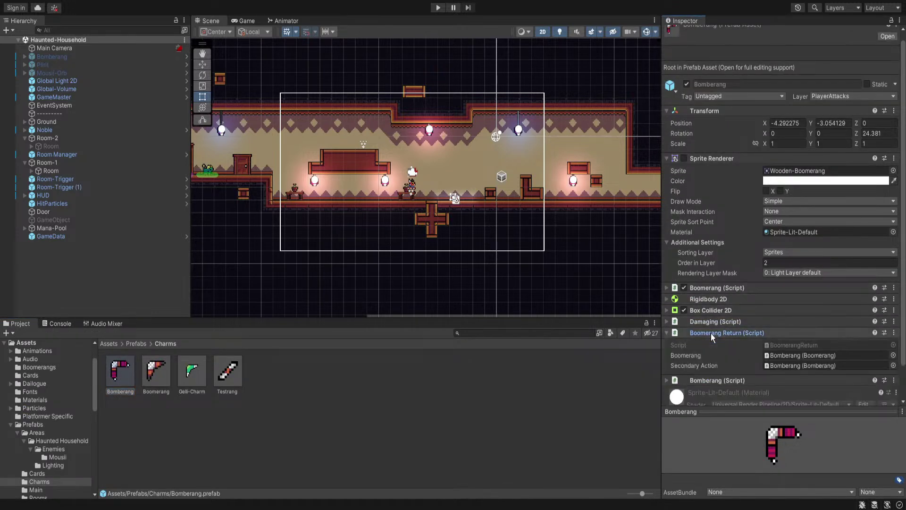
{"action": "scroll", "coordinate": [711, 333], "scroll_direction": "down", "scroll_amount": 2}
{"action": "left_click", "coordinate": [819, 328]}
{"action": "key", "text": "Delete"}
{"action": "left_click", "coordinate": [729, 295]}
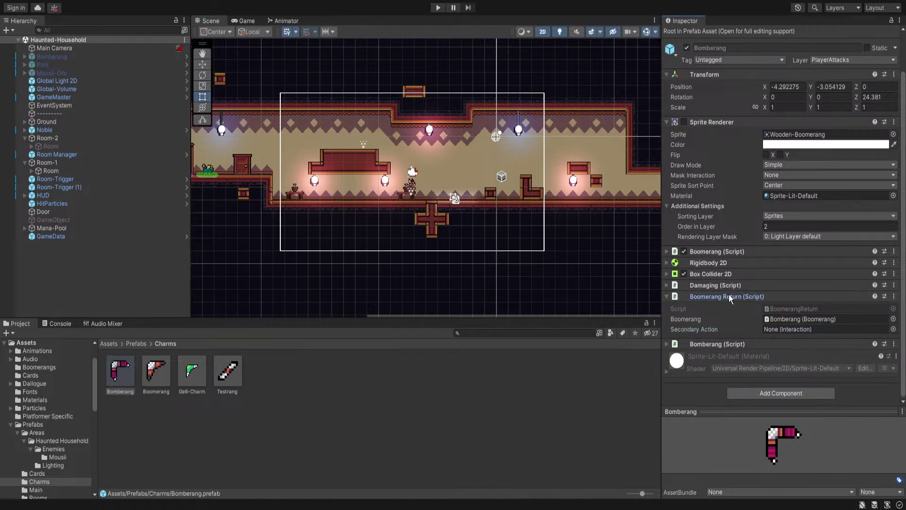
{"action": "left_click", "coordinate": [714, 344]}
{"action": "left_click", "coordinate": [793, 357]}
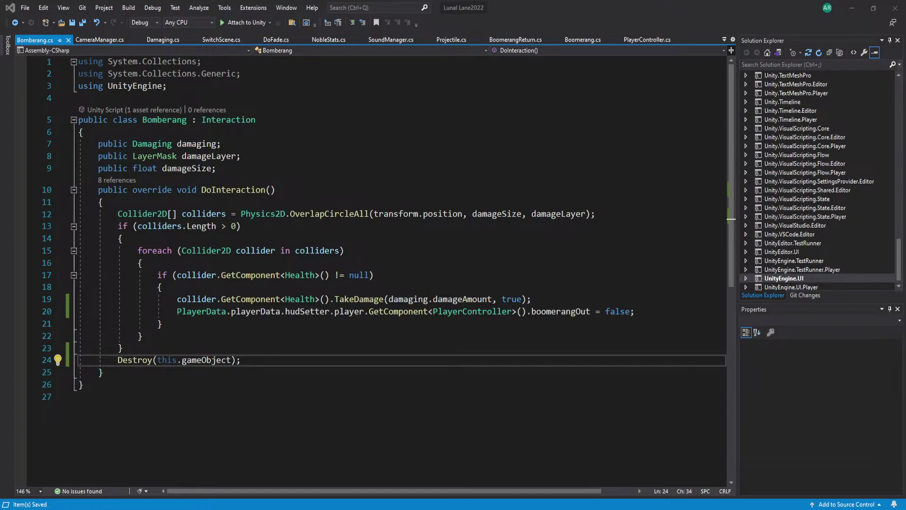
Return to Unity, run the game with the Destroy(this.gameObject) code in place, and read the resulting exception's details
{"action": "key", "text": "alt+Tab"}
{"action": "key", "text": "ctrl+p"}
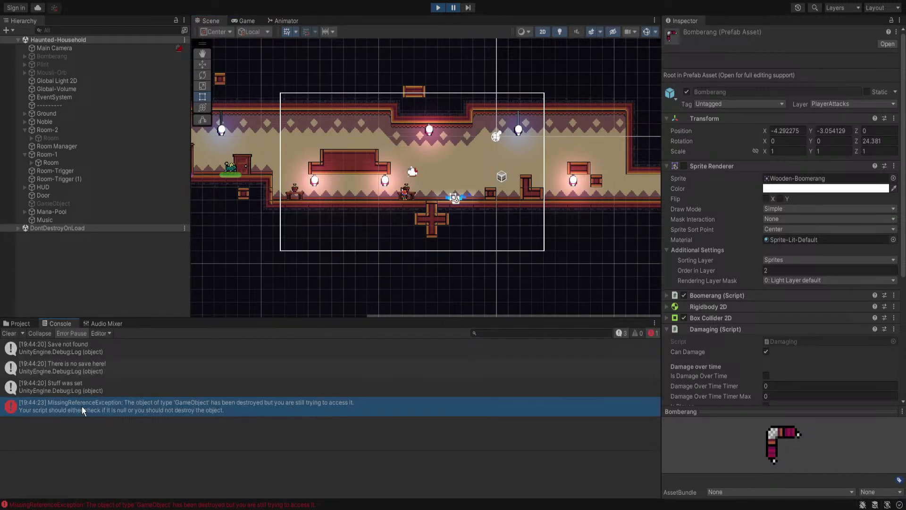
{"action": "left_click", "coordinate": [83, 411]}
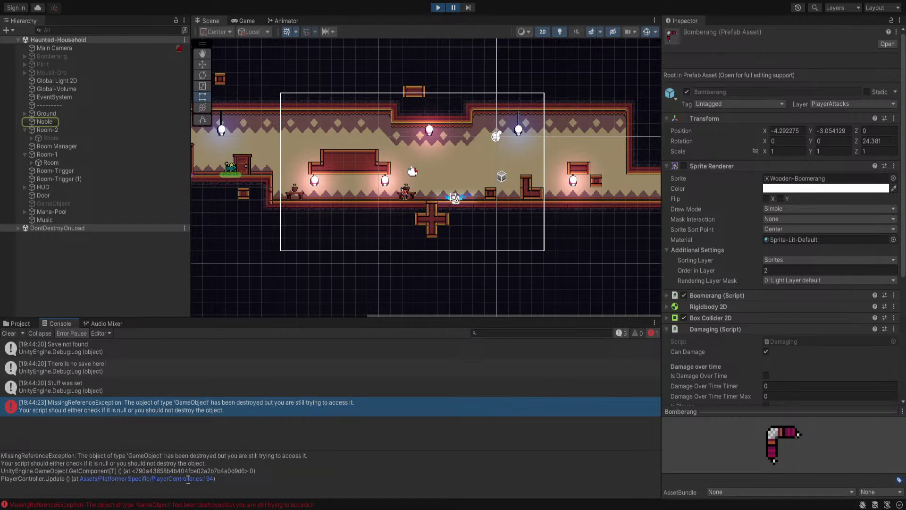
Examine the boomerang state and object references in Noble's Player Controller while the game is paused
{"action": "left_click", "coordinate": [44, 121]}
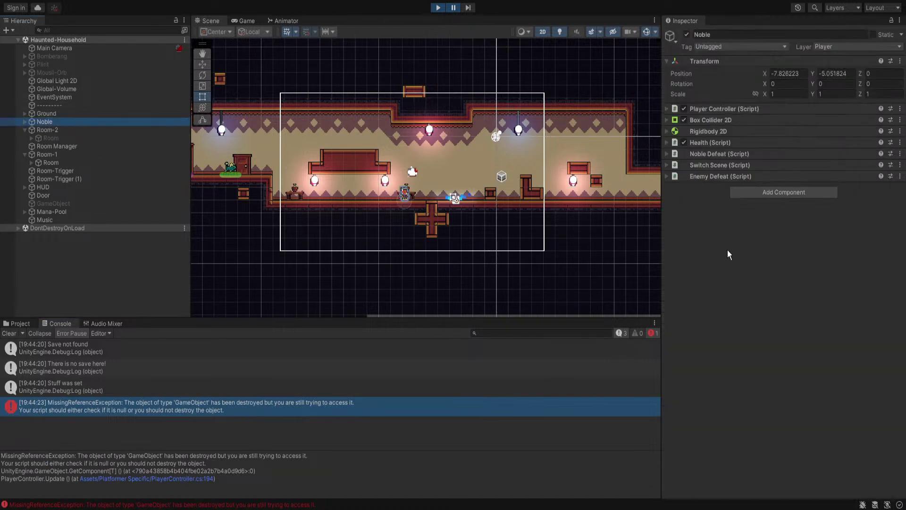
{"action": "left_click", "coordinate": [726, 110]}
{"action": "scroll", "coordinate": [734, 180], "scroll_direction": "down", "scroll_amount": 3}
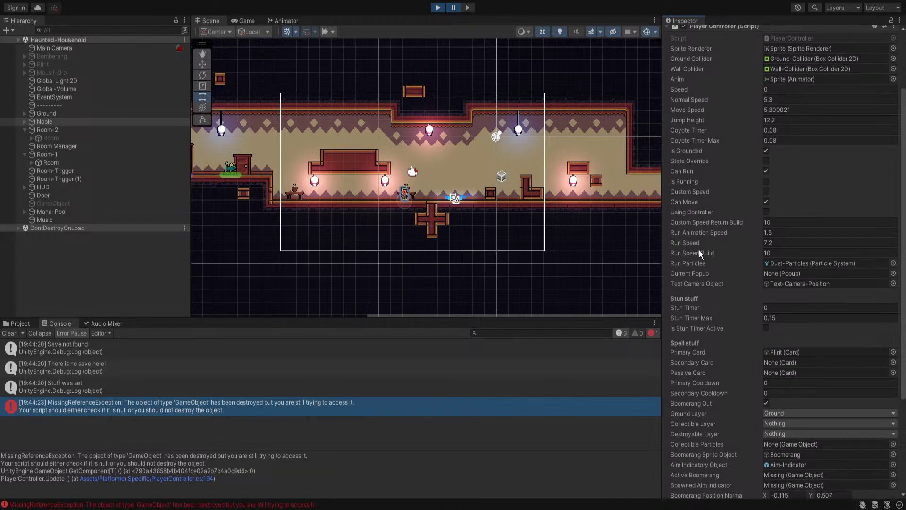
Check the Active Boomerang and Spawned Aim Indicator references in Noble's Player Controller, then stop the game and clear the Console
{"action": "scroll", "coordinate": [700, 255], "scroll_direction": "down", "scroll_amount": 4}
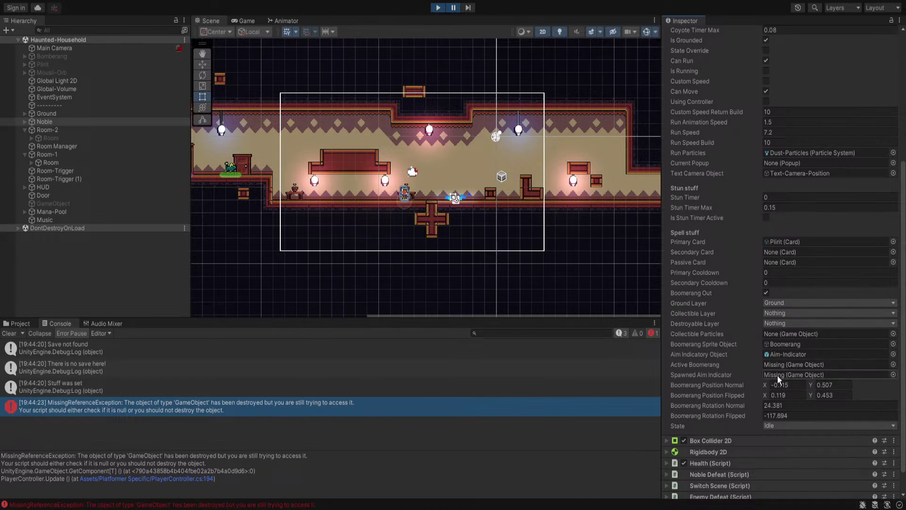
{"action": "left_click", "coordinate": [439, 8]}
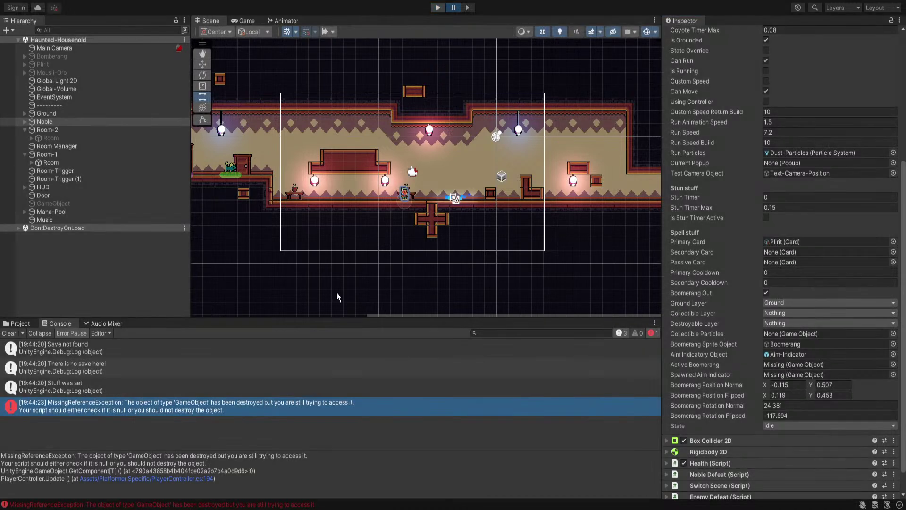
{"action": "left_click", "coordinate": [8, 333]}
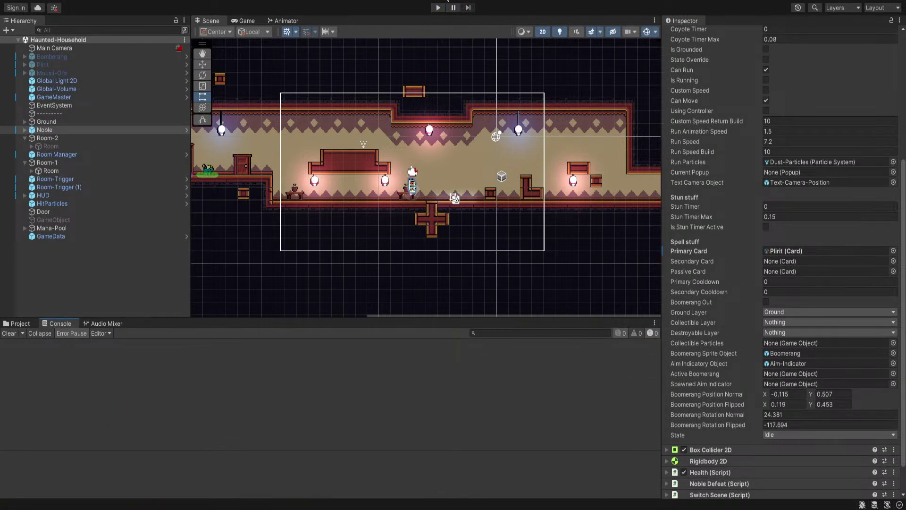
Run the game and watch Noble's Boomerang Out and Active Boomerang fields during a Bomberang throw, then stop it and clear the Console
{"action": "left_click", "coordinate": [438, 8]}
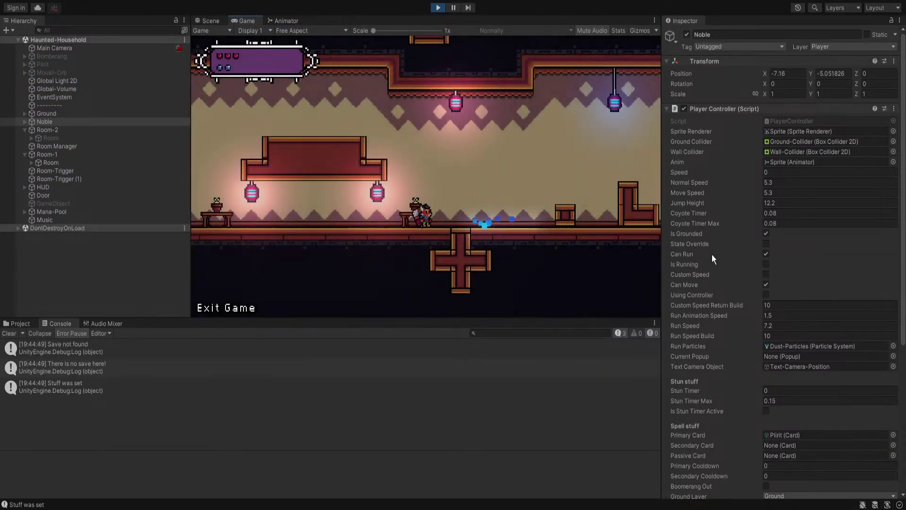
{"action": "scroll", "coordinate": [715, 253], "scroll_direction": "down", "scroll_amount": 10}
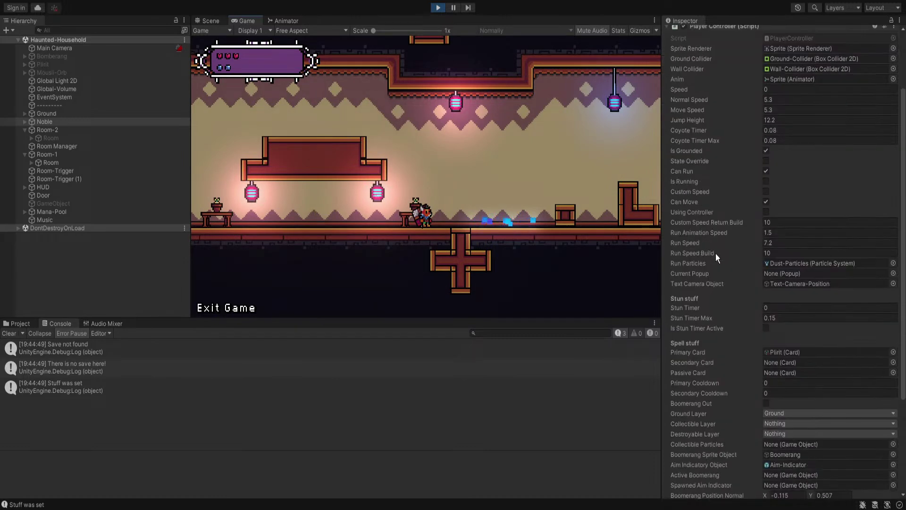
{"action": "left_click", "coordinate": [571, 208]}
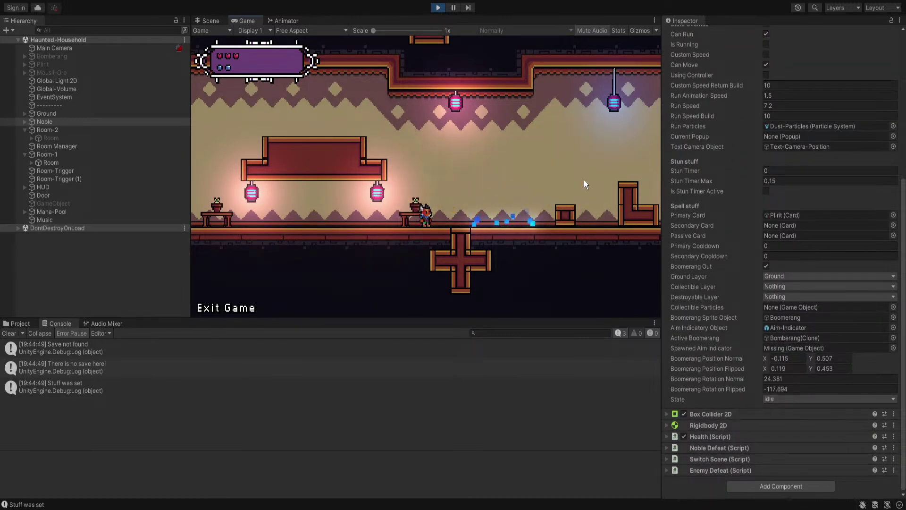
{"action": "key", "text": "d"}
{"action": "key", "text": "a"}
{"action": "left_click", "coordinate": [438, 8]}
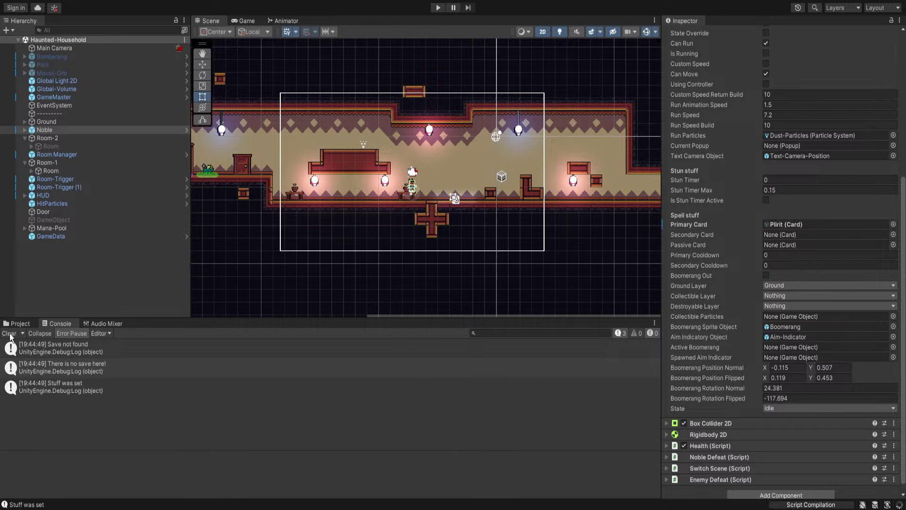
{"action": "left_click", "coordinate": [9, 333]}
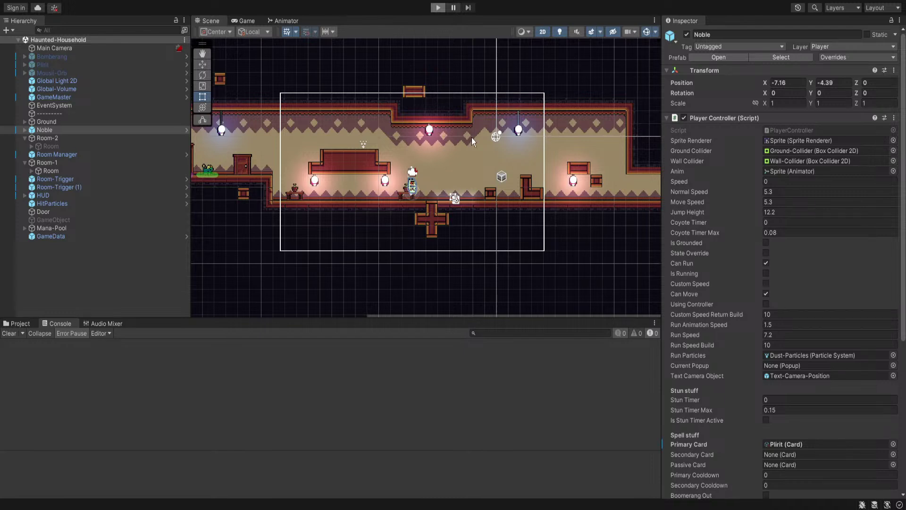
Run the game again, move Noble to the room's left end, and throw the Bomberang at the enemy by the door
{"action": "key", "text": "ctrl+p"}
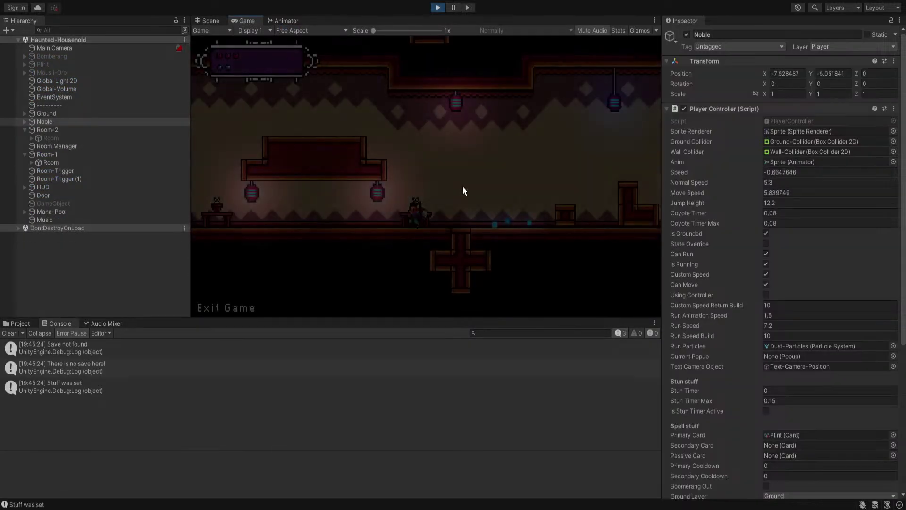
{"action": "left_click", "coordinate": [551, 146]}
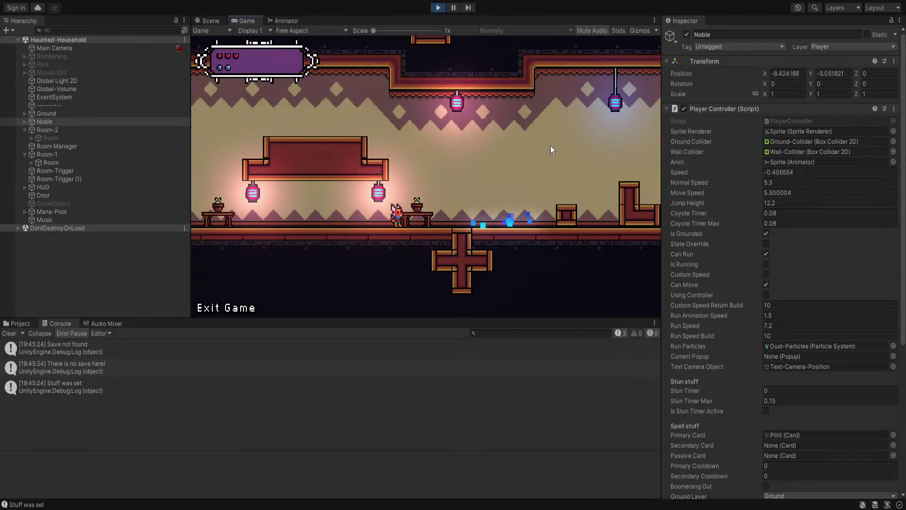
{"action": "key", "text": "a"}
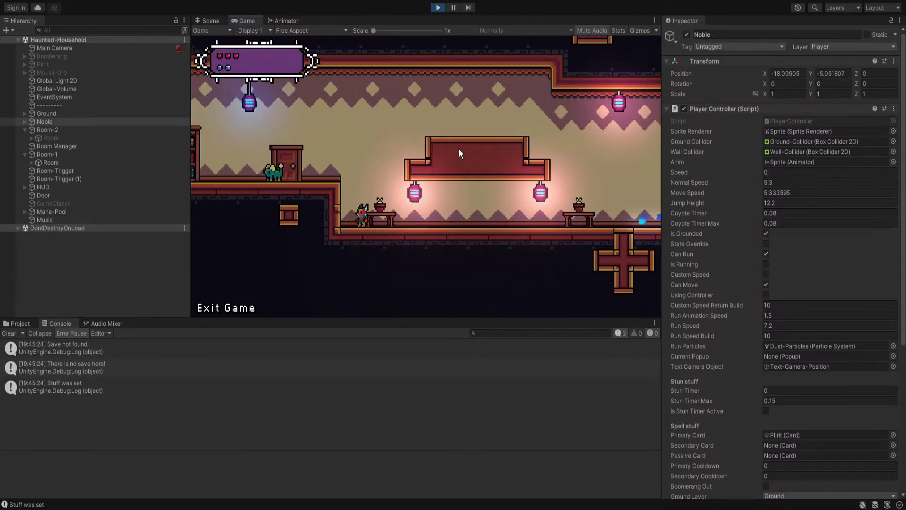
{"action": "key", "text": "space"}
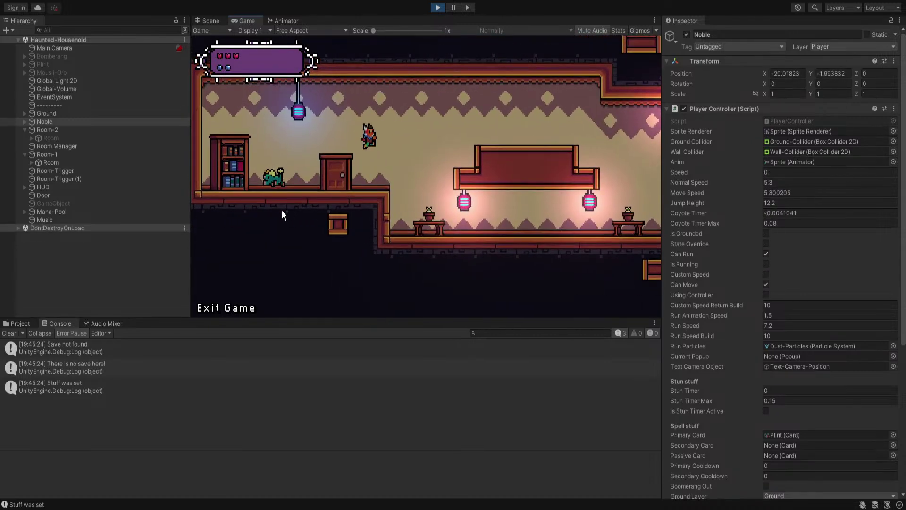
{"action": "left_click", "coordinate": [281, 213]}
Take Noble into the right room and back, and test the Bomberang on the enemy by the door again
{"action": "key", "text": "d"}
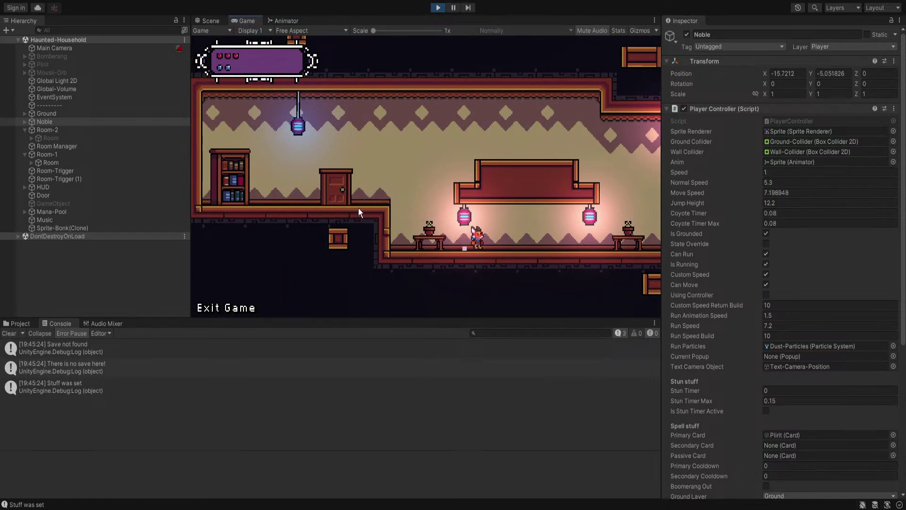
{"action": "key", "text": "space"}
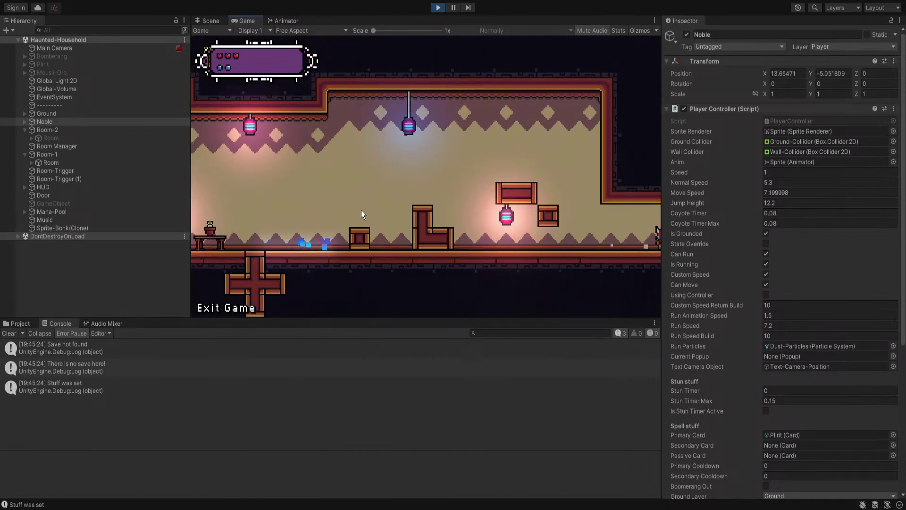
{"action": "key", "text": "a"}
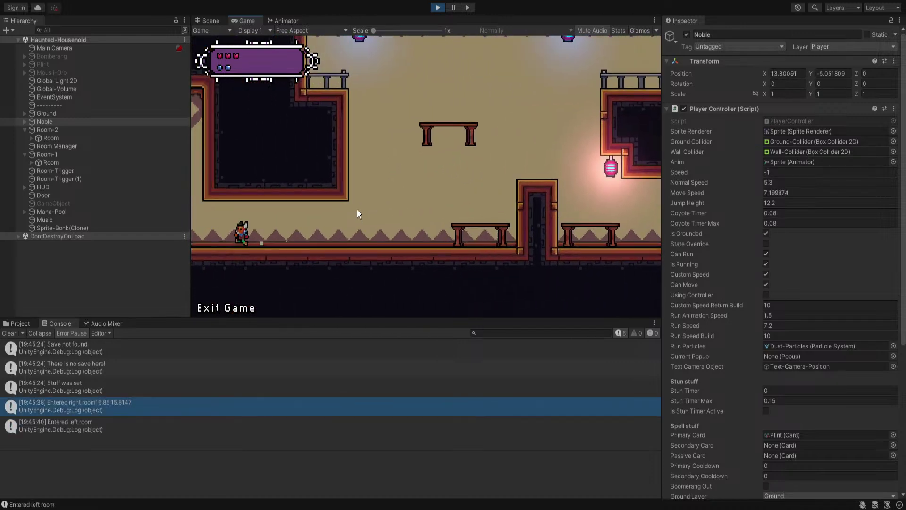
{"action": "key", "text": "space"}
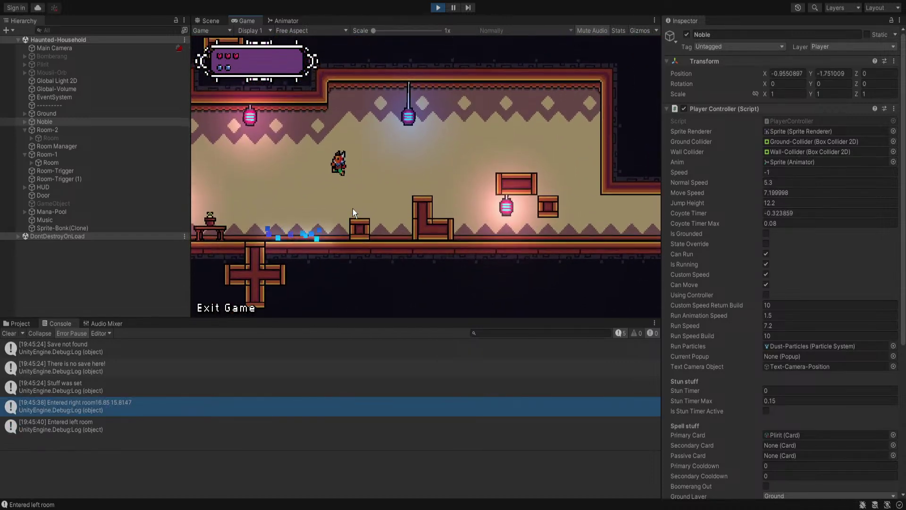
{"action": "key", "text": "a"}
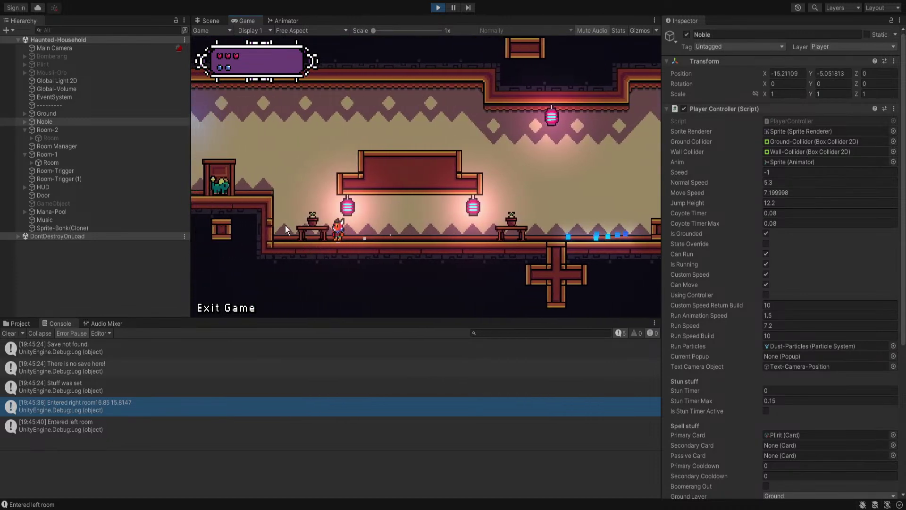
{"action": "key", "text": "space"}
{"action": "left_click", "coordinate": [291, 196]}
{"action": "key", "text": "d"}
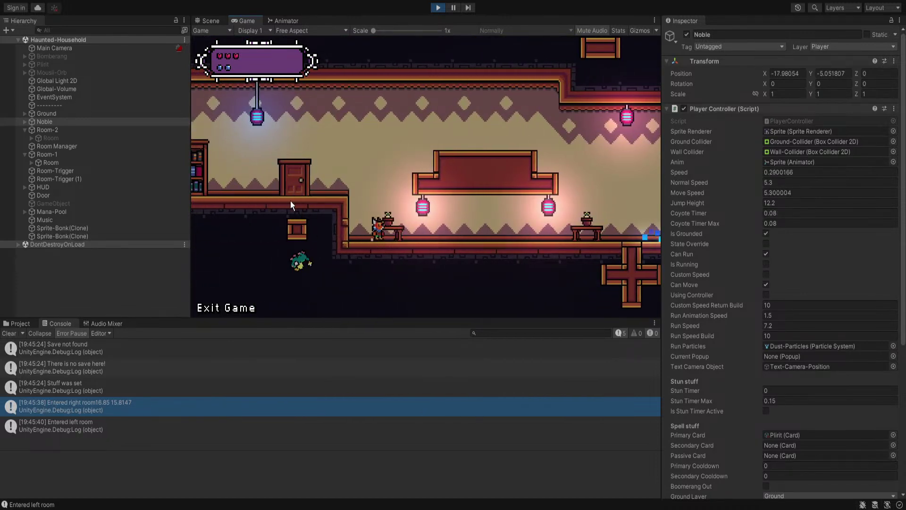
Repeat the trip through the right room and throw the Bomberang at the door enemy a third time
{"action": "key", "text": "space"}
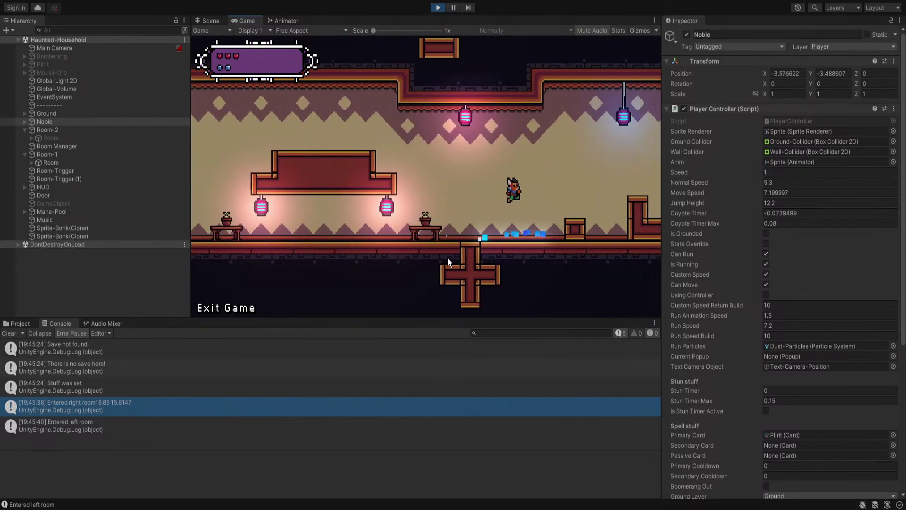
{"action": "key", "text": "space"}
{"action": "key", "text": "space"}
{"action": "key", "text": "space"}
{"action": "key", "text": "a"}
{"action": "key", "text": "a"}
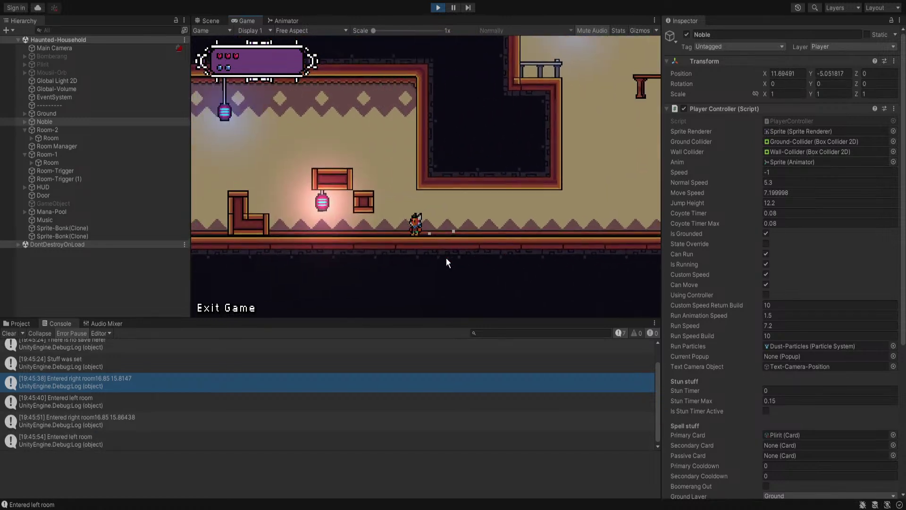
{"action": "key", "text": "a"}
{"action": "key", "text": "space"}
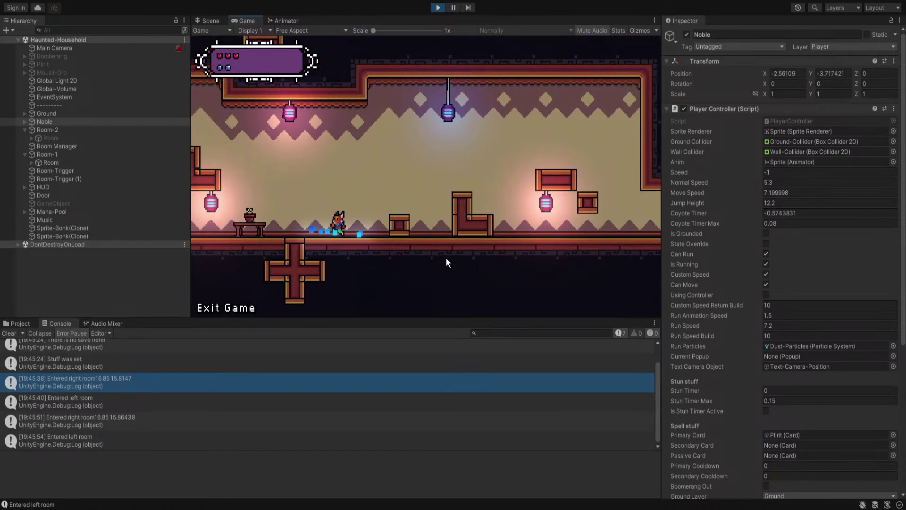
{"action": "key", "text": "a"}
{"action": "key", "text": "space"}
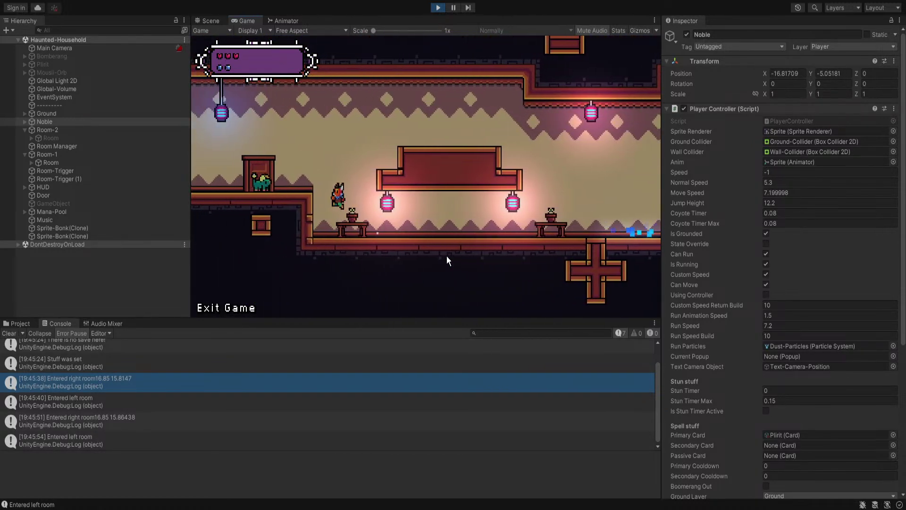
{"action": "left_click", "coordinate": [350, 235]}
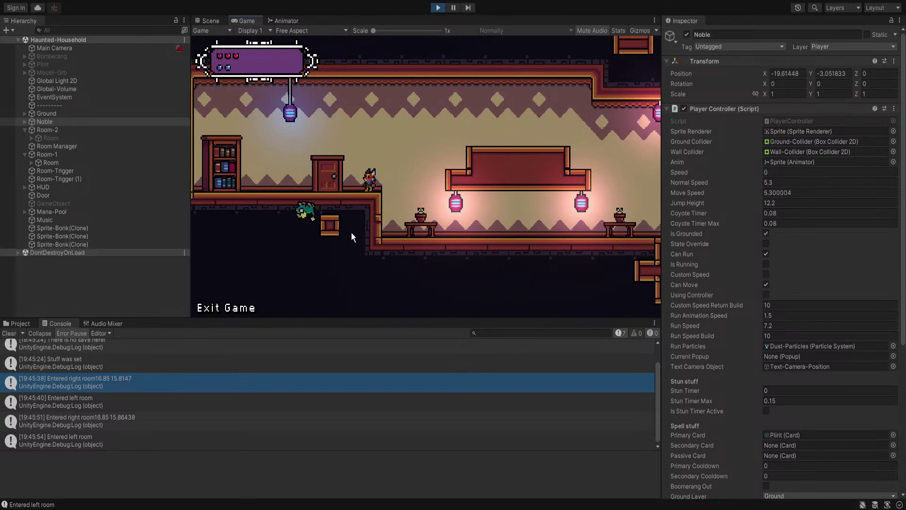
{"action": "key", "text": "d"}
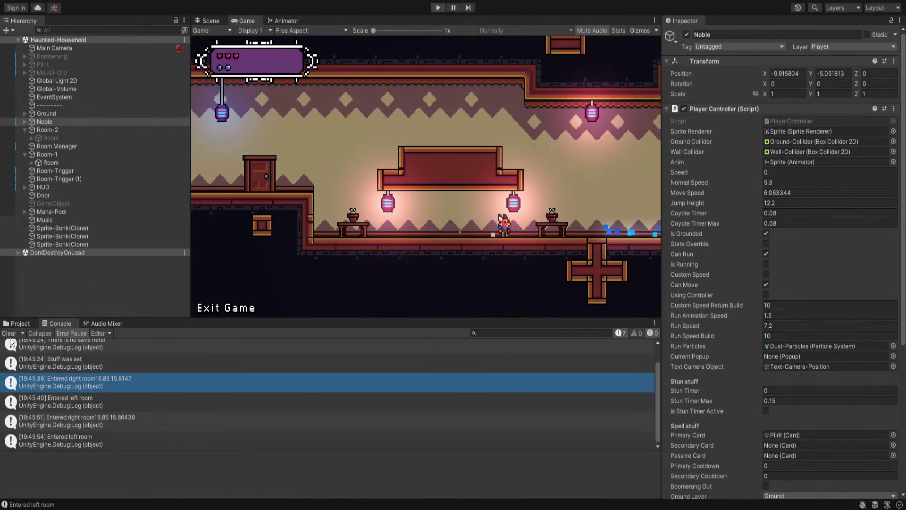
Stop the game, clear the Console, and bring the middle of the room closer in the Scene view
{"action": "key", "text": "ctrl+p"}
{"action": "left_click", "coordinate": [10, 334]}
{"action": "middle_click_drag", "start_coordinate": [546, 213], "coordinate": [537, 236]}
{"action": "scroll", "coordinate": [576, 208], "scroll_direction": "up", "scroll_amount": 5}
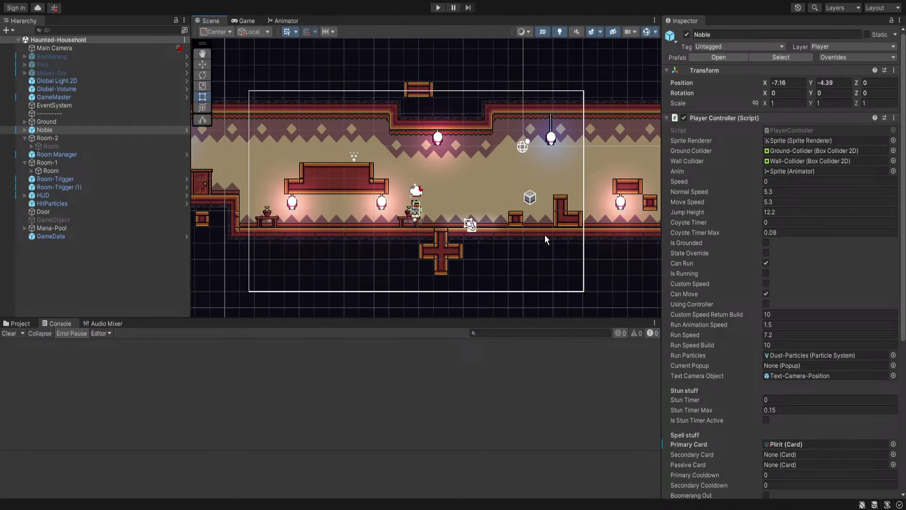